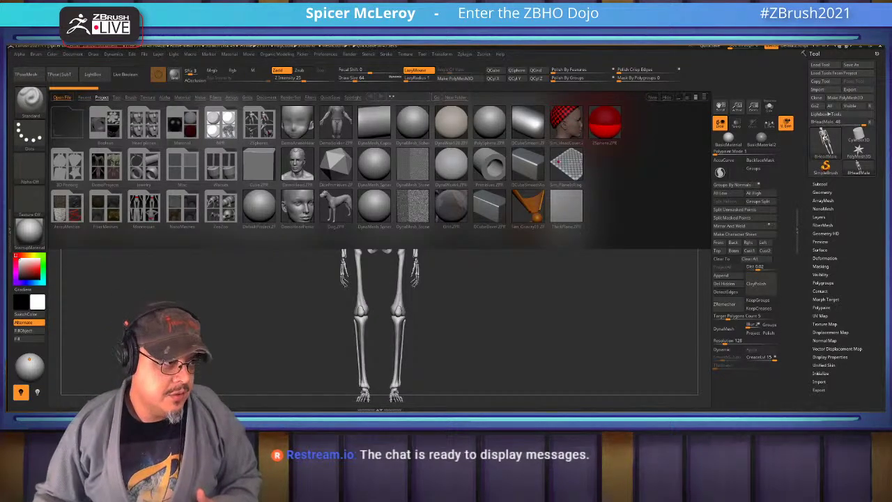
# Close LightBox to show the loaded skeleton model front-on in the canvas
pyautogui.press(',')
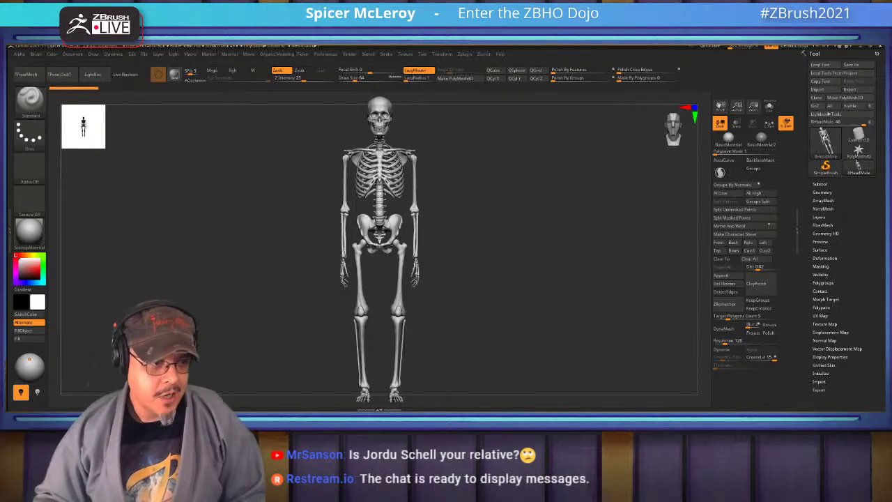
pyautogui.keyDown('ctrl'); pyautogui.moveTo(557, 327); pyautogui.dragTo(550, 275, button='right'); pyautogui.keyUp('ctrl')
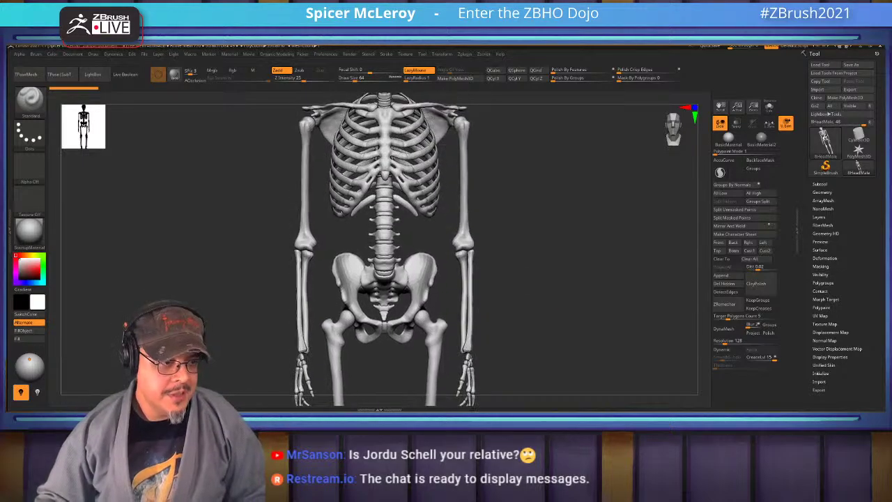
pyautogui.moveTo(557, 244); pyautogui.dragTo(558, 244)
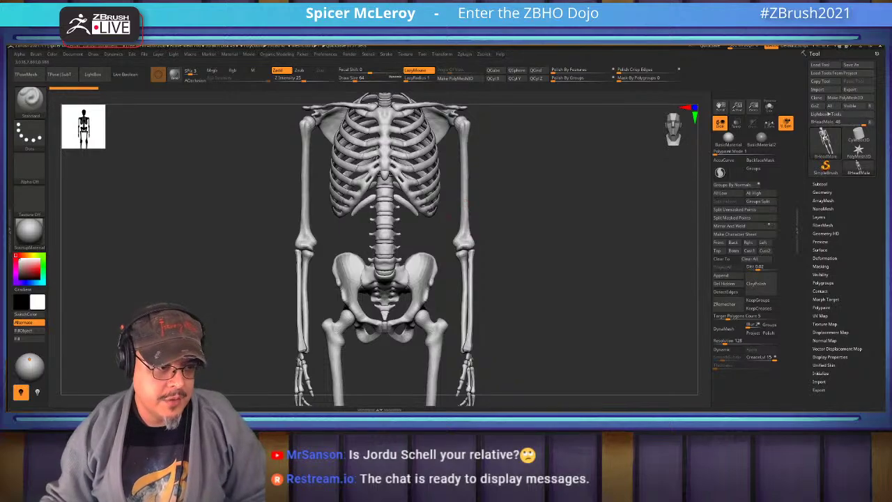
pyautogui.moveTo(481, 176); pyautogui.dragTo(599, 178)
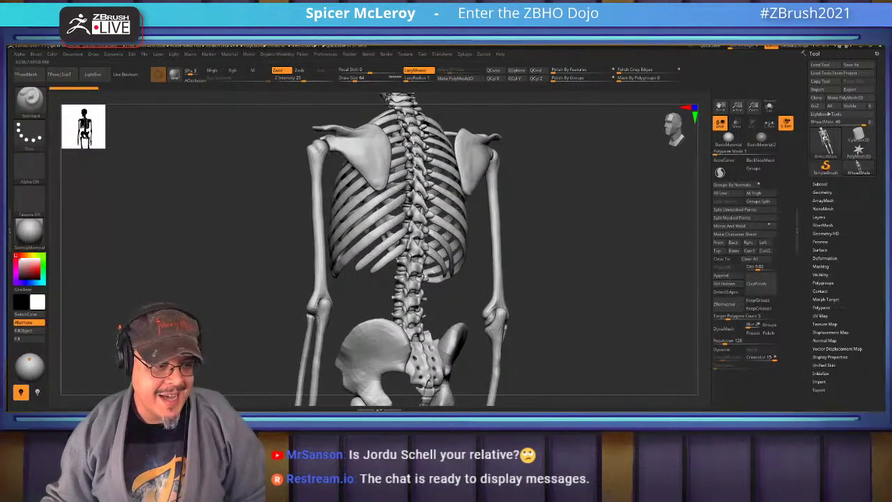
pyautogui.keyDown('alt'); pyautogui.moveTo(316, 324); pyautogui.dragTo(372, 207); pyautogui.keyUp('alt')
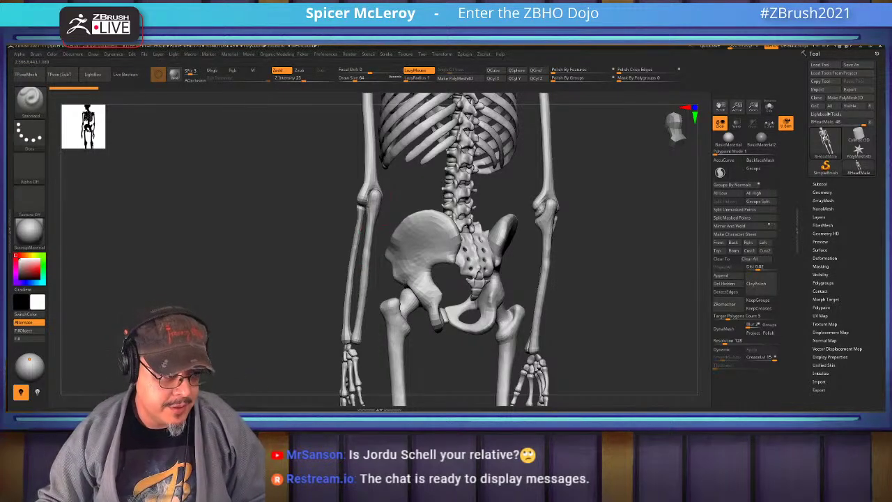
pyautogui.moveTo(355, 328); pyautogui.dragTo(515, 207)
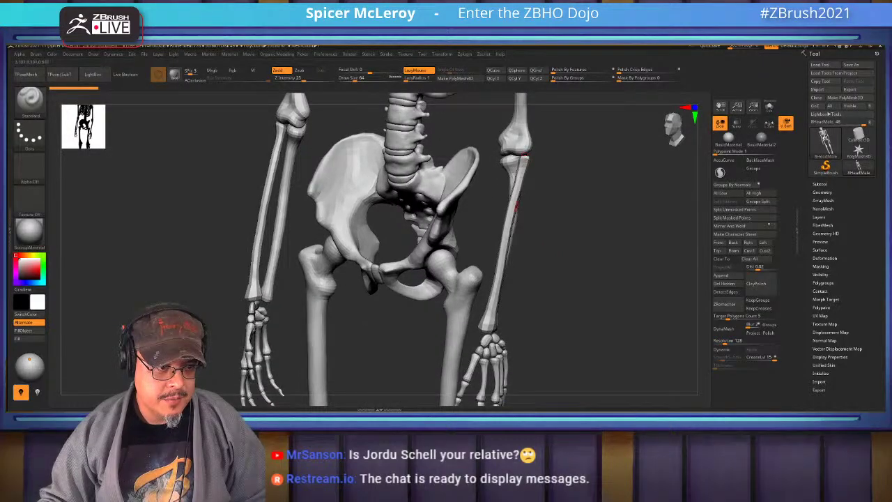
pyautogui.moveTo(516, 206); pyautogui.dragTo(584, 222)
pyautogui.keyDown('ctrl'); pyautogui.keyDown('shift'); pyautogui.click(525, 261); pyautogui.keyUp('shift'); pyautogui.keyUp('ctrl')
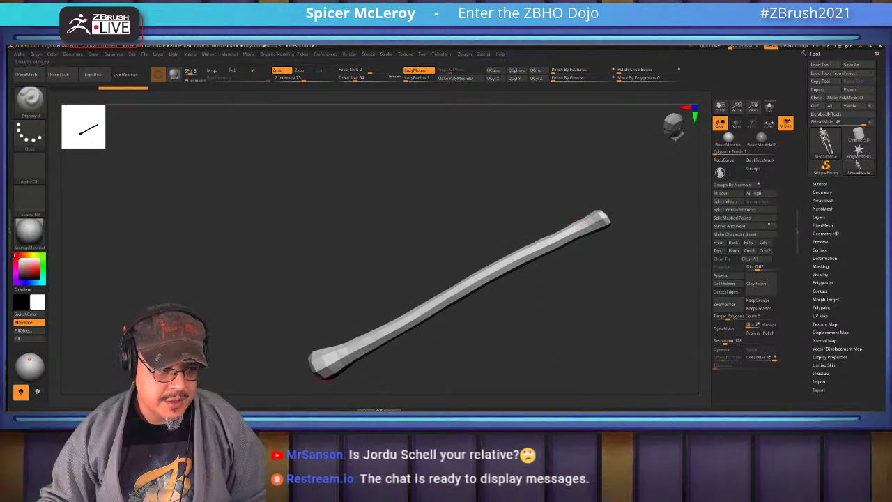
pyautogui.keyDown('ctrl'); pyautogui.keyDown('shift'); pyautogui.click(573, 331); pyautogui.keyUp('shift'); pyautogui.keyUp('ctrl')
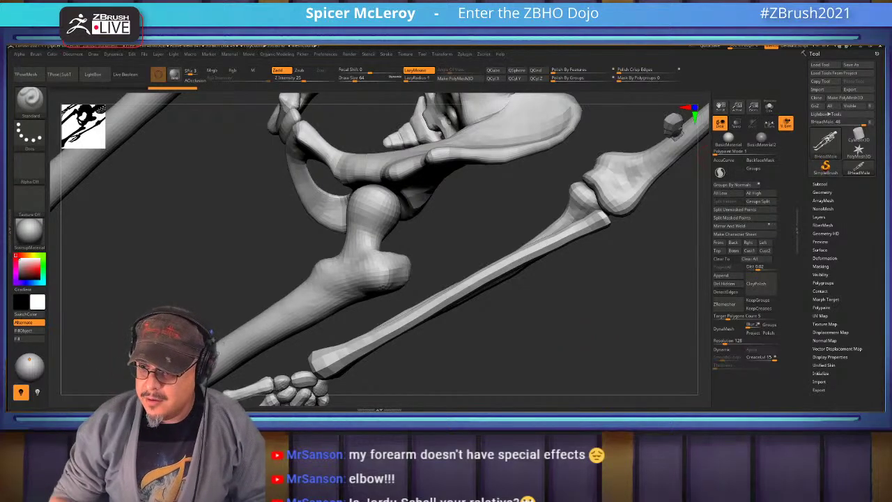
pyautogui.press('super')
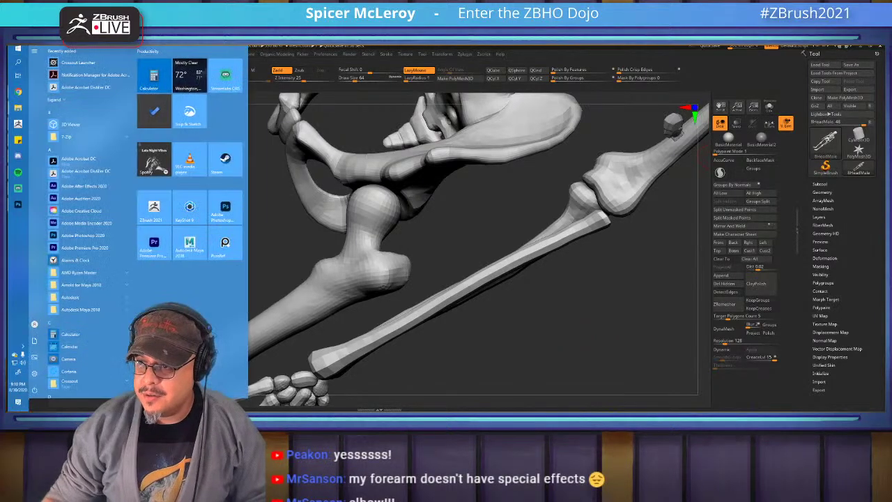
pyautogui.press('super')
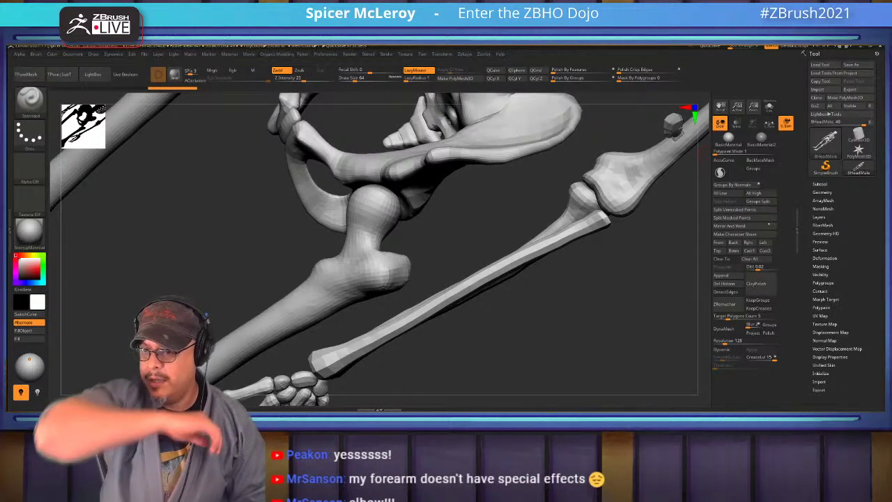
pyautogui.press('super')
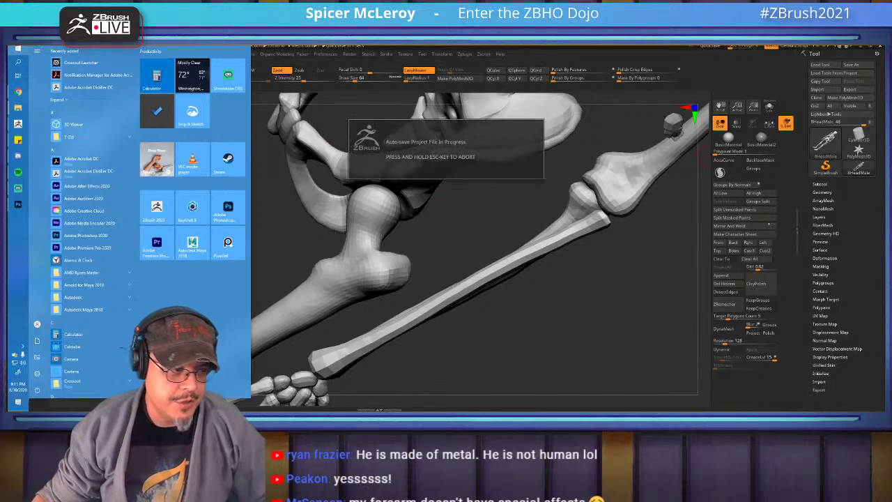
pyautogui.press('Escape')
pyautogui.moveTo(529, 335); pyautogui.dragTo(425, 174)
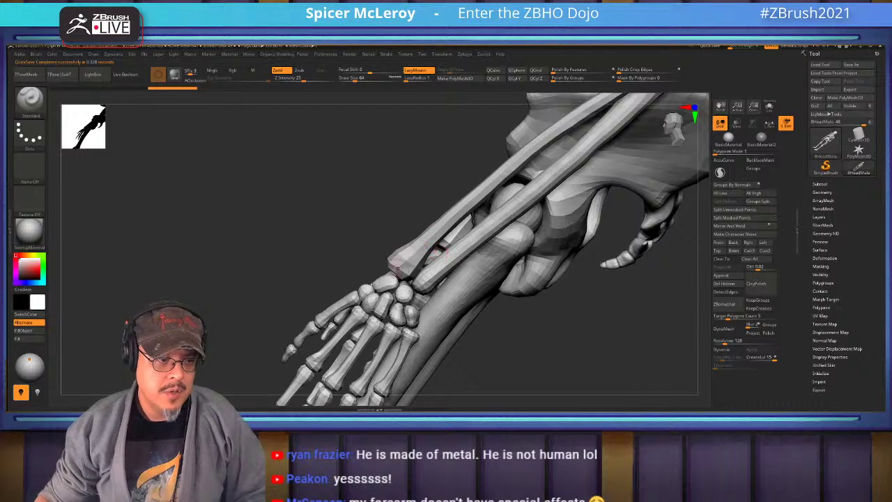
# Isolate the lone right forearm bone and turn it to lie horizontally
pyautogui.moveTo(592, 328)
pyautogui.mouseDown()
pyautogui.moveTo(611, 307)
pyautogui.moveTo(612, 368)
pyautogui.mouseUp()
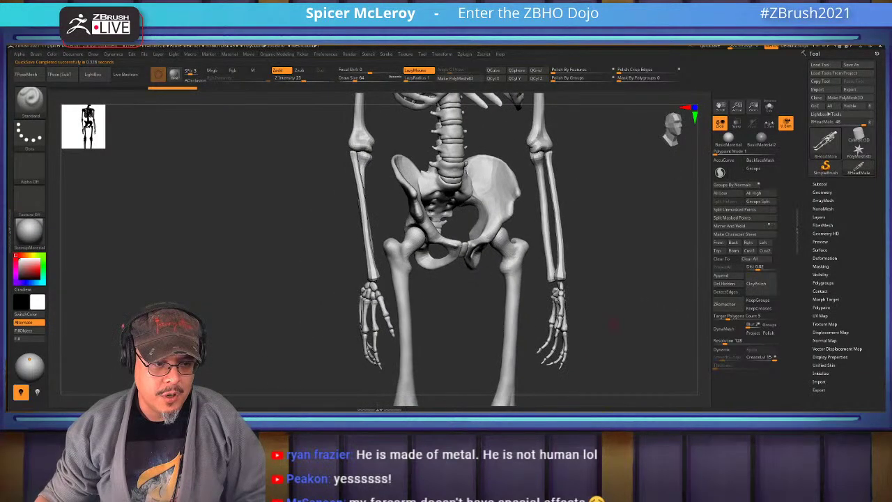
pyautogui.keyDown('ctrl'); pyautogui.keyDown('shift'); pyautogui.click(557, 251); pyautogui.keyUp('shift'); pyautogui.keyUp('ctrl')
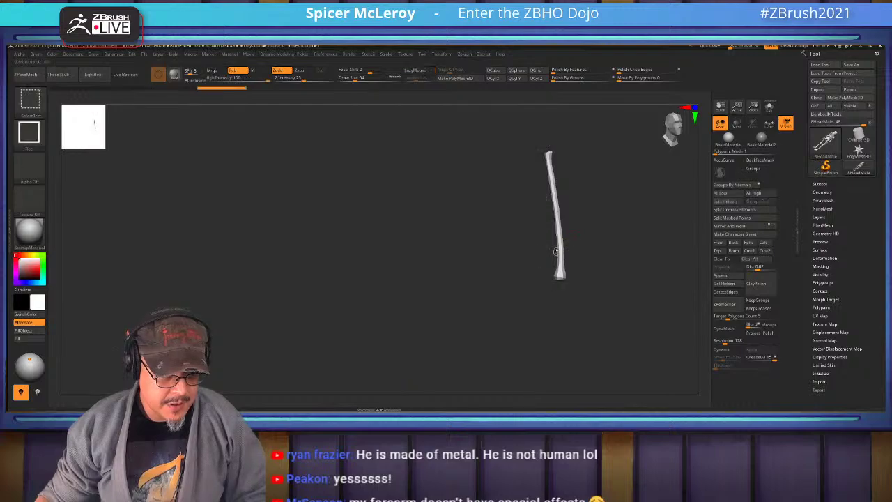
pyautogui.keyDown('ctrl'); pyautogui.keyDown('shift'); pyautogui.click(601, 337); pyautogui.keyUp('shift'); pyautogui.keyUp('ctrl')
pyautogui.keyDown('alt'); pyautogui.moveTo(613, 348); pyautogui.dragTo(532, 231); pyautogui.keyUp('alt')
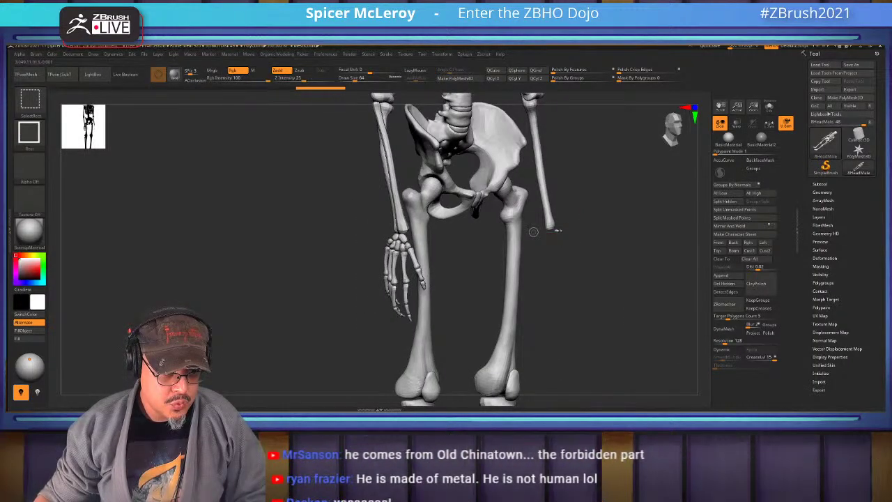
pyautogui.keyDown('ctrl'); pyautogui.keyDown('shift'); pyautogui.click(619, 256); pyautogui.keyUp('shift'); pyautogui.keyUp('ctrl')
pyautogui.moveTo(641, 282)
pyautogui.mouseDown()
pyautogui.moveTo(638, 243)
pyautogui.moveTo(641, 269)
pyautogui.moveTo(611, 270)
pyautogui.moveTo(574, 301)
pyautogui.mouseUp()
pyautogui.keyDown('ctrl'); pyautogui.keyDown('shift'); pyautogui.click(640, 246); pyautogui.keyUp('shift'); pyautogui.keyUp('ctrl')
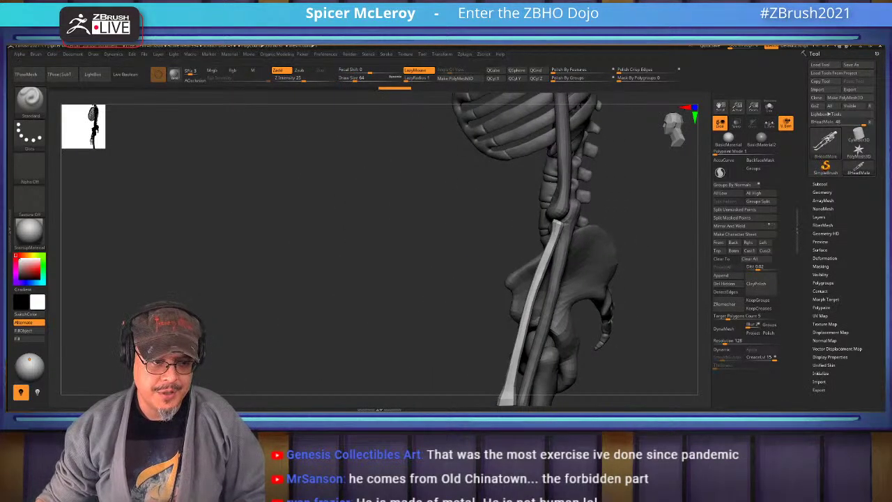
pyautogui.moveTo(529, 251); pyautogui.dragTo(546, 247)
pyautogui.keyDown('ctrl'); pyautogui.keyDown('shift'); pyautogui.click(547, 246); pyautogui.keyUp('shift'); pyautogui.keyUp('ctrl')
pyautogui.moveTo(481, 237); pyautogui.dragTo(404, 230)
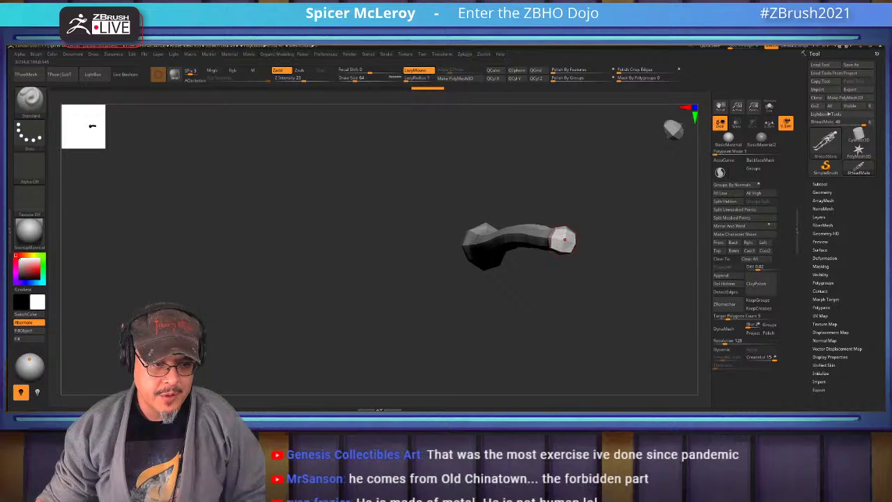
# With Move active and the gizmo off, lay a transpose line along the bone
pyautogui.press('w')
pyautogui.press('y')
pyautogui.moveTo(503, 241); pyautogui.dragTo(563, 240)
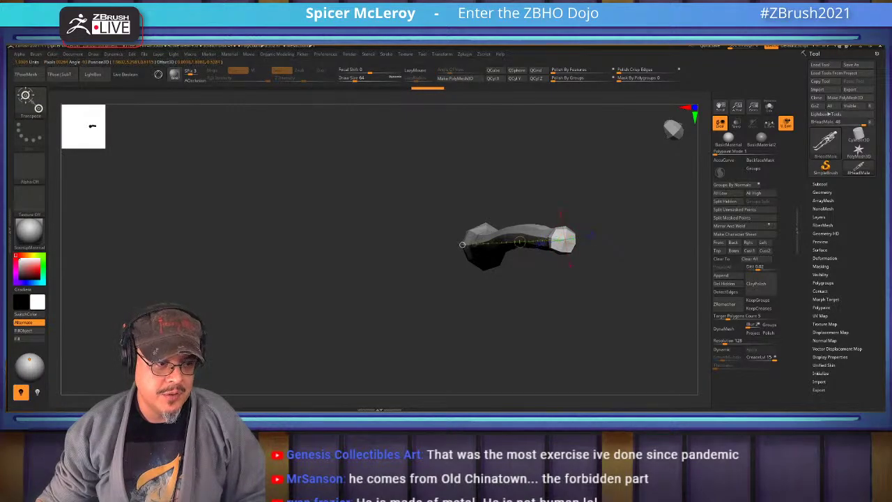
# Stretch the lone bone out to the left and reveal the rest of the skeleton
pyautogui.moveTo(503, 241); pyautogui.dragTo(139, 207)
pyautogui.moveTo(566, 240); pyautogui.dragTo(613, 199)
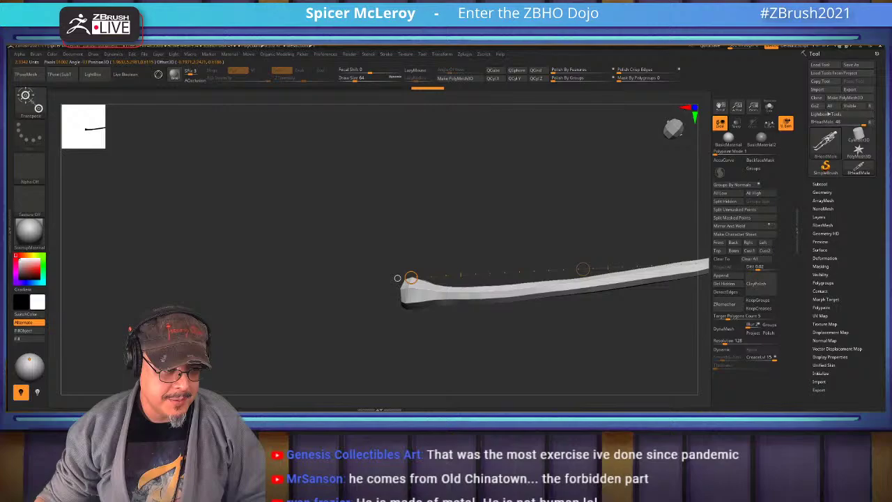
pyautogui.hotkey('ctrl', 'shift')
pyautogui.keyDown('ctrl'); pyautogui.keyDown('shift'); pyautogui.click(397, 273); pyautogui.keyUp('shift'); pyautogui.keyUp('ctrl')
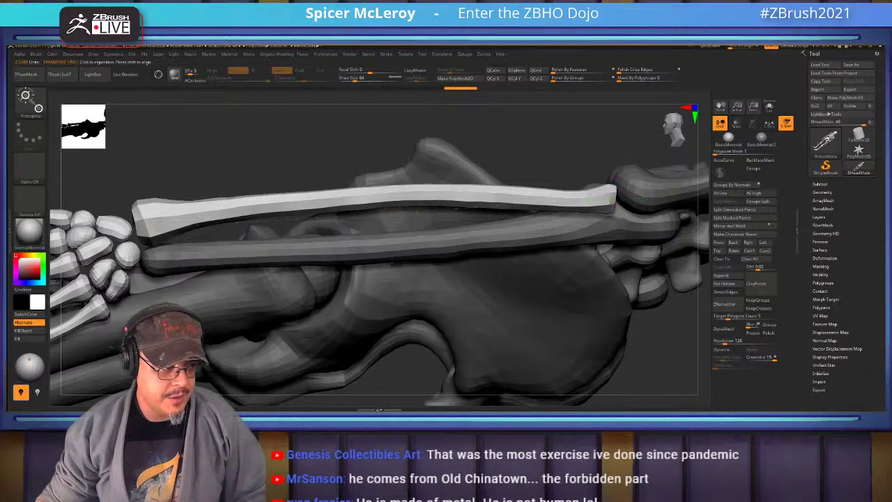
# Twist the forearm and hand about the arm's axis and frame the skeleton
pyautogui.moveTo(616, 198); pyautogui.dragTo(343, 217)
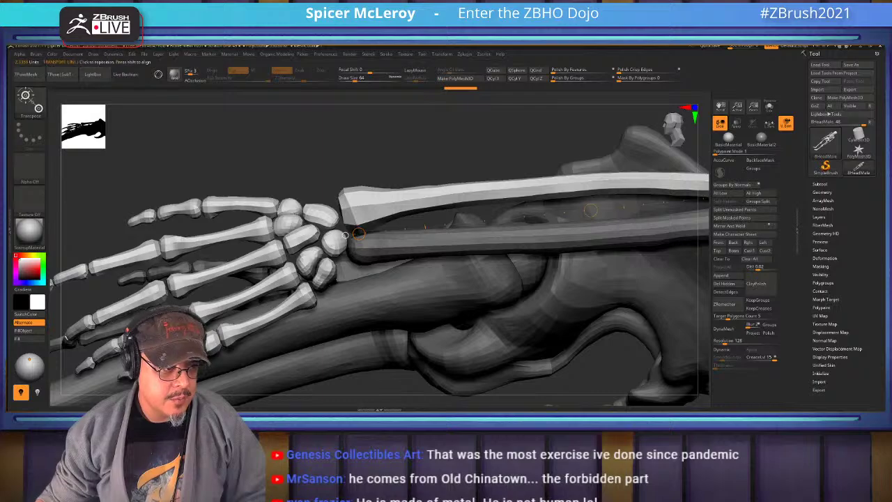
pyautogui.moveTo(355, 232); pyautogui.dragTo(426, 287)
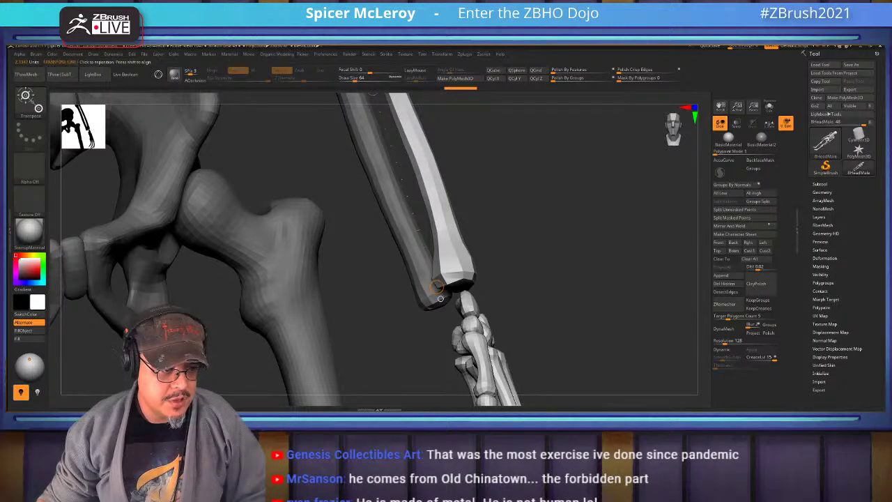
pyautogui.moveTo(440, 298); pyautogui.dragTo(432, 197)
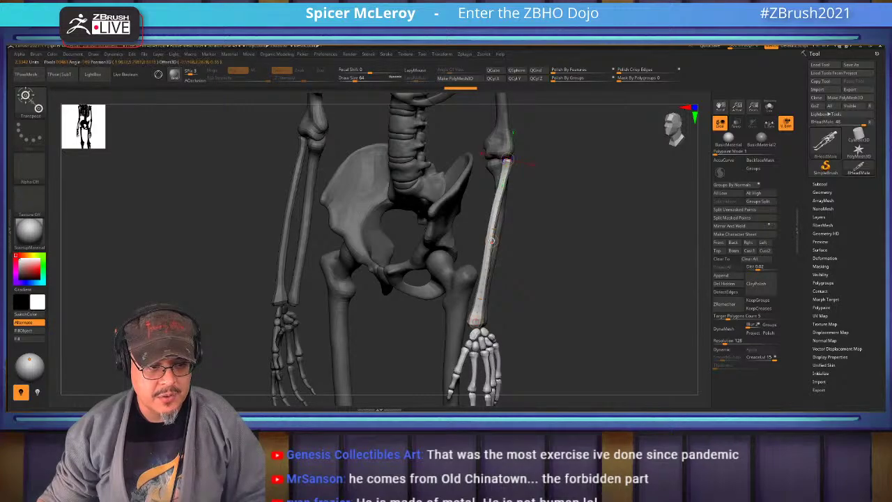
pyautogui.moveTo(491, 241); pyautogui.dragTo(473, 335)
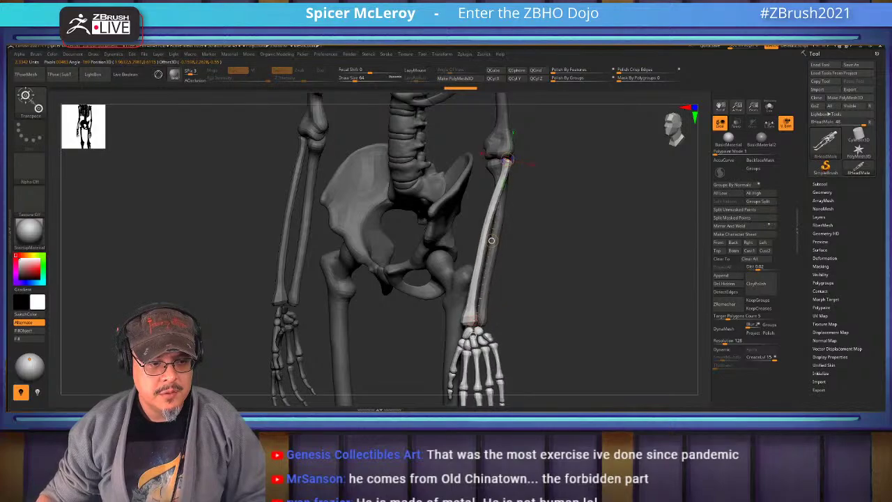
pyautogui.press('f')
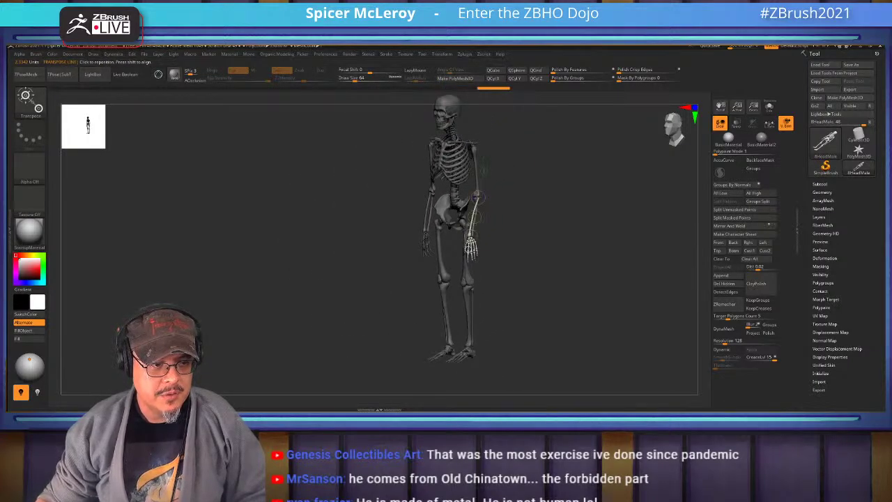
# Lay an elbow-to-wrist transpose line, turn on stroke smoothing, and orbit around the pelvis
pyautogui.moveTo(477, 197); pyautogui.dragTo(471, 248)
pyautogui.press('q')
pyautogui.keyDown('ctrl'); pyautogui.moveTo(470, 248); pyautogui.dragTo(470, 209, button='right'); pyautogui.keyUp('ctrl')
pyautogui.press('l')
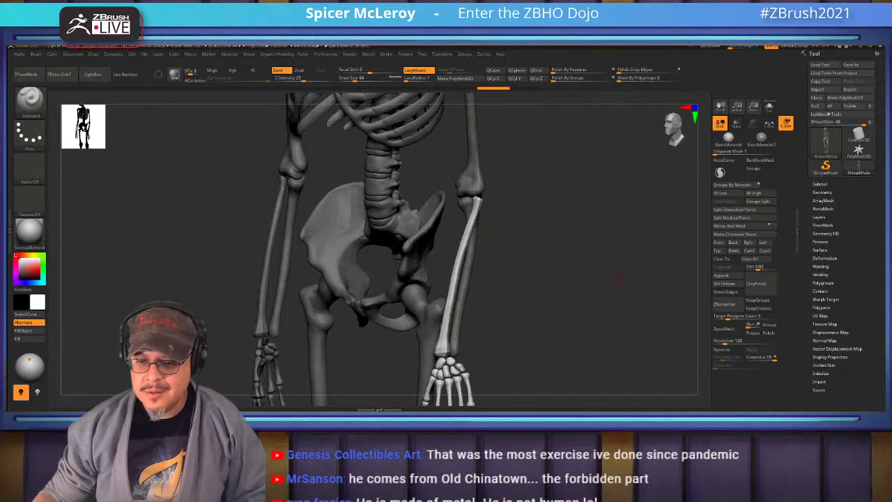
pyautogui.moveTo(617, 279)
pyautogui.mouseDown()
pyautogui.moveTo(572, 296)
pyautogui.moveTo(487, 298)
pyautogui.mouseUp()
pyautogui.press('w')
pyautogui.moveTo(483, 166); pyautogui.dragTo(519, 318)
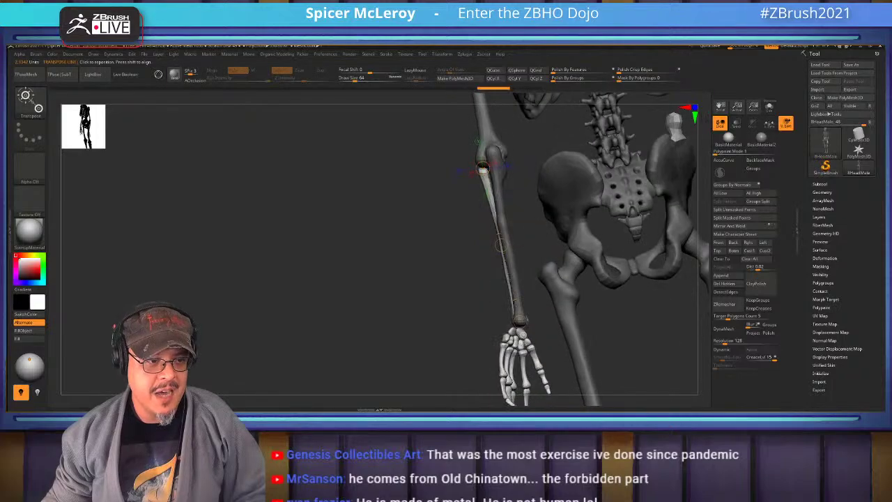
pyautogui.moveTo(390, 293); pyautogui.dragTo(292, 295)
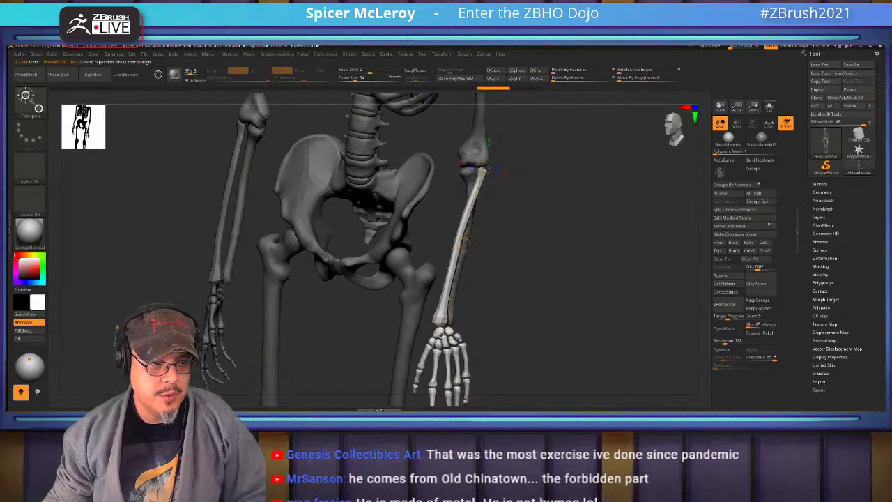
pyautogui.press('q')
pyautogui.press('w')
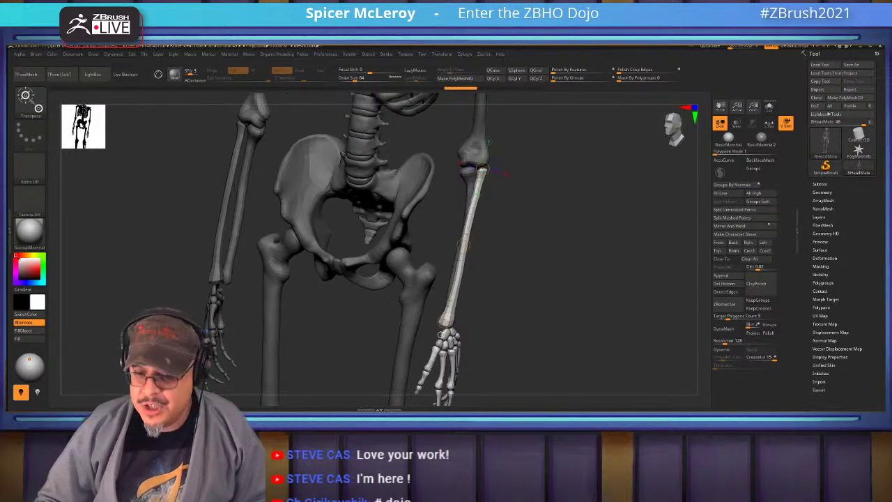
# Frame the whole skeleton and target its forearm bone for transposing
pyautogui.press('f')
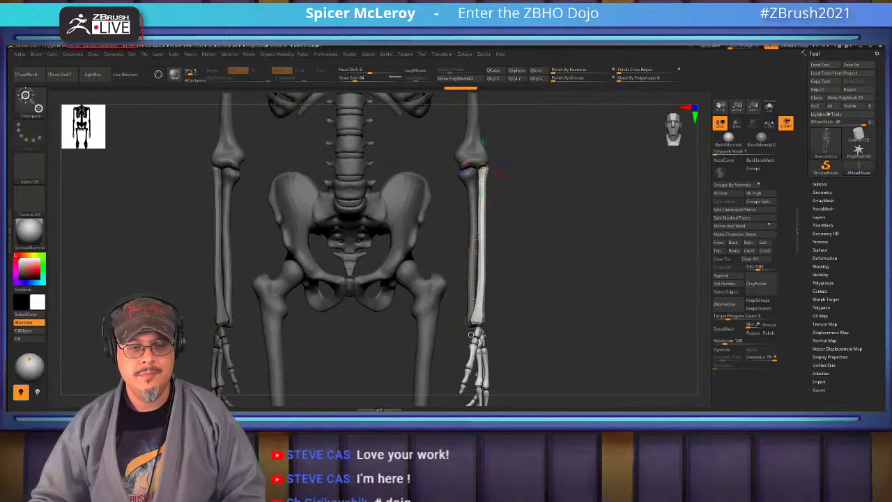
pyautogui.scroll(5, 382, 230)
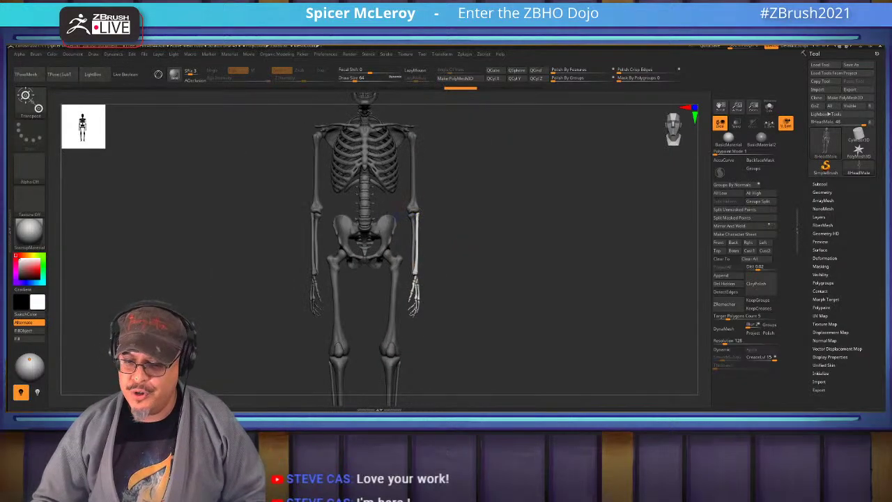
pyautogui.click(439, 261)
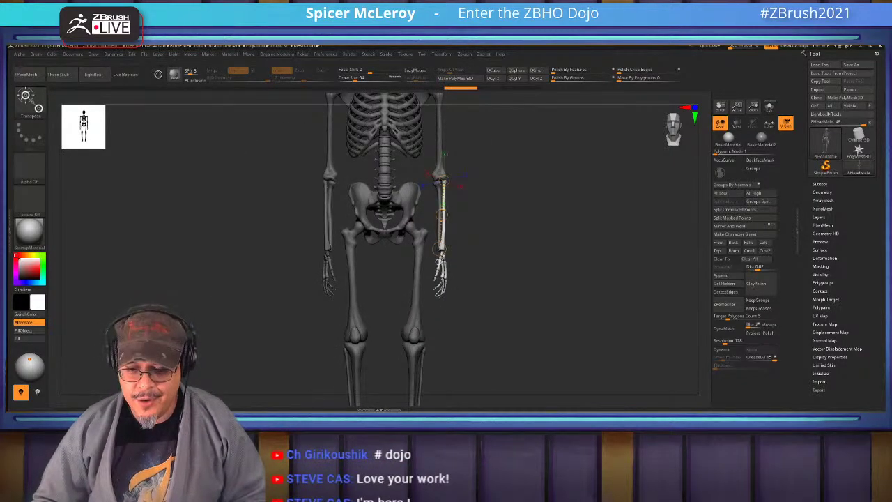
# Switch through open windows to the Photoshop window showing 01.jpg
pyautogui.hotkey('alt', 'Tab')
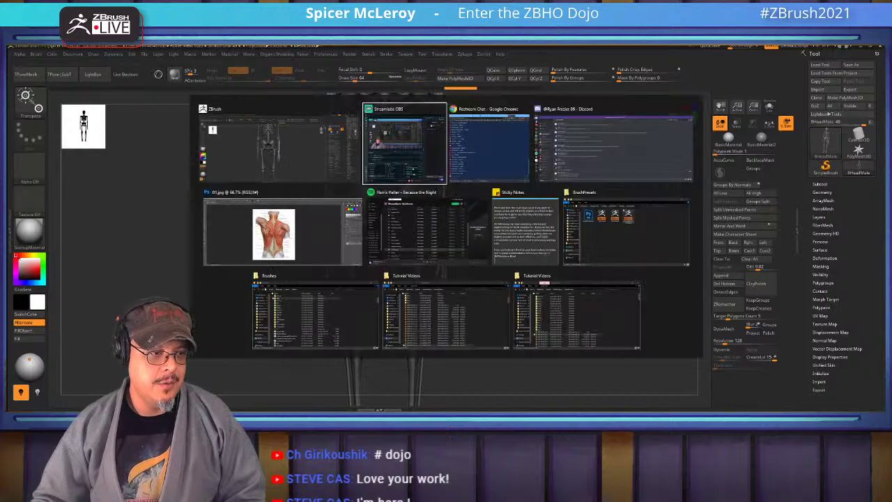
pyautogui.hotkey('alt', 'Tab')
pyautogui.hotkey('alt', 'Tab')
pyautogui.hotkey('alt', 'Tab')
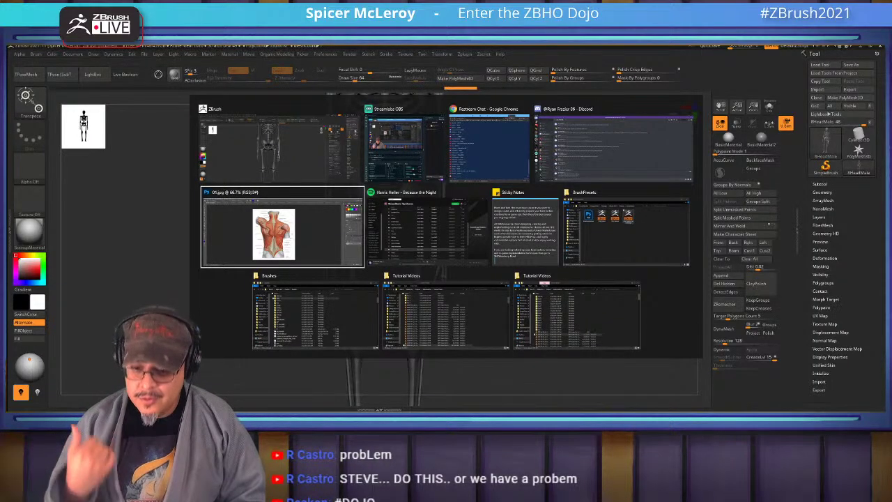
pyautogui.hotkey('alt', 'Tab')
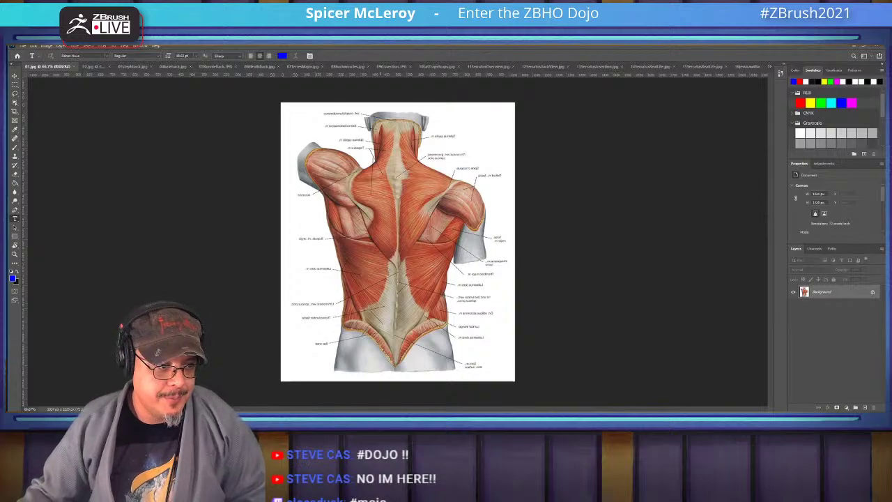
# Cancel the stray text box, add empty Layer 1, and pick green for the Brush
pyautogui.click(592, 138)
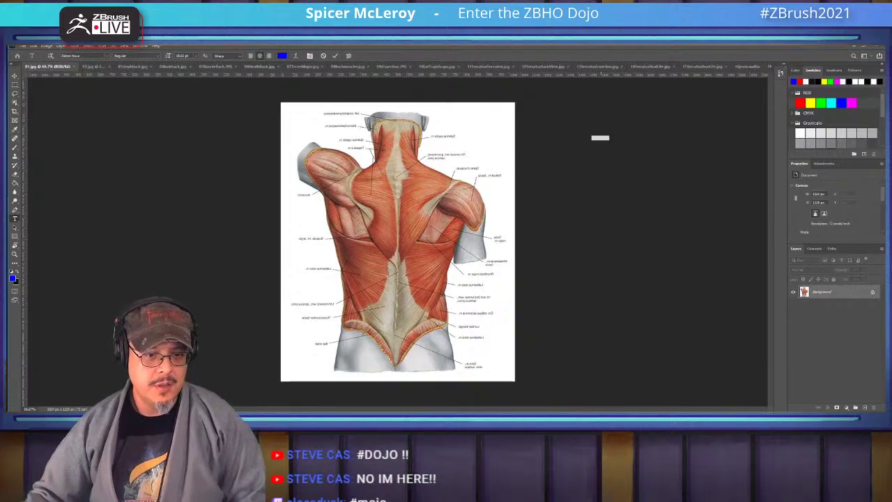
pyautogui.press('Escape')
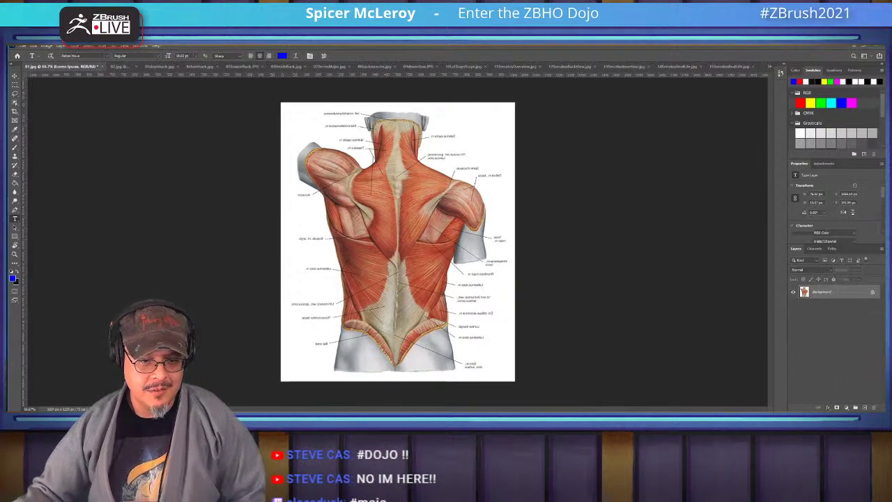
pyautogui.hotkey('ctrl', 'shift', 'alt', 'n')
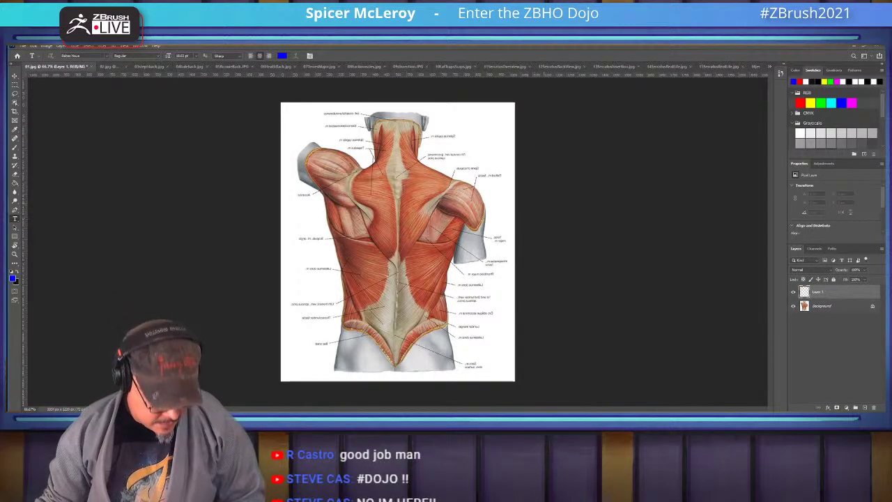
pyautogui.press('b')
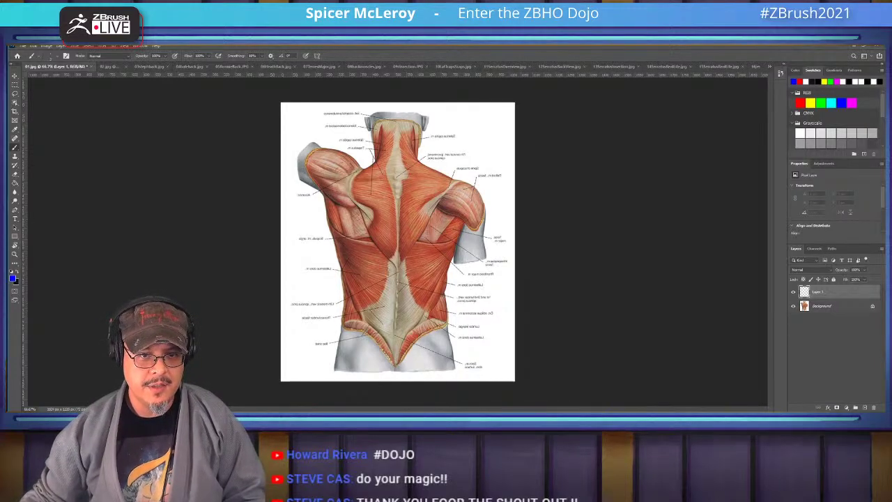
pyautogui.click(851, 102)
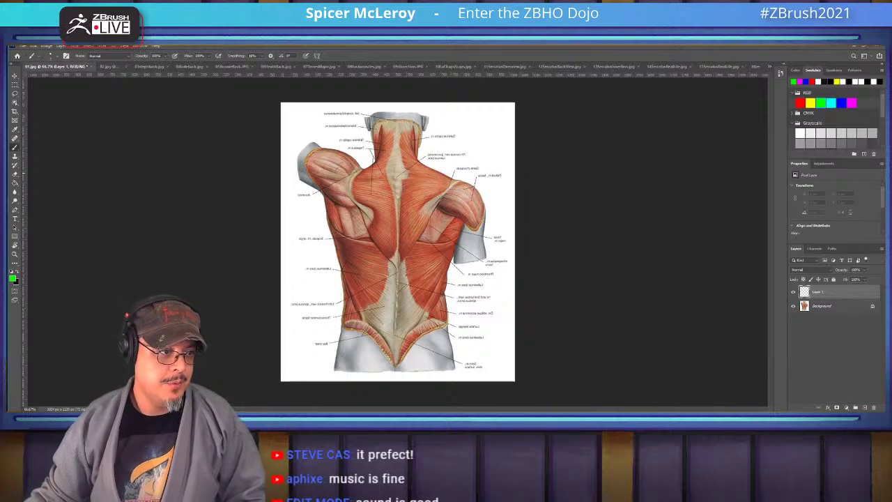
# Duplicate the Background layer and flip the copy horizontally
pyautogui.click(822, 305)
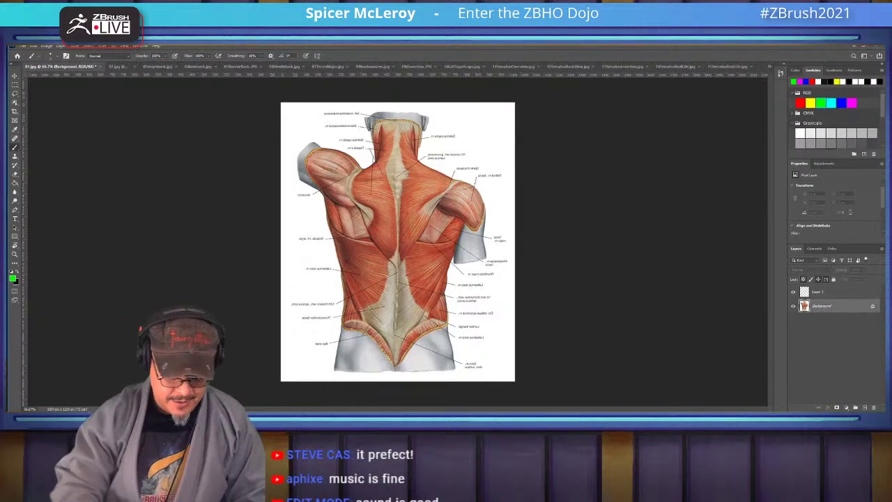
pyautogui.hotkey('ctrl', 'j')
pyautogui.hotkey('ctrl', 't')
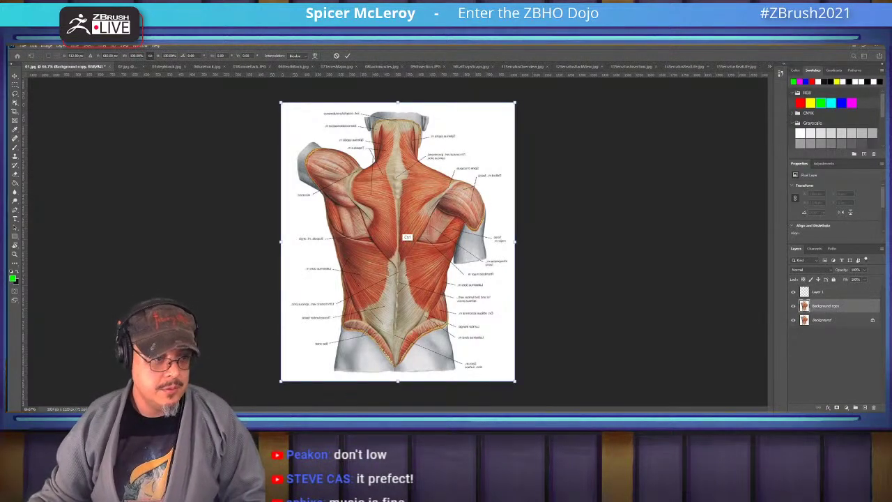
pyautogui.rightClick(464, 243)
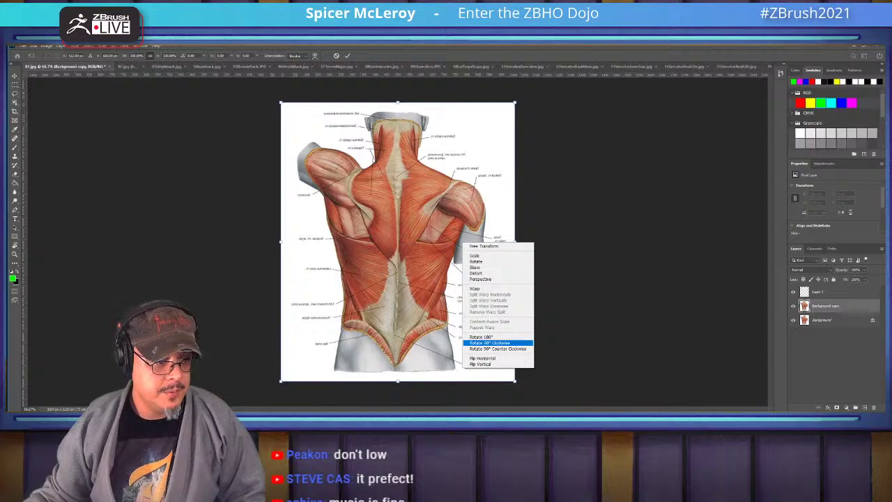
pyautogui.click(482, 358)
pyautogui.hotkey('ctrl', 'z')
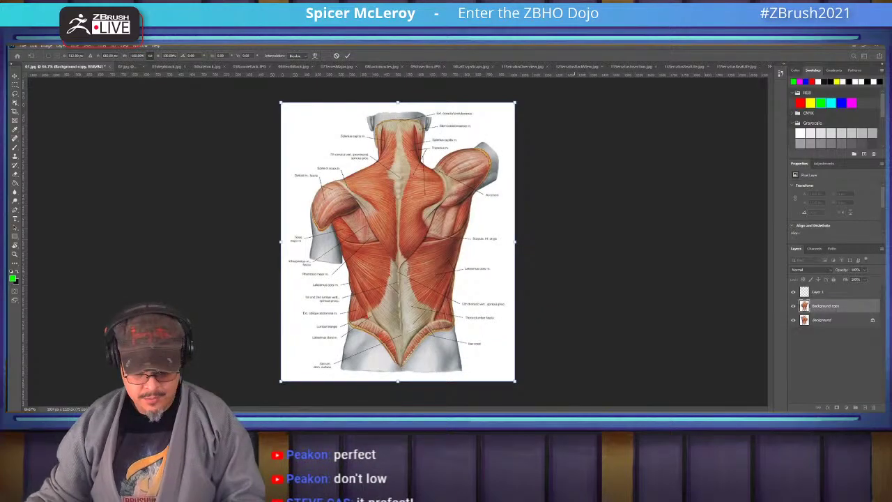
pyautogui.press('Escape')
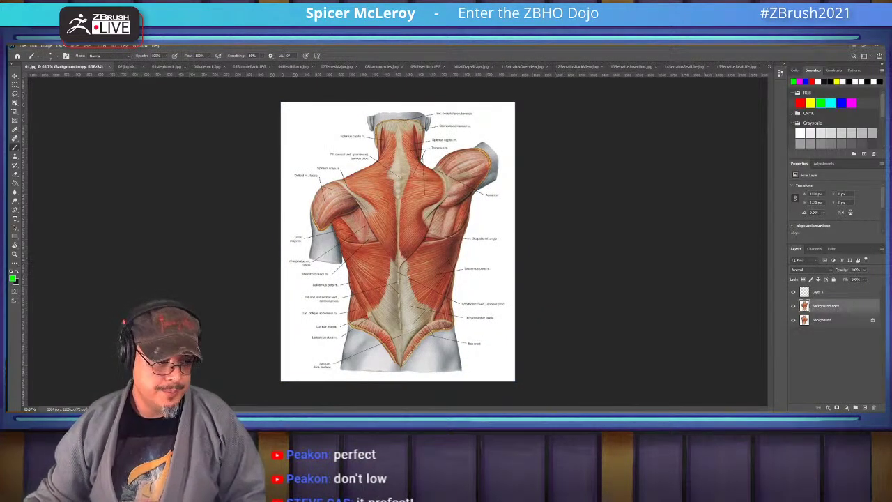
# Zoom in on the neck and base of the skull
pyautogui.keyDown('ctrl'); pyautogui.click(344, 202); pyautogui.keyUp('ctrl')
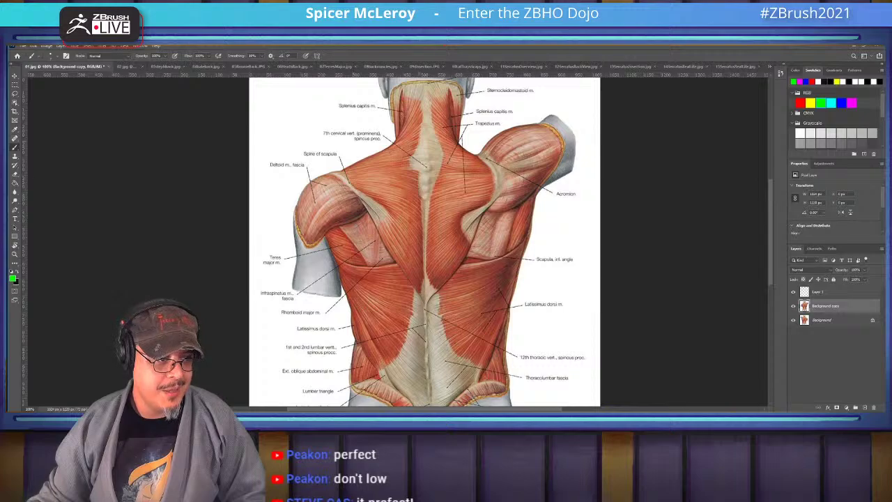
pyautogui.moveTo(420, 161); pyautogui.dragTo(380, 234)
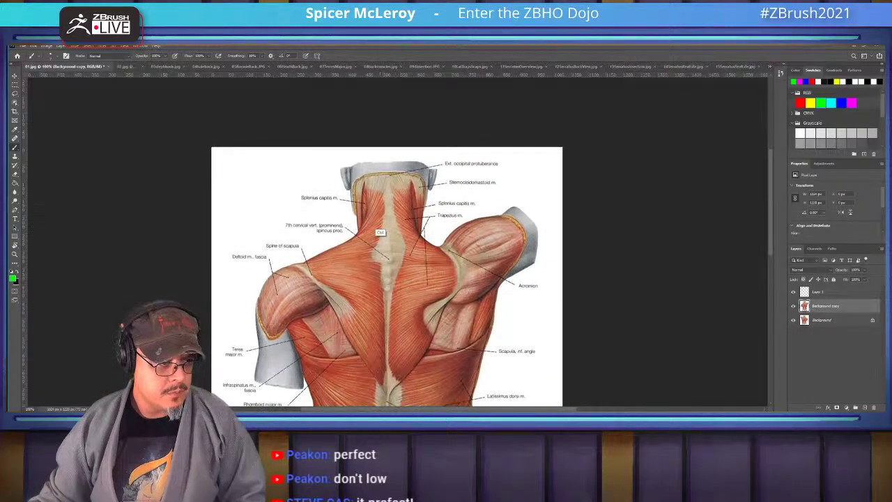
pyautogui.keyDown('ctrl'); pyautogui.click(380, 234); pyautogui.keyUp('ctrl')
pyautogui.keyDown('alt'); pyautogui.click(380, 234); pyautogui.keyUp('alt')
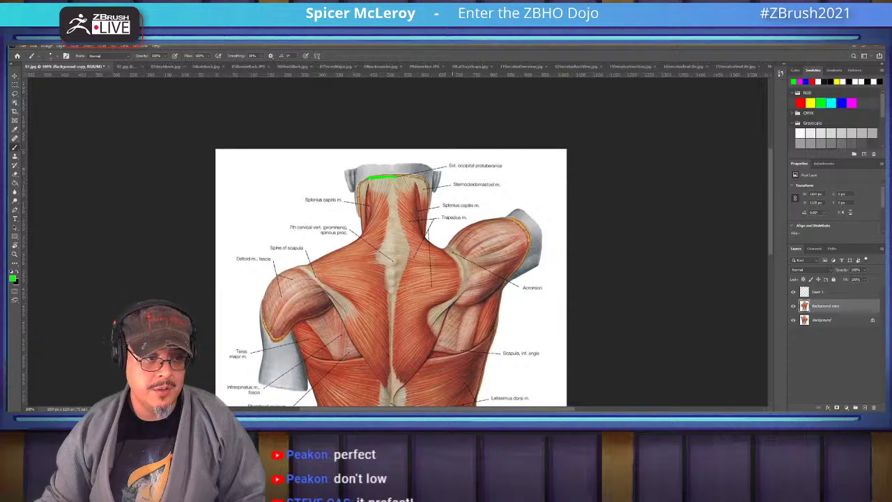
# Draw a green line under the Ext. occipital protuberance label, then switch to Chrome
pyautogui.moveTo(448, 170); pyautogui.dragTo(514, 169)
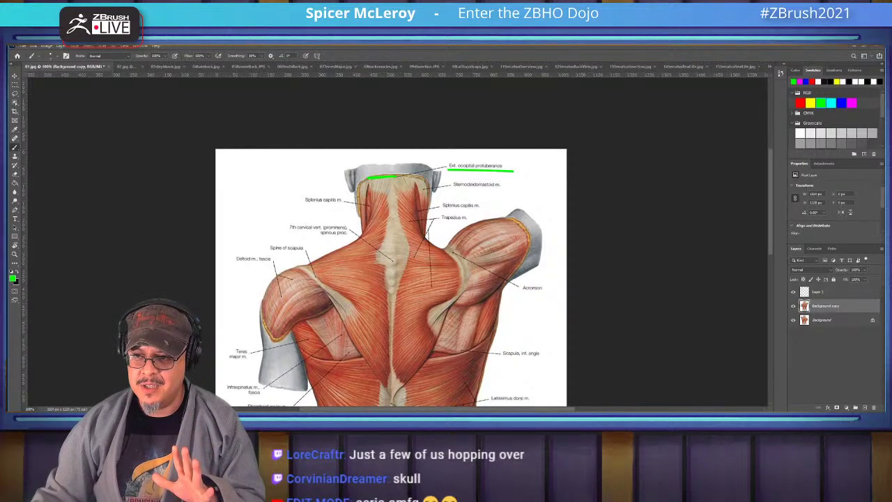
pyautogui.hotkey('alt', 'Tab')
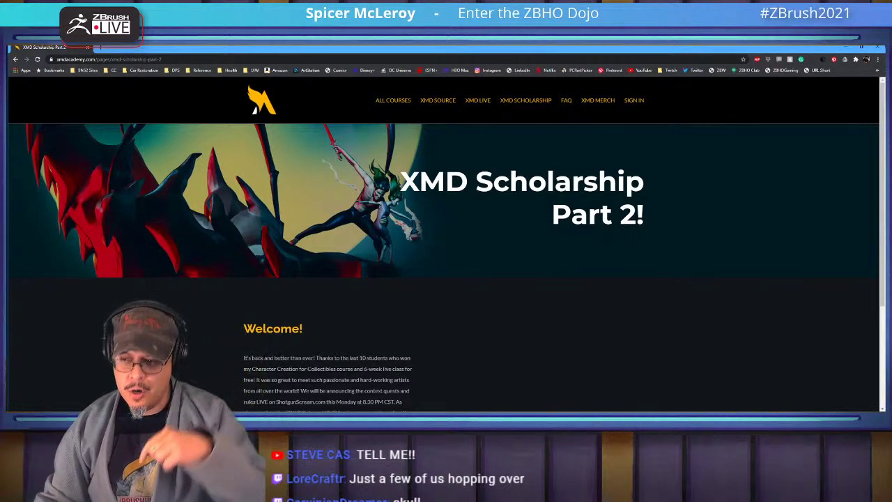
# Copy the XMD Scholarship Part 2 page address, then go to All Courses
pyautogui.scroll(-3, 445, 265)
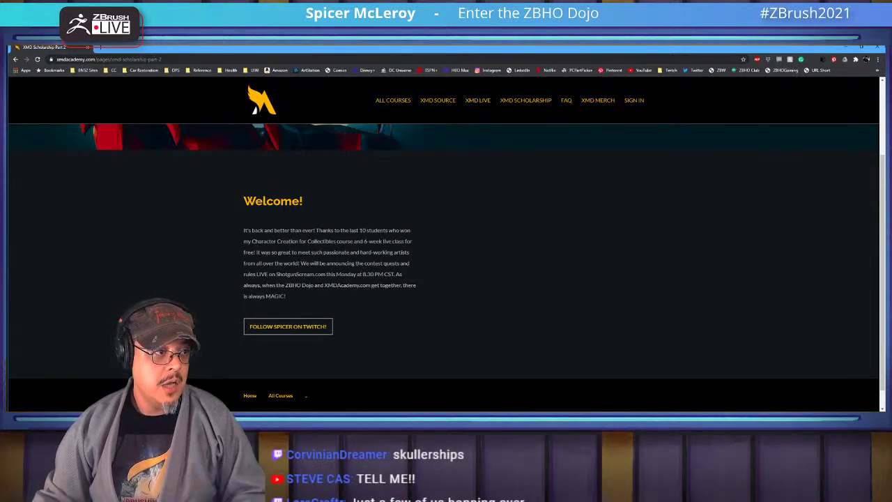
pyautogui.hotkey('ctrl', 'l')
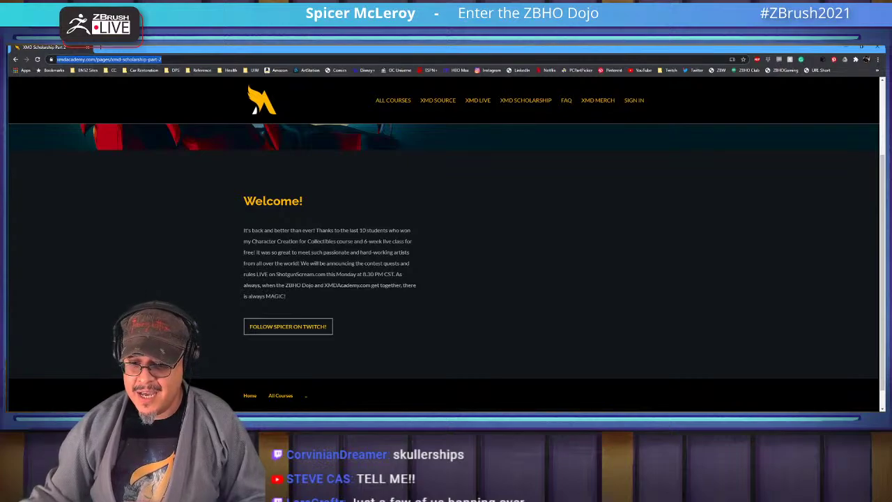
pyautogui.hotkey('alt', 'Tab')
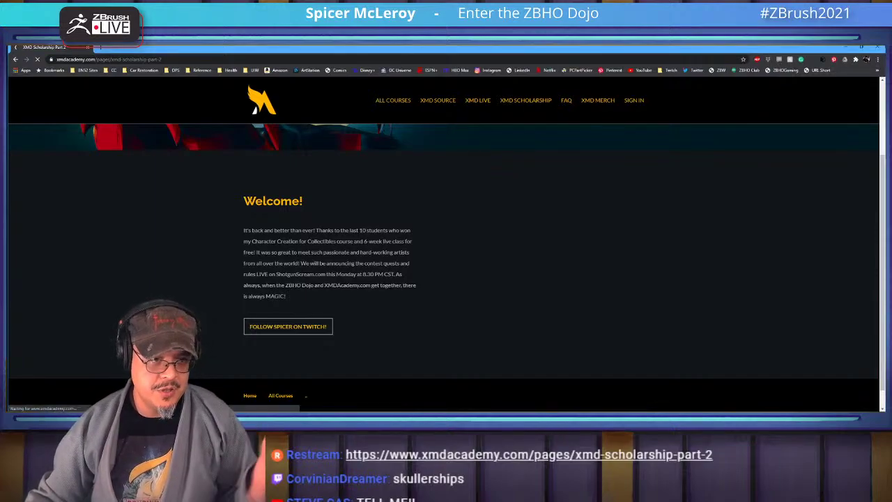
pyautogui.click(280, 395)
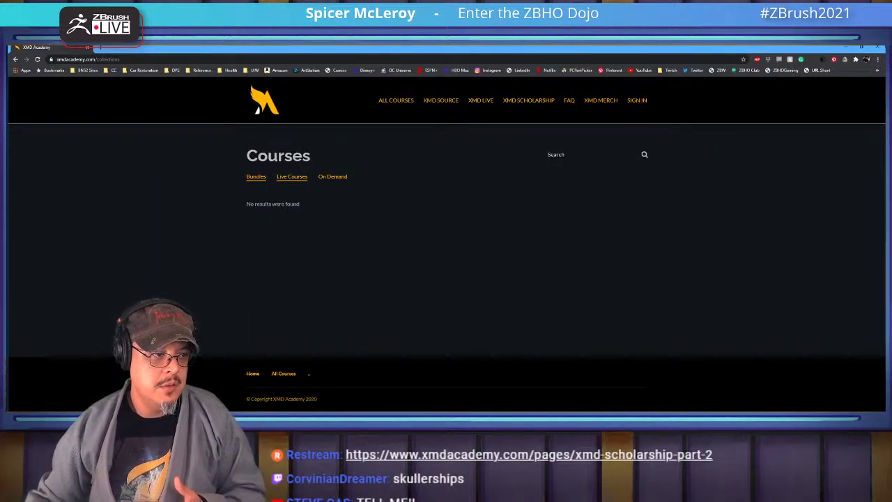
# Filter to Live Courses and open Character Creation for Collectibles - Live
pyautogui.click(292, 176)
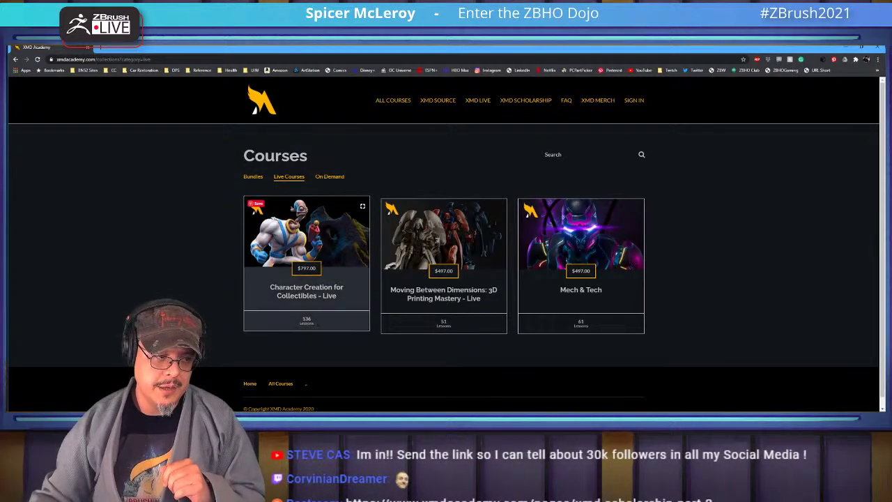
pyautogui.click(306, 279)
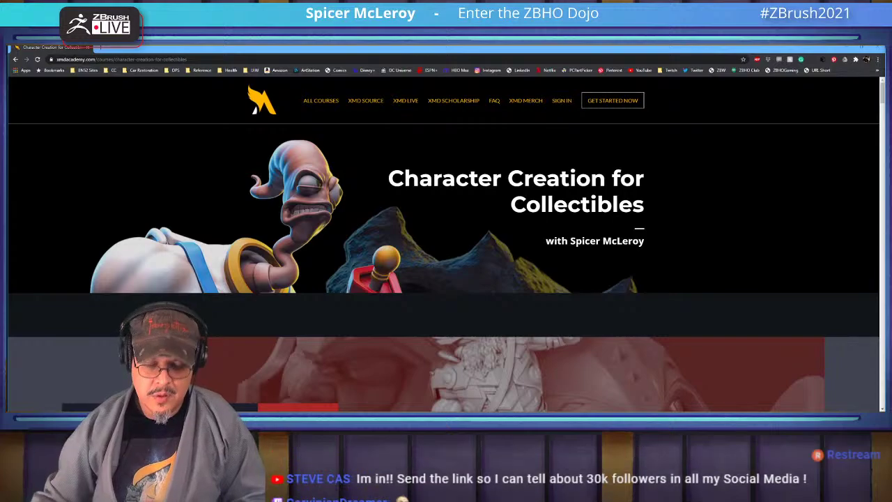
# Expand curriculum modules 2 through 8, from Mug Check to It's Marvelous!, to show their lessons
pyautogui.scroll(-5, 443, 267)
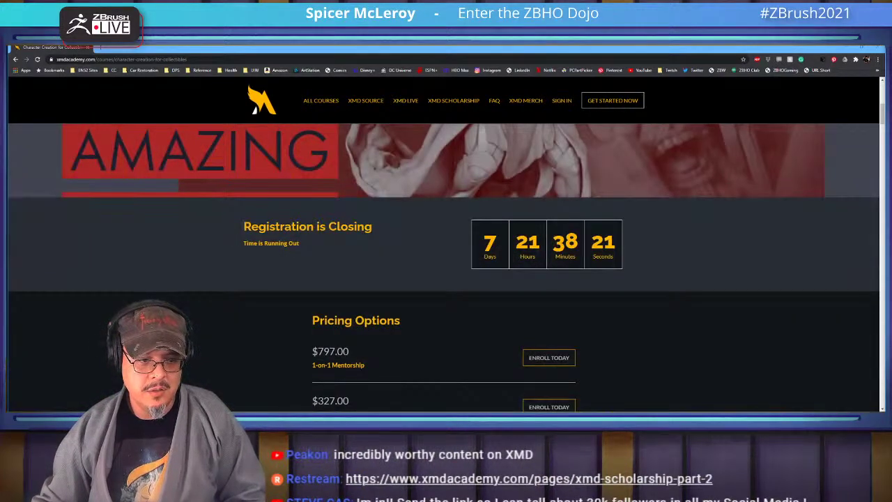
pyautogui.scroll(-8, 443, 267)
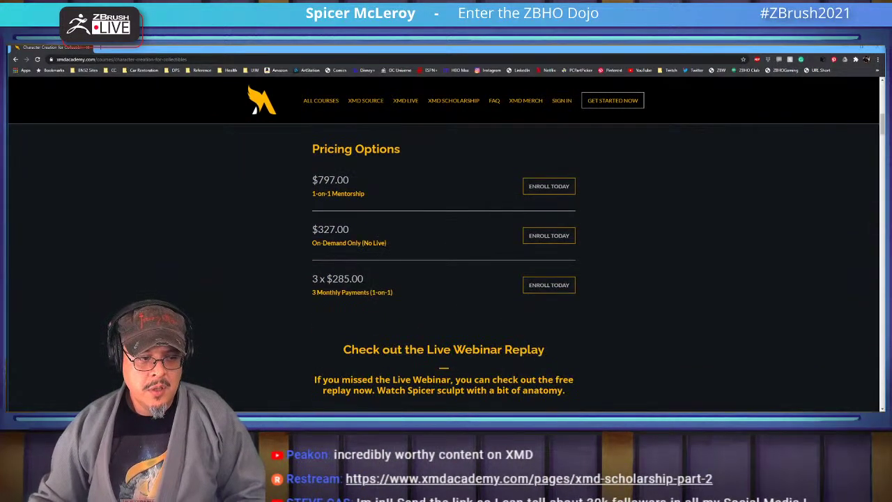
pyautogui.scroll(-10, 443, 268)
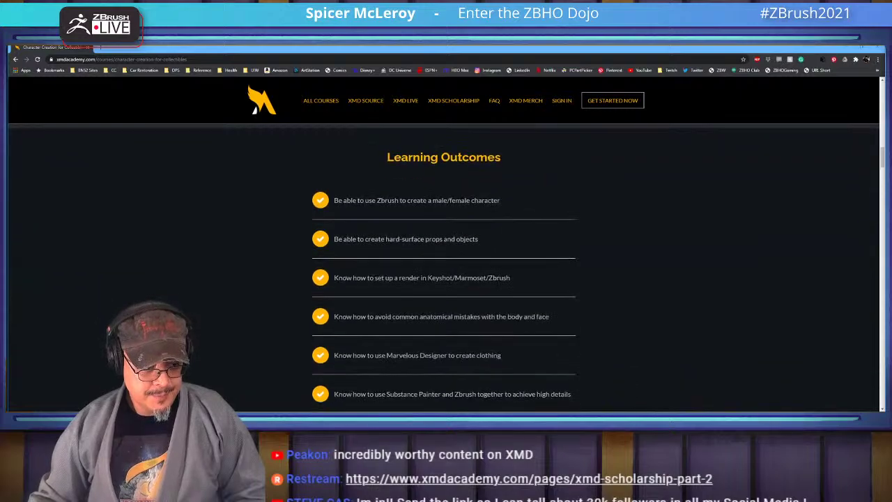
pyautogui.scroll(-5, 443, 268)
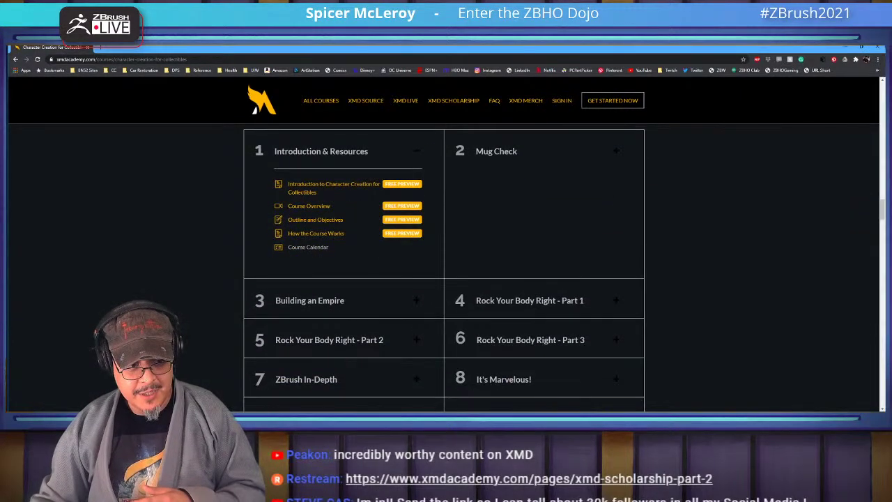
pyautogui.click(496, 151)
pyautogui.click(310, 300)
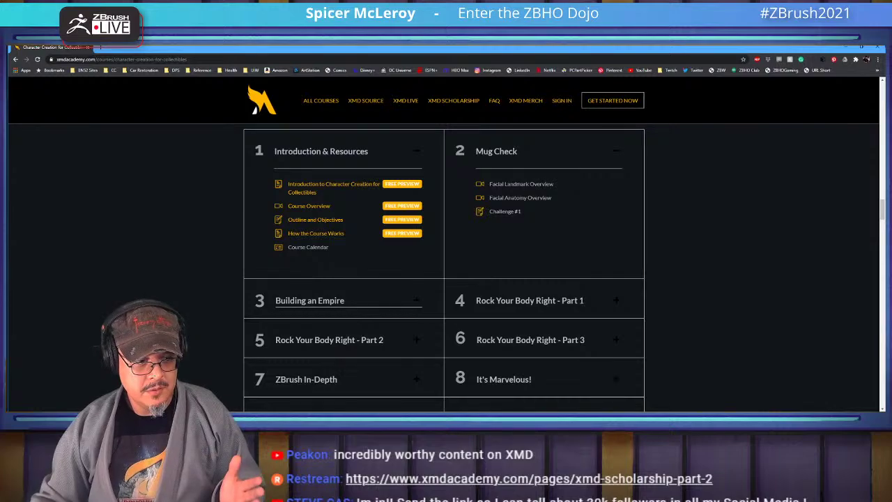
pyautogui.scroll(-2, 443, 267)
pyautogui.scroll(1, 443, 268)
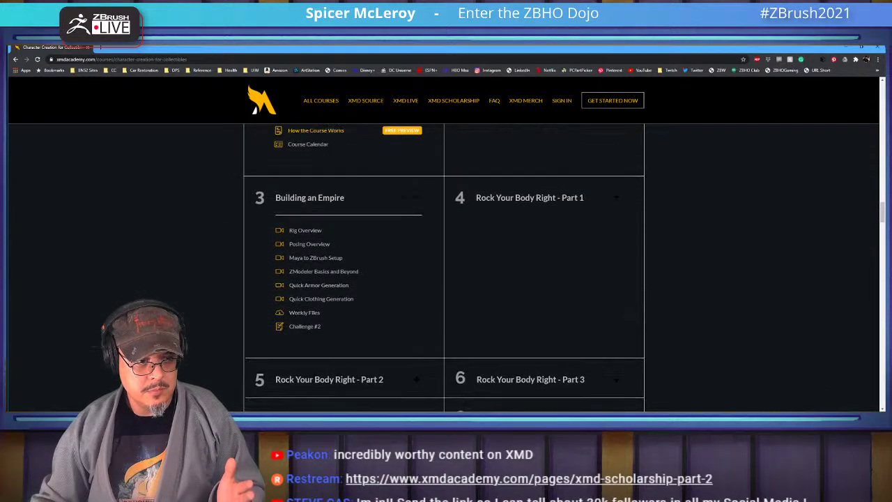
pyautogui.click(529, 198)
pyautogui.scroll(-2, 443, 268)
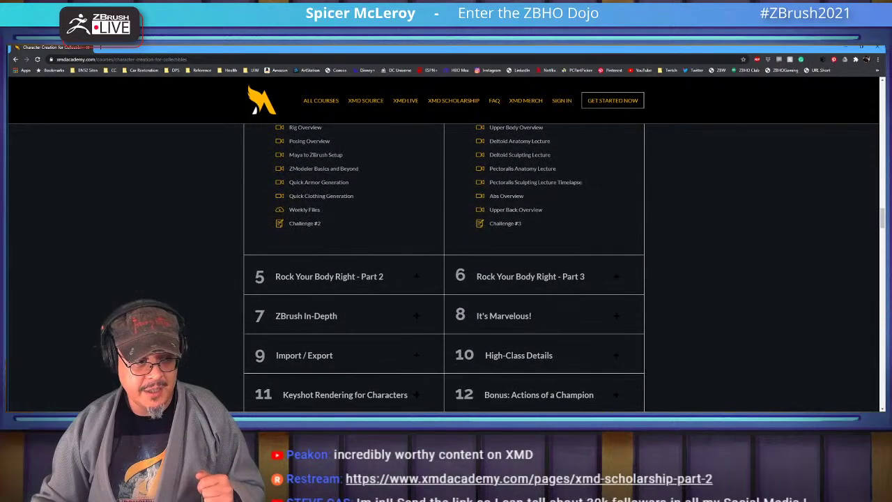
pyautogui.click(329, 275)
pyautogui.scroll(-2, 443, 268)
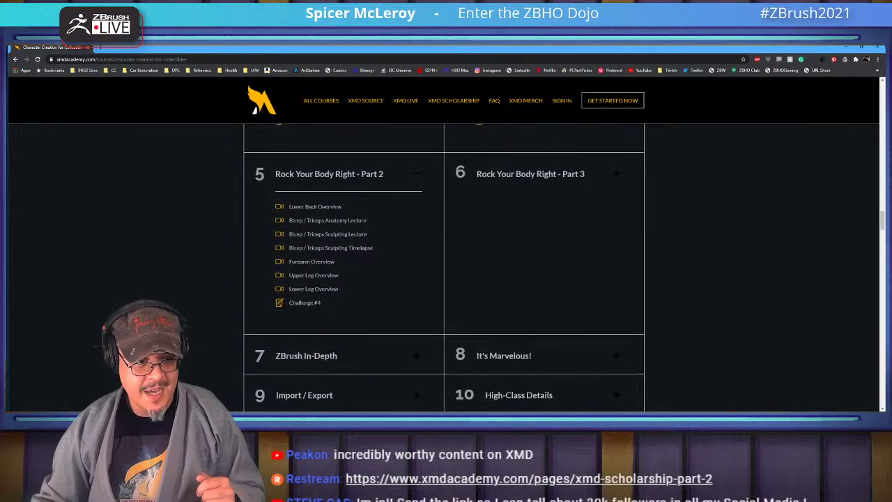
pyautogui.click(530, 174)
pyautogui.scroll(-2, 443, 267)
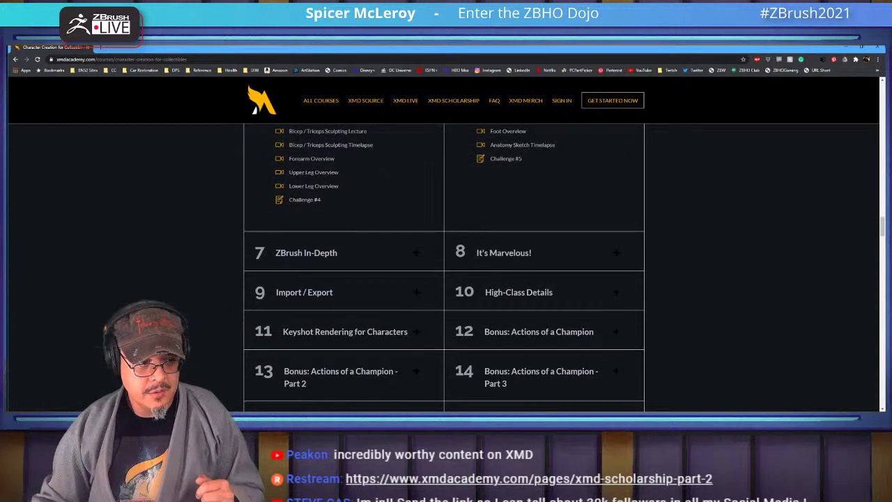
pyautogui.click(306, 252)
pyautogui.click(504, 252)
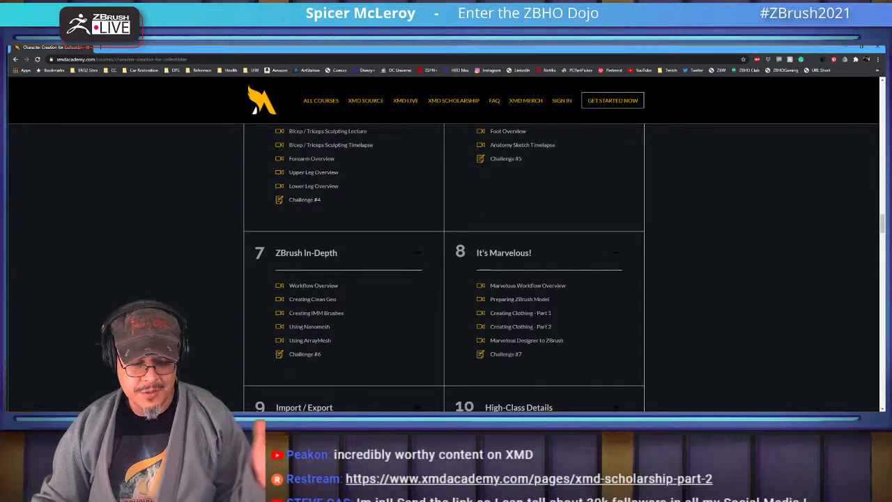
# Expand modules 9 through 18, including the Live Sessions archives and Sample Critiques, then return to the page top
pyautogui.scroll(-2, 443, 267)
pyautogui.click(304, 270)
pyautogui.scroll(-2, 443, 268)
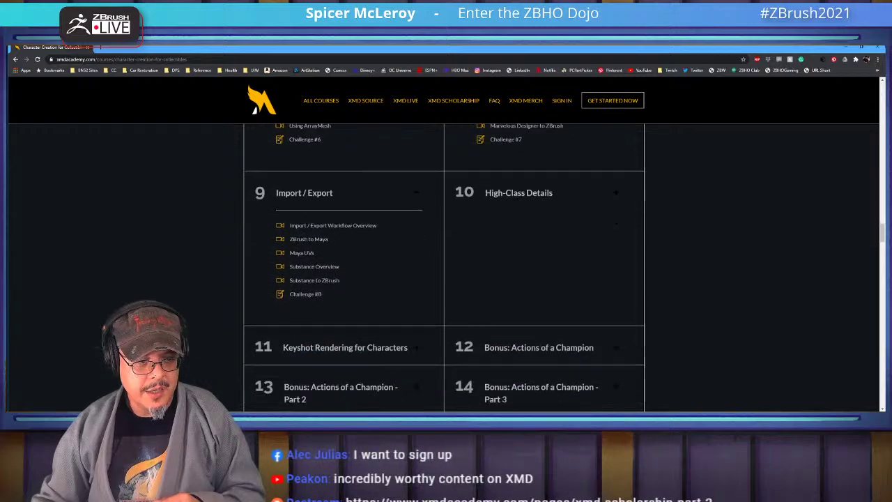
pyautogui.click(518, 167)
pyautogui.scroll(-2, 443, 268)
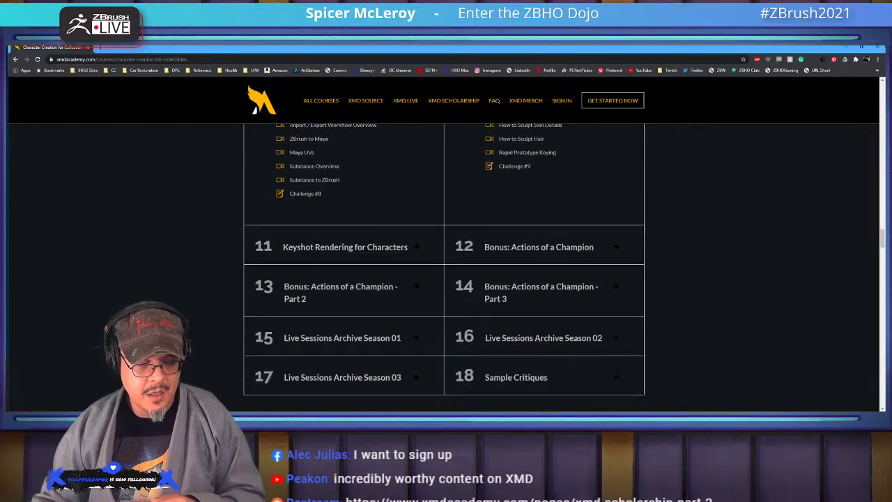
pyautogui.click(345, 216)
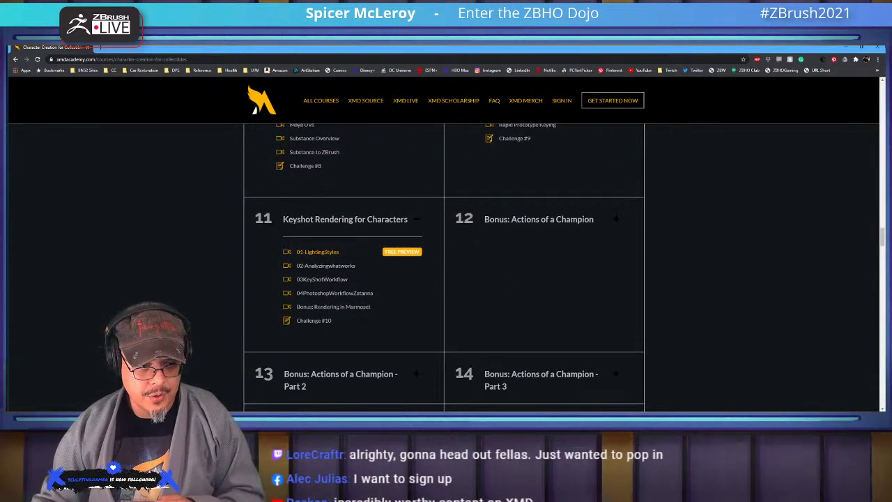
pyautogui.click(539, 219)
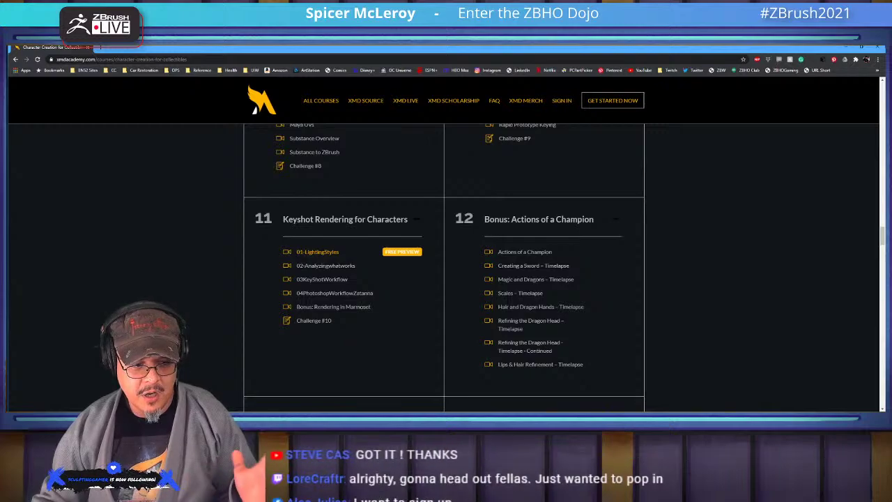
pyautogui.scroll(-3, 443, 267)
pyautogui.click(341, 252)
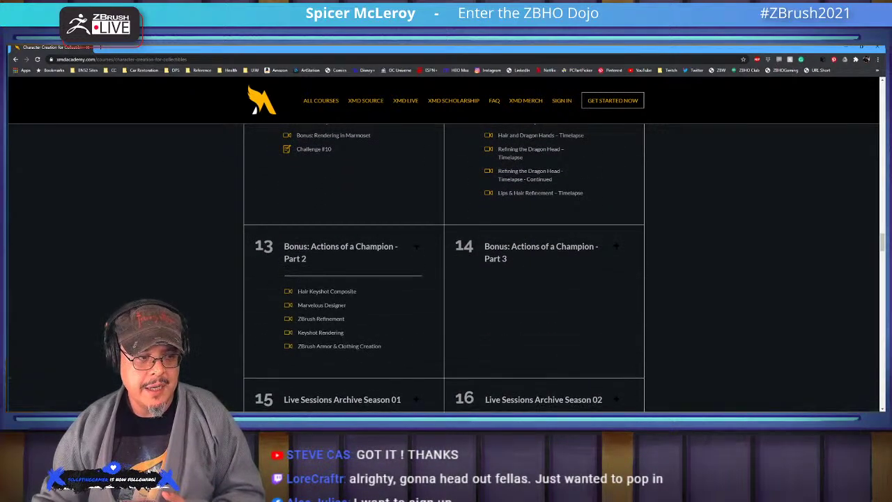
pyautogui.click(540, 252)
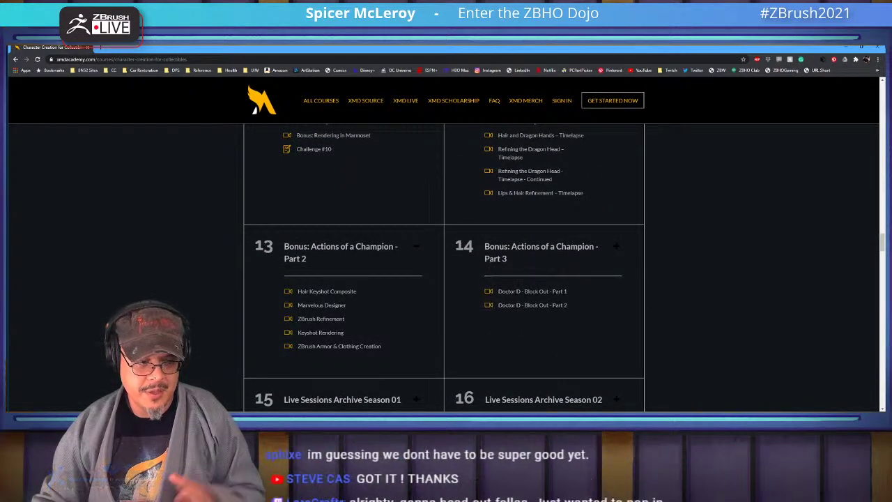
pyautogui.scroll(-3, 443, 268)
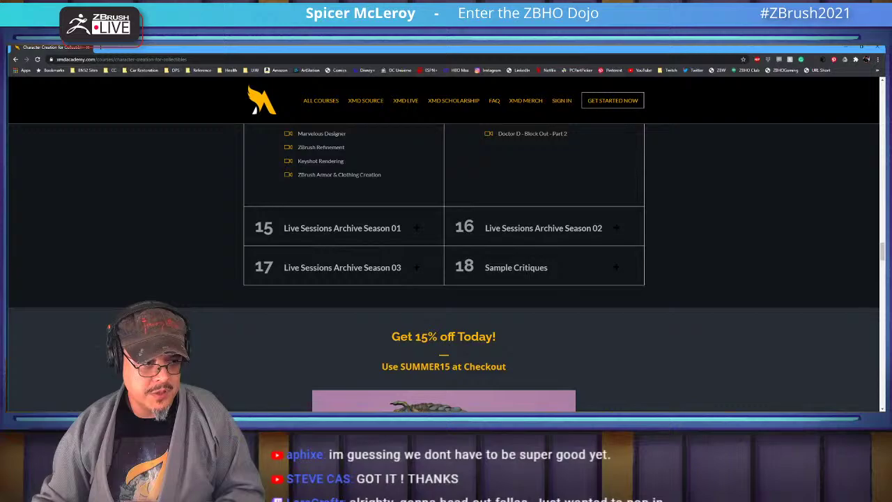
pyautogui.click(341, 228)
pyautogui.click(543, 228)
pyautogui.scroll(-5, 443, 267)
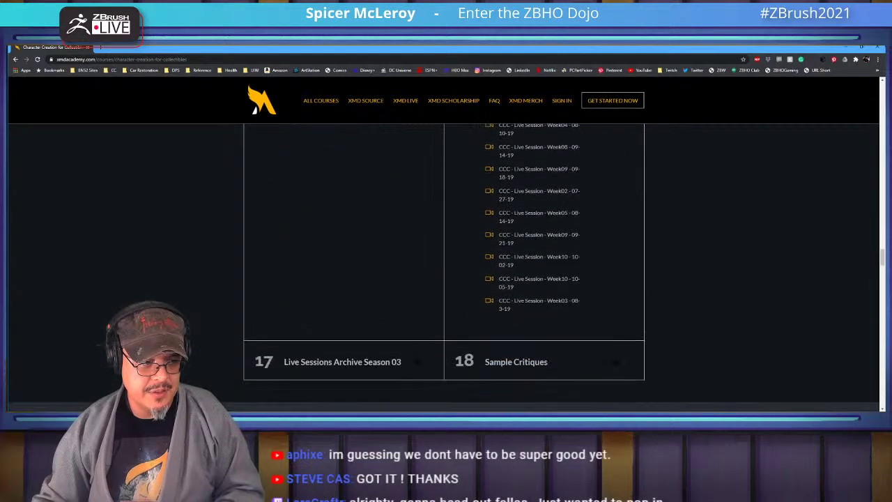
pyautogui.click(342, 361)
pyautogui.click(515, 361)
pyautogui.scroll(-3, 443, 268)
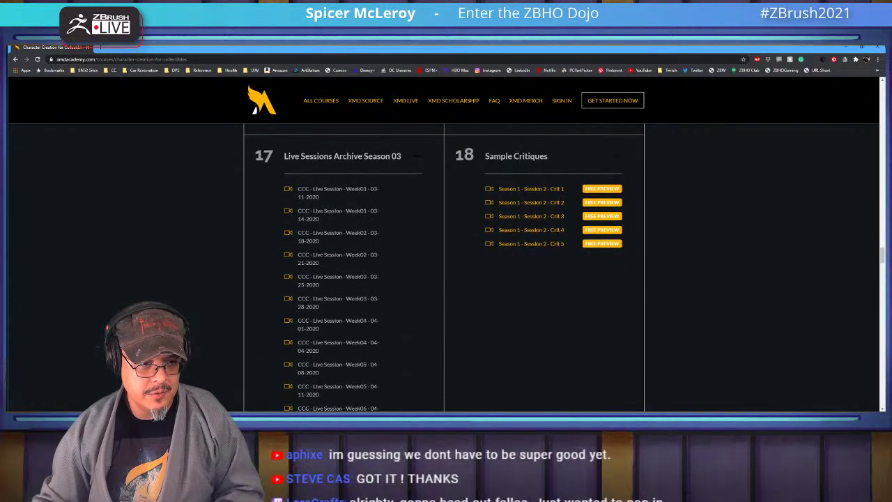
pyautogui.press('Home')
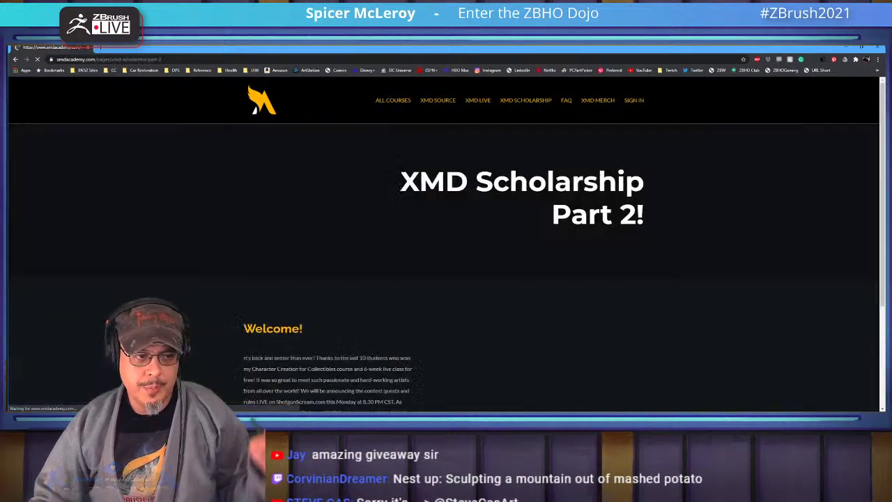
pyautogui.scroll(-3, 446, 265)
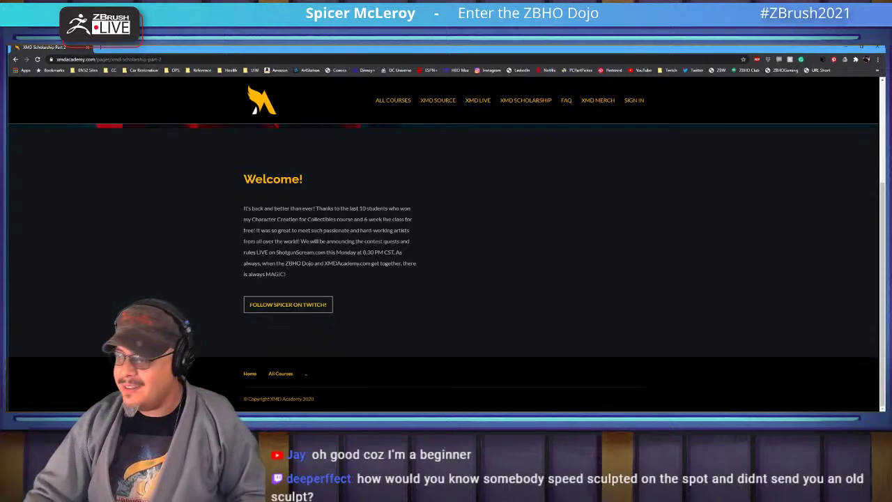
pyautogui.hotkey('alt', 'Tab')
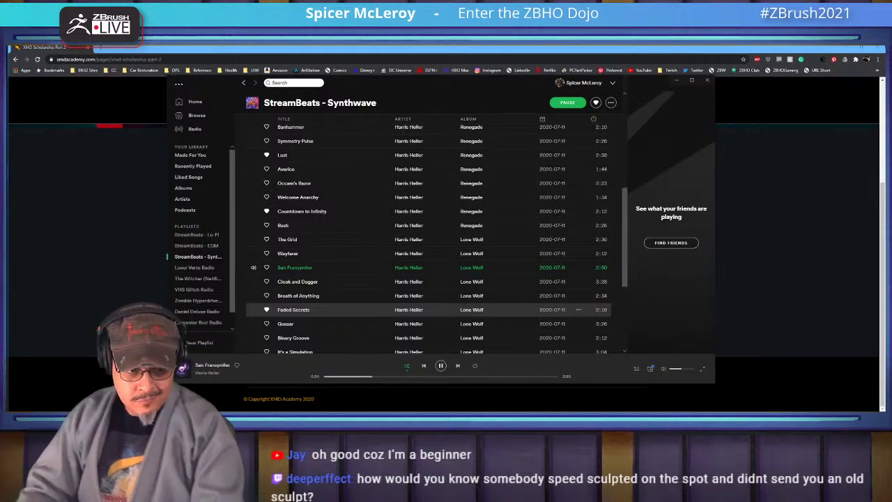
pyautogui.hotkey('alt', 'Tab')
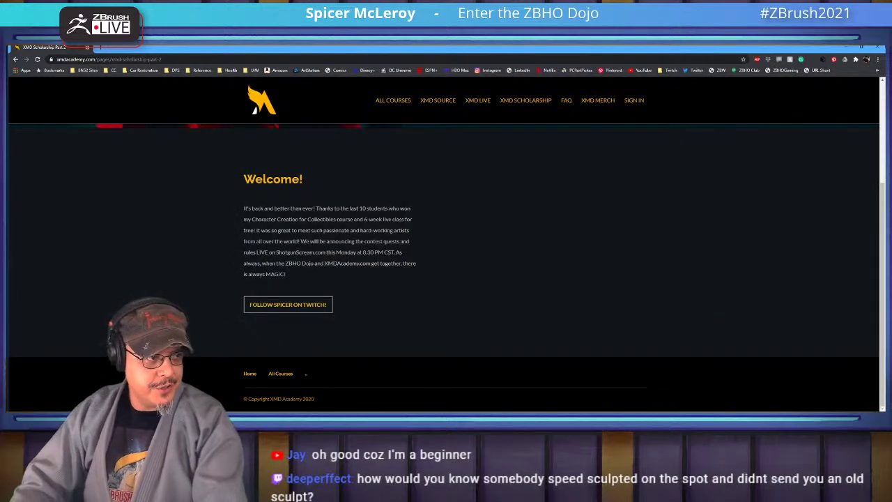
# Switch from Chrome to the Photoshop window with the back-muscle anatomy diagram
pyautogui.hotkey('alt', 'Tab')
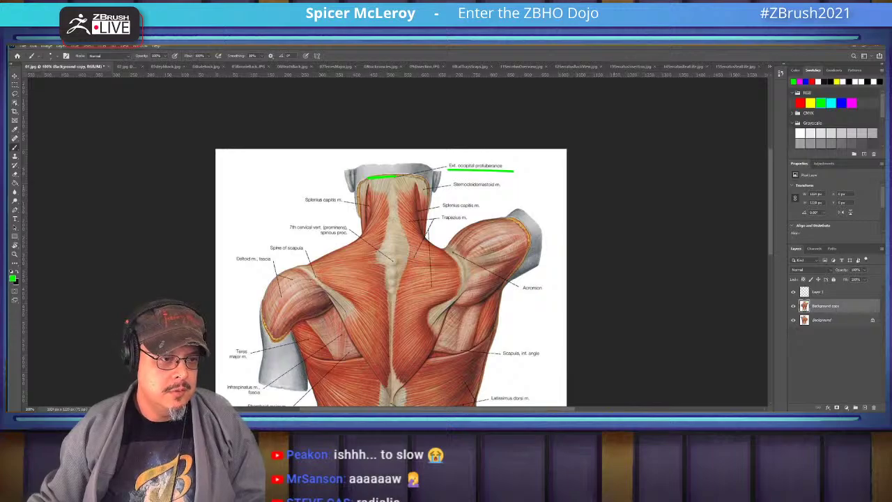
# Trace the trapezius edge and underline the Spine of scapula and 12th thoracic vertebra labels in green
pyautogui.moveTo(390, 279); pyautogui.dragTo(446, 234)
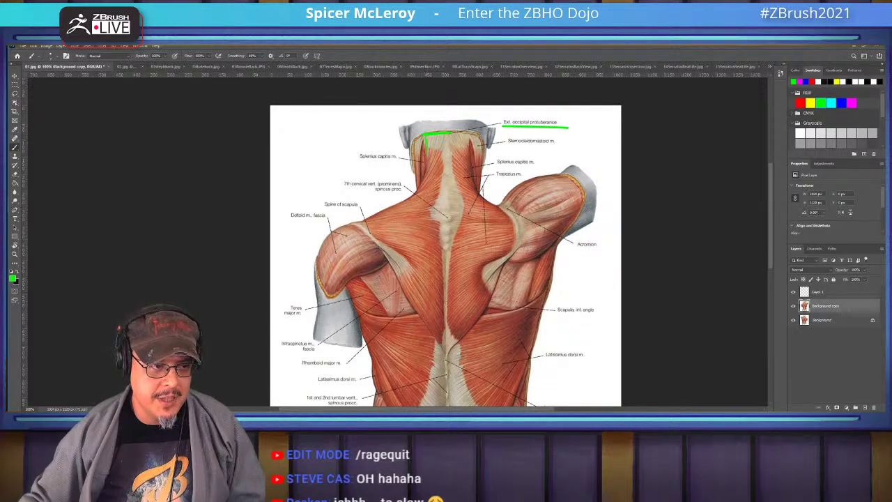
pyautogui.moveTo(420, 137)
pyautogui.mouseDown()
pyautogui.moveTo(418, 184)
pyautogui.moveTo(382, 210)
pyautogui.mouseUp()
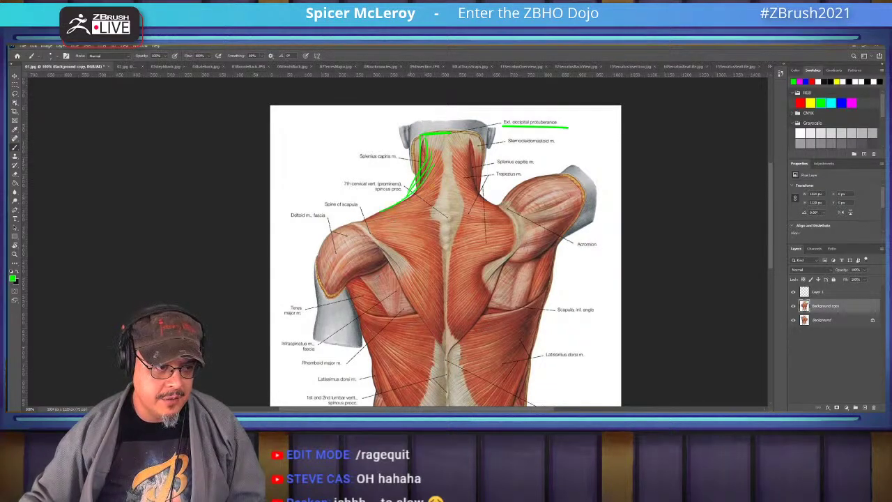
pyautogui.hotkey('ctrl', 'z')
pyautogui.moveTo(418, 183); pyautogui.dragTo(362, 221)
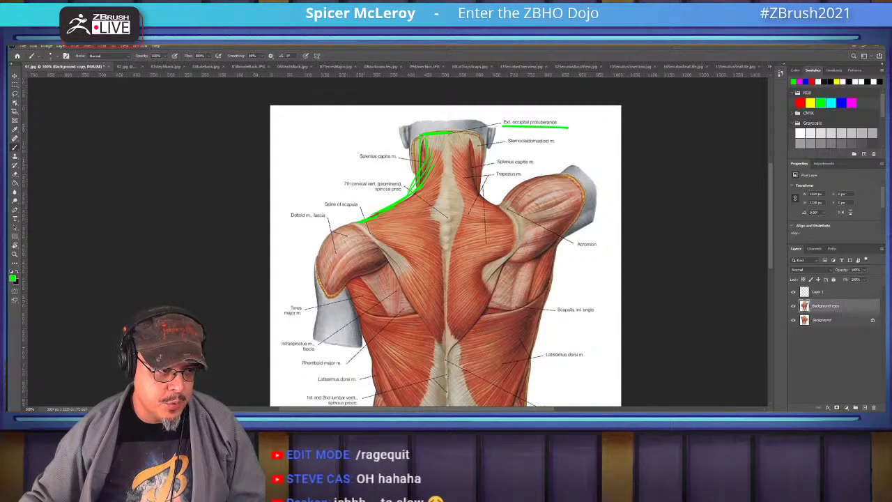
pyautogui.moveTo(315, 205)
pyautogui.mouseDown()
pyautogui.moveTo(370, 207)
pyautogui.moveTo(440, 341)
pyautogui.mouseUp()
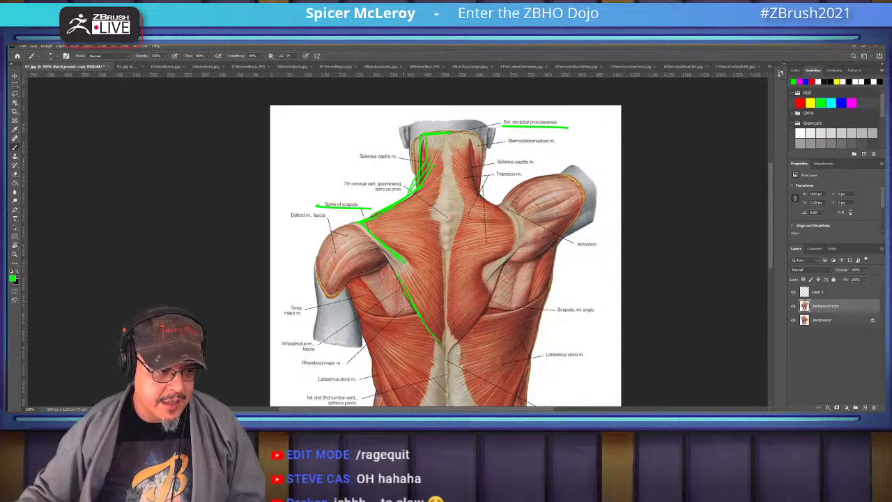
pyautogui.scroll(-3, 441, 241)
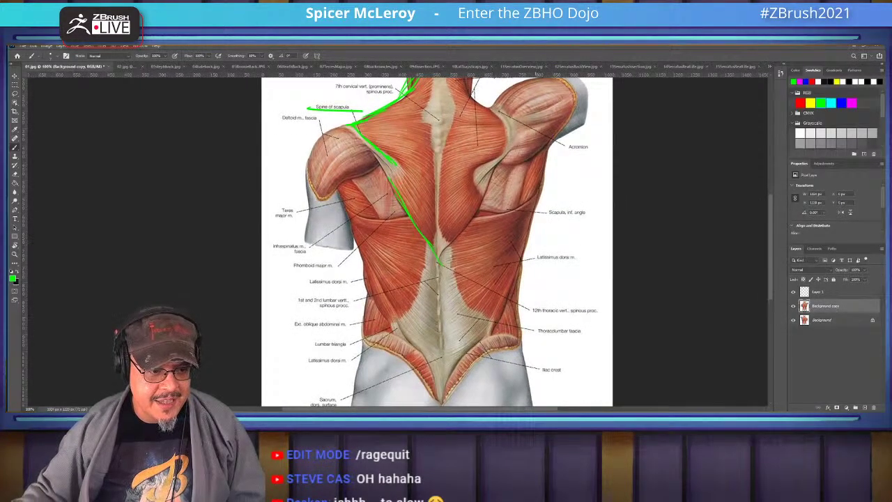
pyautogui.moveTo(526, 315); pyautogui.dragTo(610, 316)
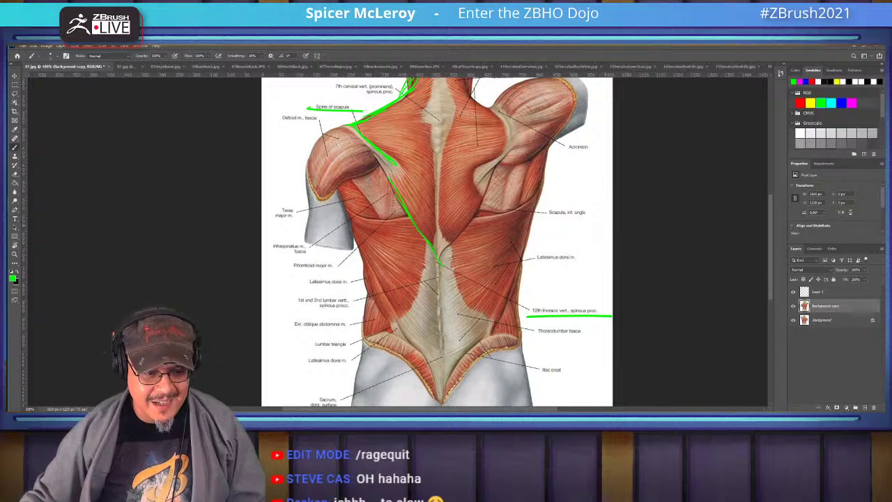
pyautogui.scroll(2, 464, 241)
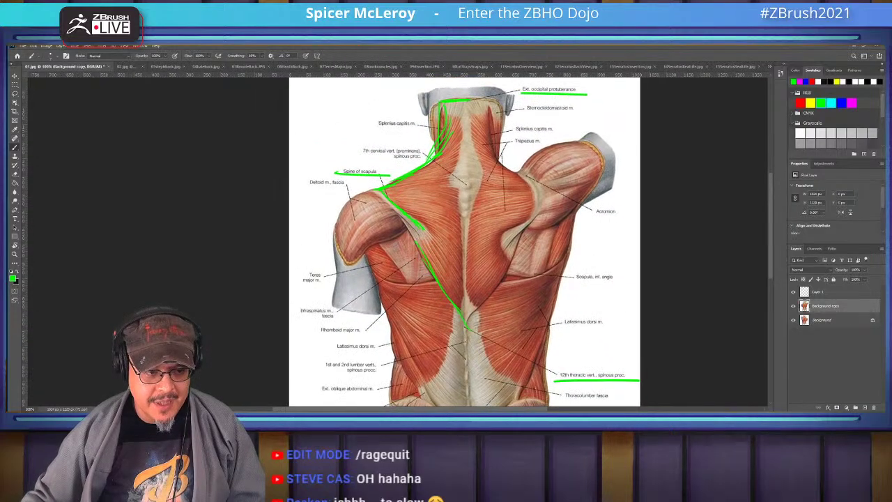
pyautogui.scroll(-1, 464, 241)
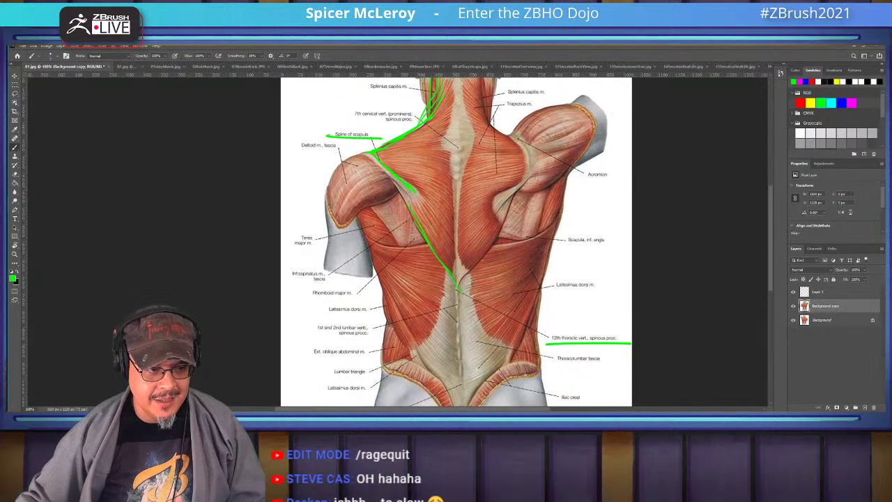
# Redraw the trapezius border beside the spine and up the neck, and underline the 7th cervical vertebra label
pyautogui.moveTo(407, 183); pyautogui.dragTo(483, 224)
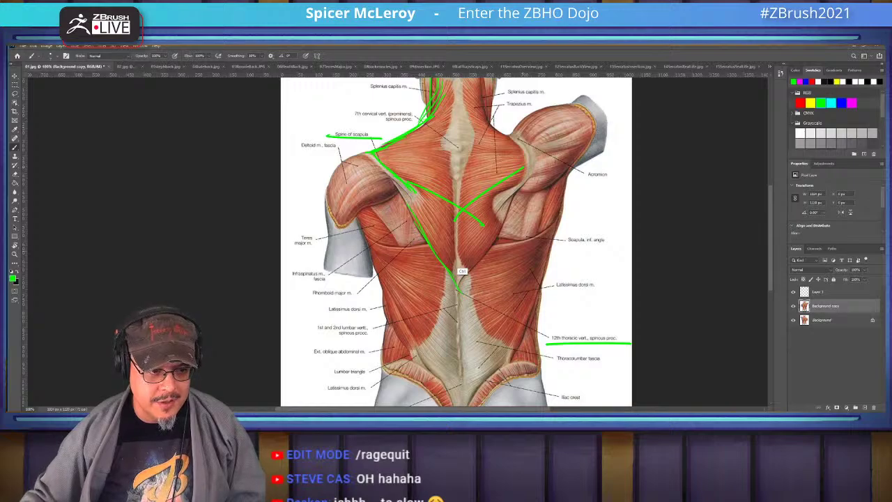
pyautogui.hotkey('ctrl', 'z')
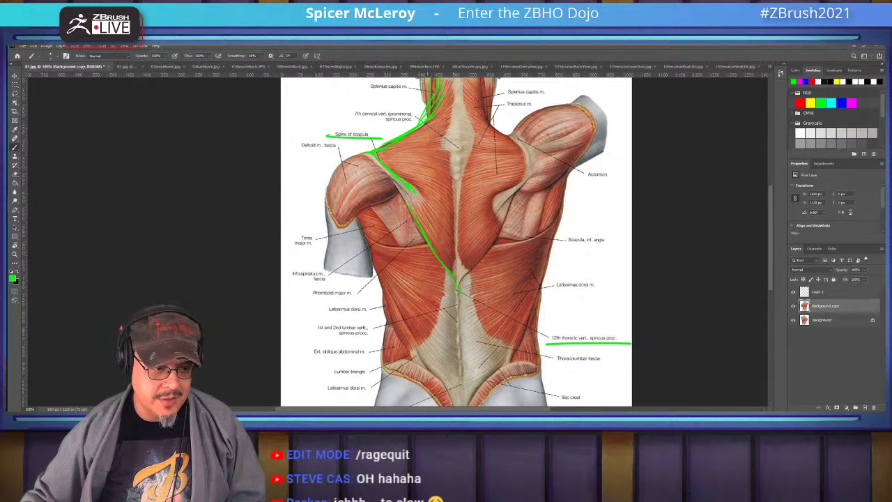
pyautogui.moveTo(418, 198); pyautogui.dragTo(466, 319)
pyautogui.hotkey('ctrl', 'z')
pyautogui.moveTo(426, 221); pyautogui.dragTo(457, 291)
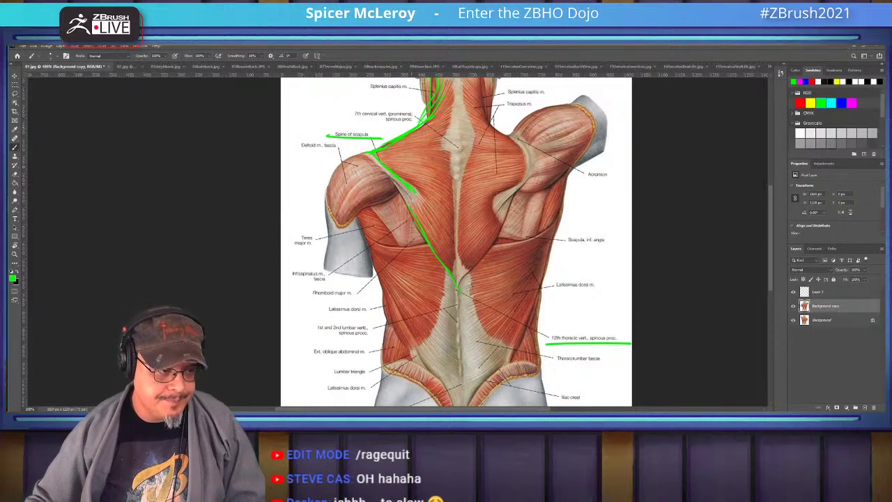
pyautogui.moveTo(457, 244); pyautogui.dragTo(509, 302)
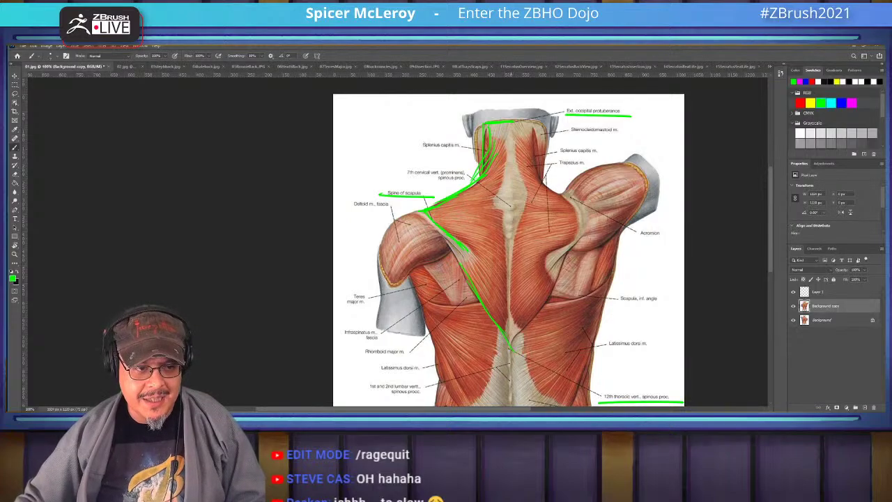
pyautogui.moveTo(512, 125); pyautogui.dragTo(500, 219)
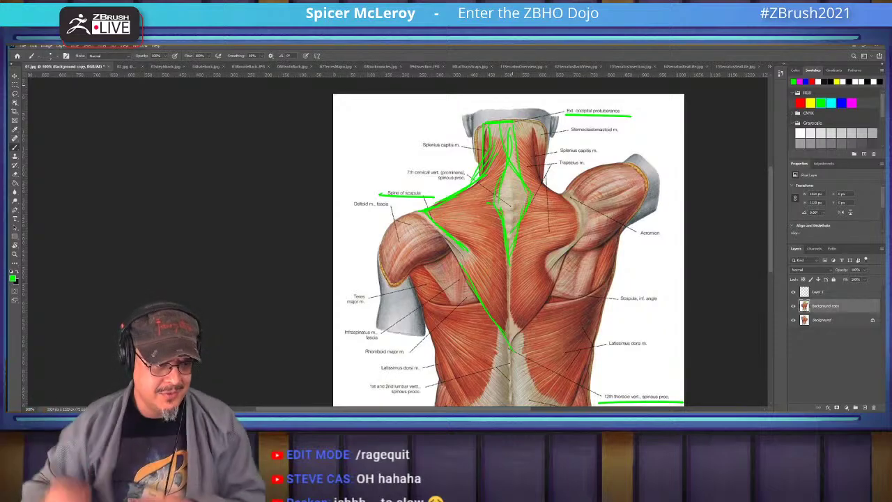
pyautogui.moveTo(403, 176); pyautogui.dragTo(463, 176)
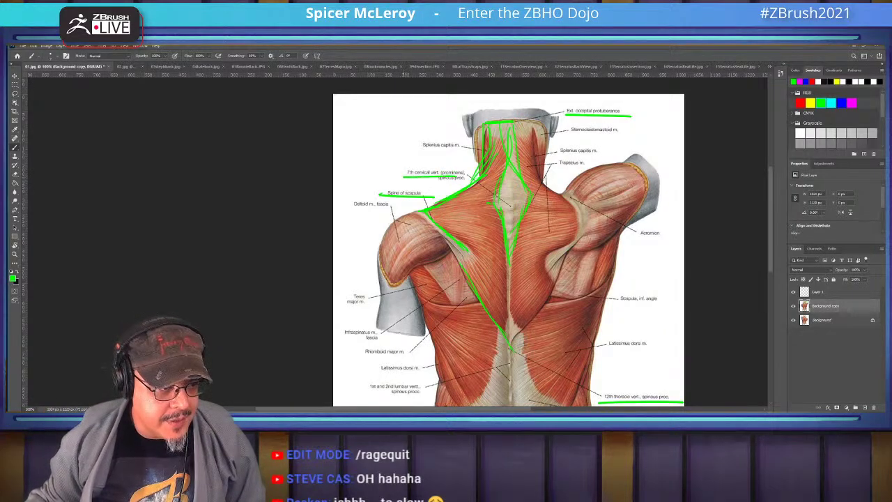
pyautogui.moveTo(506, 202)
pyautogui.mouseDown()
pyautogui.moveTo(516, 203)
pyautogui.moveTo(507, 207)
pyautogui.mouseUp()
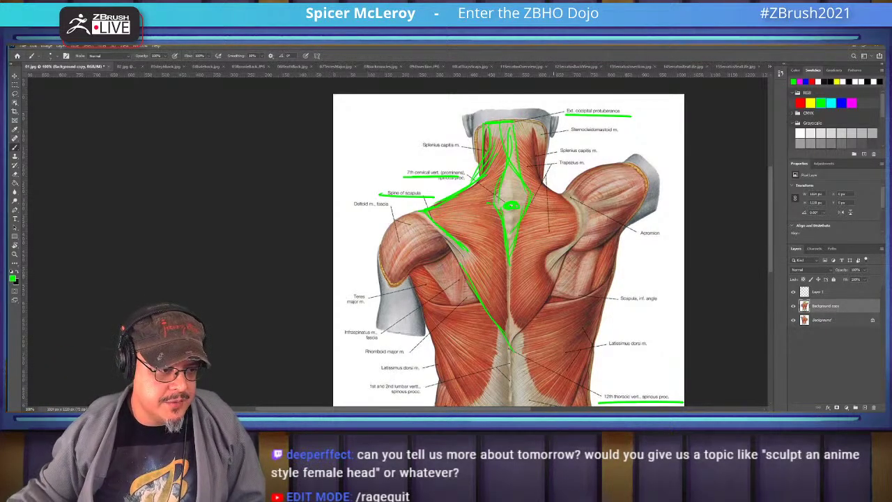
# Trace the shoulder blade's outer edge and the latissimus dorsi outline down the side of the back
pyautogui.scroll(-3, 509, 240)
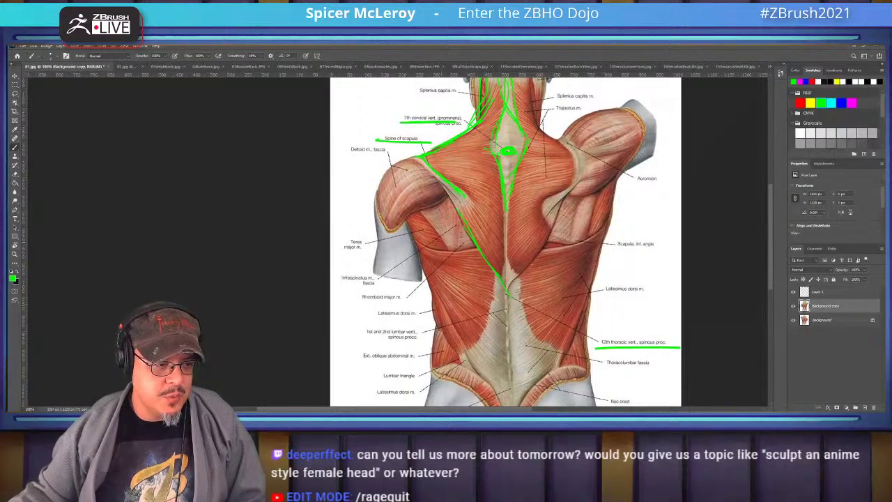
pyautogui.moveTo(409, 218)
pyautogui.mouseDown()
pyautogui.moveTo(422, 244)
pyautogui.moveTo(477, 255)
pyautogui.moveTo(508, 296)
pyautogui.mouseUp()
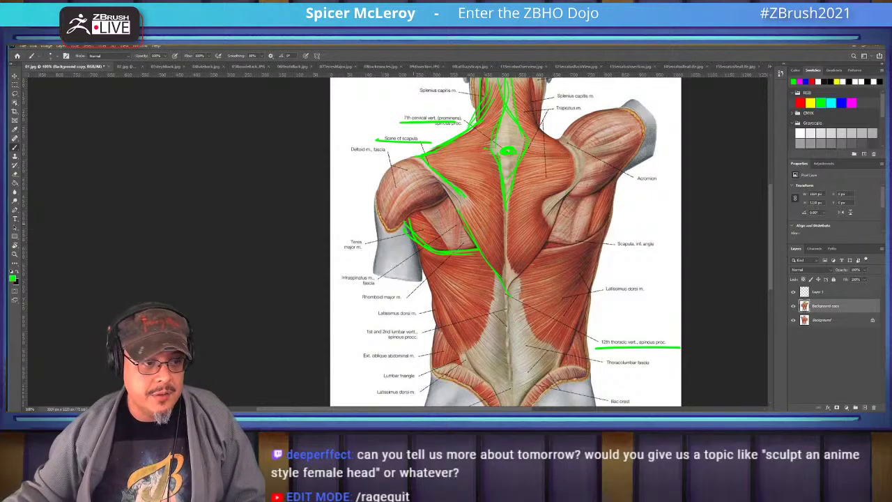
pyautogui.moveTo(413, 238); pyautogui.dragTo(461, 350)
pyautogui.scroll(-3, 499, 240)
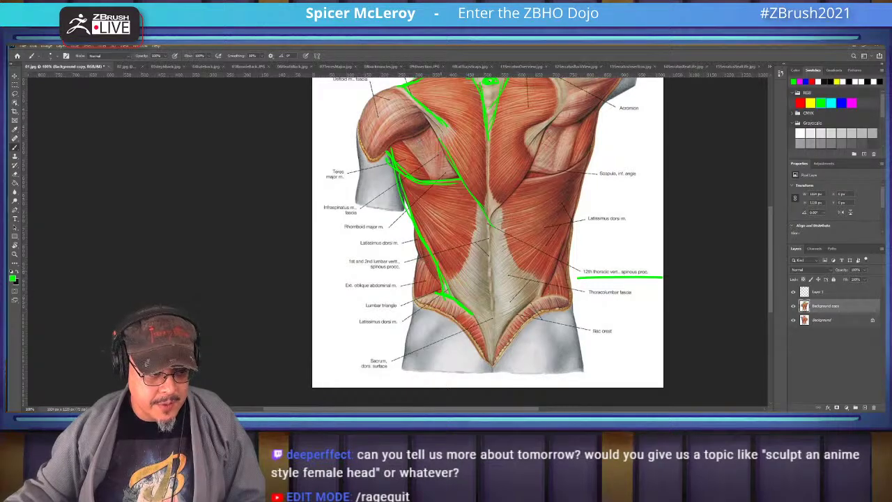
pyautogui.scroll(3, 480, 241)
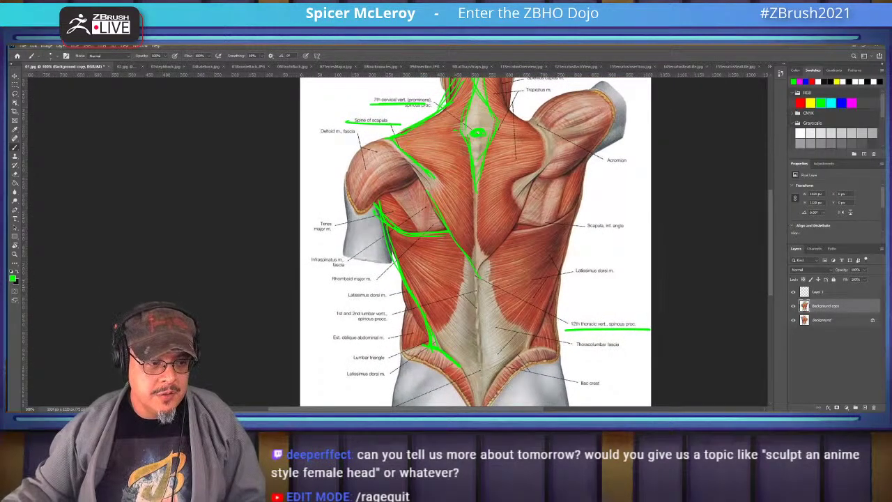
pyautogui.moveTo(457, 290); pyautogui.dragTo(441, 327)
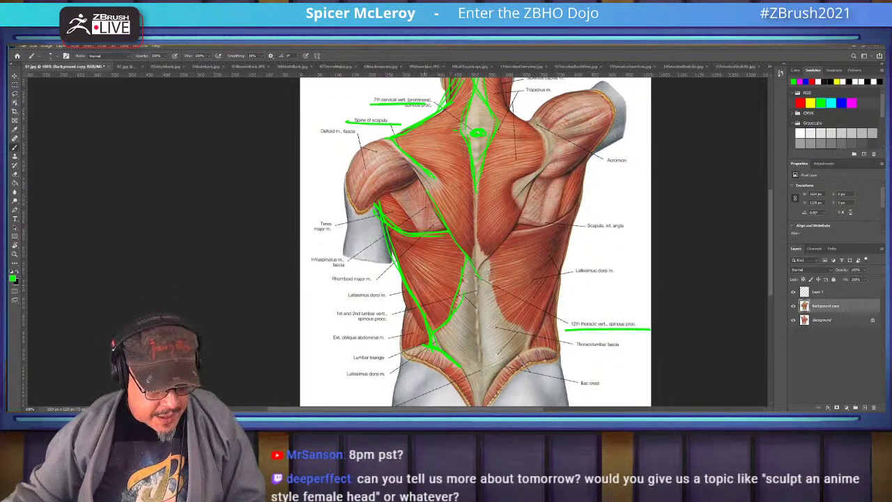
# Paint diagonal green strokes across the latissimus dorsi following its fibre direction
pyautogui.moveTo(422, 304)
pyautogui.mouseDown()
pyautogui.moveTo(442, 324)
pyautogui.moveTo(436, 314)
pyautogui.mouseUp()
pyautogui.moveTo(396, 257); pyautogui.dragTo(446, 312)
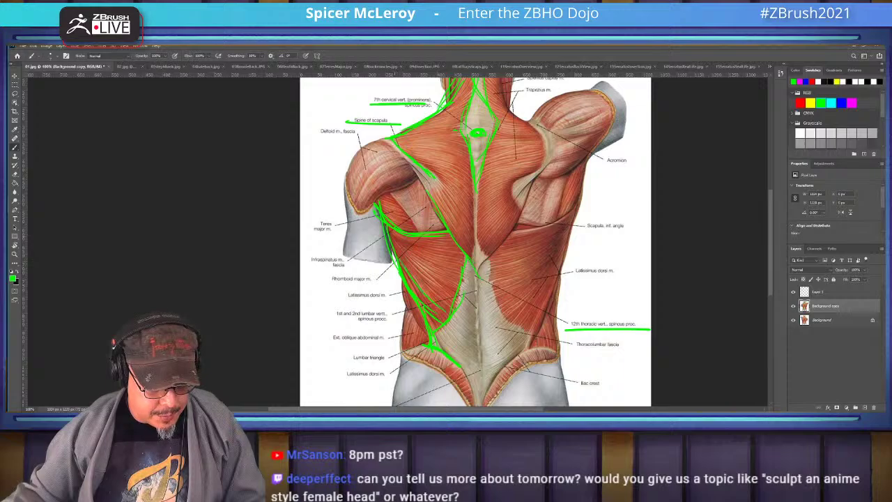
pyautogui.moveTo(393, 236)
pyautogui.mouseDown()
pyautogui.moveTo(452, 302)
pyautogui.moveTo(414, 261)
pyautogui.moveTo(452, 284)
pyautogui.moveTo(461, 272)
pyautogui.mouseUp()
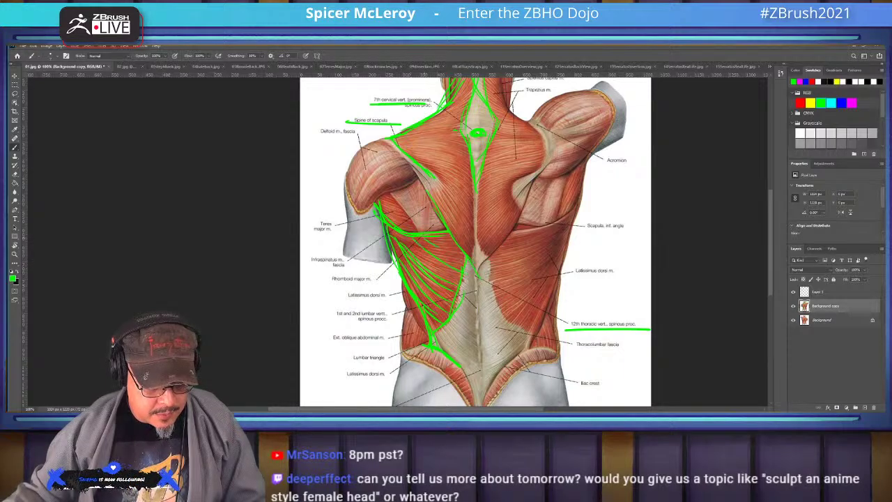
pyautogui.moveTo(432, 234); pyautogui.dragTo(465, 259)
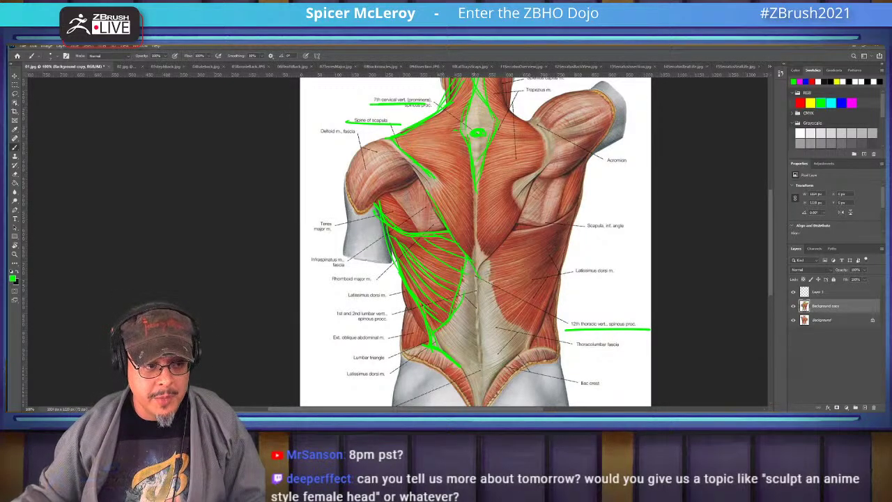
pyautogui.moveTo(475, 241); pyautogui.dragTo(526, 292)
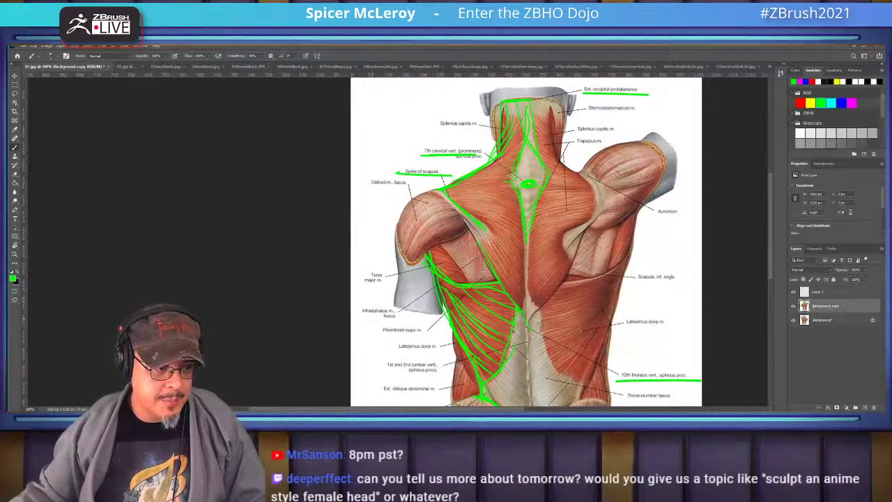
# Underline the Infraspinatus m. fascia label, outline the shoulder-blade muscles, and circle the Teres major m. label
pyautogui.moveTo(361, 319); pyautogui.dragTo(413, 319)
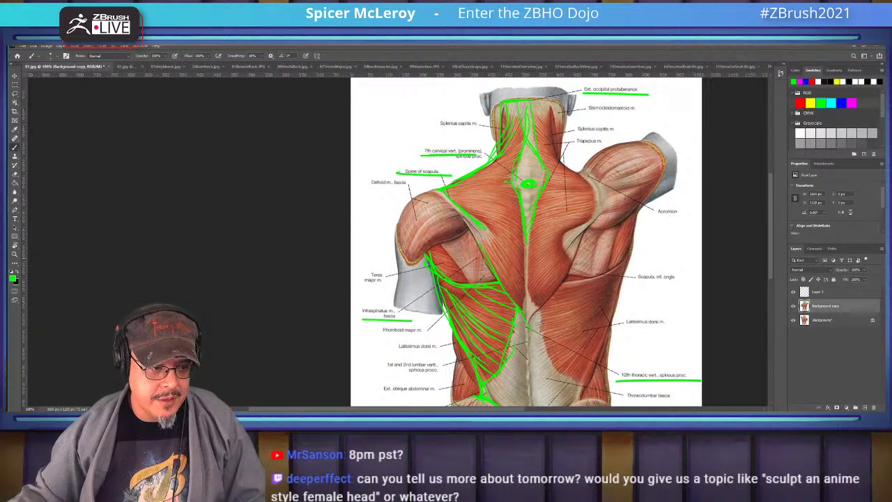
pyautogui.moveTo(465, 276); pyautogui.dragTo(439, 231)
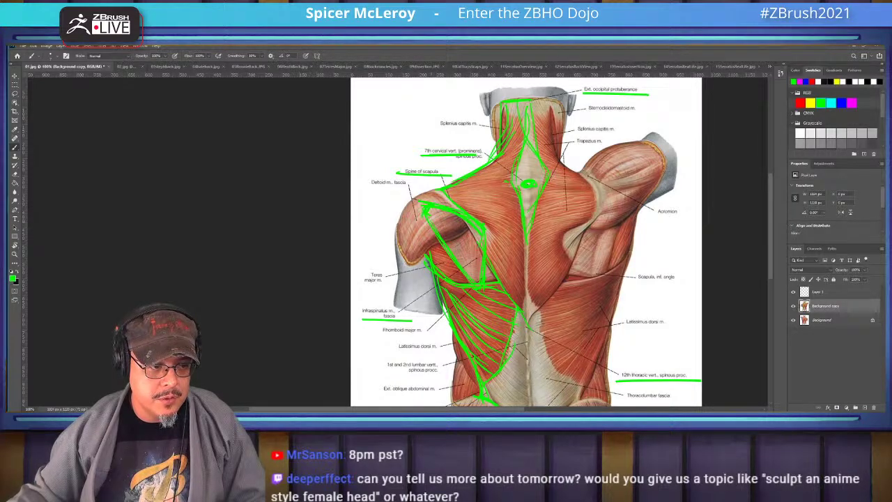
pyautogui.moveTo(462, 217); pyautogui.dragTo(445, 237)
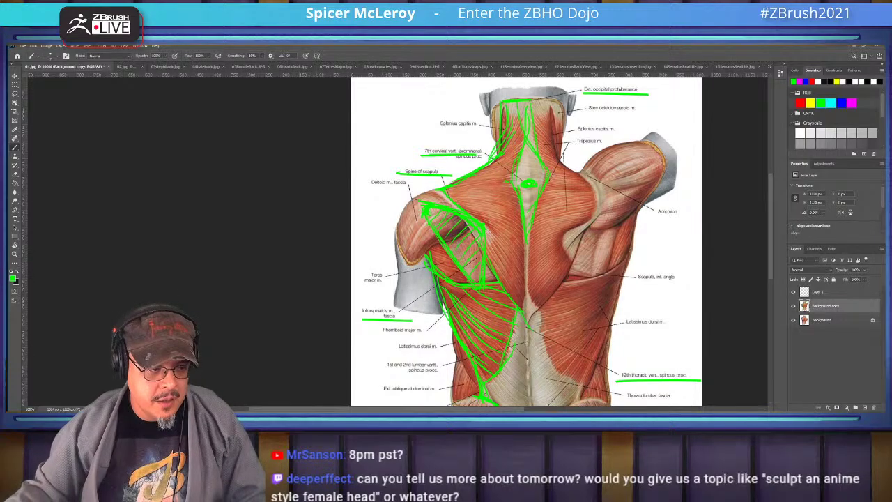
pyautogui.moveTo(391, 267); pyautogui.dragTo(394, 270)
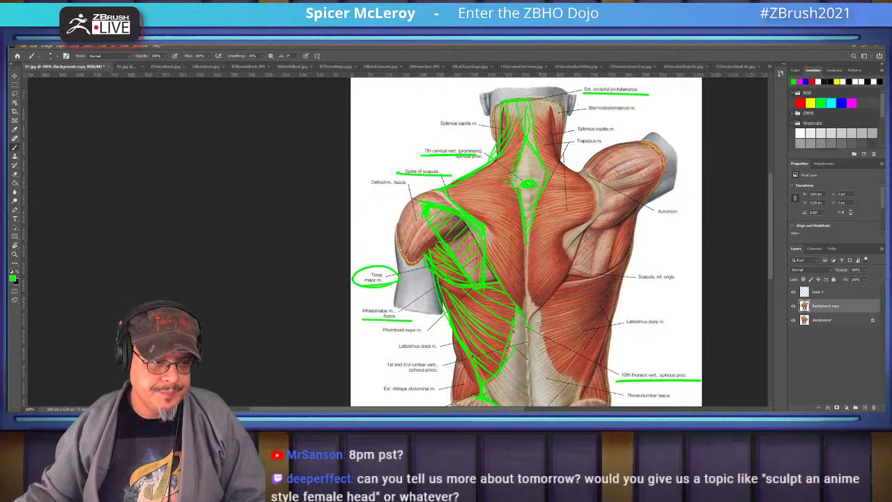
pyautogui.scroll(-3, 526, 240)
pyautogui.scroll(5, 526, 240)
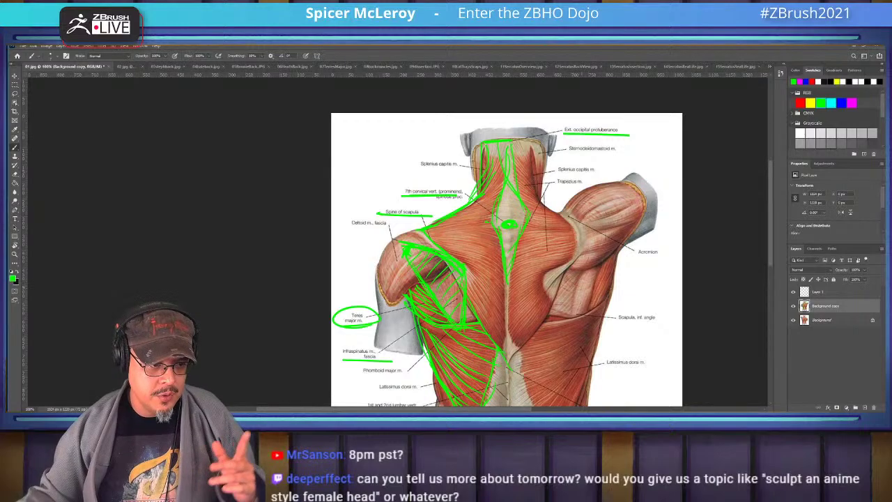
# On the deeper-muscle diagram, outline the shoulder blade from the acromion down and toward the neck
pyautogui.hotkey('ctrl', 'Tab')
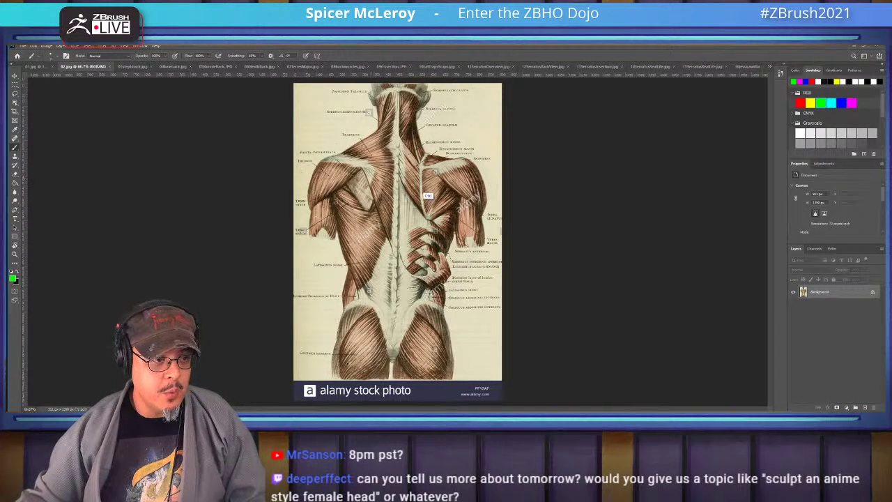
pyautogui.keyDown('alt'); pyautogui.scroll(2, 423, 196); pyautogui.keyUp('alt')
pyautogui.scroll(3, 341, 240)
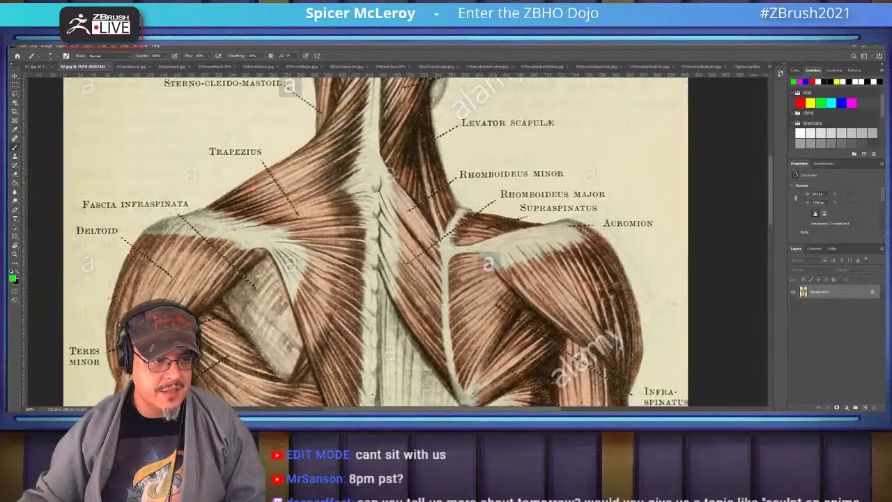
pyautogui.moveTo(568, 219)
pyautogui.mouseDown()
pyautogui.moveTo(437, 244)
pyautogui.moveTo(462, 394)
pyautogui.mouseUp()
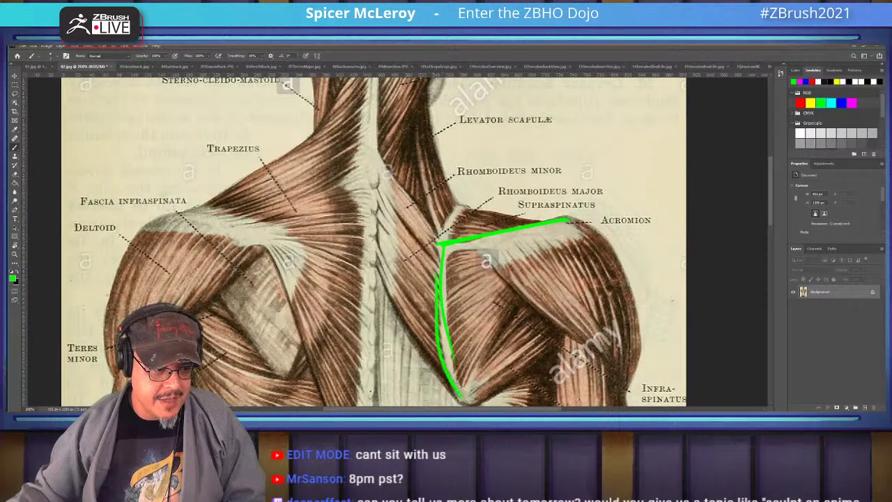
pyautogui.scroll(1, 462, 394)
pyautogui.scroll(-1, 402, 241)
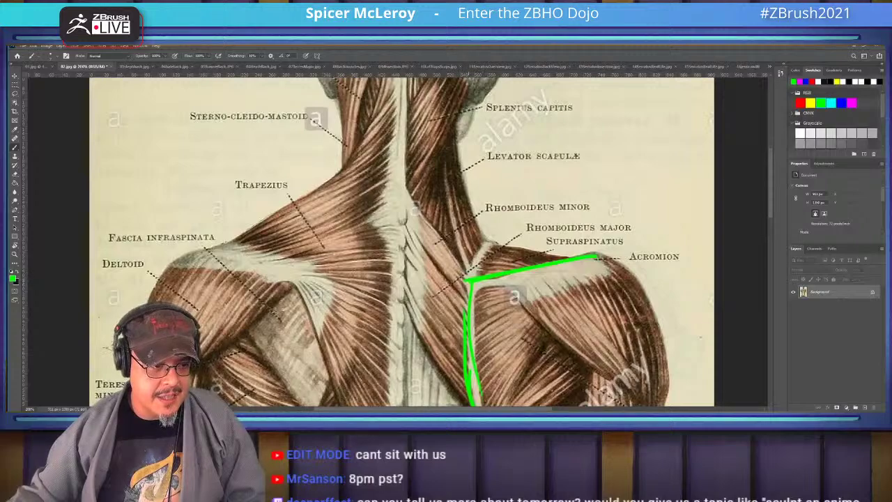
pyautogui.moveTo(468, 279); pyautogui.dragTo(404, 195)
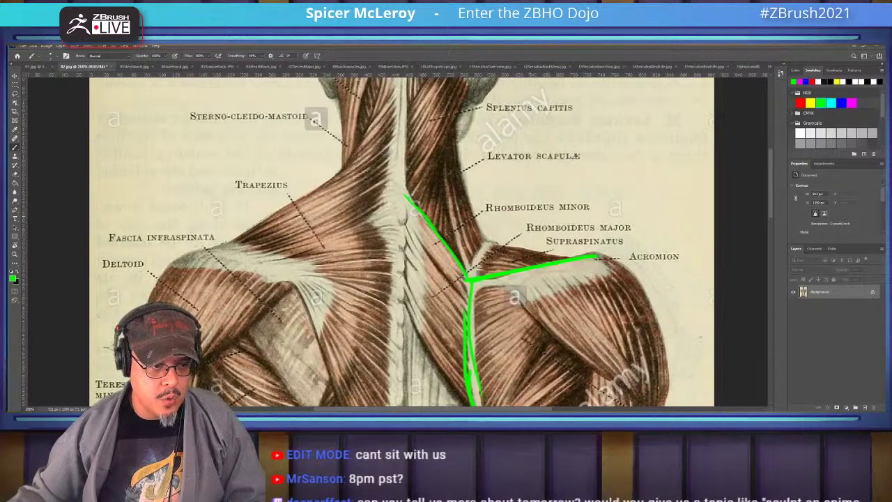
# Underline the Rhomboideus Minor and Major labels, circle Rhomboideus Minor, and outline the rhomboids along the spine
pyautogui.click(482, 215)
pyautogui.keyDown('shift'); pyautogui.click(637, 215); pyautogui.keyUp('shift')
pyautogui.moveTo(516, 238); pyautogui.dragTo(676, 236)
pyautogui.moveTo(586, 190)
pyautogui.mouseDown()
pyautogui.moveTo(634, 241)
pyautogui.moveTo(498, 185)
pyautogui.mouseUp()
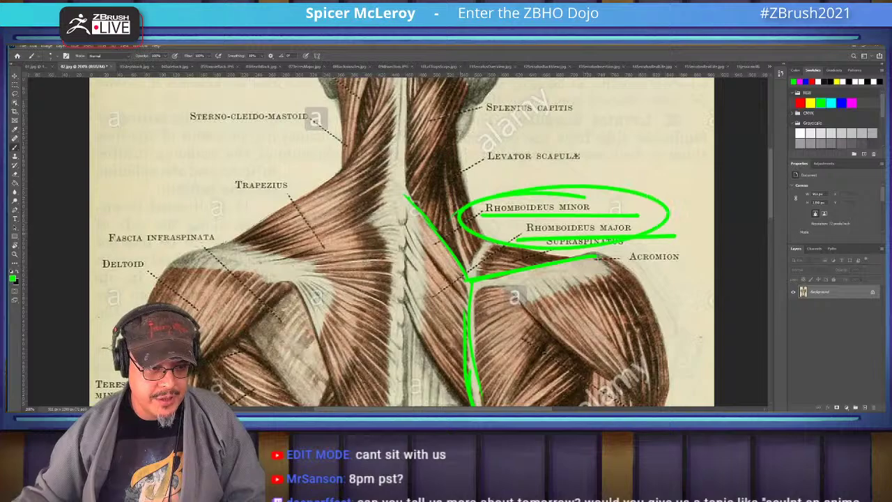
pyautogui.moveTo(418, 328); pyautogui.dragTo(431, 248)
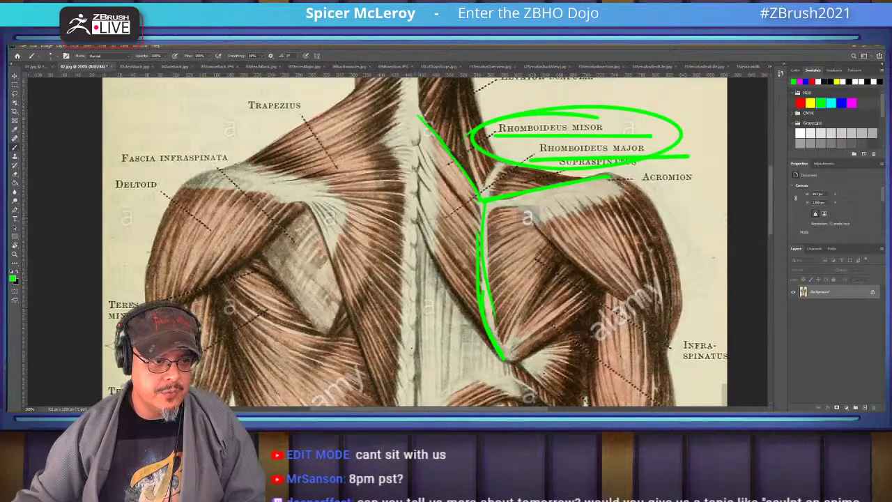
pyautogui.moveTo(418, 115)
pyautogui.mouseDown()
pyautogui.moveTo(415, 222)
pyautogui.moveTo(502, 357)
pyautogui.mouseUp()
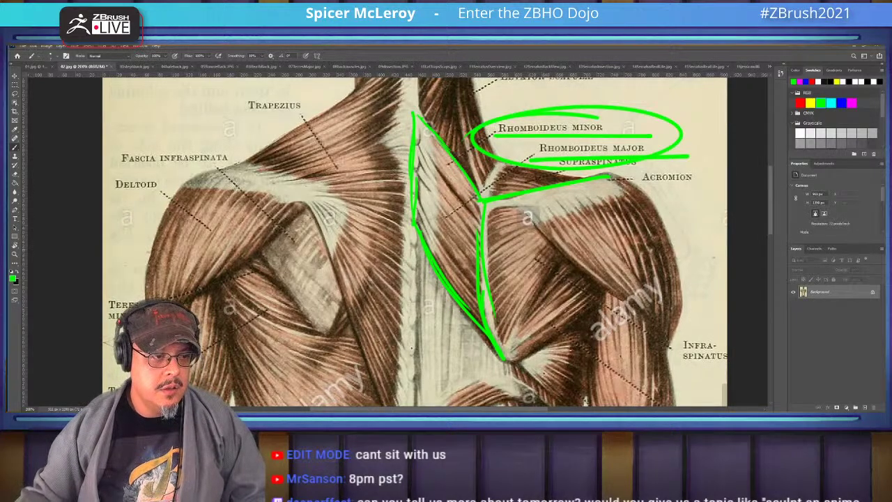
# Extend the green line toward the lower back and add short strokes near the lower shoulder blade
pyautogui.scroll(-3, 411, 240)
pyautogui.keyDown('shift'); pyautogui.hscroll(2, 411, 240); pyautogui.keyUp('shift')
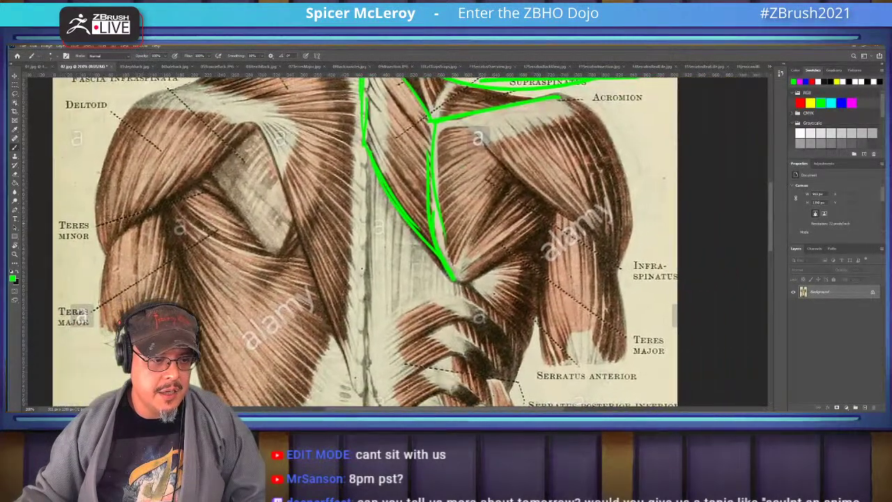
pyautogui.scroll(1, 411, 241)
pyautogui.moveTo(461, 293); pyautogui.dragTo(518, 357)
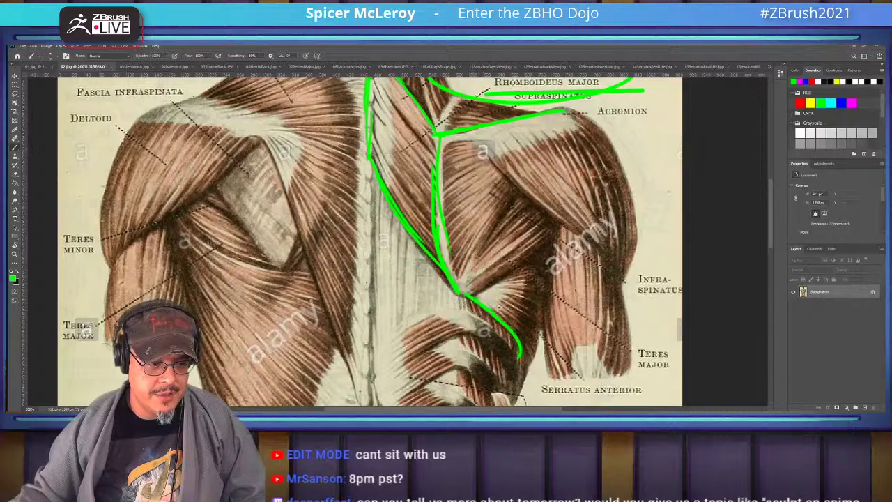
pyautogui.moveTo(478, 303); pyautogui.dragTo(545, 291)
pyautogui.moveTo(489, 277); pyautogui.dragTo(548, 268)
pyautogui.scroll(4, 390, 241)
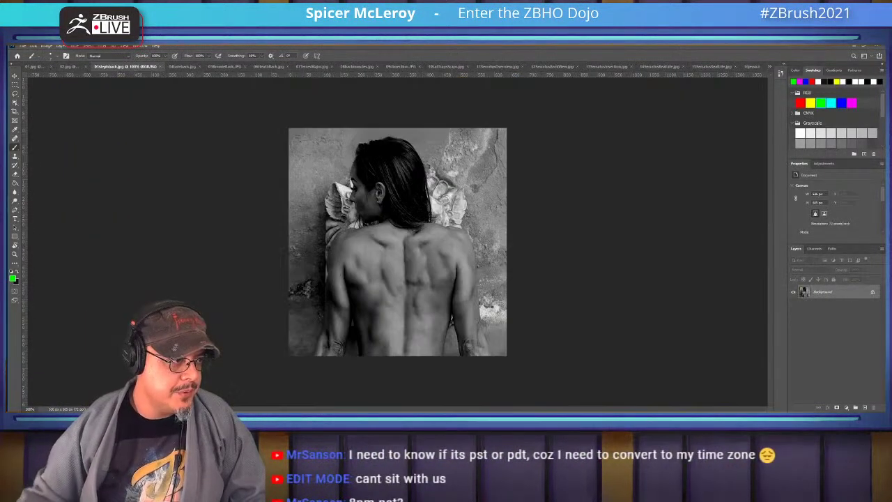
# Zoom in on the grayscale woman's back and sketch the neck line and left shoulder blade in green
pyautogui.hotkey('ctrl', 'Tab')
pyautogui.hotkey('ctrl', '+')
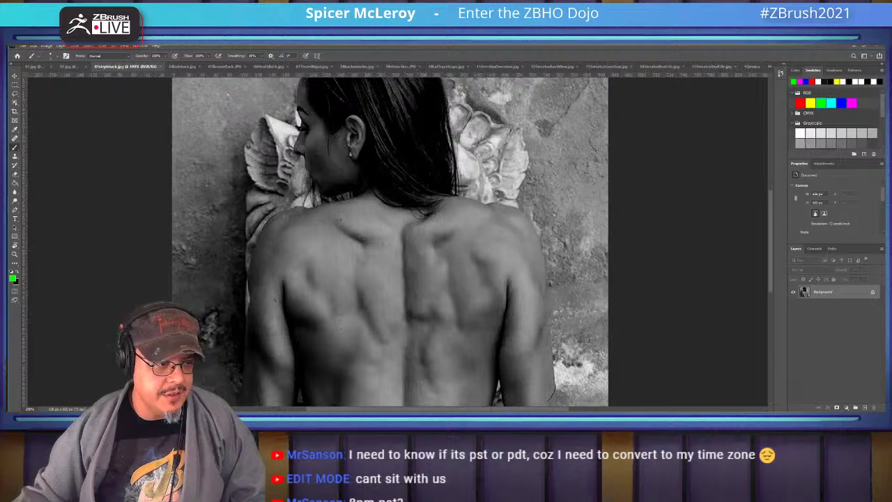
pyautogui.moveTo(402, 138)
pyautogui.mouseDown()
pyautogui.moveTo(409, 170)
pyautogui.moveTo(382, 207)
pyautogui.moveTo(392, 219)
pyautogui.mouseUp()
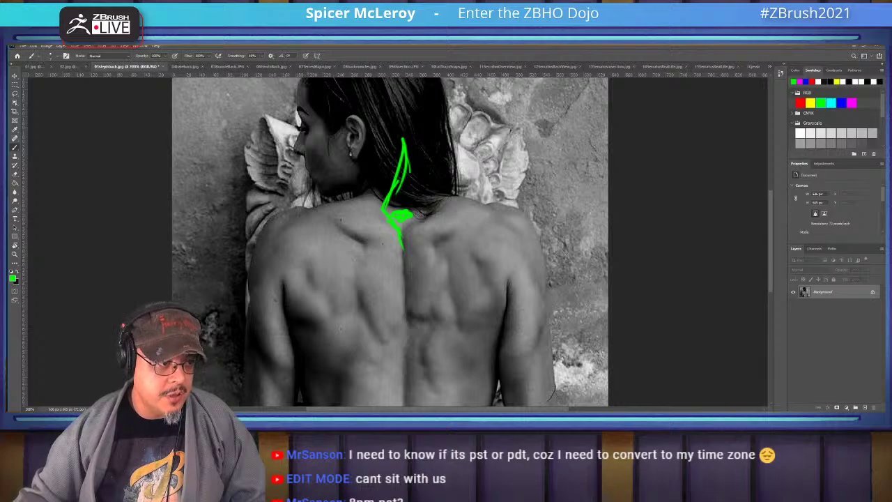
pyautogui.moveTo(311, 210)
pyautogui.mouseDown()
pyautogui.moveTo(283, 221)
pyautogui.moveTo(301, 226)
pyautogui.moveTo(300, 216)
pyautogui.moveTo(364, 244)
pyautogui.moveTo(353, 307)
pyautogui.moveTo(340, 330)
pyautogui.mouseUp()
pyautogui.moveTo(279, 226)
pyautogui.mouseDown()
pyautogui.moveTo(344, 316)
pyautogui.moveTo(300, 228)
pyautogui.moveTo(364, 298)
pyautogui.mouseUp()
pyautogui.moveTo(340, 326)
pyautogui.mouseDown()
pyautogui.moveTo(304, 319)
pyautogui.moveTo(287, 295)
pyautogui.moveTo(296, 286)
pyautogui.moveTo(315, 314)
pyautogui.mouseUp()
# Hatch the lower shoulder blade, extend a line down mid-back, and hatch over the right shoulder blade
pyautogui.moveTo(319, 310); pyautogui.dragTo(323, 321)
pyautogui.moveTo(327, 310); pyautogui.dragTo(338, 322)
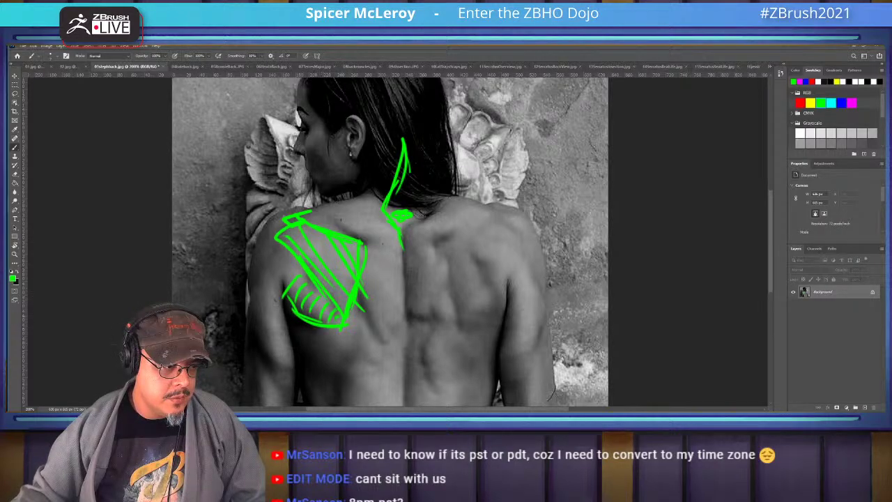
pyautogui.moveTo(357, 289); pyautogui.dragTo(390, 358)
pyautogui.moveTo(374, 318); pyautogui.dragTo(410, 387)
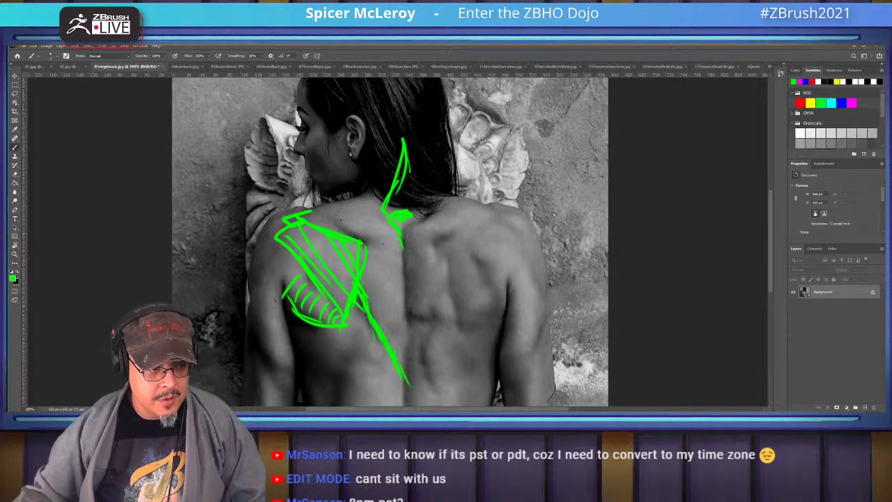
pyautogui.moveTo(403, 227); pyautogui.dragTo(441, 248)
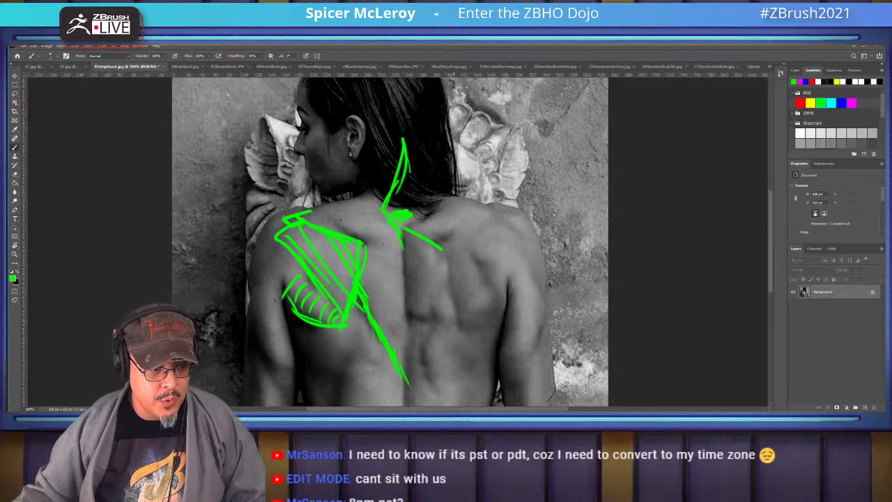
pyautogui.moveTo(404, 299)
pyautogui.mouseDown()
pyautogui.moveTo(454, 324)
pyautogui.moveTo(428, 306)
pyautogui.moveTo(441, 299)
pyautogui.mouseUp()
pyautogui.moveTo(408, 266)
pyautogui.mouseDown()
pyautogui.moveTo(439, 282)
pyautogui.moveTo(429, 266)
pyautogui.mouseUp()
pyautogui.moveTo(408, 244); pyautogui.dragTo(427, 254)
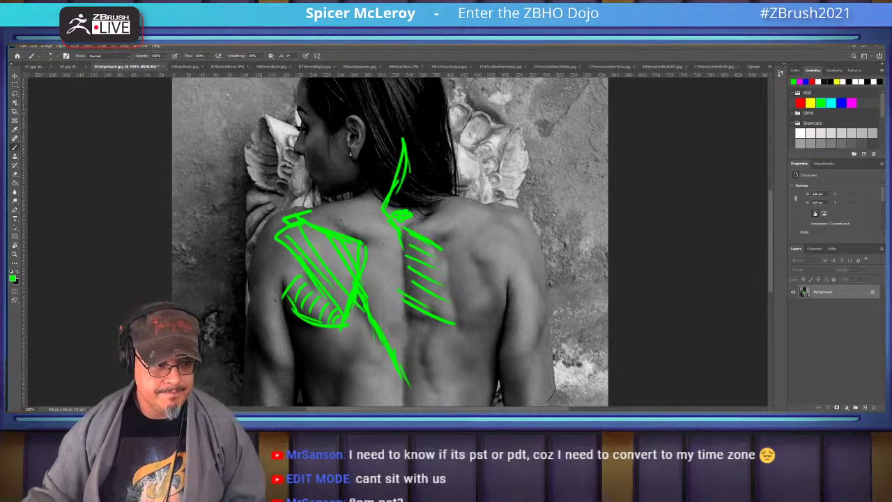
# Draw a long line down the left side of the back and hatch the upper back muscles
pyautogui.moveTo(390, 279); pyautogui.dragTo(415, 171)
pyautogui.moveTo(317, 199)
pyautogui.mouseDown()
pyautogui.moveTo(326, 275)
pyautogui.moveTo(376, 354)
pyautogui.mouseUp()
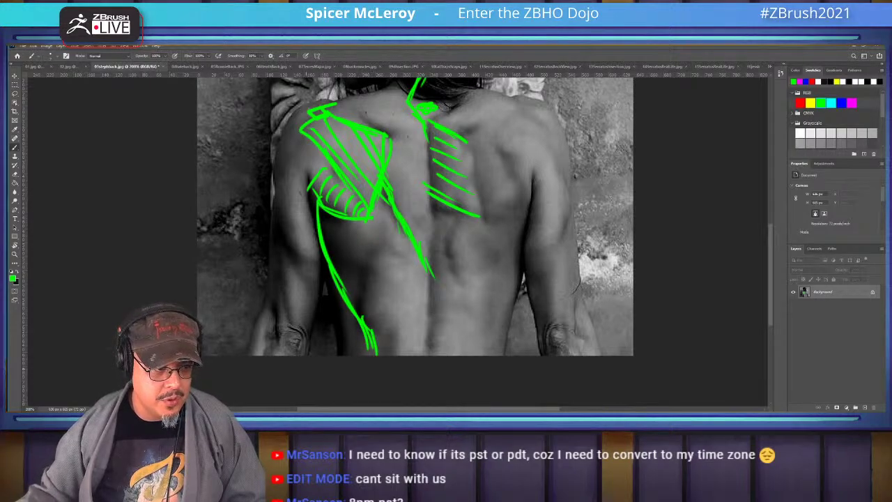
pyautogui.moveTo(369, 233); pyautogui.dragTo(341, 288)
pyautogui.moveTo(366, 241); pyautogui.dragTo(343, 287)
pyautogui.moveTo(319, 220); pyautogui.dragTo(358, 227)
pyautogui.moveTo(321, 230); pyautogui.dragTo(357, 237)
pyautogui.moveTo(336, 252); pyautogui.dragTo(364, 244)
pyautogui.moveTo(333, 261)
pyautogui.mouseDown()
pyautogui.moveTo(357, 252)
pyautogui.moveTo(361, 261)
pyautogui.moveTo(373, 376)
pyautogui.mouseUp()
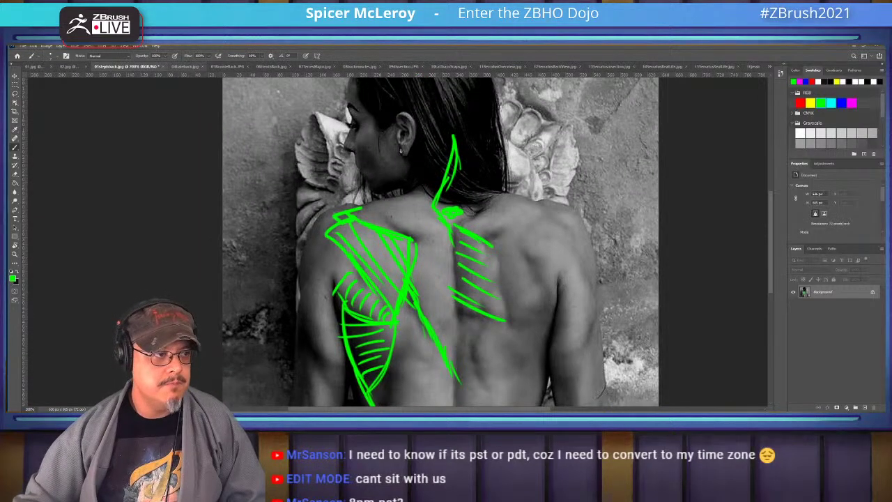
pyautogui.hotkey('ctrl', 'Tab')
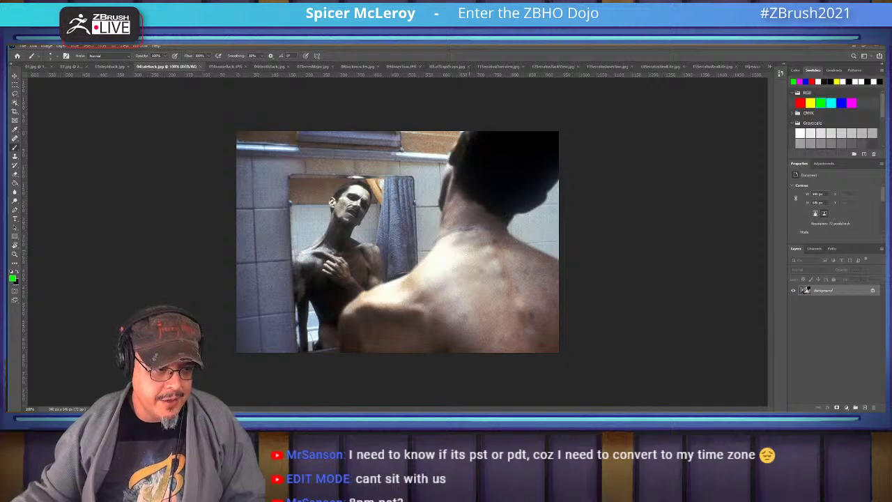
# Sketch trapezius strokes over the man's shoulder and outline the deltoid below it
pyautogui.moveTo(445, 237)
pyautogui.mouseDown()
pyautogui.moveTo(410, 275)
pyautogui.moveTo(367, 298)
pyautogui.moveTo(405, 282)
pyautogui.moveTo(416, 293)
pyautogui.mouseUp()
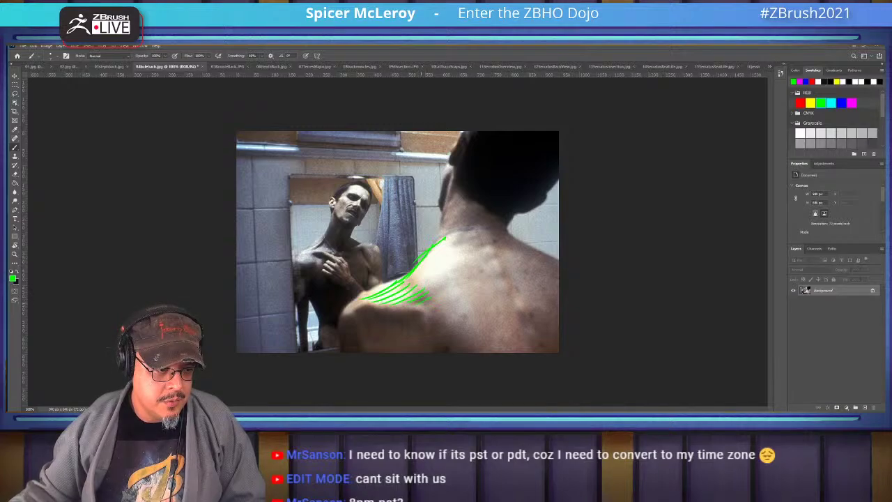
pyautogui.moveTo(362, 301)
pyautogui.mouseDown()
pyautogui.moveTo(402, 307)
pyautogui.moveTo(339, 316)
pyautogui.moveTo(369, 349)
pyautogui.mouseUp()
pyautogui.moveTo(360, 314)
pyautogui.mouseDown()
pyautogui.moveTo(417, 321)
pyautogui.moveTo(430, 351)
pyautogui.mouseUp()
pyautogui.moveTo(422, 319); pyautogui.dragTo(429, 352)
pyautogui.moveTo(358, 318); pyautogui.dragTo(377, 352)
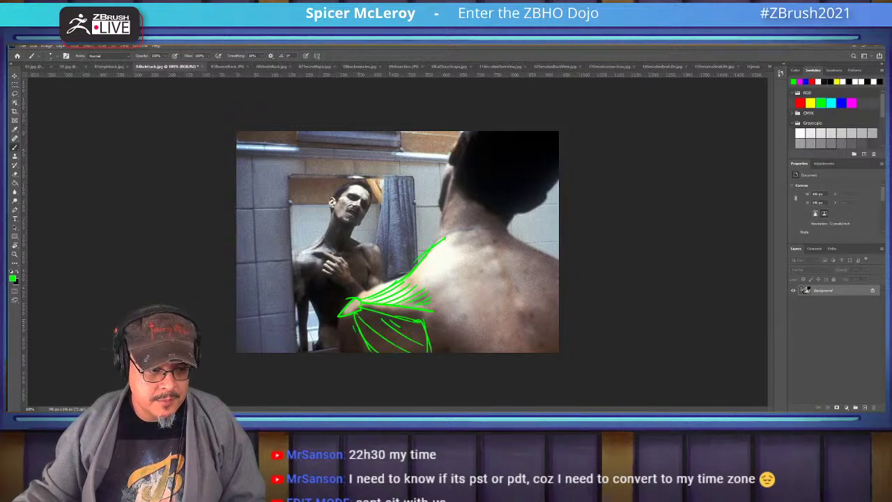
# Hatch fan-shaped muscle lines across the man's upper back
pyautogui.moveTo(440, 322); pyautogui.dragTo(503, 281)
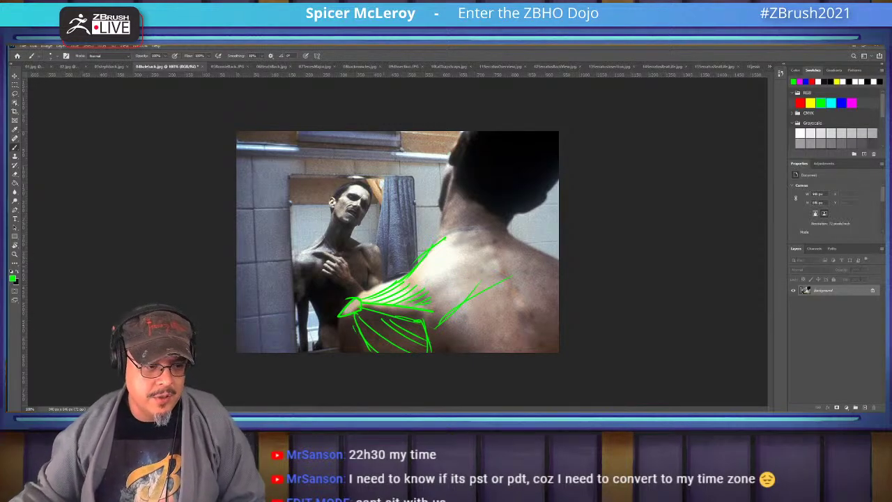
pyautogui.moveTo(448, 277); pyautogui.dragTo(501, 259)
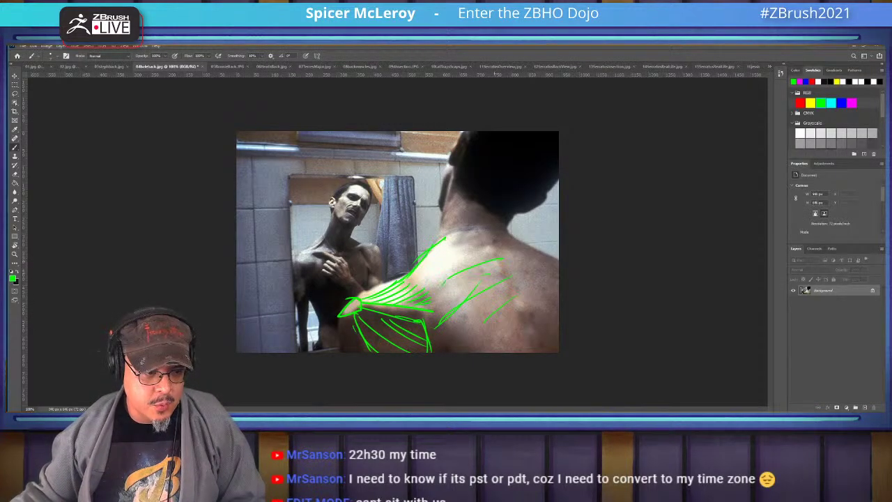
pyautogui.moveTo(437, 299); pyautogui.dragTo(483, 274)
pyautogui.moveTo(458, 310); pyautogui.dragTo(490, 291)
pyautogui.moveTo(436, 354)
pyautogui.mouseDown()
pyautogui.moveTo(466, 323)
pyautogui.moveTo(508, 337)
pyautogui.mouseUp()
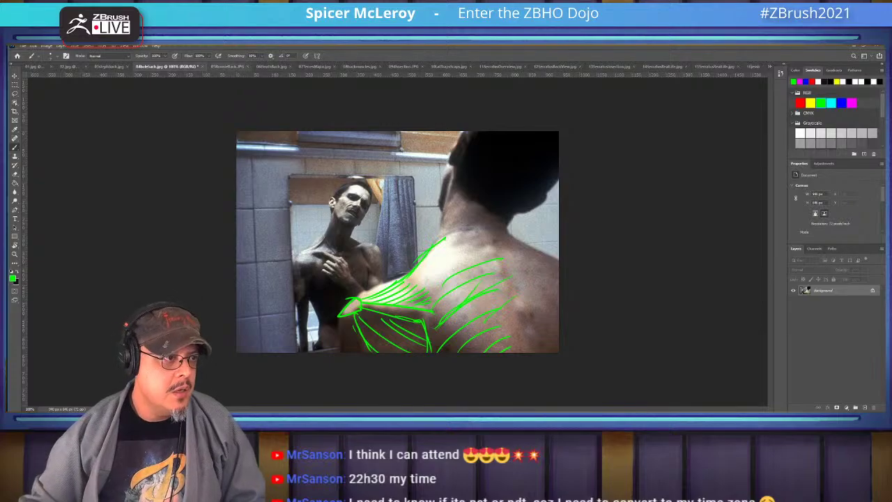
# On the bodybuilder back photo, mark the shoulder and neck base and draw the spine line to the waistband
pyautogui.hotkey('ctrl', 'Tab')
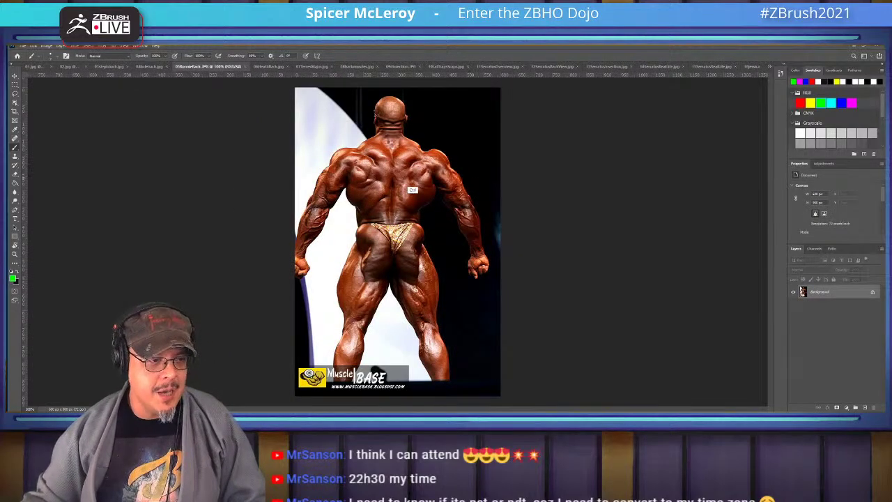
pyautogui.keyDown('alt'); pyautogui.scroll(4, 407, 194); pyautogui.keyUp('alt')
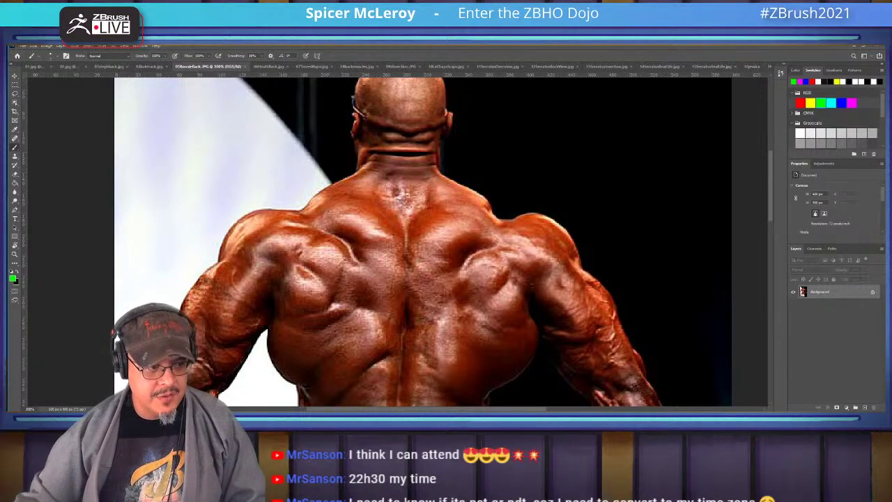
pyautogui.click(507, 219)
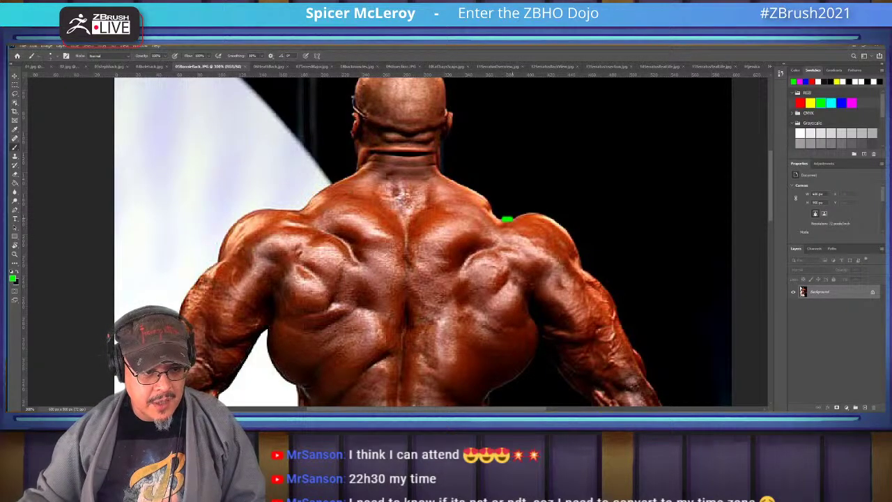
pyautogui.click(405, 193)
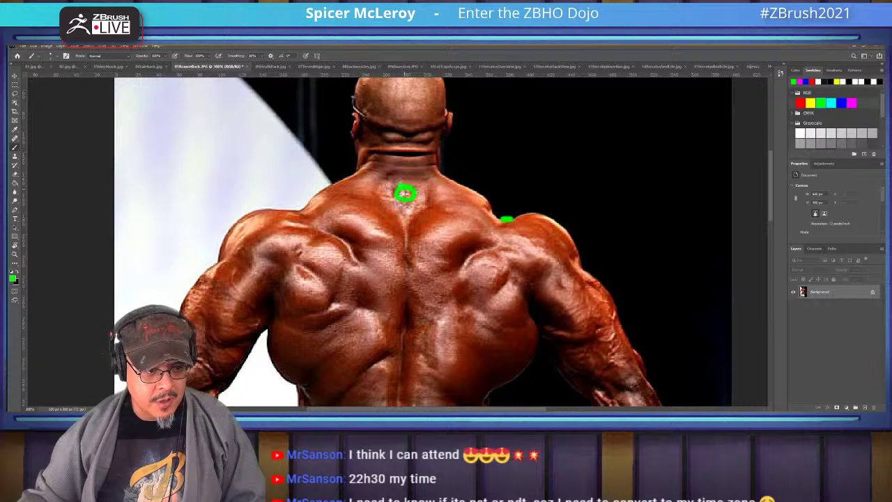
pyautogui.moveTo(496, 241)
pyautogui.mouseDown()
pyautogui.moveTo(461, 249)
pyautogui.moveTo(450, 282)
pyautogui.mouseUp()
pyautogui.scroll(-3, 450, 283)
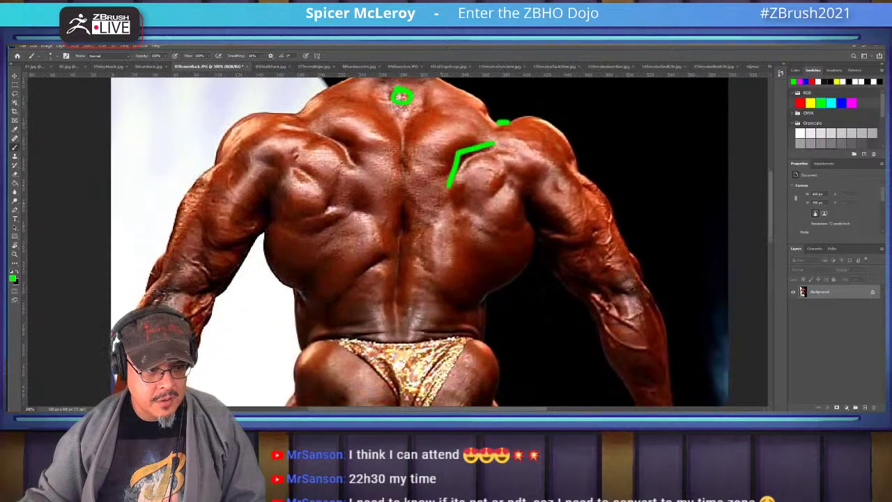
pyautogui.moveTo(403, 127)
pyautogui.mouseDown()
pyautogui.moveTo(399, 272)
pyautogui.moveTo(369, 353)
pyautogui.moveTo(402, 406)
pyautogui.mouseUp()
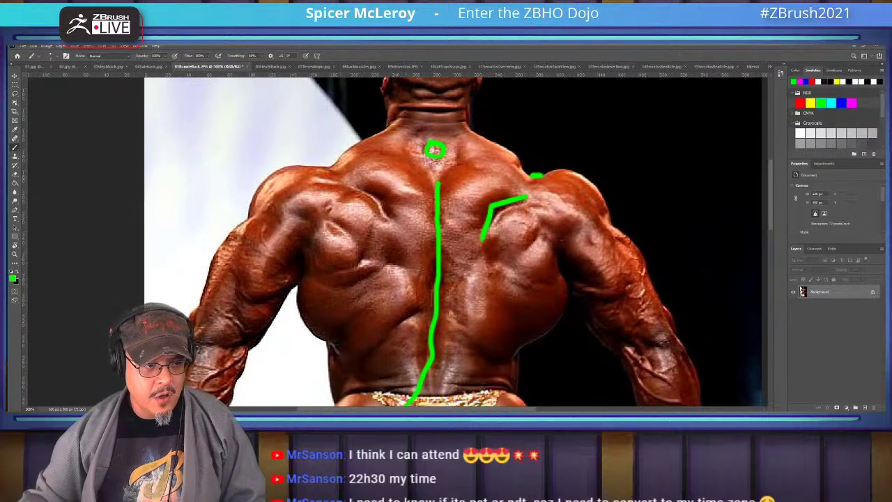
# Draw green lines from the spine to the base of the neck and outline the left shoulder
pyautogui.moveTo(418, 278); pyautogui.dragTo(388, 322)
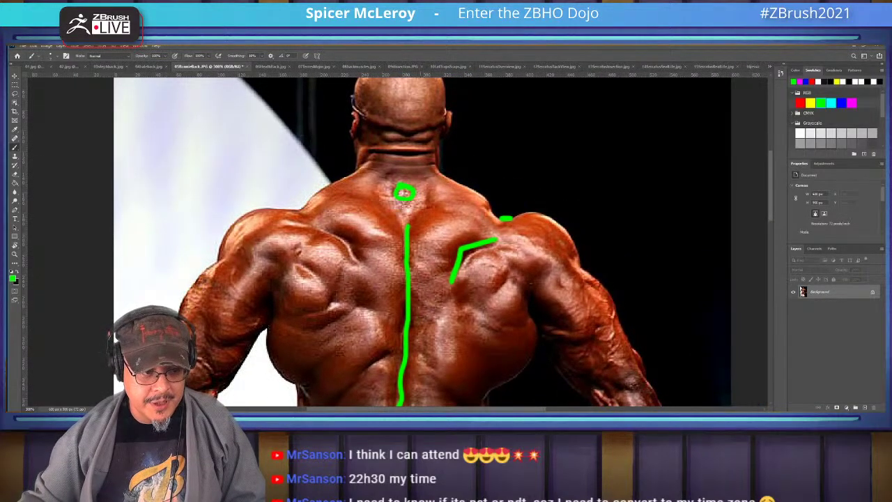
pyautogui.moveTo(408, 225)
pyautogui.mouseDown()
pyautogui.moveTo(431, 197)
pyautogui.moveTo(409, 138)
pyautogui.moveTo(378, 184)
pyautogui.moveTo(404, 230)
pyautogui.mouseUp()
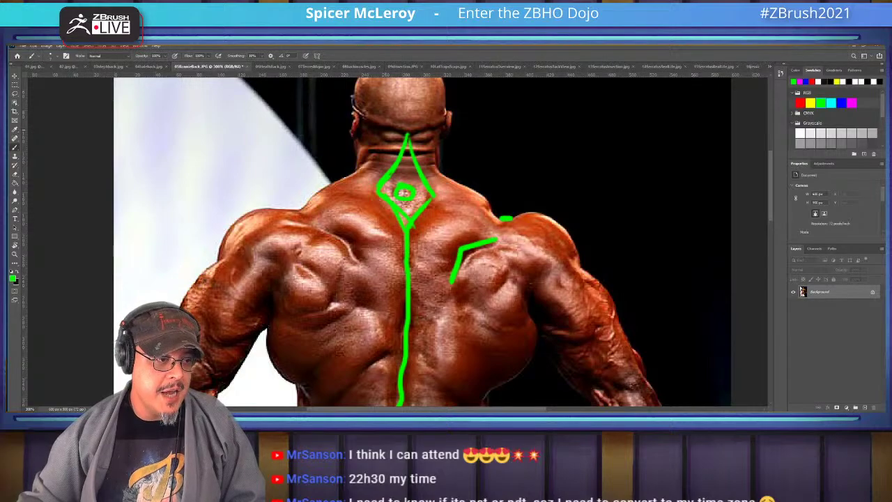
pyautogui.moveTo(380, 148)
pyautogui.mouseDown()
pyautogui.moveTo(382, 127)
pyautogui.moveTo(405, 128)
pyautogui.moveTo(369, 166)
pyautogui.moveTo(319, 190)
pyautogui.moveTo(302, 210)
pyautogui.moveTo(278, 210)
pyautogui.moveTo(349, 249)
pyautogui.moveTo(328, 315)
pyautogui.moveTo(316, 317)
pyautogui.moveTo(311, 265)
pyautogui.moveTo(288, 241)
pyautogui.mouseUp()
pyautogui.moveTo(274, 244)
pyautogui.mouseDown()
pyautogui.moveTo(294, 217)
pyautogui.moveTo(308, 222)
pyautogui.moveTo(315, 231)
pyautogui.moveTo(287, 242)
pyautogui.moveTo(322, 245)
pyautogui.moveTo(326, 263)
pyautogui.moveTo(341, 292)
pyautogui.mouseUp()
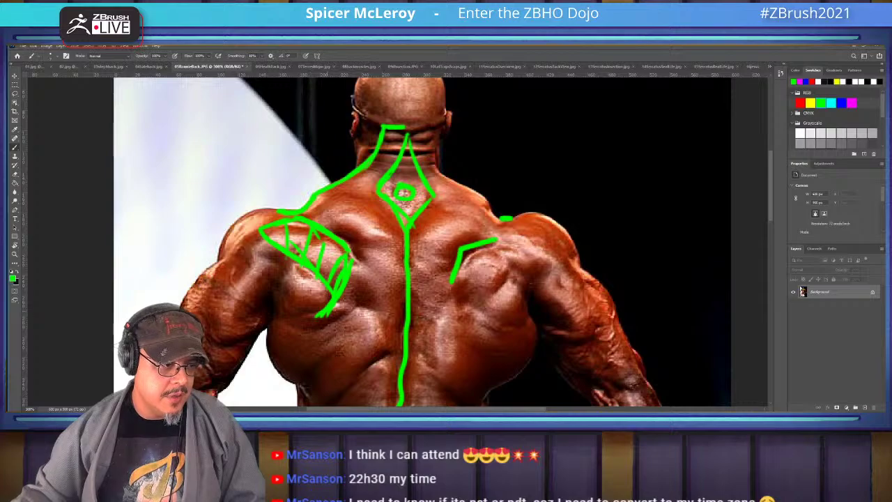
# Fill the left shoulder outline with green diagonal hatch strokes
pyautogui.moveTo(280, 249); pyautogui.dragTo(321, 307)
pyautogui.moveTo(270, 230); pyautogui.dragTo(277, 243)
pyautogui.moveTo(332, 298)
pyautogui.mouseDown()
pyautogui.moveTo(306, 311)
pyautogui.moveTo(269, 310)
pyautogui.moveTo(292, 273)
pyautogui.mouseUp()
pyautogui.moveTo(298, 272)
pyautogui.mouseDown()
pyautogui.moveTo(320, 283)
pyautogui.moveTo(331, 304)
pyautogui.mouseUp()
pyautogui.moveTo(323, 300); pyautogui.dragTo(277, 309)
pyautogui.scroll(-3, 418, 240)
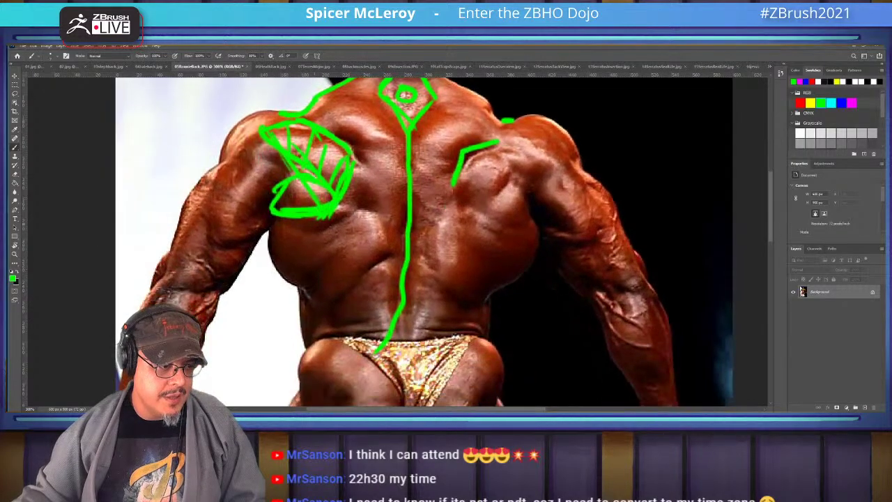
# Outline the left lat down toward the waist and hatch along its inner edge
pyautogui.moveTo(369, 216)
pyautogui.mouseDown()
pyautogui.moveTo(366, 245)
pyautogui.moveTo(327, 305)
pyautogui.mouseUp()
pyautogui.moveTo(357, 259)
pyautogui.mouseDown()
pyautogui.moveTo(319, 303)
pyautogui.moveTo(285, 291)
pyautogui.moveTo(264, 223)
pyautogui.moveTo(288, 284)
pyautogui.moveTo(364, 255)
pyautogui.mouseUp()
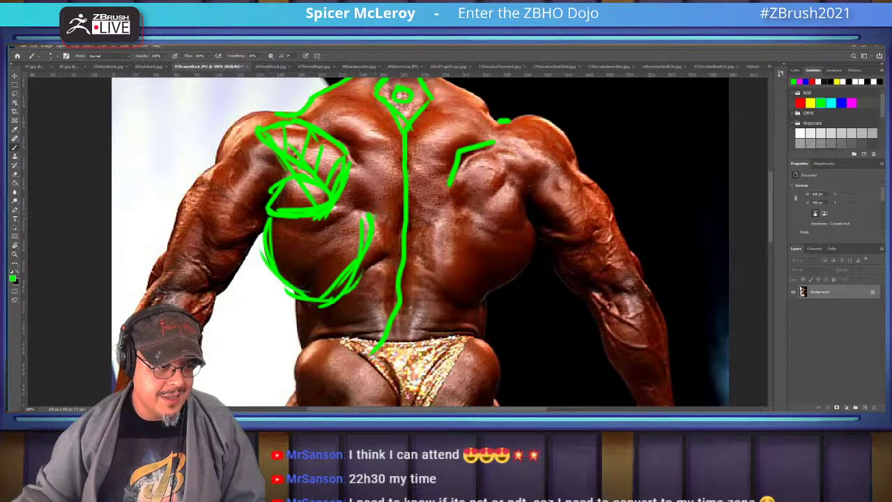
pyautogui.moveTo(323, 301)
pyautogui.mouseDown()
pyautogui.moveTo(353, 326)
pyautogui.moveTo(353, 338)
pyautogui.mouseUp()
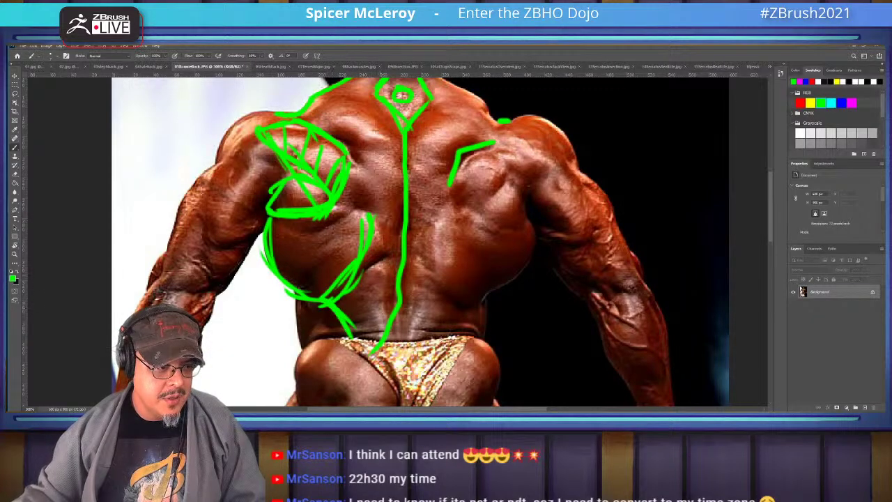
pyautogui.moveTo(391, 244); pyautogui.dragTo(369, 249)
pyautogui.moveTo(388, 252); pyautogui.dragTo(358, 272)
pyautogui.moveTo(386, 278)
pyautogui.mouseDown()
pyautogui.moveTo(352, 284)
pyautogui.moveTo(348, 294)
pyautogui.mouseUp()
pyautogui.moveTo(379, 300); pyautogui.dragTo(347, 313)
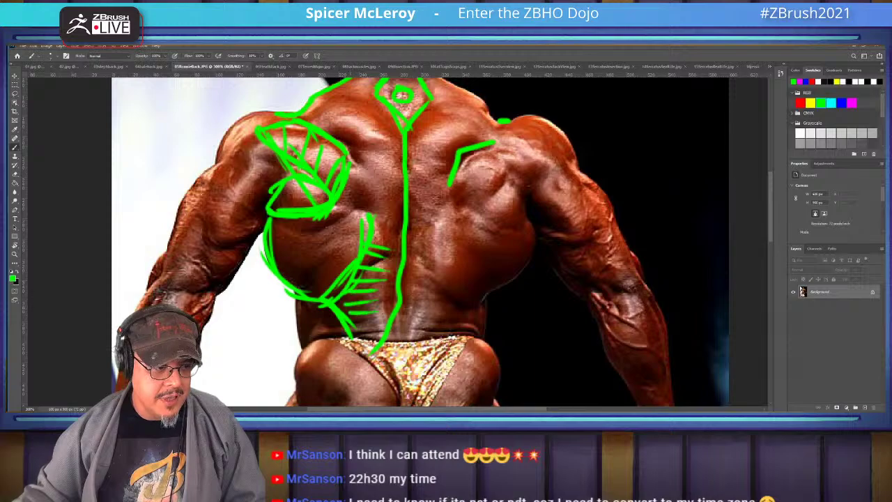
# Add short green strokes near the lower spine and hatch across the lower left lat
pyautogui.moveTo(359, 281); pyautogui.dragTo(380, 331)
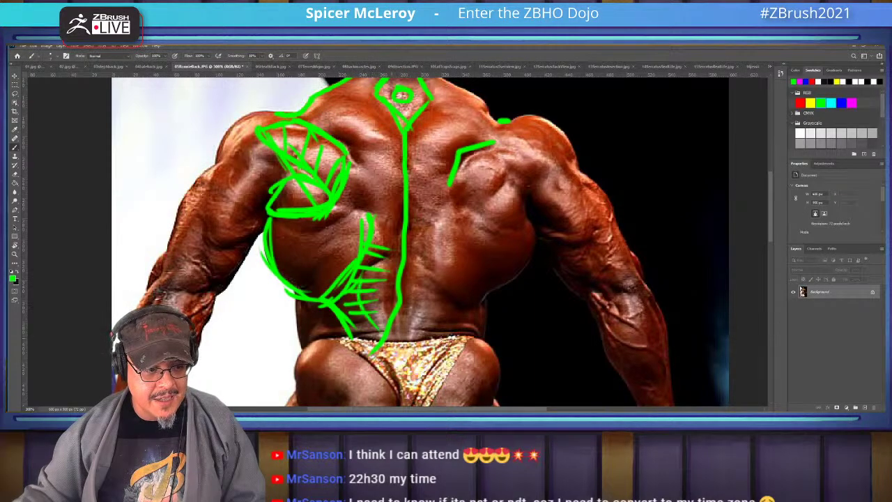
pyautogui.moveTo(385, 273); pyautogui.dragTo(395, 344)
pyautogui.moveTo(393, 265); pyautogui.dragTo(397, 332)
pyautogui.moveTo(404, 209); pyautogui.dragTo(420, 290)
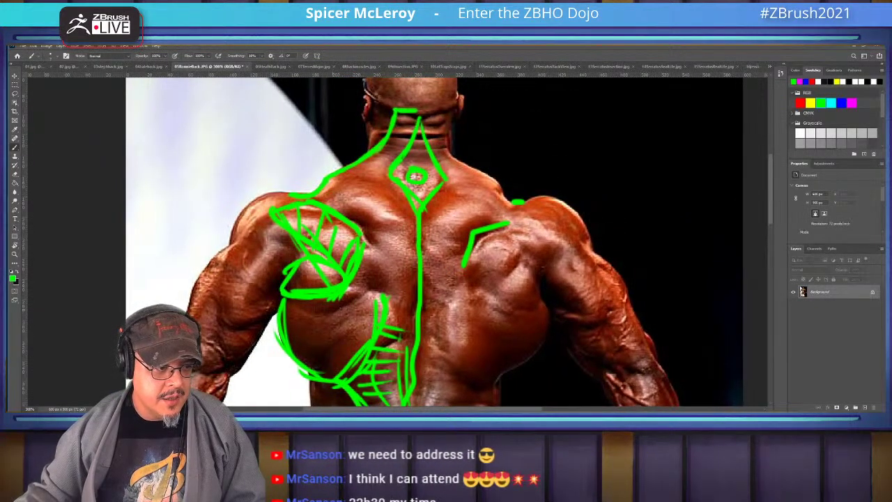
pyautogui.moveTo(348, 288); pyautogui.dragTo(305, 366)
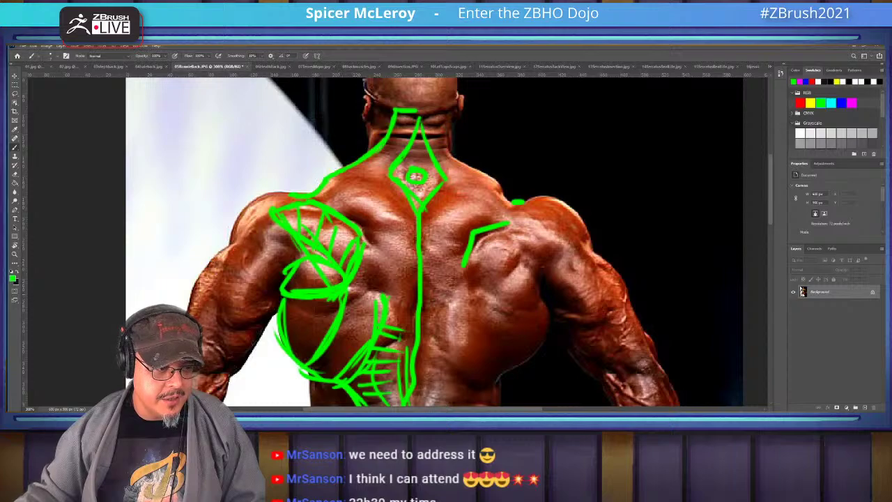
pyautogui.moveTo(338, 299); pyautogui.dragTo(254, 317)
pyautogui.moveTo(342, 301)
pyautogui.mouseDown()
pyautogui.moveTo(281, 333)
pyautogui.moveTo(302, 356)
pyautogui.mouseUp()
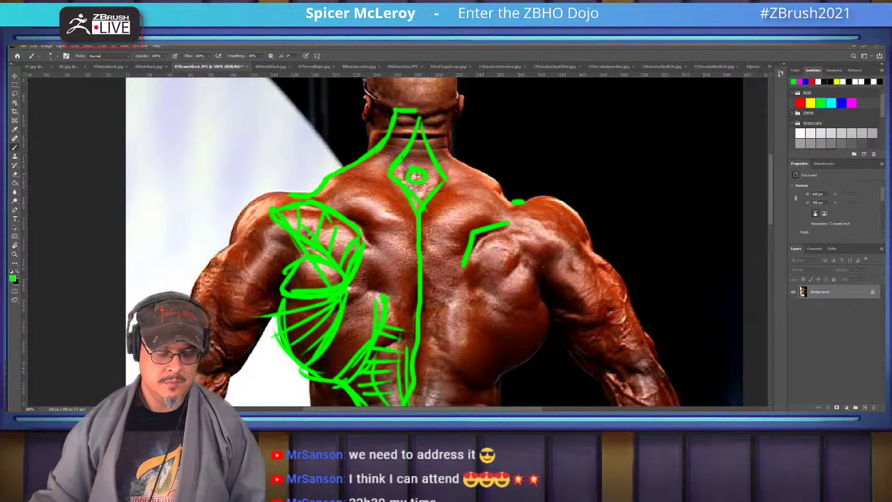
# Switch to the greyscale gym photo at 200% and draw green lines from the nape to the left shoulder
pyautogui.hotkey('ctrl', 'Tab')
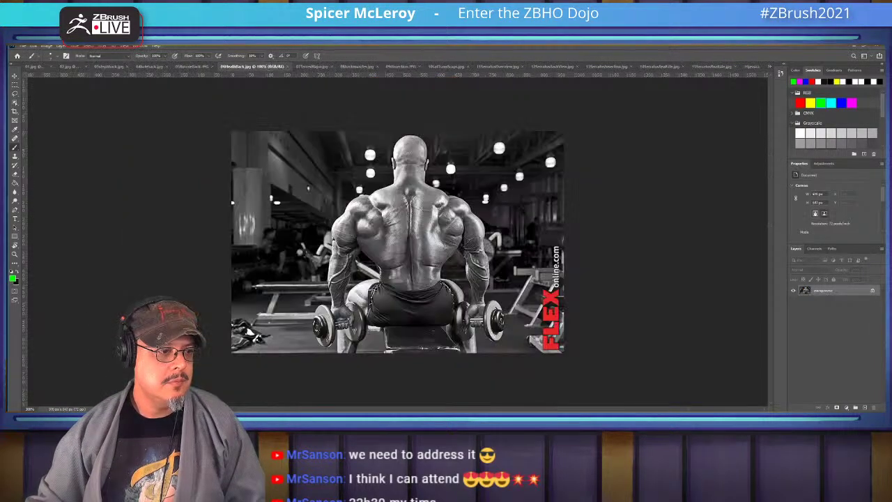
pyautogui.hotkey('ctrl', '+')
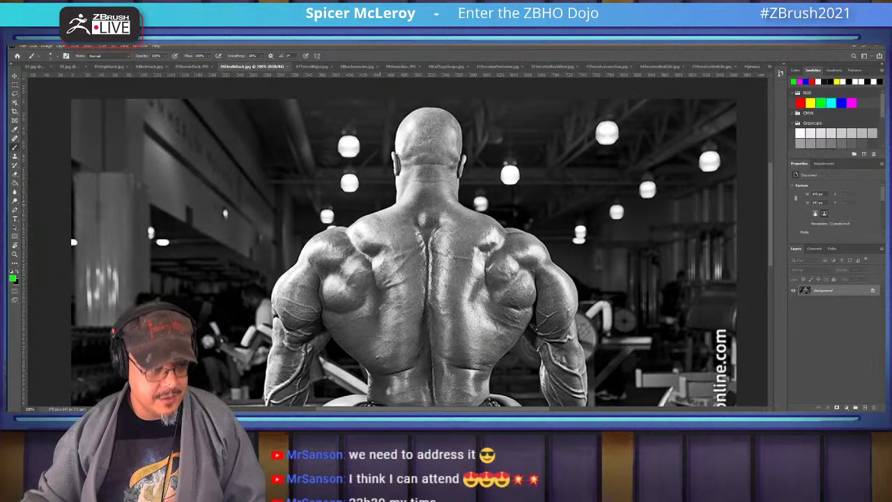
pyautogui.moveTo(413, 163)
pyautogui.mouseDown()
pyautogui.moveTo(457, 166)
pyautogui.moveTo(347, 230)
pyautogui.mouseUp()
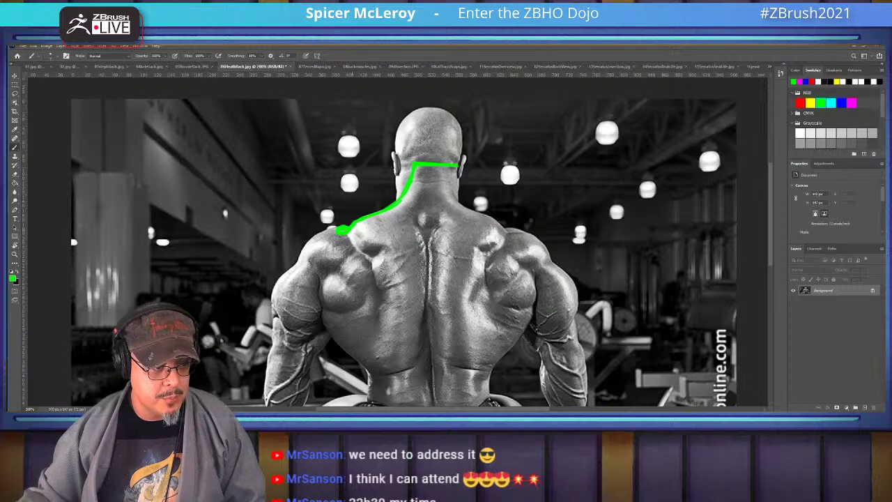
pyautogui.moveTo(341, 228)
pyautogui.mouseDown()
pyautogui.moveTo(377, 267)
pyautogui.moveTo(354, 311)
pyautogui.moveTo(356, 298)
pyautogui.moveTo(340, 280)
pyautogui.moveTo(320, 287)
pyautogui.moveTo(348, 308)
pyautogui.mouseUp()
# Hatch the left shoulder toward the right shoulder, then circle the upper spine with a neck line
pyautogui.moveTo(327, 250)
pyautogui.mouseDown()
pyautogui.moveTo(347, 306)
pyautogui.moveTo(327, 256)
pyautogui.moveTo(341, 225)
pyautogui.moveTo(338, 263)
pyautogui.moveTo(291, 267)
pyautogui.moveTo(365, 255)
pyautogui.mouseUp()
pyautogui.moveTo(356, 291); pyautogui.dragTo(380, 257)
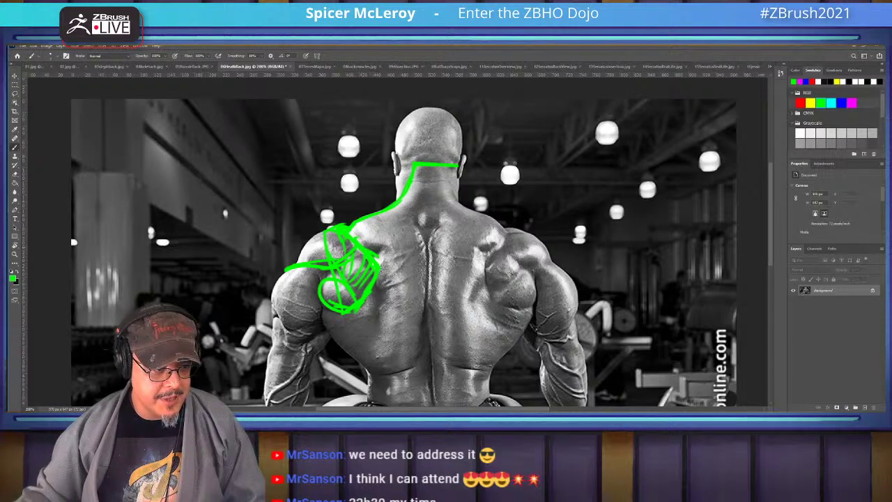
pyautogui.moveTo(488, 259); pyautogui.dragTo(484, 262)
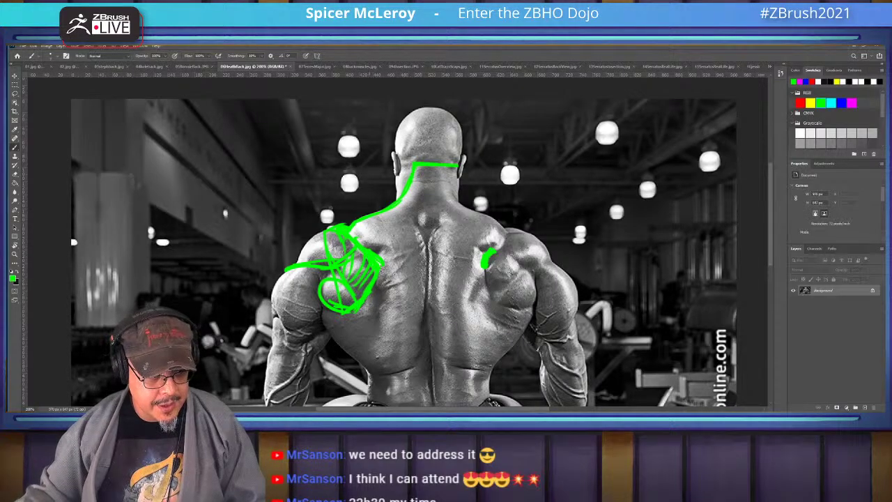
pyautogui.moveTo(362, 240)
pyautogui.mouseDown()
pyautogui.moveTo(387, 292)
pyautogui.moveTo(428, 345)
pyautogui.moveTo(487, 271)
pyautogui.mouseUp()
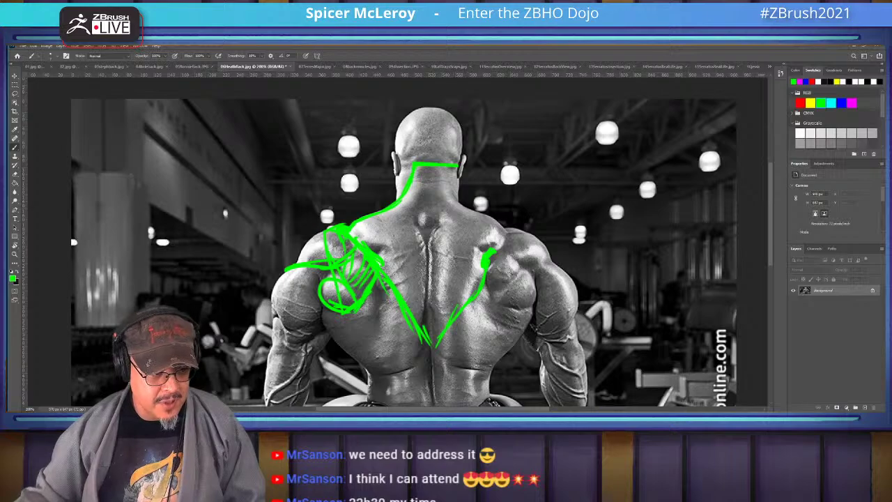
pyautogui.moveTo(422, 219); pyautogui.dragTo(427, 220)
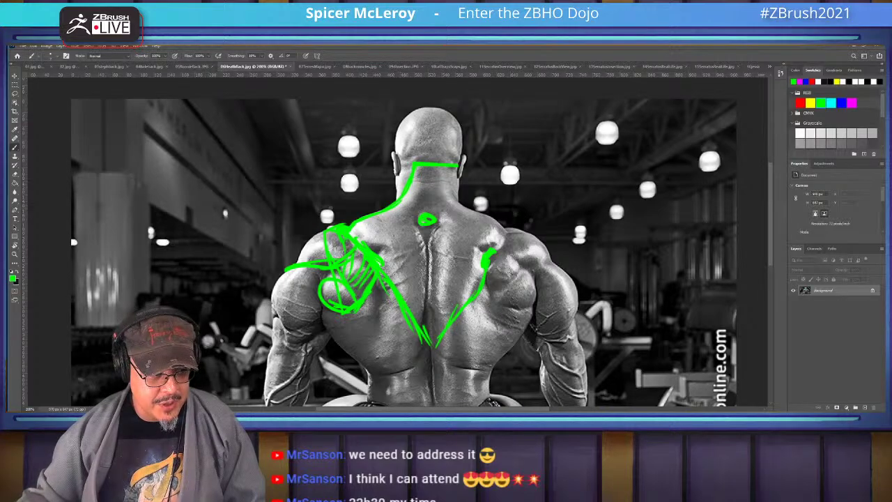
pyautogui.moveTo(425, 170)
pyautogui.mouseDown()
pyautogui.moveTo(410, 217)
pyautogui.moveTo(428, 245)
pyautogui.moveTo(430, 179)
pyautogui.moveTo(437, 206)
pyautogui.mouseUp()
# Close a green diamond around the upper-spine circle and hatch down the left shoulder blade
pyautogui.moveTo(418, 279); pyautogui.dragTo(458, 195)
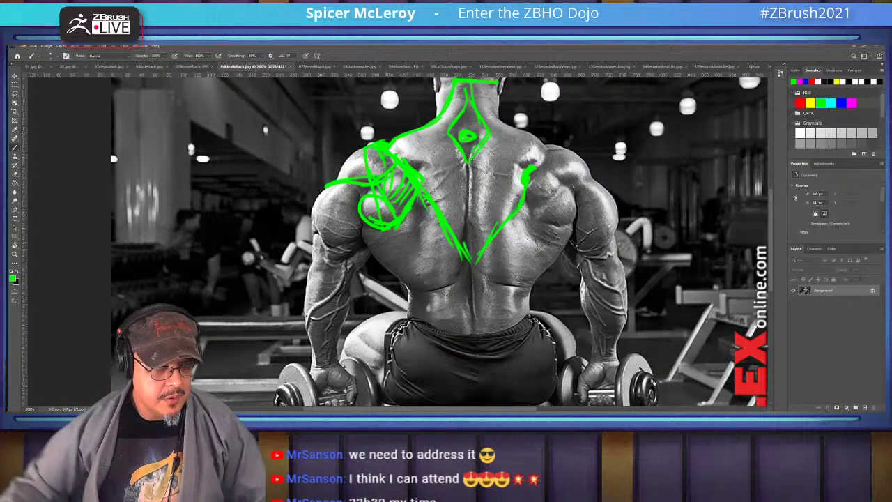
pyautogui.moveTo(418, 197)
pyautogui.mouseDown()
pyautogui.moveTo(415, 224)
pyautogui.moveTo(408, 228)
pyautogui.moveTo(406, 217)
pyautogui.moveTo(406, 260)
pyautogui.mouseUp()
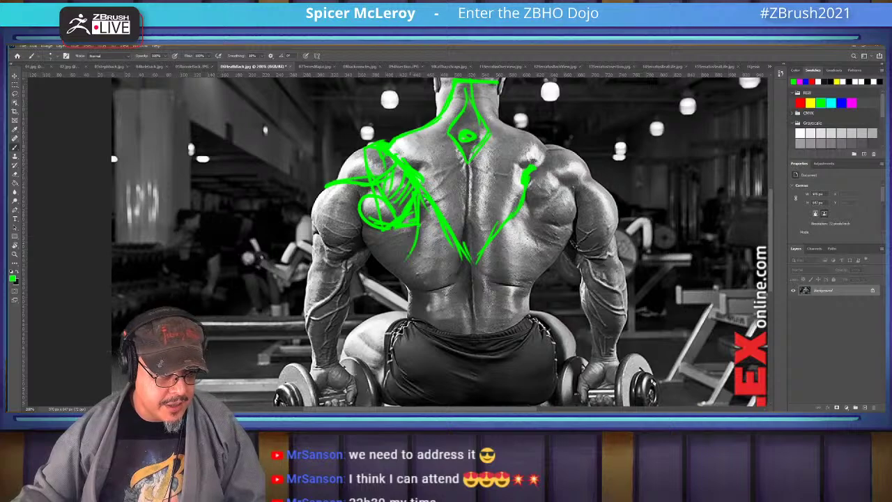
pyautogui.moveTo(418, 224); pyautogui.dragTo(413, 247)
pyautogui.moveTo(415, 247); pyautogui.dragTo(391, 281)
pyautogui.moveTo(388, 230); pyautogui.dragTo(359, 239)
pyautogui.moveTo(411, 230)
pyautogui.mouseDown()
pyautogui.moveTo(369, 248)
pyautogui.moveTo(381, 255)
pyautogui.mouseUp()
pyautogui.moveTo(411, 247)
pyautogui.mouseDown()
pyautogui.moveTo(392, 263)
pyautogui.moveTo(400, 270)
pyautogui.mouseUp()
pyautogui.moveTo(417, 265); pyautogui.dragTo(404, 277)
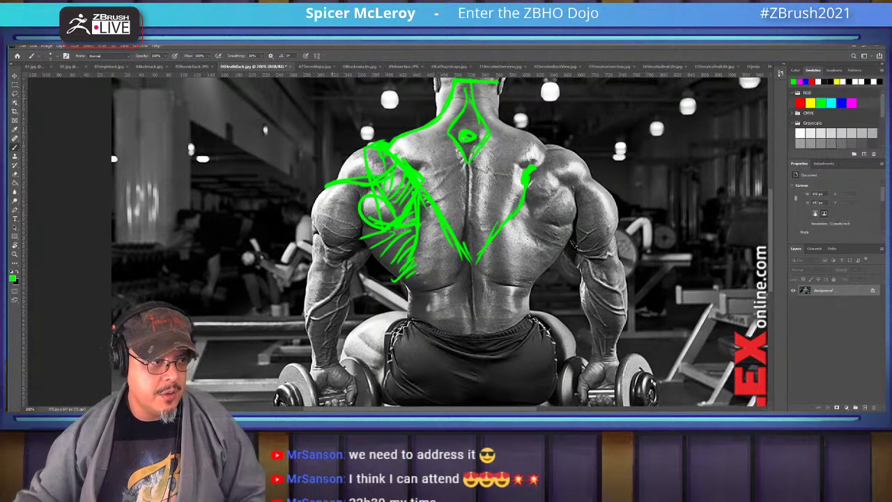
# Switch to the 07TeresMajor diagram and draw a green line under its title
pyautogui.hotkey('ctrl', 'Tab')
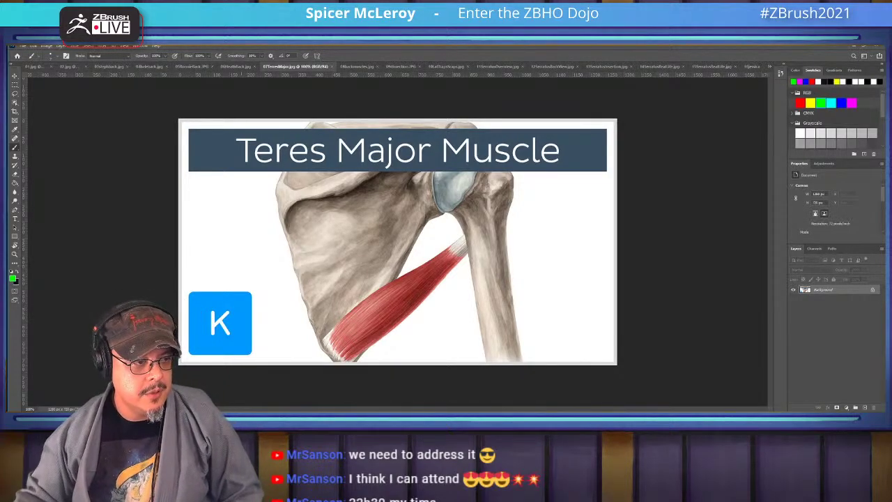
pyautogui.moveTo(211, 174); pyautogui.dragTo(595, 172)
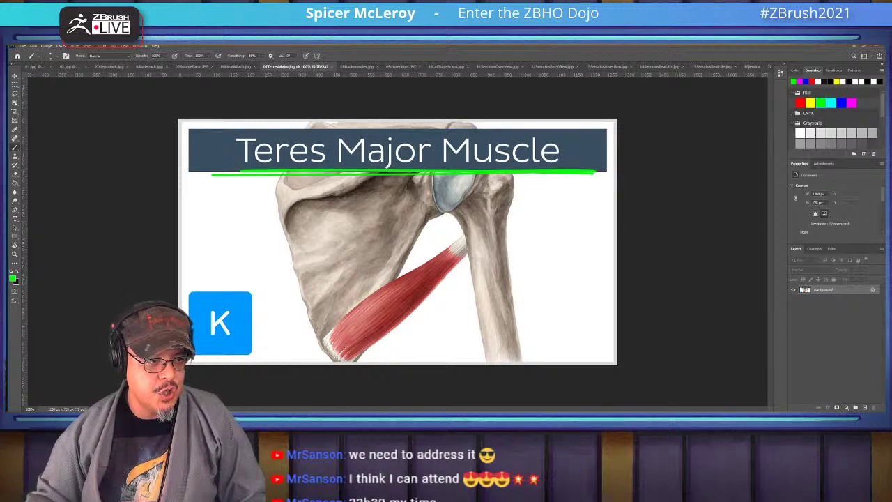
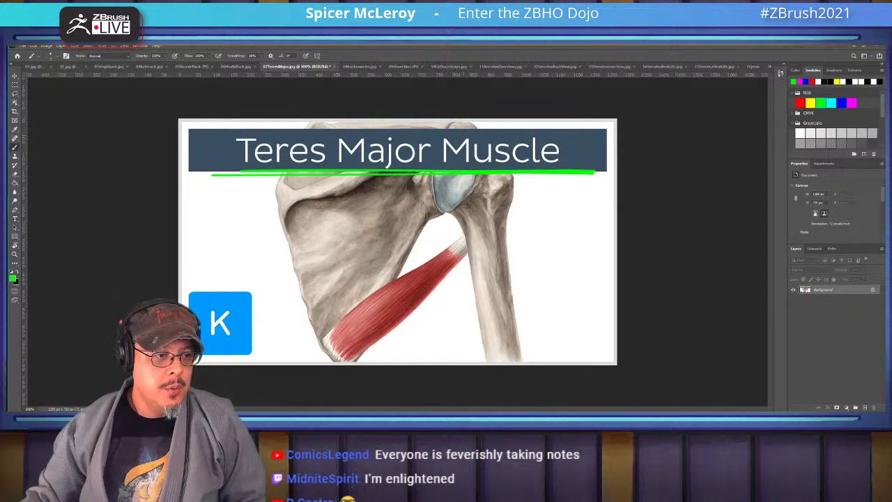
# Trace the shoulder blade's top and lower-left border, then the teres major toward the arm, in green
pyautogui.moveTo(451, 119)
pyautogui.mouseDown()
pyautogui.moveTo(481, 126)
pyautogui.moveTo(439, 130)
pyautogui.moveTo(446, 127)
pyautogui.moveTo(311, 171)
pyautogui.moveTo(280, 192)
pyautogui.moveTo(310, 321)
pyautogui.mouseUp()
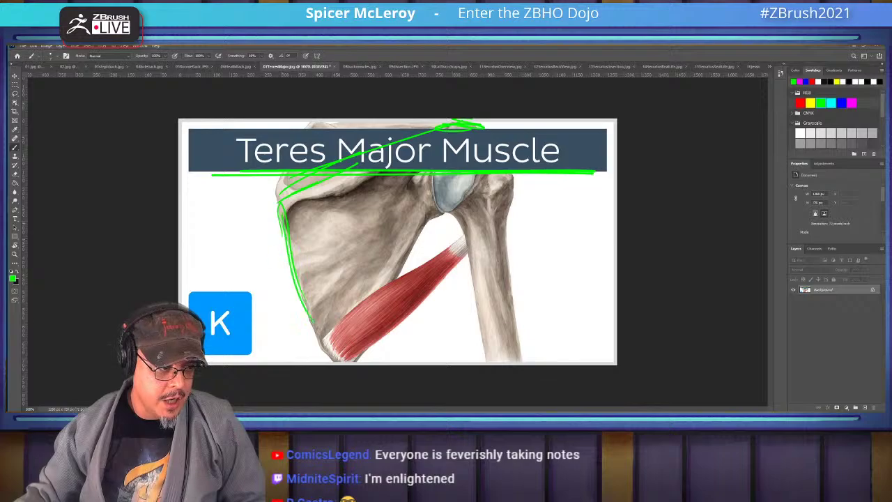
pyautogui.moveTo(284, 265)
pyautogui.mouseDown()
pyautogui.moveTo(321, 344)
pyautogui.moveTo(341, 362)
pyautogui.moveTo(366, 351)
pyautogui.moveTo(325, 344)
pyautogui.moveTo(351, 352)
pyautogui.moveTo(330, 336)
pyautogui.moveTo(327, 345)
pyautogui.moveTo(418, 292)
pyautogui.mouseUp()
pyautogui.moveTo(374, 343); pyautogui.dragTo(452, 281)
pyautogui.moveTo(404, 321); pyautogui.dragTo(480, 254)
pyautogui.moveTo(425, 296)
pyautogui.mouseDown()
pyautogui.moveTo(466, 253)
pyautogui.moveTo(445, 252)
pyautogui.moveTo(365, 297)
pyautogui.moveTo(331, 332)
pyautogui.mouseUp()
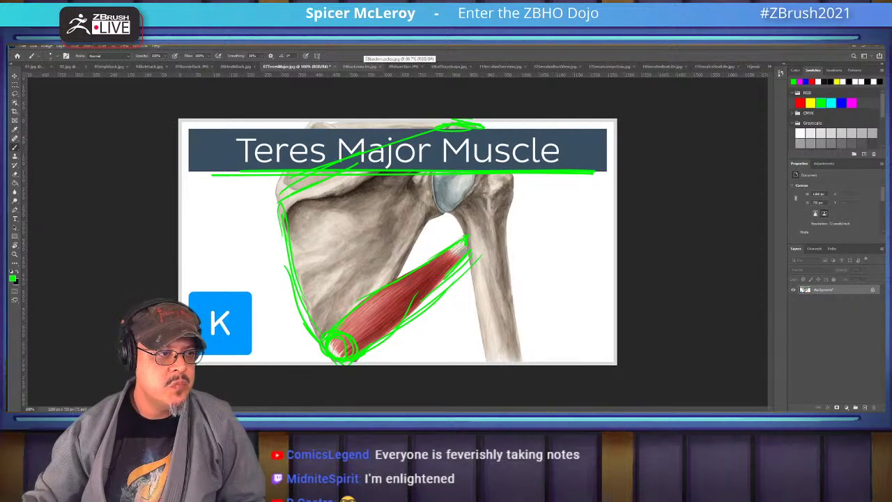
# Bring up the 08backmuscles diagram, zoomed and panned onto the trapezius and upper back
pyautogui.click(359, 67)
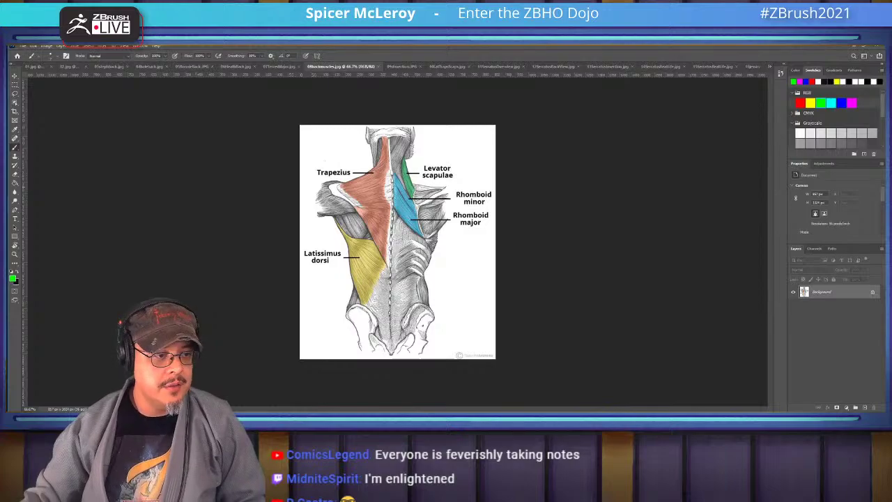
pyautogui.keyDown('alt'); pyautogui.scroll(5, 433, 226); pyautogui.keyUp('alt')
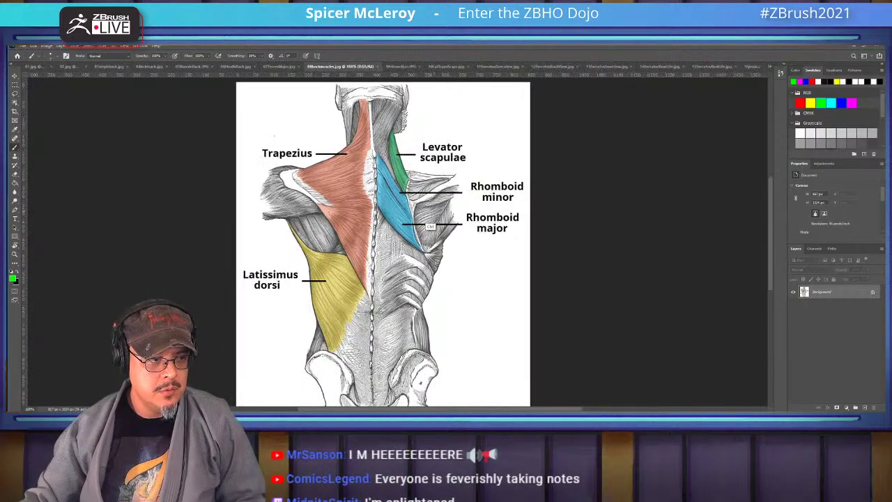
pyautogui.keyDown('ctrl'); pyautogui.hscroll(-4, 432, 226); pyautogui.keyUp('ctrl')
pyautogui.moveTo(244, 140); pyautogui.dragTo(255, 160)
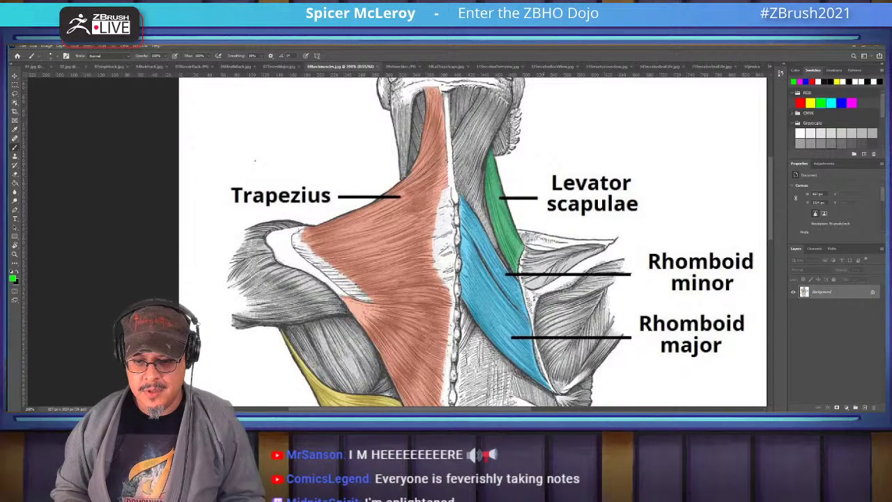
pyautogui.moveTo(255, 160); pyautogui.dragTo(275, 187)
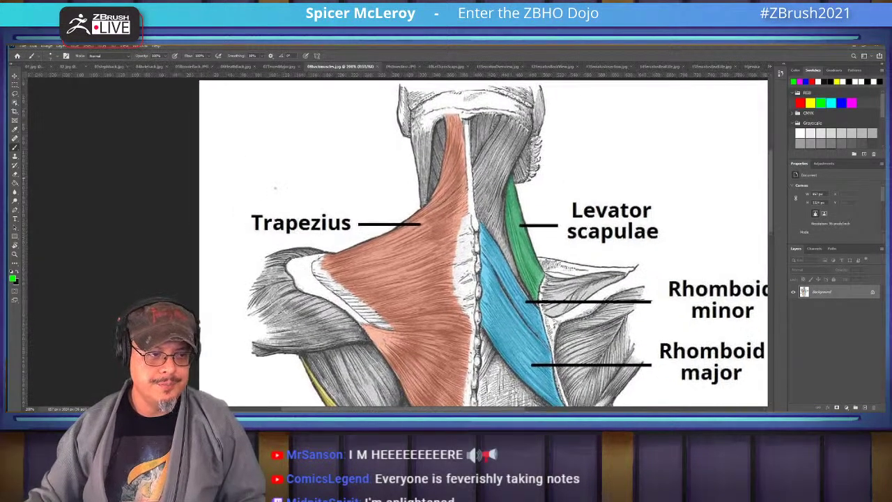
# Trace the trapezius edge and the latissimus dorsi border in green, fixing a stroke with undo/redo
pyautogui.moveTo(444, 115)
pyautogui.mouseDown()
pyautogui.moveTo(429, 198)
pyautogui.moveTo(395, 228)
pyautogui.moveTo(323, 253)
pyautogui.moveTo(334, 198)
pyautogui.moveTo(325, 202)
pyautogui.moveTo(333, 233)
pyautogui.moveTo(309, 228)
pyautogui.moveTo(314, 206)
pyautogui.moveTo(326, 202)
pyautogui.moveTo(395, 285)
pyautogui.moveTo(399, 229)
pyautogui.moveTo(387, 295)
pyautogui.mouseUp()
pyautogui.moveTo(409, 222)
pyautogui.mouseDown()
pyautogui.moveTo(390, 299)
pyautogui.moveTo(361, 312)
pyautogui.moveTo(306, 227)
pyautogui.moveTo(376, 307)
pyautogui.mouseUp()
pyautogui.moveTo(314, 225); pyautogui.dragTo(345, 288)
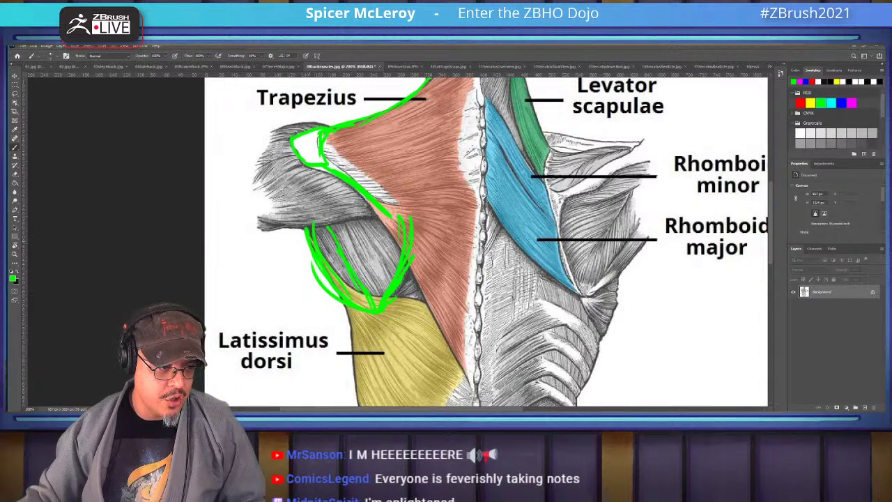
pyautogui.hotkey('ctrl', 'z')
pyautogui.hotkey('ctrl', 'z')
pyautogui.hotkey('ctrl', 'z')
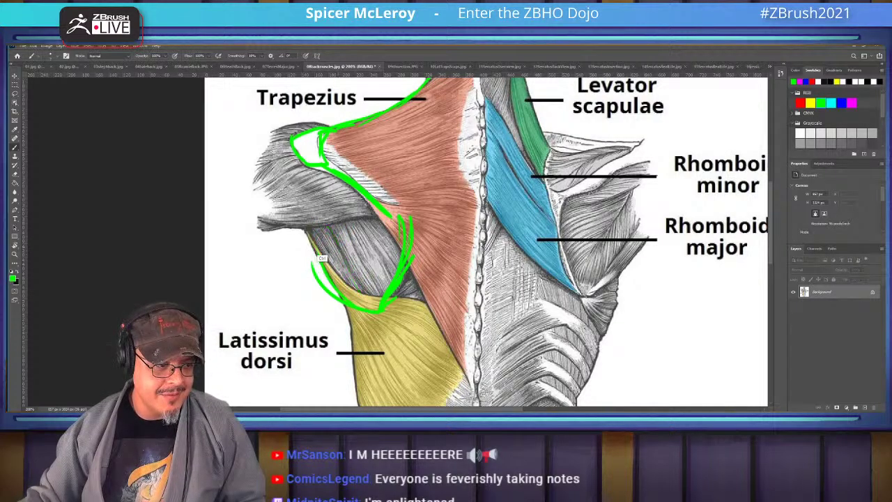
pyautogui.hotkey('ctrl', 'shift', 'z')
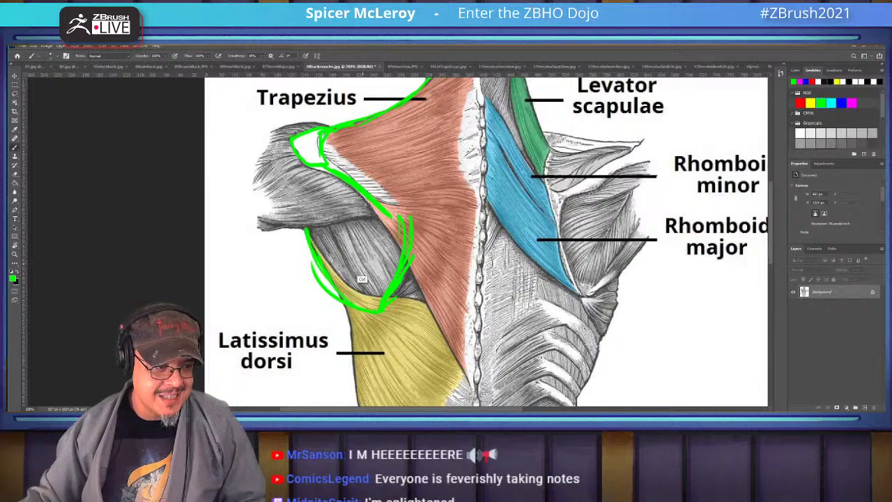
pyautogui.moveTo(328, 226); pyautogui.dragTo(375, 307)
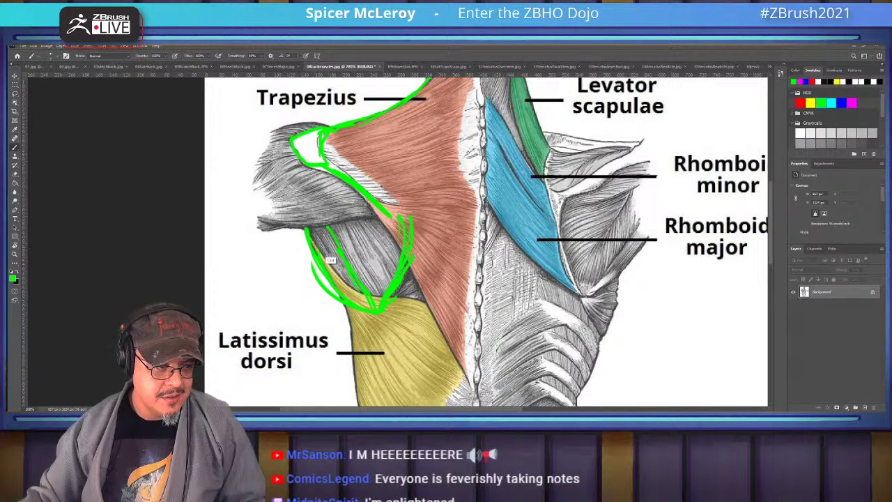
pyautogui.moveTo(312, 224); pyautogui.dragTo(343, 289)
# Draw green lines down the latissimus outer edge and along the iliac crest to the hip bone
pyautogui.scroll(-3, 488, 244)
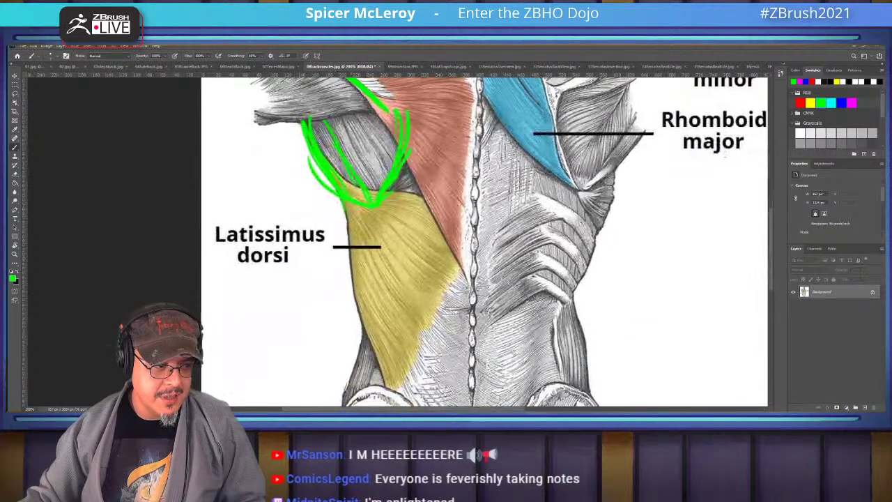
pyautogui.moveTo(350, 235)
pyautogui.mouseDown()
pyautogui.moveTo(349, 286)
pyautogui.moveTo(387, 387)
pyautogui.mouseUp()
pyautogui.scroll(-3, 487, 244)
pyautogui.moveTo(373, 266); pyautogui.dragTo(429, 315)
pyautogui.moveTo(390, 278); pyautogui.dragTo(432, 310)
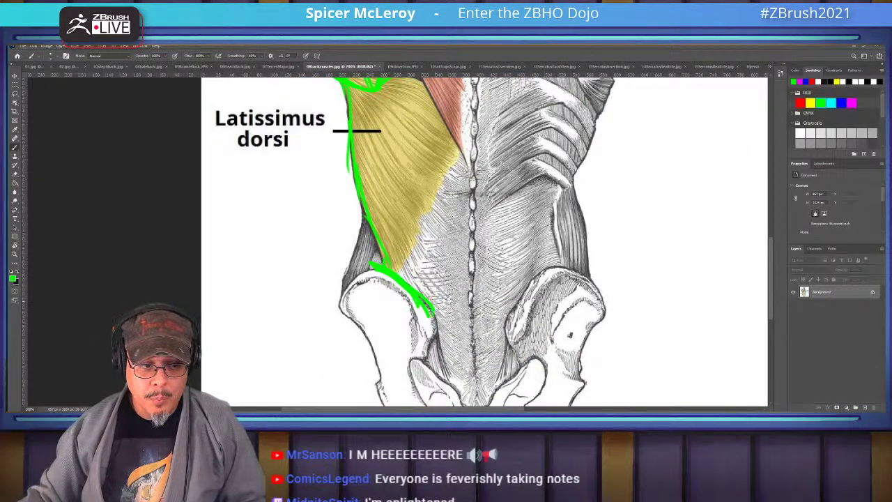
pyautogui.scroll(3, 488, 243)
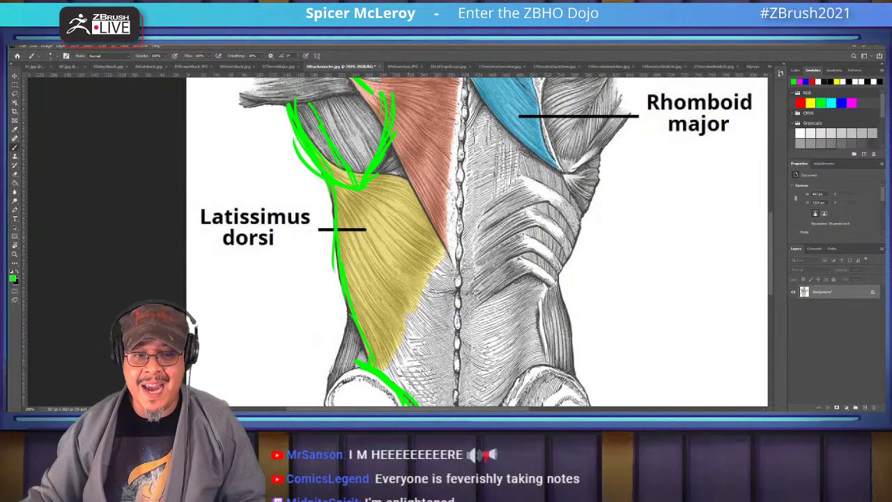
pyautogui.scroll(-3, 478, 240)
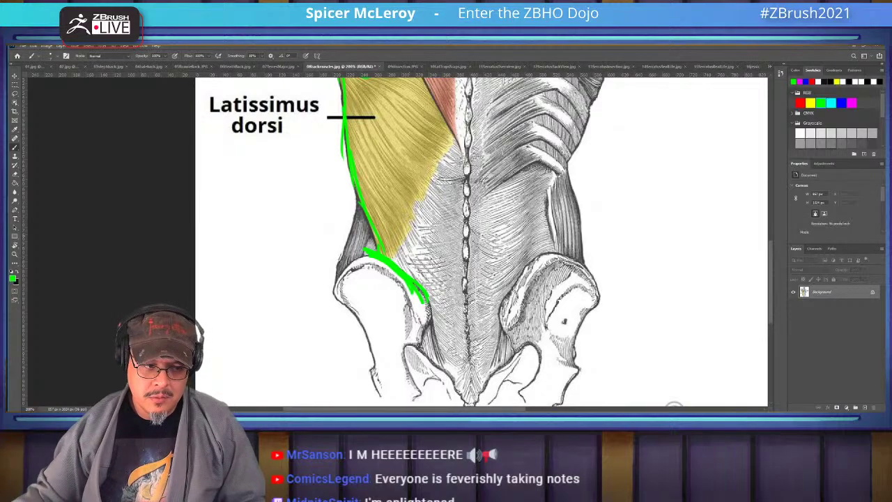
pyautogui.moveTo(424, 301); pyautogui.dragTo(432, 320)
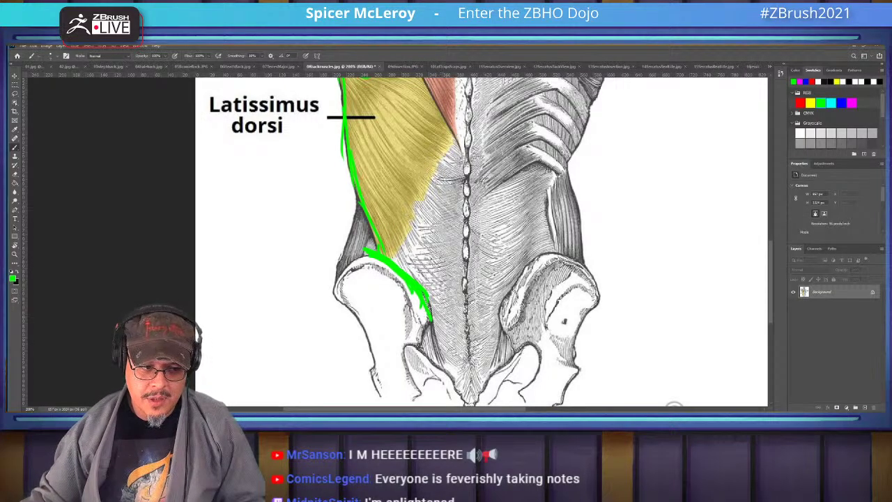
# Trace the edge between trapezius and latissimus with short green strokes along the trapezius
pyautogui.scroll(5, 481, 241)
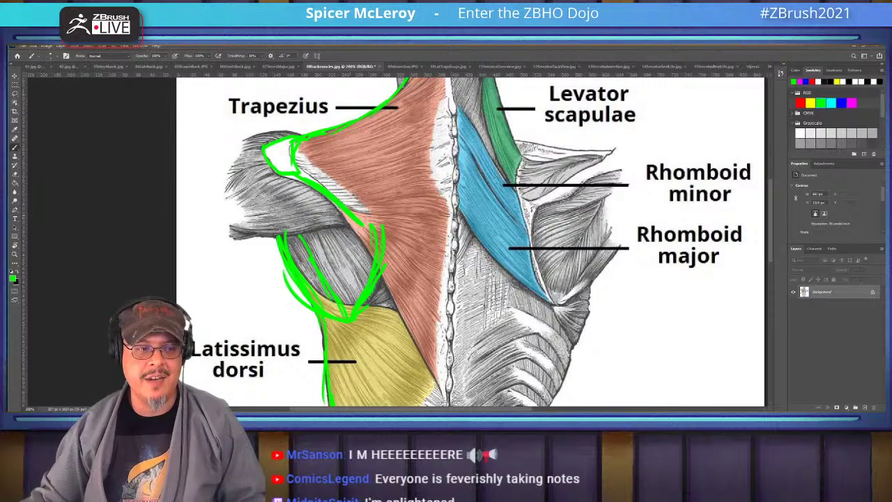
pyautogui.moveTo(376, 276); pyautogui.dragTo(419, 354)
pyautogui.moveTo(474, 313); pyautogui.dragTo(480, 221)
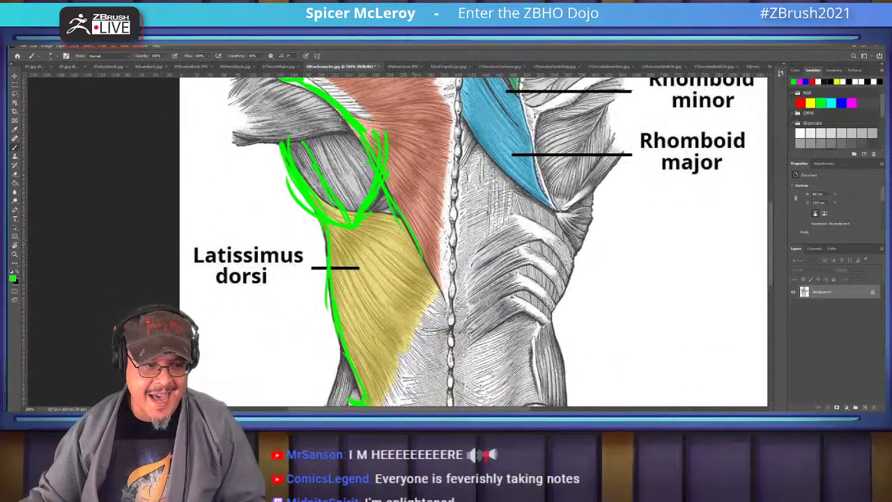
pyautogui.moveTo(422, 250); pyautogui.dragTo(447, 299)
pyautogui.moveTo(428, 269); pyautogui.dragTo(456, 306)
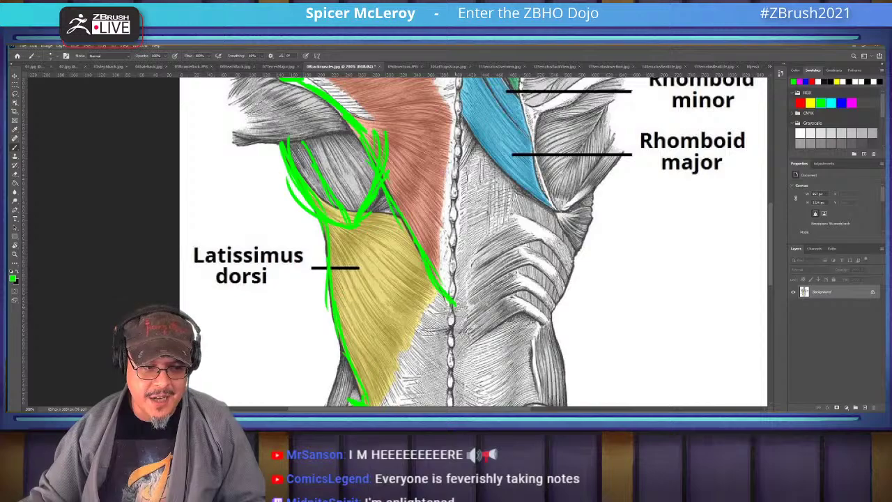
pyautogui.moveTo(460, 209); pyautogui.dragTo(472, 304)
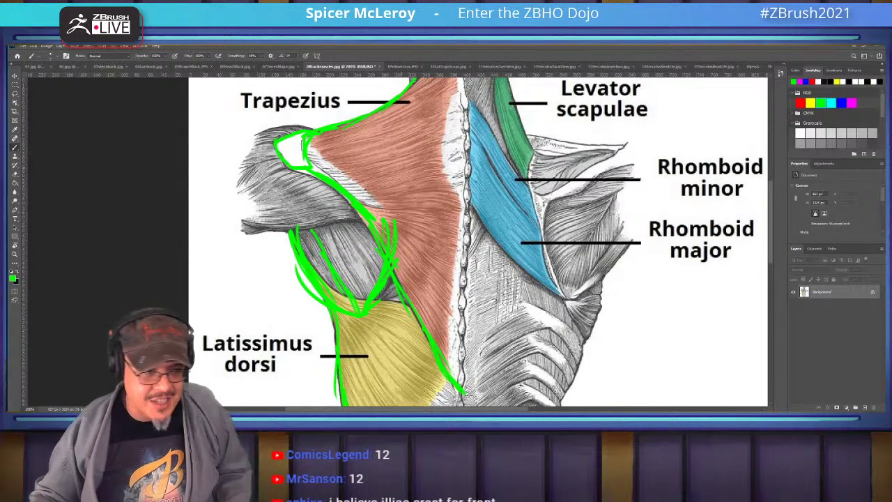
# Zoom out to show the neck and outline the levator scapulae in green
pyautogui.hotkey('ctrl', '-')
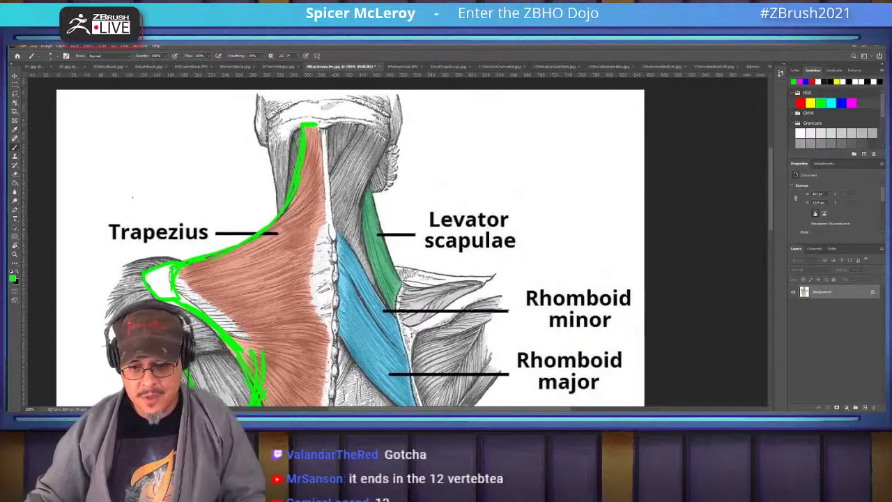
pyautogui.moveTo(134, 198); pyautogui.dragTo(170, 201)
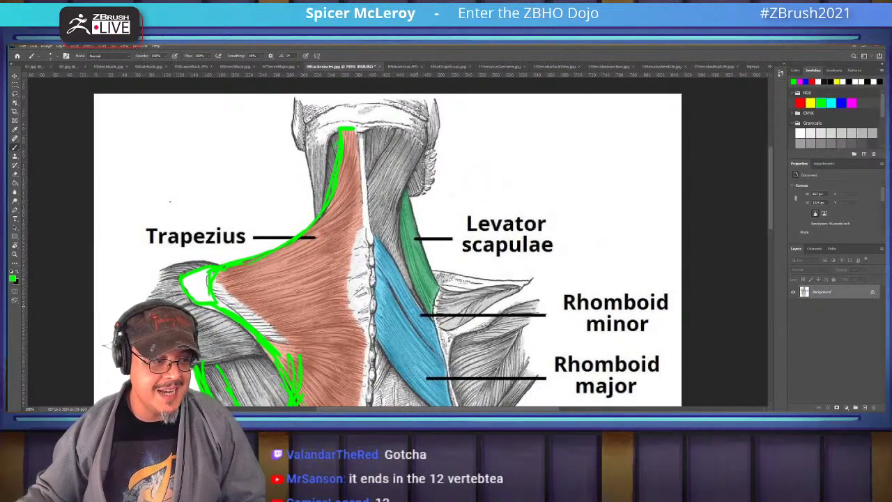
pyautogui.moveTo(426, 316)
pyautogui.mouseDown()
pyautogui.moveTo(437, 291)
pyautogui.moveTo(416, 266)
pyautogui.moveTo(410, 237)
pyautogui.mouseUp()
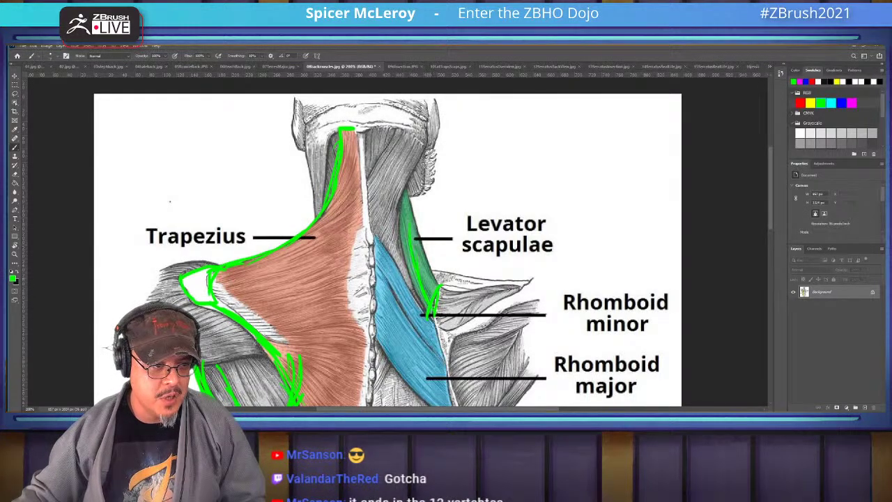
pyautogui.moveTo(409, 270)
pyautogui.mouseDown()
pyautogui.moveTo(395, 241)
pyautogui.moveTo(406, 186)
pyautogui.mouseUp()
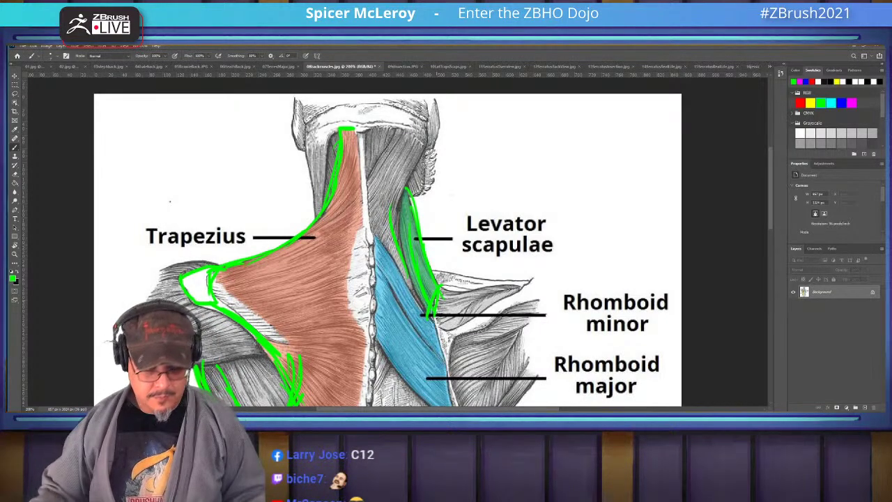
# Trace the rhomboids' inner edge in green, then switch to the shoulder dissection photo
pyautogui.moveTo(390, 279); pyautogui.dragTo(368, 202)
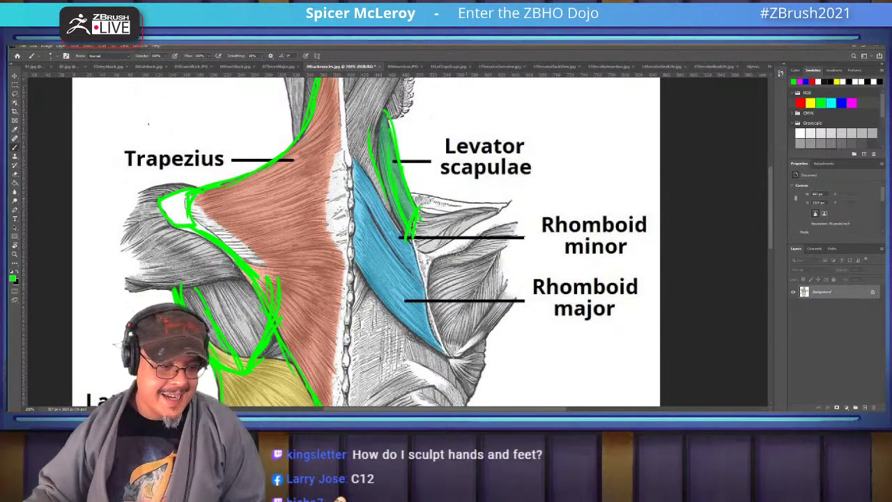
pyautogui.moveTo(366, 241)
pyautogui.mouseDown()
pyautogui.moveTo(477, 399)
pyautogui.moveTo(550, 345)
pyautogui.moveTo(480, 396)
pyautogui.mouseUp()
pyautogui.moveTo(348, 244); pyautogui.dragTo(365, 237)
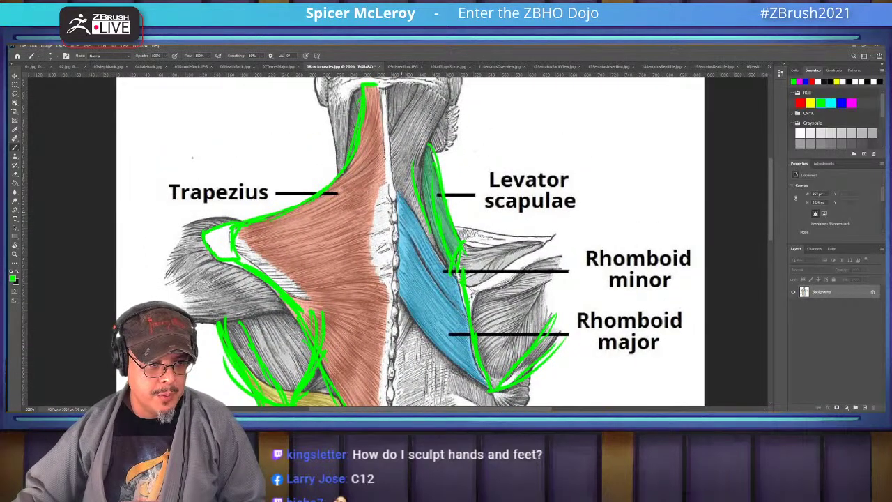
pyautogui.moveTo(422, 258); pyautogui.dragTo(457, 304)
pyautogui.moveTo(395, 195); pyautogui.dragTo(460, 285)
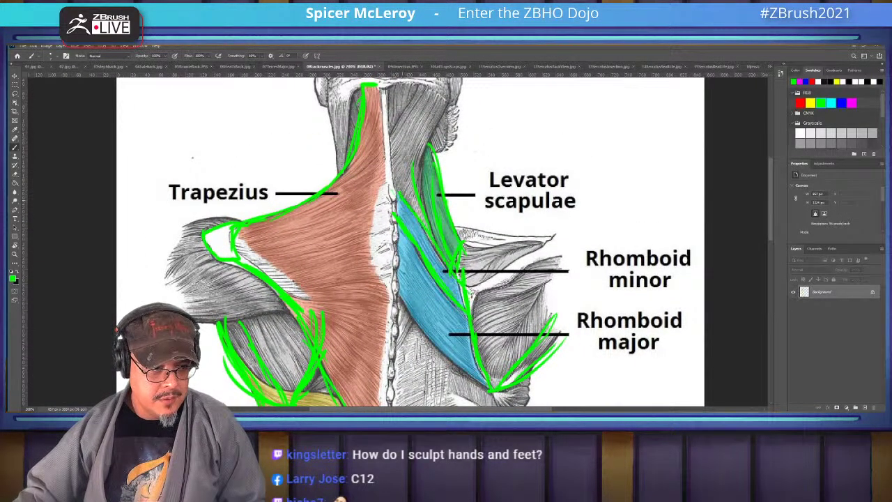
pyautogui.moveTo(435, 247); pyautogui.dragTo(460, 298)
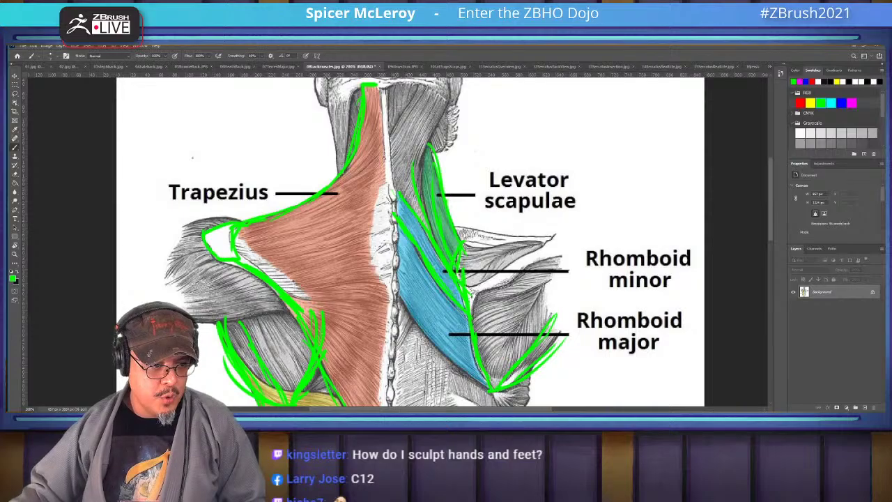
pyautogui.moveTo(395, 232)
pyautogui.mouseDown()
pyautogui.moveTo(399, 301)
pyautogui.moveTo(473, 379)
pyautogui.mouseUp()
pyautogui.moveTo(418, 244); pyautogui.dragTo(453, 242)
pyautogui.hotkey('ctrl', 'Tab')
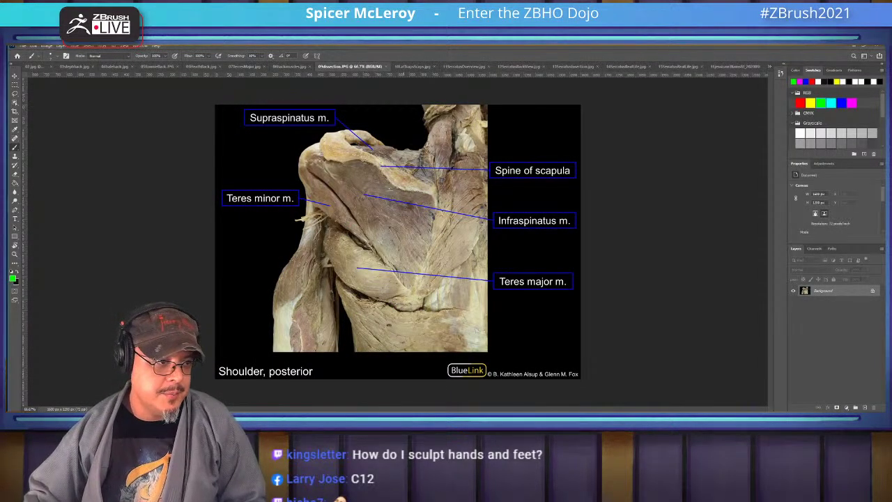
# Circle the supraspinatus, line the scapular spine, outline teres minor and hatch the infraspinatus in green
pyautogui.moveTo(345, 131)
pyautogui.mouseDown()
pyautogui.moveTo(317, 137)
pyautogui.moveTo(348, 134)
pyautogui.moveTo(421, 180)
pyautogui.mouseUp()
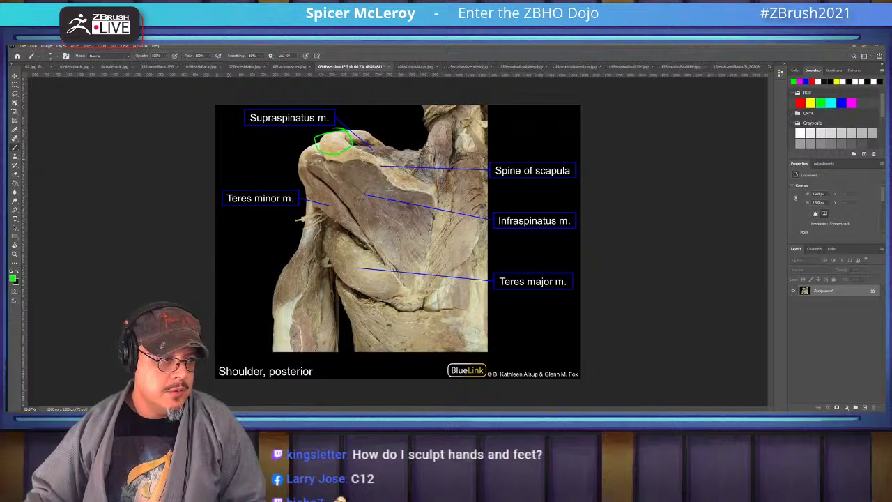
pyautogui.moveTo(355, 150)
pyautogui.mouseDown()
pyautogui.moveTo(429, 183)
pyautogui.moveTo(413, 303)
pyautogui.moveTo(418, 297)
pyautogui.moveTo(349, 237)
pyautogui.moveTo(322, 234)
pyautogui.moveTo(324, 259)
pyautogui.moveTo(418, 315)
pyautogui.mouseUp()
pyautogui.moveTo(322, 159)
pyautogui.mouseDown()
pyautogui.moveTo(304, 187)
pyautogui.moveTo(370, 250)
pyautogui.mouseUp()
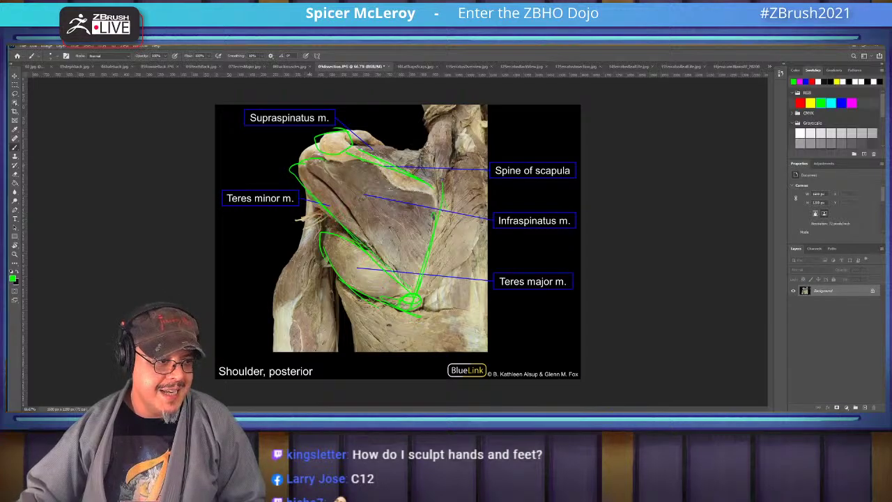
pyautogui.moveTo(339, 162)
pyautogui.mouseDown()
pyautogui.moveTo(414, 203)
pyautogui.moveTo(417, 228)
pyautogui.mouseUp()
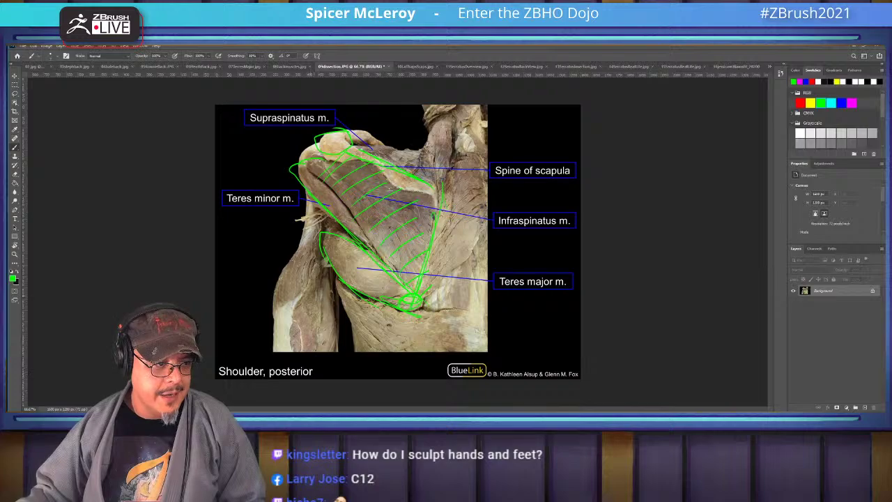
# On the zoomed 10LatTrapsScaps seated back photo, outline the neck and left shoulder in green
pyautogui.hotkey('ctrl', 'Tab')
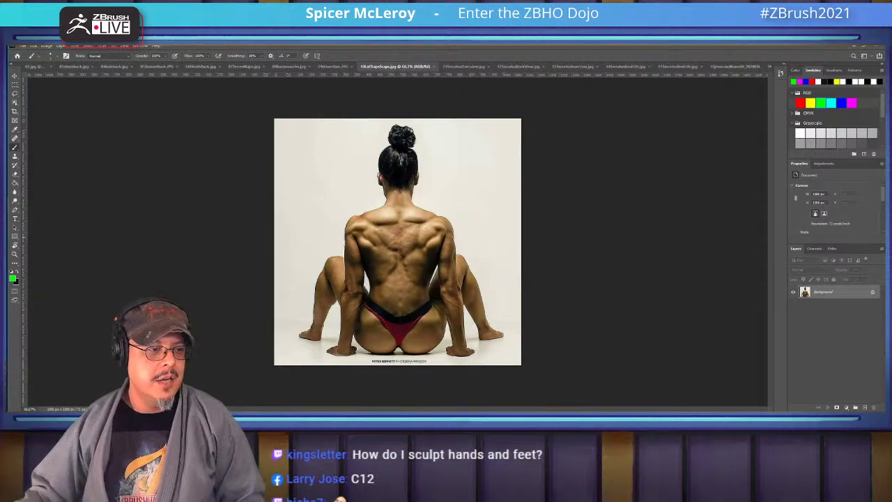
pyautogui.keyDown('alt'); pyautogui.scroll(1, 432, 247); pyautogui.keyUp('alt')
pyautogui.moveTo(432, 247); pyautogui.dragTo(516, 291)
pyautogui.moveTo(463, 203)
pyautogui.mouseDown()
pyautogui.moveTo(459, 254)
pyautogui.moveTo(477, 233)
pyautogui.moveTo(463, 201)
pyautogui.mouseUp()
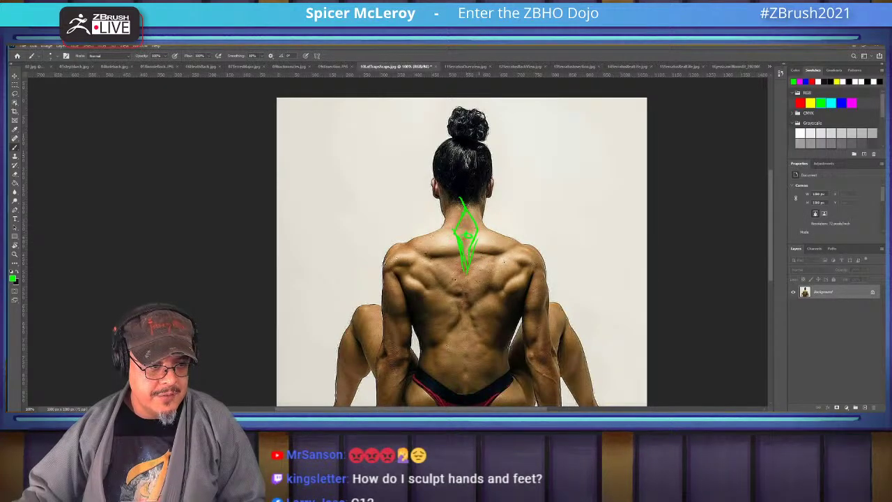
pyautogui.moveTo(450, 190)
pyautogui.mouseDown()
pyautogui.moveTo(444, 226)
pyautogui.moveTo(401, 245)
pyautogui.moveTo(435, 263)
pyautogui.mouseUp()
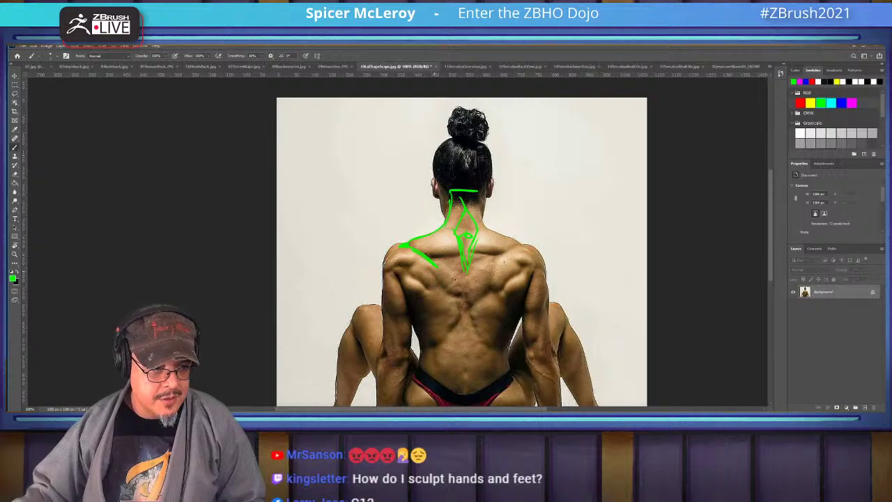
pyautogui.moveTo(434, 265)
pyautogui.mouseDown()
pyautogui.moveTo(421, 303)
pyautogui.moveTo(403, 274)
pyautogui.moveTo(402, 286)
pyautogui.moveTo(420, 297)
pyautogui.moveTo(429, 280)
pyautogui.mouseUp()
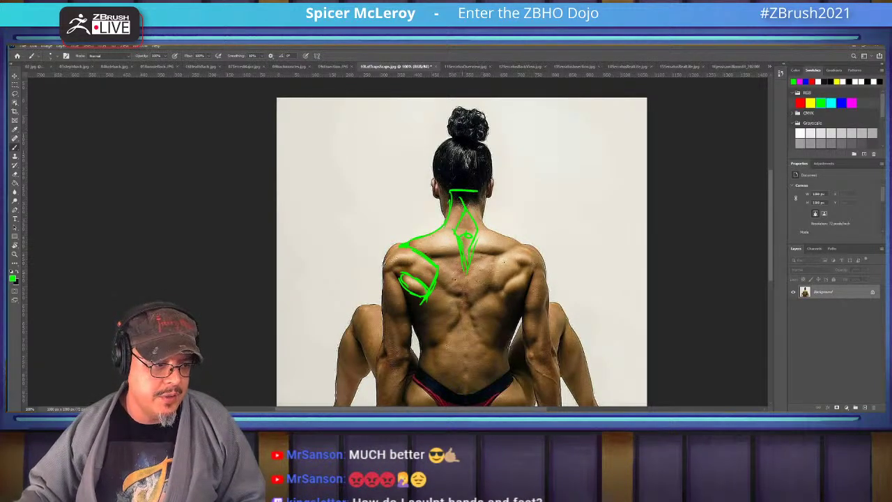
# Outline the trapezius from shoulder to mid-back and hatch the upper back fibres and spine
pyautogui.moveTo(410, 251)
pyautogui.mouseDown()
pyautogui.moveTo(465, 319)
pyautogui.moveTo(514, 249)
pyautogui.mouseUp()
pyautogui.moveTo(426, 258)
pyautogui.mouseDown()
pyautogui.moveTo(459, 252)
pyautogui.moveTo(429, 255)
pyautogui.moveTo(457, 244)
pyautogui.moveTo(418, 244)
pyautogui.moveTo(467, 171)
pyautogui.mouseUp()
pyautogui.moveTo(464, 206)
pyautogui.mouseDown()
pyautogui.moveTo(477, 233)
pyautogui.moveTo(431, 245)
pyautogui.moveTo(420, 235)
pyautogui.mouseUp()
# Trace the lat from shoulder blade to waistband with zigzag hatching, then switch to 11SerratusOverview
pyautogui.moveTo(432, 209); pyautogui.dragTo(419, 241)
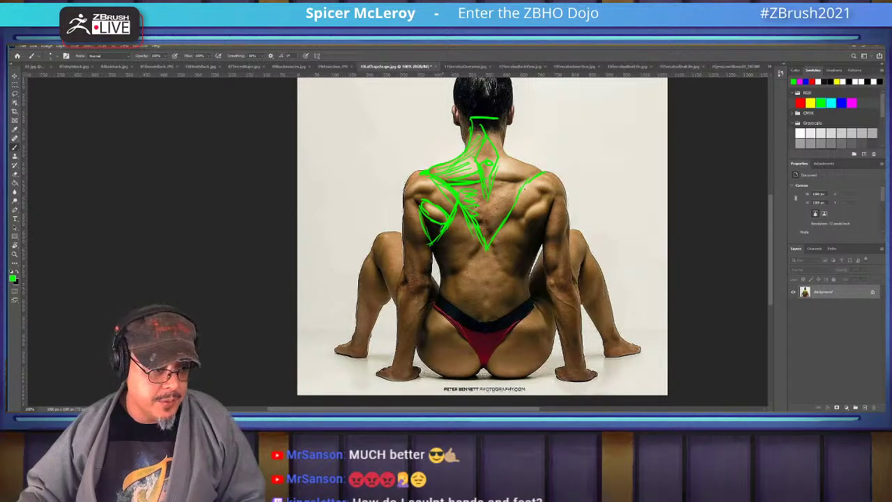
pyautogui.moveTo(420, 218)
pyautogui.mouseDown()
pyautogui.moveTo(446, 273)
pyautogui.moveTo(455, 340)
pyautogui.moveTo(463, 334)
pyautogui.moveTo(476, 354)
pyautogui.moveTo(492, 355)
pyautogui.moveTo(501, 334)
pyautogui.mouseUp()
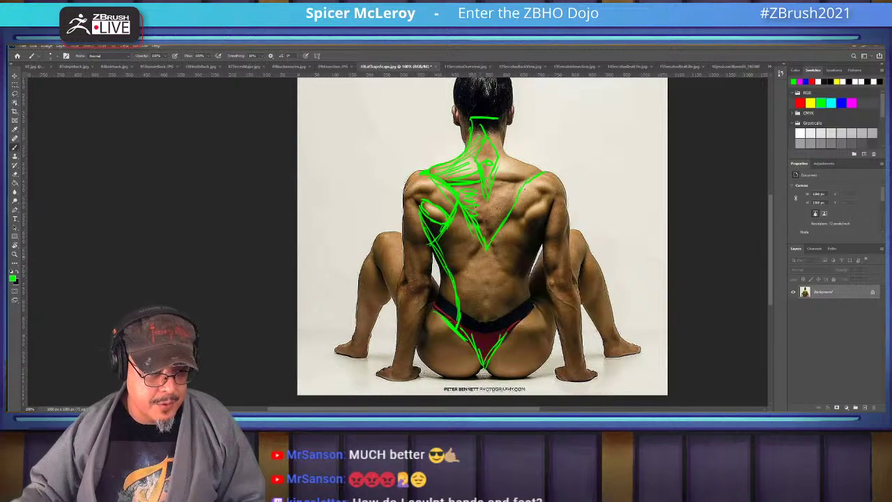
pyautogui.moveTo(485, 239)
pyautogui.mouseDown()
pyautogui.moveTo(453, 273)
pyautogui.moveTo(439, 257)
pyautogui.moveTo(466, 251)
pyautogui.moveTo(435, 243)
pyautogui.moveTo(467, 227)
pyautogui.mouseUp()
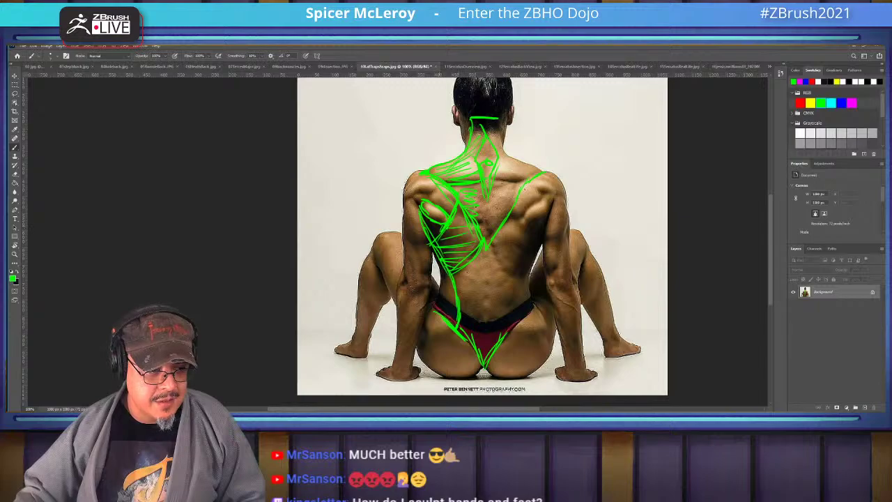
pyautogui.moveTo(474, 269)
pyautogui.mouseDown()
pyautogui.moveTo(460, 273)
pyautogui.moveTo(478, 283)
pyautogui.moveTo(487, 312)
pyautogui.moveTo(504, 318)
pyautogui.mouseUp()
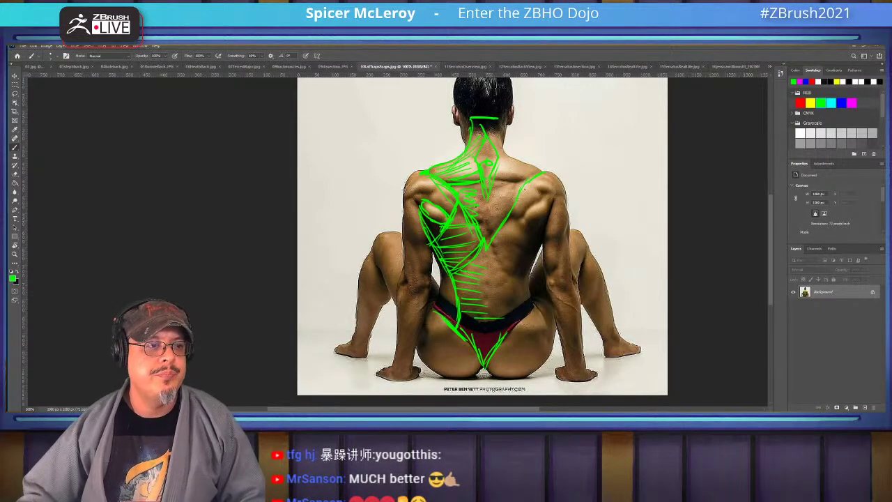
pyautogui.click(466, 66)
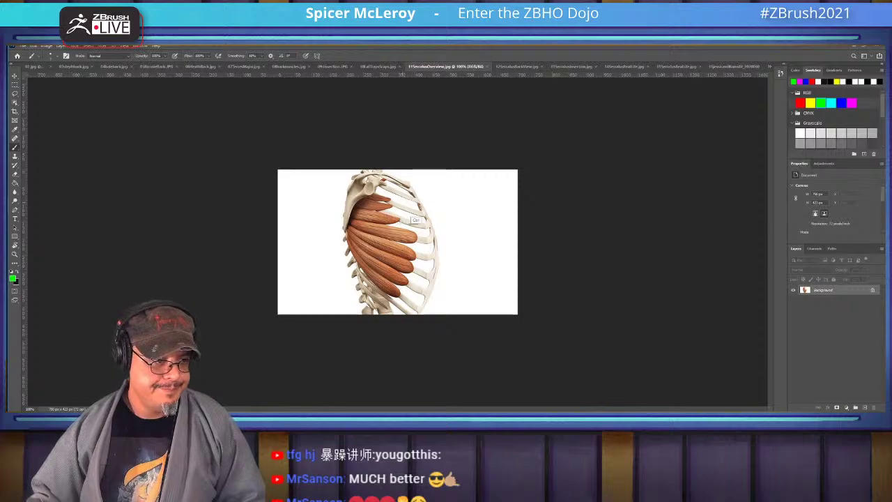
# Zoom in and trace the serratus border down the ribs with green zigzags across its slips
pyautogui.hotkey('ctrl', '+')
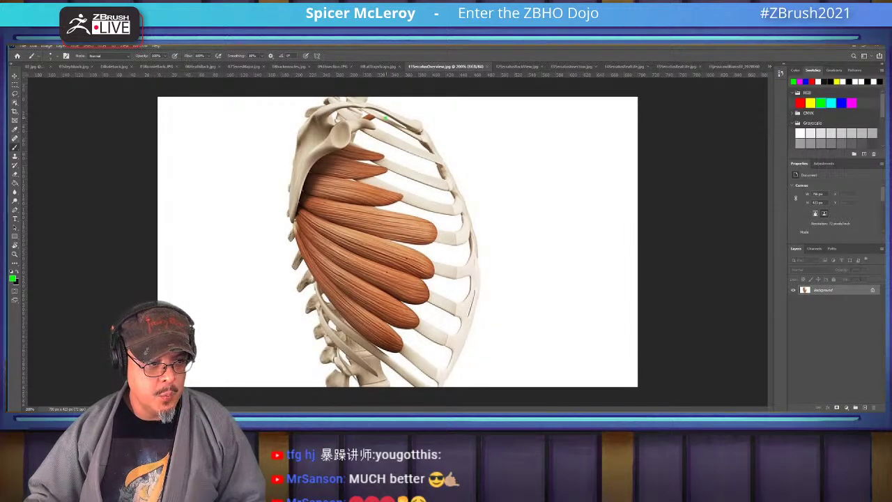
pyautogui.moveTo(385, 117)
pyautogui.mouseDown()
pyautogui.moveTo(422, 201)
pyautogui.moveTo(431, 260)
pyautogui.moveTo(363, 351)
pyautogui.mouseUp()
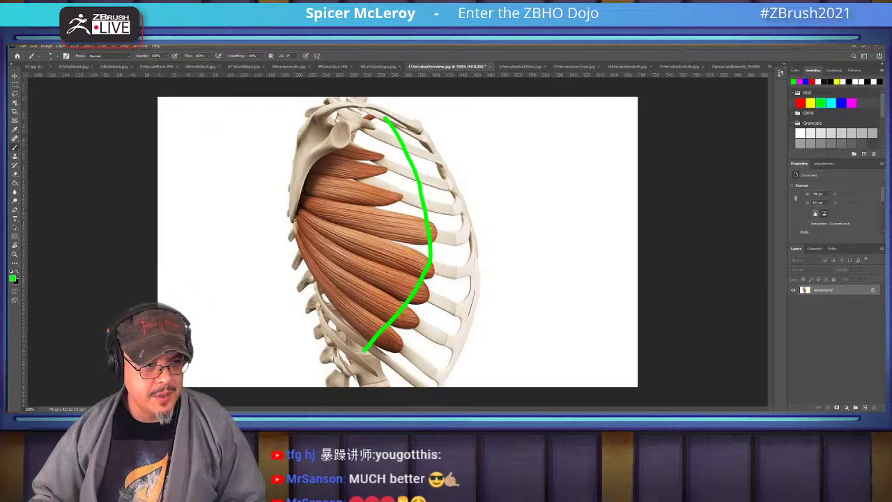
pyautogui.moveTo(381, 157); pyautogui.dragTo(317, 154)
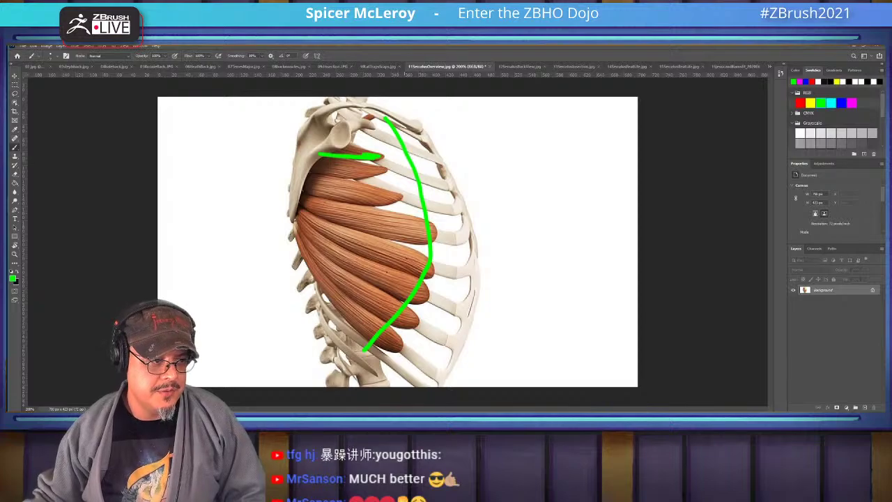
pyautogui.moveTo(359, 161)
pyautogui.mouseDown()
pyautogui.moveTo(385, 166)
pyautogui.moveTo(300, 170)
pyautogui.mouseUp()
pyautogui.moveTo(347, 180)
pyautogui.mouseDown()
pyautogui.moveTo(404, 191)
pyautogui.moveTo(358, 200)
pyautogui.mouseUp()
pyautogui.moveTo(410, 217); pyautogui.dragTo(412, 240)
pyautogui.moveTo(415, 273)
pyautogui.mouseDown()
pyautogui.moveTo(424, 267)
pyautogui.moveTo(399, 329)
pyautogui.moveTo(387, 349)
pyautogui.moveTo(381, 342)
pyautogui.mouseUp()
# On the 12SerratusBackView skeleton, line the right shoulder blade's inner and upper borders in green
pyautogui.click(519, 66)
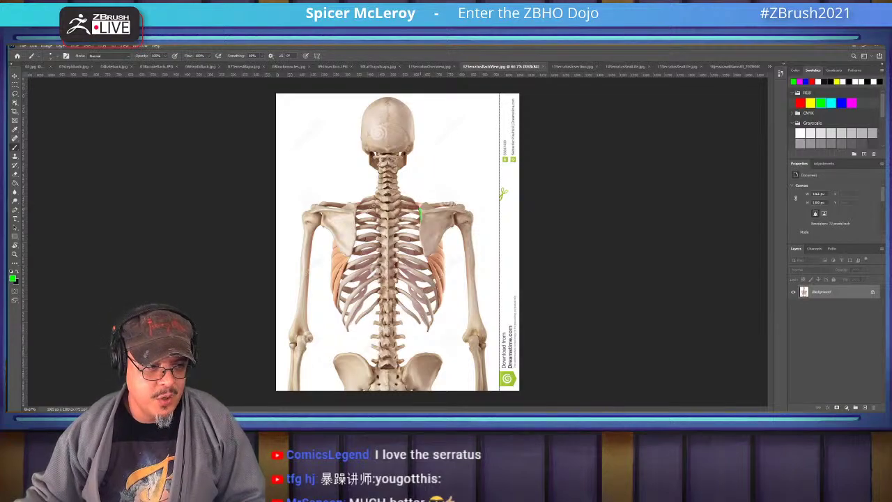
pyautogui.moveTo(421, 212); pyautogui.dragTo(424, 255)
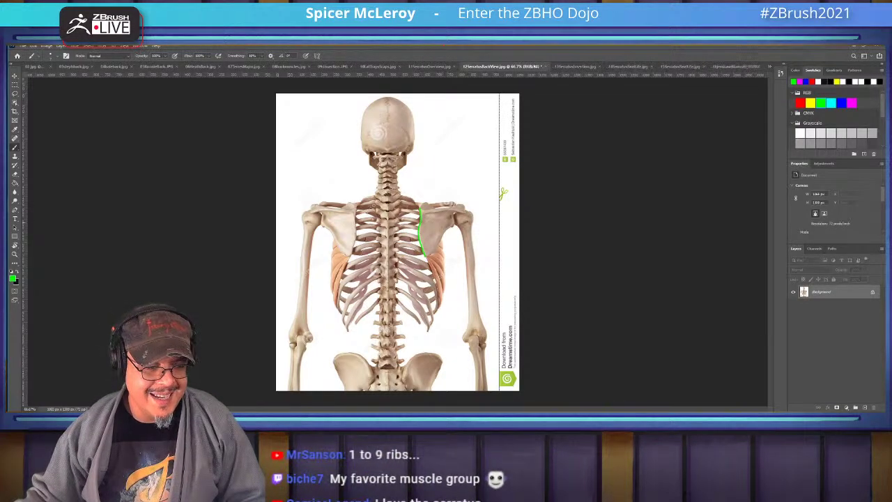
pyautogui.keyDown('alt'); pyautogui.scroll(1, 437, 224); pyautogui.keyUp('alt')
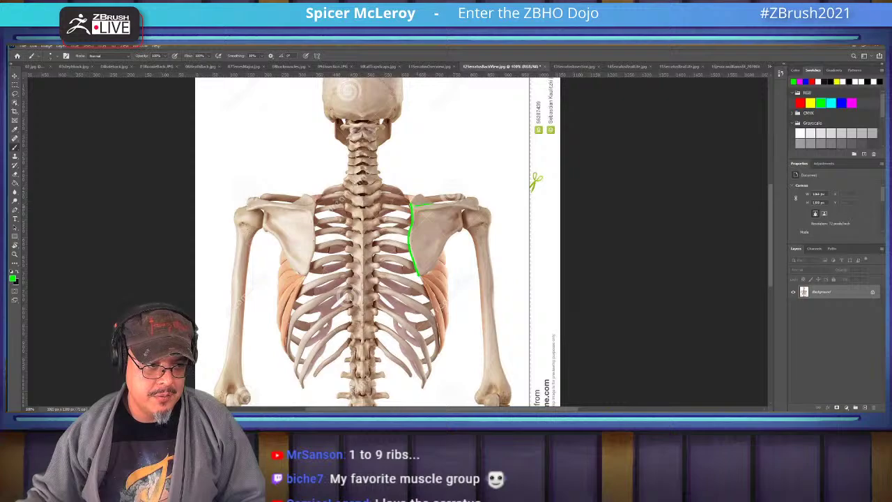
pyautogui.moveTo(413, 206); pyautogui.dragTo(465, 201)
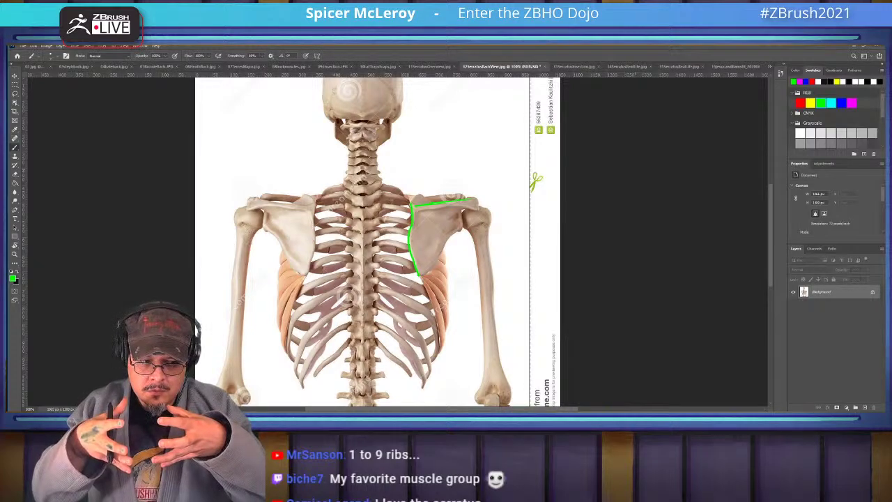
# On the zoomed lateral-view diagram, mark the scapula top edge and the serratus top and lower edges
pyautogui.click(577, 66)
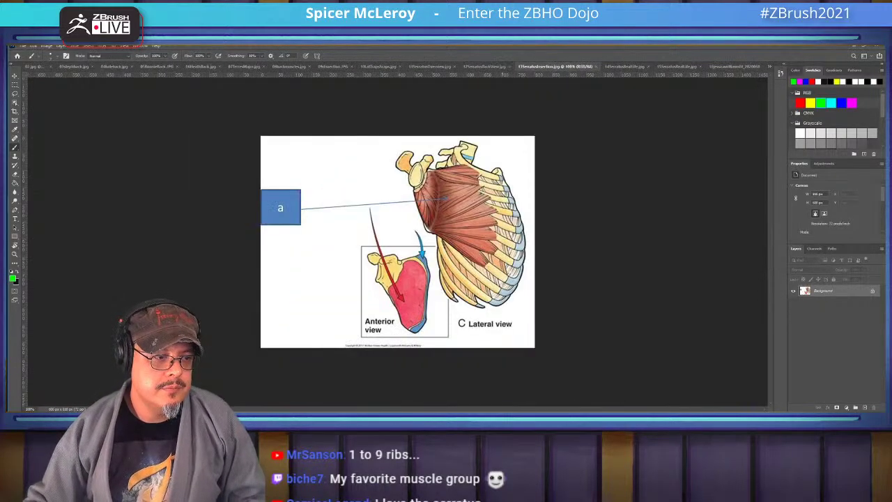
pyautogui.keyDown('alt'); pyautogui.scroll(1, 459, 206); pyautogui.keyUp('alt')
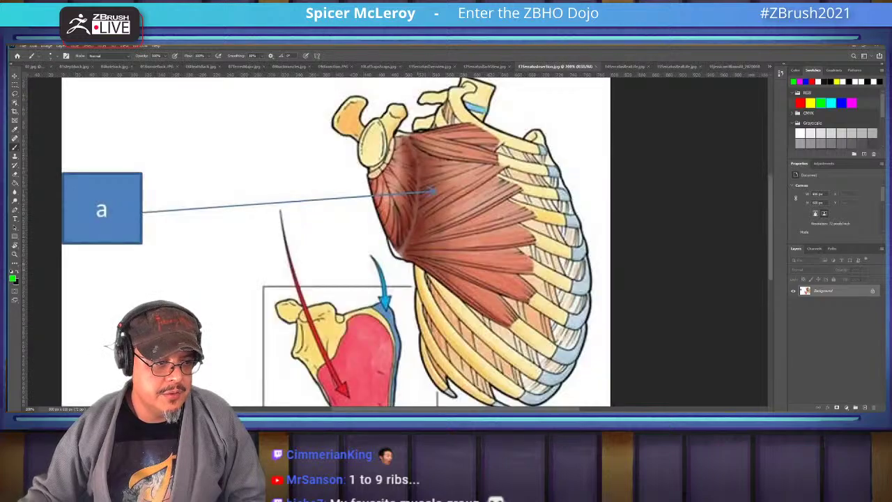
pyautogui.scroll(-2, 334, 236)
pyautogui.moveTo(382, 228)
pyautogui.mouseDown()
pyautogui.moveTo(402, 238)
pyautogui.moveTo(395, 354)
pyautogui.moveTo(368, 378)
pyautogui.mouseUp()
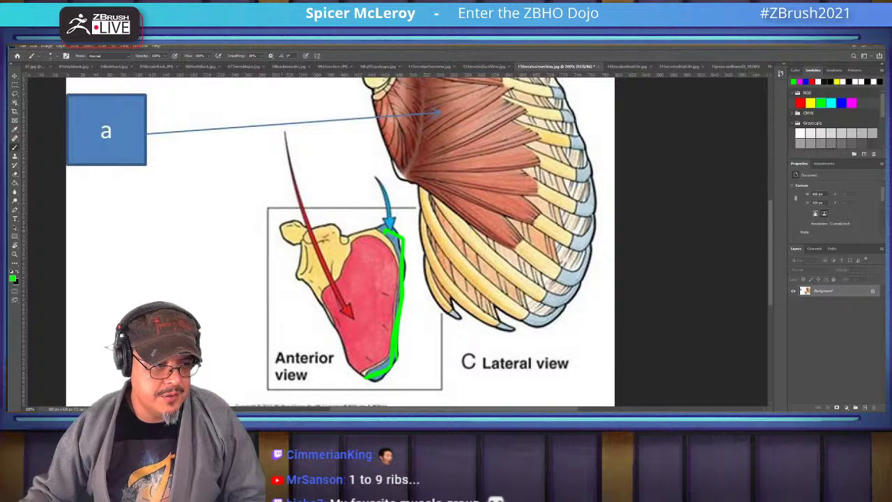
pyautogui.moveTo(276, 224); pyautogui.dragTo(298, 220)
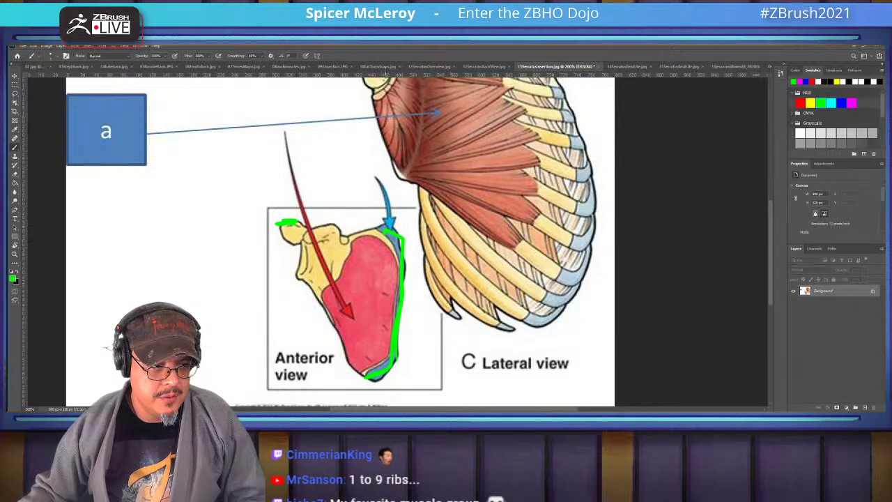
pyautogui.scroll(3, 341, 240)
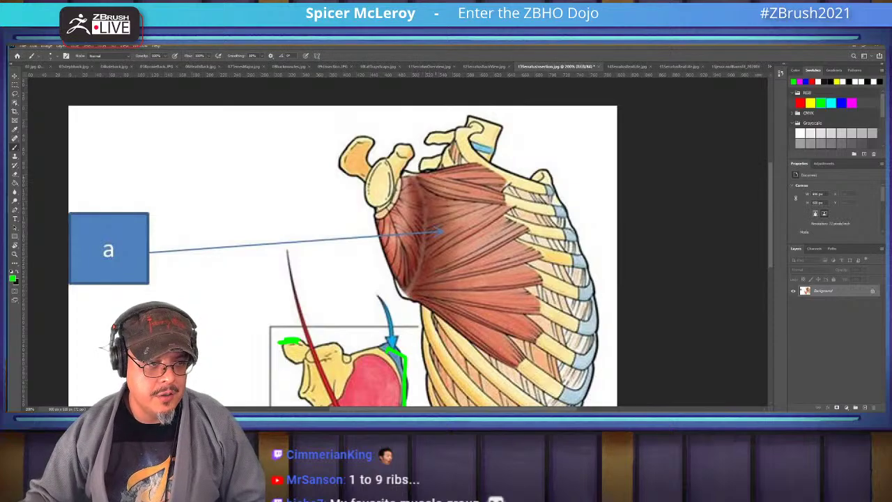
pyautogui.moveTo(414, 177)
pyautogui.mouseDown()
pyautogui.moveTo(488, 165)
pyautogui.moveTo(508, 179)
pyautogui.mouseUp()
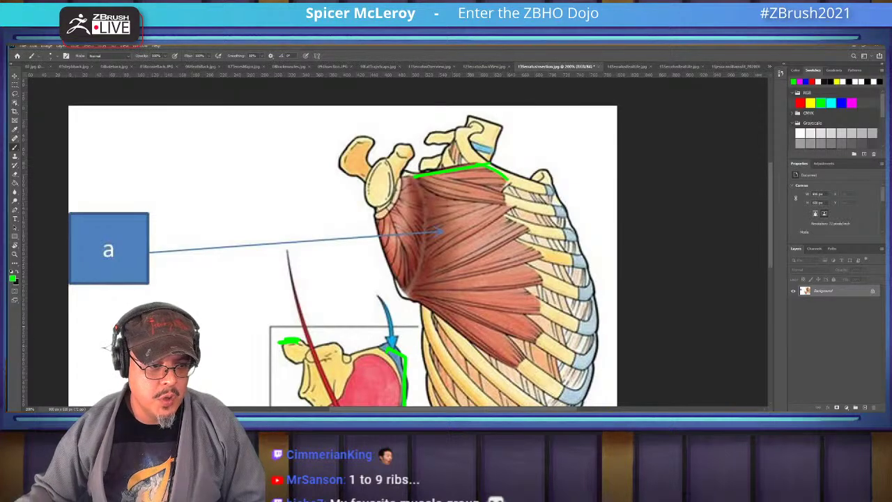
pyautogui.moveTo(410, 297); pyautogui.dragTo(518, 366)
pyautogui.moveTo(519, 366); pyautogui.dragTo(503, 277)
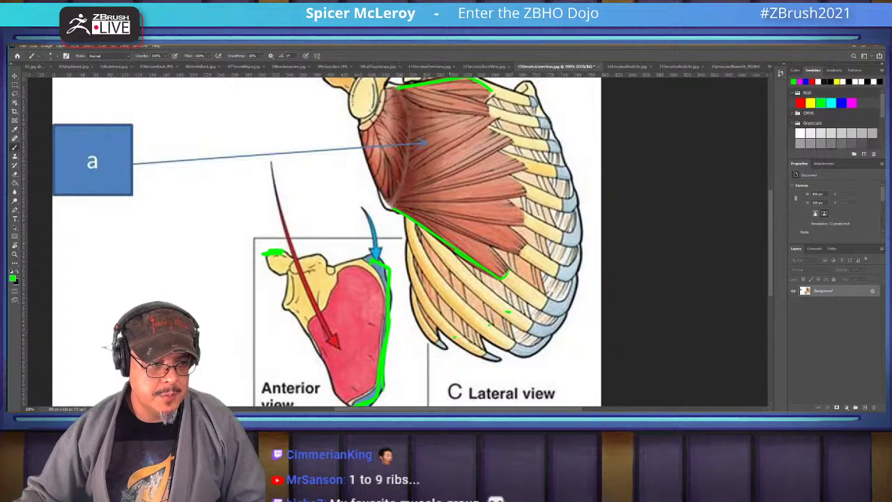
# Hatch along the serratus lower edge and mark its slips along the rib edge
pyautogui.moveTo(419, 227); pyautogui.dragTo(480, 287)
pyautogui.moveTo(430, 243); pyautogui.dragTo(458, 281)
pyautogui.moveTo(408, 223)
pyautogui.mouseDown()
pyautogui.moveTo(453, 270)
pyautogui.moveTo(484, 331)
pyautogui.mouseUp()
pyautogui.moveTo(531, 310); pyautogui.dragTo(550, 300)
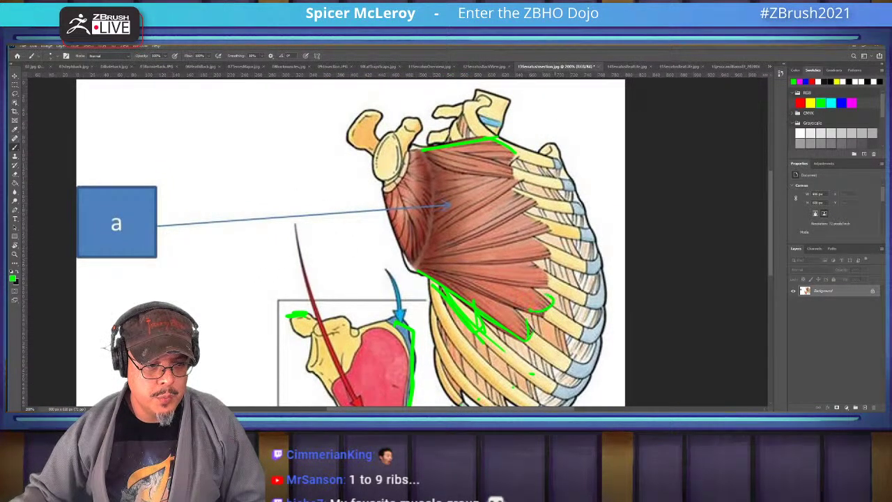
pyautogui.moveTo(549, 262); pyautogui.dragTo(537, 277)
pyautogui.moveTo(548, 243)
pyautogui.mouseDown()
pyautogui.moveTo(525, 240)
pyautogui.moveTo(507, 191)
pyautogui.mouseUp()
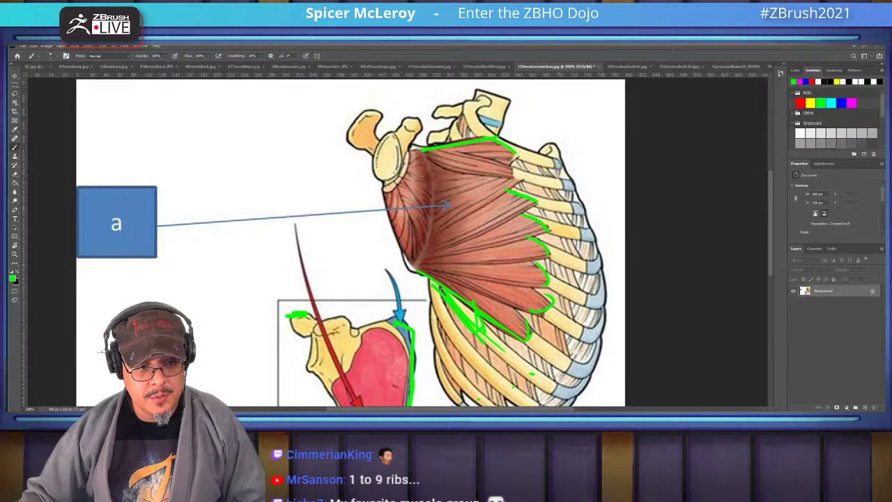
# Sketch serratus slips over the ribs and strokes across the upper serratus in green
pyautogui.moveTo(604, 269)
pyautogui.mouseDown()
pyautogui.moveTo(542, 255)
pyautogui.moveTo(550, 264)
pyautogui.mouseUp()
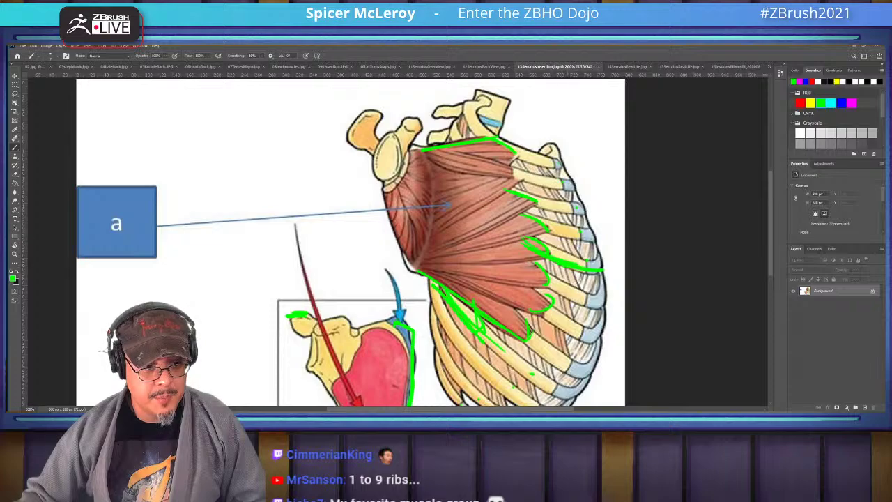
pyautogui.moveTo(522, 214); pyautogui.dragTo(510, 233)
pyautogui.moveTo(527, 185); pyautogui.dragTo(482, 229)
pyautogui.moveTo(457, 175); pyautogui.dragTo(364, 198)
pyautogui.moveTo(512, 202); pyautogui.dragTo(469, 185)
pyautogui.moveTo(550, 262); pyautogui.dragTo(535, 255)
pyautogui.moveTo(598, 268); pyautogui.dragTo(552, 252)
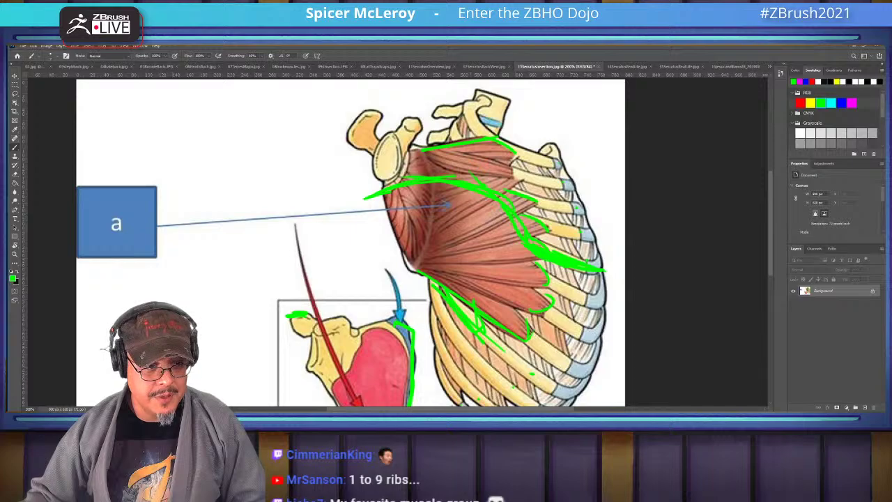
pyautogui.moveTo(424, 256); pyautogui.dragTo(495, 226)
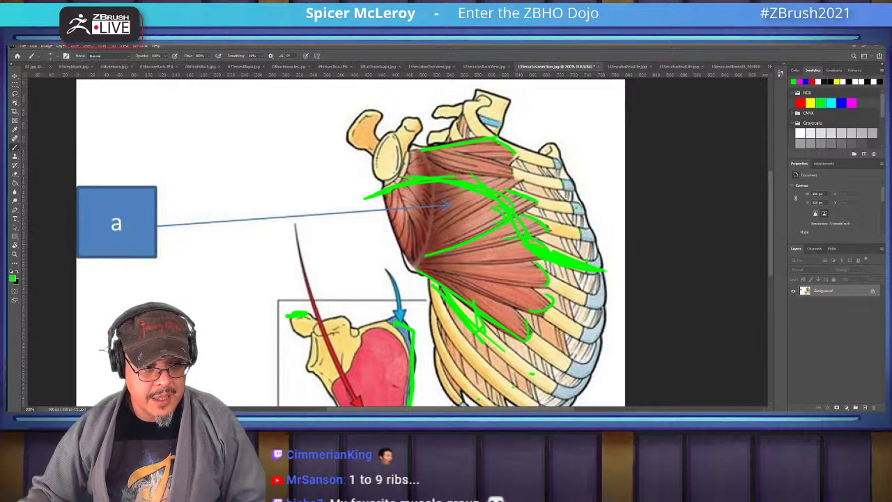
# Number the ribs the serratus attaches to, then switch to the 14SerratusRealLife fighters photo
pyautogui.moveTo(562, 287)
pyautogui.mouseDown()
pyautogui.moveTo(564, 295)
pyautogui.moveTo(581, 287)
pyautogui.mouseUp()
pyautogui.moveTo(559, 318)
pyautogui.mouseDown()
pyautogui.moveTo(565, 328)
pyautogui.moveTo(544, 357)
pyautogui.mouseUp()
pyautogui.moveTo(493, 341); pyautogui.dragTo(500, 354)
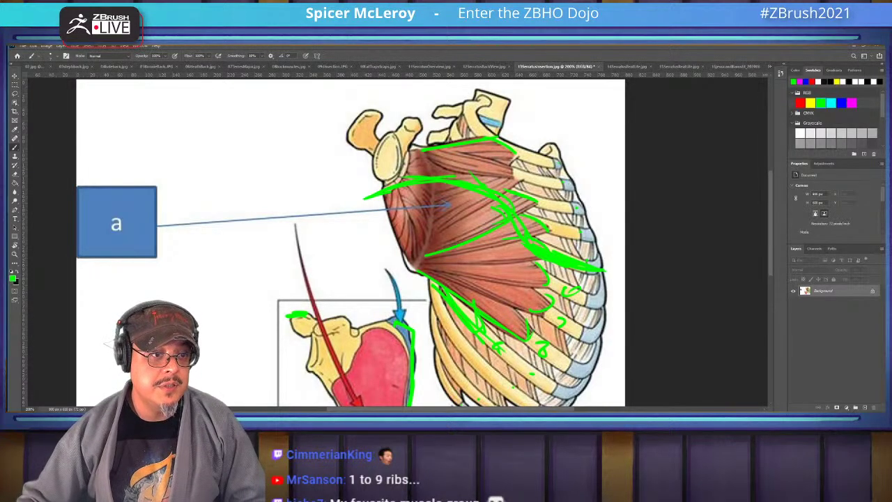
pyautogui.hotkey('ctrl', 'Tab')
# Zoom in on the left fighter's torso and paint a green loop near the armpit
pyautogui.hotkey('ctrl', '+')
pyautogui.hotkey('ctrl', '+')
pyautogui.hotkey('ctrl', '+')
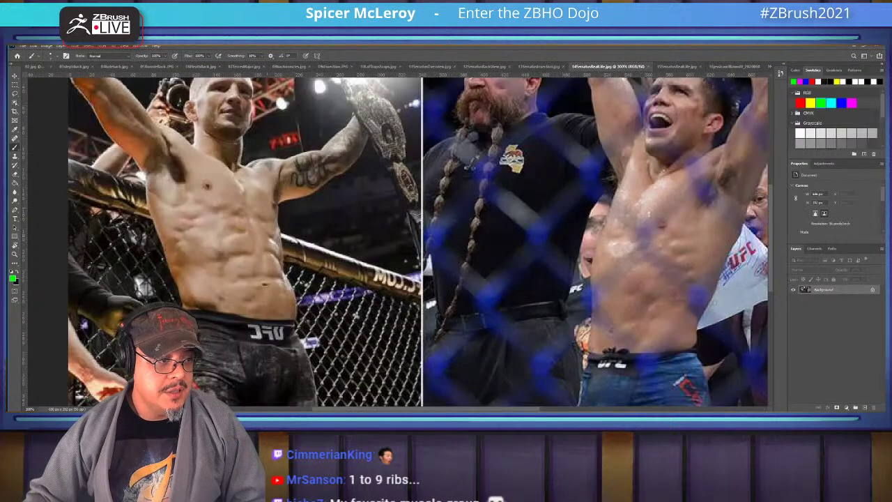
pyautogui.moveTo(302, 244); pyautogui.dragTo(464, 258)
pyautogui.keyDown('alt'); pyautogui.scroll(1, 380, 265); pyautogui.keyUp('alt')
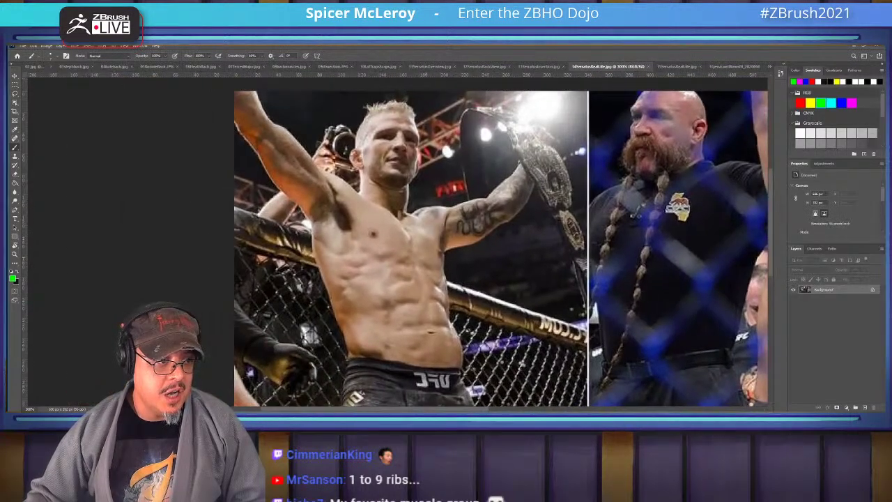
pyautogui.keyDown('alt'); pyautogui.scroll(1, 380, 266); pyautogui.keyUp('alt')
pyautogui.keyDown('alt'); pyautogui.scroll(1, 380, 265); pyautogui.keyUp('alt')
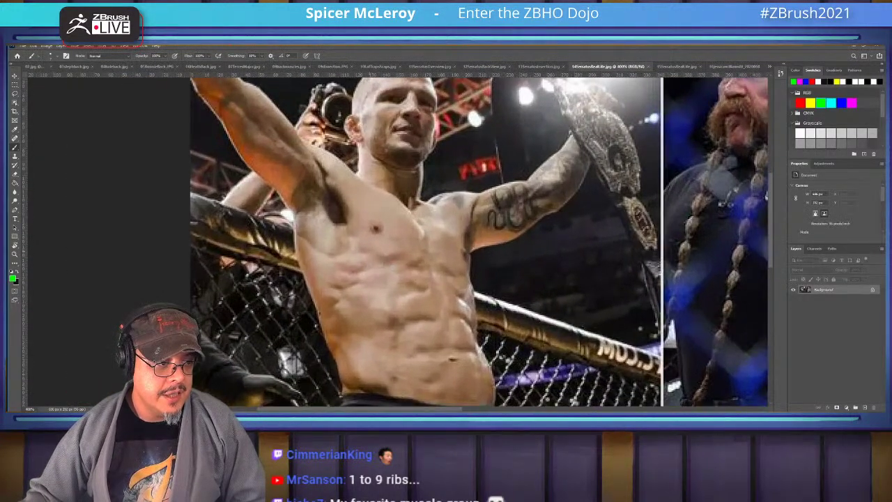
pyautogui.keyDown('ctrl'); pyautogui.hscroll(-1, 380, 265); pyautogui.keyUp('ctrl')
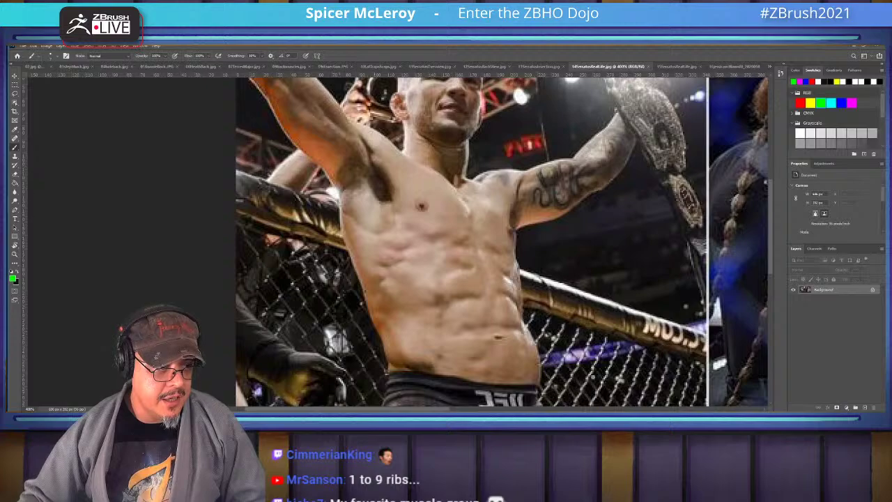
pyautogui.moveTo(367, 179)
pyautogui.mouseDown()
pyautogui.moveTo(340, 210)
pyautogui.moveTo(347, 230)
pyautogui.moveTo(368, 181)
pyautogui.moveTo(349, 167)
pyautogui.moveTo(337, 205)
pyautogui.mouseUp()
# Trace green strokes down the chest and side to the waist, with rib-like serratus loops
pyautogui.moveTo(348, 166)
pyautogui.mouseDown()
pyautogui.moveTo(355, 185)
pyautogui.moveTo(347, 227)
pyautogui.moveTo(358, 175)
pyautogui.moveTo(348, 259)
pyautogui.mouseUp()
pyautogui.moveTo(333, 218); pyautogui.dragTo(376, 318)
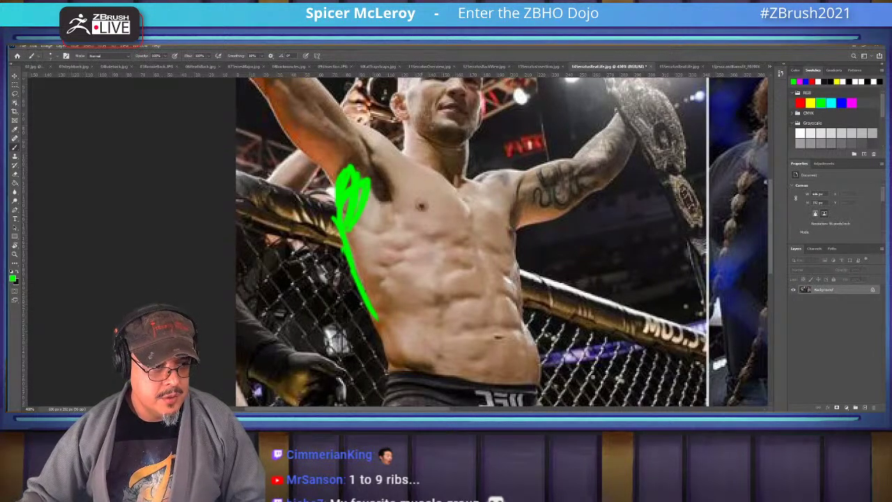
pyautogui.moveTo(370, 180); pyautogui.dragTo(374, 298)
pyautogui.moveTo(382, 230)
pyautogui.mouseDown()
pyautogui.moveTo(410, 234)
pyautogui.moveTo(379, 243)
pyautogui.moveTo(409, 255)
pyautogui.moveTo(381, 263)
pyautogui.moveTo(380, 282)
pyautogui.moveTo(365, 278)
pyautogui.moveTo(390, 289)
pyautogui.mouseUp()
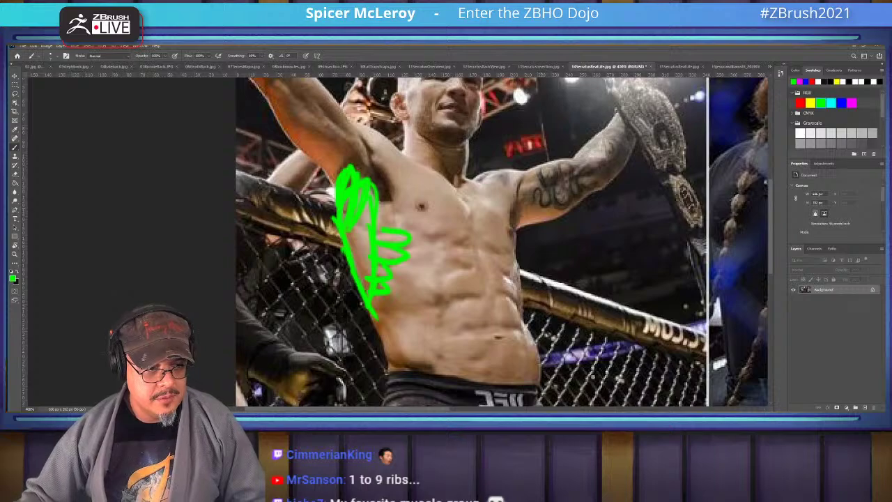
# Trace a green line from the second fighter's lower chest to the armpit, undoing a stray shoulder stroke
pyautogui.hscroll(10, 397, 241)
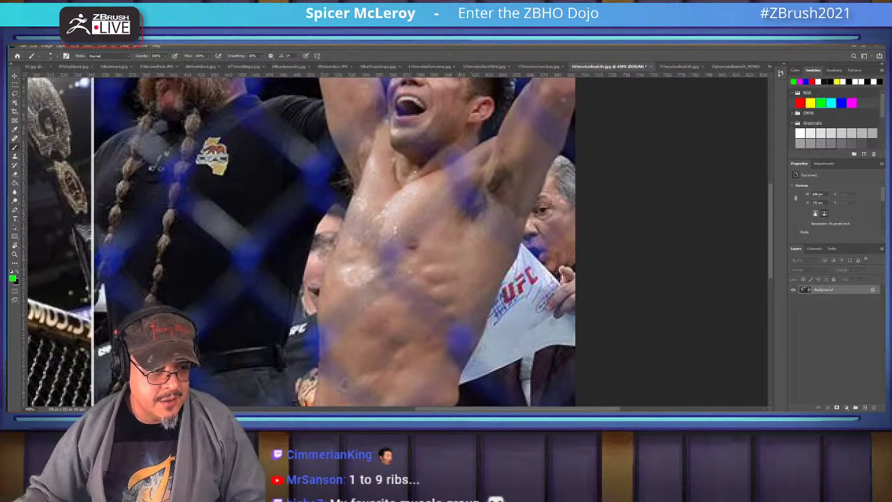
pyautogui.moveTo(381, 255)
pyautogui.mouseDown()
pyautogui.moveTo(411, 254)
pyautogui.moveTo(491, 174)
pyautogui.moveTo(460, 222)
pyautogui.mouseUp()
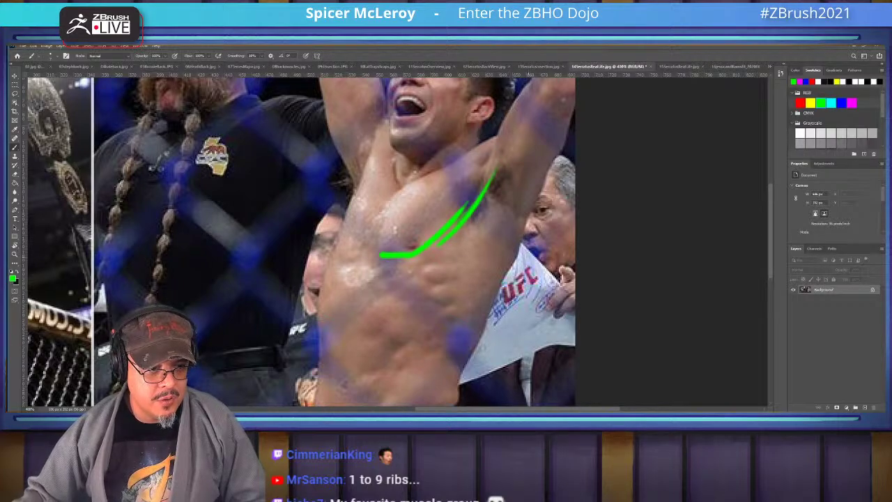
pyautogui.moveTo(566, 265); pyautogui.dragTo(519, 255)
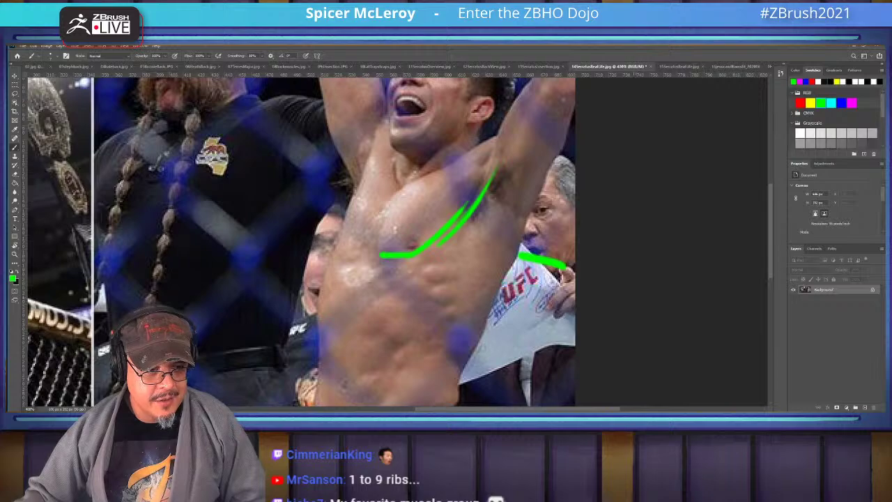
pyautogui.hotkey('ctrl', 'z')
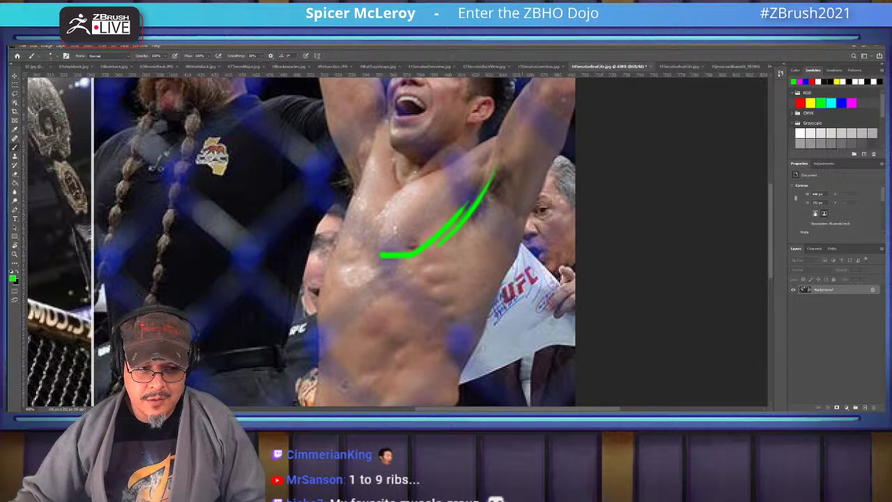
# Loop the armpit, trace the torso side and zigzag the serratus, then switch to the bodybuilder photo
pyautogui.moveTo(498, 172)
pyautogui.mouseDown()
pyautogui.moveTo(492, 202)
pyautogui.moveTo(516, 259)
pyautogui.moveTo(511, 178)
pyautogui.moveTo(497, 209)
pyautogui.mouseUp()
pyautogui.moveTo(500, 174)
pyautogui.mouseDown()
pyautogui.moveTo(468, 232)
pyautogui.moveTo(456, 369)
pyautogui.mouseUp()
pyautogui.moveTo(514, 259)
pyautogui.mouseDown()
pyautogui.moveTo(499, 280)
pyautogui.moveTo(450, 376)
pyautogui.mouseUp()
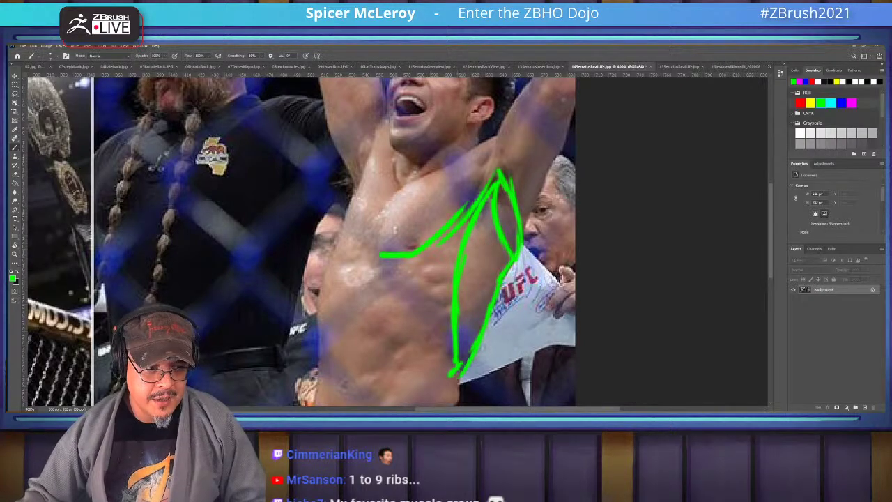
pyautogui.moveTo(450, 261)
pyautogui.mouseDown()
pyautogui.moveTo(433, 265)
pyautogui.moveTo(448, 277)
pyautogui.moveTo(429, 291)
pyautogui.moveTo(450, 298)
pyautogui.moveTo(435, 312)
pyautogui.moveTo(451, 318)
pyautogui.mouseUp()
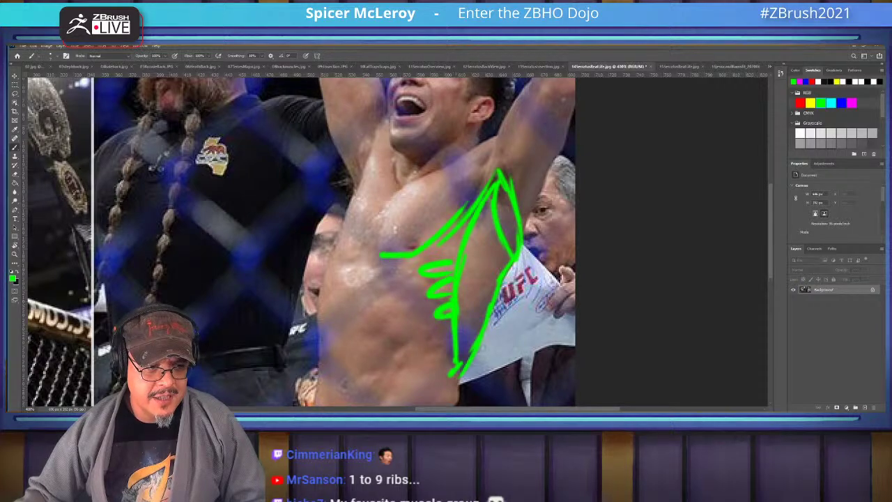
pyautogui.moveTo(348, 209); pyautogui.dragTo(369, 276)
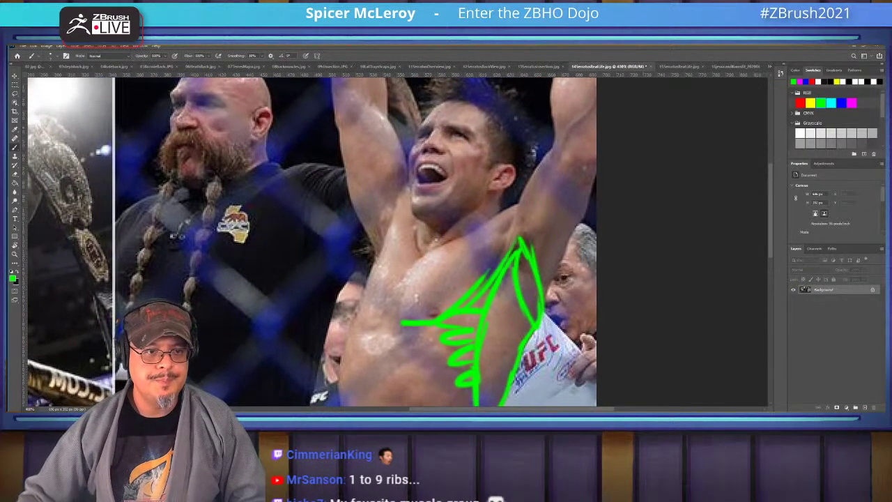
pyautogui.hotkey('ctrl', 'Tab')
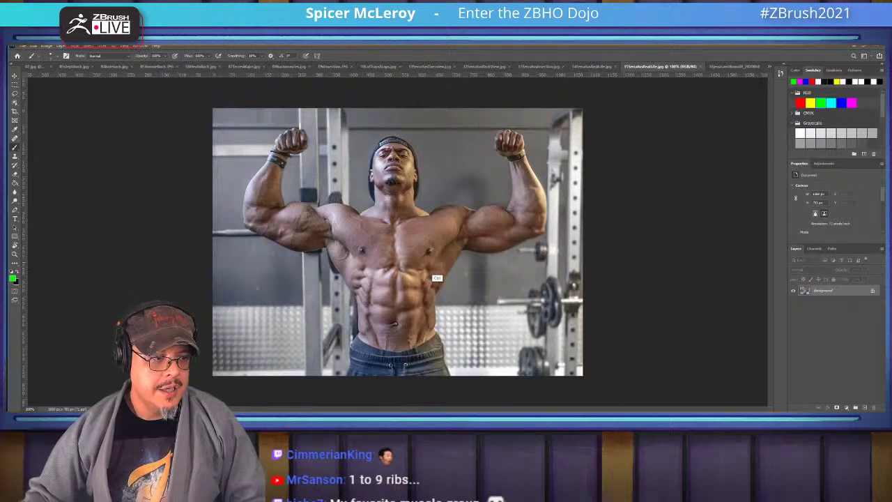
# Hatch green marks down the bodybuilder's right ribs and trace a long curve down the left ribcage
pyautogui.keyDown('alt'); pyautogui.scroll(4, 433, 282); pyautogui.keyUp('alt')
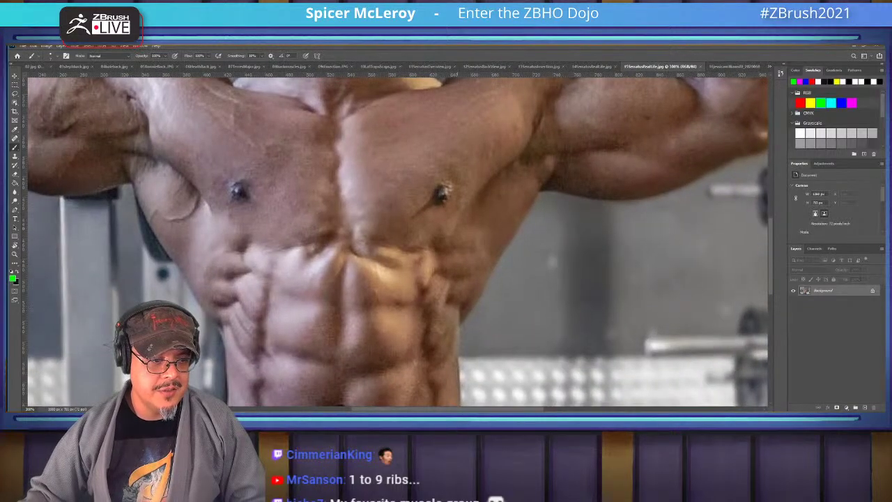
pyautogui.moveTo(444, 273); pyautogui.dragTo(547, 227)
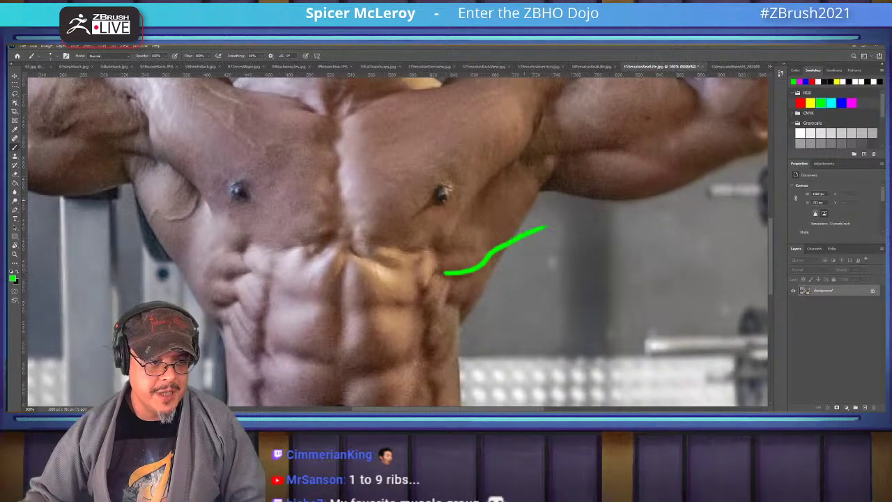
pyautogui.hotkey('ctrl', 'z')
pyautogui.moveTo(473, 226)
pyautogui.mouseDown()
pyautogui.moveTo(490, 216)
pyautogui.moveTo(485, 272)
pyautogui.mouseUp()
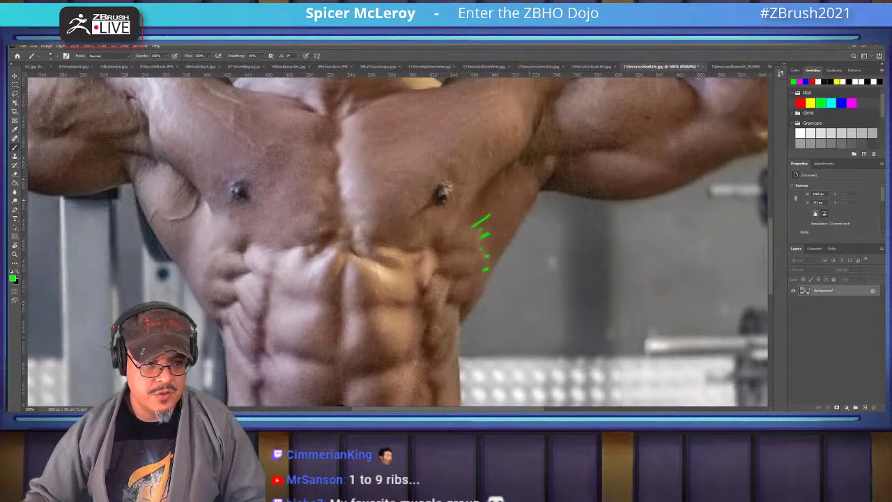
pyautogui.moveTo(480, 234)
pyautogui.mouseDown()
pyautogui.moveTo(496, 222)
pyautogui.moveTo(496, 253)
pyautogui.mouseUp()
pyautogui.moveTo(490, 281)
pyautogui.mouseDown()
pyautogui.moveTo(496, 271)
pyautogui.moveTo(597, 258)
pyautogui.moveTo(669, 266)
pyautogui.mouseUp()
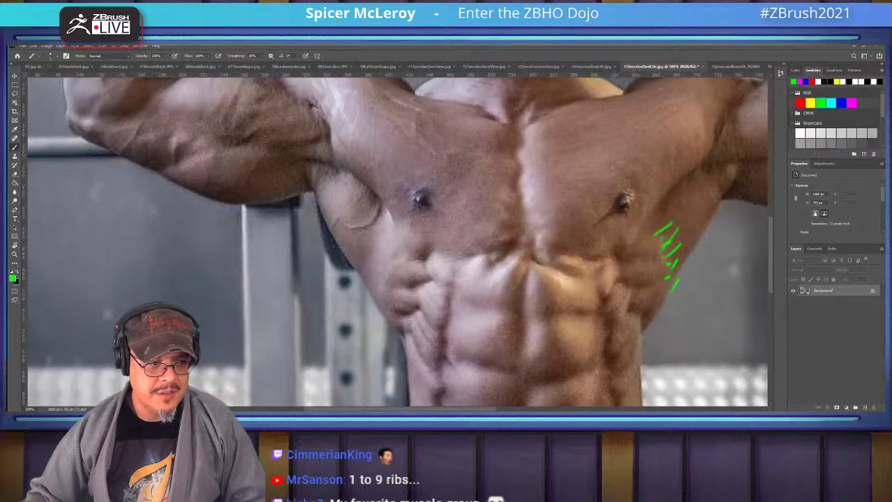
pyautogui.moveTo(389, 214)
pyautogui.mouseDown()
pyautogui.moveTo(370, 263)
pyautogui.moveTo(373, 297)
pyautogui.moveTo(404, 339)
pyautogui.mouseUp()
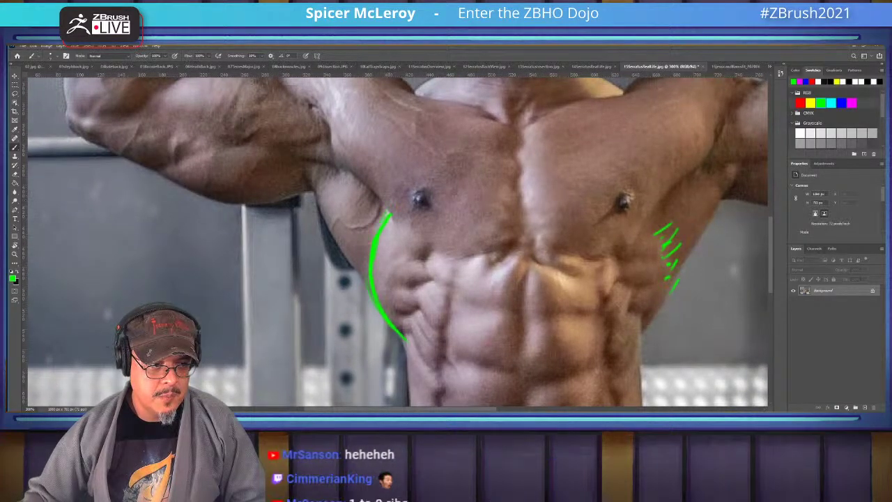
# Redraw the left side strokes from higher up toward the abdomen, undoing the extra ones
pyautogui.moveTo(382, 304)
pyautogui.mouseDown()
pyautogui.moveTo(369, 383)
pyautogui.moveTo(394, 318)
pyautogui.mouseUp()
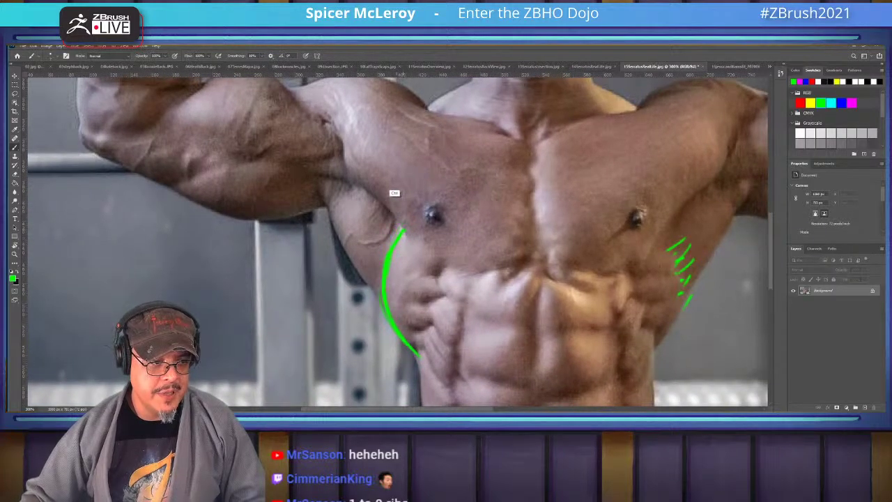
pyautogui.hotkey('ctrl', 'z')
pyautogui.hotkey('ctrl', 'z')
pyautogui.hotkey('ctrl', 'z')
pyautogui.hotkey('ctrl', 'z')
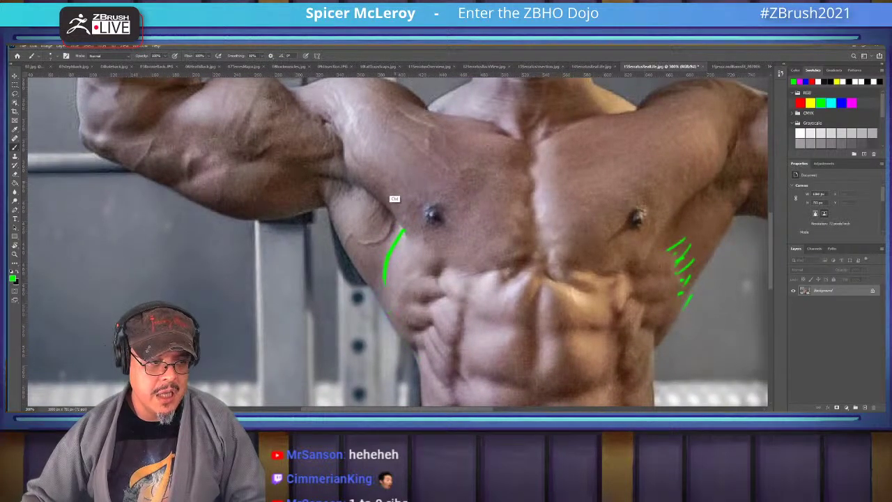
pyautogui.moveTo(354, 159)
pyautogui.mouseDown()
pyautogui.moveTo(361, 260)
pyautogui.moveTo(390, 322)
pyautogui.mouseUp()
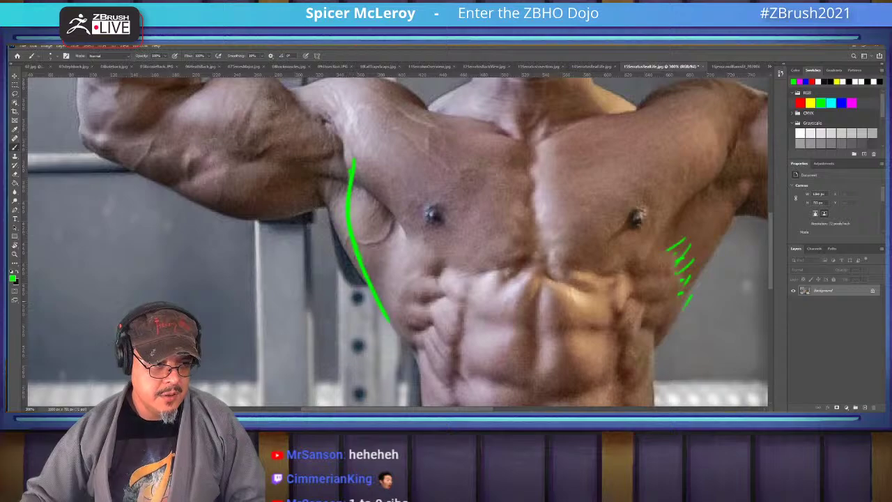
pyautogui.moveTo(355, 248); pyautogui.dragTo(417, 351)
pyautogui.moveTo(369, 268); pyautogui.dragTo(418, 349)
pyautogui.moveTo(380, 212); pyautogui.dragTo(370, 279)
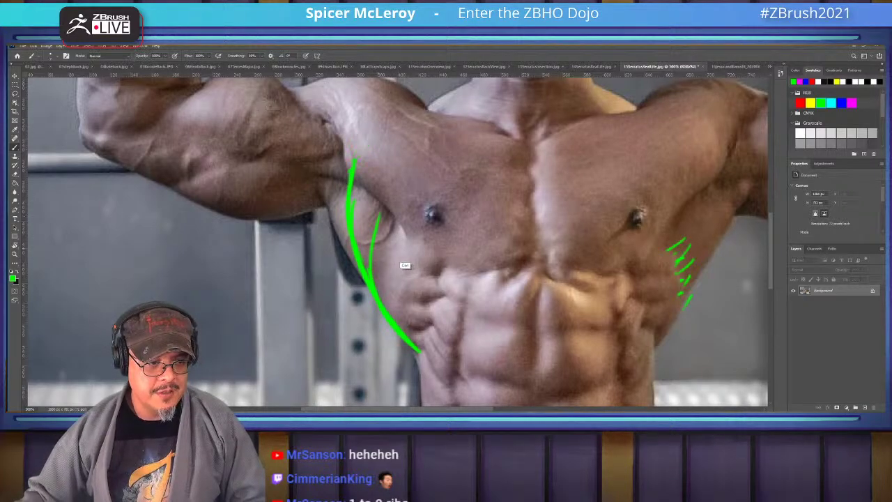
pyautogui.hotkey('ctrl', 'z')
pyautogui.hotkey('ctrl', 'z')
pyautogui.hotkey('ctrl', 'z')
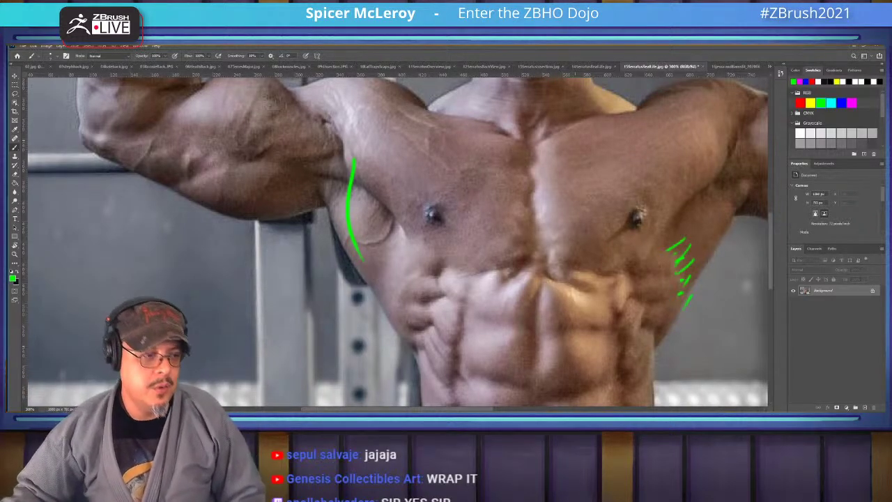
# Stroke the upper chest and trace green curves along the abs and the left pec and lat edge
pyautogui.moveTo(416, 148)
pyautogui.mouseDown()
pyautogui.moveTo(487, 117)
pyautogui.moveTo(507, 132)
pyautogui.moveTo(441, 159)
pyautogui.mouseUp()
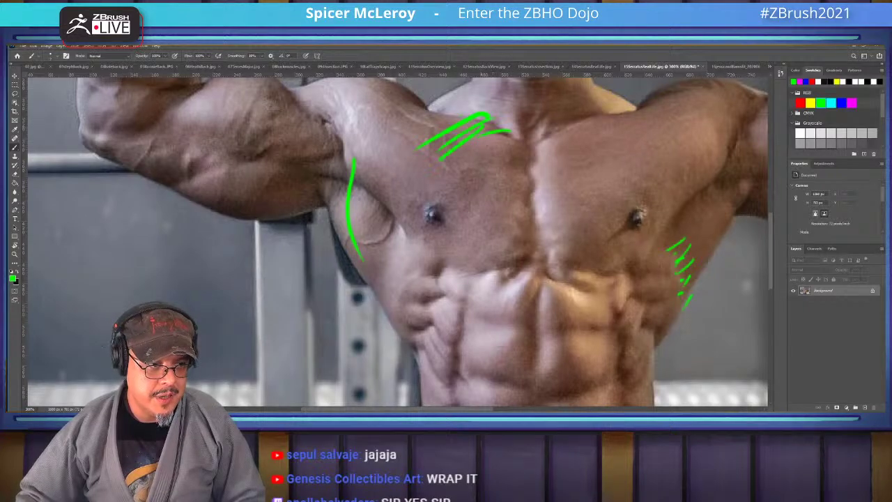
pyautogui.moveTo(491, 128)
pyautogui.mouseDown()
pyautogui.moveTo(423, 174)
pyautogui.moveTo(437, 200)
pyautogui.moveTo(416, 258)
pyautogui.moveTo(416, 303)
pyautogui.moveTo(457, 362)
pyautogui.mouseUp()
pyautogui.moveTo(547, 265)
pyautogui.mouseDown()
pyautogui.moveTo(501, 297)
pyautogui.moveTo(454, 362)
pyautogui.mouseUp()
pyautogui.moveTo(419, 322); pyautogui.dragTo(457, 358)
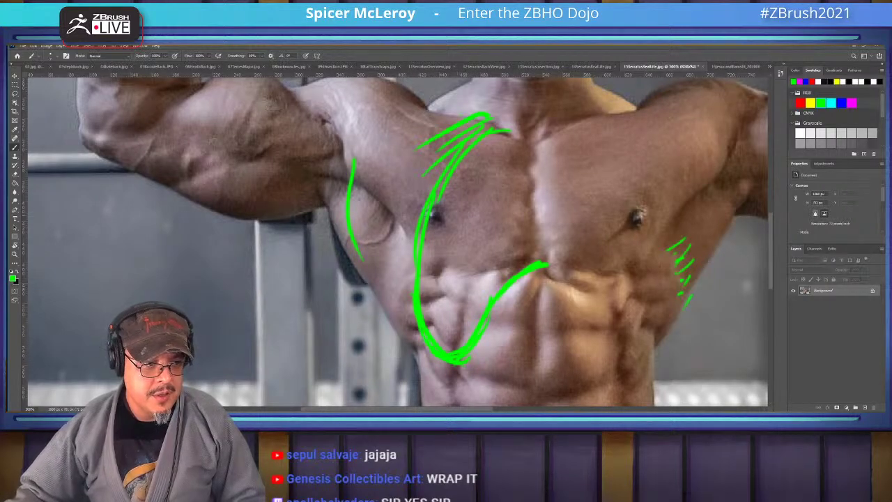
pyautogui.moveTo(401, 221)
pyautogui.mouseDown()
pyautogui.moveTo(384, 299)
pyautogui.moveTo(410, 352)
pyautogui.mouseUp()
pyautogui.moveTo(394, 310); pyautogui.dragTo(414, 356)
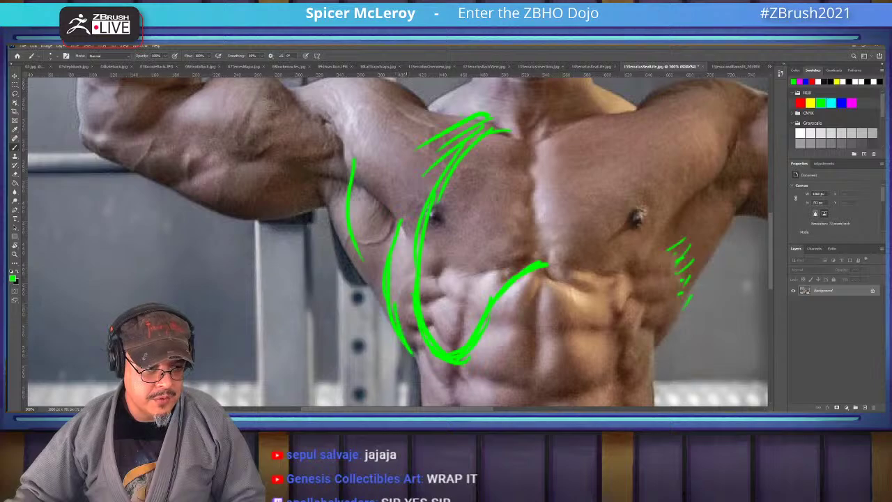
pyautogui.moveTo(390, 238)
pyautogui.mouseDown()
pyautogui.moveTo(399, 200)
pyautogui.moveTo(439, 150)
pyautogui.moveTo(468, 126)
pyautogui.moveTo(491, 124)
pyautogui.mouseUp()
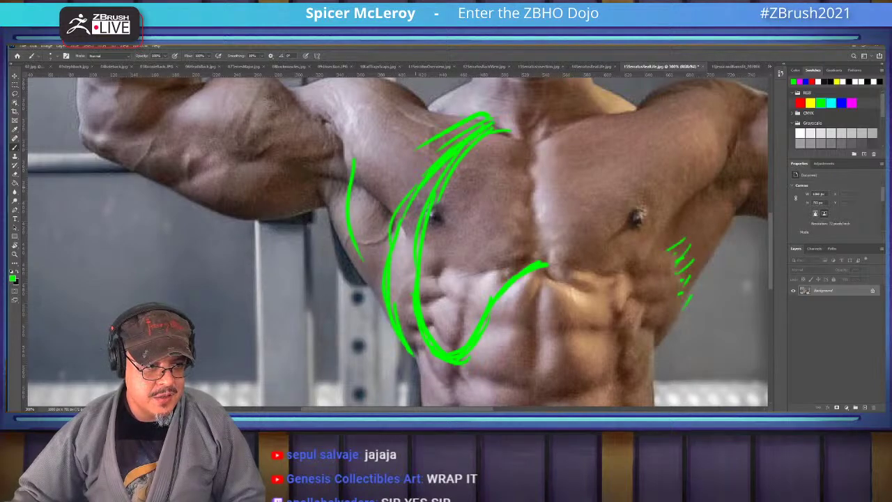
pyautogui.moveTo(412, 201); pyautogui.dragTo(402, 235)
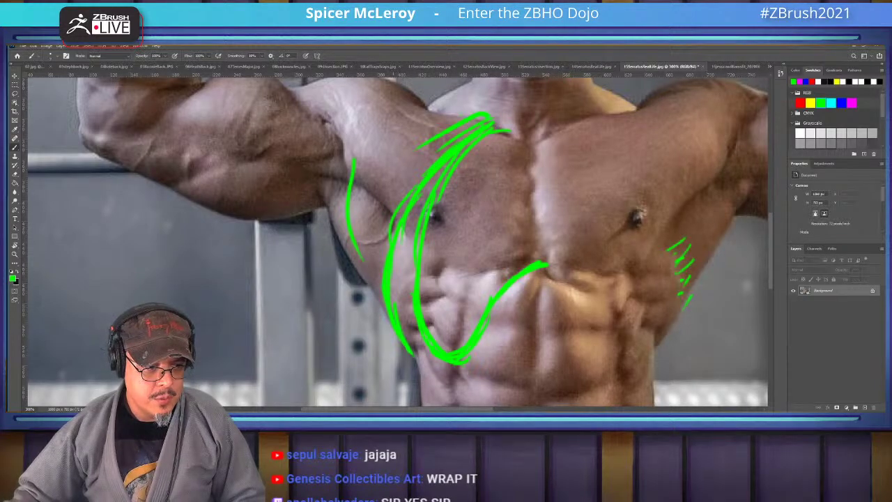
pyautogui.moveTo(404, 336); pyautogui.dragTo(418, 355)
# Outline the right pec edge, right lat and shoulder, then move to the back-view photo
pyautogui.moveTo(487, 244); pyautogui.dragTo(382, 196)
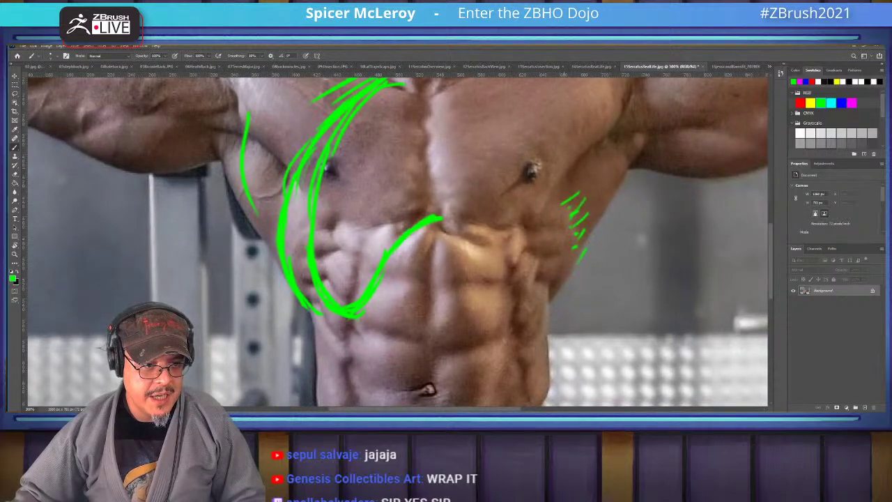
pyautogui.moveTo(553, 166); pyautogui.dragTo(571, 237)
pyautogui.moveTo(568, 192); pyautogui.dragTo(560, 270)
pyautogui.moveTo(547, 301); pyautogui.dragTo(568, 209)
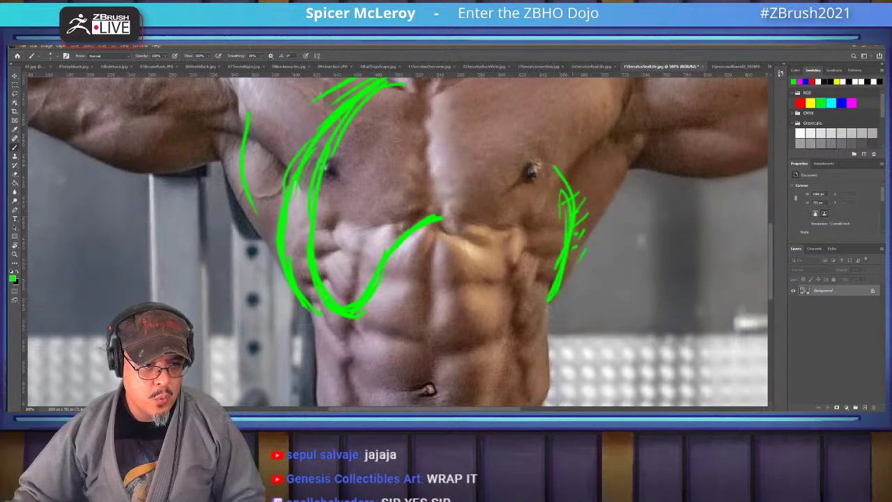
pyautogui.moveTo(526, 124)
pyautogui.mouseDown()
pyautogui.moveTo(568, 201)
pyautogui.moveTo(558, 174)
pyautogui.mouseUp()
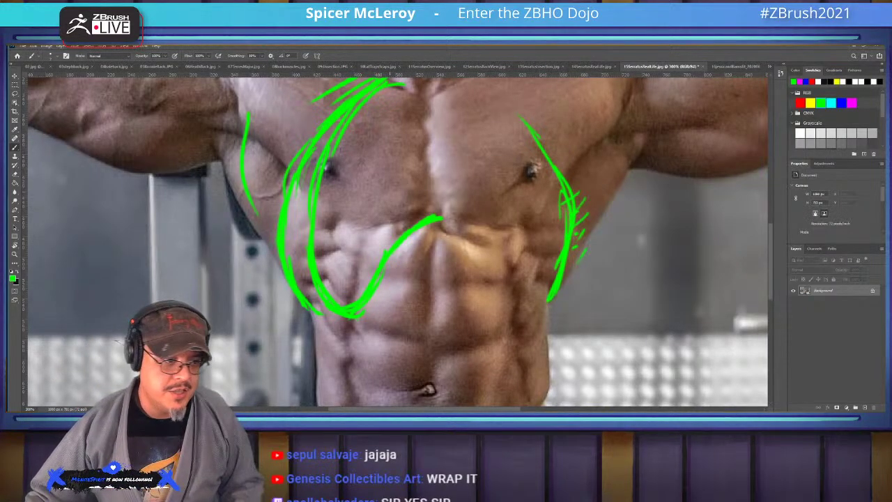
pyautogui.moveTo(418, 175); pyautogui.dragTo(439, 237)
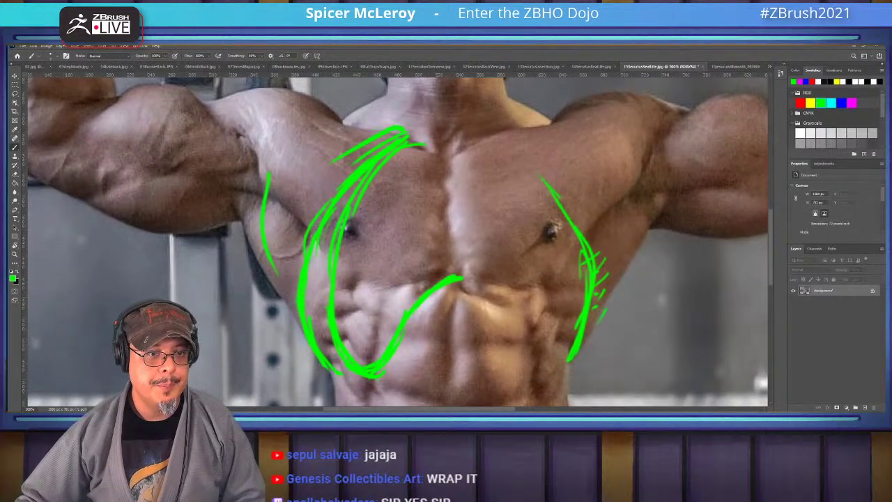
pyautogui.hotkey('ctrl', 'Tab')
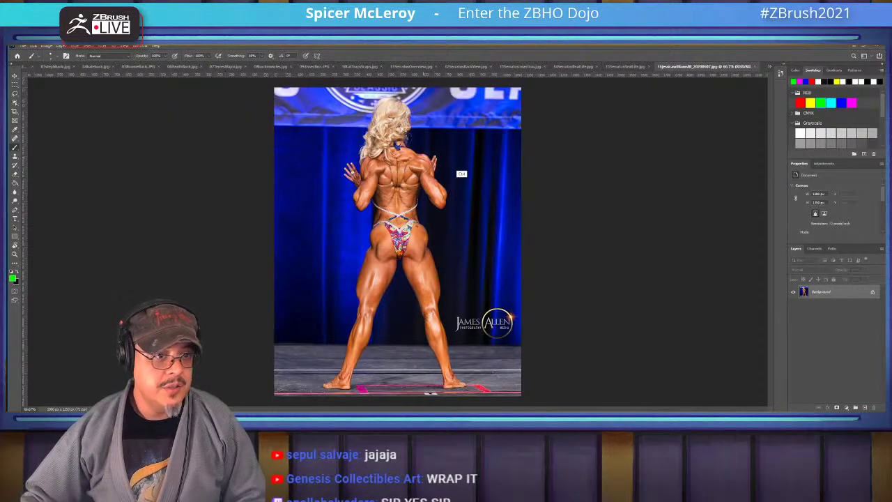
# Bring the upper back into view and circle the neck base and top of the shoulder
pyautogui.keyDown('ctrl'); pyautogui.scroll(3, 441, 173); pyautogui.keyUp('ctrl')
pyautogui.moveTo(367, 181); pyautogui.dragTo(491, 218)
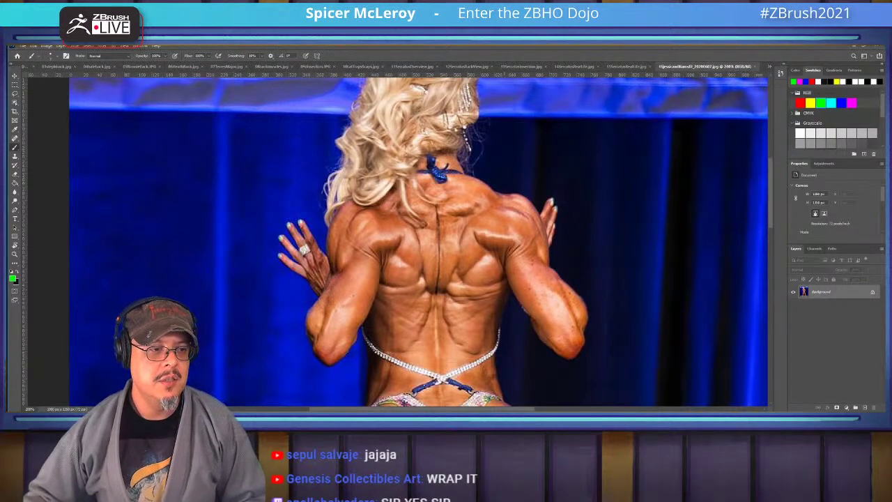
pyautogui.keyDown('alt'); pyautogui.scroll(2, 442, 215); pyautogui.keyUp('alt')
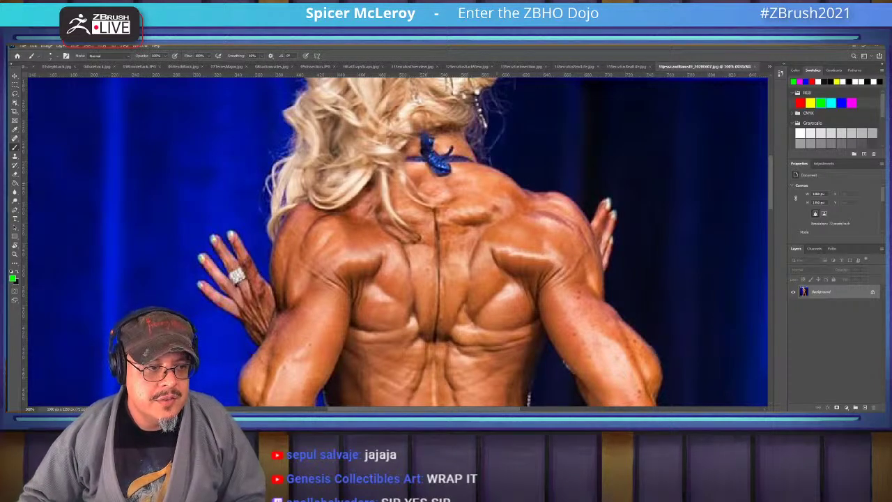
pyautogui.moveTo(420, 185); pyautogui.dragTo(438, 184)
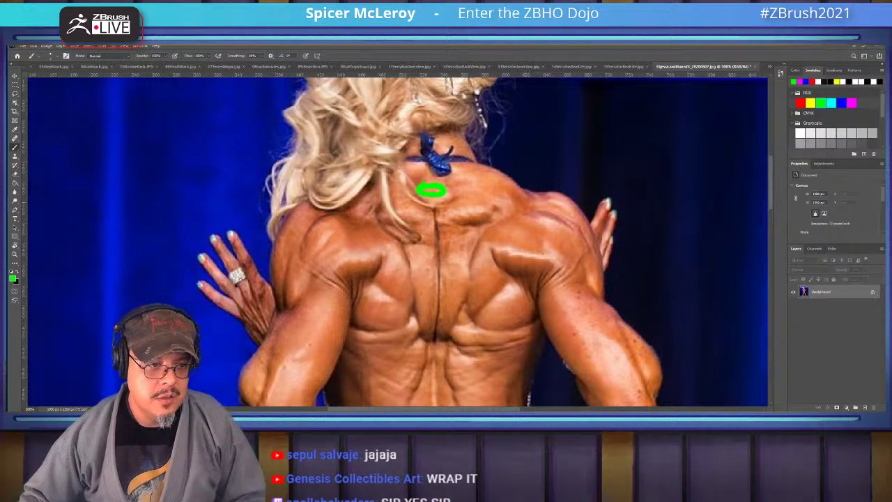
pyautogui.moveTo(528, 192)
pyautogui.mouseDown()
pyautogui.moveTo(524, 201)
pyautogui.moveTo(520, 194)
pyautogui.mouseUp()
# Outline the shoulder blade from the spine: its edge, lower tip and a diagonal across it
pyautogui.moveTo(472, 233); pyautogui.dragTo(539, 200)
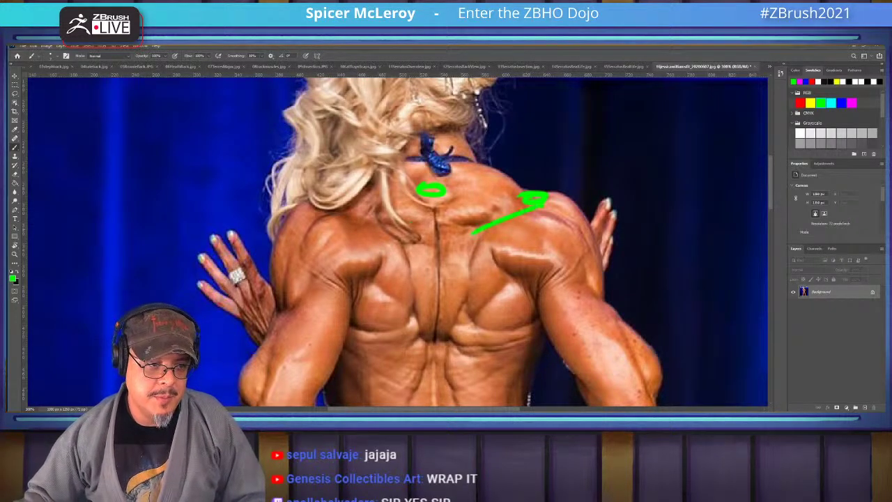
pyautogui.moveTo(480, 228)
pyautogui.mouseDown()
pyautogui.moveTo(462, 311)
pyautogui.moveTo(470, 319)
pyautogui.moveTo(489, 324)
pyautogui.moveTo(550, 311)
pyautogui.mouseUp()
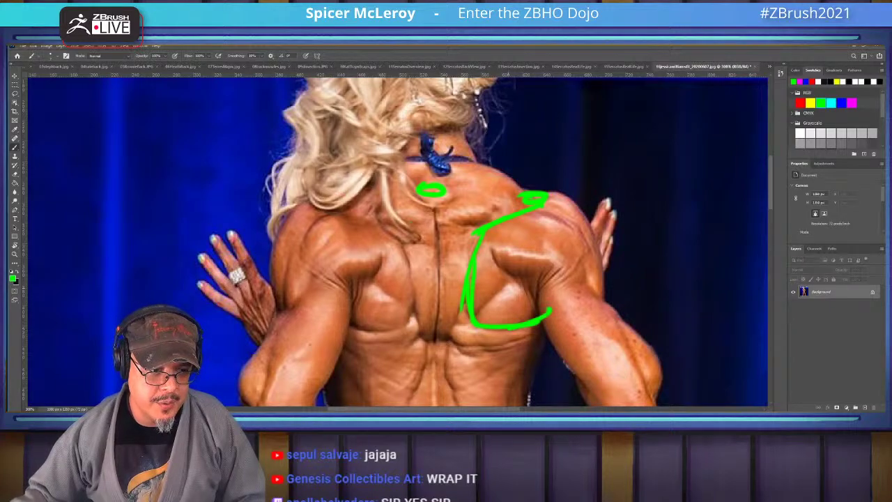
pyautogui.moveTo(476, 317)
pyautogui.mouseDown()
pyautogui.moveTo(515, 287)
pyautogui.moveTo(540, 315)
pyautogui.moveTo(515, 329)
pyautogui.mouseUp()
pyautogui.moveTo(531, 202)
pyautogui.mouseDown()
pyautogui.moveTo(545, 222)
pyautogui.moveTo(493, 311)
pyautogui.moveTo(491, 288)
pyautogui.moveTo(552, 224)
pyautogui.mouseUp()
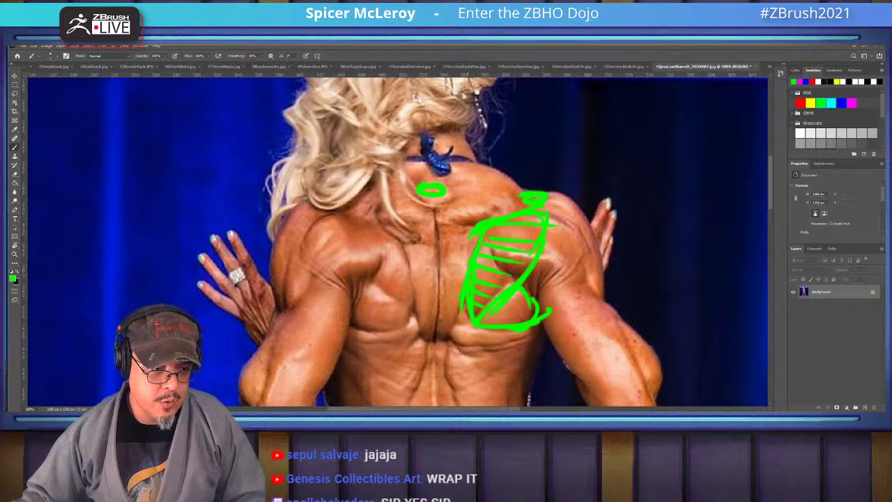
# Trace the spine and outer back edge down to the waist, plus the neck muscle toward the skull
pyautogui.moveTo(462, 289); pyautogui.dragTo(435, 364)
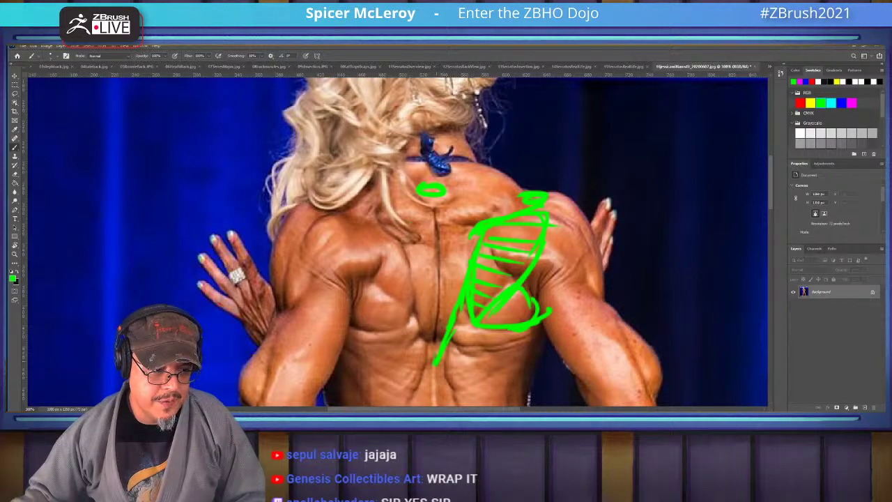
pyautogui.moveTo(439, 328); pyautogui.dragTo(433, 348)
pyautogui.moveTo(437, 274); pyautogui.dragTo(440, 333)
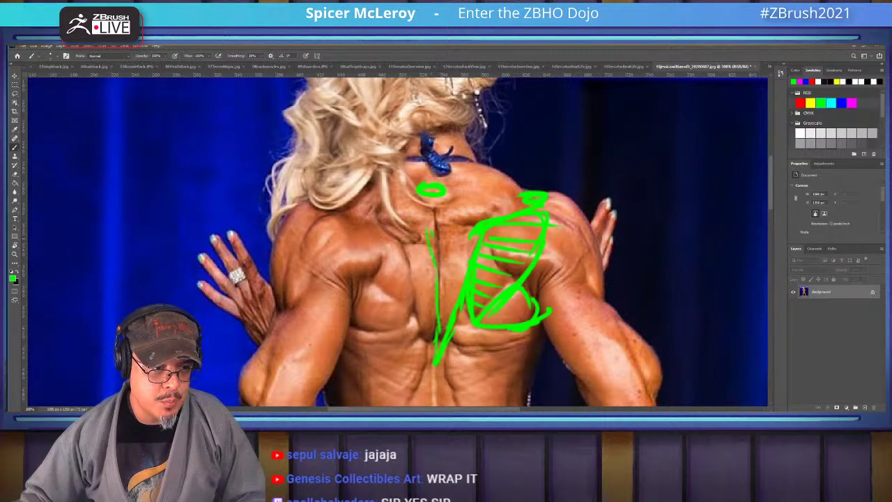
pyautogui.moveTo(456, 202)
pyautogui.mouseDown()
pyautogui.moveTo(415, 122)
pyautogui.moveTo(450, 132)
pyautogui.moveTo(472, 161)
pyautogui.moveTo(503, 172)
pyautogui.moveTo(521, 190)
pyautogui.mouseUp()
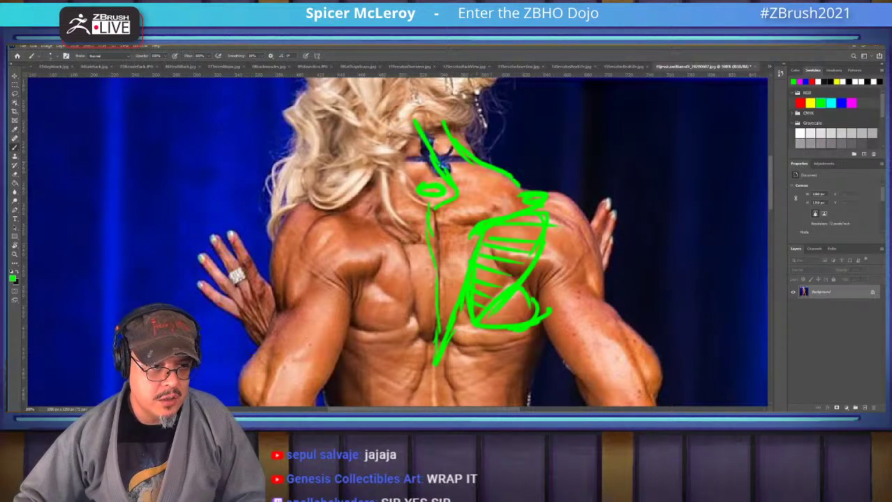
pyautogui.scroll(-4, 397, 240)
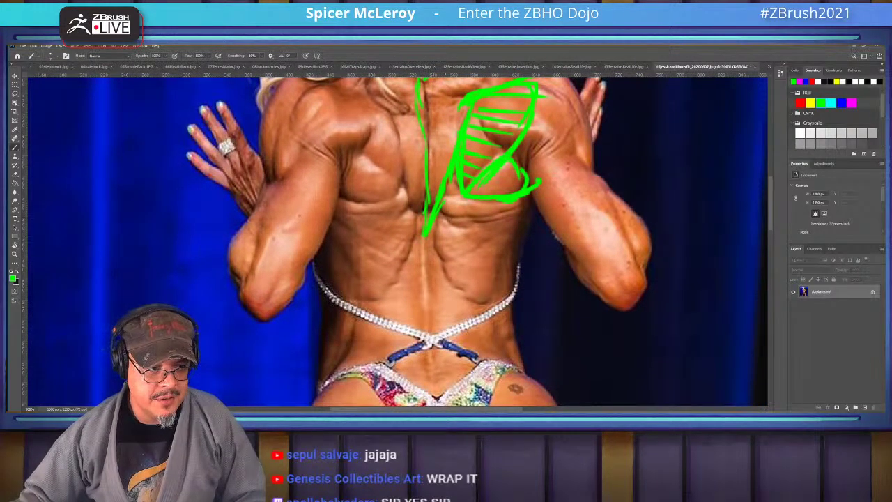
pyautogui.moveTo(435, 210)
pyautogui.mouseDown()
pyautogui.moveTo(443, 269)
pyautogui.moveTo(436, 253)
pyautogui.moveTo(460, 287)
pyautogui.moveTo(489, 300)
pyautogui.mouseUp()
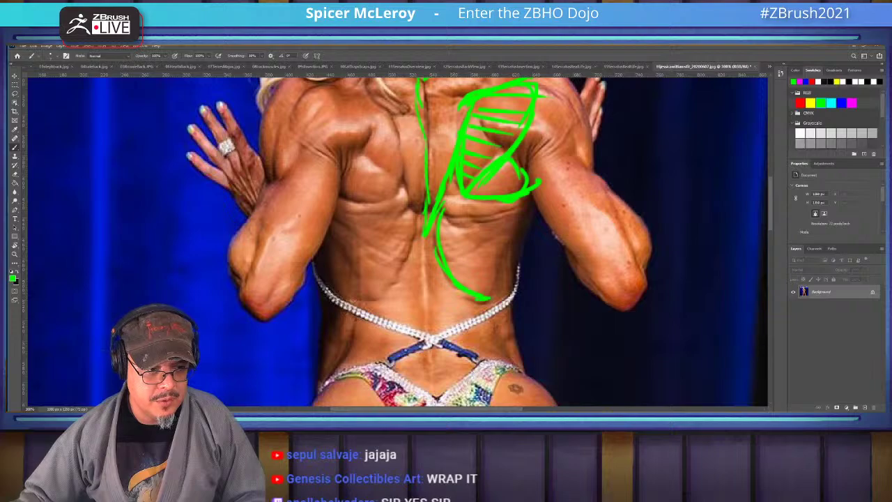
pyautogui.moveTo(532, 189); pyautogui.dragTo(491, 296)
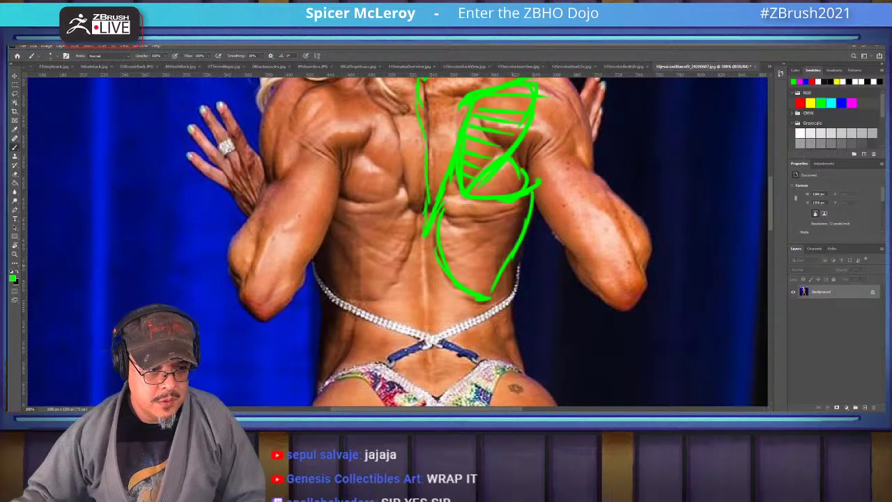
pyautogui.moveTo(517, 262)
pyautogui.mouseDown()
pyautogui.moveTo(484, 333)
pyautogui.moveTo(493, 363)
pyautogui.mouseUp()
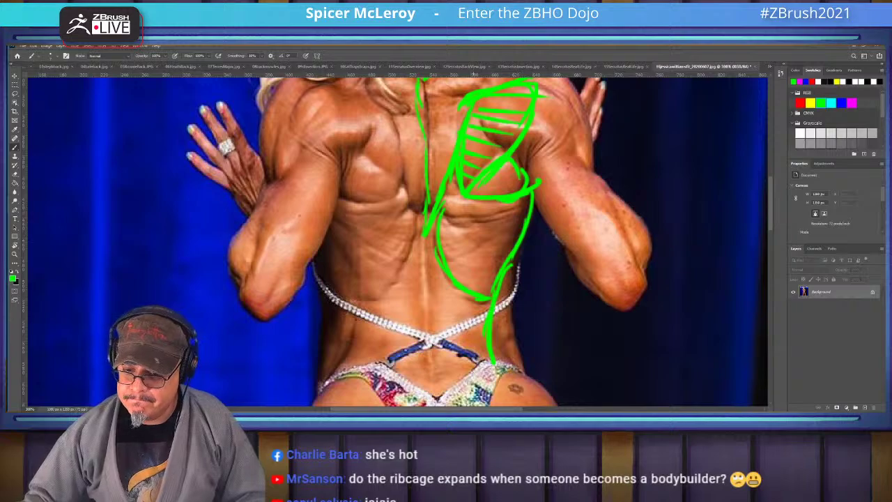
# Sketch the shoulder blade muscle and outer edge, then hatch the upper back and ribcage side
pyautogui.scroll(3, 397, 240)
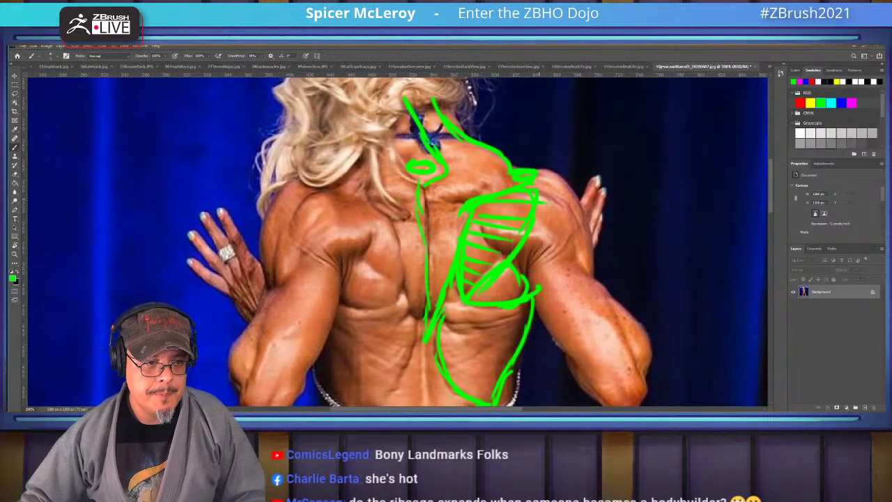
pyautogui.moveTo(491, 240); pyautogui.dragTo(576, 260)
pyautogui.moveTo(549, 193); pyautogui.dragTo(576, 248)
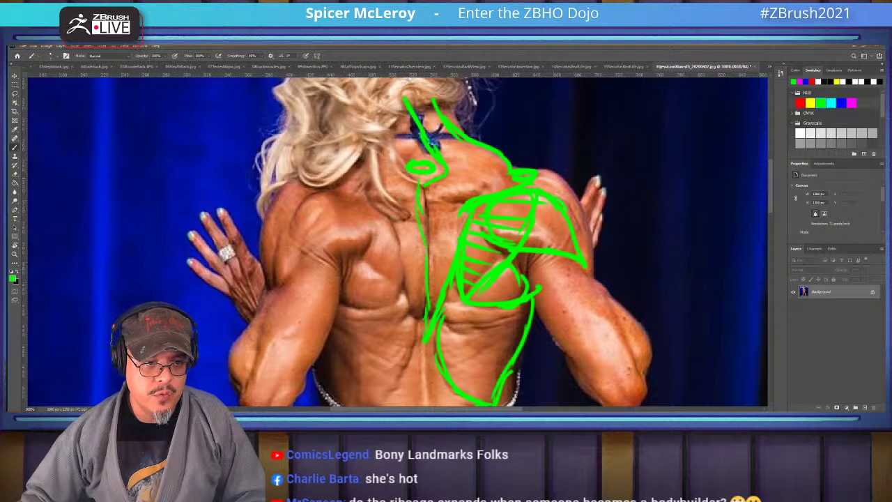
pyautogui.moveTo(532, 170); pyautogui.dragTo(575, 182)
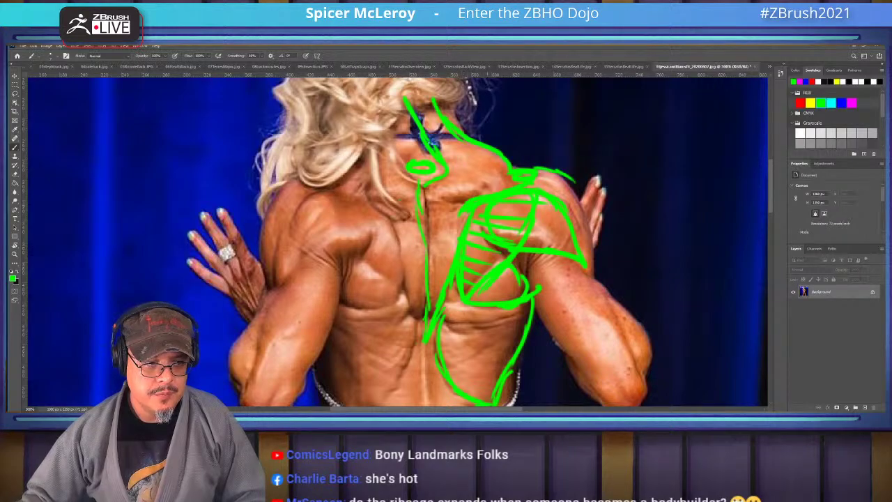
pyautogui.moveTo(421, 184)
pyautogui.mouseDown()
pyautogui.moveTo(465, 199)
pyautogui.moveTo(430, 198)
pyautogui.moveTo(457, 231)
pyautogui.mouseUp()
pyautogui.moveTo(429, 228)
pyautogui.mouseDown()
pyautogui.moveTo(456, 248)
pyautogui.moveTo(443, 287)
pyautogui.moveTo(466, 308)
pyautogui.mouseUp()
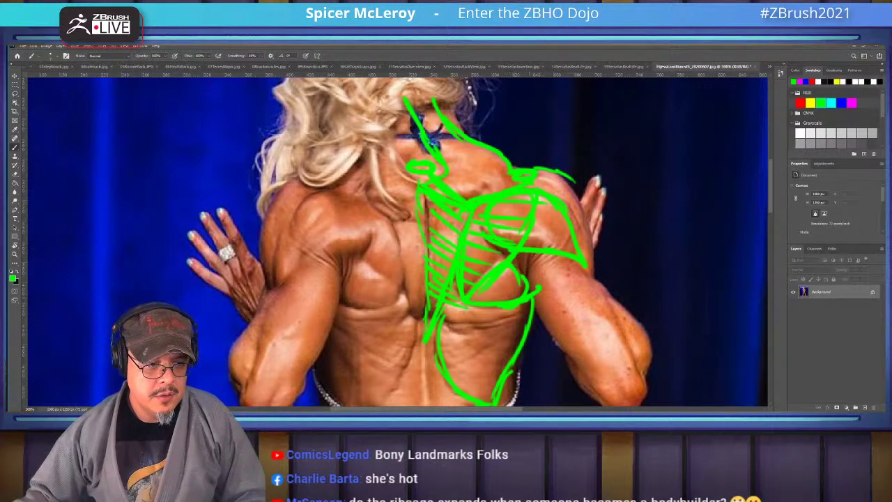
pyautogui.scroll(5, 397, 240)
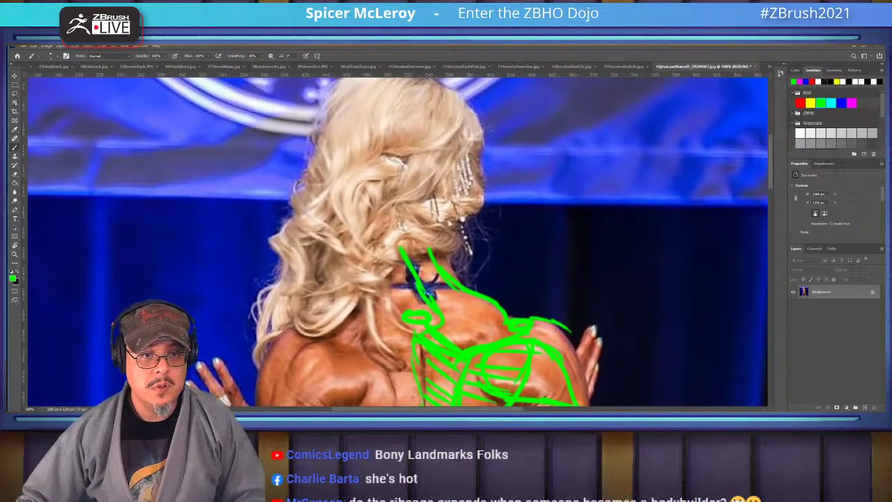
# Switch to the arms-raised back-pose photo and zoom in on the upper back
pyautogui.click(770, 67)
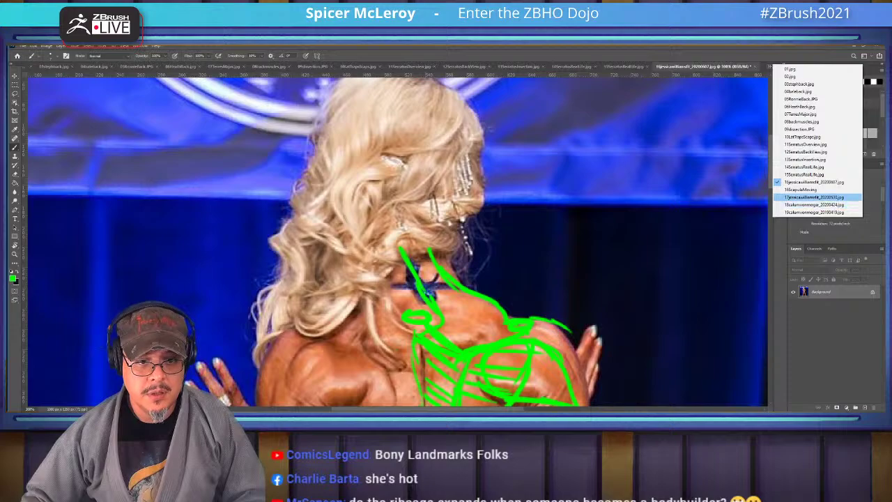
pyautogui.click(813, 197)
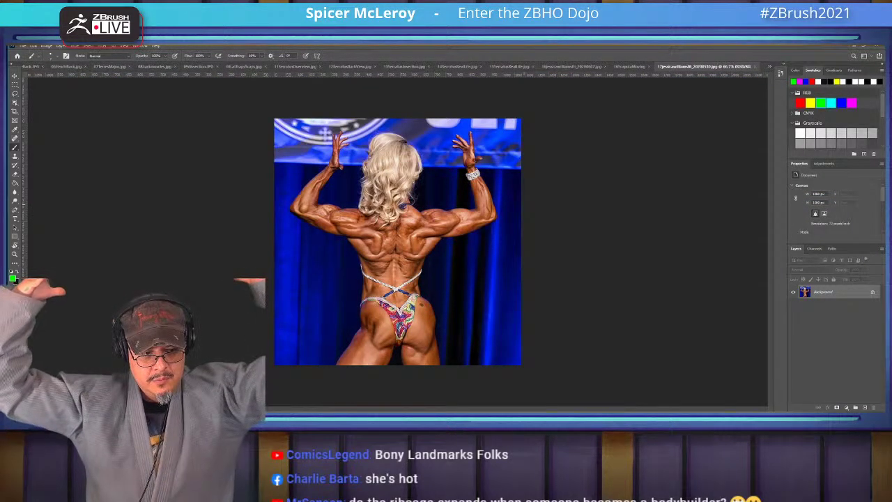
pyautogui.keyDown('ctrl'); pyautogui.click(407, 245); pyautogui.keyUp('ctrl')
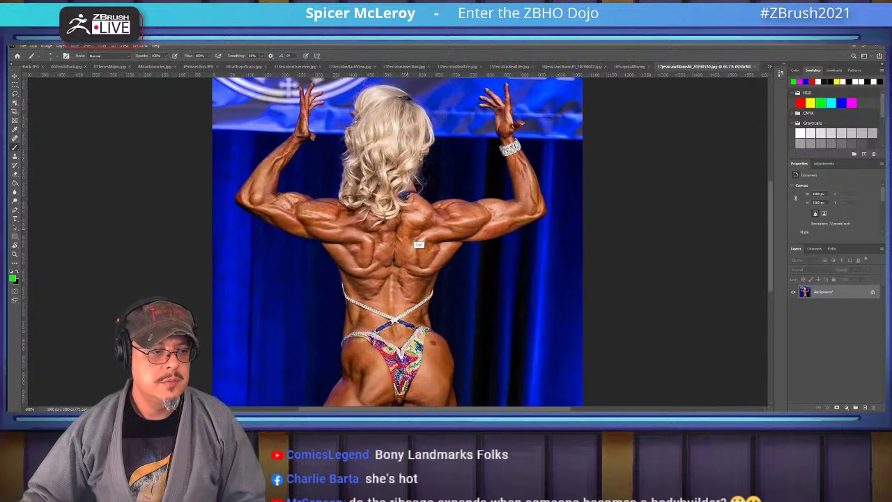
pyautogui.keyDown('ctrl'); pyautogui.click(419, 245); pyautogui.keyUp('ctrl')
pyautogui.moveTo(435, 218); pyautogui.dragTo(441, 243)
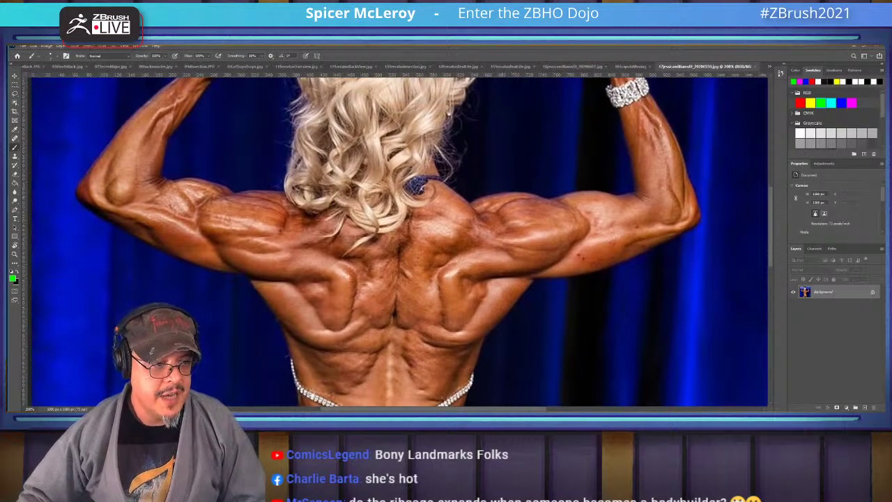
# Mark the neck base and skull level, then hatch and outline the shoulder blade in green
pyautogui.moveTo(406, 184)
pyautogui.mouseDown()
pyautogui.moveTo(394, 209)
pyautogui.moveTo(409, 193)
pyautogui.mouseUp()
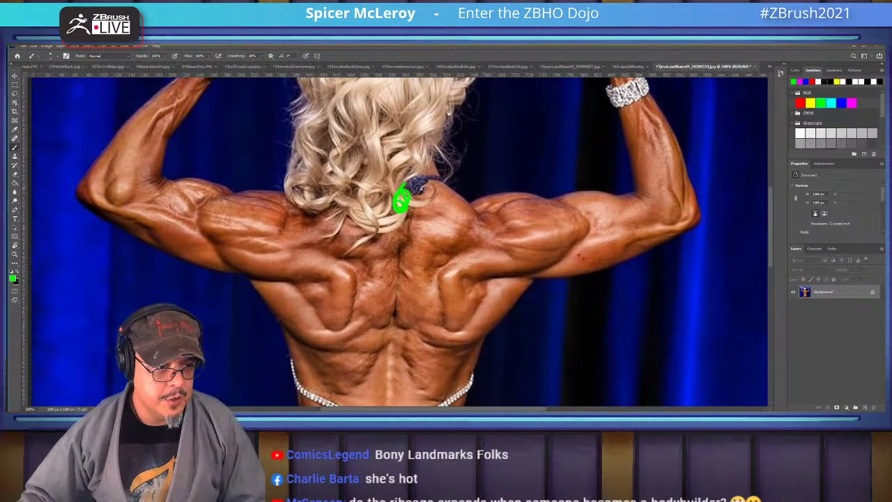
pyautogui.moveTo(408, 115)
pyautogui.mouseDown()
pyautogui.moveTo(385, 115)
pyautogui.moveTo(423, 115)
pyautogui.moveTo(446, 182)
pyautogui.moveTo(479, 217)
pyautogui.moveTo(493, 211)
pyautogui.moveTo(503, 230)
pyautogui.moveTo(435, 273)
pyautogui.moveTo(446, 327)
pyautogui.mouseUp()
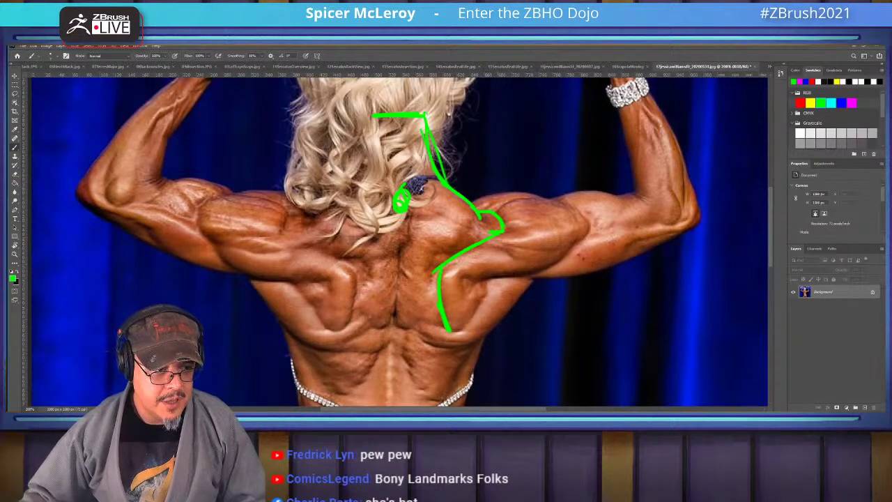
pyautogui.moveTo(453, 248)
pyautogui.mouseDown()
pyautogui.moveTo(482, 239)
pyautogui.moveTo(421, 292)
pyautogui.moveTo(443, 262)
pyautogui.moveTo(436, 266)
pyautogui.moveTo(394, 350)
pyautogui.moveTo(403, 221)
pyautogui.moveTo(446, 257)
pyautogui.moveTo(418, 296)
pyautogui.moveTo(441, 318)
pyautogui.moveTo(438, 325)
pyautogui.moveTo(389, 209)
pyautogui.mouseUp()
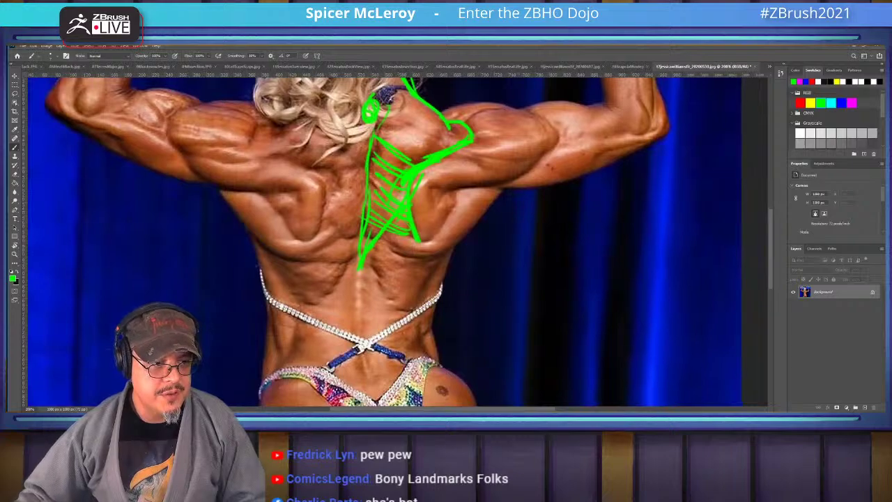
pyautogui.moveTo(459, 195); pyautogui.dragTo(437, 233)
pyautogui.moveTo(464, 191); pyautogui.dragTo(426, 243)
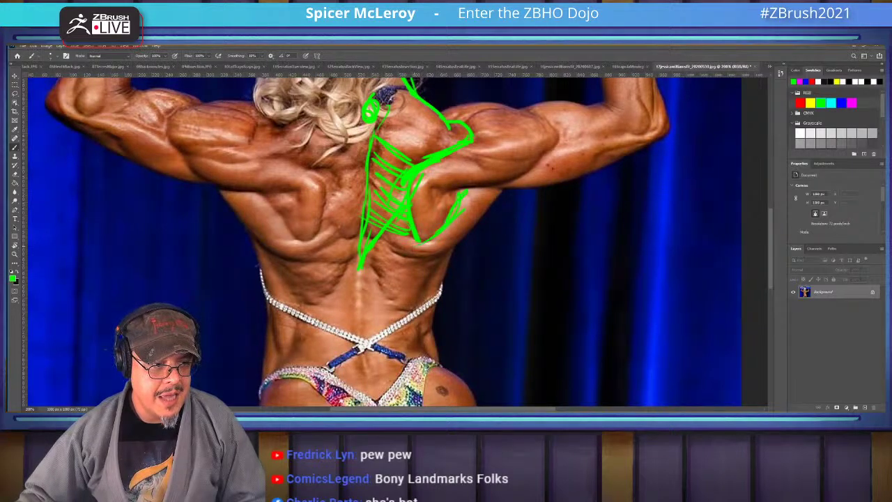
pyautogui.moveTo(450, 209); pyautogui.dragTo(410, 249)
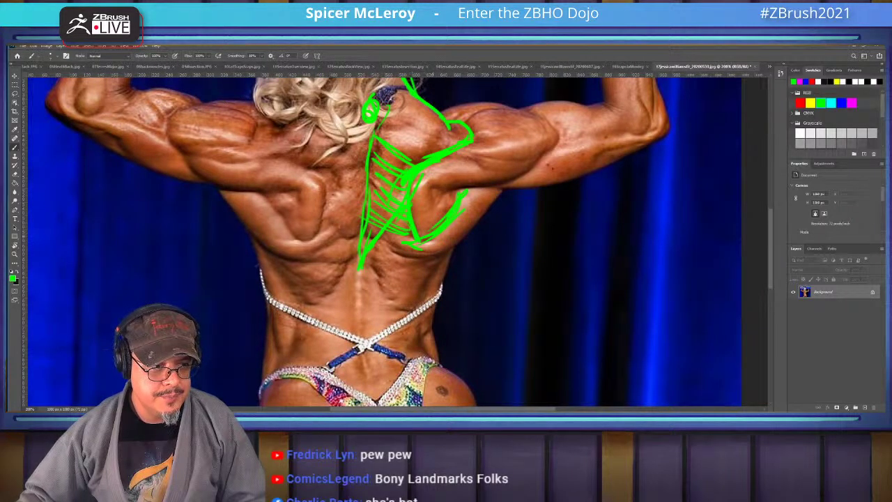
pyautogui.moveTo(468, 189)
pyautogui.mouseDown()
pyautogui.moveTo(496, 191)
pyautogui.moveTo(492, 212)
pyautogui.moveTo(443, 260)
pyautogui.moveTo(410, 341)
pyautogui.moveTo(408, 372)
pyautogui.mouseUp()
# Extend the back outline down to the waist and hatch across the lower-back ribs
pyautogui.moveTo(371, 248)
pyautogui.mouseDown()
pyautogui.moveTo(418, 313)
pyautogui.moveTo(382, 281)
pyautogui.moveTo(409, 276)
pyautogui.moveTo(376, 262)
pyautogui.moveTo(430, 249)
pyautogui.mouseUp()
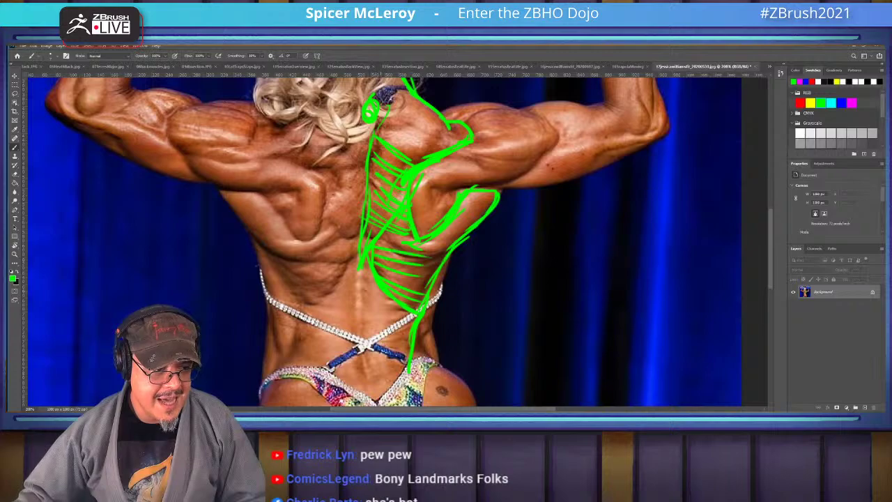
pyautogui.moveTo(374, 279)
pyautogui.mouseDown()
pyautogui.moveTo(353, 293)
pyautogui.moveTo(342, 344)
pyautogui.moveTo(380, 396)
pyautogui.mouseUp()
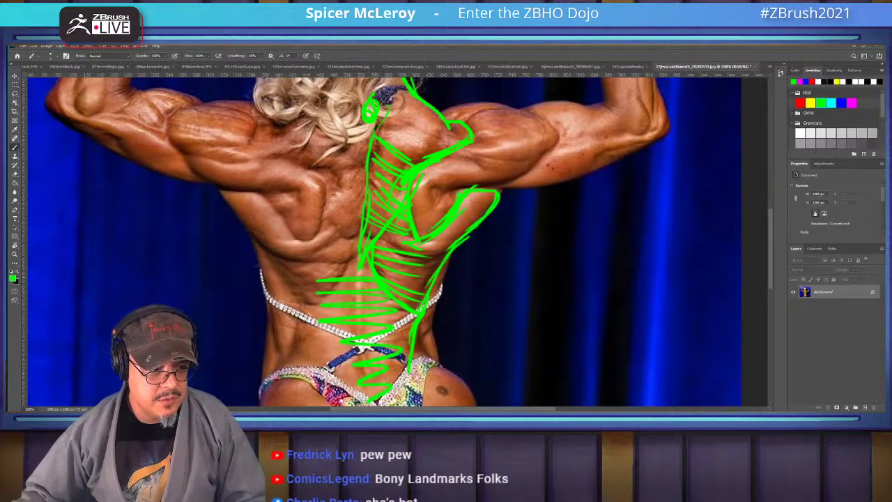
pyautogui.keyDown('alt'); pyautogui.scroll(-2, 397, 240); pyautogui.keyUp('alt')
pyautogui.keyDown('alt'); pyautogui.scroll(2, 397, 240); pyautogui.keyUp('alt')
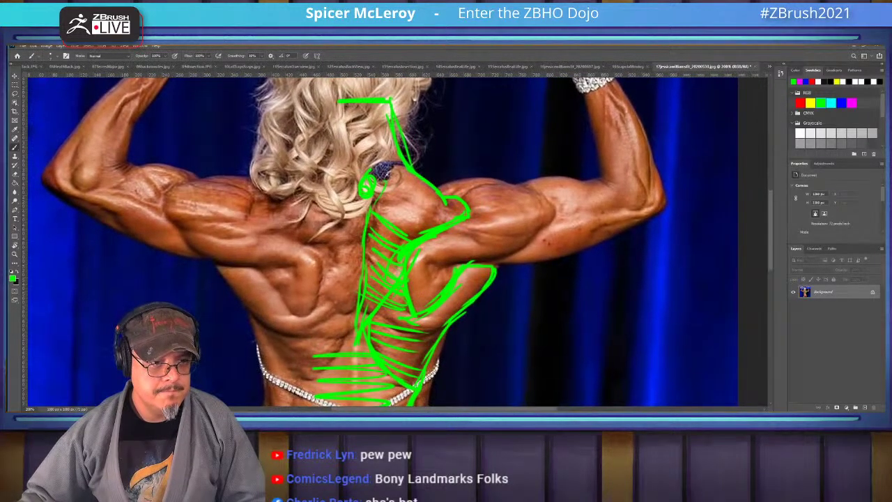
pyautogui.click(770, 66)
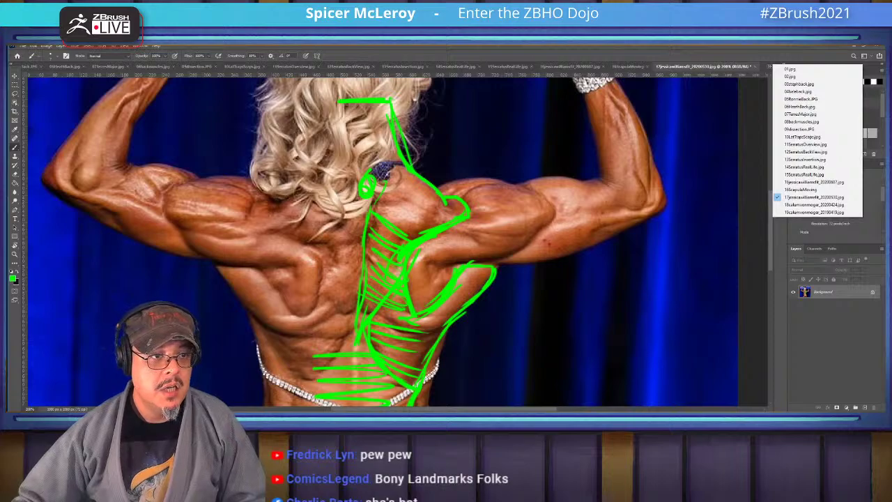
pyautogui.press('Escape')
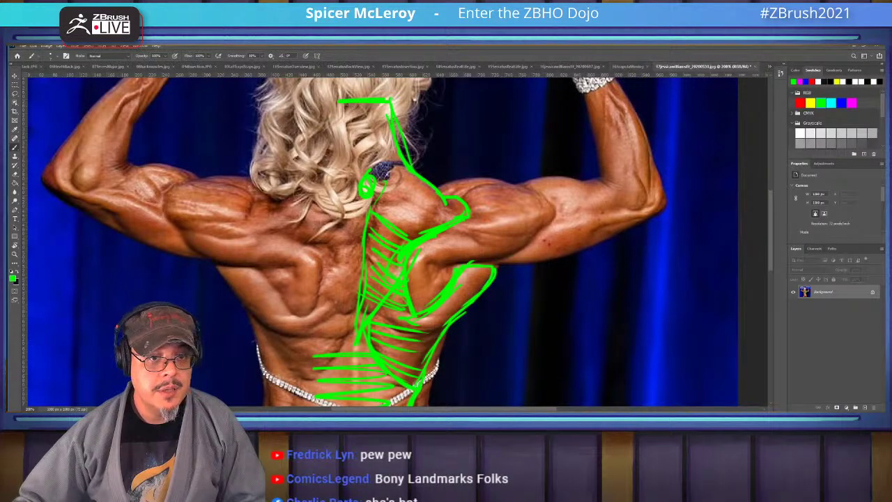
# Switch to the back-flex photo, zoom in and outline the rear shoulder down the back
pyautogui.click(770, 66)
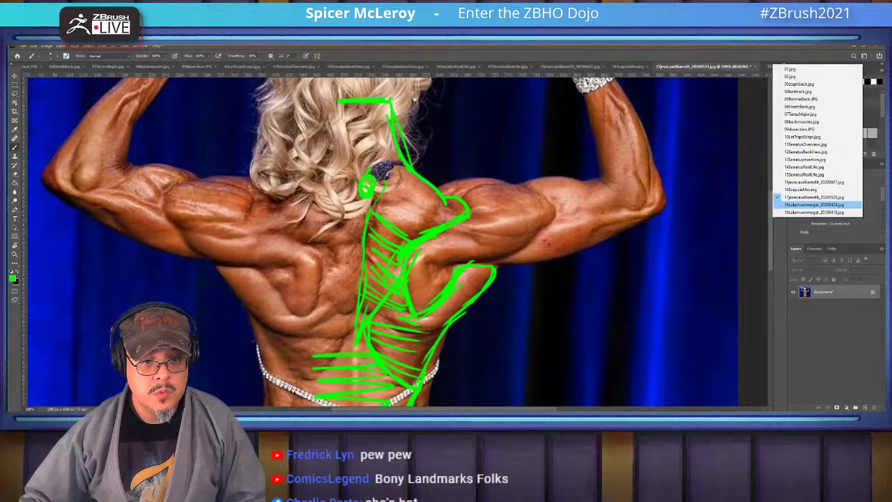
pyautogui.click(814, 204)
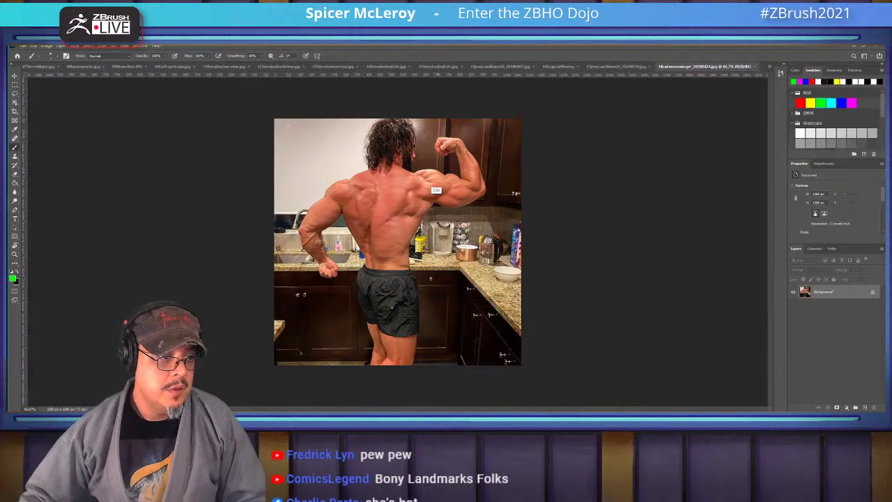
pyautogui.hotkey('ctrl', '+')
pyautogui.hotkey('ctrl', '+')
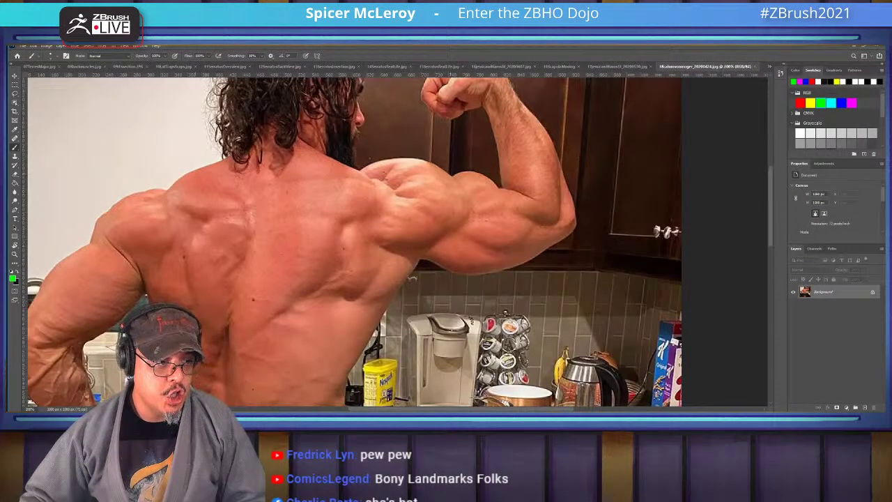
pyautogui.moveTo(379, 179); pyautogui.dragTo(398, 192)
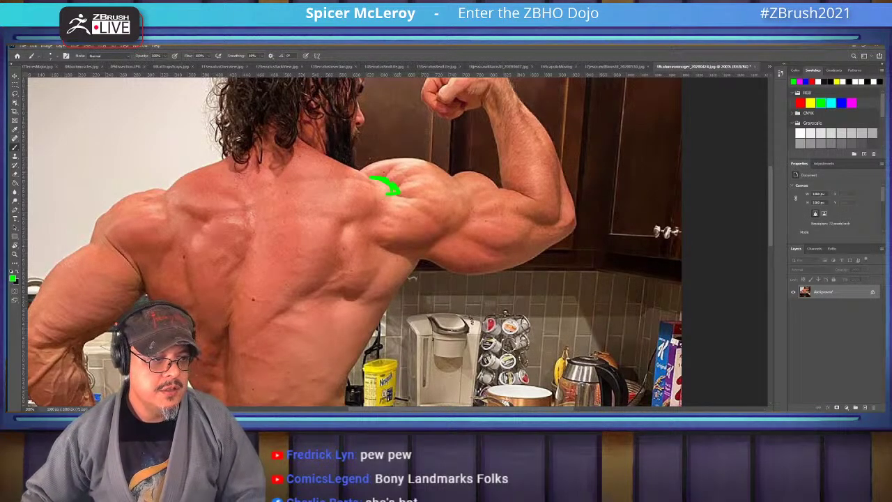
pyautogui.moveTo(398, 192)
pyautogui.mouseDown()
pyautogui.moveTo(345, 228)
pyautogui.moveTo(344, 301)
pyautogui.moveTo(403, 286)
pyautogui.moveTo(428, 256)
pyautogui.moveTo(496, 274)
pyautogui.moveTo(542, 256)
pyautogui.mouseUp()
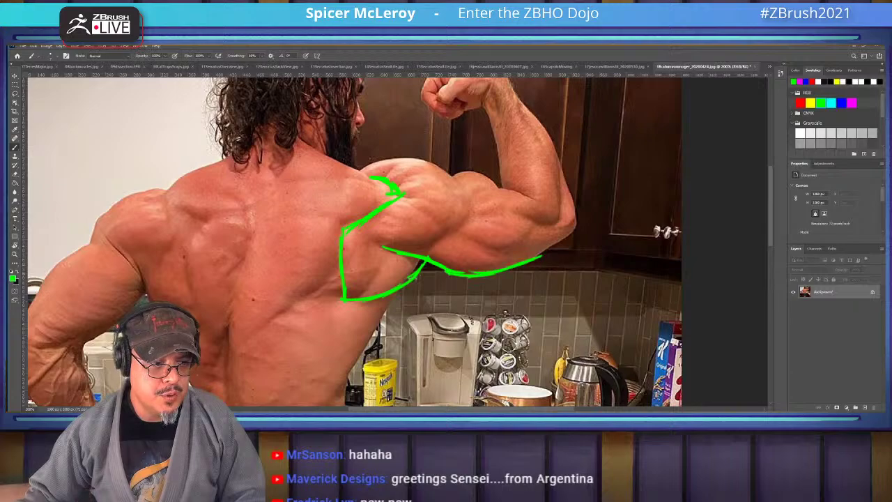
# Outline the upper arm's lower edge, the lat to the waist, and the neck from the shoulder tip
pyautogui.moveTo(422, 259)
pyautogui.mouseDown()
pyautogui.moveTo(369, 304)
pyautogui.moveTo(401, 245)
pyautogui.mouseUp()
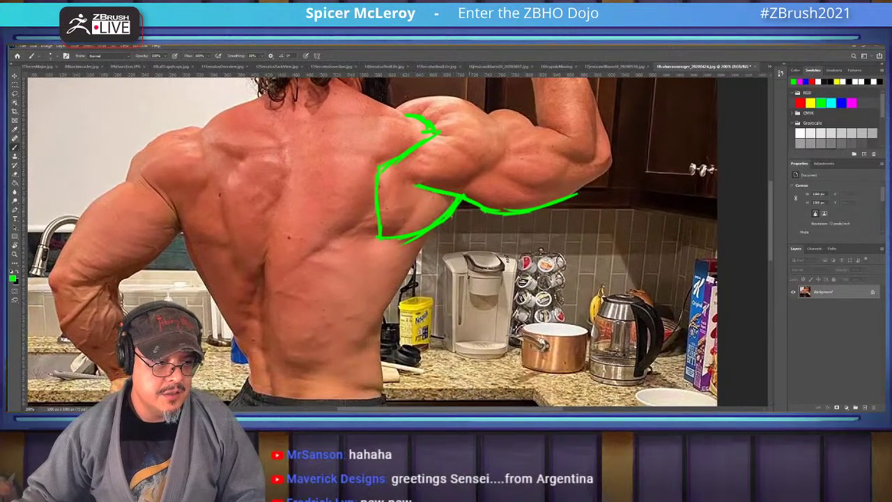
pyautogui.moveTo(461, 200)
pyautogui.mouseDown()
pyautogui.moveTo(315, 379)
pyautogui.moveTo(329, 310)
pyautogui.moveTo(400, 318)
pyautogui.mouseUp()
pyautogui.moveTo(315, 326); pyautogui.dragTo(298, 346)
pyautogui.moveTo(418, 244); pyautogui.dragTo(425, 363)
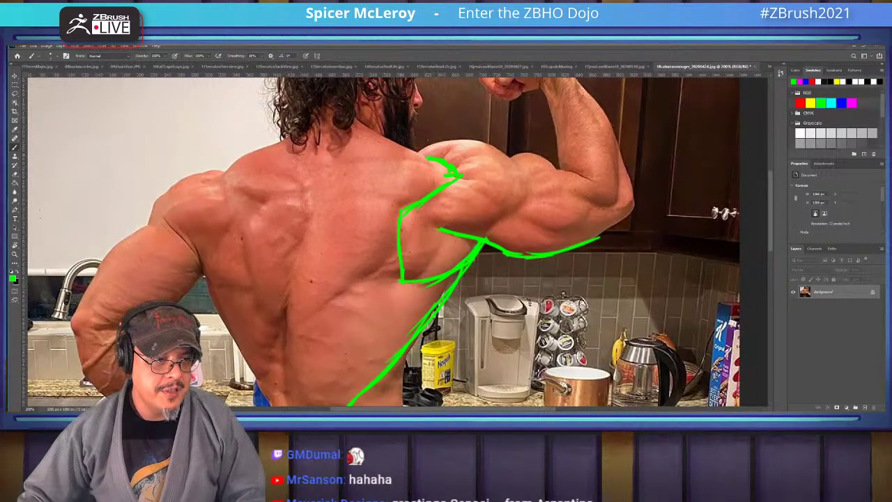
pyautogui.moveTo(446, 166)
pyautogui.mouseDown()
pyautogui.moveTo(379, 135)
pyautogui.moveTo(340, 91)
pyautogui.moveTo(361, 172)
pyautogui.moveTo(381, 130)
pyautogui.mouseUp()
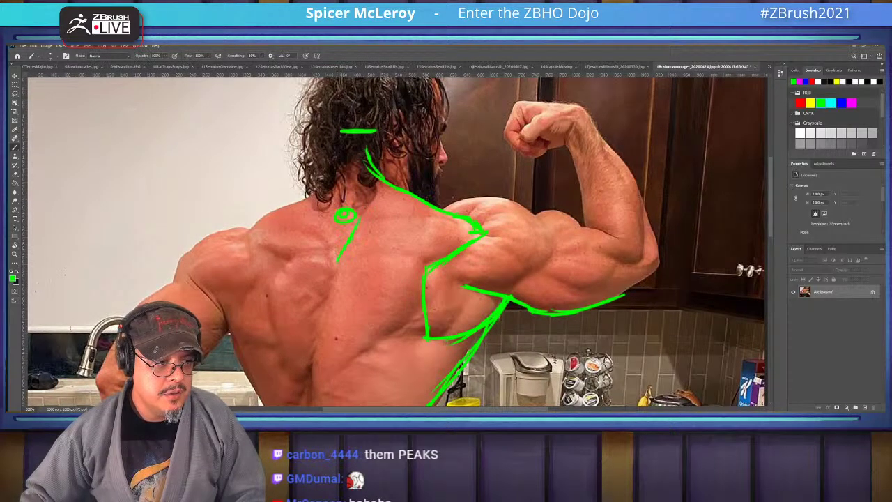
pyautogui.moveTo(362, 214); pyautogui.dragTo(353, 133)
pyautogui.moveTo(418, 279)
pyautogui.mouseDown()
pyautogui.moveTo(426, 181)
pyautogui.moveTo(387, 244)
pyautogui.moveTo(317, 310)
pyautogui.mouseUp()
# Check the brush size and hatch the mid-back between the outline lines
pyautogui.moveTo(418, 244); pyautogui.dragTo(412, 203)
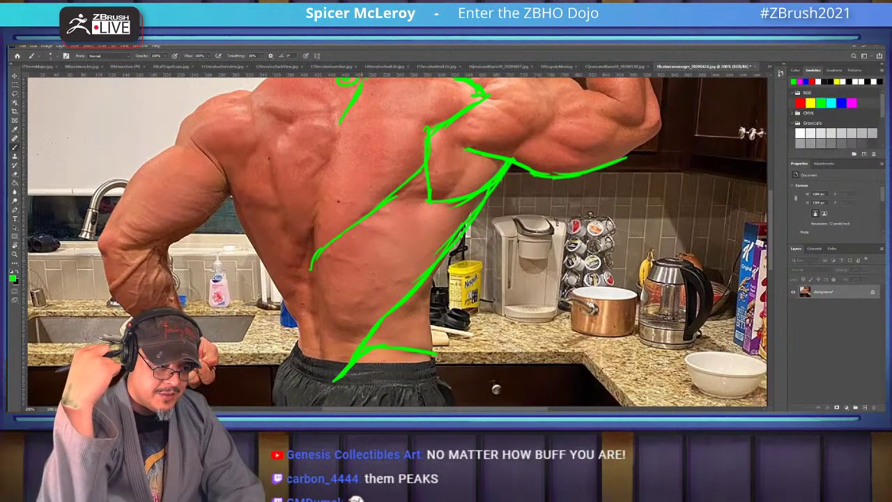
pyautogui.rightClick(375, 266)
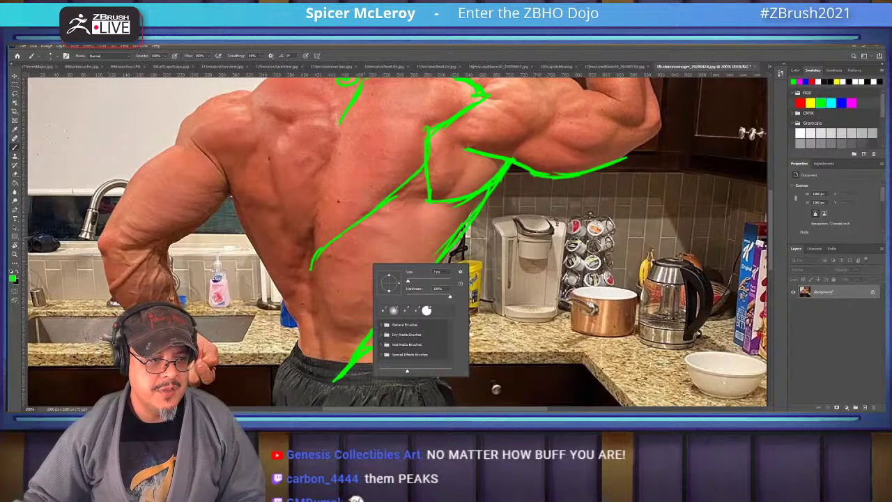
pyautogui.press('Escape')
pyautogui.moveTo(328, 241)
pyautogui.mouseDown()
pyautogui.moveTo(479, 203)
pyautogui.moveTo(463, 221)
pyautogui.mouseUp()
pyautogui.moveTo(411, 254); pyautogui.dragTo(446, 243)
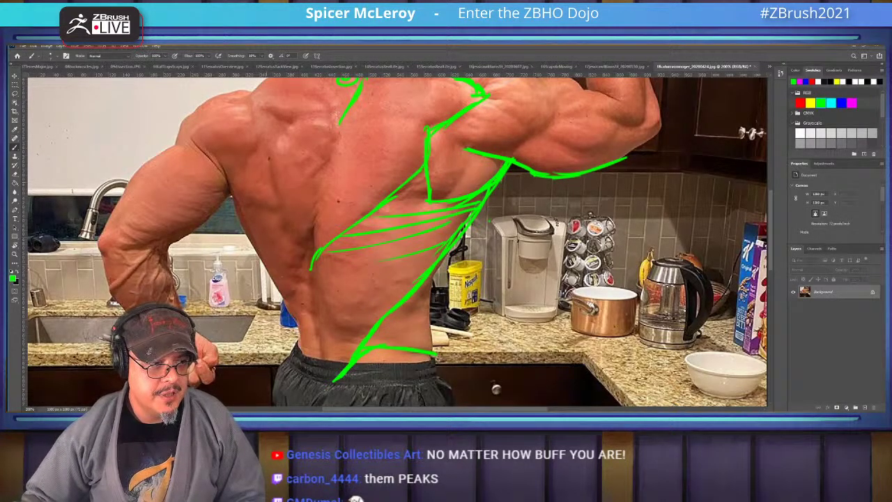
# Hatch curved marks down the left lat and diagonals across the right lat, then open the black-and-white front-pose photo
pyautogui.moveTo(272, 183)
pyautogui.mouseDown()
pyautogui.moveTo(233, 208)
pyautogui.moveTo(237, 222)
pyautogui.mouseUp()
pyautogui.moveTo(278, 213)
pyautogui.mouseDown()
pyautogui.moveTo(249, 236)
pyautogui.moveTo(267, 263)
pyautogui.mouseUp()
pyautogui.moveTo(288, 258)
pyautogui.mouseDown()
pyautogui.moveTo(267, 266)
pyautogui.moveTo(281, 282)
pyautogui.moveTo(280, 254)
pyautogui.mouseUp()
pyautogui.moveTo(298, 260); pyautogui.dragTo(281, 267)
pyautogui.moveTo(297, 276)
pyautogui.mouseDown()
pyautogui.moveTo(282, 276)
pyautogui.moveTo(283, 284)
pyautogui.mouseUp()
pyautogui.moveTo(288, 300); pyautogui.dragTo(268, 299)
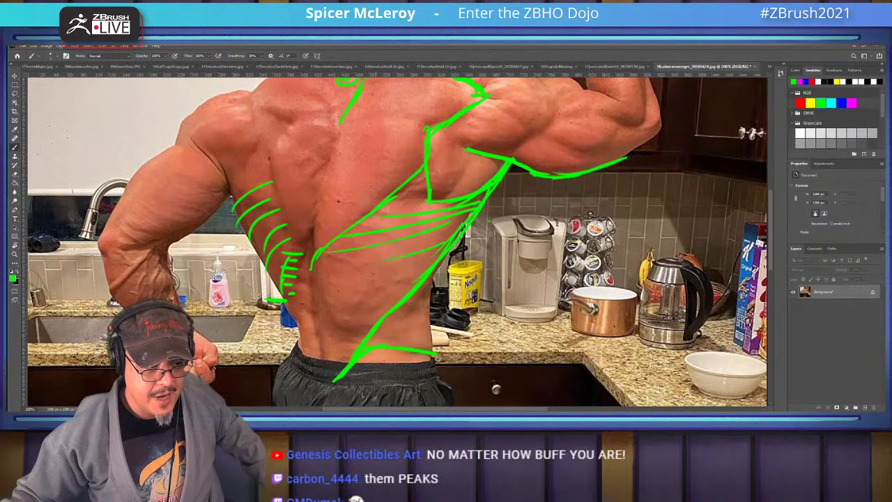
pyautogui.moveTo(433, 251); pyautogui.dragTo(340, 304)
pyautogui.moveTo(404, 280)
pyautogui.mouseDown()
pyautogui.moveTo(331, 333)
pyautogui.moveTo(344, 350)
pyautogui.mouseUp()
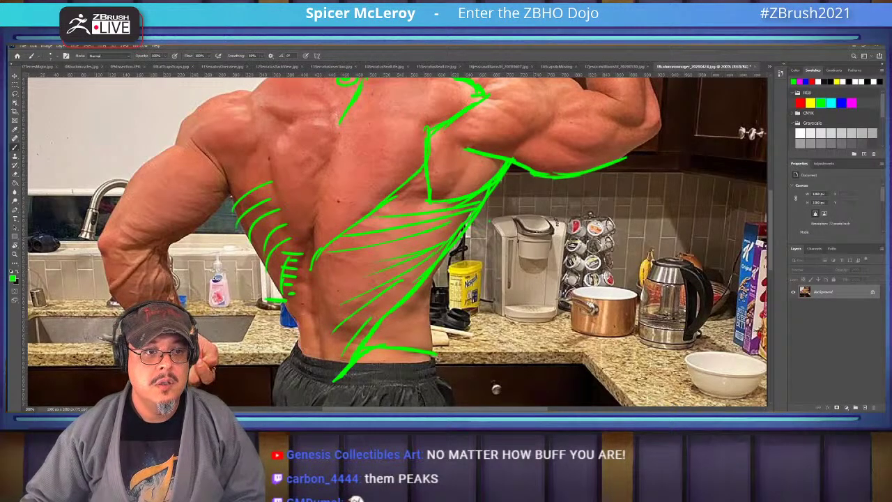
pyautogui.click(769, 66)
pyautogui.click(816, 212)
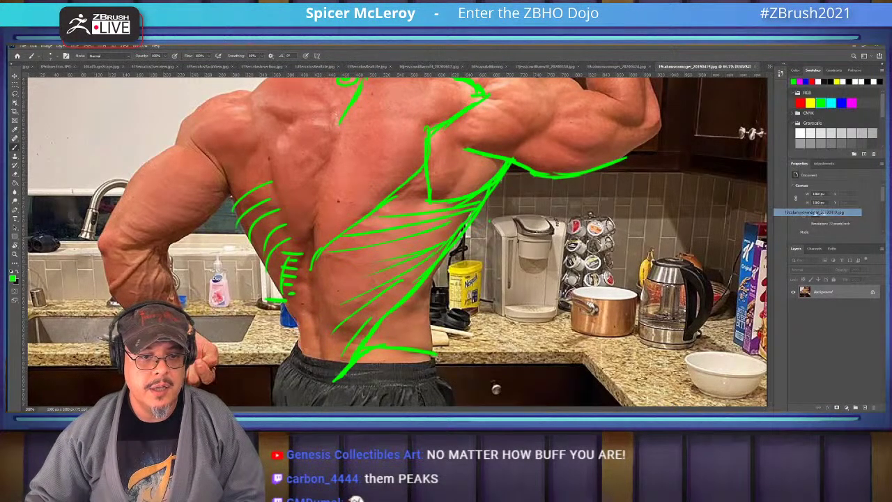
# Zoom into the front-pose photo and paint a green line from the right armpit down the torso's side
pyautogui.hotkey('ctrl', '+')
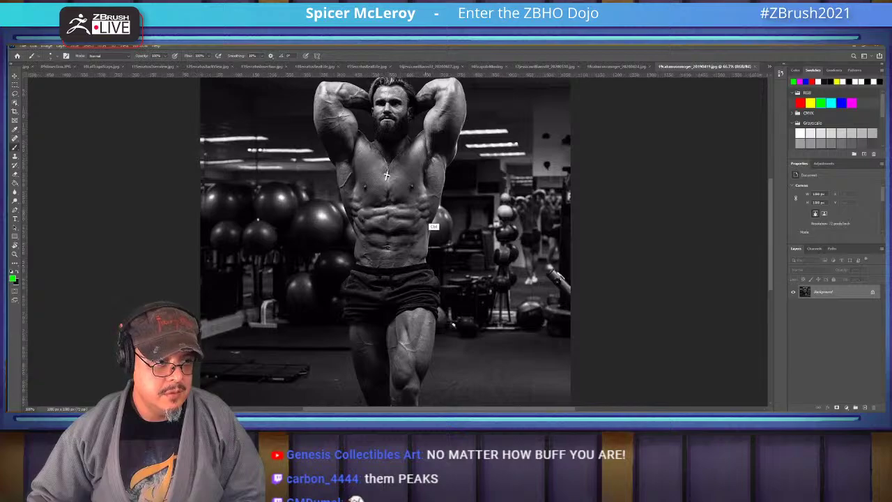
pyautogui.hotkey('ctrl', '+')
pyautogui.scroll(1, 433, 227)
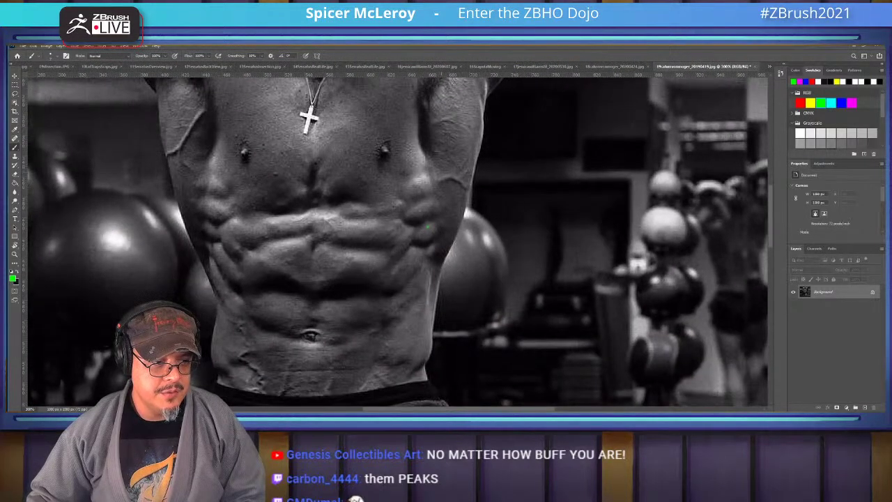
pyautogui.scroll(3, 397, 240)
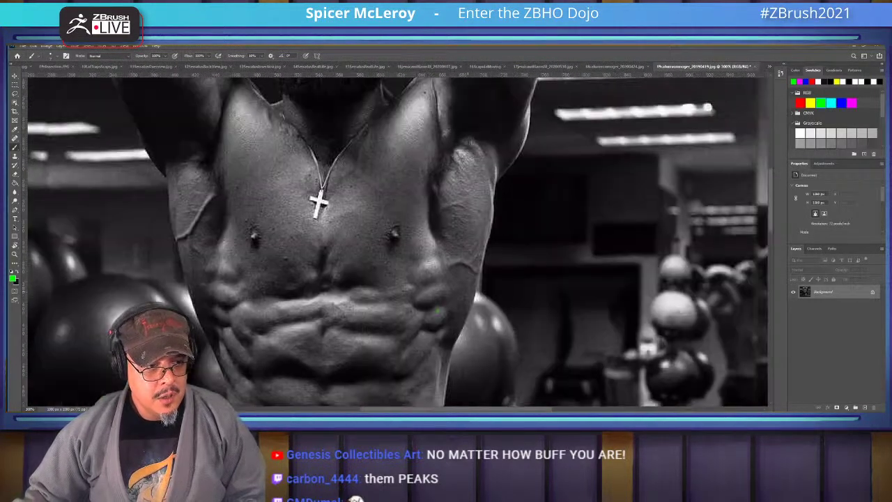
pyautogui.scroll(3, 397, 240)
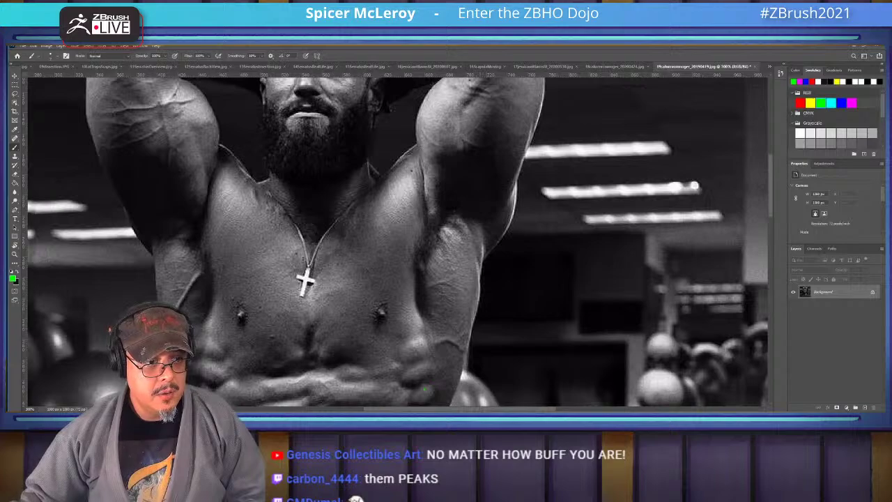
pyautogui.moveTo(466, 182)
pyautogui.mouseDown()
pyautogui.moveTo(488, 249)
pyautogui.moveTo(484, 272)
pyautogui.moveTo(452, 185)
pyautogui.moveTo(480, 210)
pyautogui.moveTo(437, 249)
pyautogui.moveTo(432, 324)
pyautogui.mouseUp()
pyautogui.scroll(-4, 432, 325)
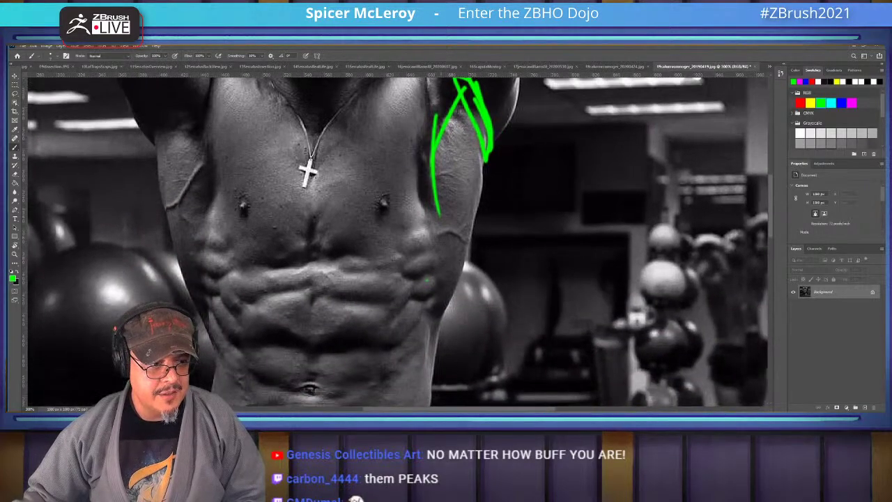
pyautogui.moveTo(438, 209); pyautogui.dragTo(431, 345)
pyautogui.hotkey('ctrl', 'z')
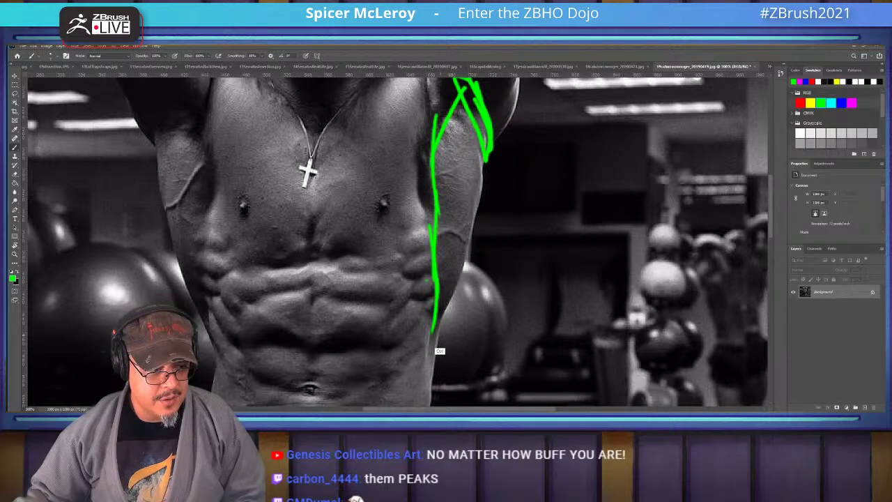
pyautogui.hotkey('ctrl', 'z')
# Redraw the green side line, add serratus curls and a diagonal stroke, and trace the arm's right edge
pyautogui.scroll(-3, 433, 263)
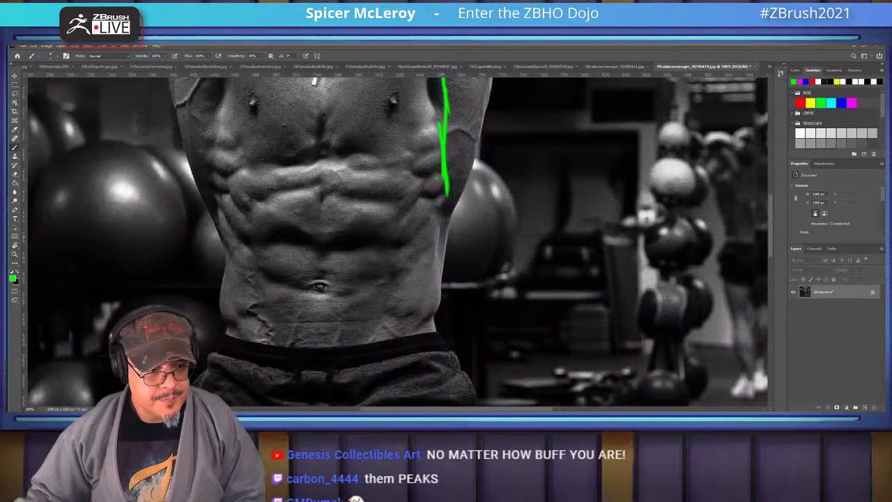
pyautogui.keyDown('ctrl'); pyautogui.scroll(-2, 433, 263); pyautogui.keyUp('ctrl')
pyautogui.keyDown('ctrl'); pyautogui.scroll(2, 434, 264); pyautogui.keyUp('ctrl')
pyautogui.click(430, 247)
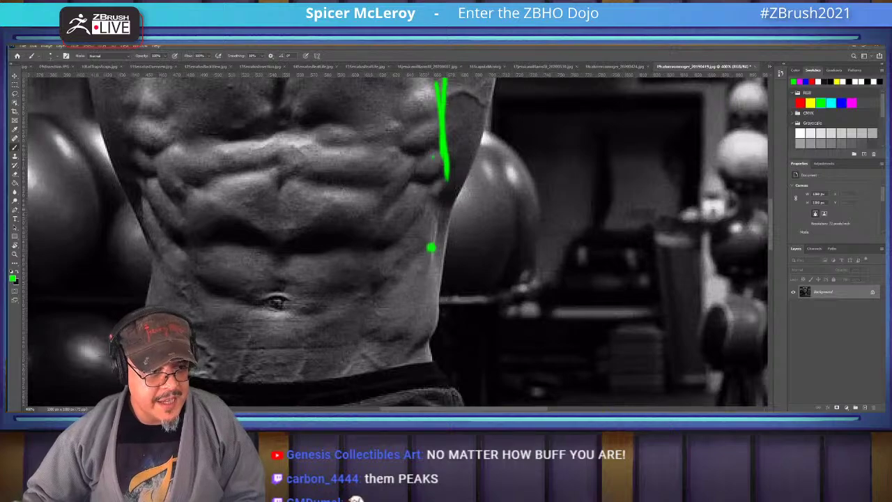
pyautogui.moveTo(439, 209)
pyautogui.mouseDown()
pyautogui.moveTo(430, 248)
pyautogui.moveTo(388, 284)
pyautogui.mouseUp()
pyautogui.moveTo(436, 211); pyautogui.dragTo(442, 305)
pyautogui.scroll(2, 258, 87)
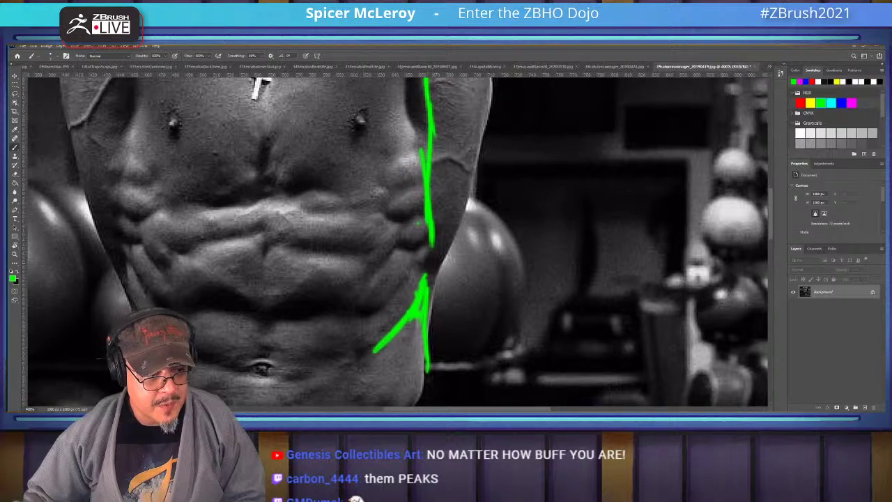
pyautogui.moveTo(429, 245)
pyautogui.mouseDown()
pyautogui.moveTo(423, 224)
pyautogui.moveTo(384, 210)
pyautogui.moveTo(418, 186)
pyautogui.moveTo(409, 163)
pyautogui.mouseUp()
pyautogui.moveTo(426, 319)
pyautogui.mouseDown()
pyautogui.moveTo(472, 202)
pyautogui.moveTo(481, 271)
pyautogui.moveTo(501, 174)
pyautogui.moveTo(500, 224)
pyautogui.mouseUp()
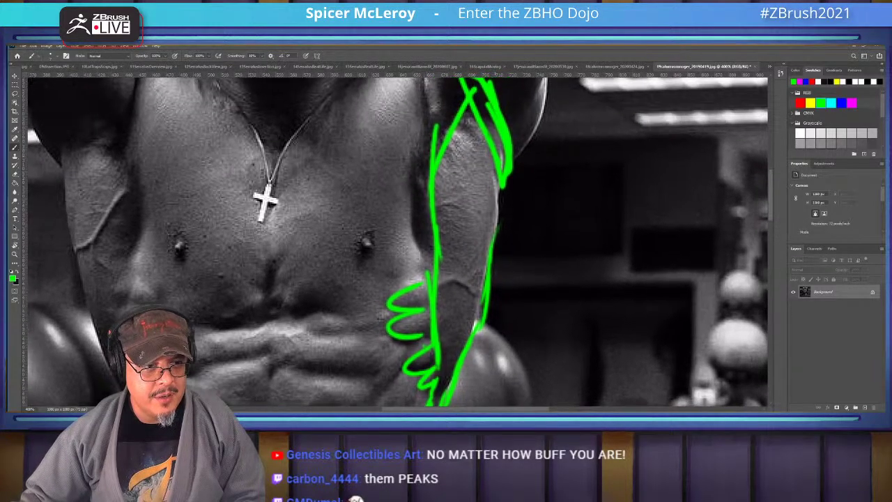
pyautogui.moveTo(501, 170); pyautogui.dragTo(472, 341)
pyautogui.moveTo(473, 328); pyautogui.dragTo(474, 340)
pyautogui.scroll(-5, 475, 309)
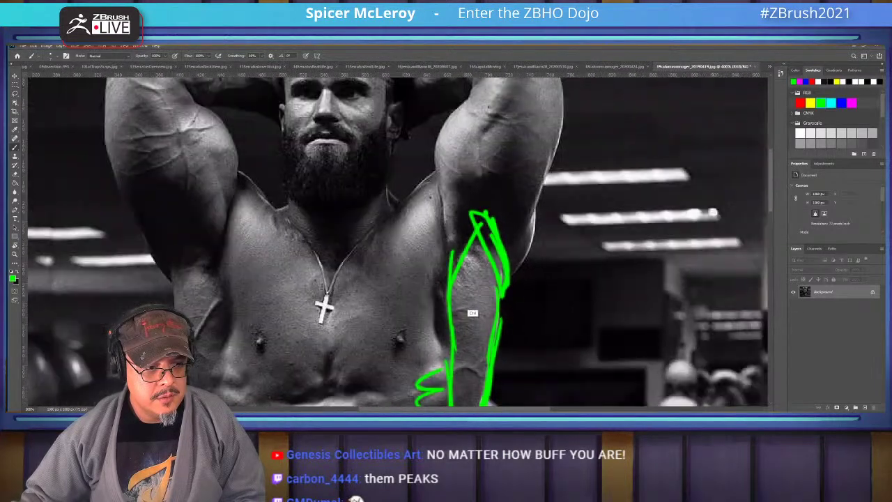
pyautogui.scroll(-3, 474, 309)
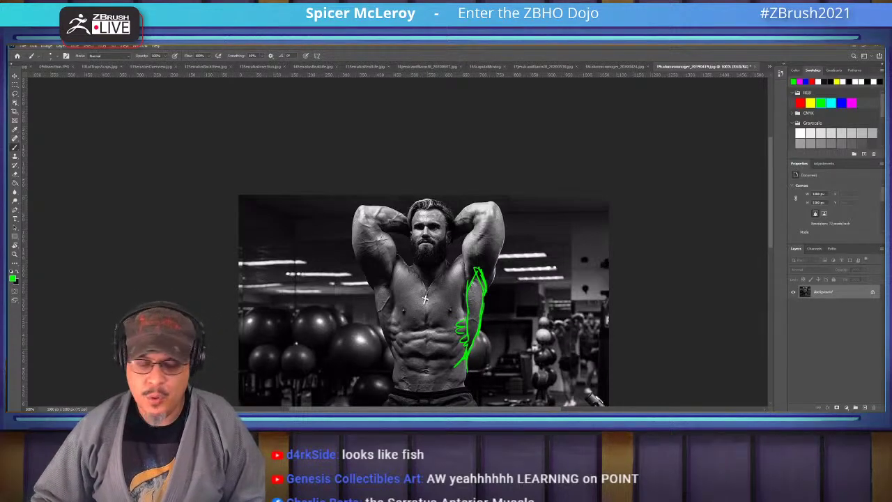
pyautogui.hotkey('alt', 'Tab')
# Go from the Character Creation for Collectibles course to the XMD Scholarship Part 2! page and copy its address
pyautogui.scroll(-5, 445, 264)
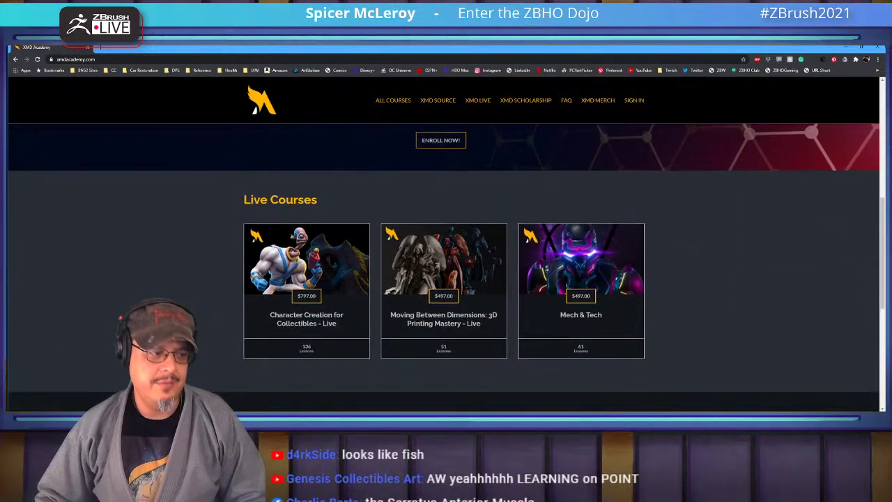
pyautogui.scroll(-1, 306, 264)
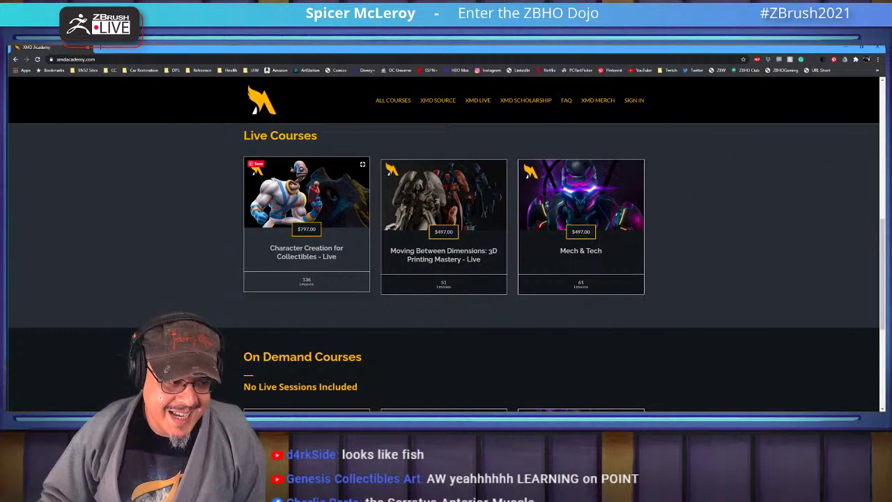
pyautogui.click(307, 209)
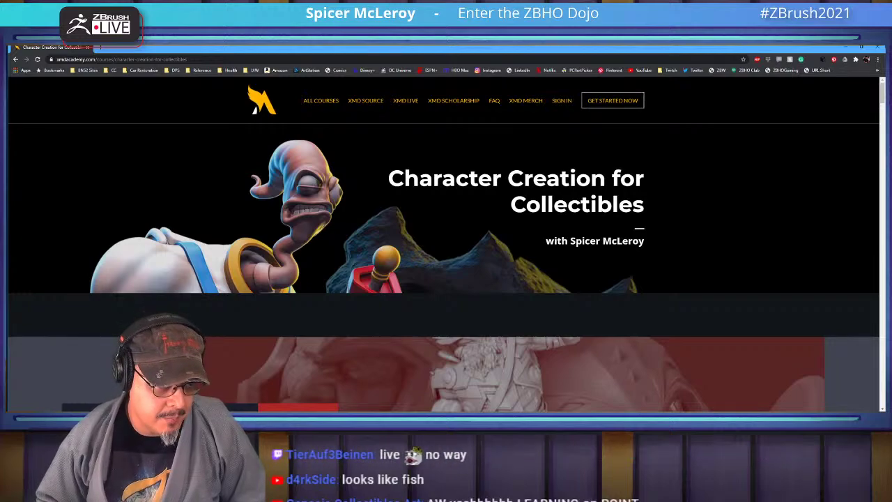
pyautogui.click(438, 101)
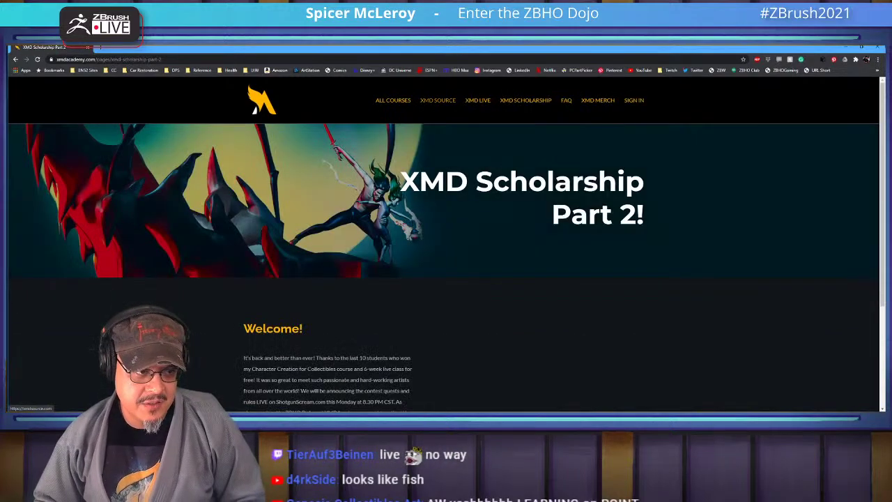
pyautogui.scroll(-3, 446, 265)
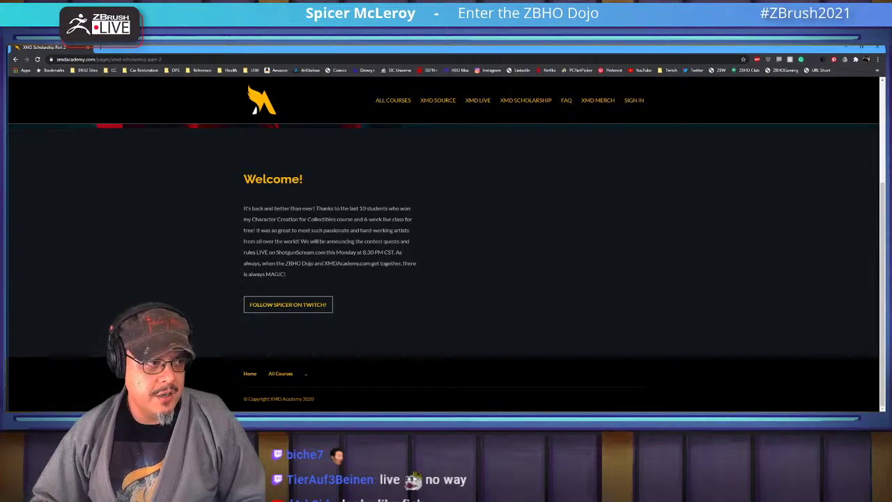
pyautogui.hotkey('ctrl', 'l')
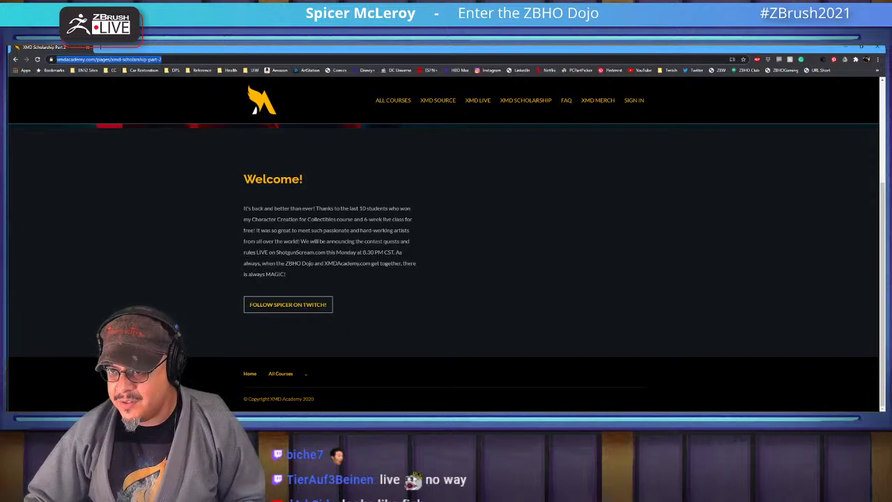
pyautogui.hotkey('alt', 'Tab')
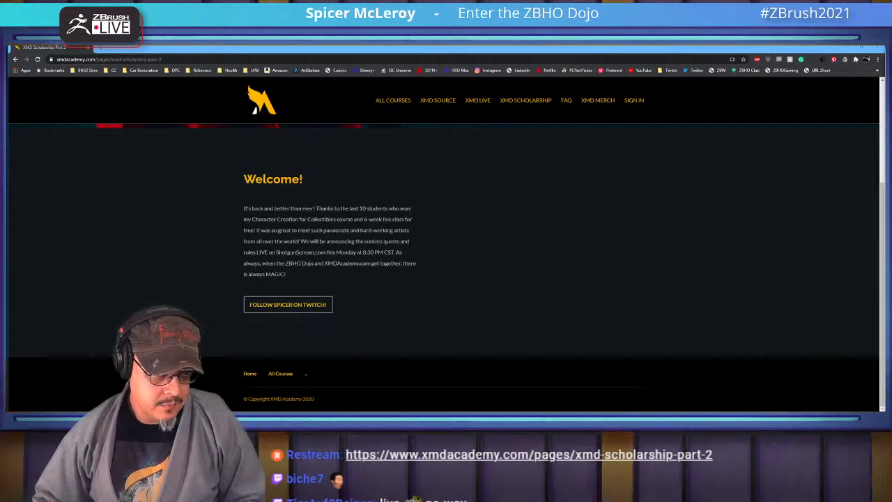
# Open Character Creation for Collectibles from the Live Courses list and scroll down to its curriculum
pyautogui.click(393, 99)
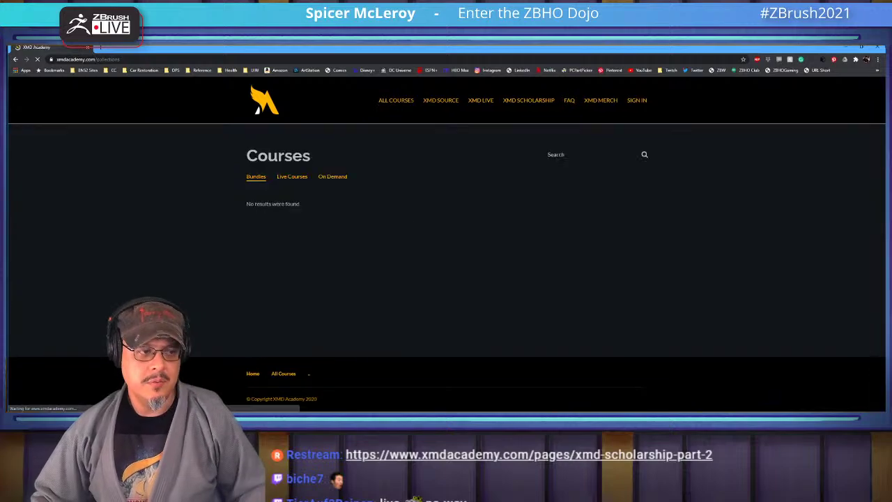
pyautogui.click(292, 177)
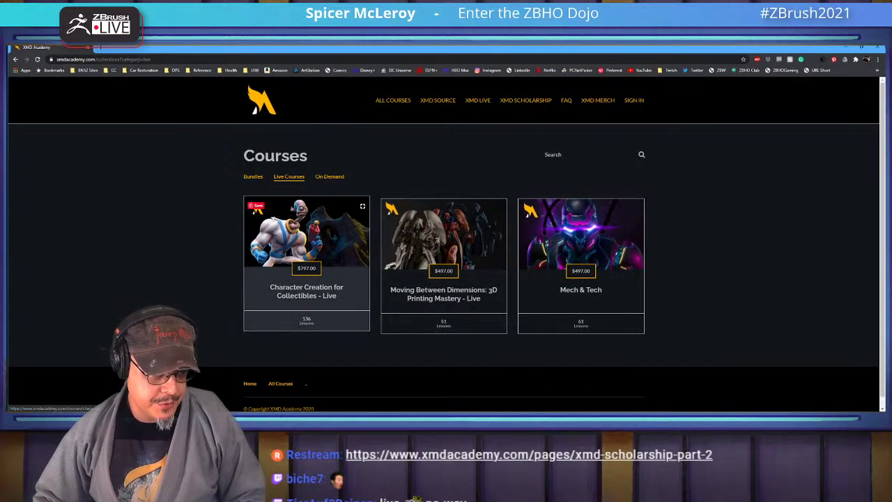
pyautogui.click(306, 237)
pyautogui.scroll(-10, 444, 268)
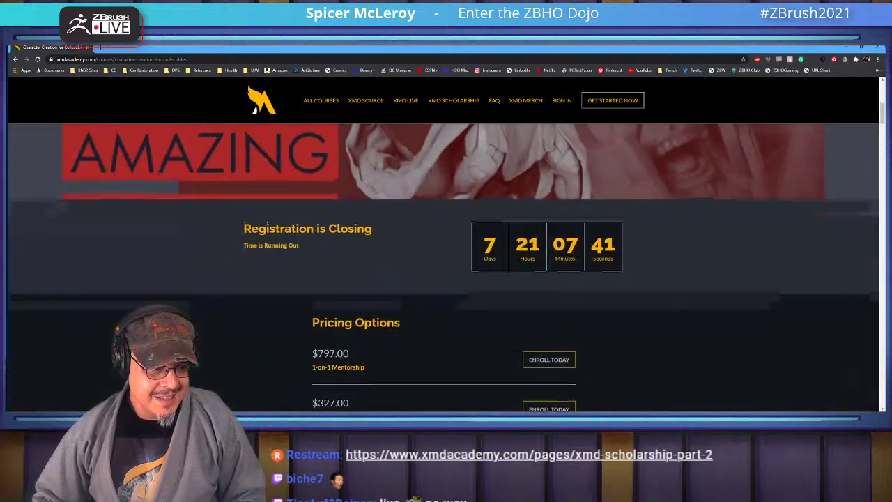
pyautogui.scroll(-2, 549, 205)
pyautogui.scroll(3, 549, 205)
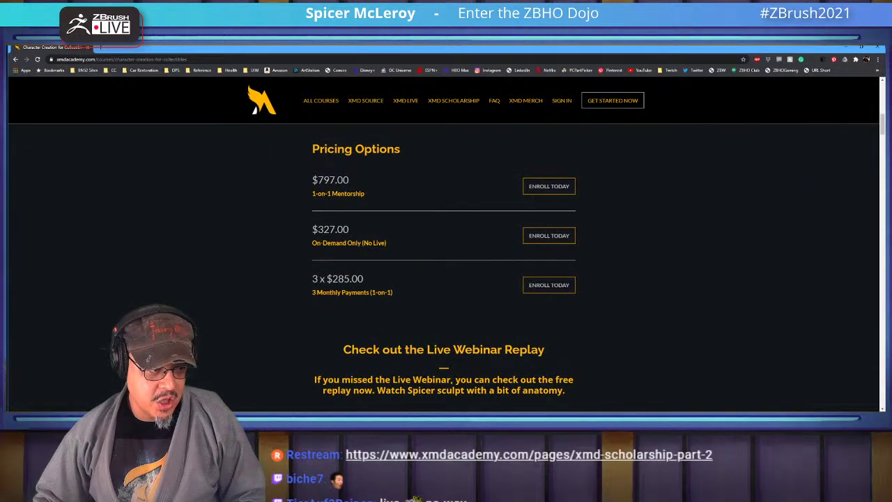
pyautogui.scroll(-10, 443, 275)
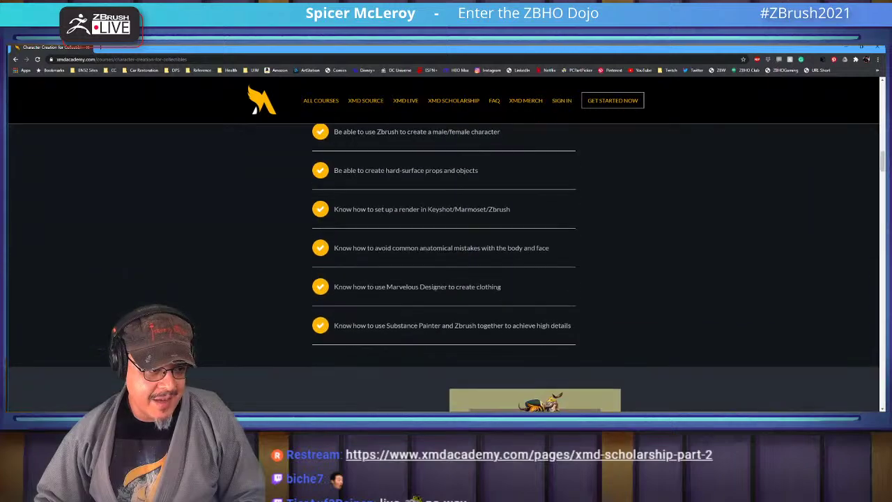
pyautogui.scroll(-10, 444, 268)
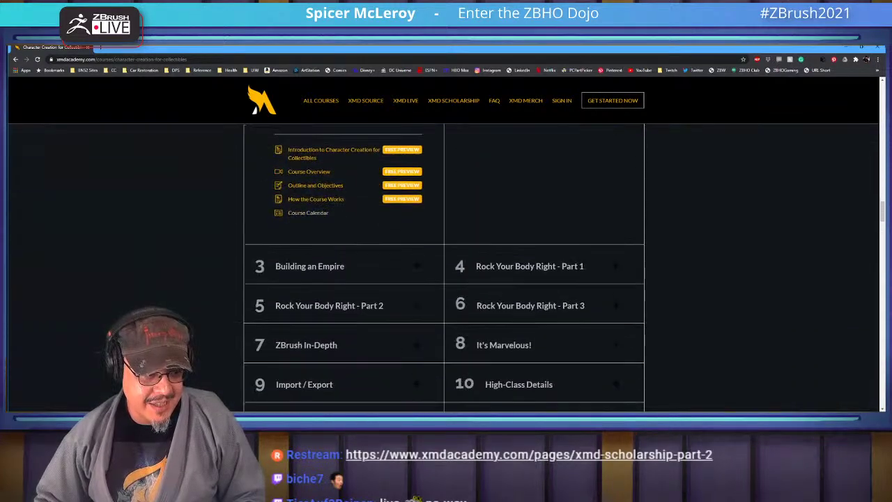
pyautogui.scroll(3, 443, 268)
pyautogui.scroll(-2, 443, 269)
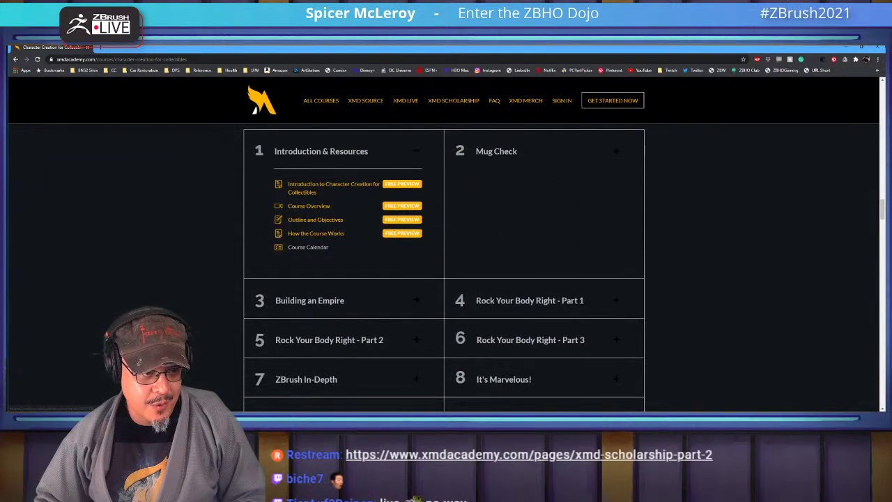
pyautogui.scroll(-2, 444, 268)
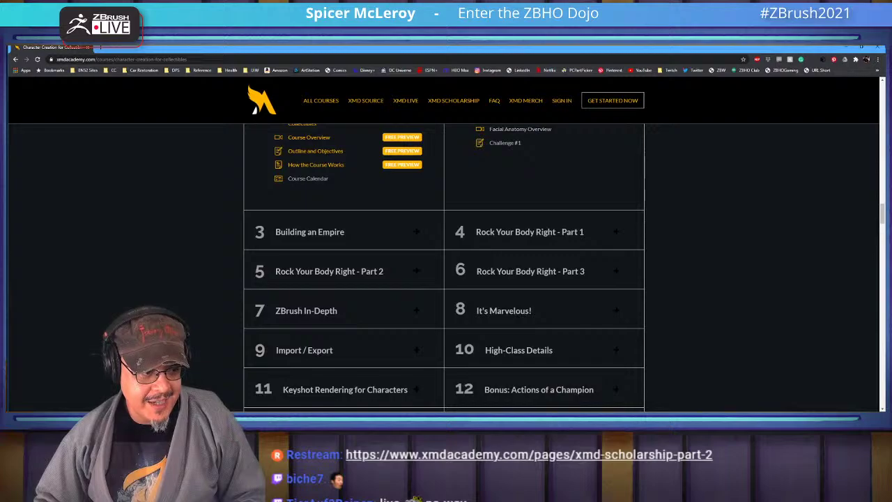
# Expand the Building an Empire and Rock Your Body Right Parts 1–3 modules
pyautogui.click(309, 231)
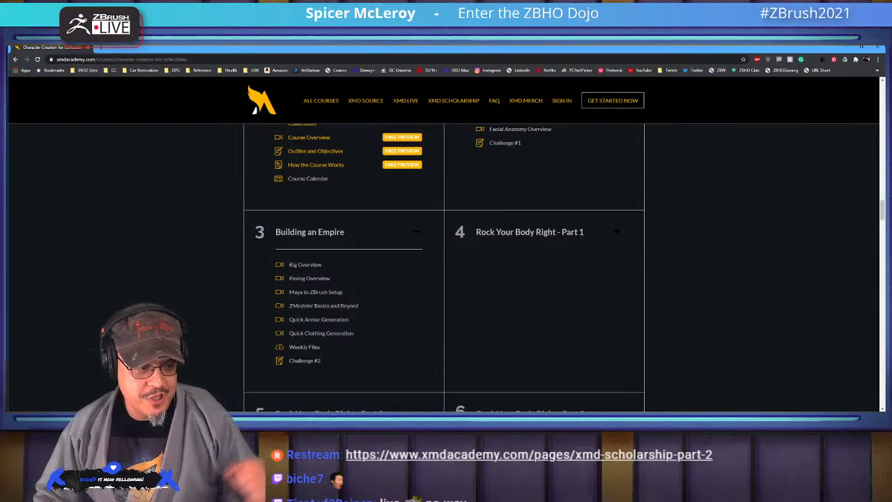
pyautogui.click(616, 232)
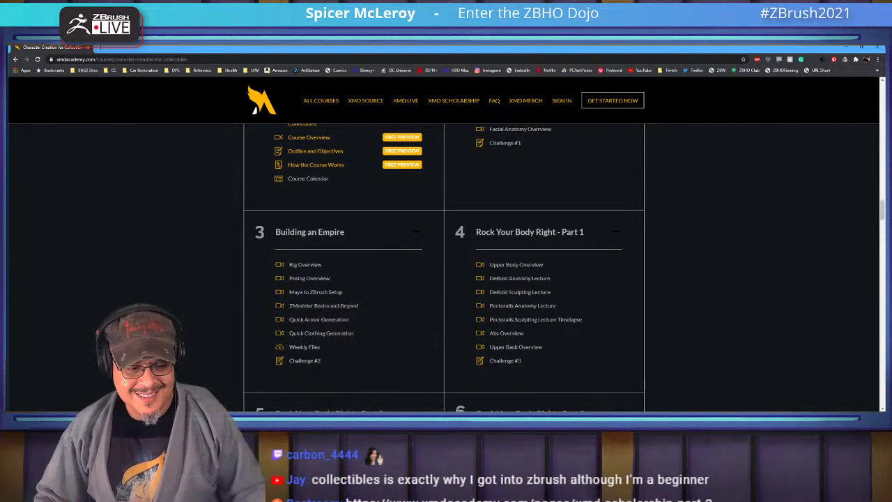
pyautogui.scroll(-2, 444, 265)
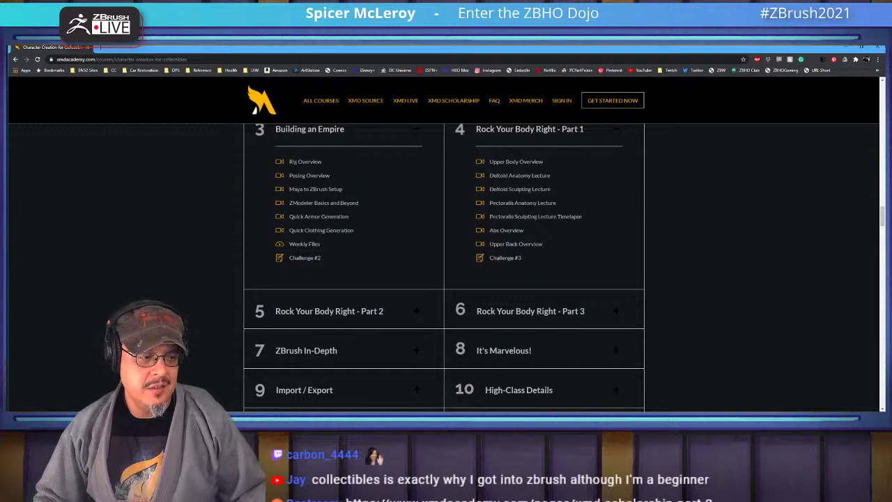
pyautogui.click(328, 311)
pyautogui.scroll(-2, 444, 264)
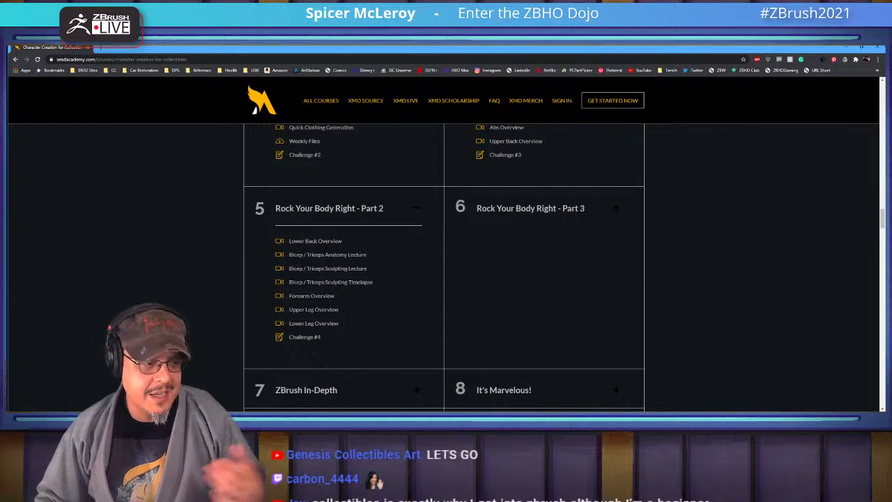
pyautogui.click(530, 207)
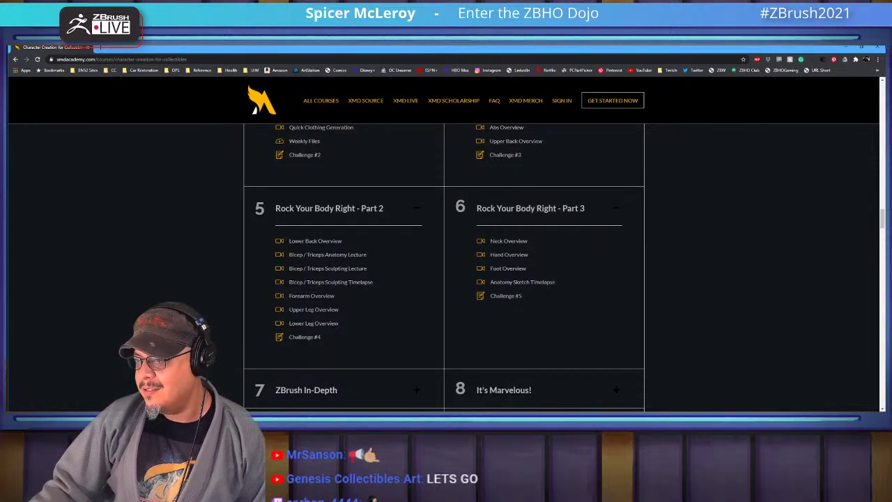
pyautogui.scroll(-3, 444, 267)
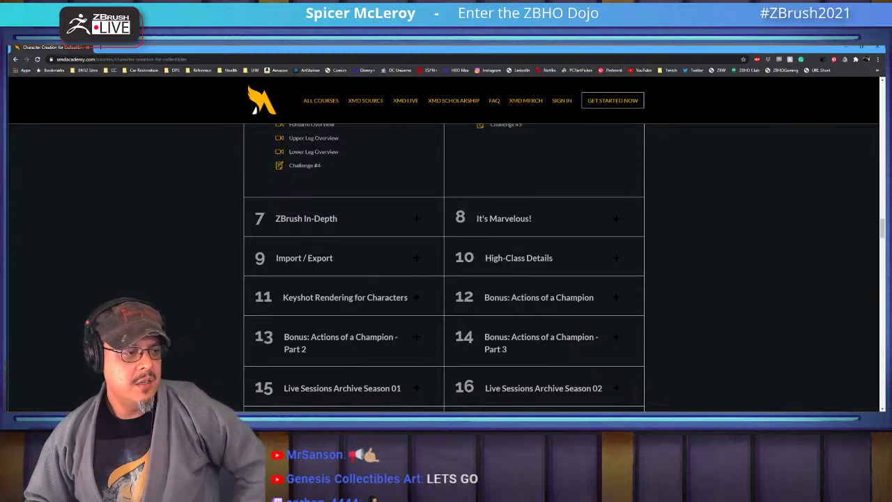
# Expand the ZBrush In-Depth, It's Marvelous!, Import / Export and High-Class Details modules
pyautogui.click(306, 218)
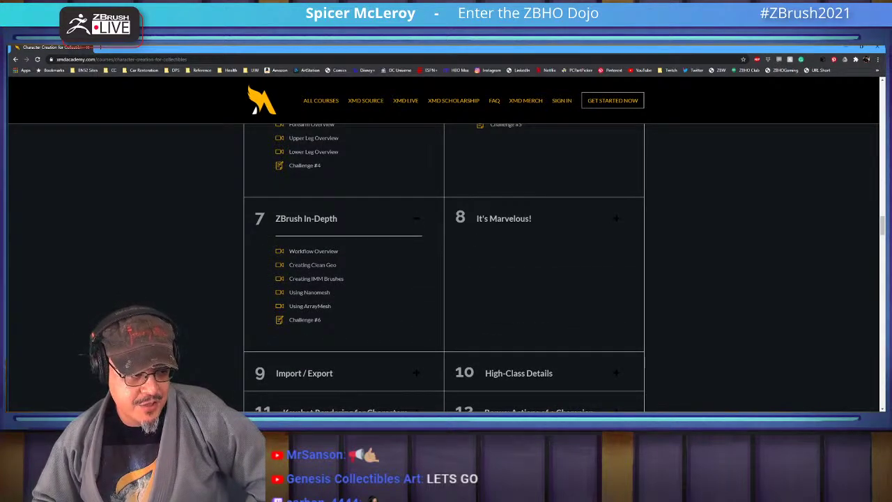
pyautogui.click(503, 218)
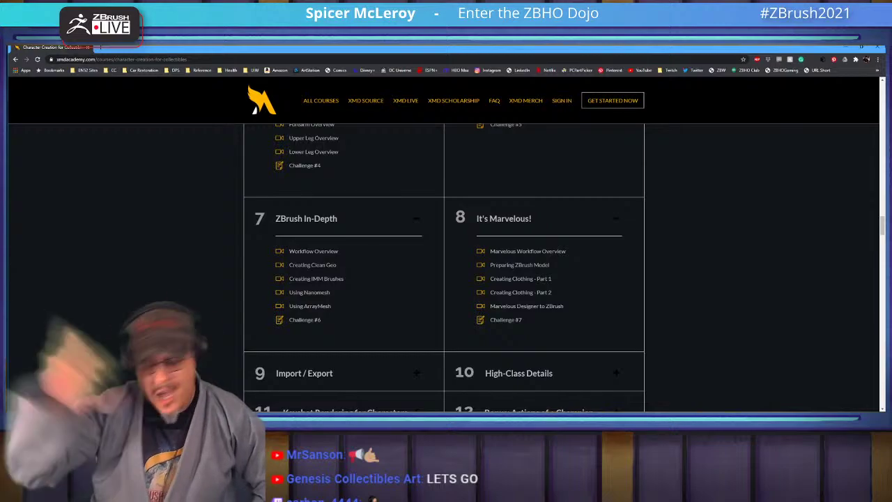
pyautogui.scroll(-2, 444, 265)
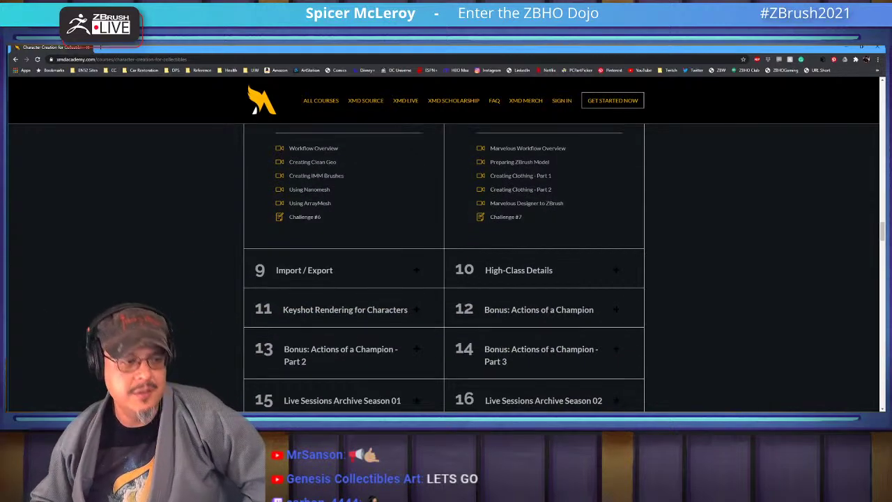
pyautogui.click(304, 269)
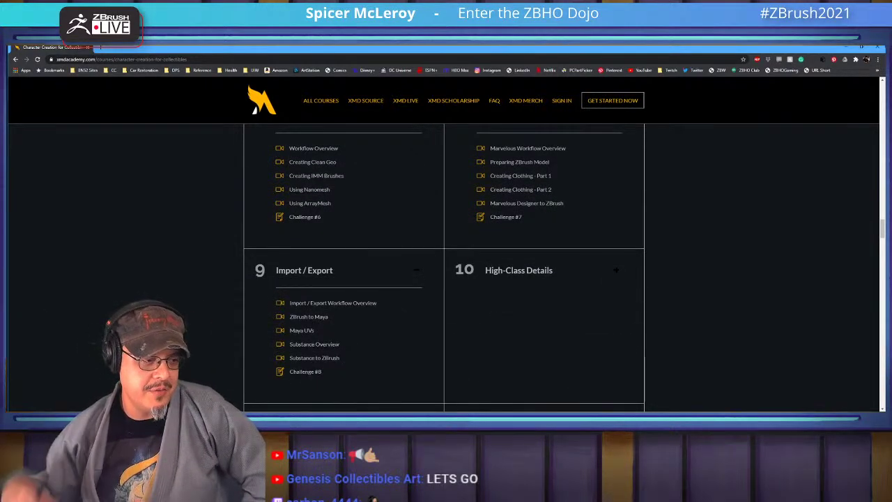
pyautogui.scroll(-1, 444, 265)
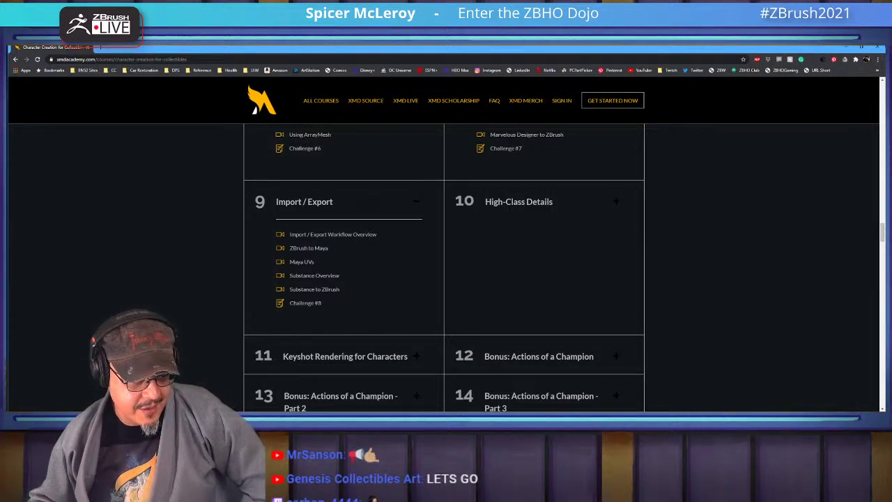
pyautogui.click(518, 201)
pyautogui.scroll(-2, 443, 265)
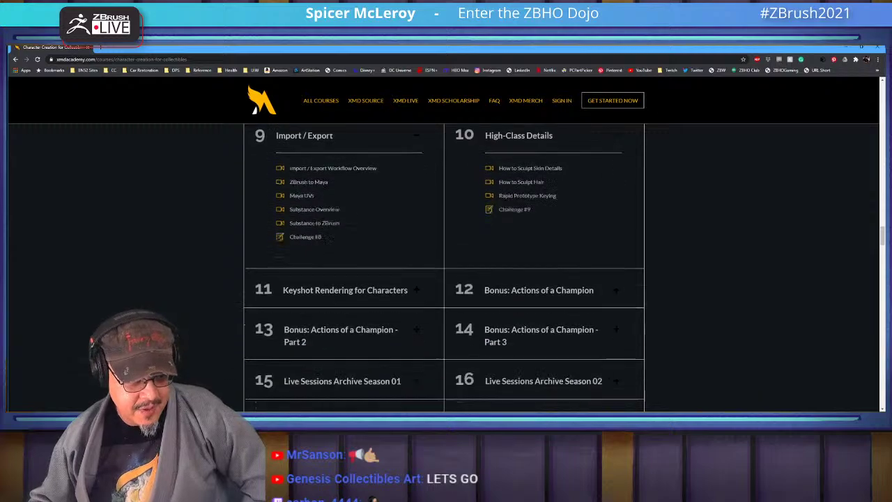
pyautogui.scroll(1, 443, 265)
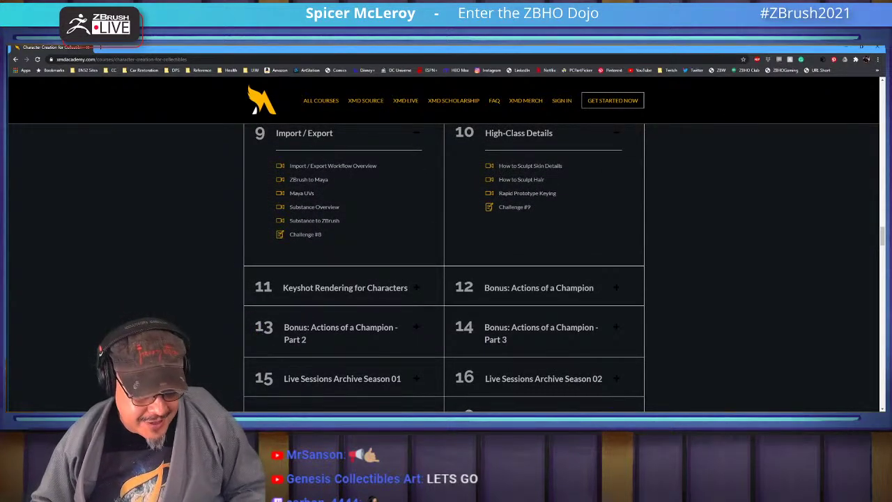
# Expand Keyshot Rendering, Bonus: Actions of a Champion Parts 1–3, Live Sessions Seasons 01–03 and Sample Critiques
pyautogui.click(345, 287)
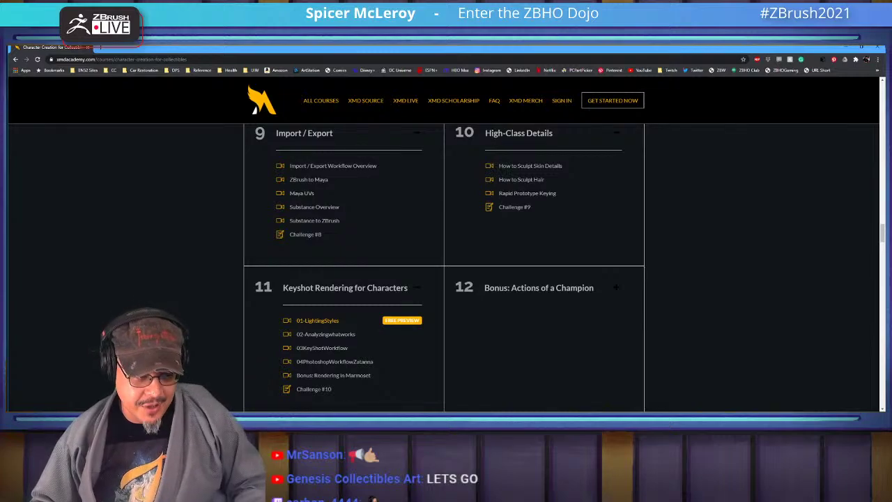
pyautogui.click(538, 287)
pyautogui.scroll(-5, 444, 265)
pyautogui.click(340, 320)
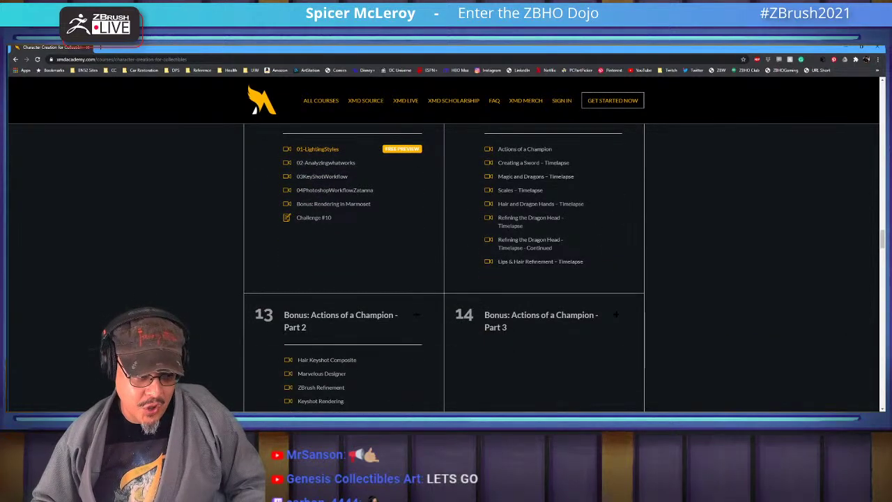
pyautogui.click(541, 321)
pyautogui.scroll(-3, 444, 264)
pyautogui.click(342, 262)
pyautogui.click(543, 262)
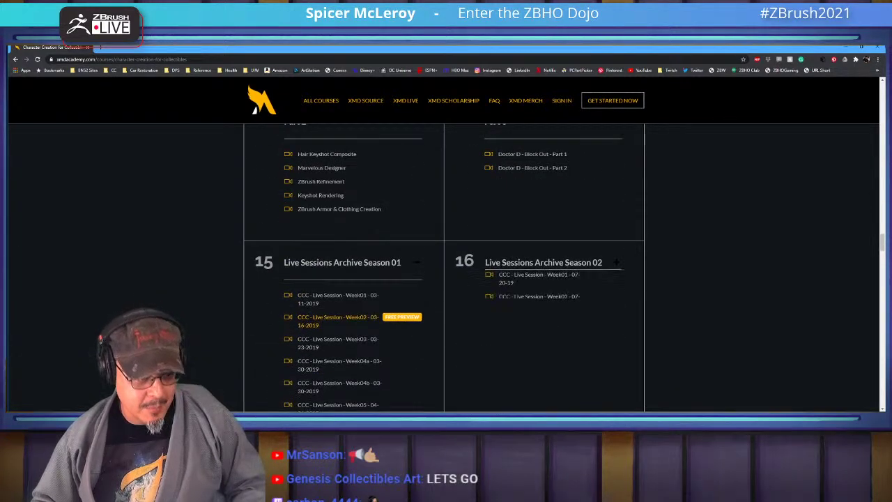
pyautogui.scroll(-10, 444, 265)
pyautogui.click(342, 327)
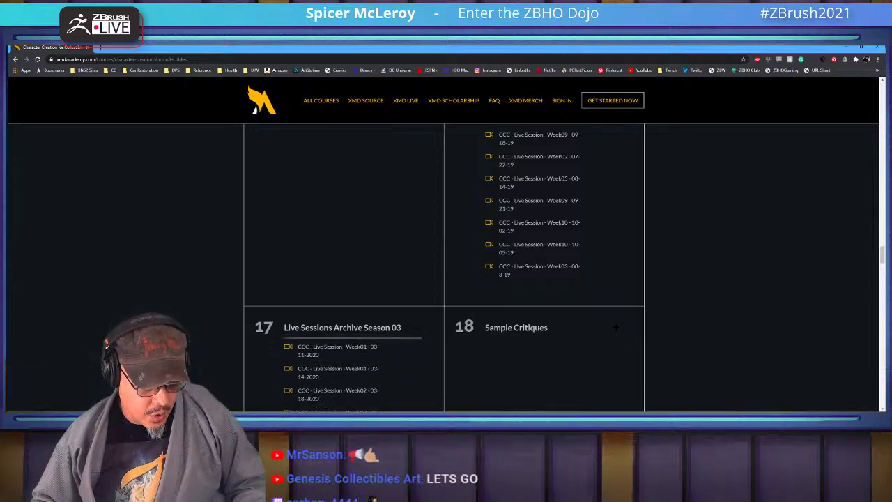
pyautogui.click(515, 327)
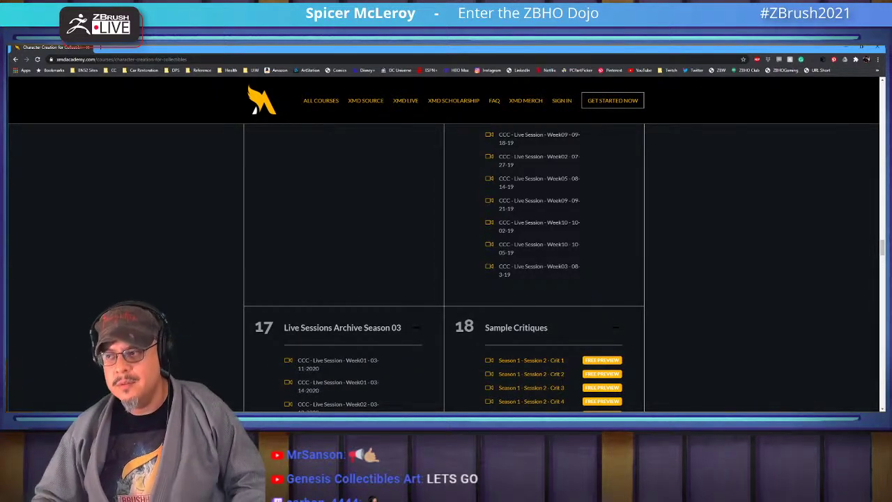
pyautogui.scroll(20, 444, 265)
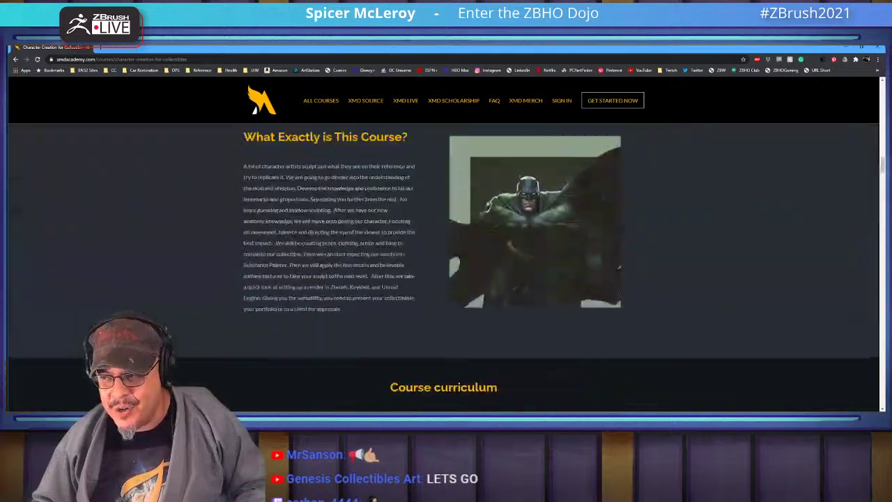
# Scroll through the Character Creation for Collectibles course page to finish reviewing it
pyautogui.scroll(-8, 444, 264)
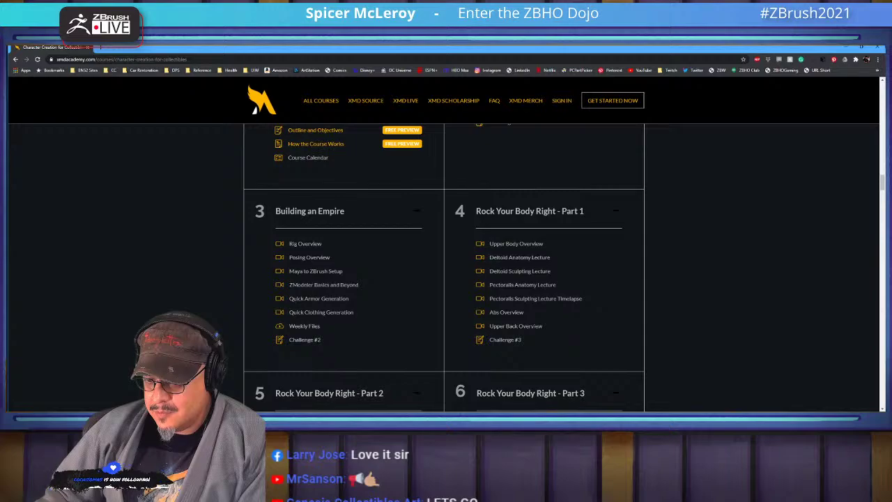
pyautogui.scroll(15, 446, 267)
pyautogui.scroll(-3, 446, 268)
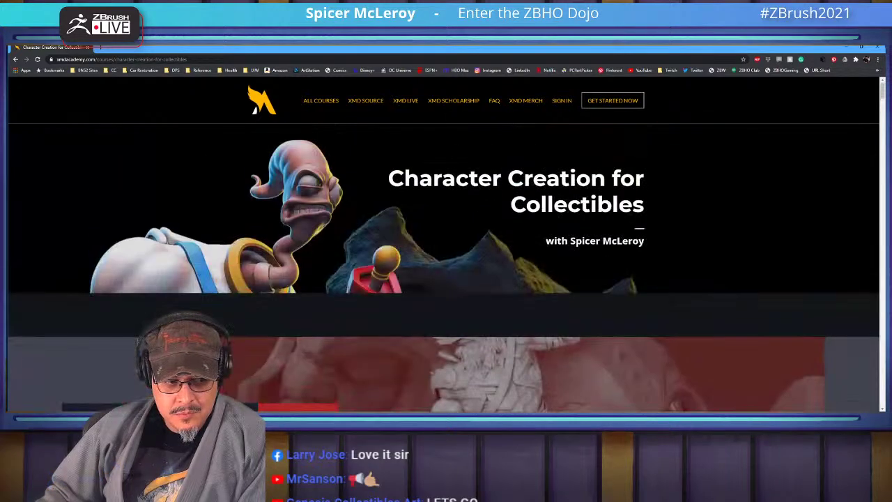
pyautogui.scroll(-3, 446, 268)
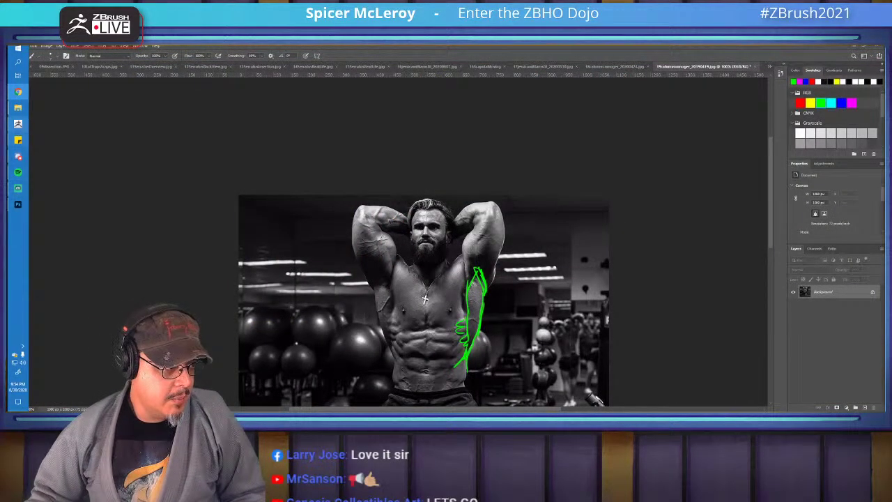
# Switch from Photoshop to the ZBrush window with the skeleton model
pyautogui.click(18, 125)
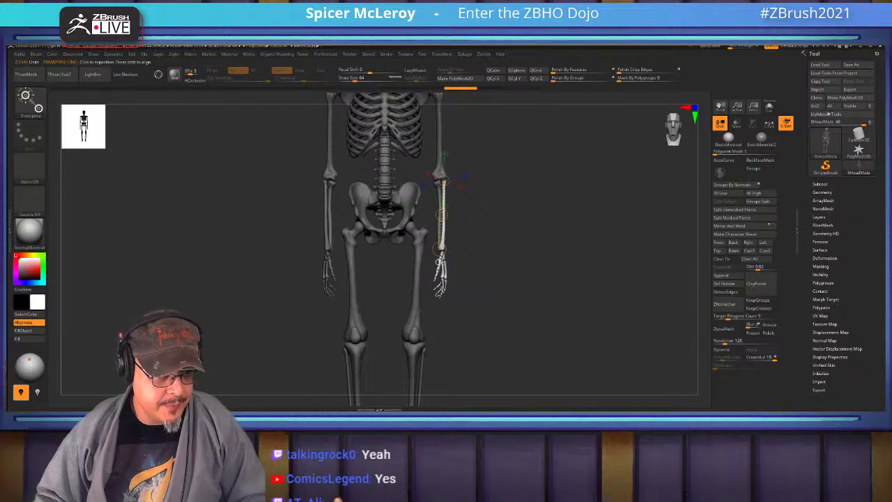
# Insert a Sphere3D as a new subtool alongside the skeleton
pyautogui.press('q')
pyautogui.moveTo(530, 243)
pyautogui.mouseDown()
pyautogui.moveTo(578, 223)
pyautogui.moveTo(558, 229)
pyautogui.moveTo(606, 226)
pyautogui.moveTo(606, 286)
pyautogui.moveTo(628, 278)
pyautogui.mouseUp()
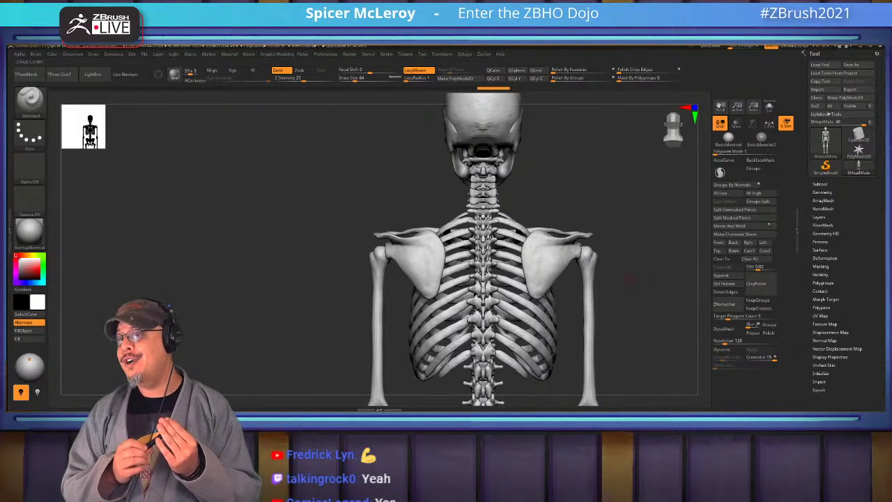
pyautogui.moveTo(629, 279); pyautogui.dragTo(617, 280)
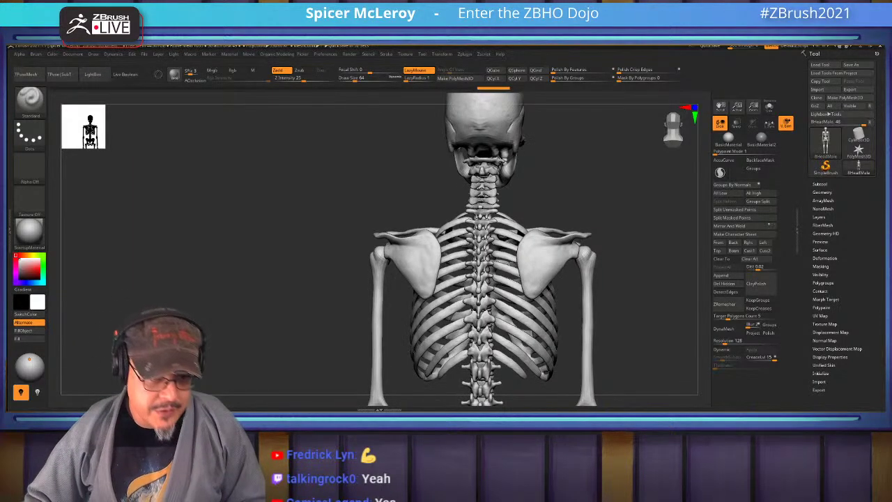
pyautogui.click(820, 184)
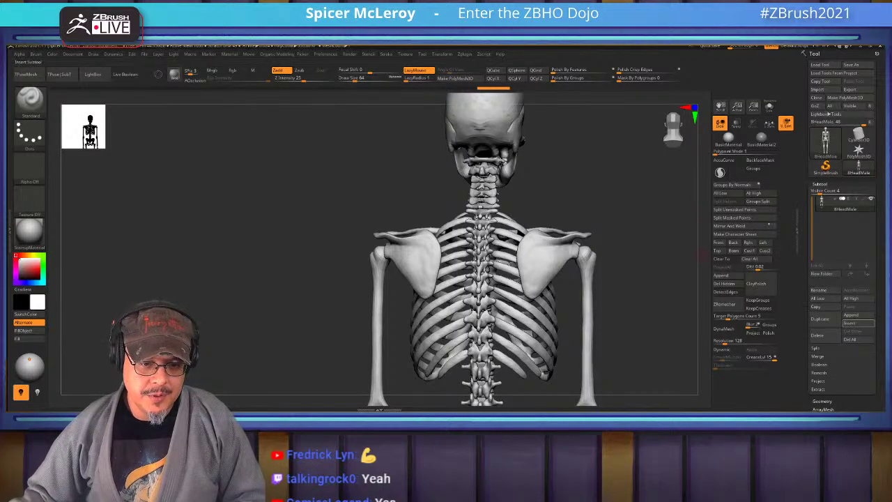
pyautogui.click(848, 323)
pyautogui.click(620, 265)
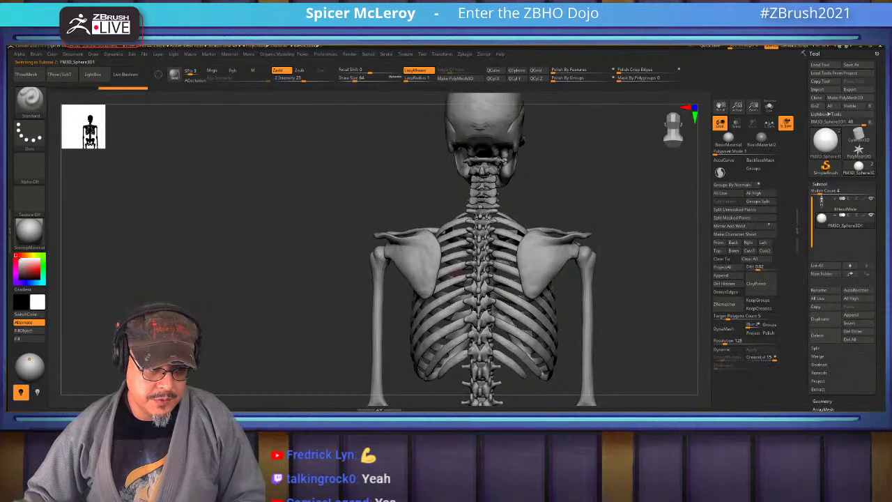
# Move the sphere down onto the skeleton's chest with the 3-D Transpose gizmo
pyautogui.keyDown('alt'); pyautogui.moveTo(620, 259); pyautogui.dragTo(627, 209); pyautogui.keyUp('alt')
pyautogui.press('w')
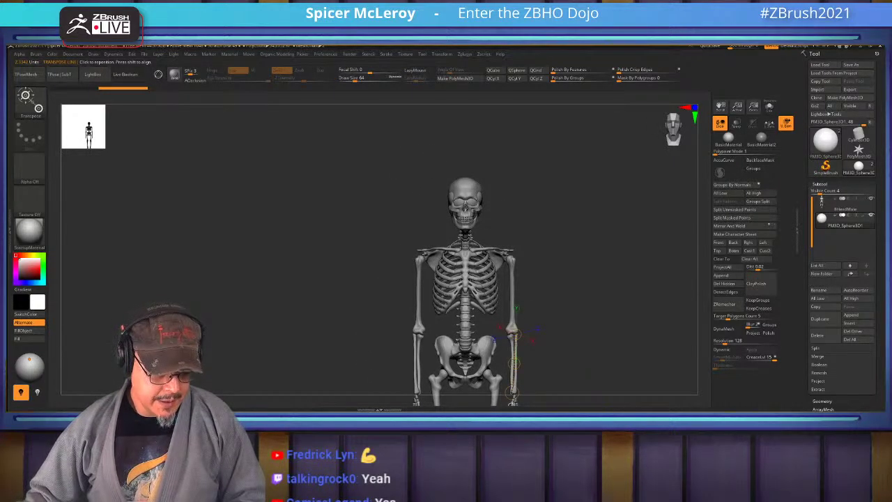
pyautogui.press('y')
pyautogui.moveTo(465, 155); pyautogui.dragTo(465, 227)
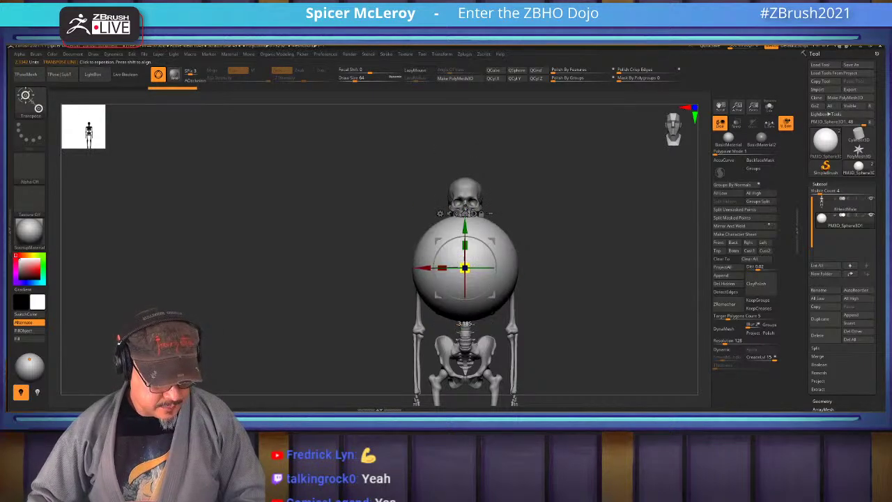
# Scale the sphere up over the ribcage and squash it narrower from side to side
pyautogui.moveTo(465, 267); pyautogui.dragTo(488, 258)
pyautogui.moveTo(571, 292); pyautogui.dragTo(486, 289)
pyautogui.press('q')
pyautogui.press('w')
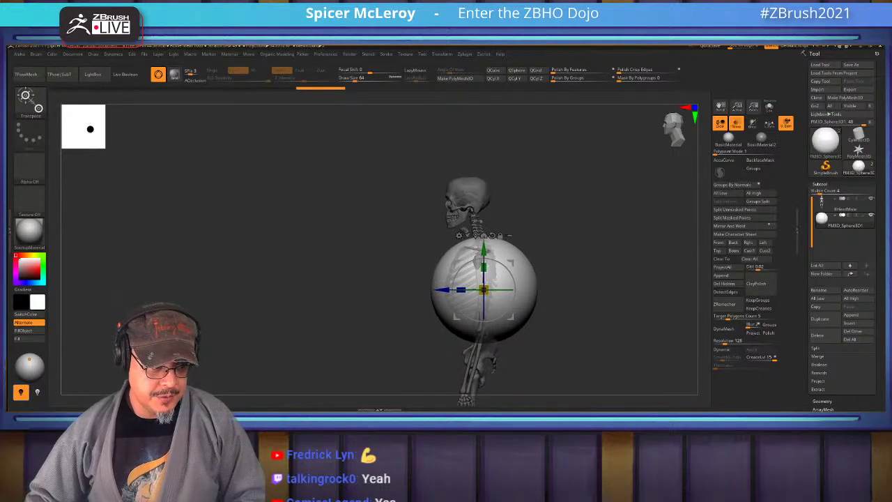
pyautogui.scroll(3, 474, 293)
pyautogui.moveTo(462, 291); pyautogui.dragTo(473, 279)
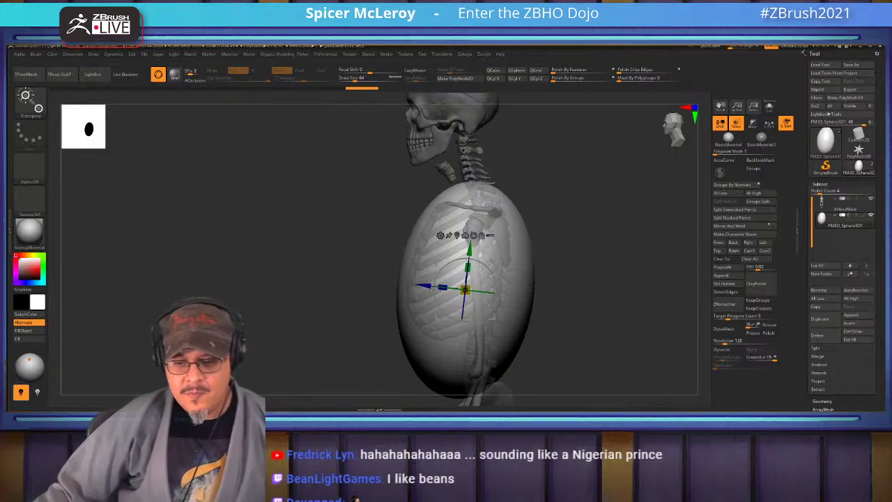
# Set the brush Draw Size to 1000
pyautogui.moveTo(592, 279)
pyautogui.mouseDown()
pyautogui.moveTo(610, 280)
pyautogui.moveTo(595, 206)
pyautogui.moveTo(587, 227)
pyautogui.moveTo(554, 208)
pyautogui.mouseUp()
pyautogui.write('q')
pyautogui.write('s1000')
pyautogui.press('Return')
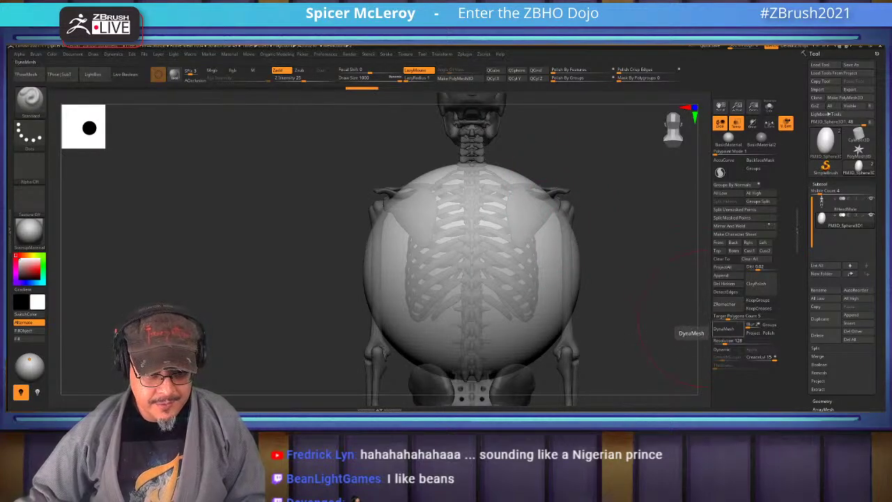
# Convert the sphere to a DynaMesh at resolution 32
pyautogui.moveTo(731, 340); pyautogui.dragTo(717, 340)
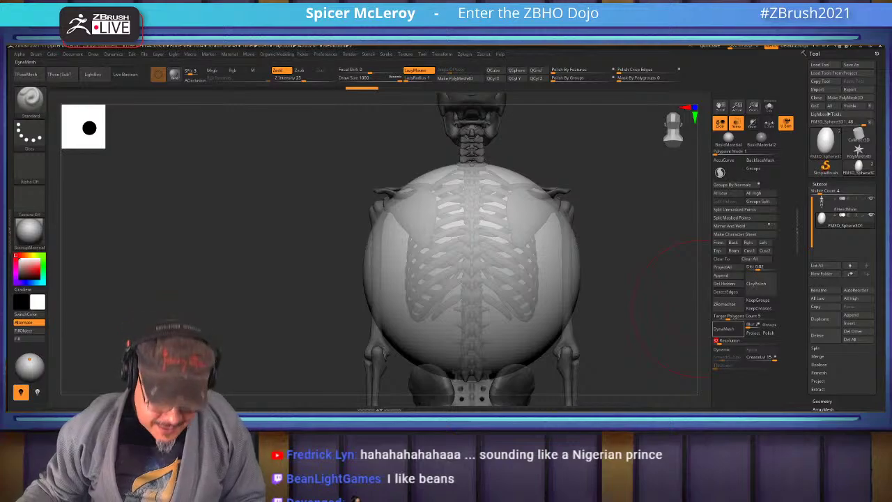
pyautogui.click(723, 328)
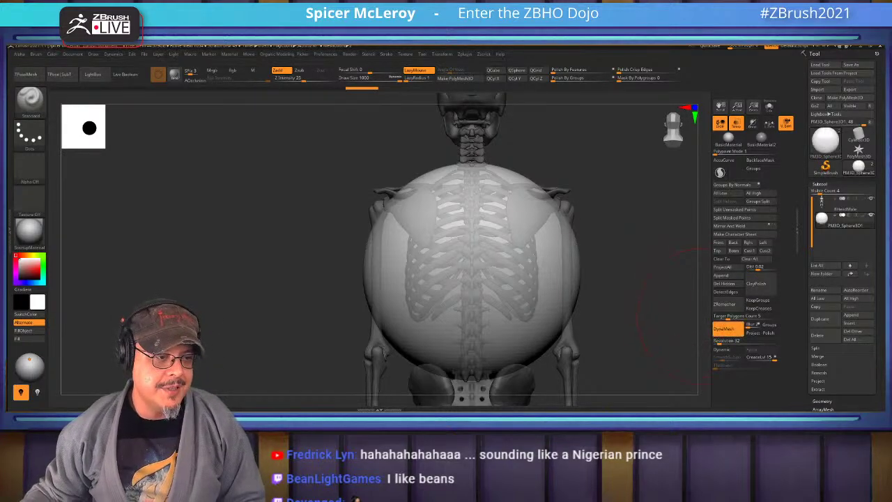
pyautogui.moveTo(627, 314); pyautogui.dragTo(592, 195)
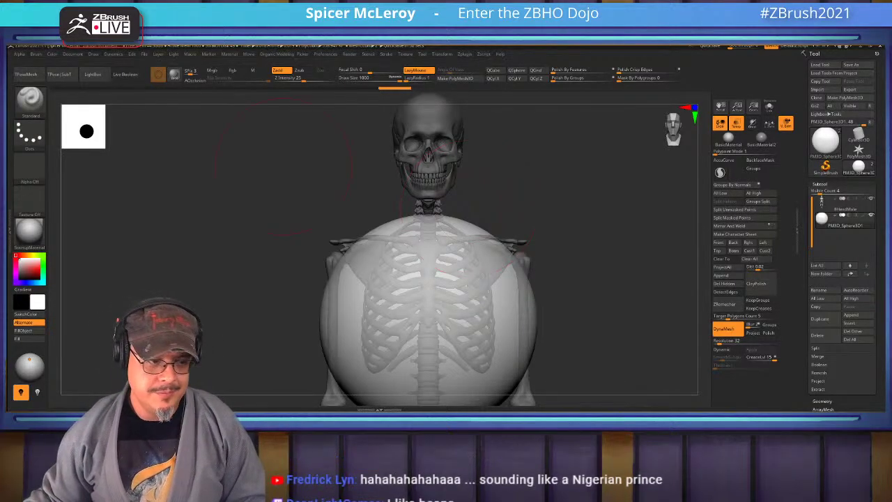
pyautogui.press('-')
pyautogui.press('+')
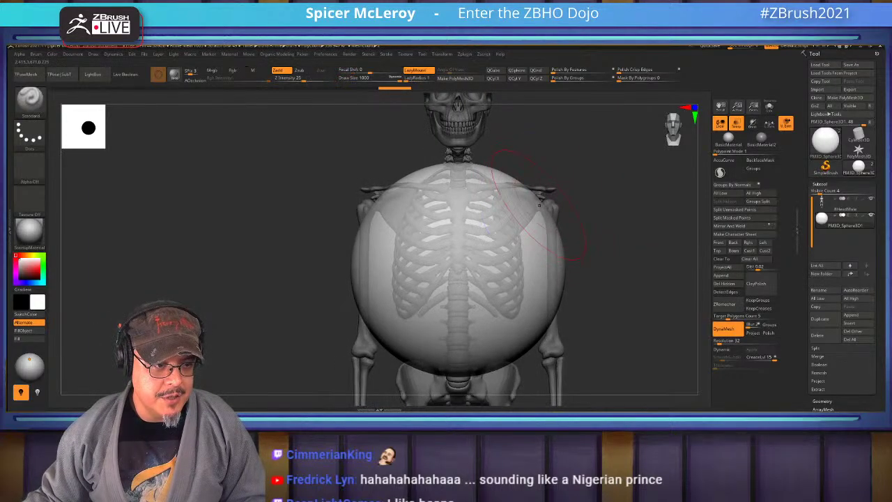
pyautogui.press('shift')
# Pull the mass's upper sides out toward the shoulders with the Move brush
pyautogui.press('b')
pyautogui.press('m')
pyautogui.press('v')
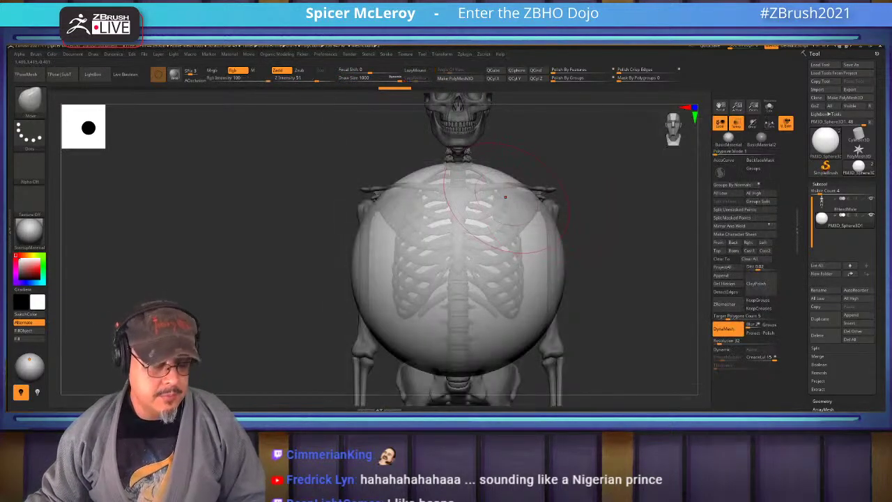
pyautogui.moveTo(519, 199)
pyautogui.mouseDown()
pyautogui.moveTo(558, 186)
pyautogui.moveTo(542, 190)
pyautogui.moveTo(547, 183)
pyautogui.mouseUp()
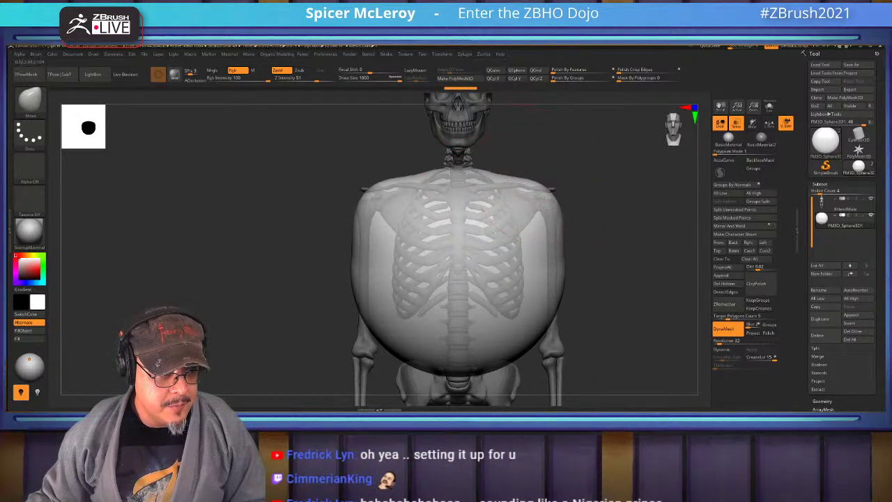
# Pull the top of the torso mass up into a neck beneath the skull
pyautogui.keyDown('alt'); pyautogui.click(673, 126); pyautogui.keyUp('alt')
pyautogui.moveTo(466, 238); pyautogui.dragTo(460, 159)
pyautogui.moveTo(443, 170); pyautogui.dragTo(485, 171)
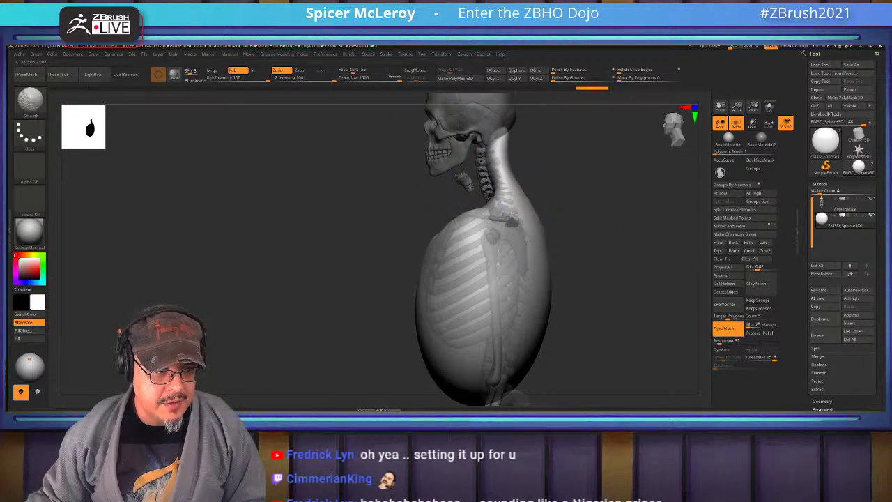
pyautogui.moveTo(484, 171); pyautogui.dragTo(558, 209)
# Smooth the neck at Draw Size 344 and 559 from back and side views
pyautogui.press('b')
pyautogui.click(569, 219)
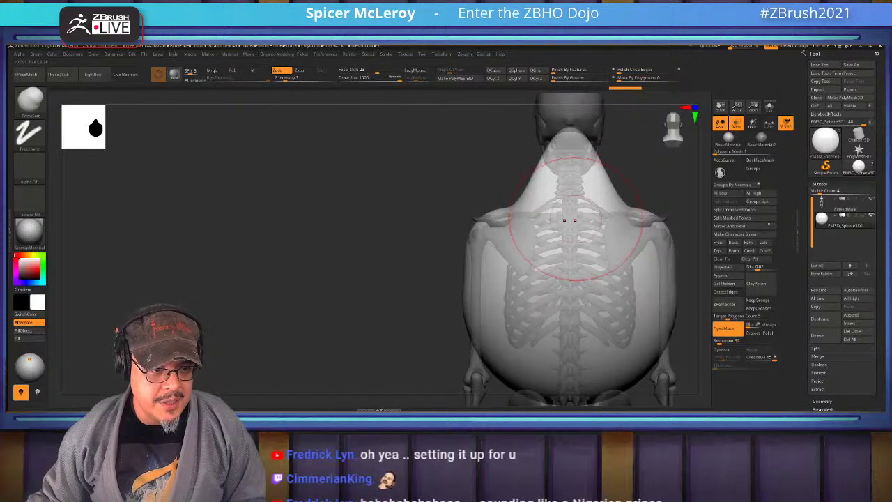
pyautogui.keyDown('ctrl'); pyautogui.moveTo(569, 220); pyautogui.dragTo(514, 242, button='right'); pyautogui.keyUp('ctrl')
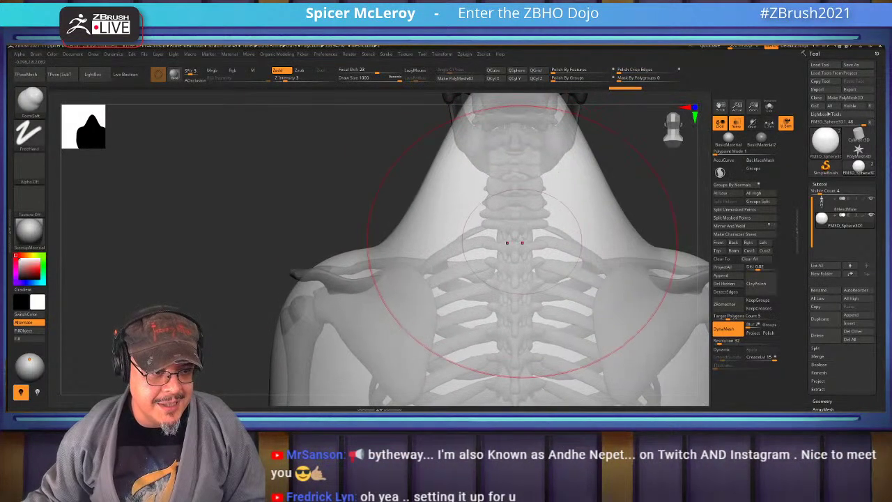
pyautogui.press('s')
pyautogui.moveTo(514, 241); pyautogui.dragTo(487, 238)
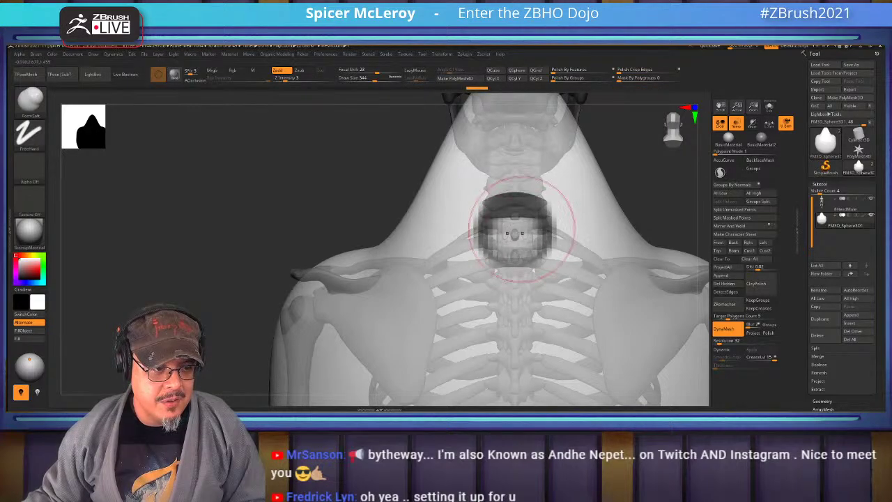
pyautogui.press('shift')
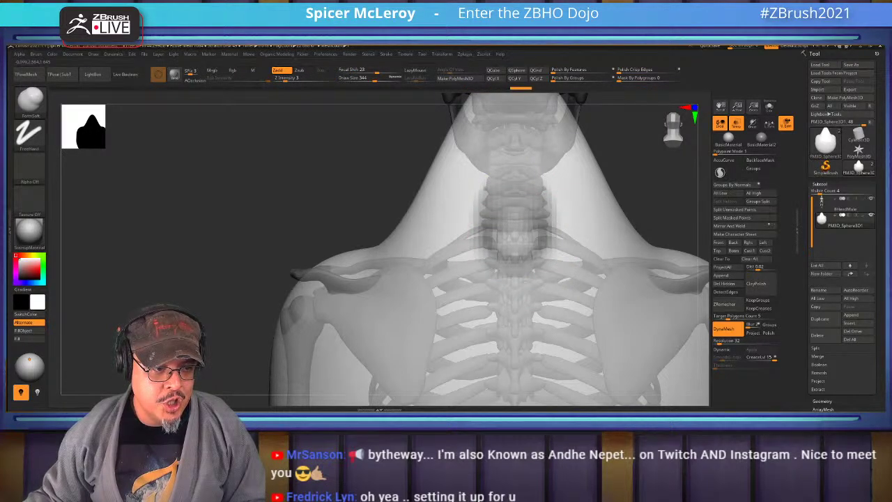
pyautogui.moveTo(335, 195); pyautogui.dragTo(293, 213)
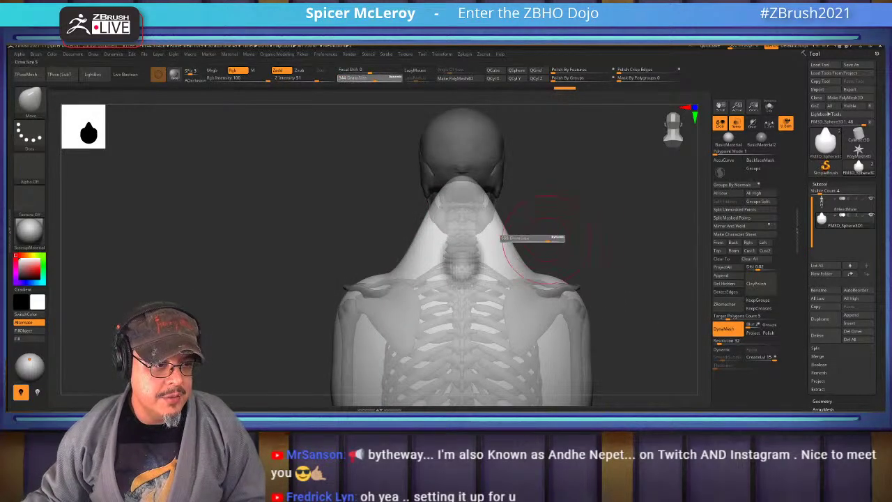
pyautogui.moveTo(556, 238); pyautogui.dragTo(561, 238)
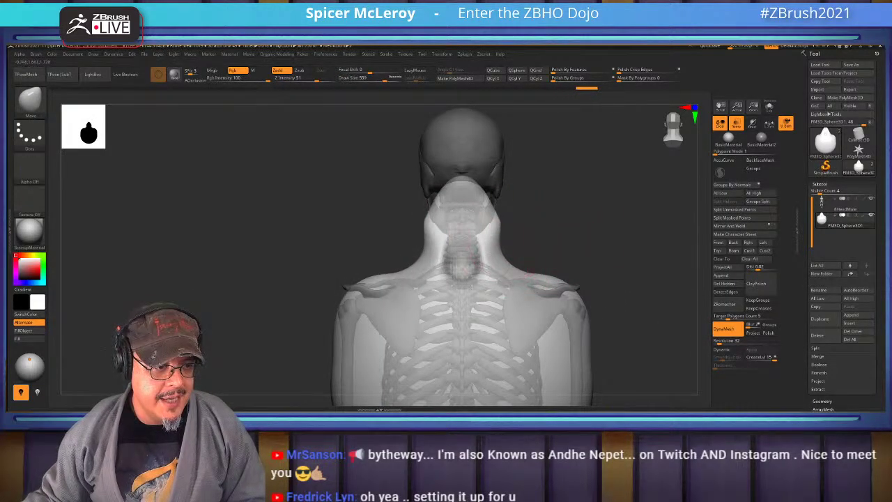
pyautogui.press('shift')
pyautogui.moveTo(209, 209); pyautogui.dragTo(292, 209)
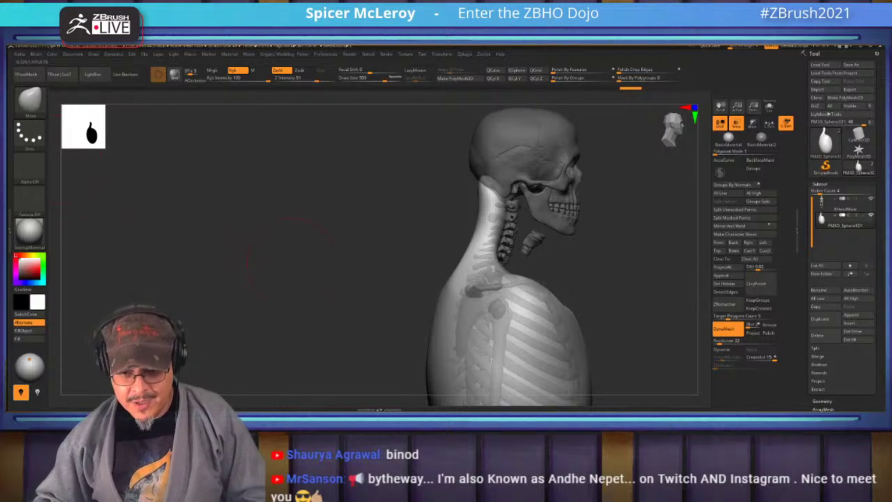
pyautogui.moveTo(562, 259); pyautogui.dragTo(513, 200)
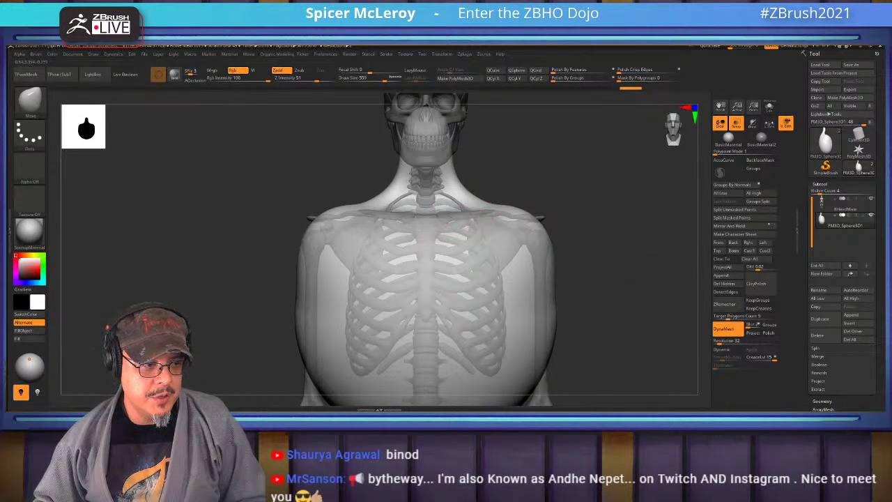
pyautogui.moveTo(390, 230)
pyautogui.mouseDown()
pyautogui.moveTo(557, 230)
pyautogui.moveTo(564, 209)
pyautogui.moveTo(573, 225)
pyautogui.moveTo(591, 225)
pyautogui.mouseUp()
# Set the Move brush Draw Size to 1000 and push both lower torso sides inward
pyautogui.press('s')
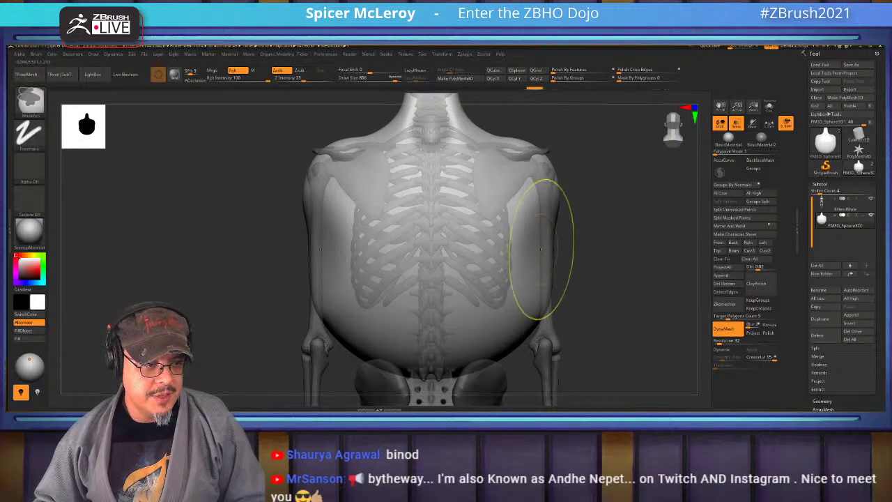
pyautogui.press('s')
pyautogui.moveTo(551, 251); pyautogui.dragTo(521, 250)
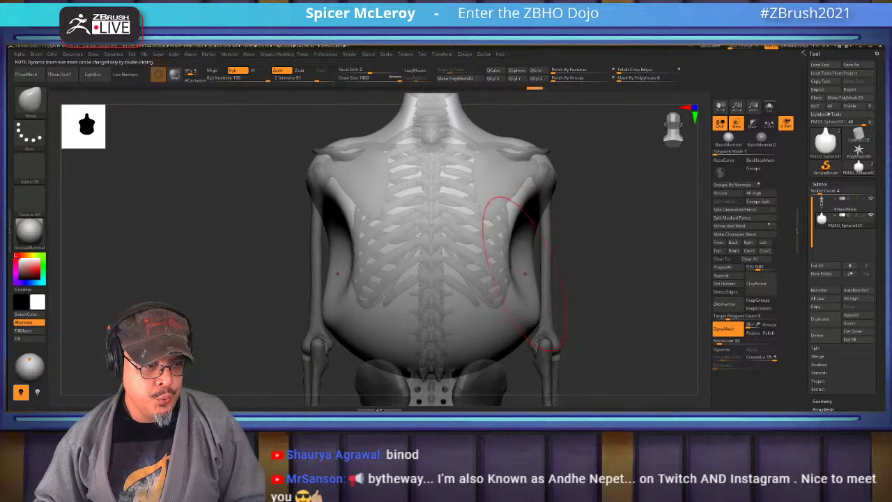
pyautogui.moveTo(537, 306); pyautogui.dragTo(517, 306)
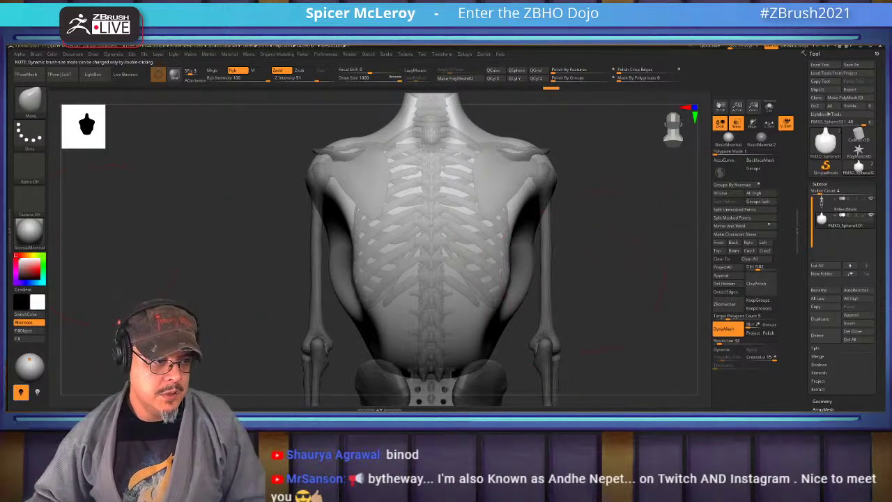
# From a side view, push the front edge of the lower torso inward
pyautogui.moveTo(592, 300)
pyautogui.mouseDown()
pyautogui.moveTo(397, 299)
pyautogui.moveTo(468, 240)
pyautogui.moveTo(446, 243)
pyautogui.moveTo(482, 252)
pyautogui.mouseUp()
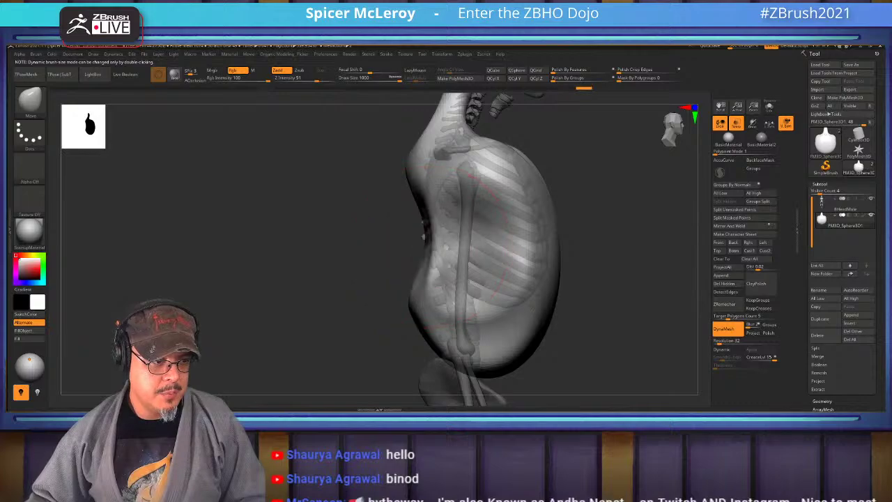
pyautogui.moveTo(427, 295); pyautogui.dragTo(453, 296)
pyautogui.keyDown('shift'); pyautogui.moveTo(390, 299); pyautogui.dragTo(405, 296); pyautogui.keyUp('shift')
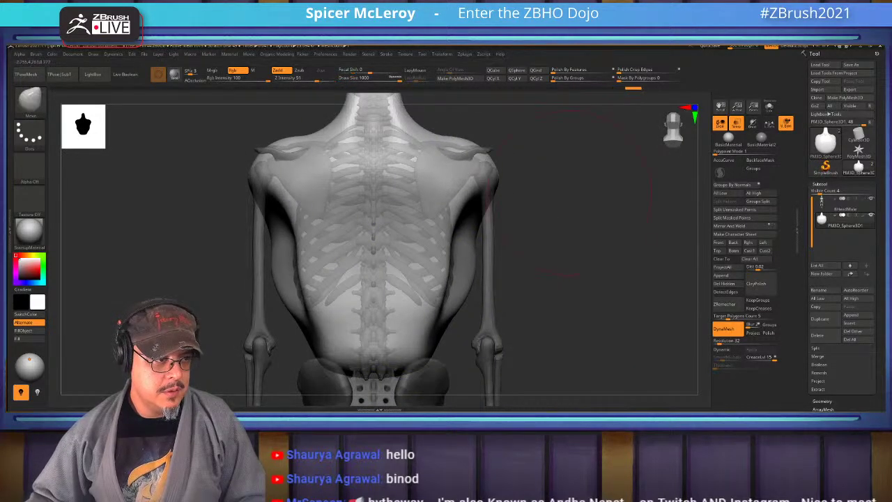
pyautogui.moveTo(571, 188)
pyautogui.mouseDown()
pyautogui.moveTo(592, 209)
pyautogui.moveTo(579, 223)
pyautogui.moveTo(613, 244)
pyautogui.moveTo(599, 272)
pyautogui.moveTo(627, 265)
pyautogui.moveTo(567, 247)
pyautogui.moveTo(613, 202)
pyautogui.mouseUp()
# With ClayBuildup, build up the shoulder-blade and lower rib areas of the back
pyautogui.press('b')
pyautogui.press('c')
pyautogui.press('b')
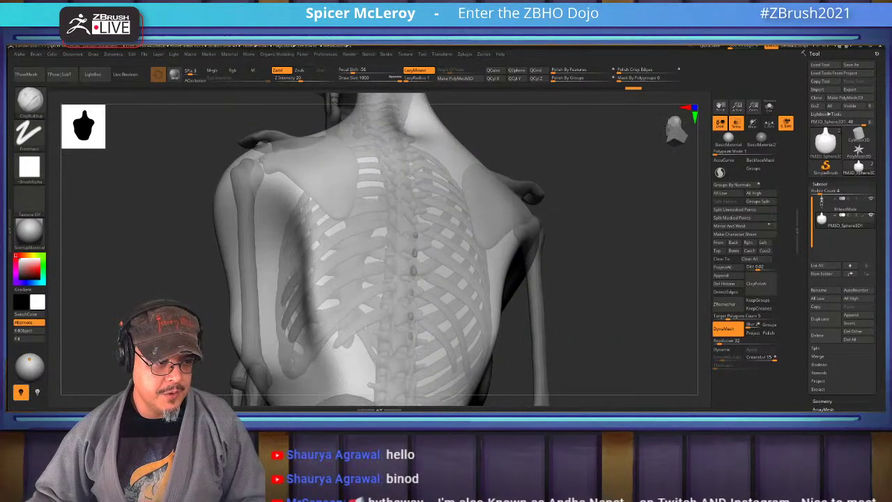
pyautogui.moveTo(327, 259); pyautogui.dragTo(293, 255)
pyautogui.moveTo(306, 209); pyautogui.dragTo(345, 217)
pyautogui.moveTo(348, 279); pyautogui.dragTo(294, 216)
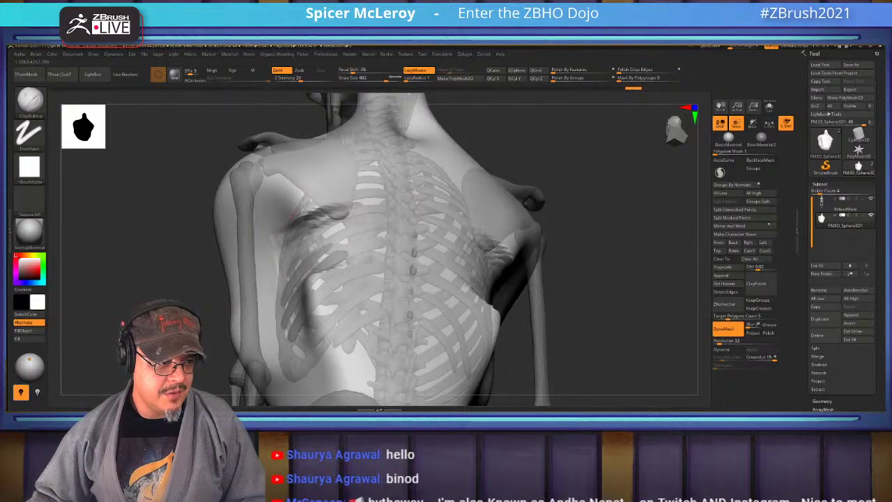
pyautogui.moveTo(349, 258); pyautogui.dragTo(306, 328)
pyautogui.moveTo(349, 299); pyautogui.dragTo(299, 349)
pyautogui.moveTo(369, 278); pyautogui.dragTo(299, 307)
pyautogui.moveTo(376, 261); pyautogui.dragTo(293, 335)
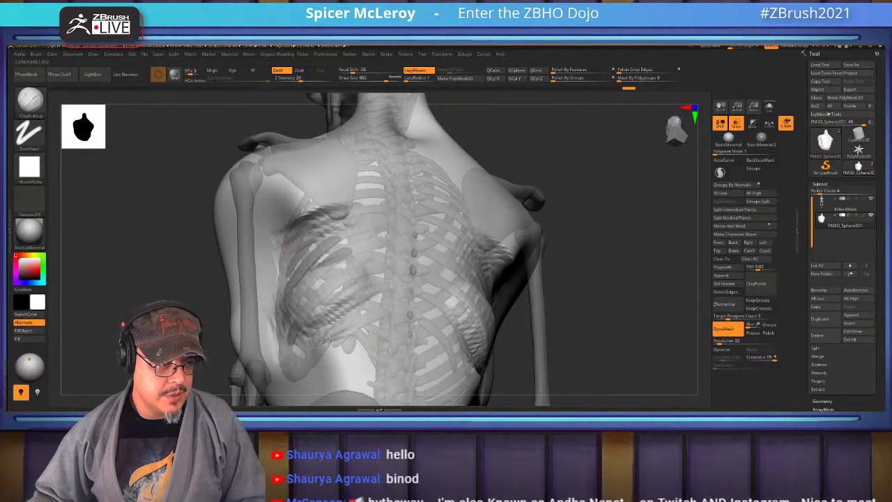
pyautogui.moveTo(349, 250)
pyautogui.mouseDown()
pyautogui.moveTo(300, 230)
pyautogui.moveTo(279, 286)
pyautogui.moveTo(334, 349)
pyautogui.mouseUp()
pyautogui.moveTo(286, 307); pyautogui.dragTo(342, 355)
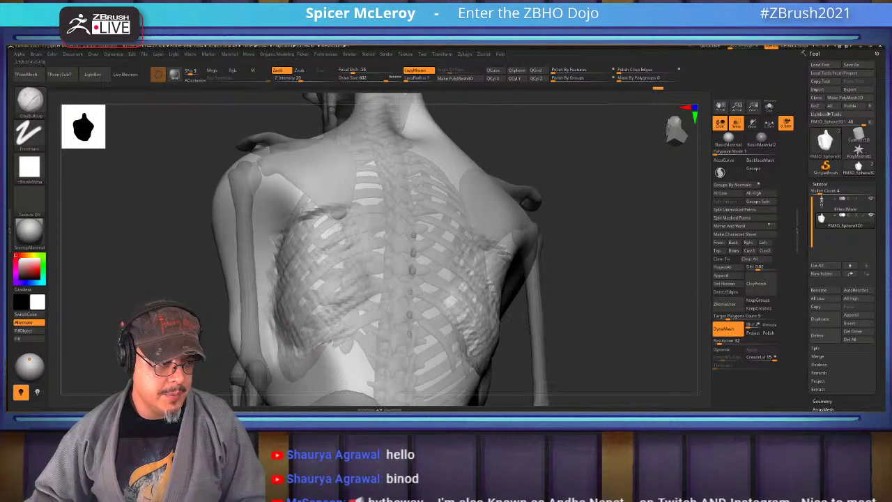
# From the front, build up and smooth the chest, sternum and lower ribs on both sides
pyautogui.moveTo(592, 293); pyautogui.dragTo(523, 261)
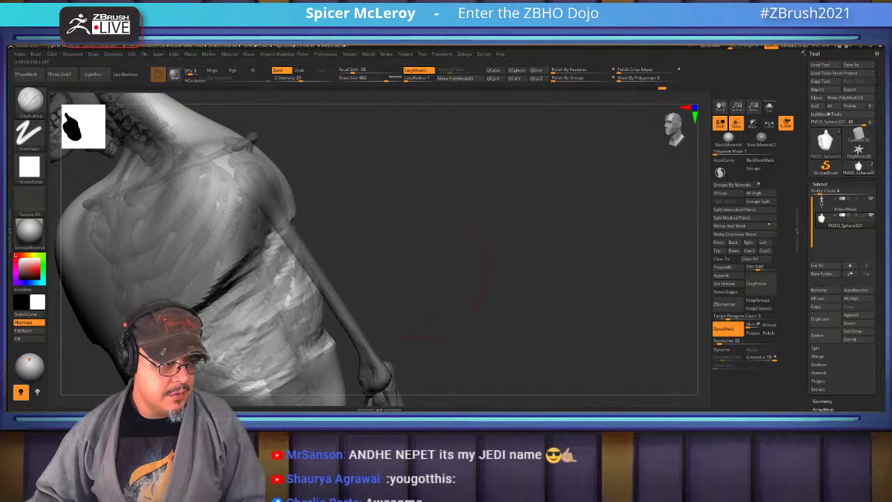
pyautogui.keyDown('shift'); pyautogui.moveTo(480, 279); pyautogui.dragTo(536, 264); pyautogui.keyUp('shift')
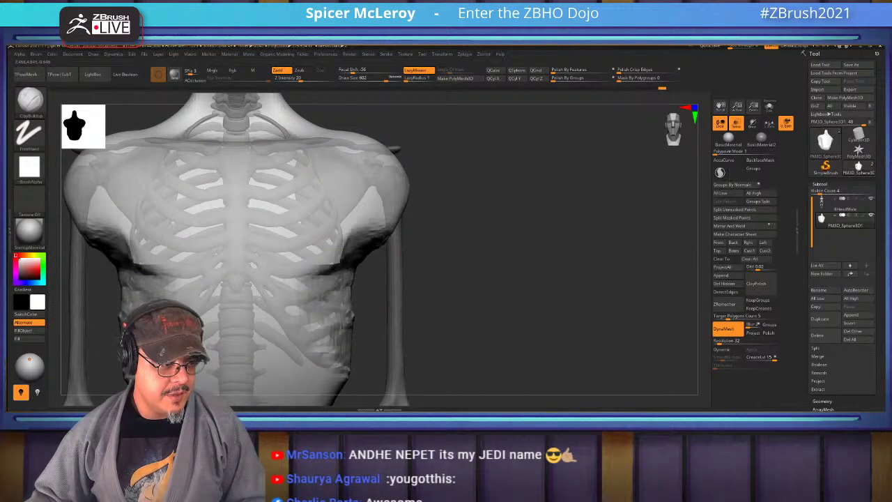
pyautogui.moveTo(369, 265)
pyautogui.mouseDown()
pyautogui.moveTo(358, 209)
pyautogui.moveTo(348, 218)
pyautogui.moveTo(337, 204)
pyautogui.mouseUp()
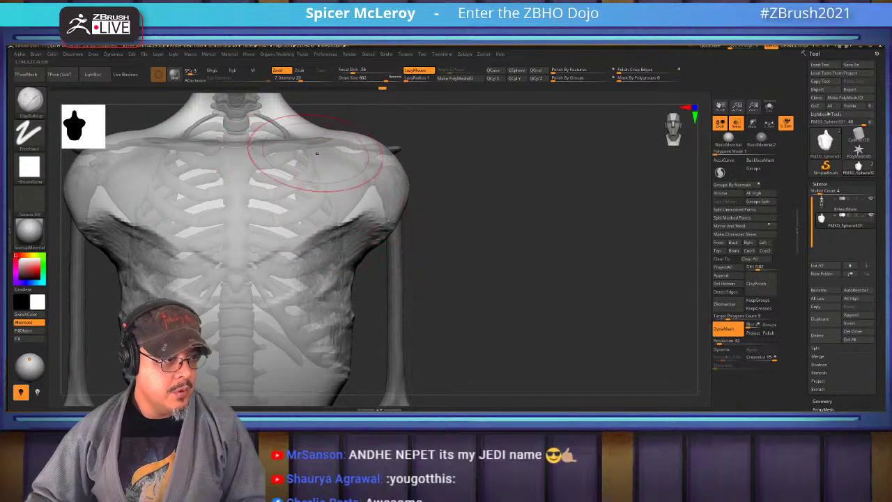
pyautogui.moveTo(316, 153)
pyautogui.mouseDown()
pyautogui.moveTo(253, 161)
pyautogui.moveTo(288, 165)
pyautogui.moveTo(284, 187)
pyautogui.moveTo(238, 201)
pyautogui.moveTo(303, 211)
pyautogui.moveTo(276, 239)
pyautogui.mouseUp()
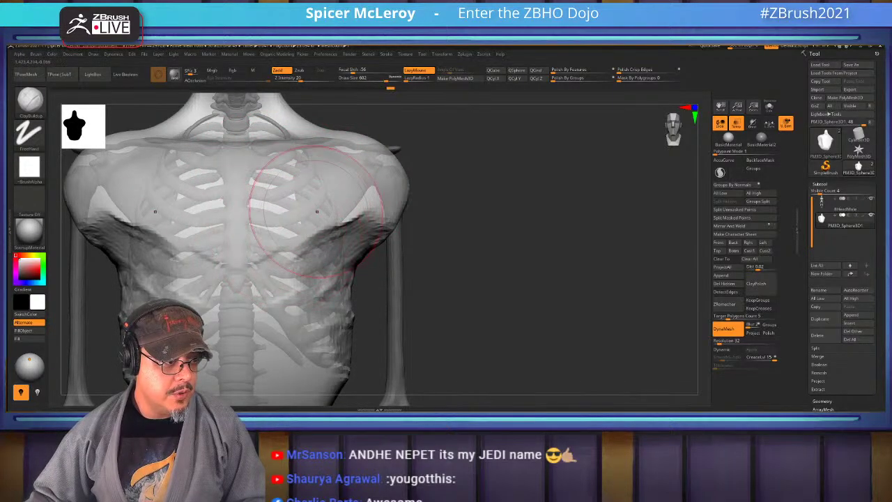
pyautogui.moveTo(316, 211)
pyautogui.mouseDown()
pyautogui.moveTo(278, 199)
pyautogui.moveTo(237, 265)
pyautogui.moveTo(303, 271)
pyautogui.mouseUp()
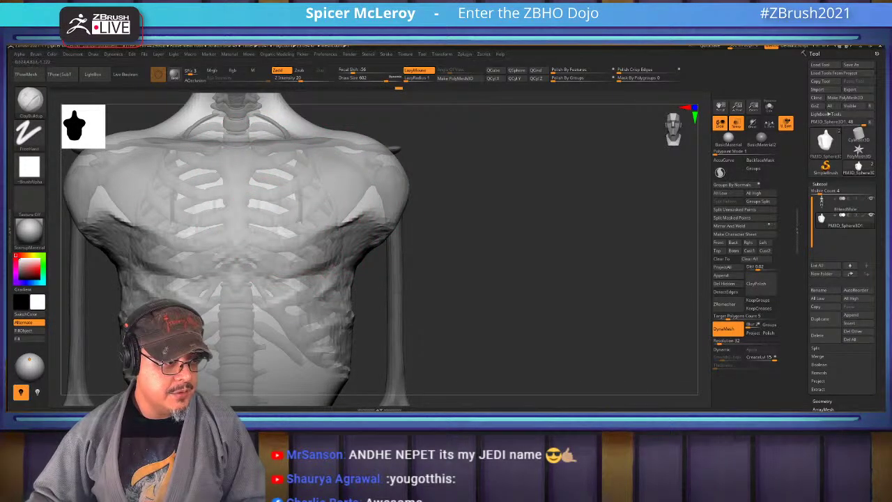
pyautogui.moveTo(283, 209)
pyautogui.mouseDown()
pyautogui.moveTo(345, 230)
pyautogui.moveTo(362, 223)
pyautogui.moveTo(349, 197)
pyautogui.mouseUp()
pyautogui.moveTo(388, 167); pyautogui.dragTo(393, 227)
pyautogui.keyDown('alt'); pyautogui.moveTo(543, 293); pyautogui.dragTo(557, 244); pyautogui.keyUp('alt')
pyautogui.moveTo(324, 237); pyautogui.dragTo(334, 251)
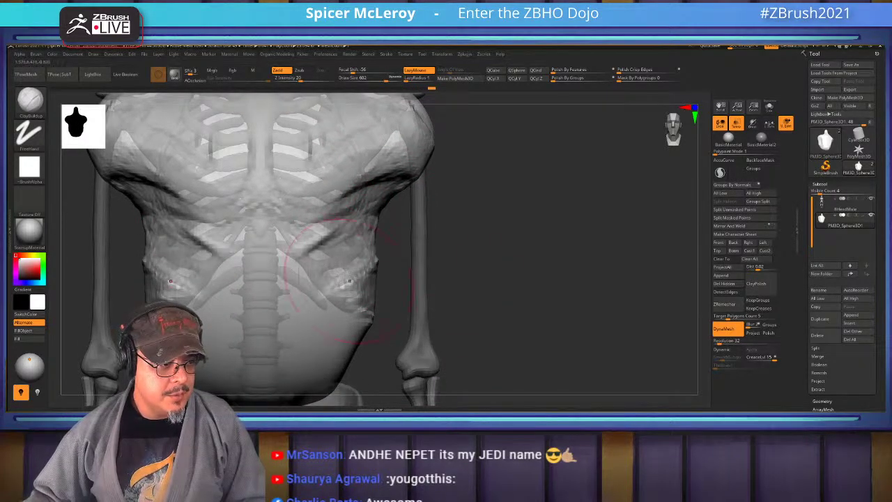
# From above the shoulders, add clay to the ribcage and belly and smooth the surface
pyautogui.moveTo(390, 278); pyautogui.dragTo(390, 307)
pyautogui.moveTo(351, 279)
pyautogui.mouseDown()
pyautogui.moveTo(365, 296)
pyautogui.moveTo(374, 230)
pyautogui.mouseUp()
pyautogui.moveTo(379, 129)
pyautogui.mouseDown()
pyautogui.moveTo(390, 216)
pyautogui.moveTo(453, 250)
pyautogui.mouseUp()
pyautogui.moveTo(453, 154); pyautogui.dragTo(481, 230)
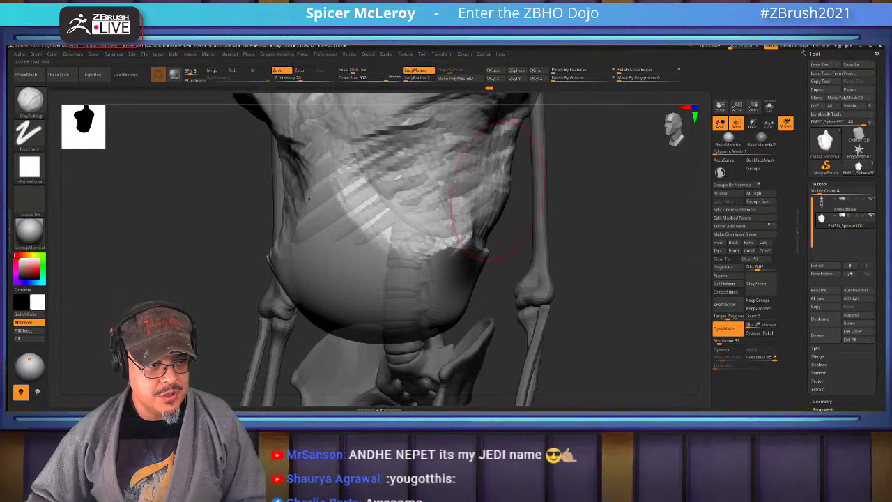
pyautogui.moveTo(502, 146)
pyautogui.keyDown('shift'); pyautogui.mouseDown()
pyautogui.moveTo(477, 244)
pyautogui.moveTo(429, 237)
pyautogui.moveTo(376, 132)
pyautogui.mouseUp(); pyautogui.keyUp('shift')
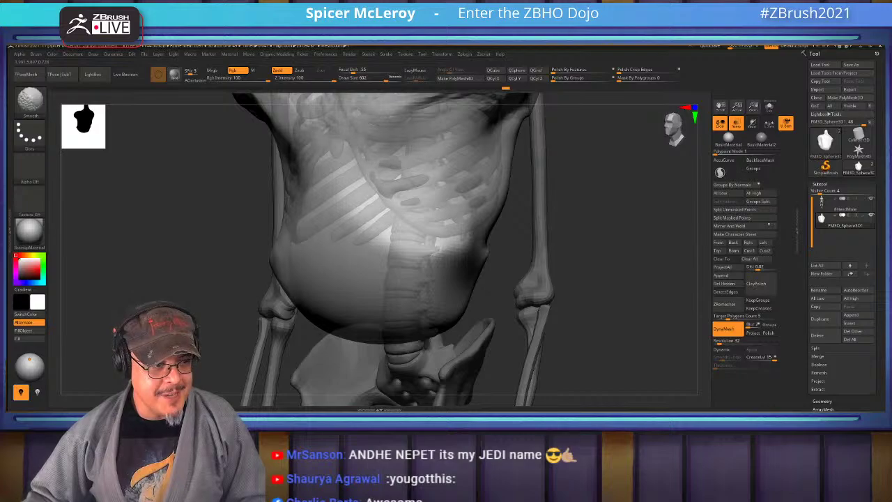
pyautogui.moveTo(354, 237)
pyautogui.mouseDown()
pyautogui.moveTo(363, 156)
pyautogui.moveTo(418, 188)
pyautogui.moveTo(439, 230)
pyautogui.mouseUp()
pyautogui.moveTo(446, 167); pyautogui.dragTo(487, 251)
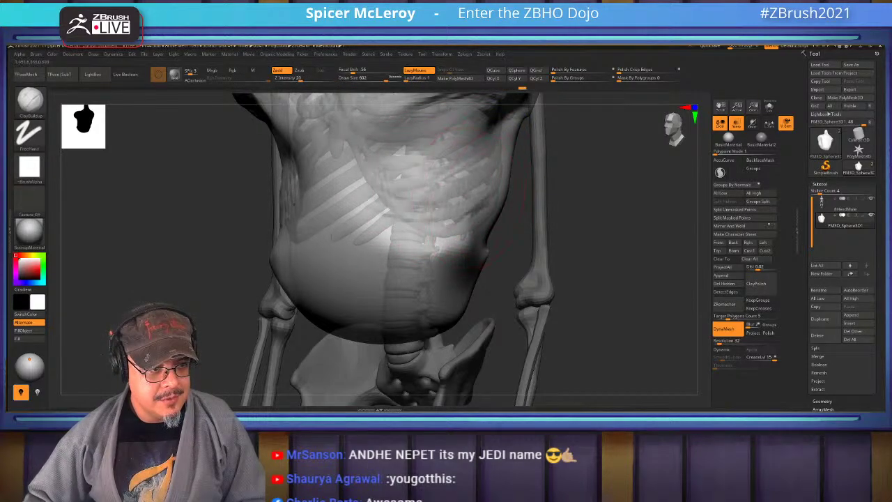
pyautogui.moveTo(439, 195)
pyautogui.mouseDown()
pyautogui.moveTo(445, 264)
pyautogui.moveTo(418, 279)
pyautogui.moveTo(380, 265)
pyautogui.moveTo(391, 321)
pyautogui.moveTo(425, 230)
pyautogui.moveTo(432, 278)
pyautogui.moveTo(446, 293)
pyautogui.moveTo(402, 188)
pyautogui.moveTo(432, 230)
pyautogui.mouseUp()
# From the side, build up the ribcage and belly and smooth the crease under the chest
pyautogui.moveTo(599, 293)
pyautogui.mouseDown()
pyautogui.moveTo(496, 240)
pyautogui.moveTo(390, 230)
pyautogui.mouseUp()
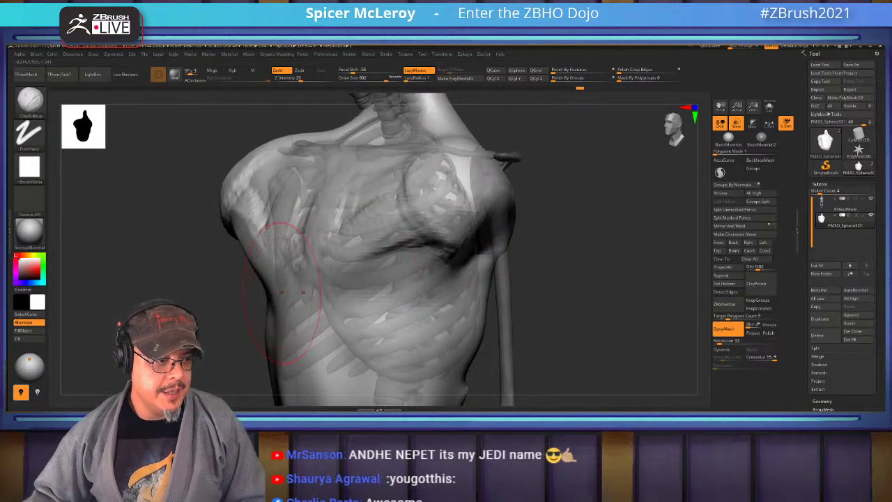
pyautogui.moveTo(300, 275); pyautogui.dragTo(320, 369)
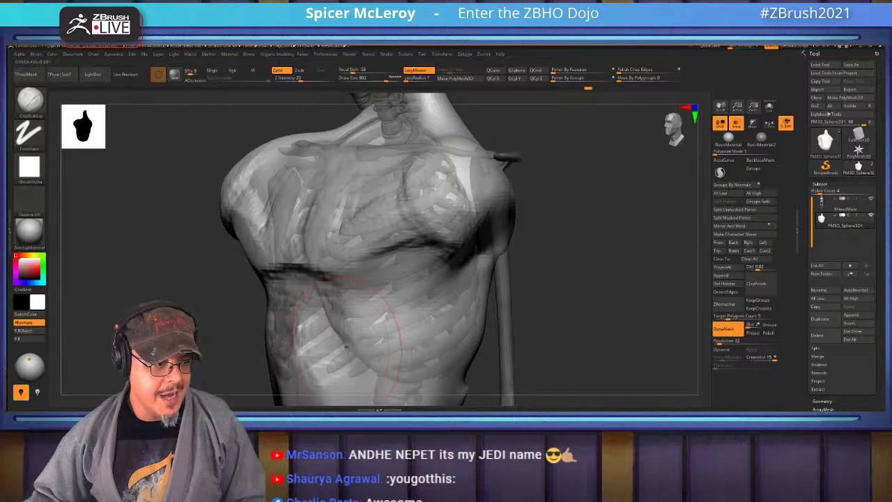
pyautogui.keyDown('shift'); pyautogui.moveTo(307, 320); pyautogui.dragTo(303, 356); pyautogui.keyUp('shift')
pyautogui.moveTo(348, 306); pyautogui.dragTo(335, 356)
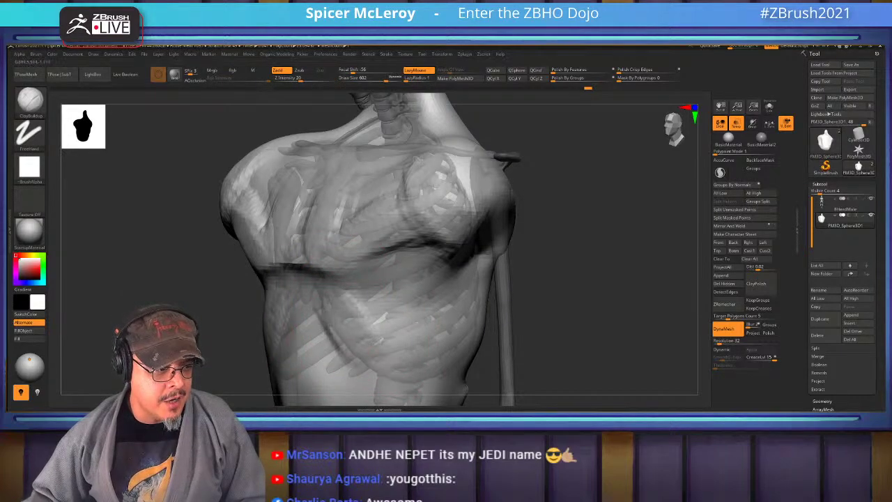
pyautogui.keyDown('shift'); pyautogui.moveTo(265, 269); pyautogui.dragTo(376, 334); pyautogui.keyUp('shift')
# Smooth the left shoulder contour and deltoid from a low front view
pyautogui.moveTo(592, 244)
pyautogui.mouseDown()
pyautogui.moveTo(523, 206)
pyautogui.moveTo(527, 258)
pyautogui.mouseUp()
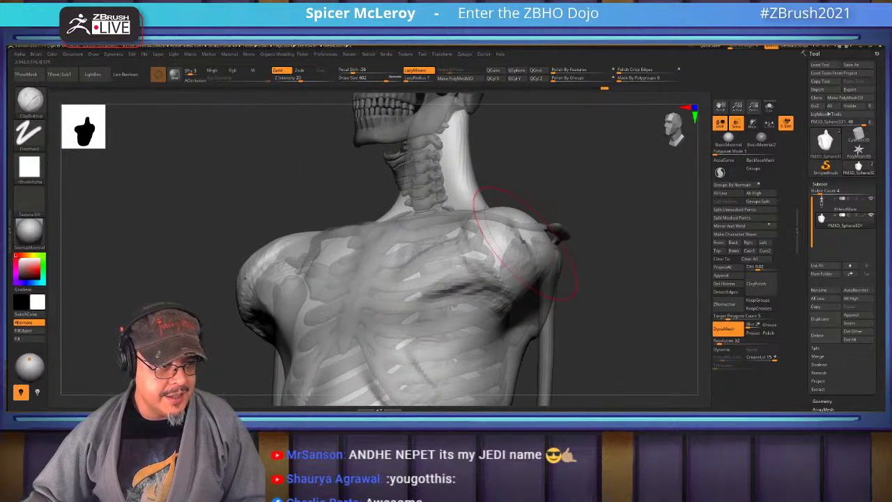
pyautogui.moveTo(293, 251)
pyautogui.mouseDown()
pyautogui.moveTo(307, 317)
pyautogui.moveTo(320, 257)
pyautogui.mouseUp()
pyautogui.moveTo(264, 241)
pyautogui.keyDown('shift'); pyautogui.mouseDown()
pyautogui.moveTo(243, 328)
pyautogui.moveTo(272, 244)
pyautogui.mouseUp(); pyautogui.keyUp('shift')
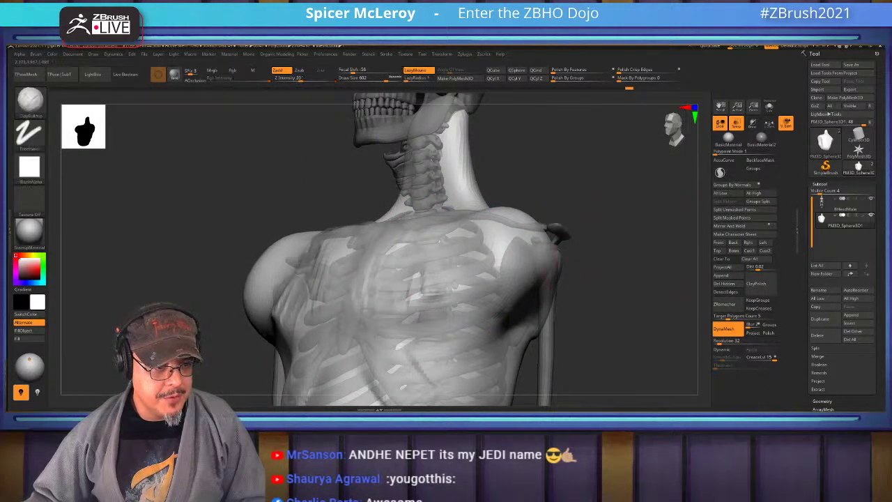
pyautogui.moveTo(174, 279)
pyautogui.mouseDown()
pyautogui.moveTo(292, 278)
pyautogui.moveTo(407, 264)
pyautogui.moveTo(446, 306)
pyautogui.moveTo(438, 335)
pyautogui.mouseUp()
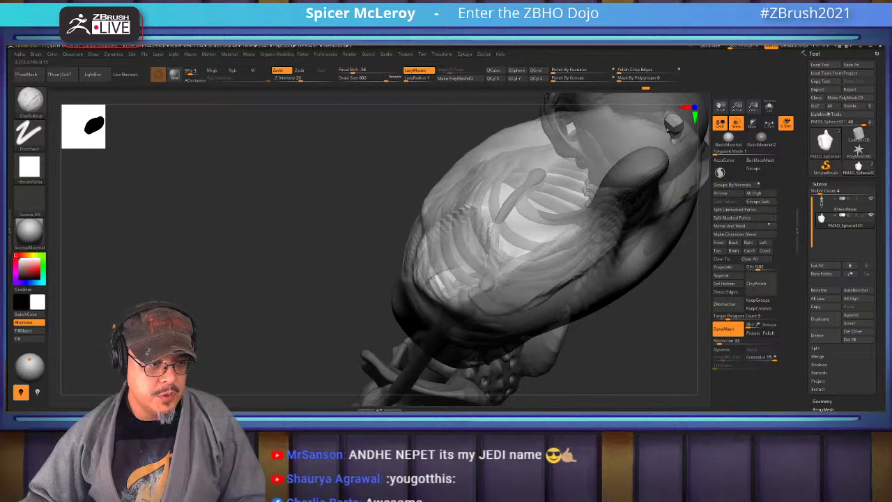
# Smooth the torso, reduce Draw Size to 372, and reshape the shoulder and neck area
pyautogui.press('shift')
pyautogui.moveTo(319, 302)
pyautogui.mouseDown()
pyautogui.moveTo(488, 265)
pyautogui.moveTo(599, 254)
pyautogui.moveTo(383, 258)
pyautogui.moveTo(376, 246)
pyautogui.mouseUp()
pyautogui.press('s')
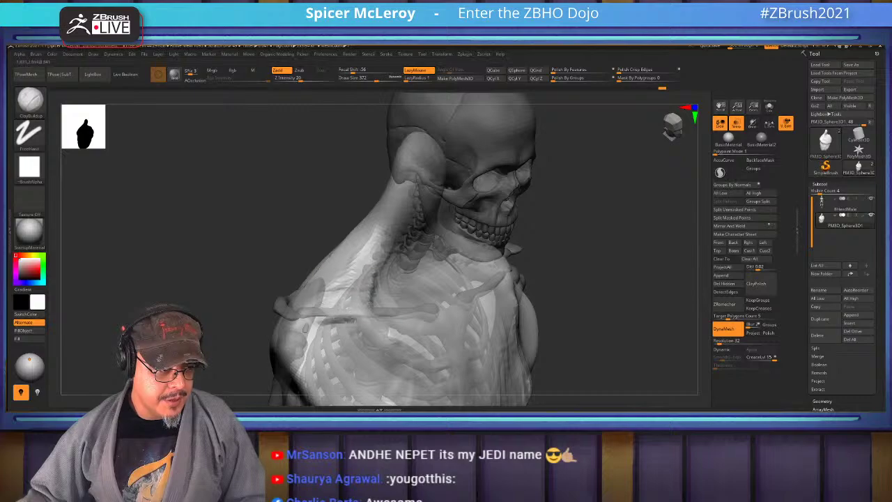
pyautogui.moveTo(398, 292)
pyautogui.keyDown('shift'); pyautogui.mouseDown()
pyautogui.moveTo(314, 327)
pyautogui.moveTo(300, 289)
pyautogui.moveTo(349, 264)
pyautogui.moveTo(377, 272)
pyautogui.moveTo(530, 245)
pyautogui.mouseUp(); pyautogui.keyUp('shift')
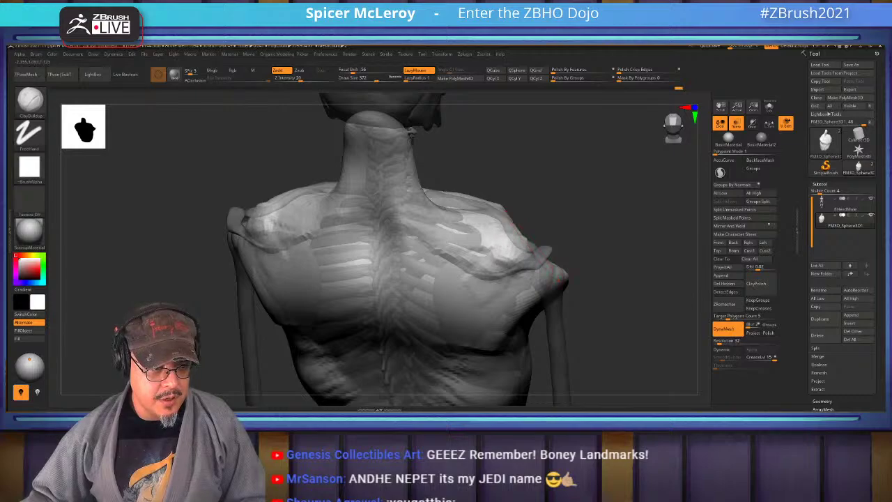
# From the back, carve a mirrored crease along the shoulder blades' inner borders with DamStandard
pyautogui.moveTo(298, 230); pyautogui.dragTo(334, 232)
pyautogui.press('b')
pyautogui.press('d')
pyautogui.press('s')
pyautogui.moveTo(438, 220)
pyautogui.mouseDown()
pyautogui.moveTo(435, 276)
pyautogui.moveTo(446, 317)
pyautogui.moveTo(446, 223)
pyautogui.moveTo(449, 292)
pyautogui.moveTo(479, 300)
pyautogui.moveTo(474, 313)
pyautogui.moveTo(488, 278)
pyautogui.moveTo(471, 235)
pyautogui.moveTo(456, 328)
pyautogui.moveTo(498, 265)
pyautogui.mouseUp()
# Return to ClayBuildup and smooth the lower shoulder-blade area
pyautogui.press('b')
pyautogui.press('c')
pyautogui.press('b')
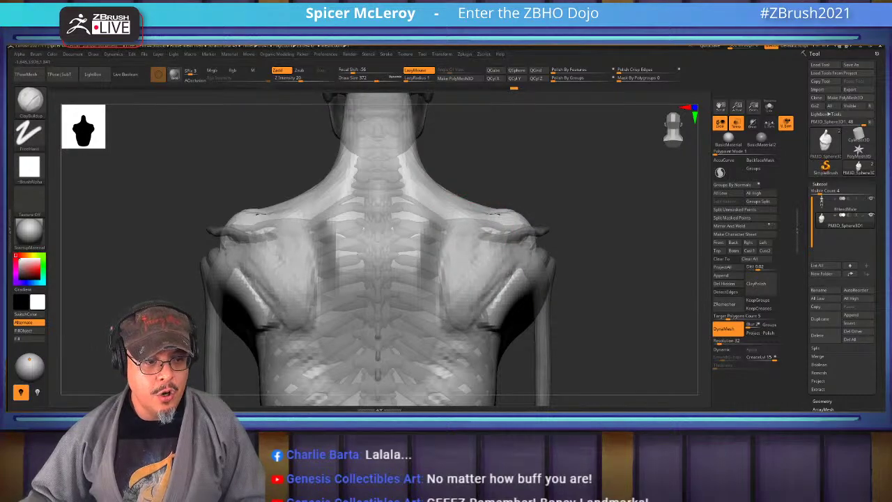
pyautogui.press('shift')
pyautogui.moveTo(613, 327); pyautogui.dragTo(526, 324)
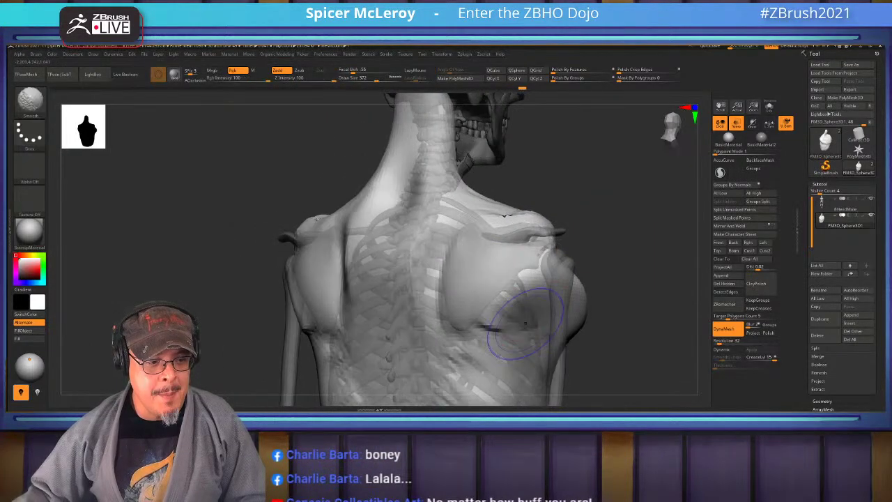
pyautogui.moveTo(592, 132); pyautogui.dragTo(558, 213)
# With the Move brush, shape the upper back from the back view and smooth both shoulders
pyautogui.press('b')
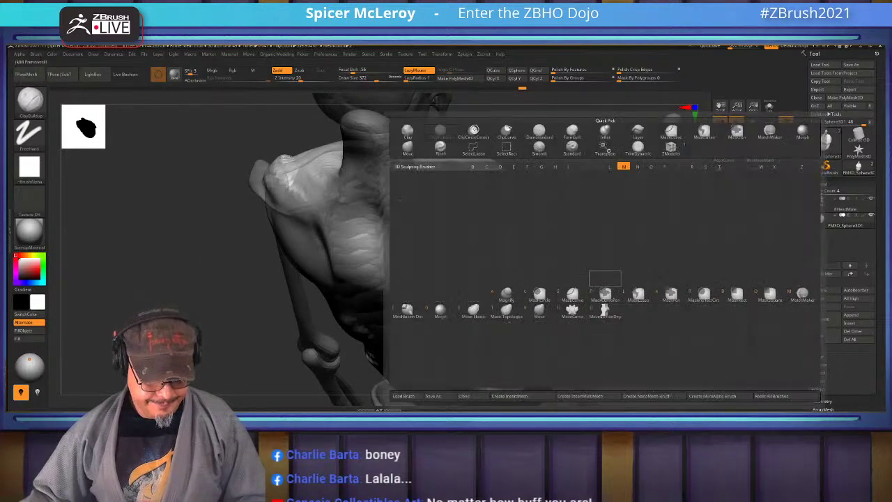
pyautogui.press('m')
pyautogui.press('v')
pyautogui.moveTo(604, 266)
pyautogui.mouseDown()
pyautogui.moveTo(529, 272)
pyautogui.moveTo(551, 225)
pyautogui.mouseUp()
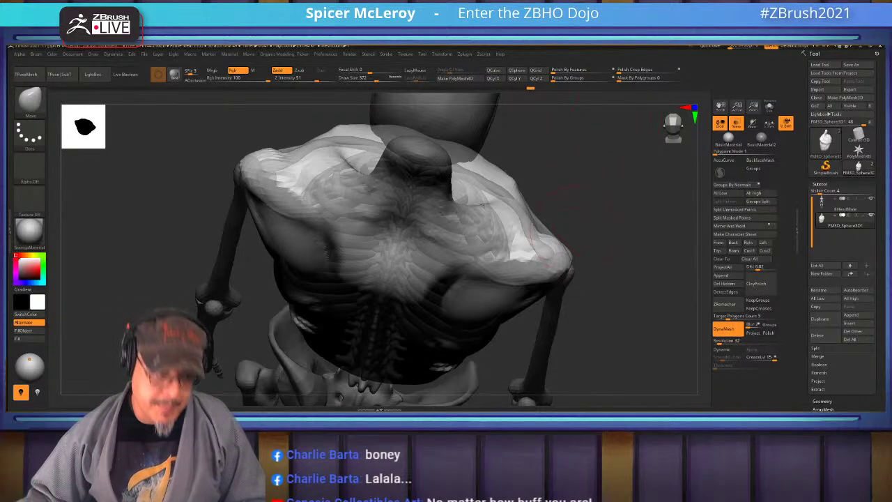
pyautogui.moveTo(544, 234); pyautogui.dragTo(522, 192)
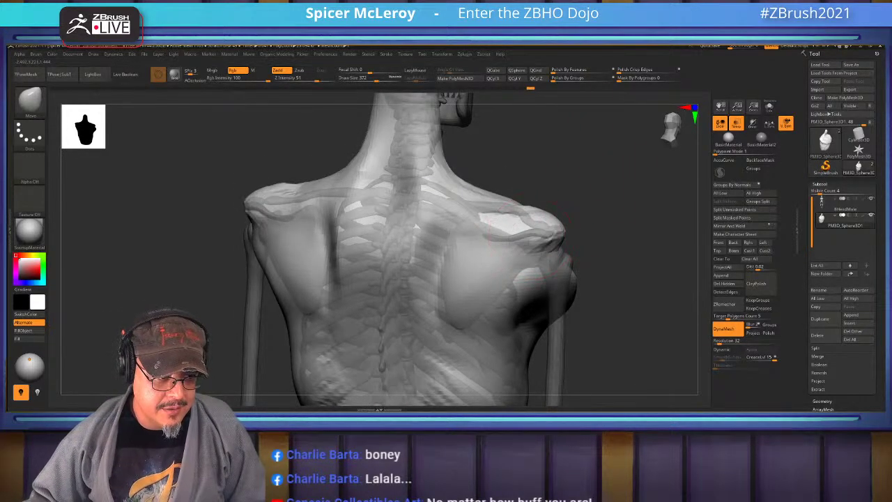
pyautogui.moveTo(515, 223)
pyautogui.keyDown('shift'); pyautogui.mouseDown()
pyautogui.moveTo(509, 237)
pyautogui.moveTo(501, 230)
pyautogui.moveTo(508, 239)
pyautogui.moveTo(507, 230)
pyautogui.moveTo(519, 244)
pyautogui.moveTo(522, 229)
pyautogui.mouseUp(); pyautogui.keyUp('shift')
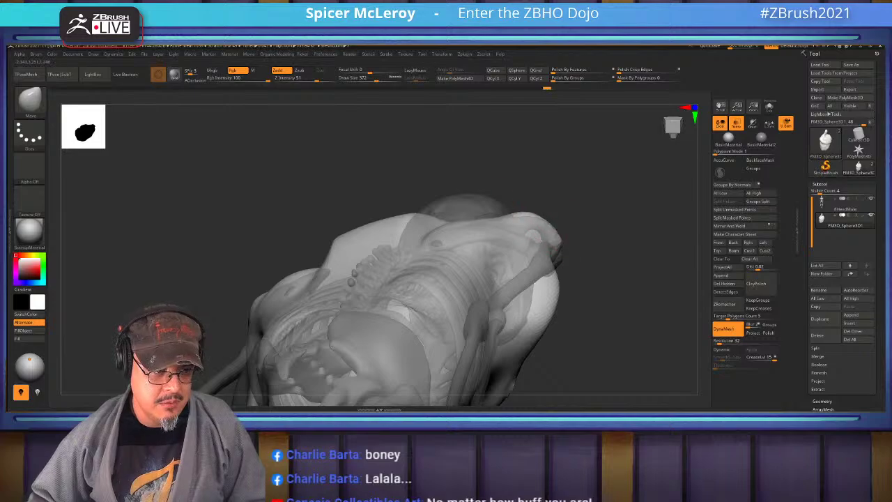
pyautogui.moveTo(523, 230); pyautogui.dragTo(451, 240)
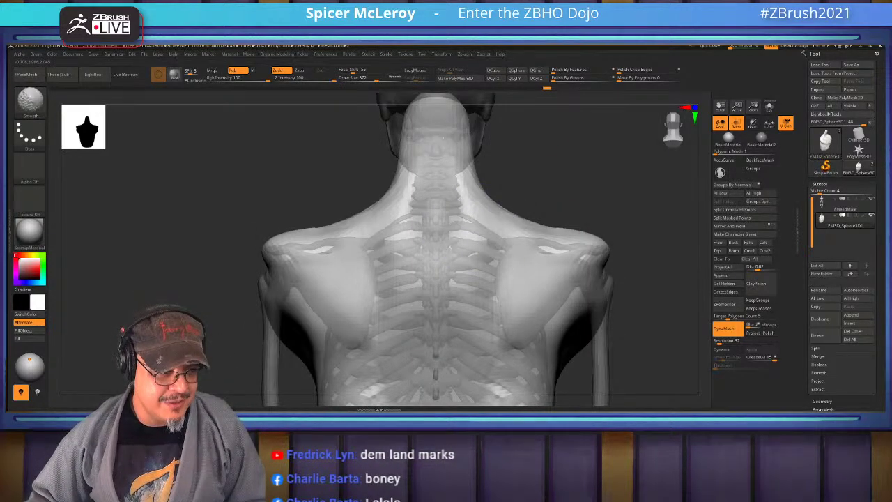
pyautogui.moveTo(550, 174); pyautogui.dragTo(603, 171)
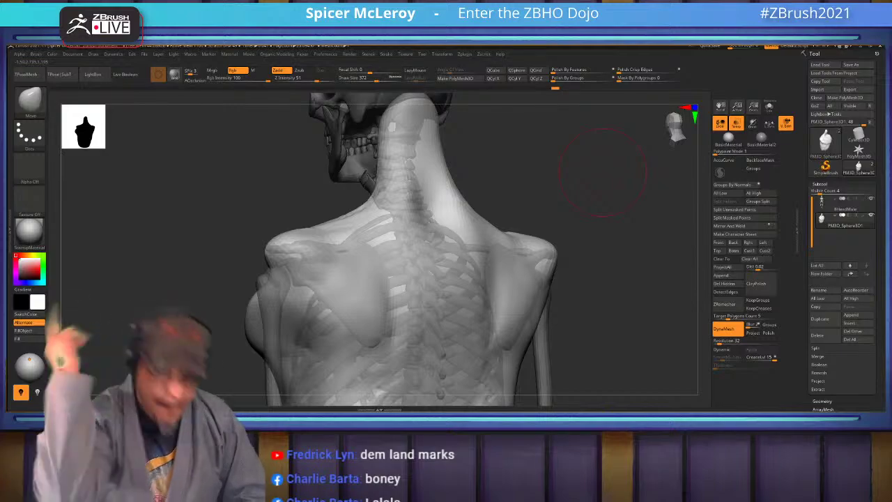
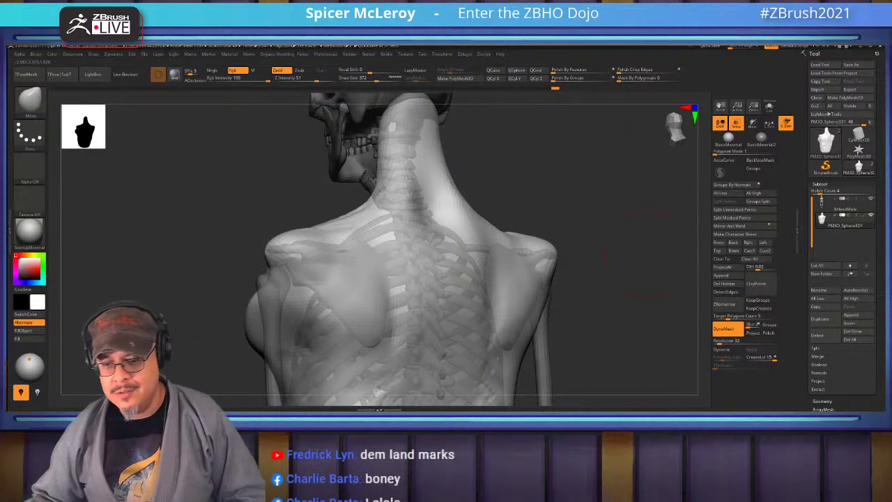
# Carve and deepen a groove down the spine with smoothed LazyMouse strokes, ending on a straight back view
pyautogui.moveTo(630, 212)
pyautogui.mouseDown()
pyautogui.moveTo(669, 216)
pyautogui.moveTo(662, 258)
pyautogui.moveTo(627, 299)
pyautogui.moveTo(488, 265)
pyautogui.mouseUp()
pyautogui.press('b')
pyautogui.press('d')
pyautogui.press('s')
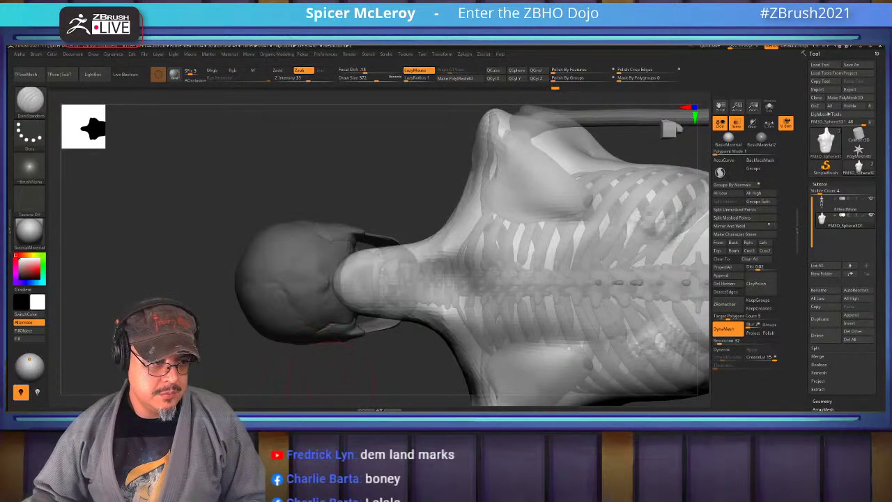
pyautogui.moveTo(306, 268)
pyautogui.mouseDown()
pyautogui.moveTo(276, 258)
pyautogui.moveTo(681, 258)
pyautogui.mouseUp()
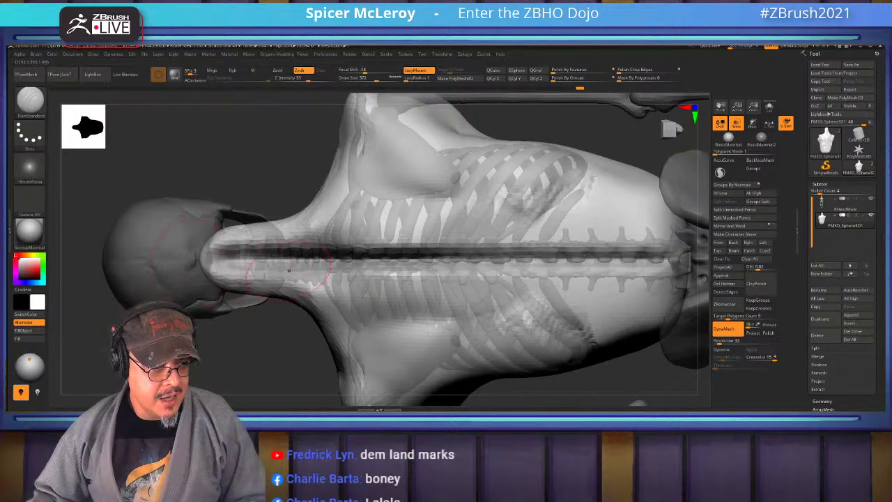
pyautogui.moveTo(288, 270); pyautogui.dragTo(622, 259)
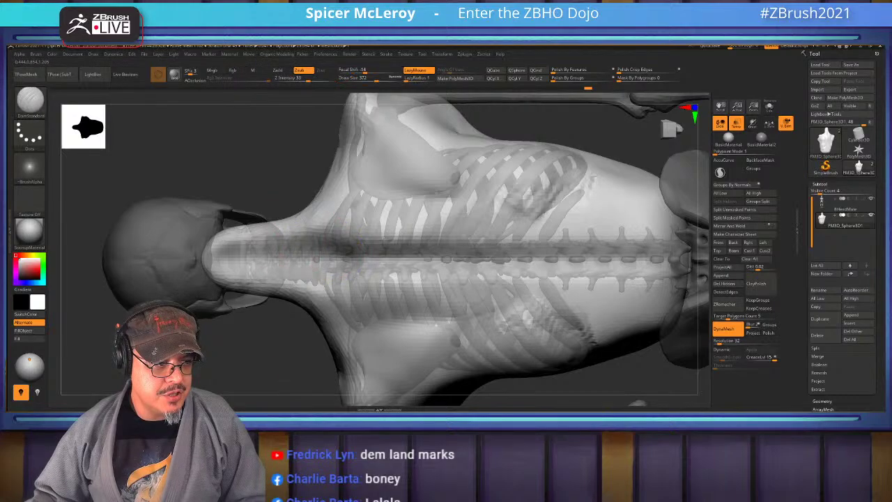
pyautogui.moveTo(318, 243)
pyautogui.mouseDown(button='right')
pyautogui.moveTo(432, 250)
pyautogui.moveTo(418, 289)
pyautogui.moveTo(369, 229)
pyautogui.mouseUp(button='right')
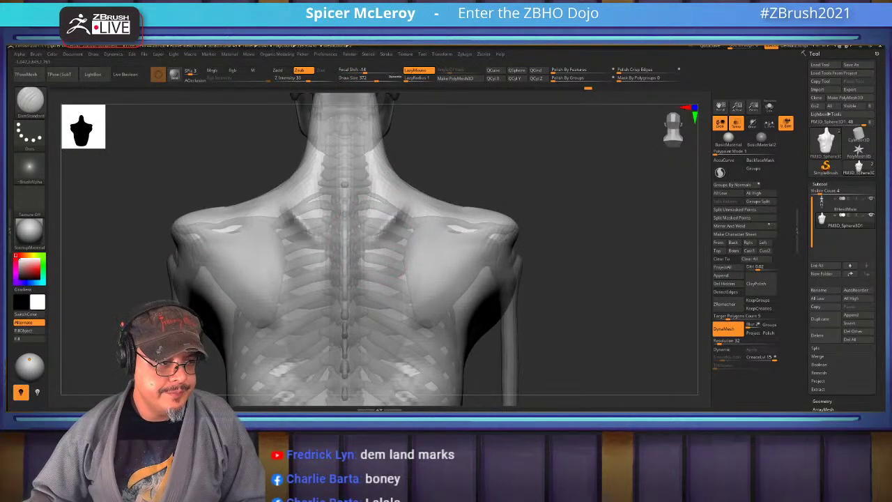
pyautogui.press('ctrl')
# Build up both shoulder blades, the upper back, and the spine at the base of the neck
pyautogui.press('l')
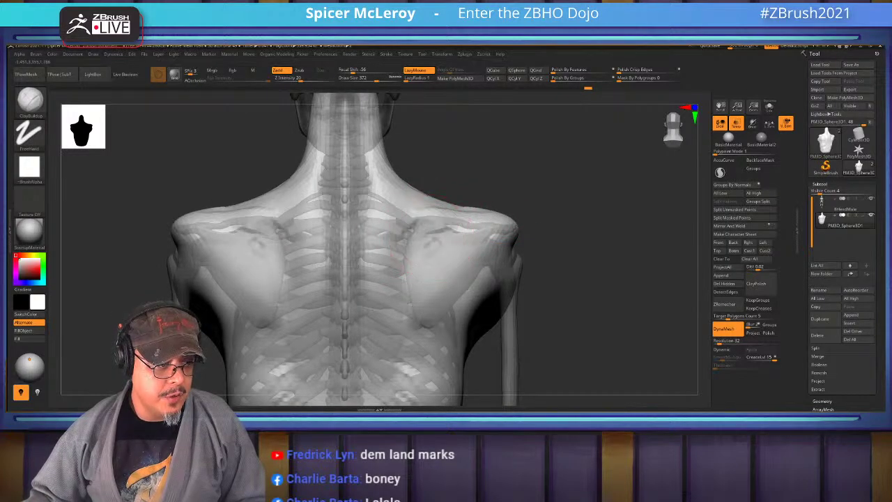
pyautogui.moveTo(435, 248)
pyautogui.mouseDown()
pyautogui.moveTo(422, 223)
pyautogui.moveTo(427, 230)
pyautogui.moveTo(413, 232)
pyautogui.moveTo(374, 296)
pyautogui.moveTo(373, 334)
pyautogui.mouseUp()
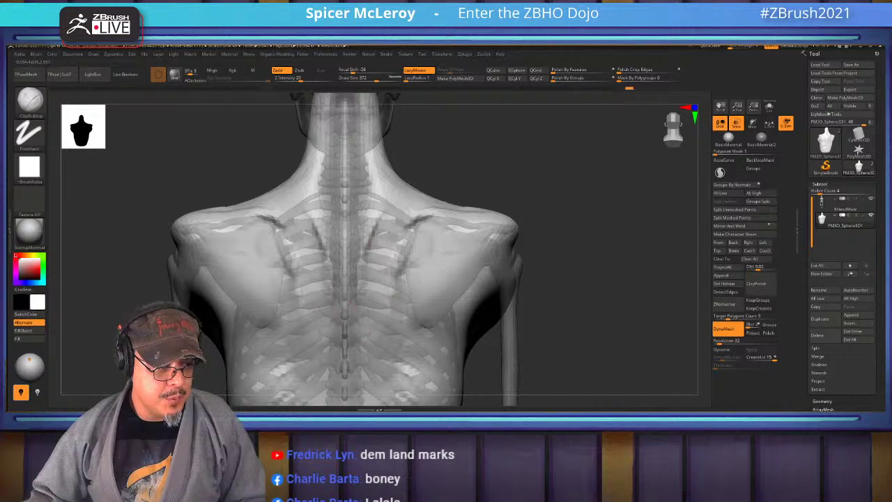
pyautogui.moveTo(368, 251); pyautogui.dragTo(371, 203)
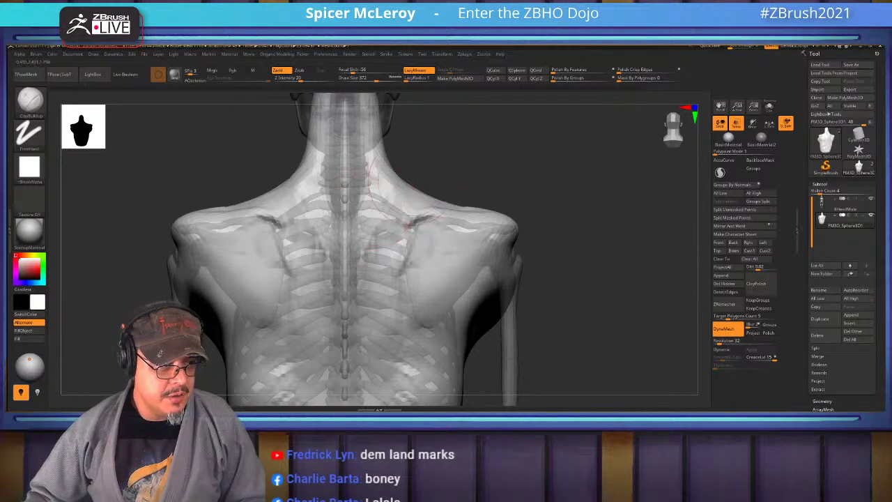
pyautogui.moveTo(607, 251); pyautogui.dragTo(578, 237)
pyautogui.moveTo(363, 211)
pyautogui.mouseDown()
pyautogui.moveTo(364, 173)
pyautogui.moveTo(308, 219)
pyautogui.mouseUp()
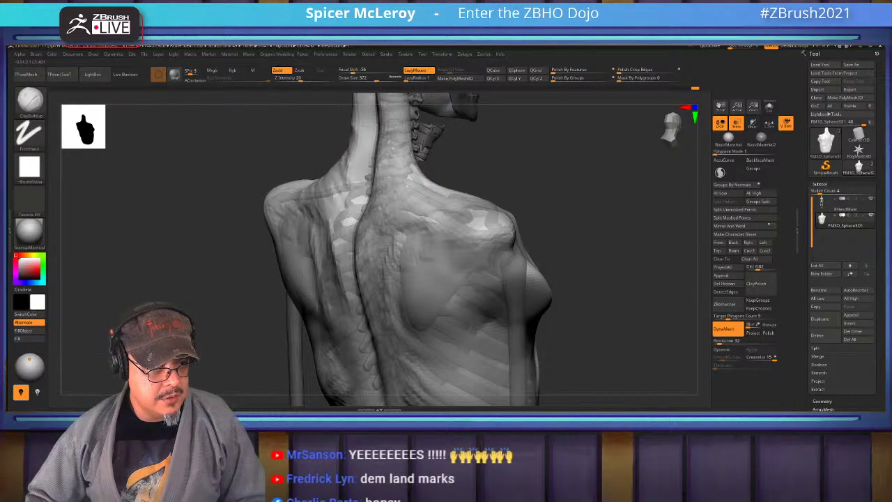
pyautogui.moveTo(529, 202)
pyautogui.keyDown('shift'); pyautogui.mouseDown()
pyautogui.moveTo(333, 193)
pyautogui.moveTo(350, 289)
pyautogui.mouseUp(); pyautogui.keyUp('shift')
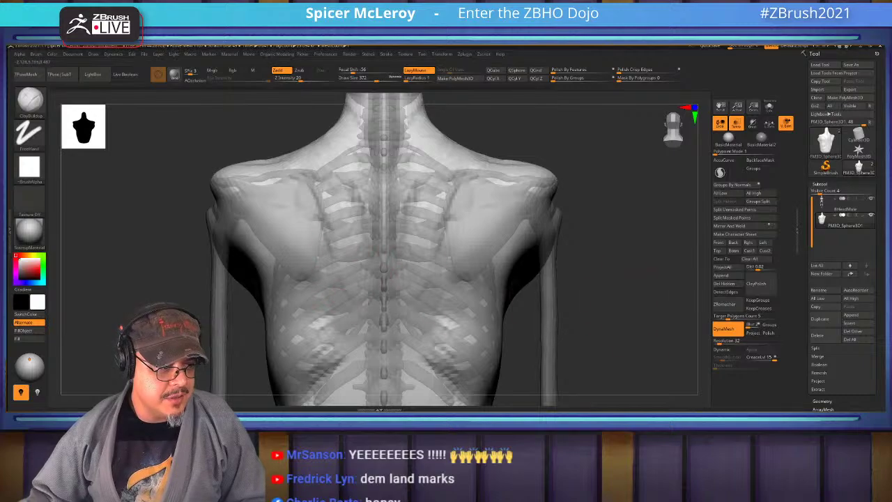
# Sculpt the thoracic spine and build up the upper and mid back on both sides
pyautogui.keyDown('alt'); pyautogui.moveTo(416, 259); pyautogui.dragTo(454, 202); pyautogui.keyUp('alt')
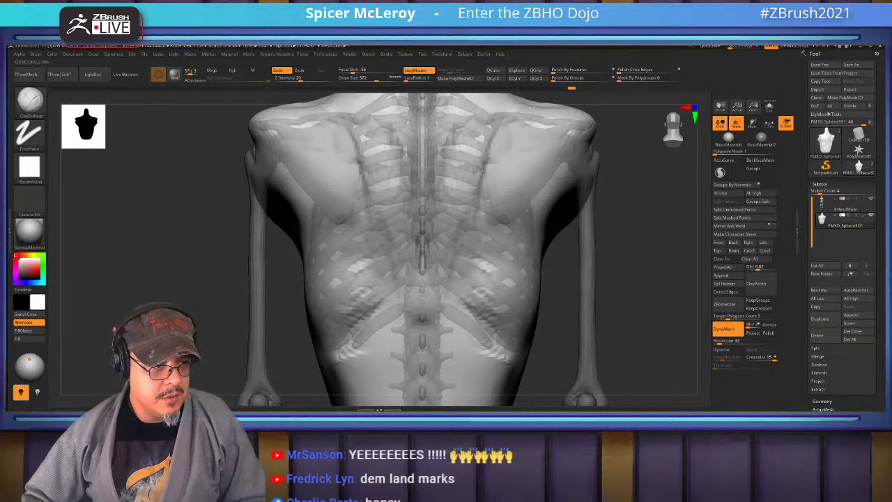
pyautogui.moveTo(407, 256); pyautogui.dragTo(418, 292)
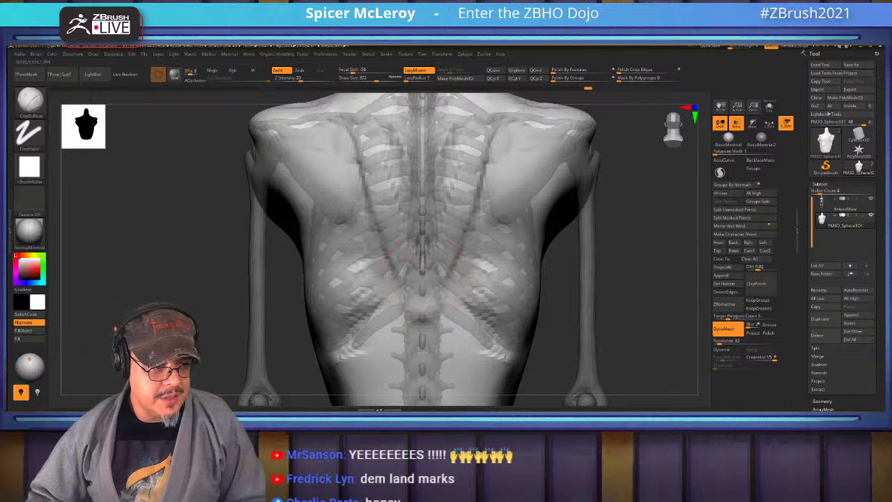
pyautogui.moveTo(418, 279); pyautogui.dragTo(449, 203, button='right')
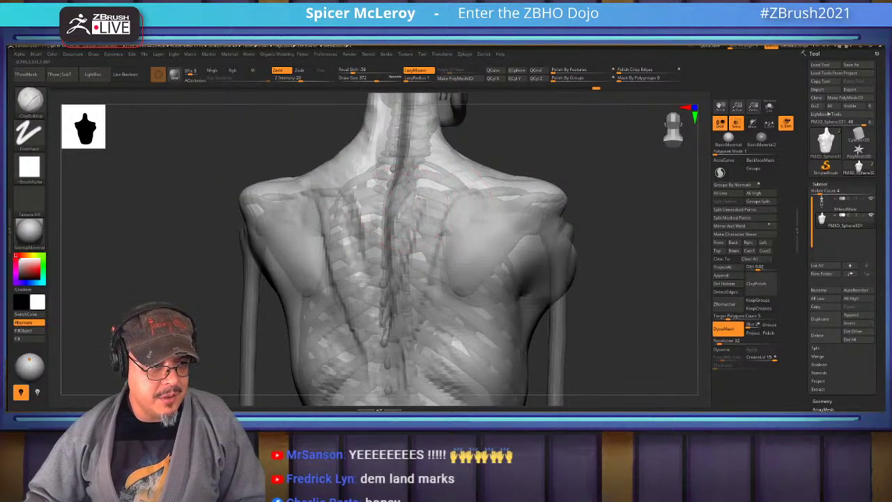
pyautogui.moveTo(387, 208); pyautogui.dragTo(383, 285)
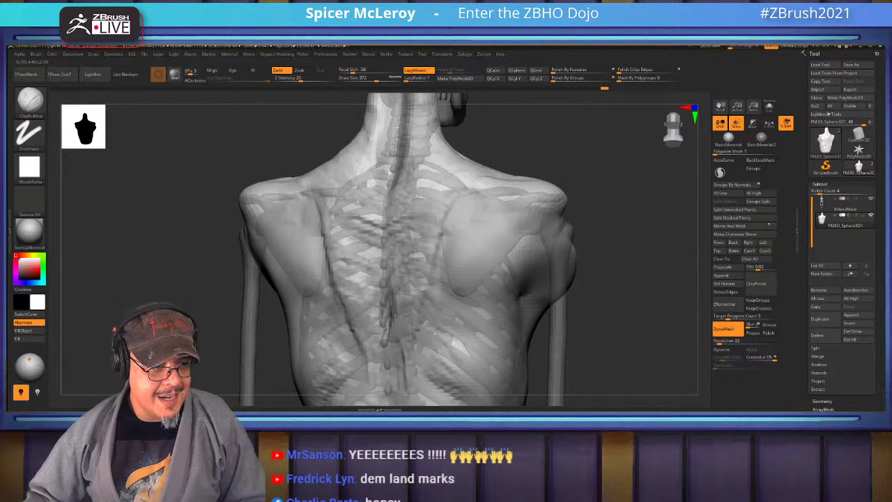
pyautogui.moveTo(383, 284)
pyautogui.mouseDown(button='right')
pyautogui.moveTo(390, 237)
pyautogui.moveTo(380, 187)
pyautogui.mouseUp(button='right')
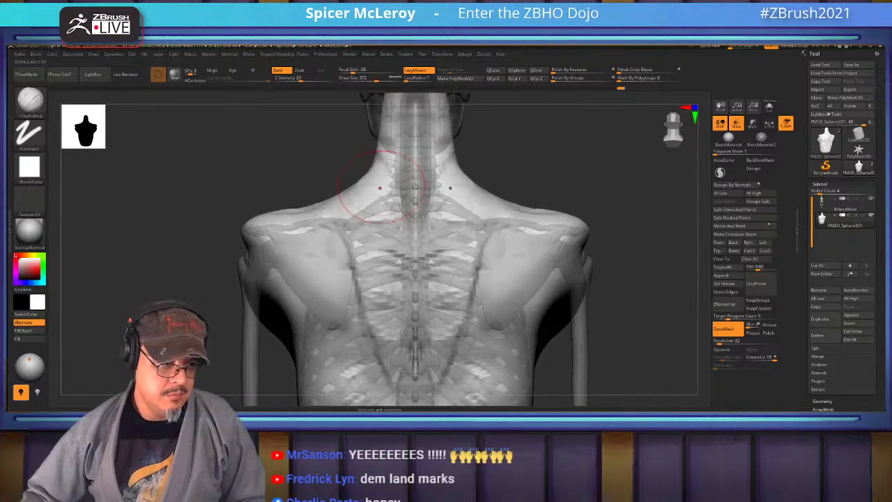
pyautogui.moveTo(443, 218)
pyautogui.mouseDown()
pyautogui.moveTo(454, 217)
pyautogui.moveTo(469, 300)
pyautogui.mouseUp()
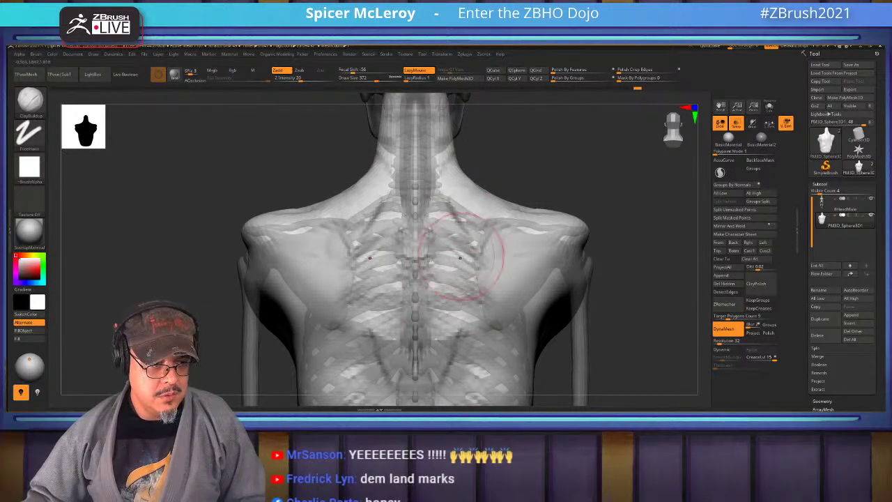
pyautogui.moveTo(465, 263); pyautogui.dragTo(454, 209)
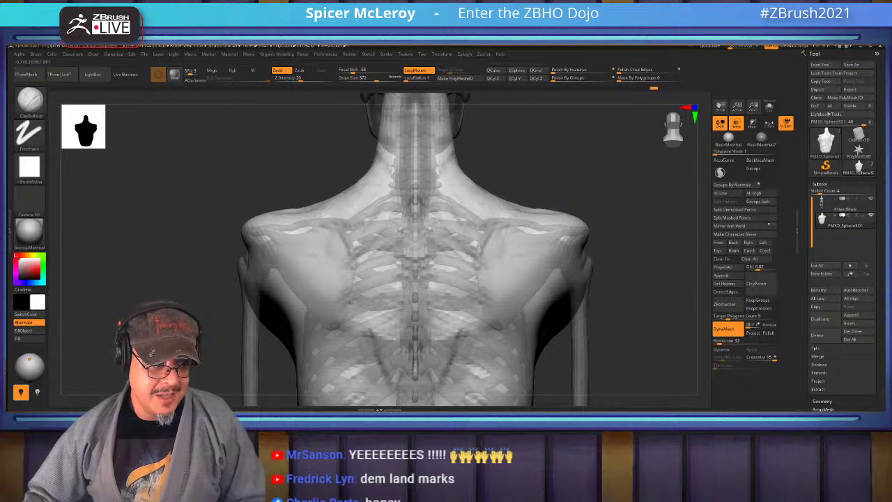
pyautogui.moveTo(455, 243); pyautogui.dragTo(449, 324)
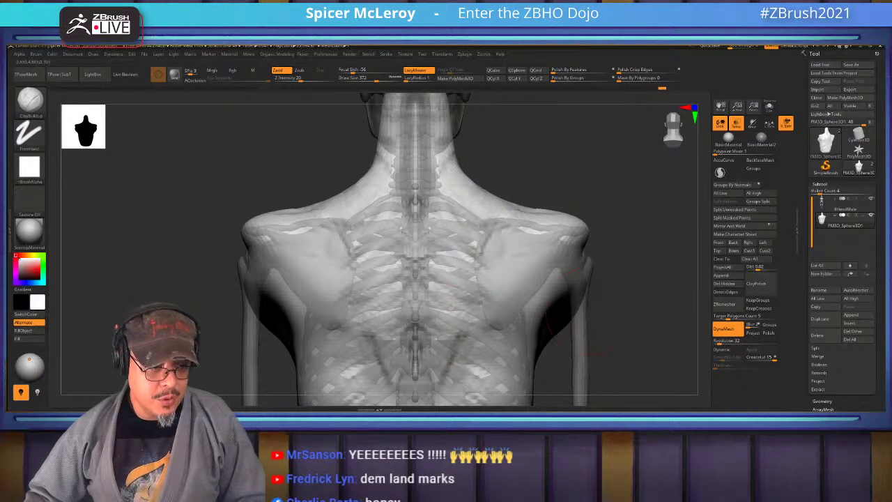
# Sculpt the side of the chest, checking it from the front and back
pyautogui.moveTo(603, 349); pyautogui.dragTo(483, 223)
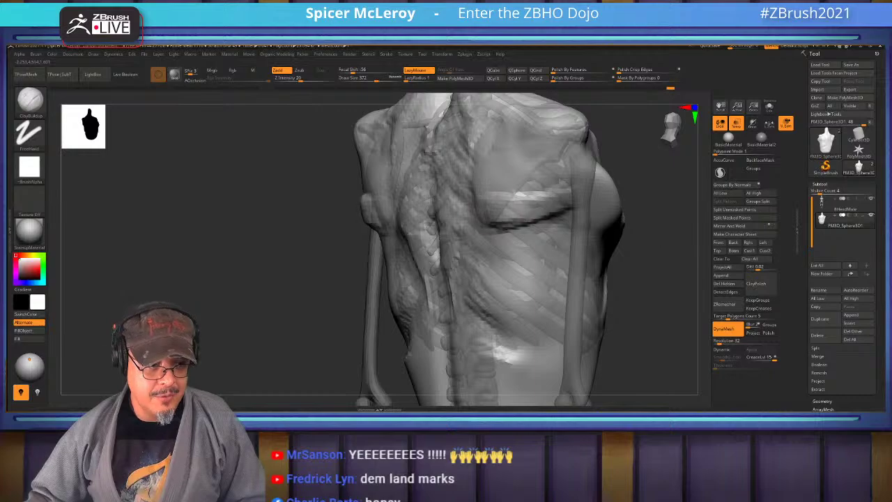
pyautogui.keyDown('shift'); pyautogui.moveTo(209, 244); pyautogui.dragTo(578, 179); pyautogui.keyUp('shift')
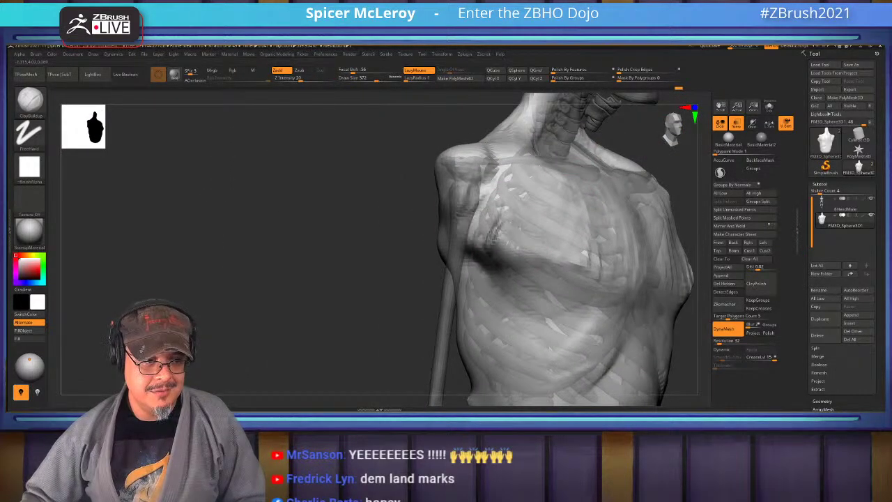
pyautogui.moveTo(491, 223)
pyautogui.mouseDown()
pyautogui.moveTo(530, 250)
pyautogui.moveTo(498, 247)
pyautogui.moveTo(502, 240)
pyautogui.moveTo(523, 275)
pyautogui.moveTo(567, 249)
pyautogui.moveTo(474, 216)
pyautogui.mouseUp()
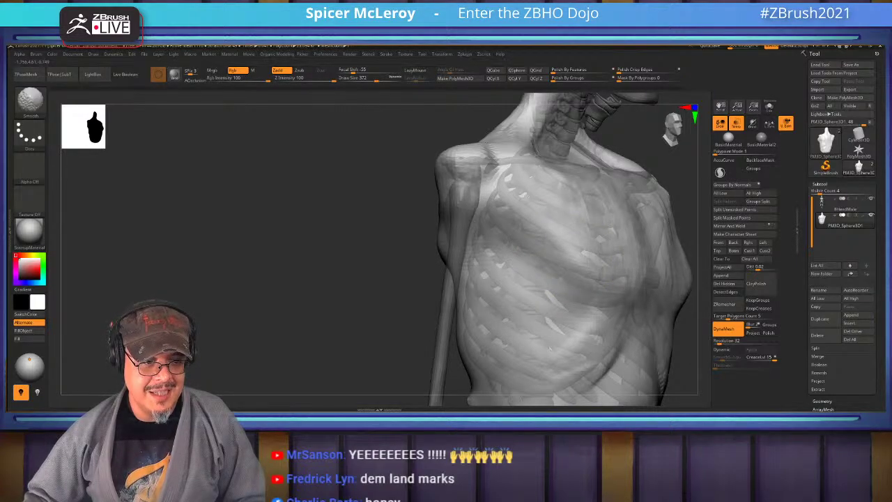
pyautogui.moveTo(292, 223)
pyautogui.mouseDown()
pyautogui.moveTo(463, 204)
pyautogui.moveTo(616, 219)
pyautogui.moveTo(613, 251)
pyautogui.moveTo(529, 279)
pyautogui.mouseUp()
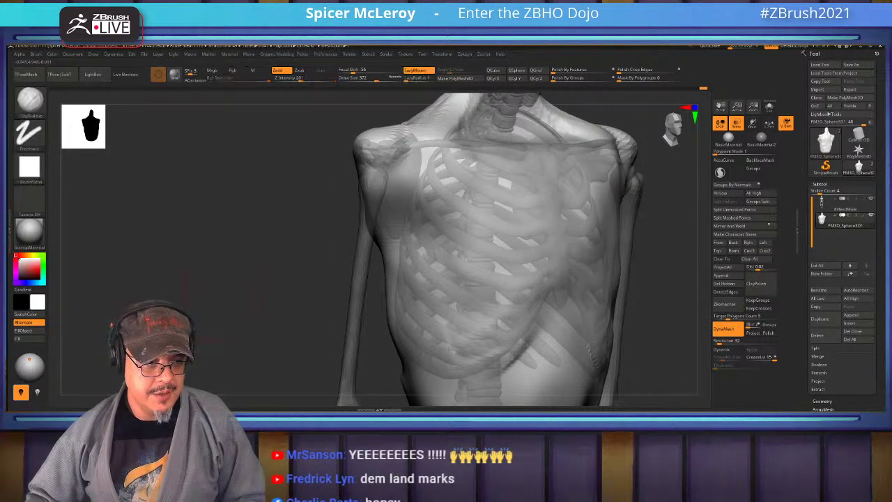
pyautogui.moveTo(209, 230)
pyautogui.mouseDown()
pyautogui.moveTo(501, 230)
pyautogui.moveTo(439, 264)
pyautogui.mouseUp()
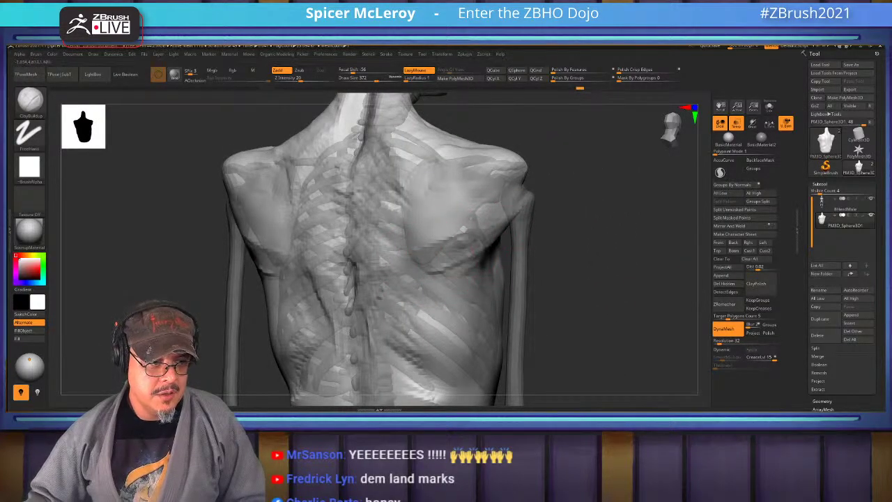
pyautogui.moveTo(440, 218); pyautogui.dragTo(505, 187)
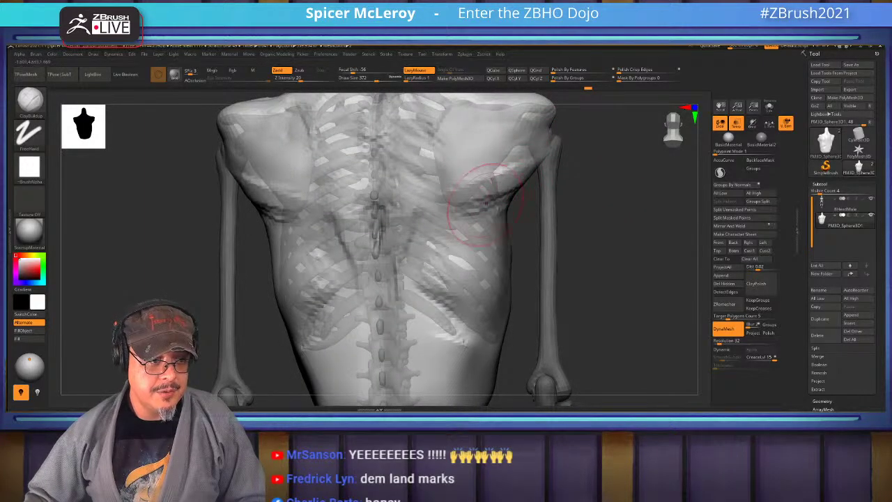
# Refine and reshape the lower back along the lumbar spine
pyautogui.moveTo(481, 240); pyautogui.dragTo(530, 233)
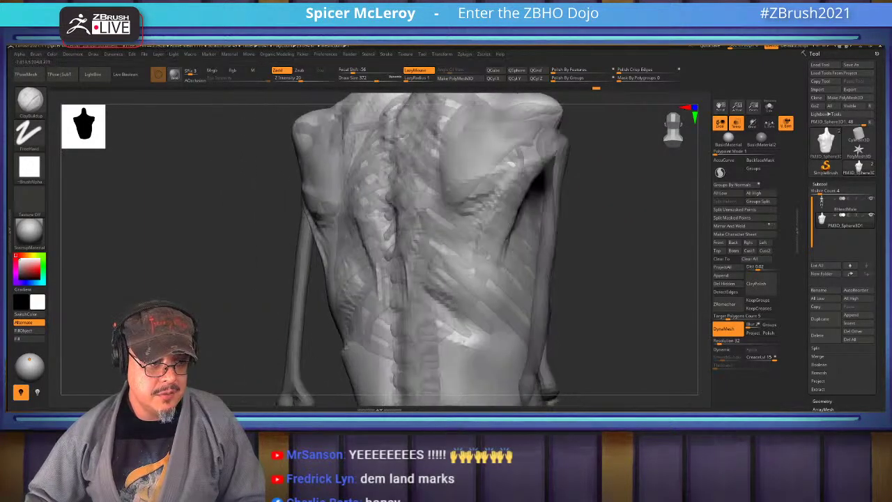
pyautogui.moveTo(209, 292); pyautogui.dragTo(206, 247)
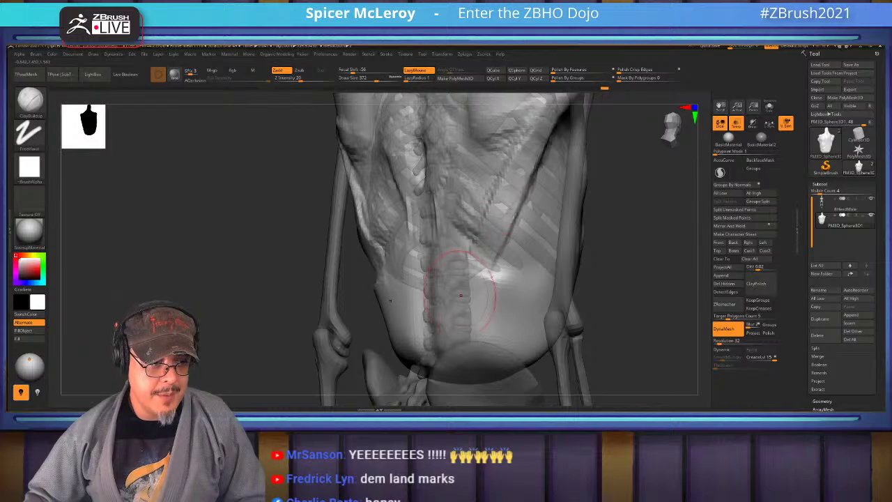
pyautogui.moveTo(489, 223); pyautogui.dragTo(491, 233)
pyautogui.moveTo(640, 265)
pyautogui.keyDown('shift'); pyautogui.mouseDown()
pyautogui.moveTo(488, 320)
pyautogui.moveTo(496, 265)
pyautogui.moveTo(488, 327)
pyautogui.moveTo(473, 343)
pyautogui.moveTo(486, 357)
pyautogui.mouseUp(); pyautogui.keyUp('shift')
pyautogui.moveTo(174, 244)
pyautogui.keyDown('shift'); pyautogui.mouseDown()
pyautogui.moveTo(279, 247)
pyautogui.moveTo(531, 334)
pyautogui.mouseUp(); pyautogui.keyUp('shift')
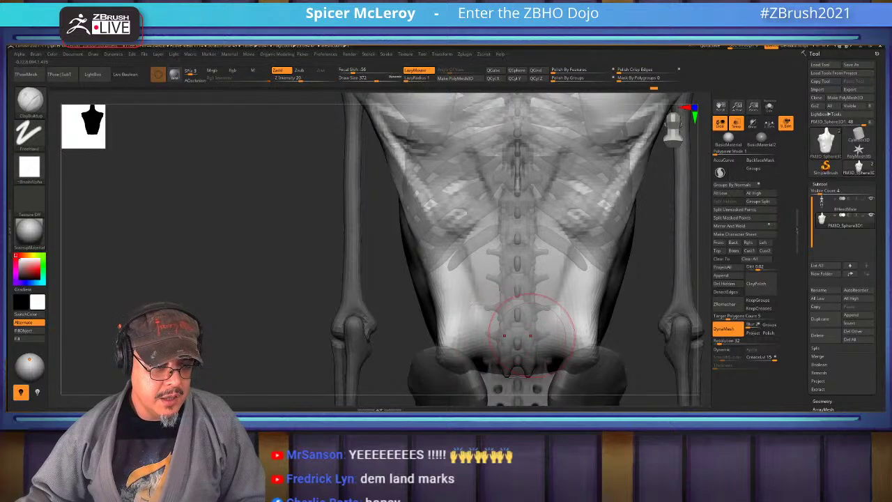
# Push the back surface in over both shoulder blades with an enlarged Move brush
pyautogui.press('b')
pyautogui.press('m')
pyautogui.press('v')
pyautogui.press('s')
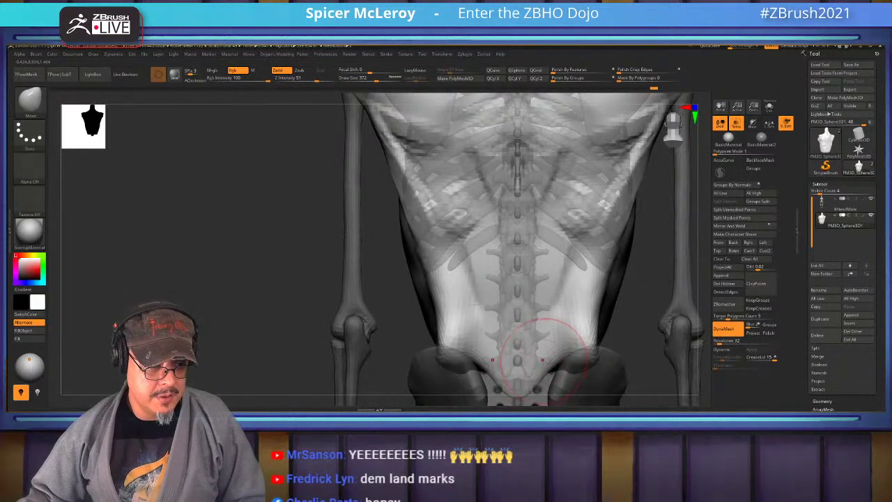
pyautogui.moveTo(536, 358)
pyautogui.mouseDown()
pyautogui.moveTo(556, 358)
pyautogui.moveTo(519, 334)
pyautogui.moveTo(492, 397)
pyautogui.mouseUp()
pyautogui.moveTo(591, 230); pyautogui.dragTo(591, 279)
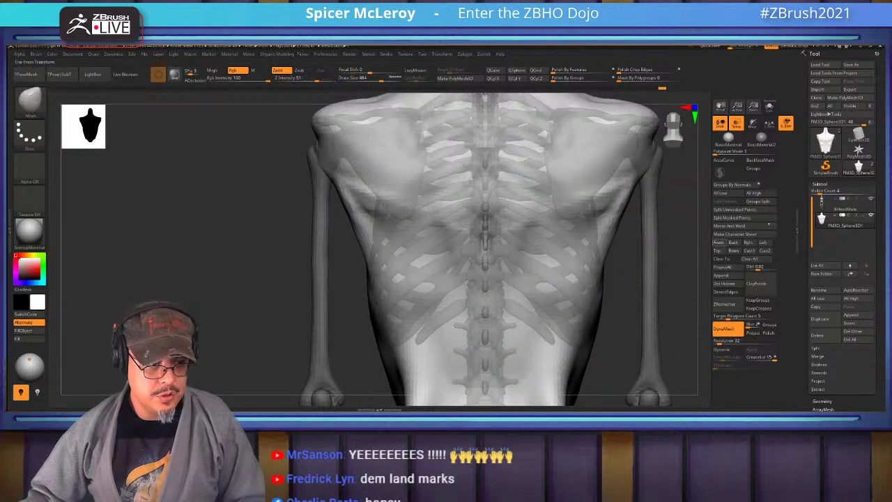
# Reselect ClayBuildup and zoom toward the right side of the ribcage
pyautogui.press('b')
pyautogui.click(542, 223)
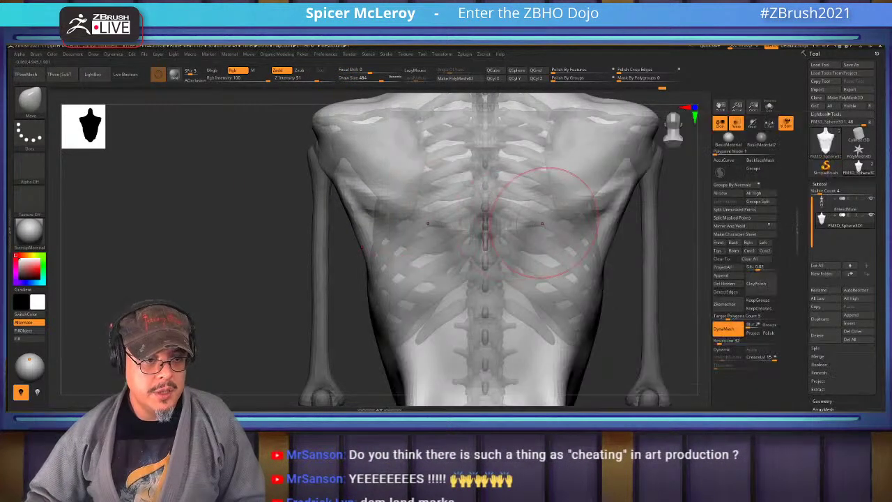
pyautogui.moveTo(431, 239); pyautogui.dragTo(394, 221, button='right')
pyautogui.moveTo(446, 195)
pyautogui.mouseDown(button='right')
pyautogui.moveTo(480, 252)
pyautogui.moveTo(533, 148)
pyautogui.mouseUp(button='right')
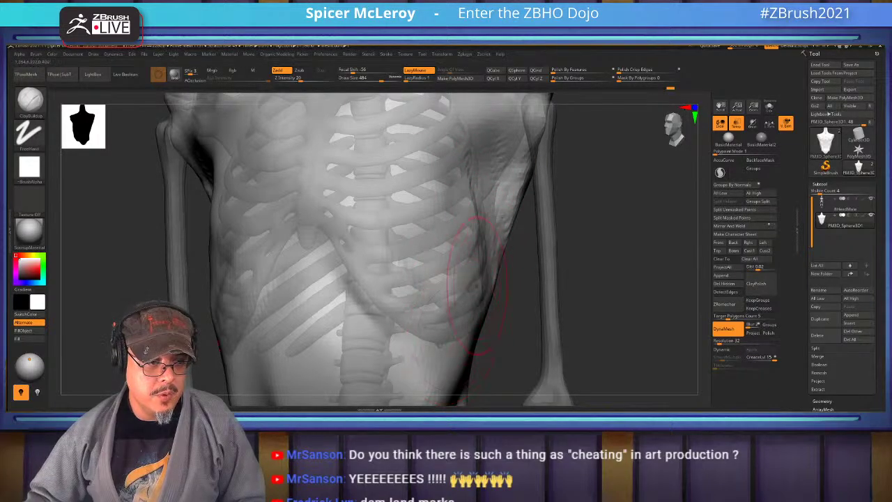
# Build up and smooth the right ribcage down toward the sternum
pyautogui.moveTo(432, 250)
pyautogui.mouseDown()
pyautogui.moveTo(457, 212)
pyautogui.moveTo(428, 232)
pyautogui.moveTo(395, 233)
pyautogui.moveTo(370, 247)
pyautogui.moveTo(445, 252)
pyautogui.mouseUp()
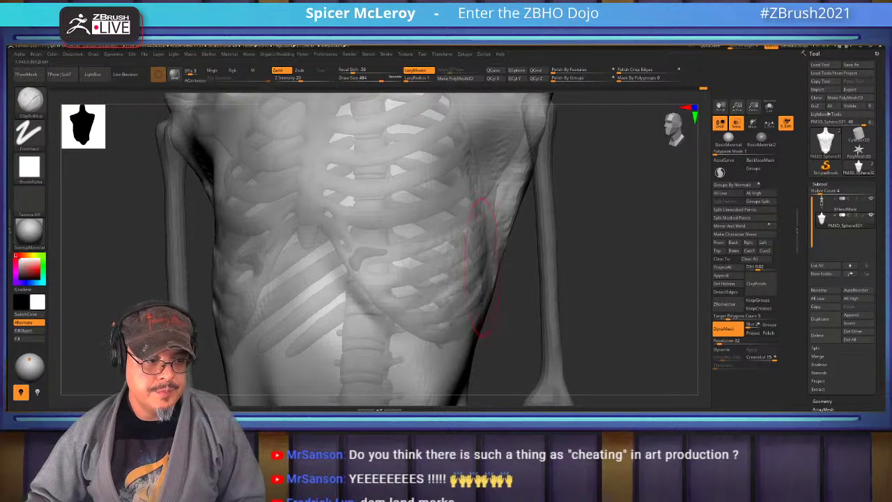
pyautogui.moveTo(438, 308)
pyautogui.keyDown('shift'); pyautogui.mouseDown()
pyautogui.moveTo(418, 239)
pyautogui.moveTo(427, 259)
pyautogui.mouseUp(); pyautogui.keyUp('shift')
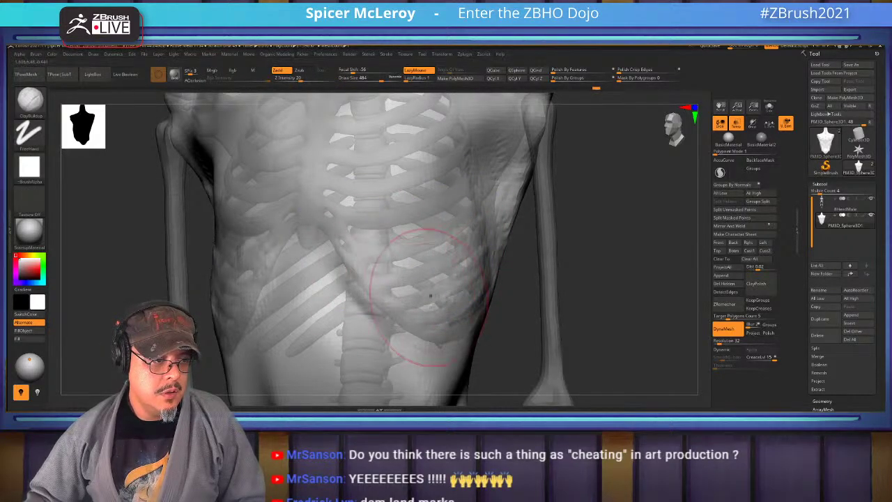
pyautogui.moveTo(585, 293)
pyautogui.mouseDown()
pyautogui.moveTo(578, 268)
pyautogui.moveTo(589, 299)
pyautogui.moveTo(598, 292)
pyautogui.moveTo(636, 301)
pyautogui.mouseUp()
pyautogui.moveTo(427, 179)
pyautogui.keyDown('shift'); pyautogui.mouseDown()
pyautogui.moveTo(425, 237)
pyautogui.moveTo(360, 288)
pyautogui.mouseUp(); pyautogui.keyUp('shift')
# Carve grooves beside the sternum and under the chest, and sculpt the ribs on both sides
pyautogui.moveTo(329, 327)
pyautogui.mouseDown()
pyautogui.moveTo(346, 204)
pyautogui.moveTo(327, 279)
pyautogui.moveTo(352, 334)
pyautogui.moveTo(328, 230)
pyautogui.moveTo(351, 206)
pyautogui.moveTo(350, 325)
pyautogui.moveTo(352, 216)
pyautogui.moveTo(368, 199)
pyautogui.moveTo(351, 328)
pyautogui.moveTo(248, 337)
pyautogui.moveTo(322, 336)
pyautogui.mouseUp()
pyautogui.moveTo(336, 275)
pyautogui.mouseDown()
pyautogui.moveTo(337, 192)
pyautogui.moveTo(335, 237)
pyautogui.mouseUp()
pyautogui.moveTo(422, 221); pyautogui.dragTo(418, 306)
pyautogui.keyDown('shift'); pyautogui.moveTo(421, 254); pyautogui.dragTo(424, 289); pyautogui.keyUp('shift')
pyautogui.keyDown('alt'); pyautogui.moveTo(627, 314); pyautogui.dragTo(655, 333); pyautogui.keyUp('alt')
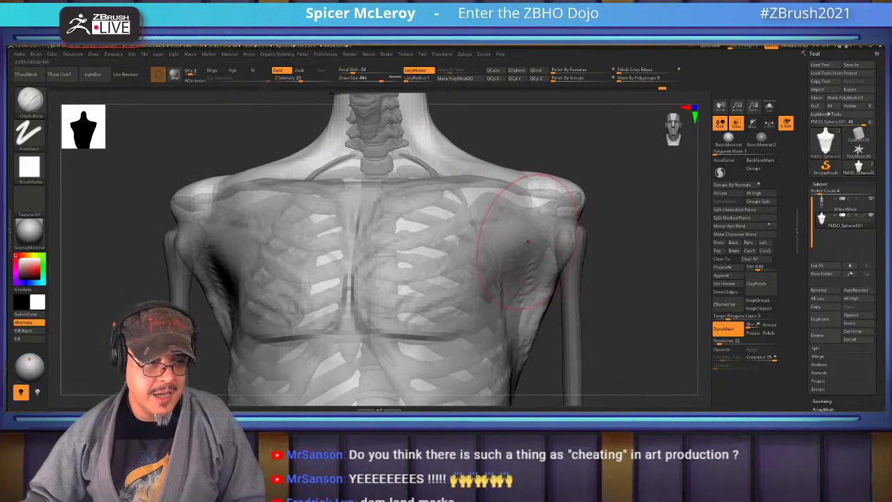
pyautogui.moveTo(473, 202); pyautogui.dragTo(501, 278)
pyautogui.moveTo(488, 241); pyautogui.dragTo(512, 310)
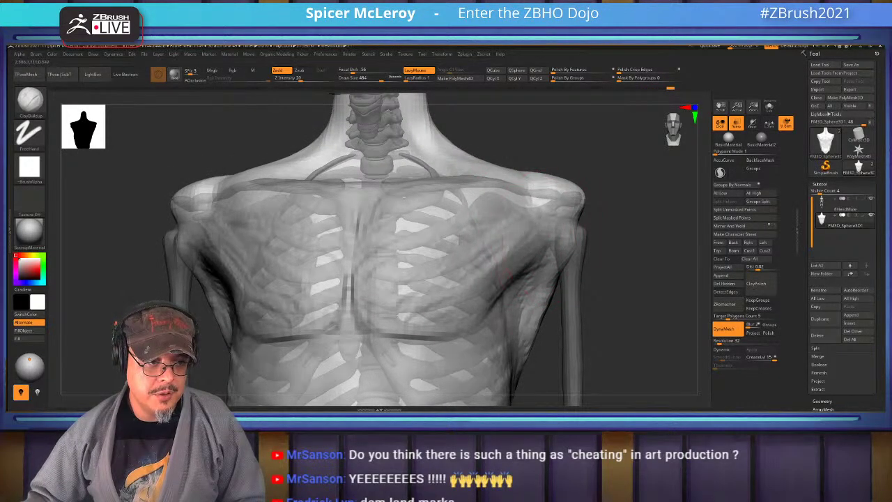
# Smooth the right pectoral and shoulder, then sculpt and smooth the left chest
pyautogui.moveTo(519, 192)
pyautogui.mouseDown()
pyautogui.moveTo(498, 261)
pyautogui.moveTo(467, 278)
pyautogui.moveTo(518, 254)
pyautogui.mouseUp()
pyautogui.moveTo(641, 292)
pyautogui.mouseDown()
pyautogui.moveTo(598, 296)
pyautogui.moveTo(627, 300)
pyautogui.moveTo(613, 300)
pyautogui.mouseUp()
pyautogui.moveTo(324, 202); pyautogui.dragTo(362, 306)
pyautogui.moveTo(348, 209); pyautogui.dragTo(328, 328)
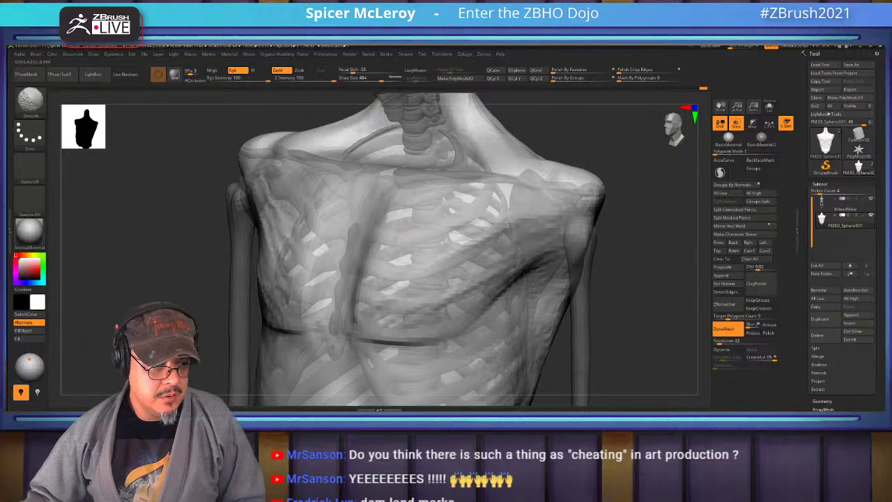
pyautogui.keyDown('shift'); pyautogui.moveTo(348, 222); pyautogui.dragTo(320, 314); pyautogui.keyUp('shift')
pyautogui.keyDown('shift'); pyautogui.moveTo(376, 209); pyautogui.dragTo(355, 272); pyautogui.keyUp('shift')
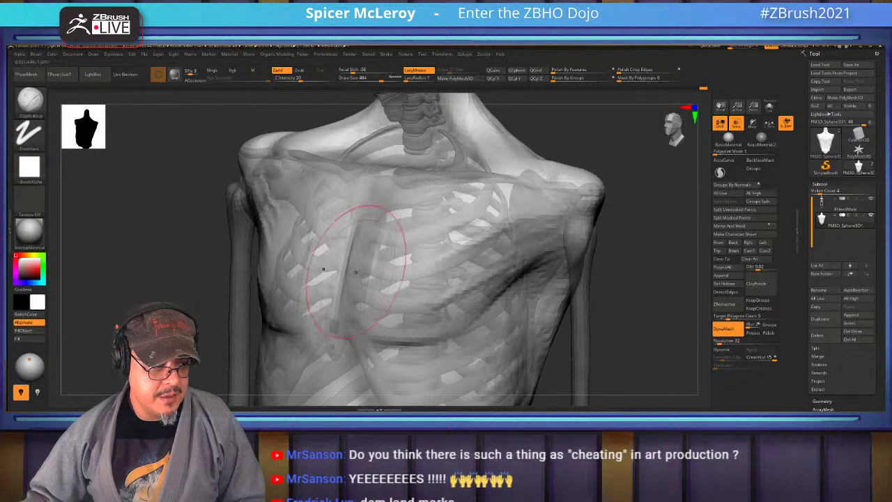
pyautogui.moveTo(403, 318)
pyautogui.mouseDown()
pyautogui.moveTo(392, 273)
pyautogui.moveTo(402, 243)
pyautogui.moveTo(406, 315)
pyautogui.mouseUp()
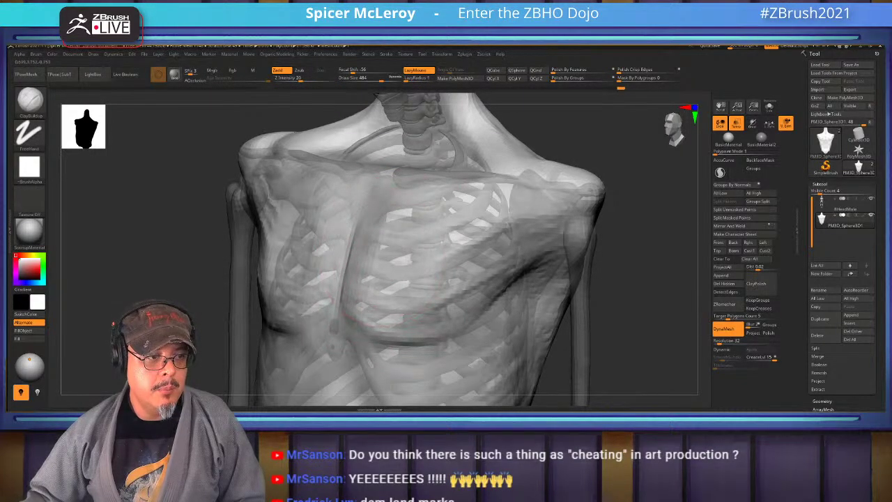
# Smooth the left shoulder from above, then level the view on the back of the neck
pyautogui.moveTo(630, 213)
pyautogui.mouseDown()
pyautogui.moveTo(613, 222)
pyautogui.moveTo(498, 190)
pyautogui.mouseUp()
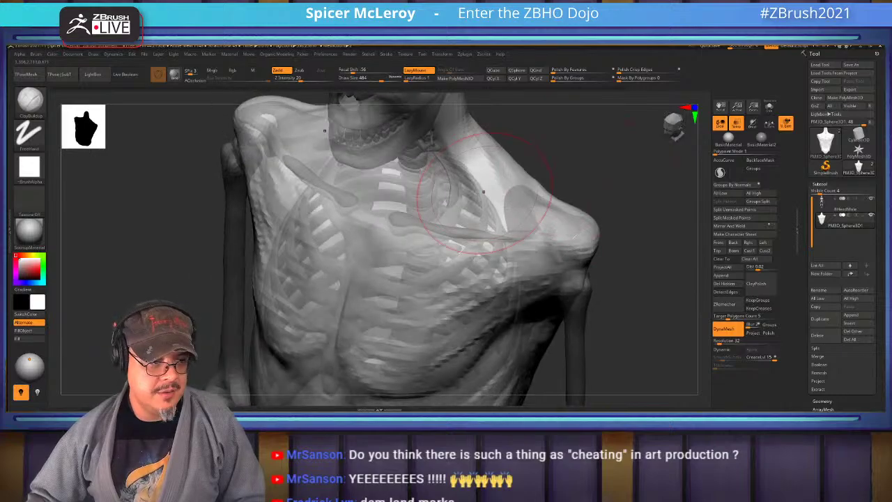
pyautogui.moveTo(505, 237); pyautogui.dragTo(541, 181)
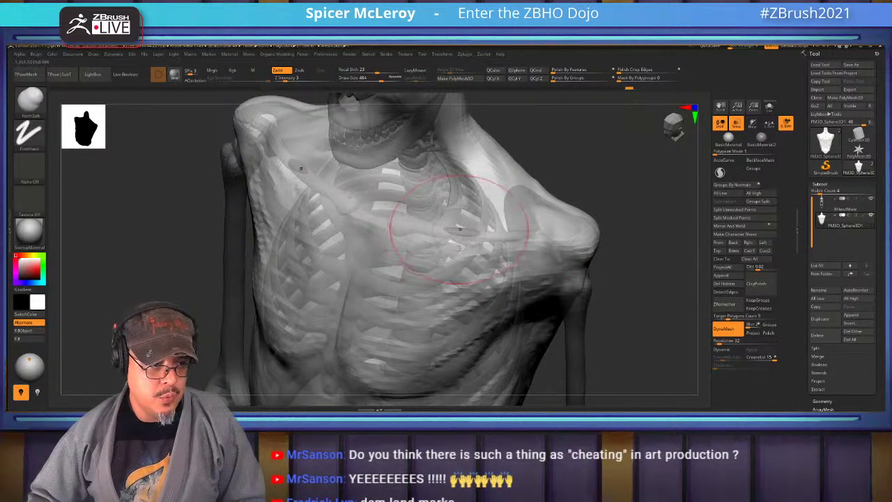
pyautogui.moveTo(566, 218)
pyautogui.mouseDown()
pyautogui.moveTo(463, 173)
pyautogui.moveTo(641, 184)
pyautogui.moveTo(524, 193)
pyautogui.mouseUp()
pyautogui.press('shift')
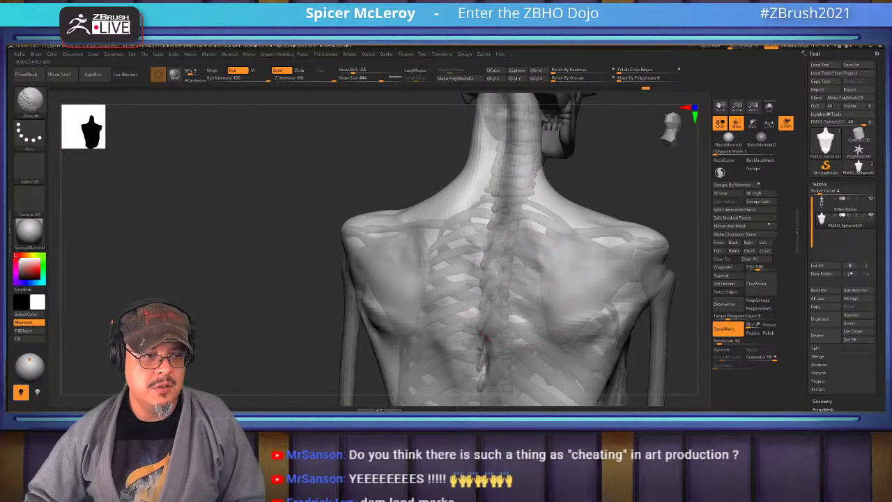
pyautogui.keyDown('shift'); pyautogui.moveTo(519, 289); pyautogui.dragTo(486, 176); pyautogui.keyUp('shift')
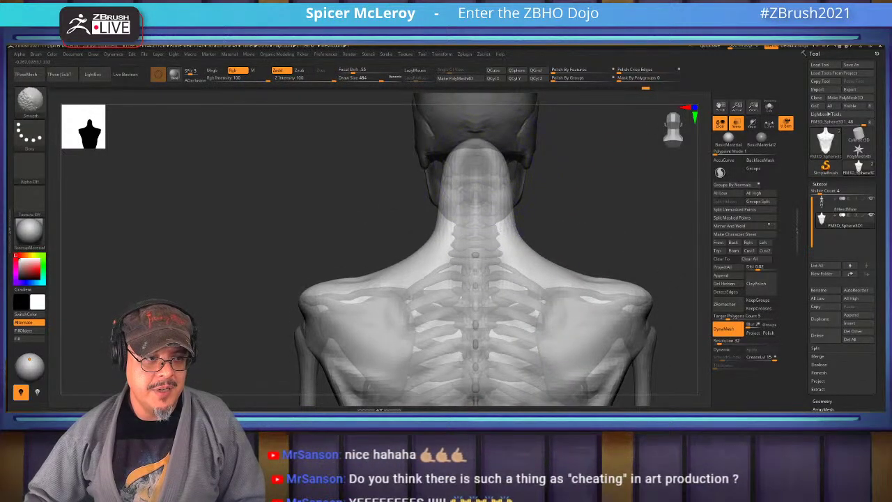
pyautogui.moveTo(208, 314)
pyautogui.keyDown('alt'); pyautogui.mouseDown()
pyautogui.moveTo(209, 223)
pyautogui.moveTo(167, 230)
pyautogui.moveTo(175, 209)
pyautogui.mouseUp(); pyautogui.keyUp('alt')
# Switch to DamStandard and smooth over the right shoulder blade from a straight back view
pyautogui.press('b')
pyautogui.press('d')
pyautogui.press('s')
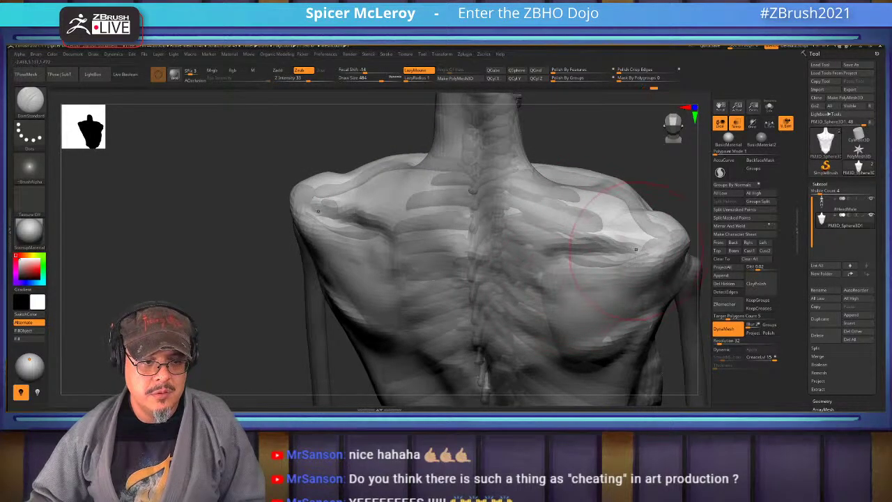
pyautogui.press('shift')
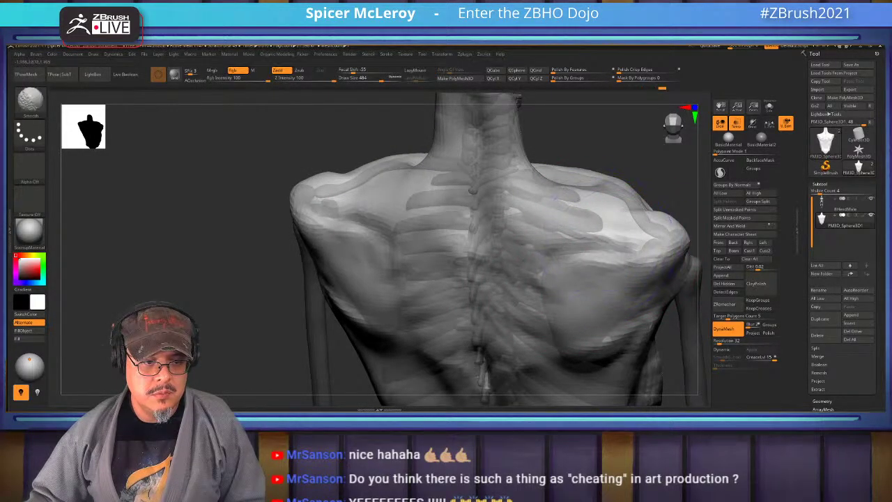
pyautogui.moveTo(174, 243); pyautogui.dragTo(230, 244)
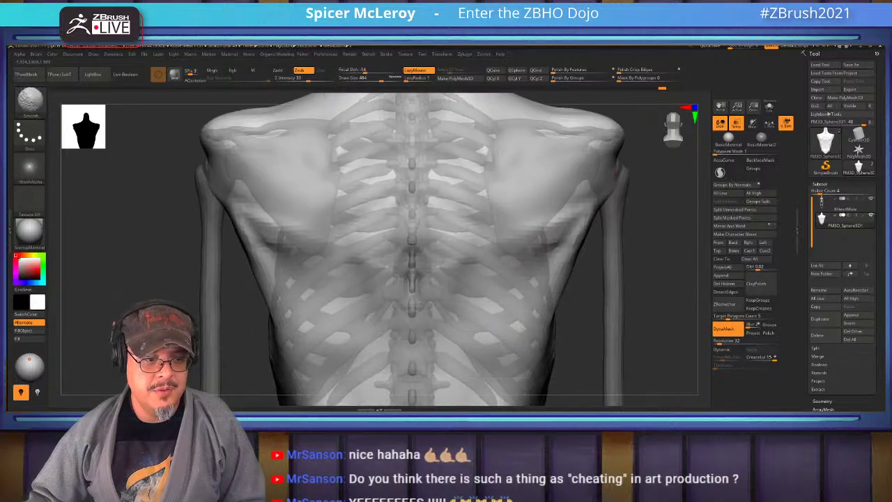
pyautogui.press('shift')
# Check the torso wireframe against the whole skeleton, then return to a three-quarter back view
pyautogui.press('f')
pyautogui.hotkey('shift', 'f')
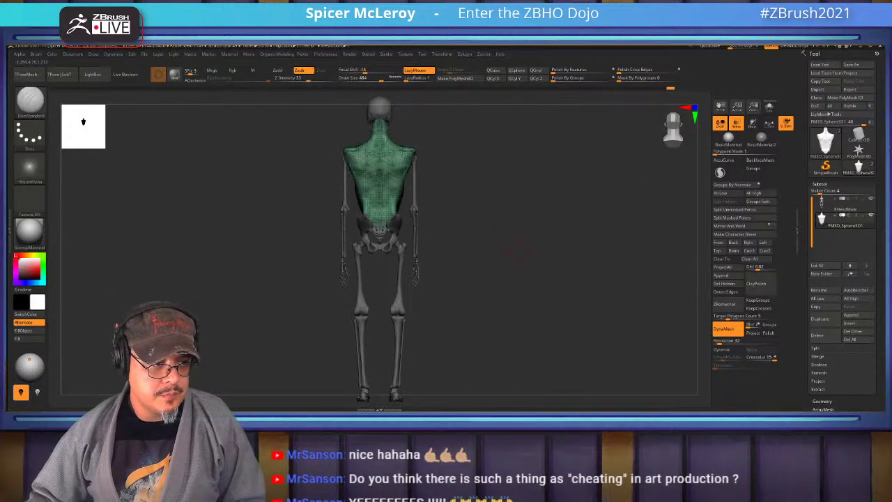
pyautogui.press('f')
pyautogui.hotkey('shift', 'f')
pyautogui.moveTo(529, 244)
pyautogui.mouseDown()
pyautogui.moveTo(572, 245)
pyautogui.moveTo(546, 170)
pyautogui.mouseUp()
pyautogui.press('b')
pyautogui.press('b')
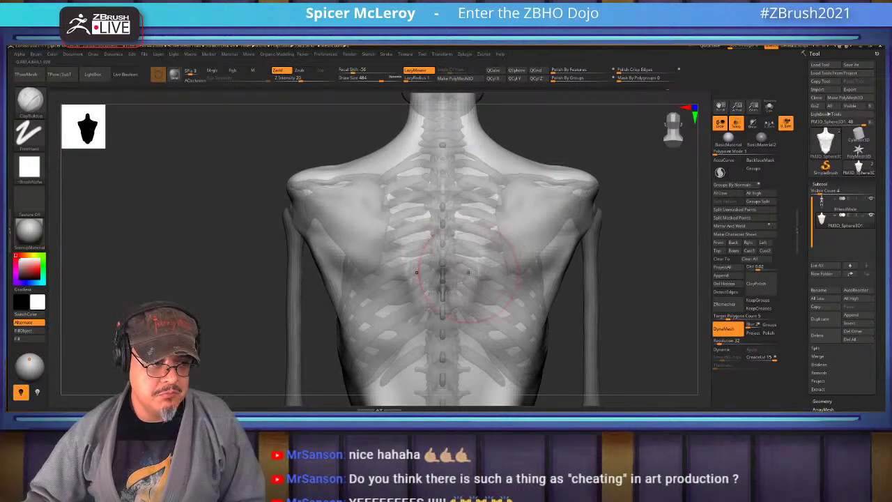
# Soften the shoulder-blade marks on the back with the Smooth brush
pyautogui.press('shift')
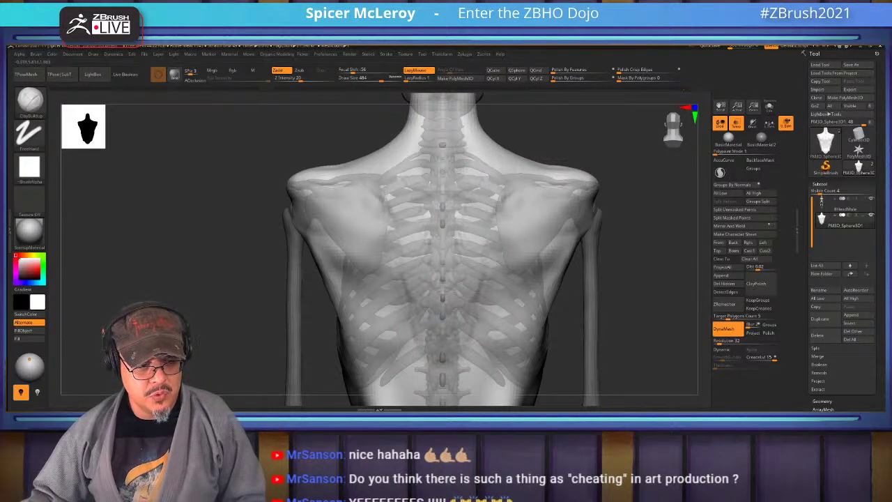
pyautogui.press('shift')
pyautogui.moveTo(503, 178); pyautogui.dragTo(558, 255, button='right')
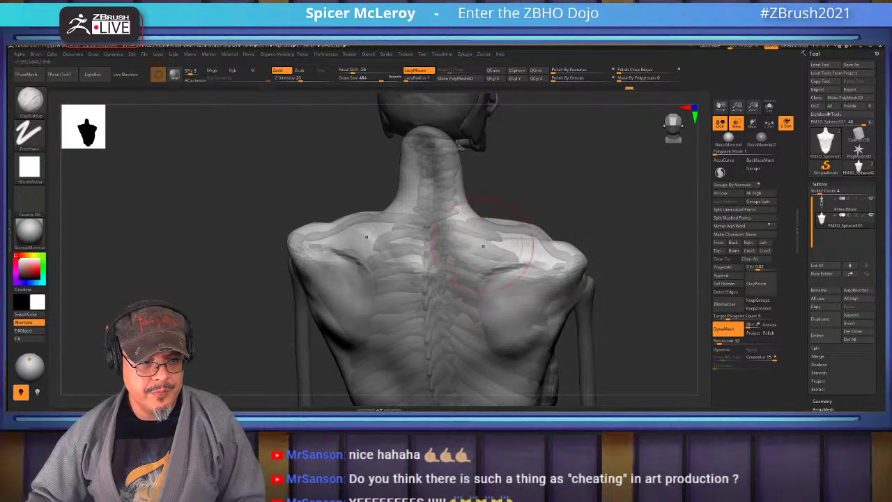
pyautogui.moveTo(482, 245); pyautogui.dragTo(491, 202, button='right')
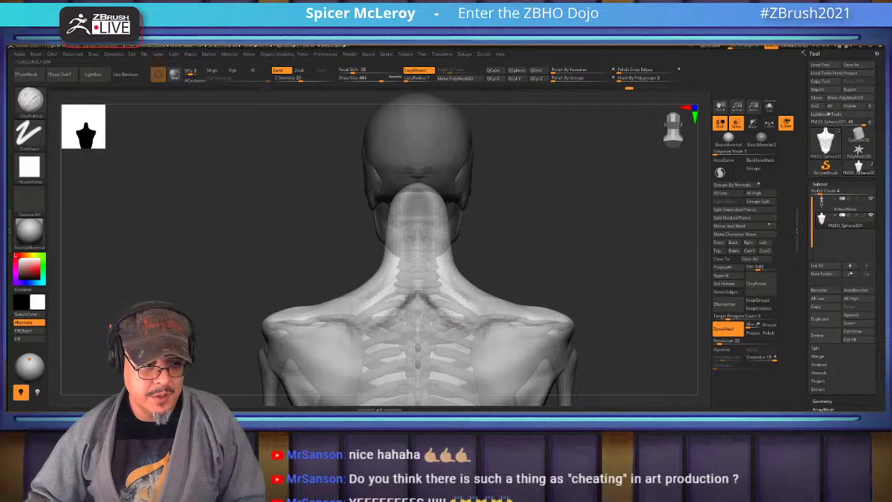
pyautogui.moveTo(473, 347)
pyautogui.keyDown('alt'); pyautogui.mouseDown()
pyautogui.moveTo(482, 248)
pyautogui.moveTo(536, 290)
pyautogui.moveTo(540, 282)
pyautogui.mouseUp(); pyautogui.keyUp('alt')
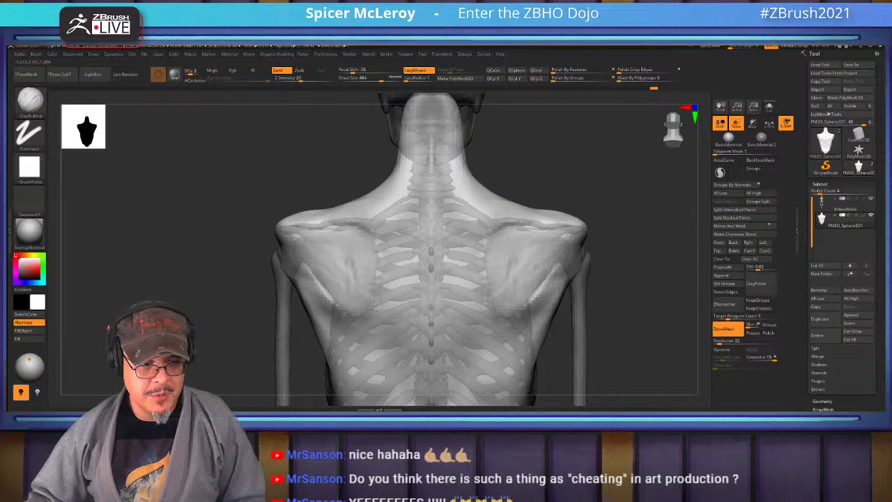
pyautogui.keyDown('shift'); pyautogui.moveTo(521, 248); pyautogui.dragTo(539, 287); pyautogui.keyUp('shift')
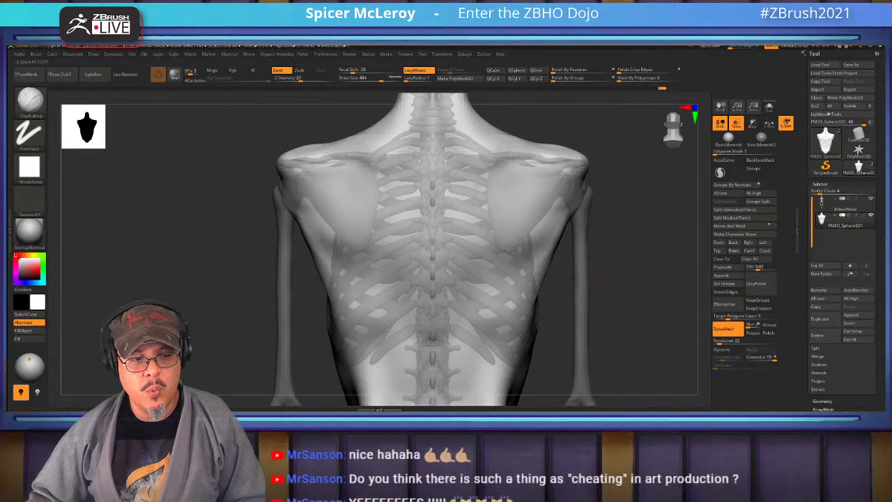
# Orbit around the ribcage and arm, then frame the lower back and pelvis from behind
pyautogui.moveTo(648, 293); pyautogui.dragTo(528, 209)
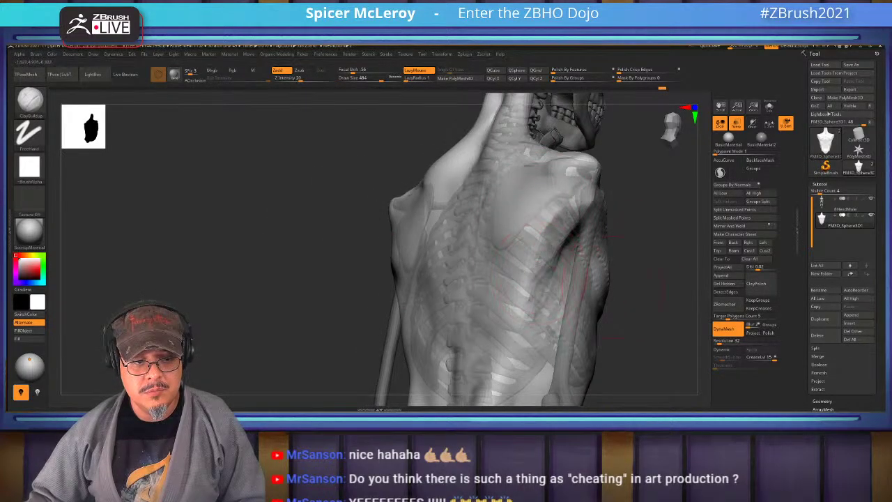
pyautogui.moveTo(471, 240)
pyautogui.mouseDown()
pyautogui.moveTo(397, 231)
pyautogui.moveTo(527, 218)
pyautogui.mouseUp()
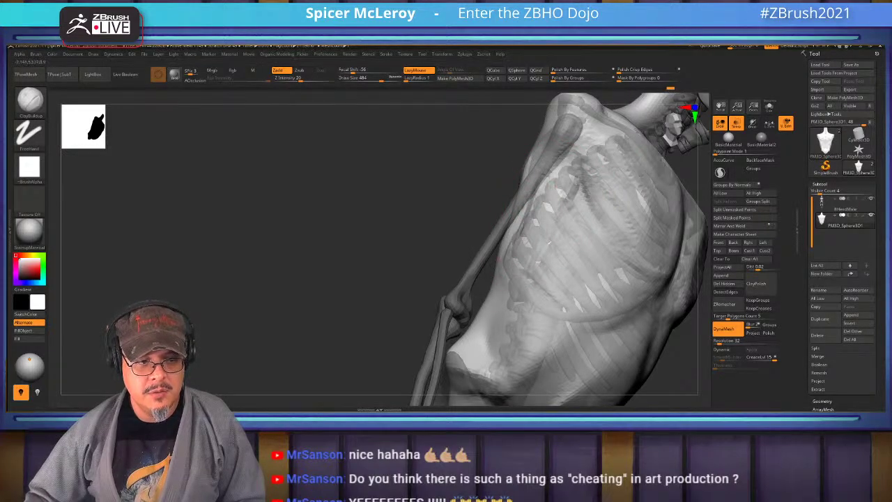
pyautogui.moveTo(496, 264); pyautogui.dragTo(522, 262)
pyautogui.moveTo(349, 292); pyautogui.dragTo(516, 245)
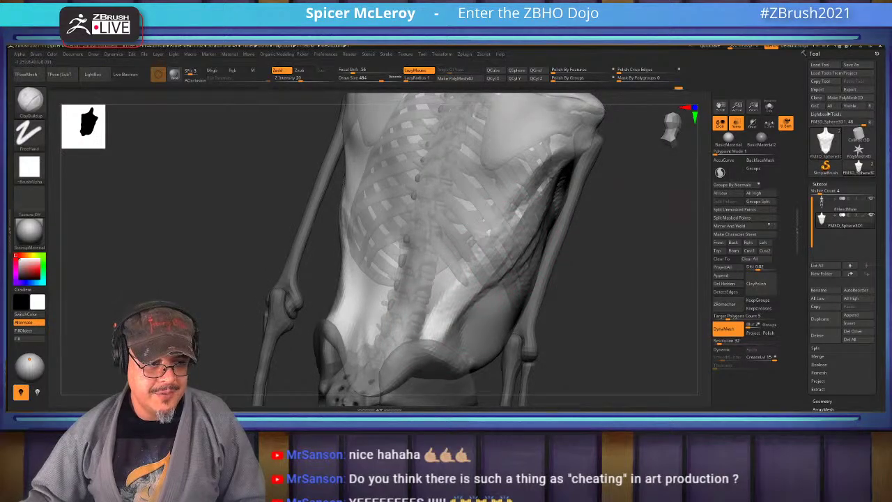
pyautogui.moveTo(488, 278); pyautogui.dragTo(500, 269)
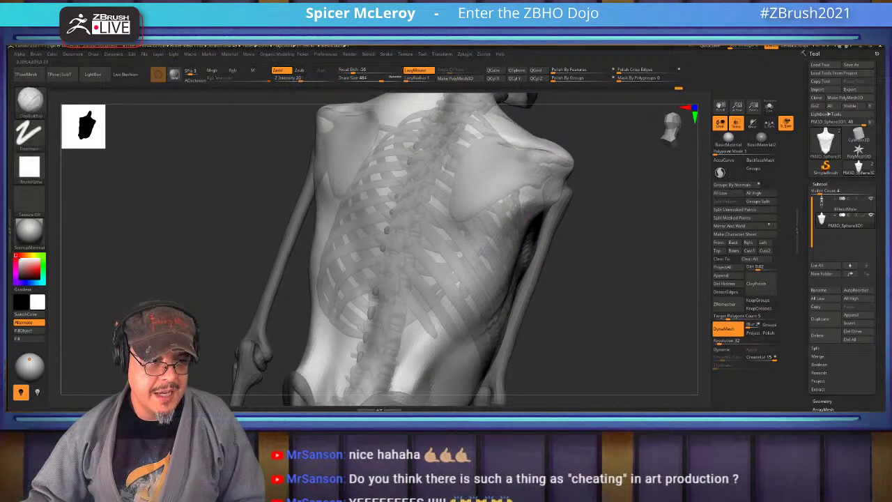
pyautogui.moveTo(508, 209); pyautogui.dragTo(527, 199)
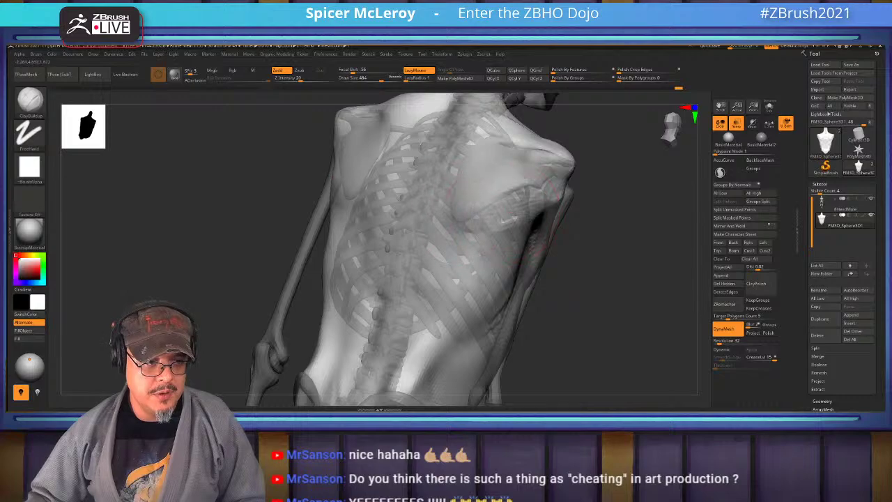
pyautogui.moveTo(648, 293); pyautogui.dragTo(667, 282)
pyautogui.moveTo(666, 251); pyautogui.dragTo(573, 196)
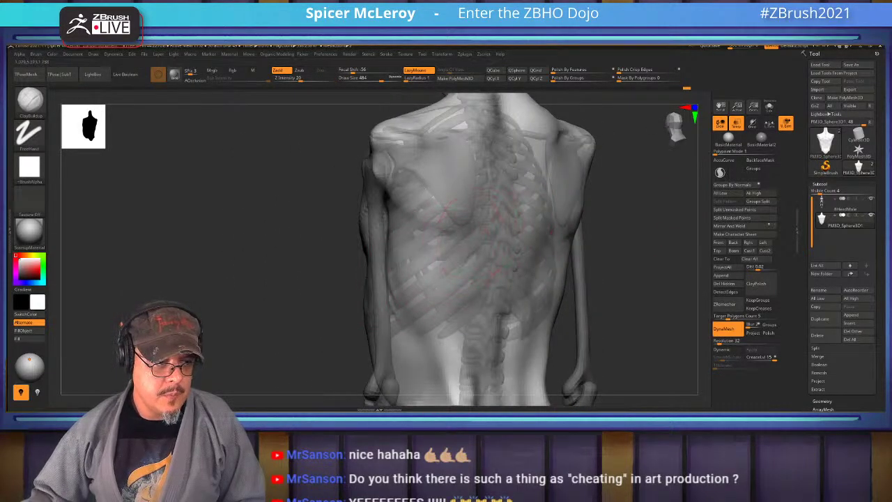
pyautogui.moveTo(606, 257); pyautogui.dragTo(627, 262)
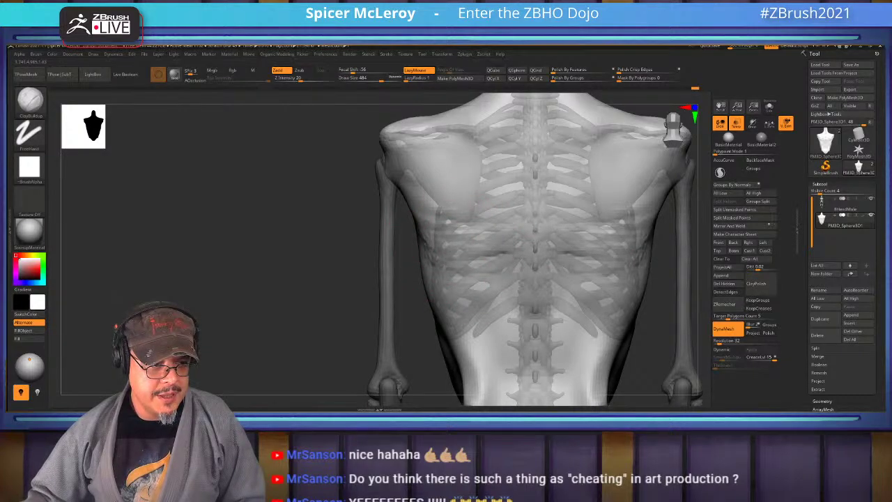
pyautogui.keyDown('alt'); pyautogui.moveTo(535, 317); pyautogui.dragTo(495, 247); pyautogui.keyUp('alt')
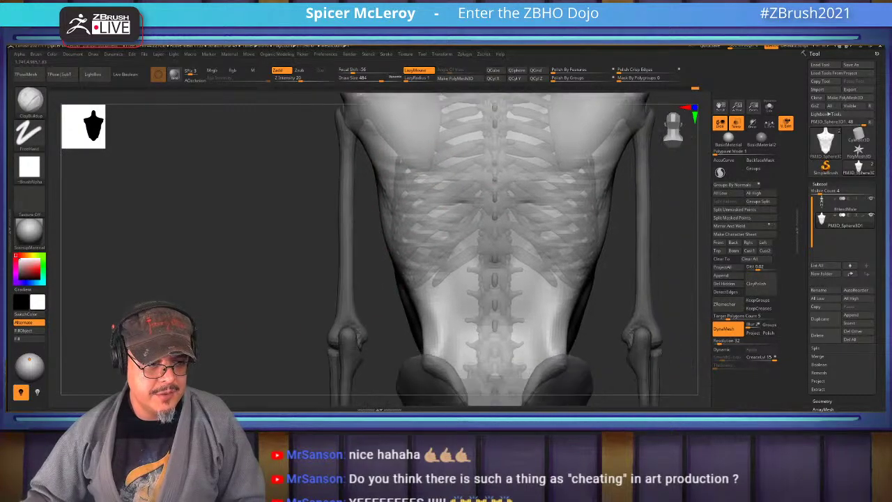
pyautogui.keyDown('alt'); pyautogui.moveTo(493, 332); pyautogui.dragTo(493, 369); pyautogui.keyUp('alt')
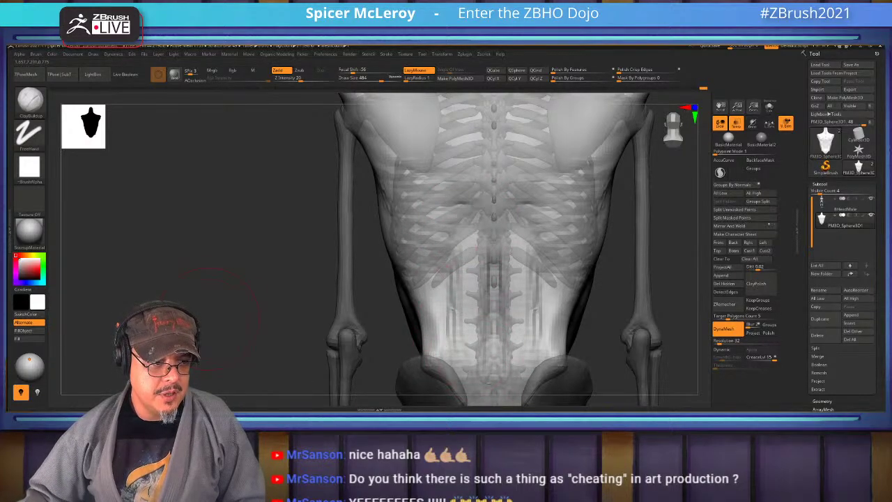
pyautogui.moveTo(300, 279)
pyautogui.mouseDown()
pyautogui.moveTo(191, 284)
pyautogui.moveTo(349, 258)
pyautogui.moveTo(310, 249)
pyautogui.mouseUp()
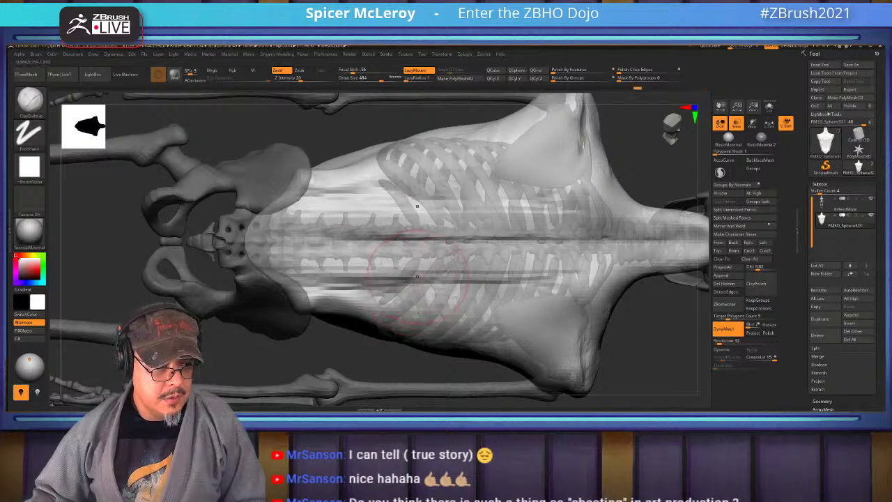
# Smooth out the bumpy patch on the belly
pyautogui.press('shift')
pyautogui.moveTo(655, 348)
pyautogui.mouseDown()
pyautogui.moveTo(655, 264)
pyautogui.moveTo(464, 286)
pyautogui.mouseUp()
pyautogui.moveTo(460, 327)
pyautogui.mouseDown()
pyautogui.moveTo(446, 348)
pyautogui.moveTo(463, 293)
pyautogui.moveTo(481, 349)
pyautogui.moveTo(516, 328)
pyautogui.mouseUp()
pyautogui.moveTo(613, 313)
pyautogui.mouseDown()
pyautogui.moveTo(557, 313)
pyautogui.moveTo(530, 299)
pyautogui.moveTo(488, 213)
pyautogui.mouseUp()
# With an enlarged Move brush, pull the lower belly down and reshape its left edge
pyautogui.press('b')
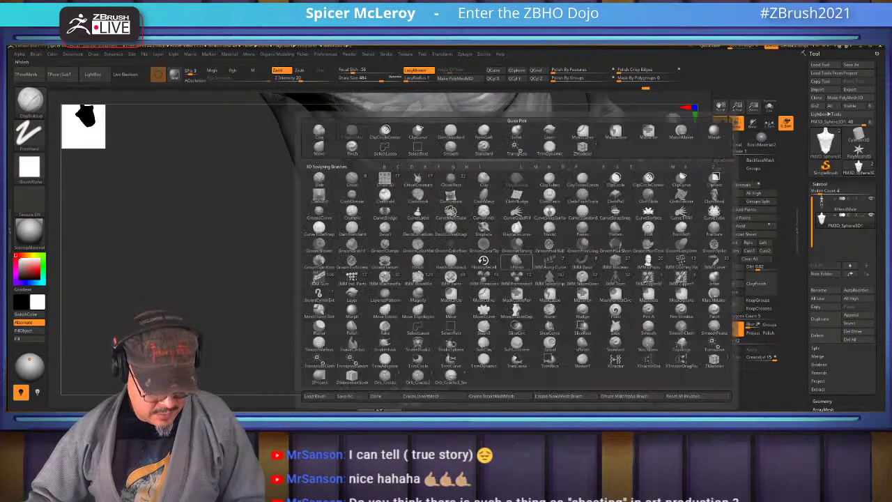
pyautogui.press('m')
pyautogui.press('v')
pyautogui.moveTo(627, 314)
pyautogui.mouseDown()
pyautogui.moveTo(529, 306)
pyautogui.moveTo(599, 306)
pyautogui.mouseUp()
pyautogui.press('s')
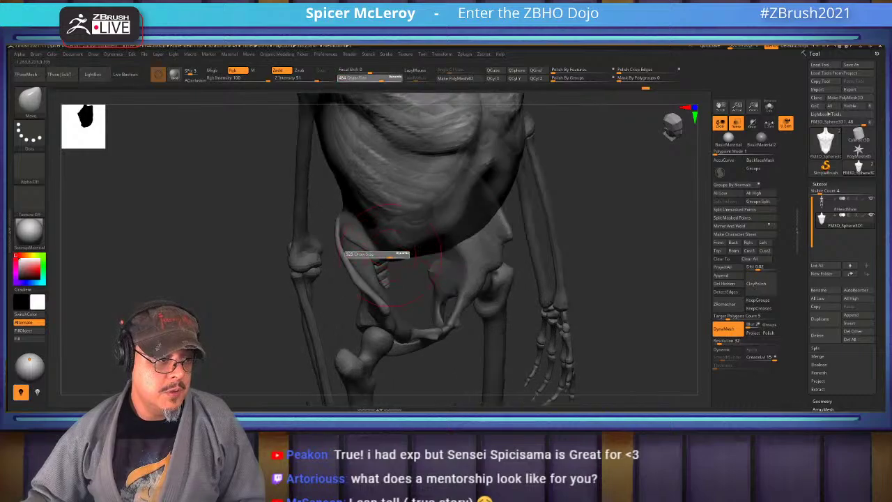
pyautogui.moveTo(378, 253)
pyautogui.mouseDown()
pyautogui.moveTo(408, 253)
pyautogui.moveTo(379, 279)
pyautogui.mouseUp()
pyautogui.moveTo(355, 209); pyautogui.dragTo(352, 264)
pyautogui.moveTo(352, 230)
pyautogui.mouseDown()
pyautogui.moveTo(348, 268)
pyautogui.moveTo(359, 289)
pyautogui.mouseUp()
# Orbit around to an oblique side view of the lower spine and pelvis
pyautogui.moveTo(631, 261); pyautogui.dragTo(679, 265)
pyautogui.moveTo(669, 300); pyautogui.dragTo(606, 265)
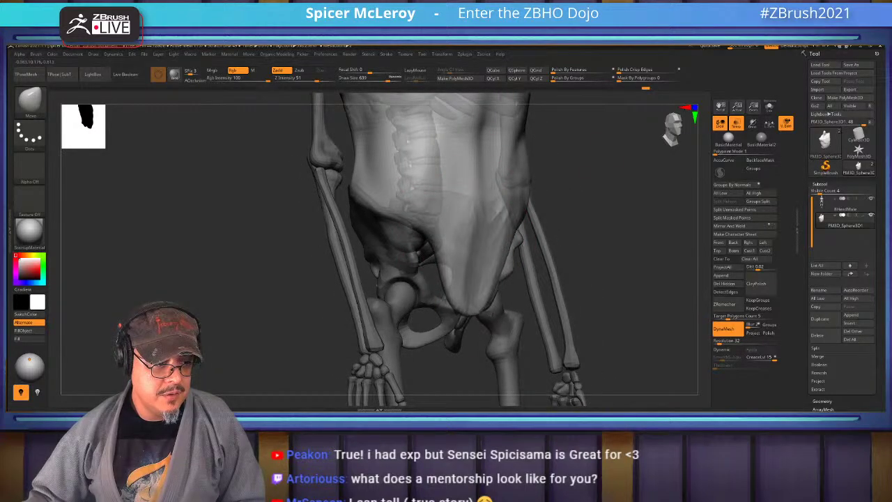
pyautogui.scroll(3, 446, 251)
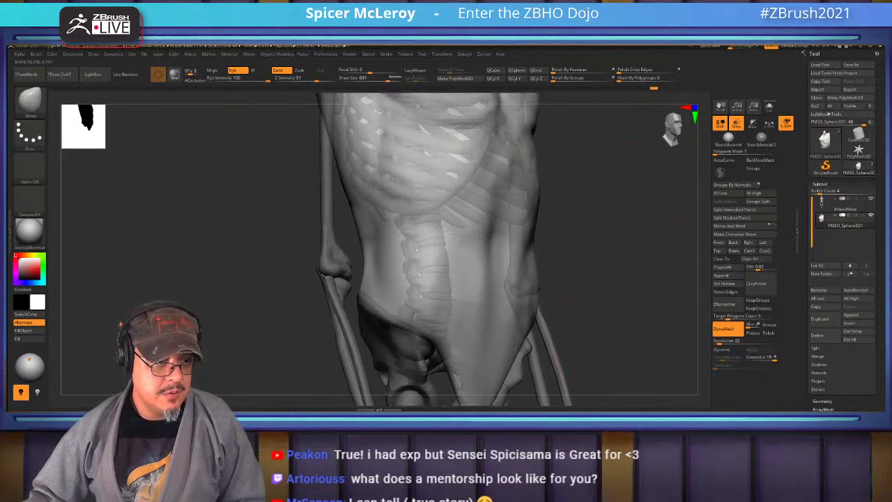
pyautogui.moveTo(606, 264); pyautogui.dragTo(342, 320)
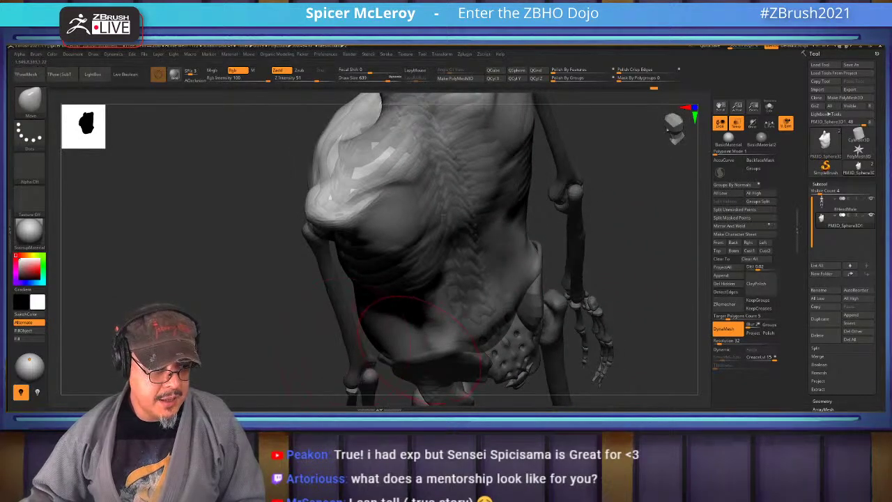
pyautogui.moveTo(477, 329); pyautogui.dragTo(613, 324)
pyautogui.keyDown('alt'); pyautogui.moveTo(531, 374); pyautogui.dragTo(512, 325); pyautogui.keyUp('alt')
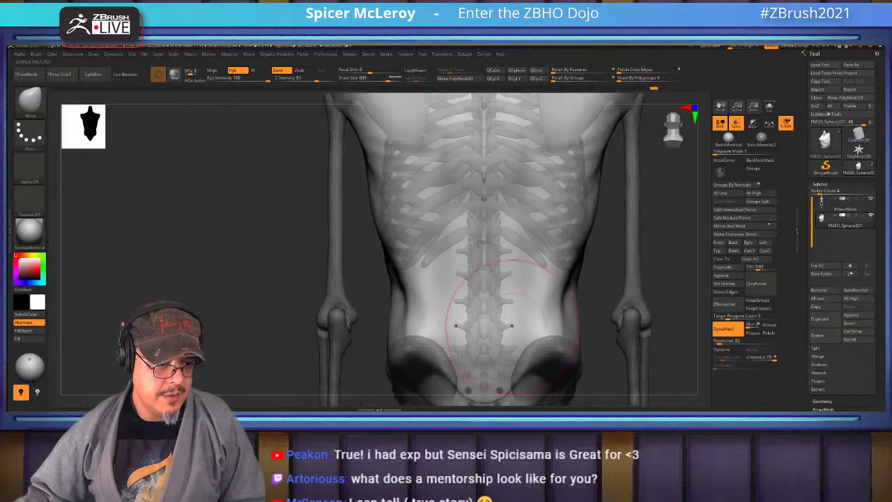
pyautogui.keyDown('alt'); pyautogui.moveTo(487, 264); pyautogui.dragTo(474, 282); pyautogui.keyUp('alt')
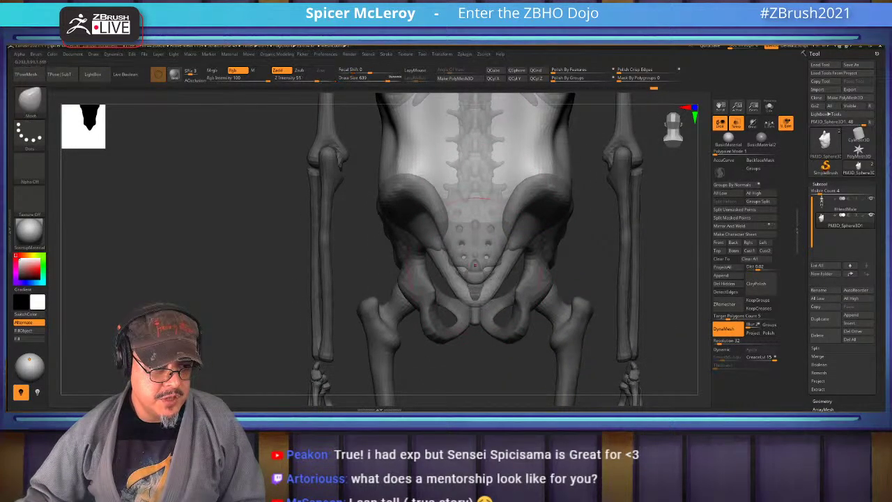
pyautogui.moveTo(453, 202); pyautogui.dragTo(475, 263)
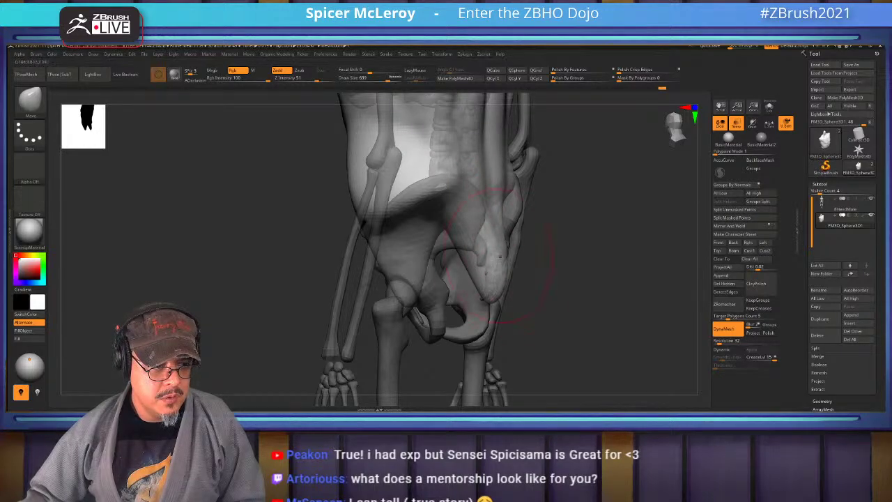
# Push the torso surface over the pelvis, smooth its edge, and frame the whole model
pyautogui.moveTo(500, 255)
pyautogui.mouseDown()
pyautogui.moveTo(488, 294)
pyautogui.moveTo(482, 267)
pyautogui.moveTo(445, 271)
pyautogui.mouseUp()
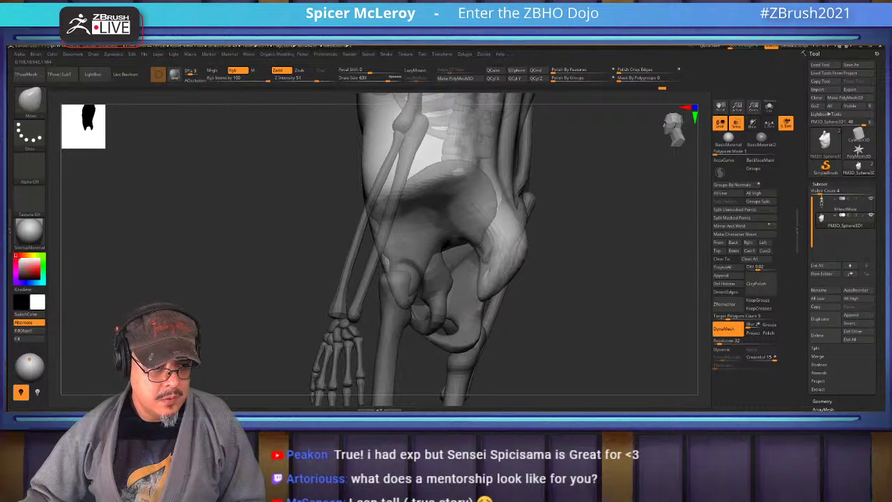
pyautogui.keyDown('shift'); pyautogui.moveTo(508, 216); pyautogui.dragTo(503, 286); pyautogui.keyUp('shift')
pyautogui.moveTo(499, 195); pyautogui.dragTo(397, 254)
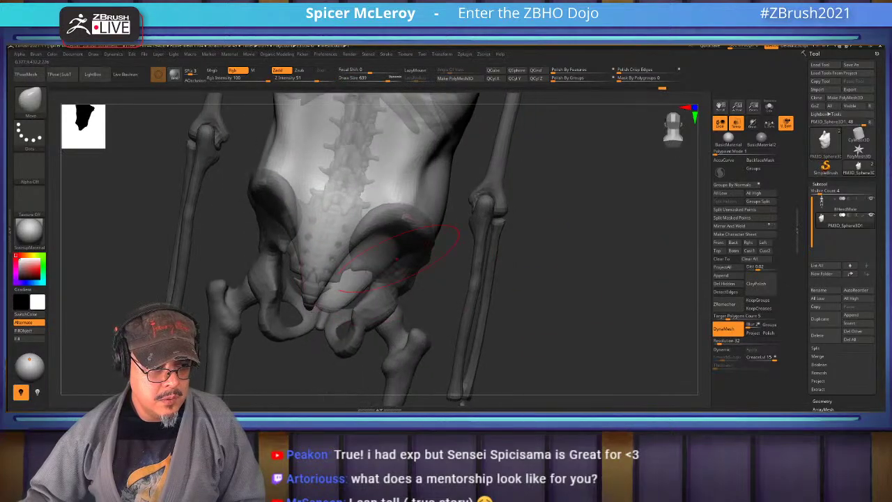
pyautogui.moveTo(515, 265); pyautogui.dragTo(474, 237)
pyautogui.press('f')
# Select ClayBuildup and shrink the Draw Size to 483
pyautogui.press('b')
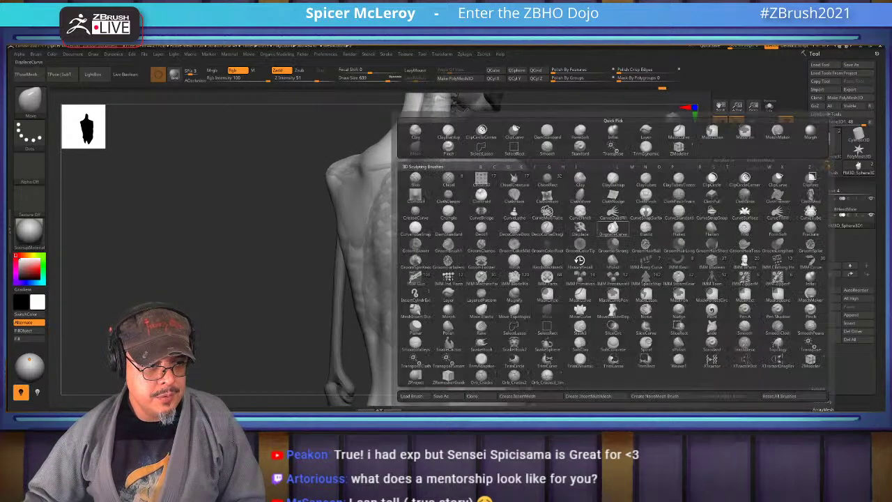
pyautogui.press('c')
pyautogui.press('b')
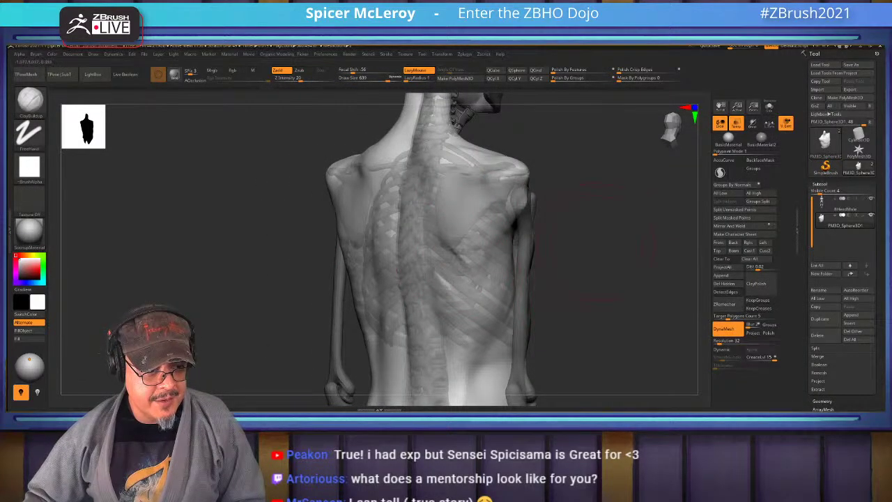
pyautogui.scroll(3, 443, 243)
pyautogui.press('s')
pyautogui.moveTo(449, 253); pyautogui.dragTo(436, 253)
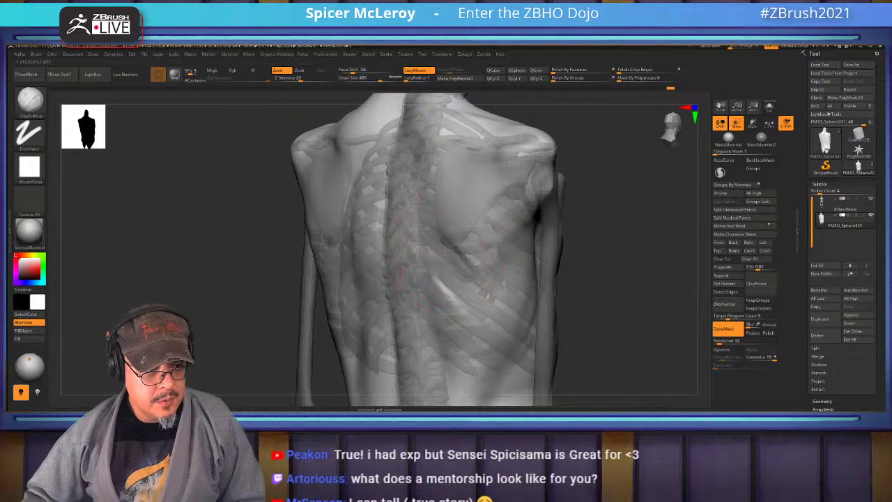
# Build up clay over the side ribs beside the arm bone
pyautogui.moveTo(500, 315); pyautogui.dragTo(445, 314, button='right')
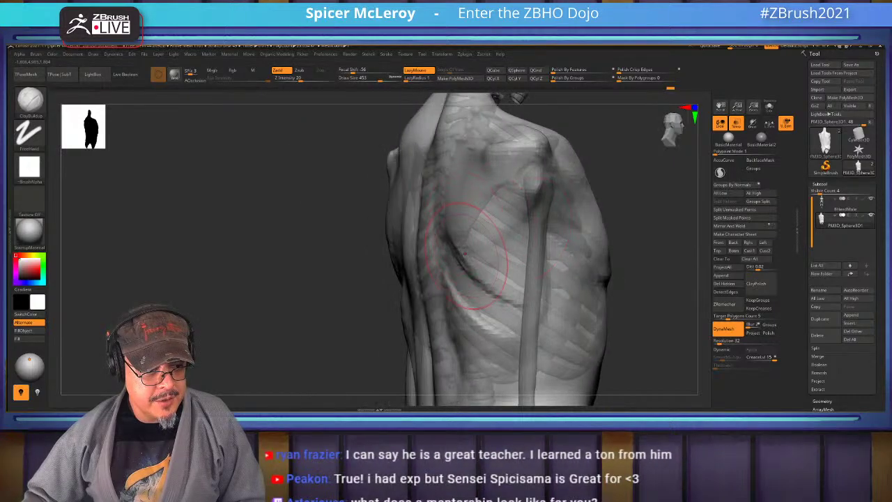
pyautogui.moveTo(522, 303)
pyautogui.mouseDown(button='right')
pyautogui.moveTo(546, 181)
pyautogui.moveTo(577, 258)
pyautogui.mouseUp(button='right')
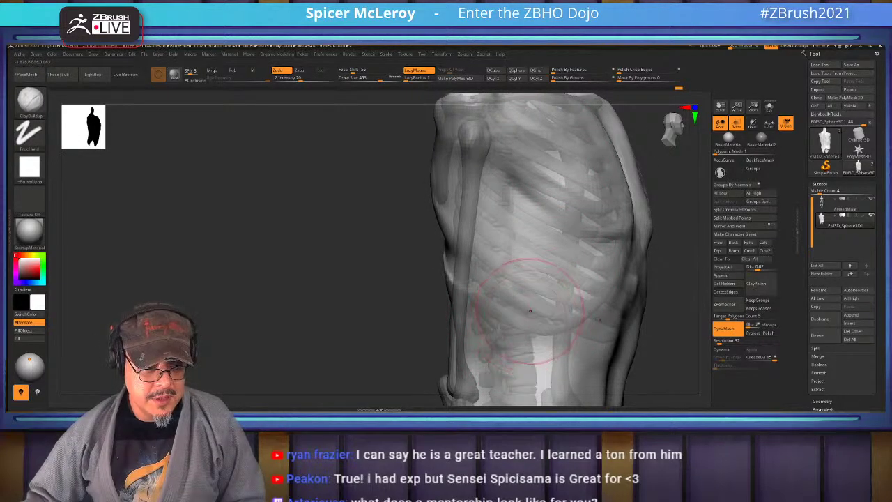
pyautogui.moveTo(325, 264); pyautogui.dragTo(486, 246)
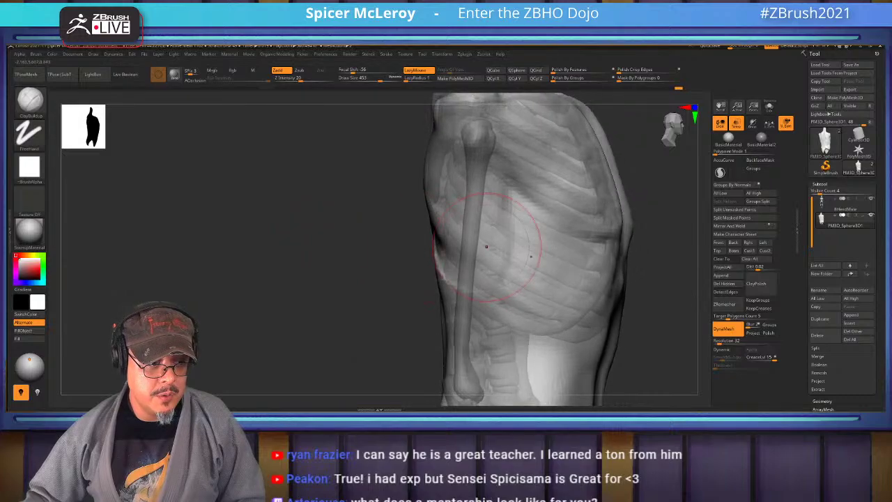
pyautogui.moveTo(662, 230)
pyautogui.mouseDown()
pyautogui.moveTo(594, 192)
pyautogui.moveTo(597, 170)
pyautogui.mouseUp()
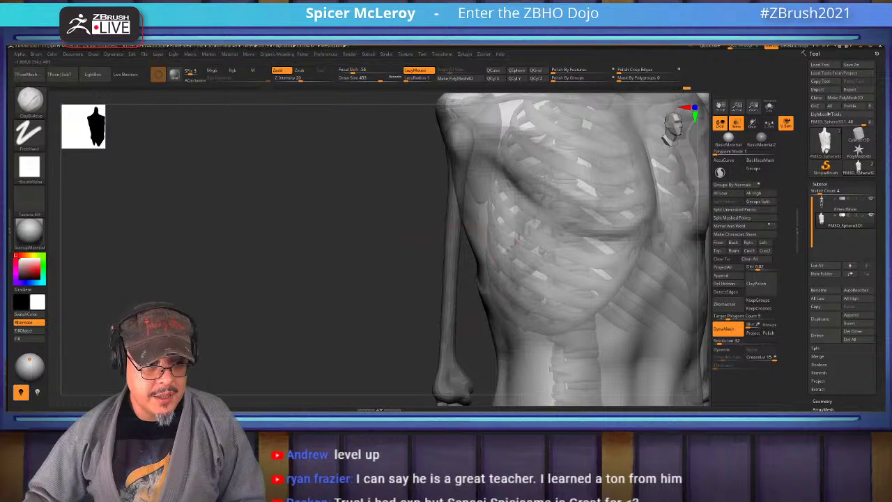
pyautogui.moveTo(599, 209); pyautogui.dragTo(543, 241)
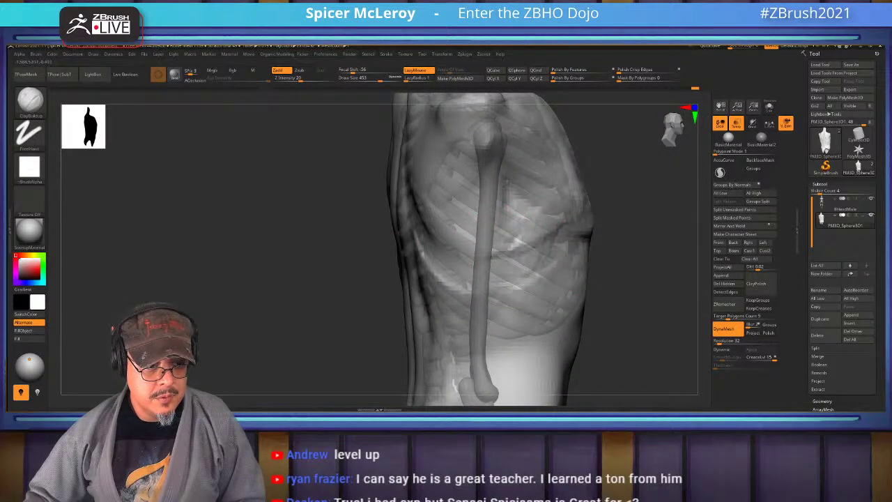
pyautogui.moveTo(596, 251); pyautogui.dragTo(613, 240)
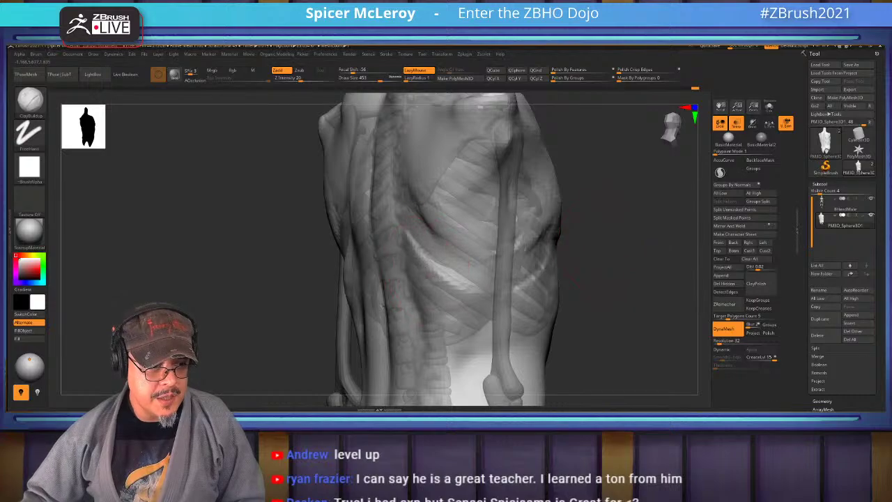
pyautogui.moveTo(418, 300)
pyautogui.mouseDown()
pyautogui.moveTo(460, 262)
pyautogui.moveTo(463, 272)
pyautogui.moveTo(463, 233)
pyautogui.moveTo(466, 258)
pyautogui.mouseUp()
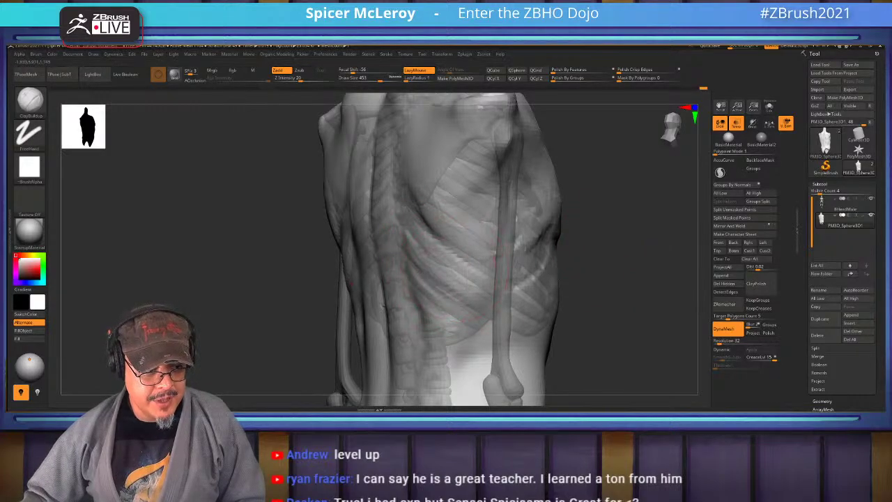
# Undo the recent rib strokes and smooth the ribcage side, viewing it from the back
pyautogui.hotkey('ctrl', 'z')
pyautogui.hotkey('ctrl', 'z')
pyautogui.hotkey('ctrl', 'z')
pyautogui.hotkey('ctrl', 'z')
pyautogui.press('shift')
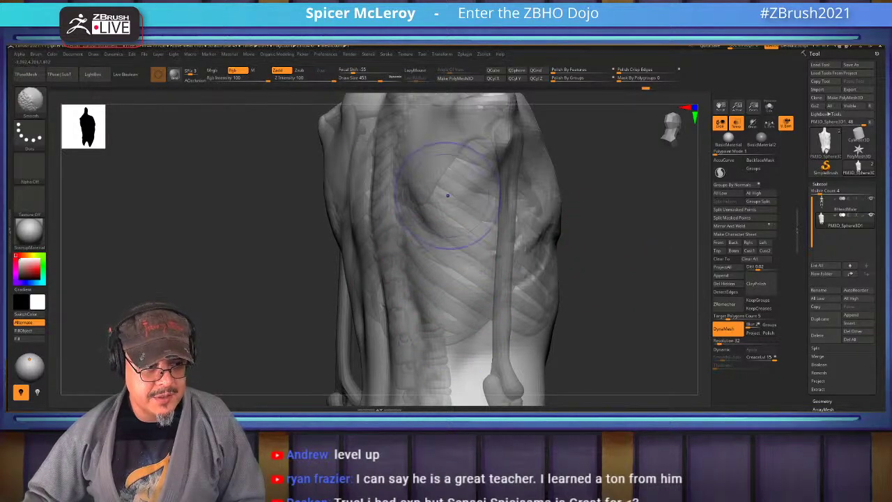
pyautogui.moveTo(578, 223); pyautogui.dragTo(468, 247)
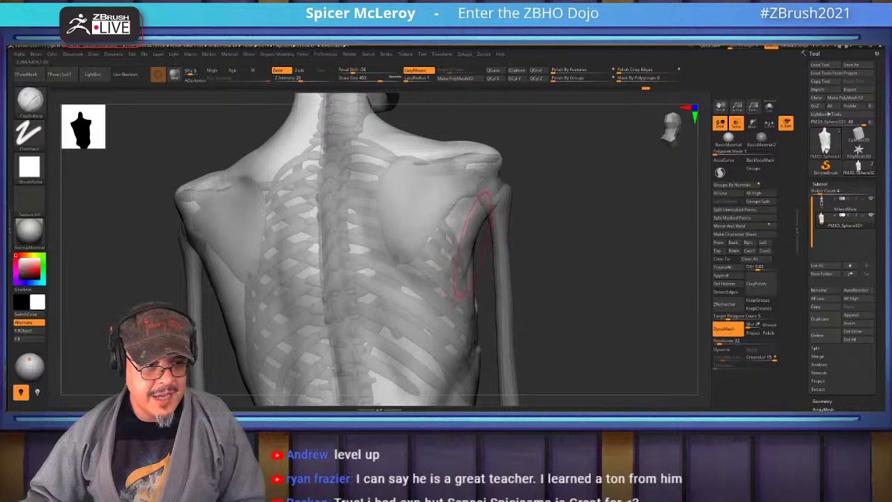
pyautogui.press('shift')
pyautogui.moveTo(585, 195)
pyautogui.mouseDown()
pyautogui.moveTo(572, 293)
pyautogui.moveTo(561, 230)
pyautogui.moveTo(578, 174)
pyautogui.moveTo(527, 200)
pyautogui.mouseUp()
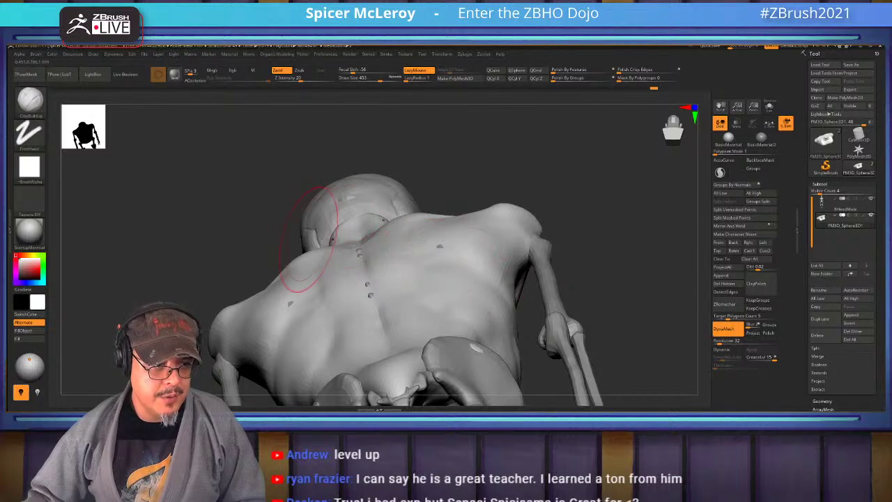
# Build up clay over the upper back, then line up a level straight back view
pyautogui.moveTo(506, 322); pyautogui.dragTo(358, 318)
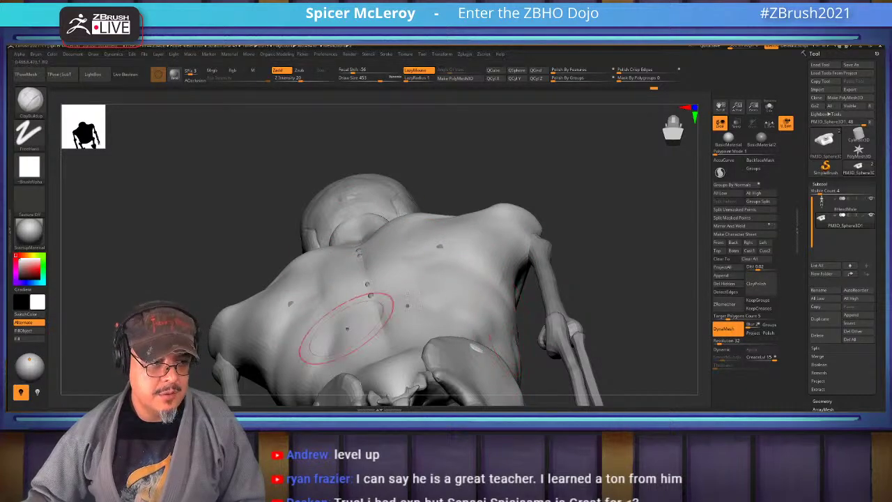
pyautogui.moveTo(599, 237)
pyautogui.keyDown('shift'); pyautogui.mouseDown()
pyautogui.moveTo(613, 229)
pyautogui.moveTo(433, 236)
pyautogui.moveTo(408, 205)
pyautogui.mouseUp(); pyautogui.keyUp('shift')
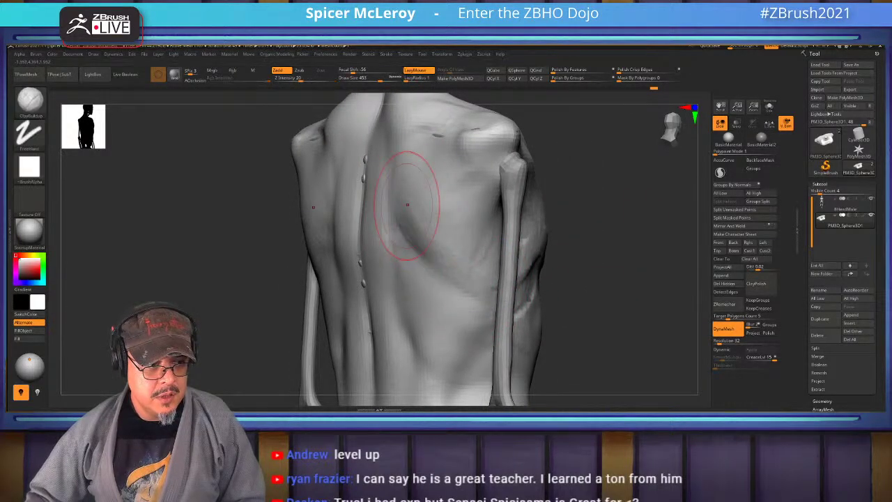
pyautogui.moveTo(550, 279)
pyautogui.mouseDown()
pyautogui.moveTo(471, 327)
pyautogui.moveTo(438, 301)
pyautogui.mouseUp()
pyautogui.moveTo(573, 311); pyautogui.dragTo(422, 244)
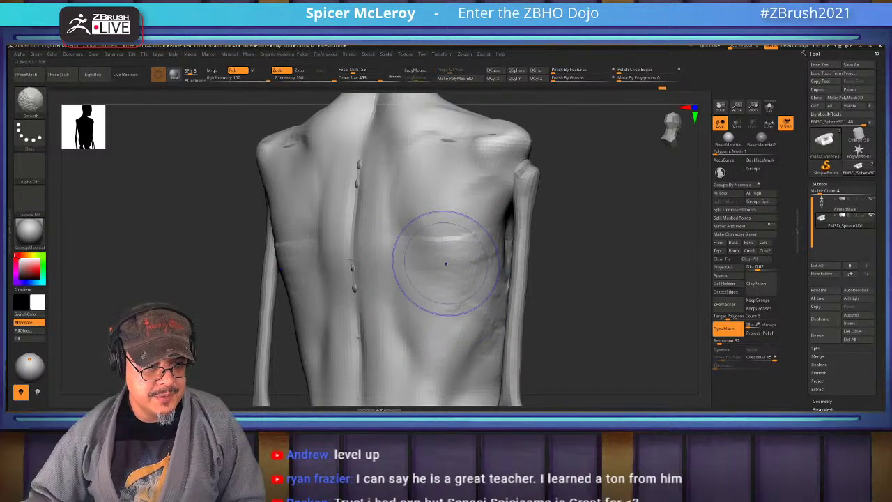
pyautogui.moveTo(599, 293)
pyautogui.mouseDown()
pyautogui.moveTo(550, 279)
pyautogui.moveTo(651, 282)
pyautogui.moveTo(627, 299)
pyautogui.moveTo(516, 299)
pyautogui.mouseUp()
# With the Move brush, pull the front of the neck and upper chest forward over the larynx
pyautogui.press('b')
pyautogui.press('m')
pyautogui.press('v')
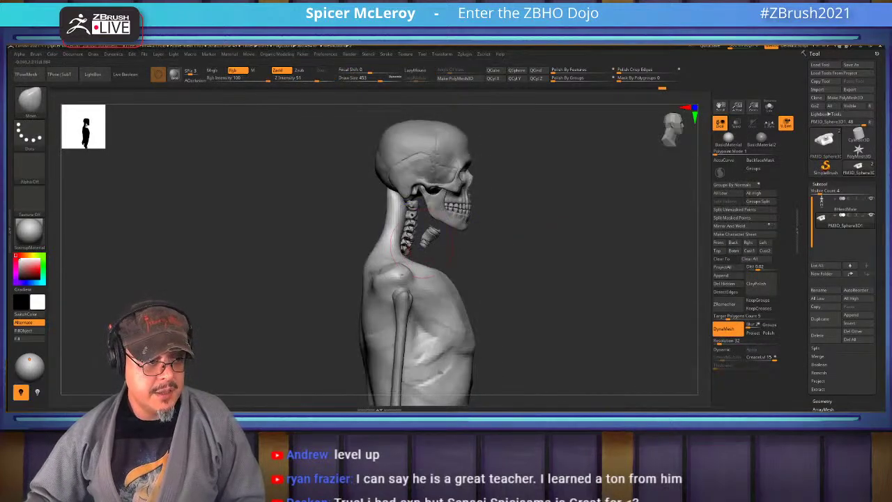
pyautogui.moveTo(407, 234); pyautogui.dragTo(425, 222)
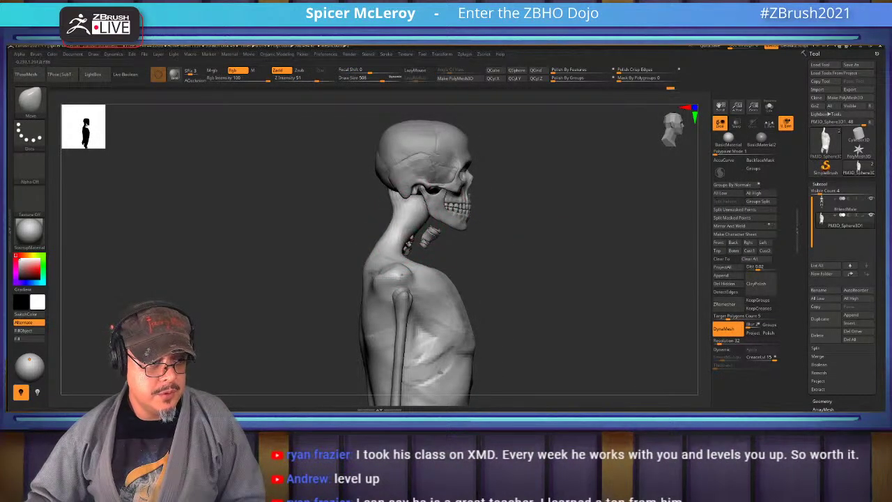
pyautogui.moveTo(400, 251)
pyautogui.mouseDown()
pyautogui.moveTo(429, 237)
pyautogui.moveTo(436, 216)
pyautogui.mouseUp()
pyautogui.moveTo(418, 293); pyautogui.dragTo(404, 265)
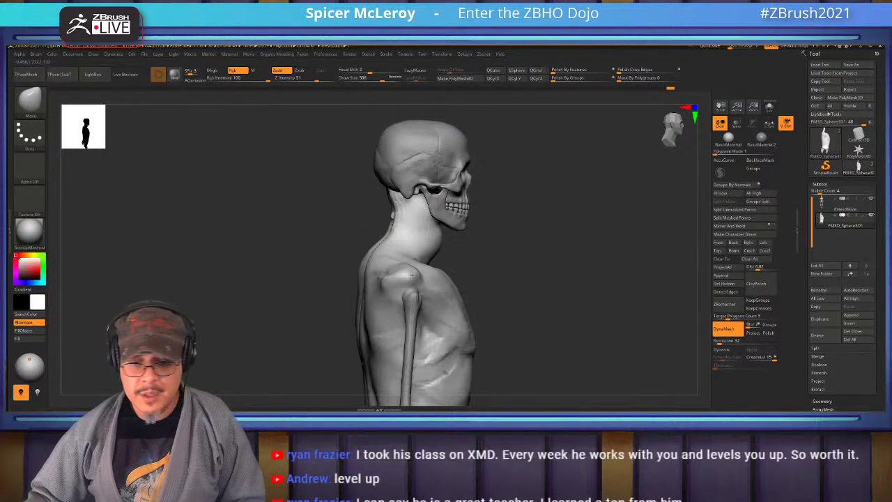
pyautogui.moveTo(585, 285); pyautogui.dragTo(585, 251)
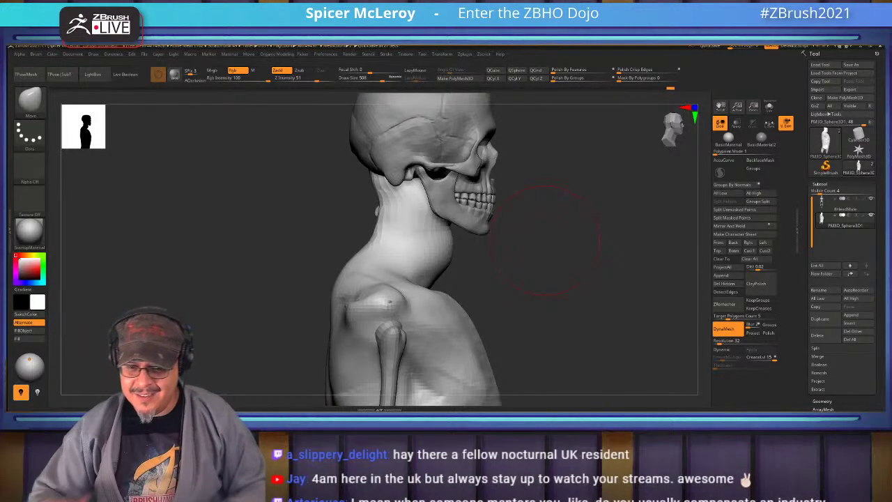
# From a back view, build up clay on the back of the neck and upper back
pyautogui.moveTo(547, 273); pyautogui.dragTo(467, 200)
pyautogui.press('b')
pyautogui.press('c')
pyautogui.press('b')
pyautogui.moveTo(448, 239); pyautogui.dragTo(457, 319)
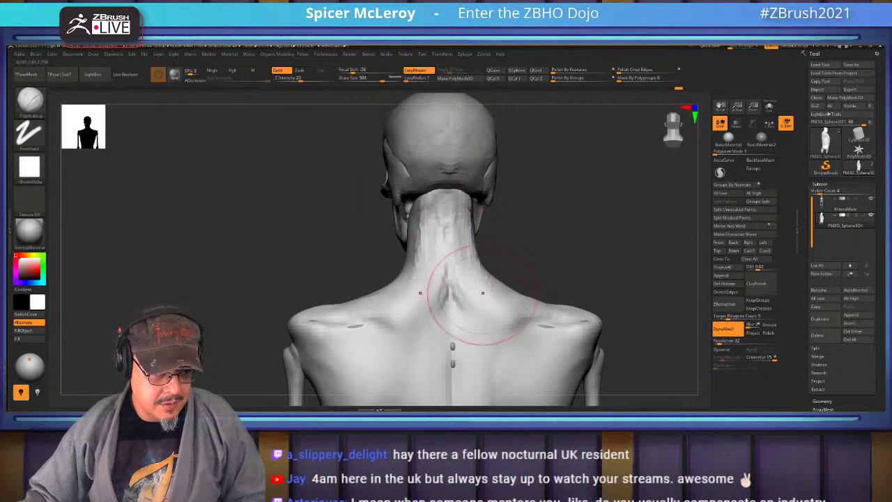
pyautogui.moveTo(627, 292); pyautogui.dragTo(599, 290)
pyautogui.moveTo(439, 206); pyautogui.dragTo(450, 279)
pyautogui.moveTo(627, 293); pyautogui.dragTo(613, 291)
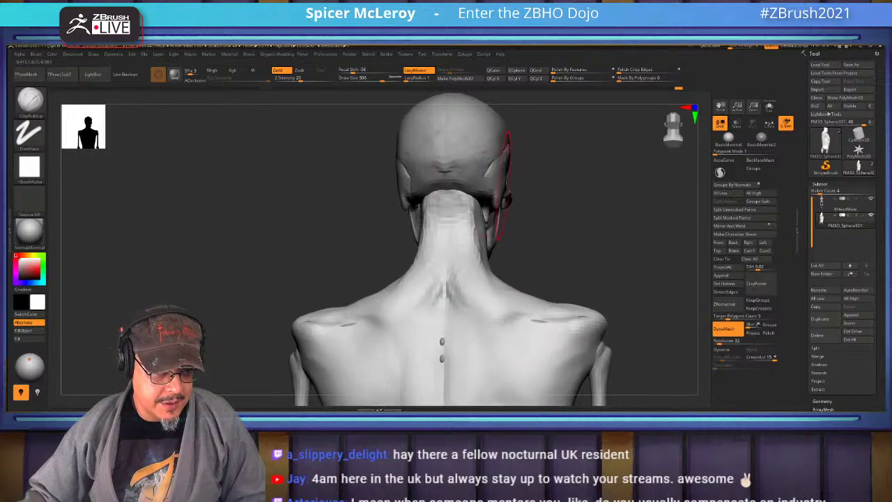
# Refine the side of the neck below the skull, turn to a side profile, and switch to MaskPen
pyautogui.moveTo(446, 226)
pyautogui.mouseDown()
pyautogui.moveTo(449, 191)
pyautogui.moveTo(460, 223)
pyautogui.mouseUp()
pyautogui.moveTo(432, 195)
pyautogui.mouseDown()
pyautogui.moveTo(452, 193)
pyautogui.moveTo(439, 223)
pyautogui.moveTo(446, 209)
pyautogui.mouseUp()
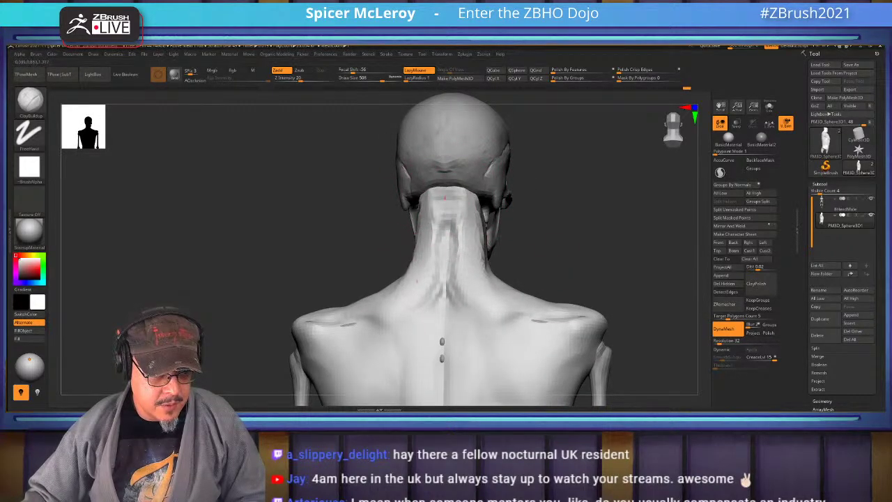
pyautogui.moveTo(446, 209); pyautogui.dragTo(457, 206, button='right')
pyautogui.moveTo(446, 202); pyautogui.dragTo(439, 271)
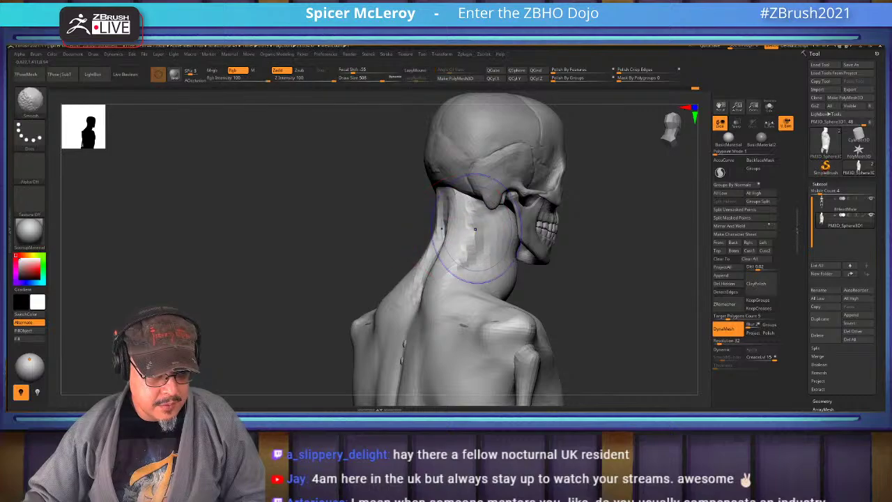
pyautogui.moveTo(464, 233); pyautogui.dragTo(481, 282)
pyautogui.moveTo(481, 283)
pyautogui.mouseDown(button='right')
pyautogui.moveTo(457, 304)
pyautogui.moveTo(454, 249)
pyautogui.mouseUp(button='right')
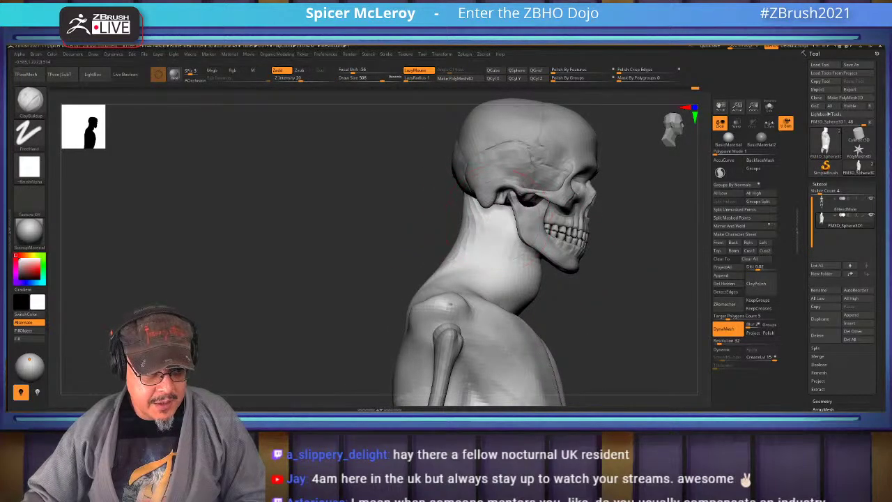
pyautogui.press('ctrl')
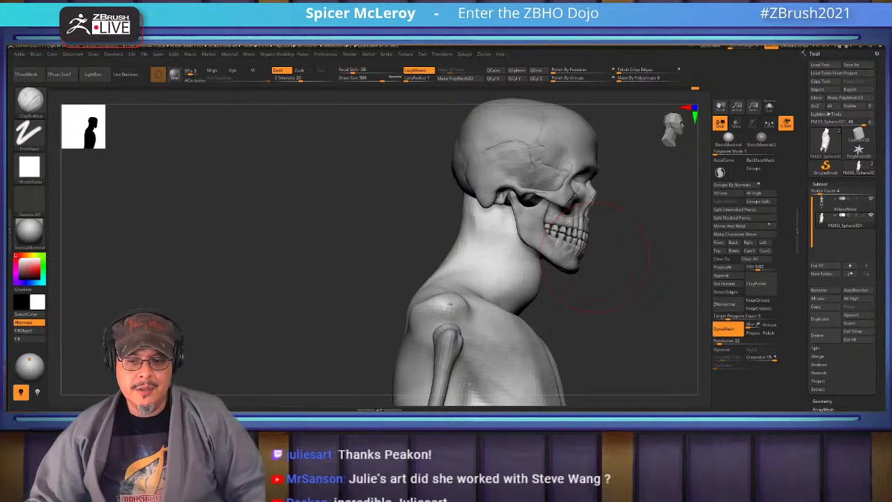
# Orbit to a side-on view and smooth the chin and neck
pyautogui.moveTo(298, 209)
pyautogui.mouseDown()
pyautogui.moveTo(635, 268)
pyautogui.moveTo(635, 324)
pyautogui.mouseUp()
pyautogui.moveTo(580, 372); pyautogui.dragTo(572, 197)
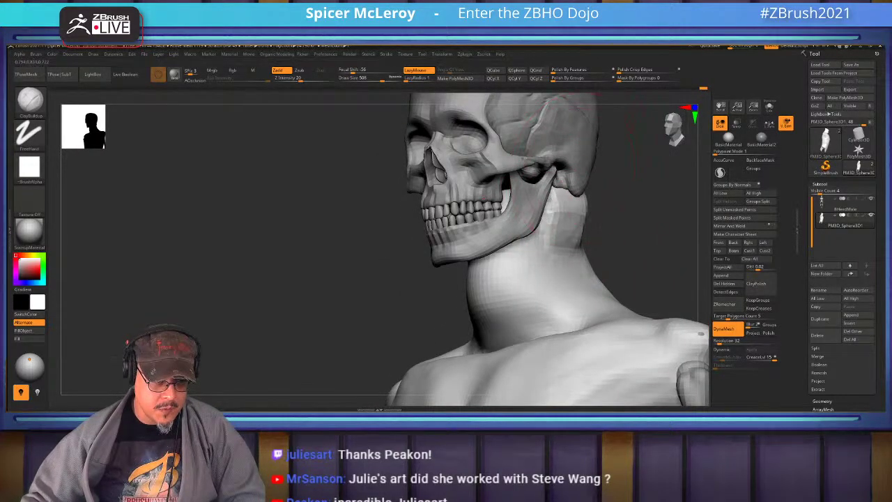
pyautogui.moveTo(553, 258)
pyautogui.mouseDown()
pyautogui.moveTo(599, 265)
pyautogui.moveTo(529, 268)
pyautogui.mouseUp()
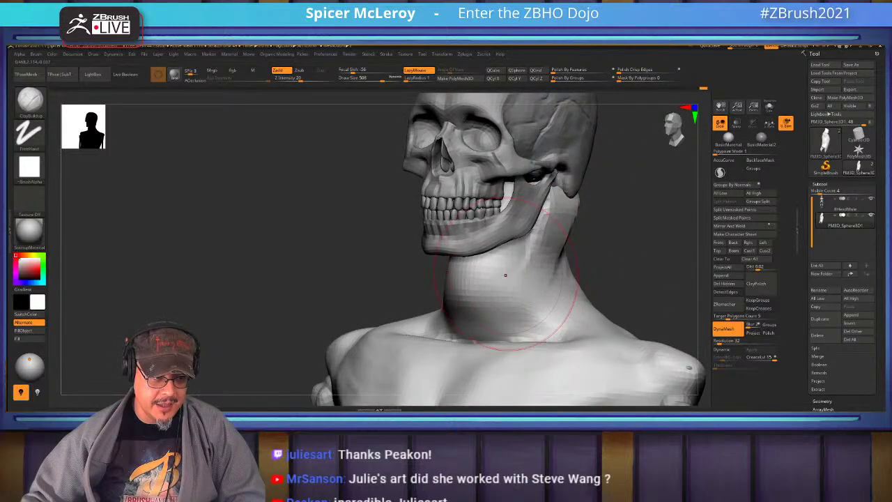
pyautogui.moveTo(467, 264)
pyautogui.keyDown('shift'); pyautogui.mouseDown()
pyautogui.moveTo(480, 335)
pyautogui.moveTo(470, 278)
pyautogui.mouseUp(); pyautogui.keyUp('shift')
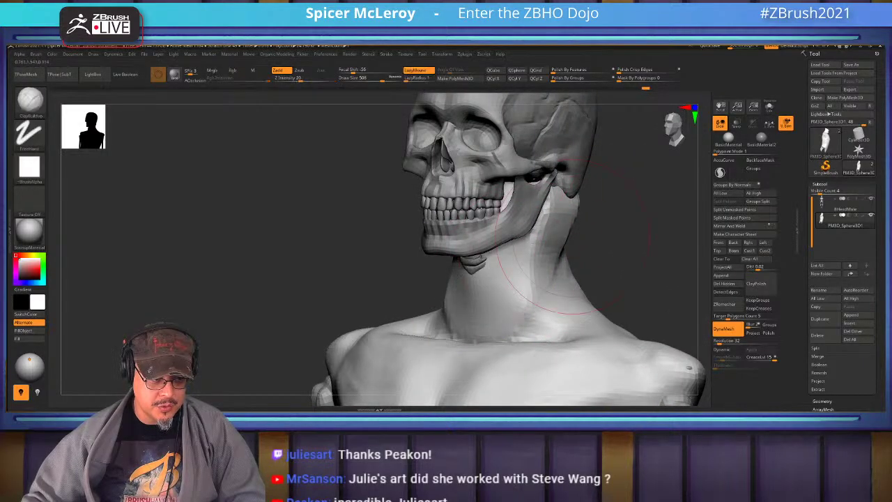
pyautogui.moveTo(527, 339)
pyautogui.mouseDown()
pyautogui.moveTo(553, 199)
pyautogui.moveTo(696, 314)
pyautogui.moveTo(634, 272)
pyautogui.moveTo(568, 202)
pyautogui.moveTo(564, 268)
pyautogui.mouseUp()
# Resize the brush and sculpt ClayBuildup strokes down the side of the neck
pyautogui.press('s')
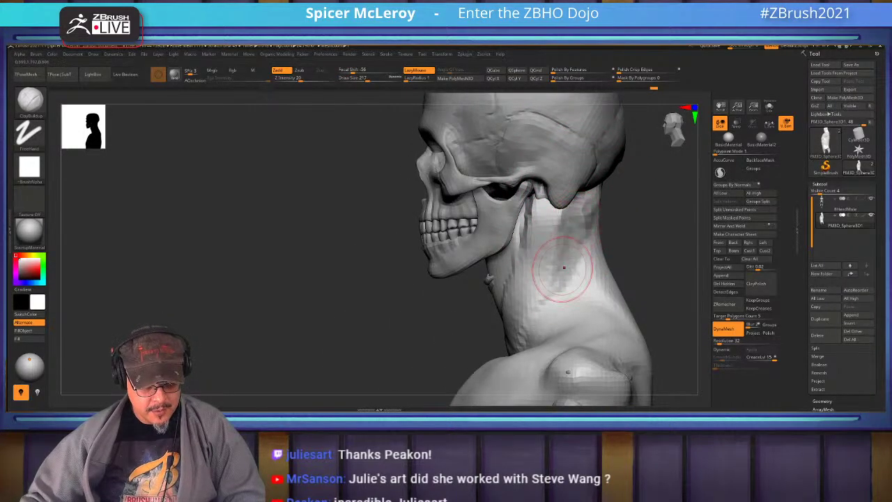
pyautogui.moveTo(568, 198); pyautogui.dragTo(516, 313)
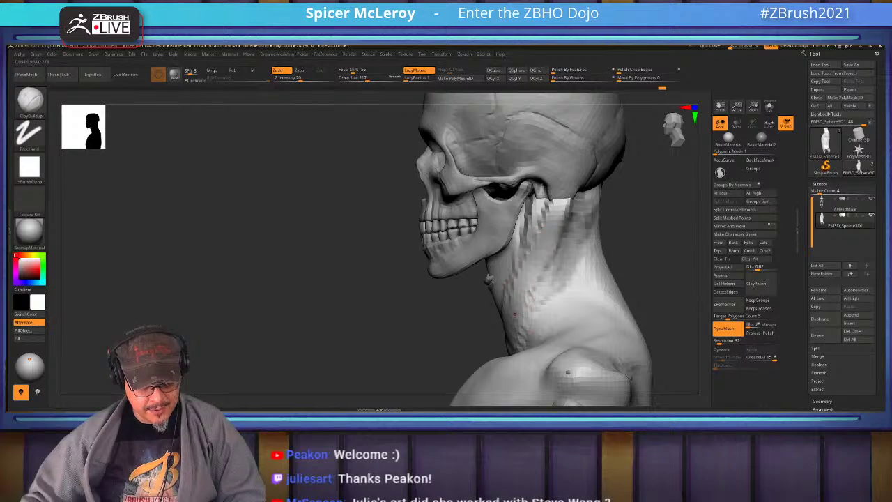
pyautogui.moveTo(551, 240)
pyautogui.mouseDown()
pyautogui.moveTo(524, 296)
pyautogui.moveTo(540, 321)
pyautogui.mouseUp()
pyautogui.moveTo(550, 268); pyautogui.dragTo(522, 335)
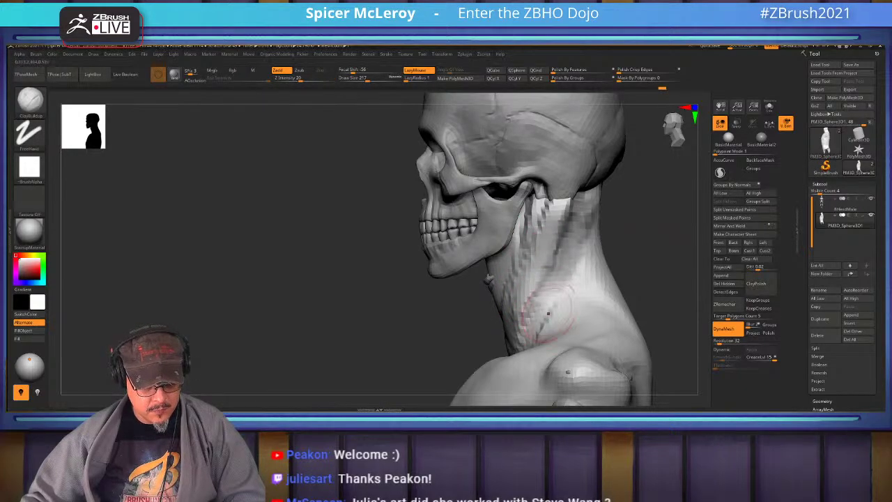
pyautogui.moveTo(547, 314)
pyautogui.mouseDown(button='right')
pyautogui.moveTo(515, 306)
pyautogui.moveTo(535, 272)
pyautogui.moveTo(494, 295)
pyautogui.mouseUp(button='right')
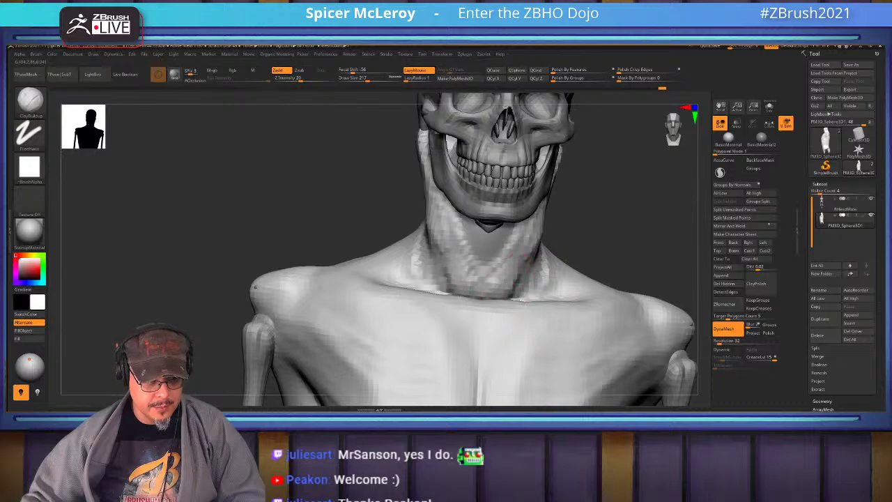
# Smooth the sternal notch and the throat under the jaw, ending in a front view
pyautogui.press('shift')
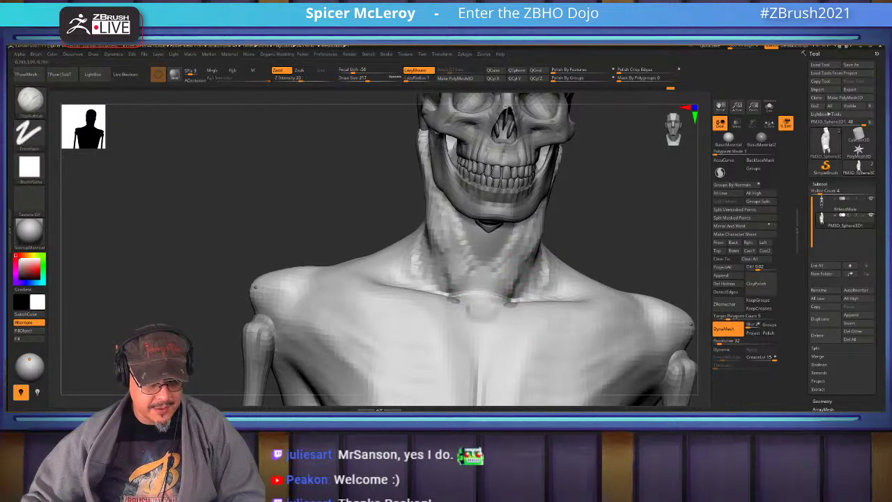
pyautogui.moveTo(480, 314)
pyautogui.keyDown('shift'); pyautogui.mouseDown()
pyautogui.moveTo(463, 296)
pyautogui.moveTo(498, 289)
pyautogui.mouseUp(); pyautogui.keyUp('shift')
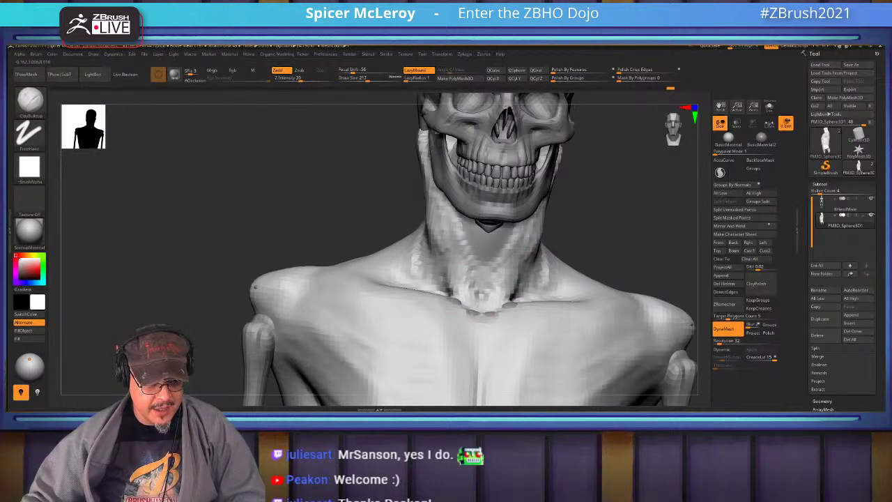
pyautogui.moveTo(502, 279); pyautogui.dragTo(505, 244, button='right')
pyautogui.keyDown('shift'); pyautogui.moveTo(486, 212); pyautogui.dragTo(491, 265); pyautogui.keyUp('shift')
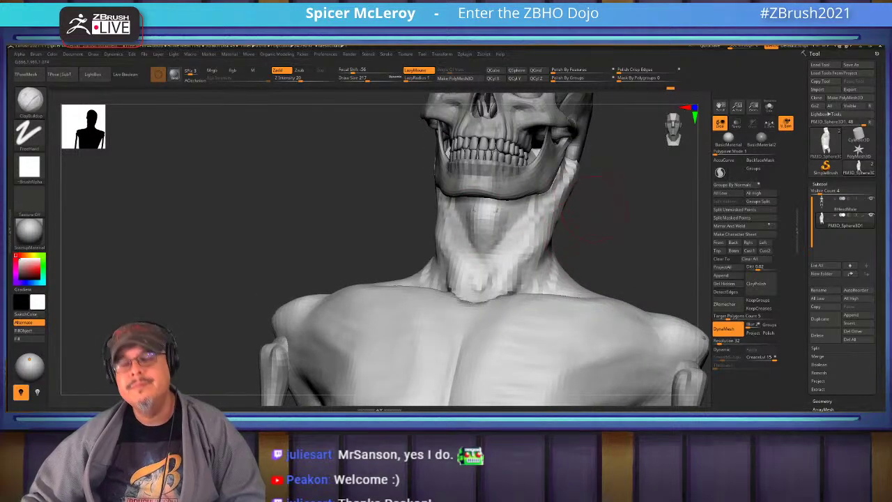
pyautogui.moveTo(588, 214); pyautogui.dragTo(511, 209, button='right')
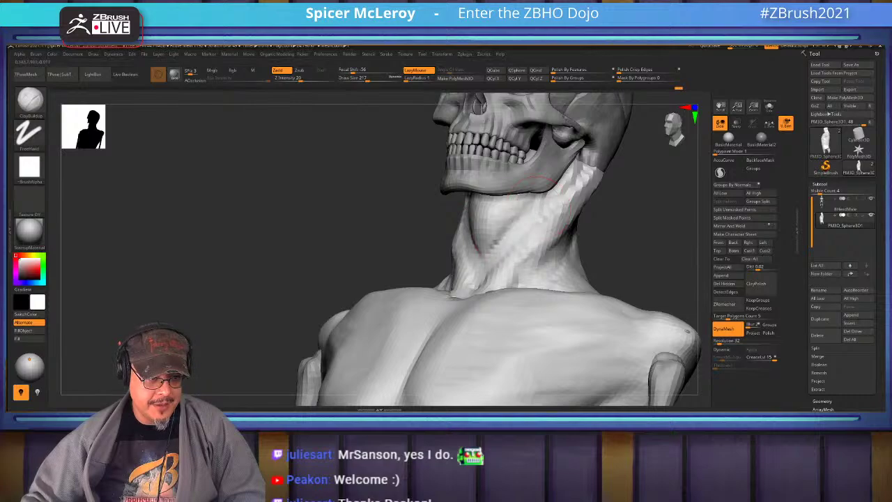
pyautogui.press('shift')
pyautogui.keyDown('shift'); pyautogui.moveTo(510, 209); pyautogui.dragTo(503, 301, button='right'); pyautogui.keyUp('shift')
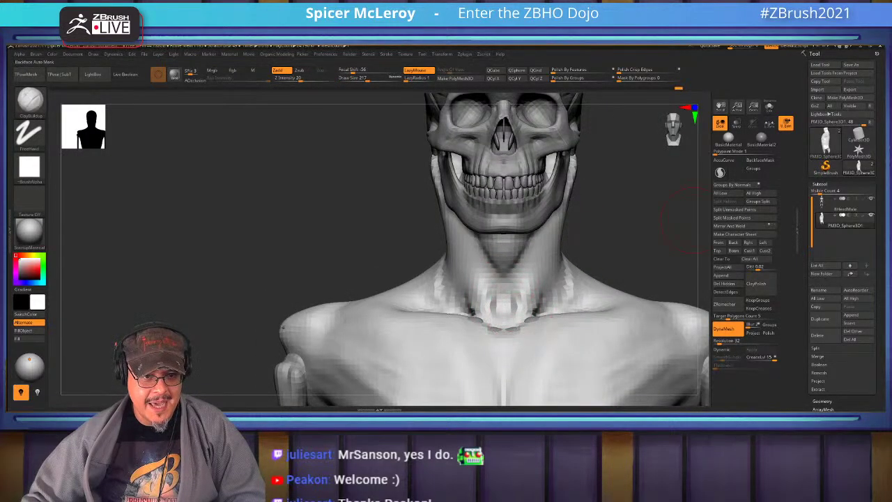
# Solo the 8HeadMale skeleton subtool and orbit to inspect it from above
pyautogui.click(843, 200)
pyautogui.click(768, 106)
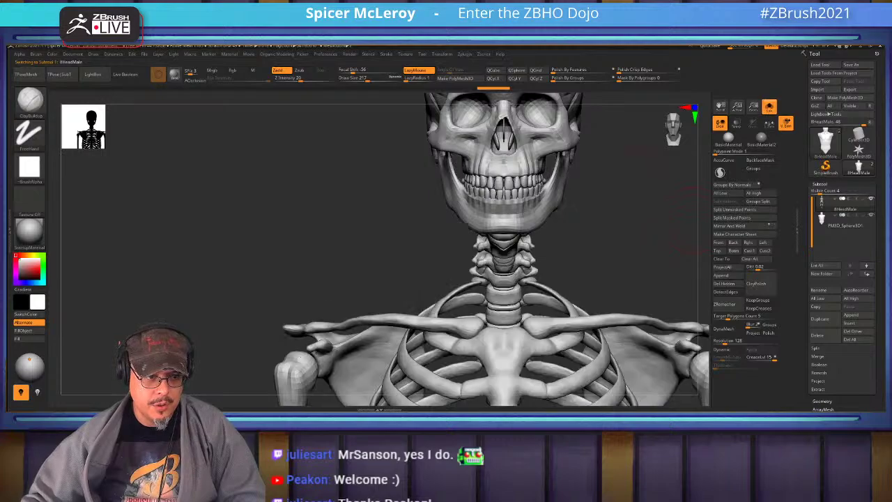
pyautogui.moveTo(589, 170); pyautogui.dragTo(487, 284, button='right')
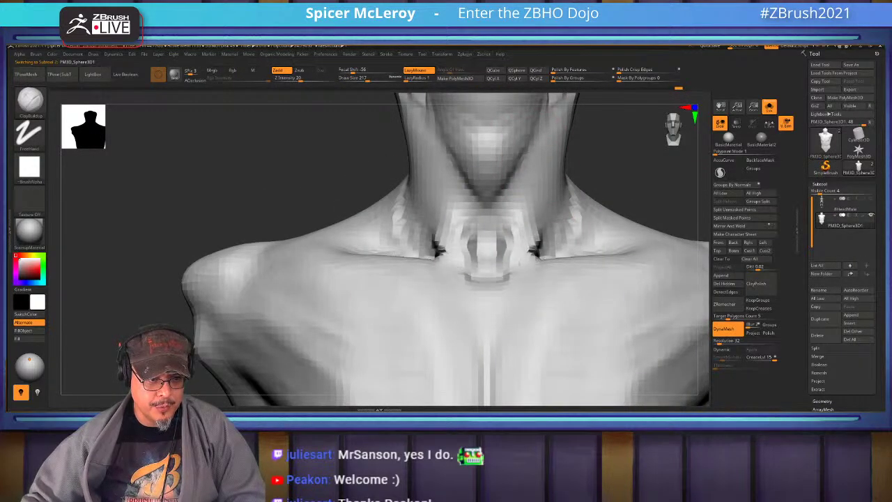
# Sculpt the base of the neck and the creases over the collarbone
pyautogui.moveTo(542, 209)
pyautogui.mouseDown()
pyautogui.moveTo(503, 277)
pyautogui.moveTo(669, 182)
pyautogui.moveTo(494, 201)
pyautogui.moveTo(525, 279)
pyautogui.mouseUp()
pyautogui.moveTo(533, 199)
pyautogui.mouseDown()
pyautogui.moveTo(519, 155)
pyautogui.moveTo(521, 174)
pyautogui.mouseUp()
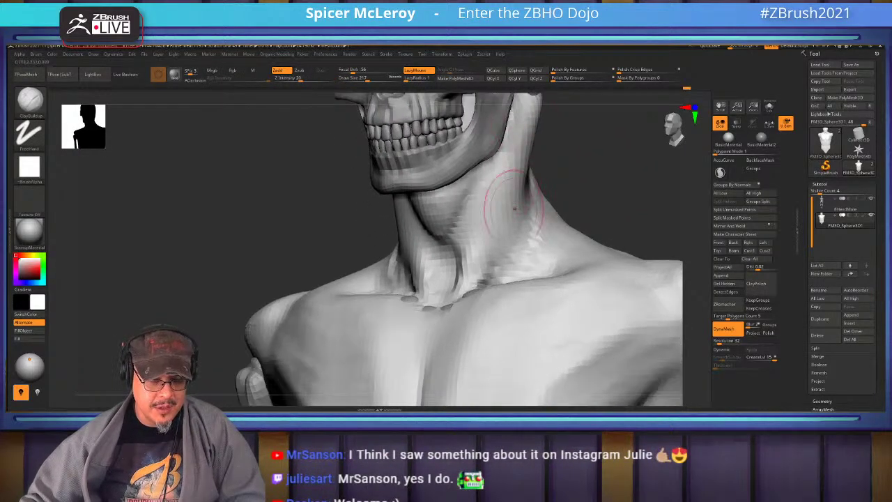
pyautogui.moveTo(514, 207)
pyautogui.mouseDown()
pyautogui.moveTo(507, 296)
pyautogui.moveTo(522, 319)
pyautogui.moveTo(515, 327)
pyautogui.mouseUp()
pyautogui.moveTo(613, 209); pyautogui.dragTo(472, 321)
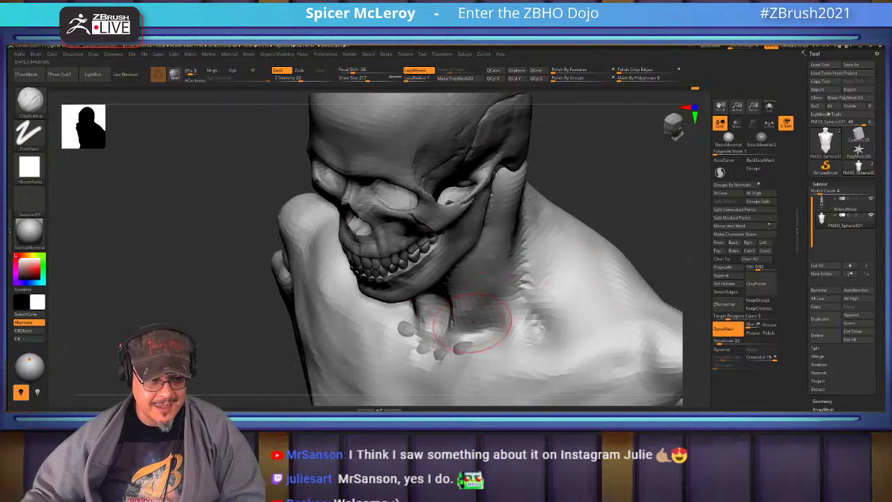
pyautogui.moveTo(418, 314)
pyautogui.mouseDown()
pyautogui.moveTo(478, 328)
pyautogui.moveTo(537, 269)
pyautogui.moveTo(533, 300)
pyautogui.mouseUp()
# Carve and smooth a groove across the lower neck, then build up the trapezius
pyautogui.moveTo(554, 342)
pyautogui.mouseDown()
pyautogui.moveTo(536, 359)
pyautogui.moveTo(547, 362)
pyautogui.moveTo(480, 356)
pyautogui.moveTo(530, 365)
pyautogui.moveTo(662, 352)
pyautogui.moveTo(689, 306)
pyautogui.mouseUp()
pyautogui.moveTo(428, 271)
pyautogui.mouseDown()
pyautogui.moveTo(446, 286)
pyautogui.moveTo(515, 299)
pyautogui.moveTo(564, 299)
pyautogui.moveTo(488, 292)
pyautogui.moveTo(583, 292)
pyautogui.moveTo(530, 300)
pyautogui.mouseUp()
pyautogui.moveTo(693, 313)
pyautogui.mouseDown()
pyautogui.moveTo(668, 348)
pyautogui.moveTo(697, 307)
pyautogui.mouseUp()
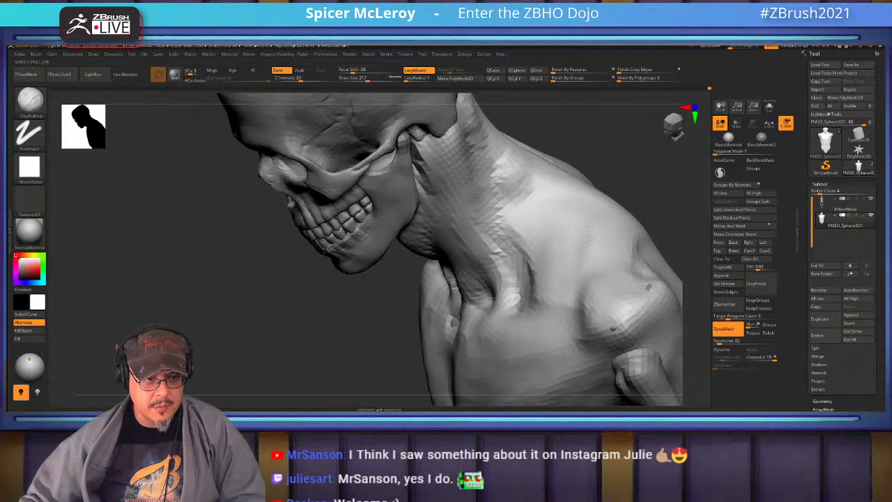
pyautogui.moveTo(530, 199)
pyautogui.mouseDown()
pyautogui.moveTo(523, 223)
pyautogui.moveTo(597, 216)
pyautogui.moveTo(585, 272)
pyautogui.moveTo(551, 223)
pyautogui.moveTo(512, 206)
pyautogui.moveTo(530, 261)
pyautogui.moveTo(585, 306)
pyautogui.moveTo(523, 282)
pyautogui.moveTo(585, 314)
pyautogui.moveTo(530, 282)
pyautogui.moveTo(578, 327)
pyautogui.moveTo(522, 327)
pyautogui.moveTo(536, 278)
pyautogui.moveTo(578, 320)
pyautogui.moveTo(613, 292)
pyautogui.moveTo(640, 333)
pyautogui.moveTo(627, 317)
pyautogui.moveTo(558, 331)
pyautogui.moveTo(648, 307)
pyautogui.moveTo(557, 328)
pyautogui.moveTo(627, 330)
pyautogui.moveTo(627, 279)
pyautogui.moveTo(565, 292)
pyautogui.moveTo(639, 318)
pyautogui.moveTo(638, 334)
pyautogui.moveTo(540, 276)
pyautogui.moveTo(599, 306)
pyautogui.mouseUp()
pyautogui.moveTo(613, 174)
pyautogui.mouseDown()
pyautogui.moveTo(431, 183)
pyautogui.moveTo(620, 195)
pyautogui.mouseUp()
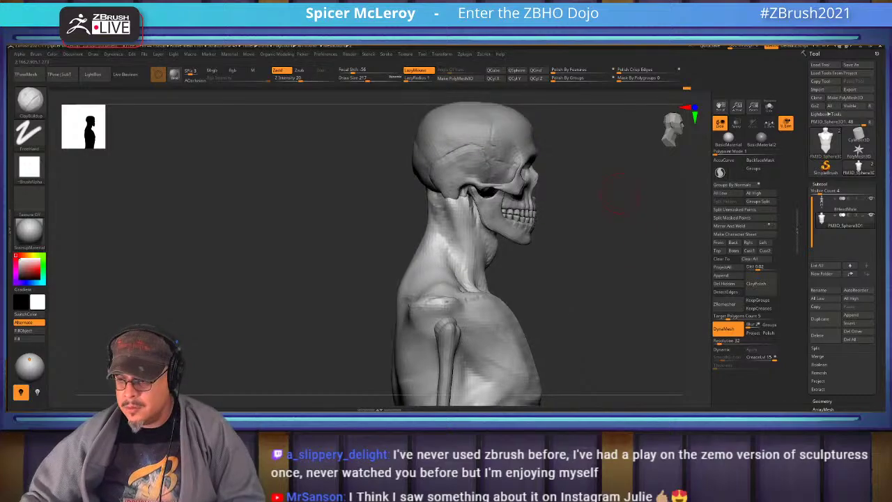
pyautogui.hotkey('alt', 'Tab')
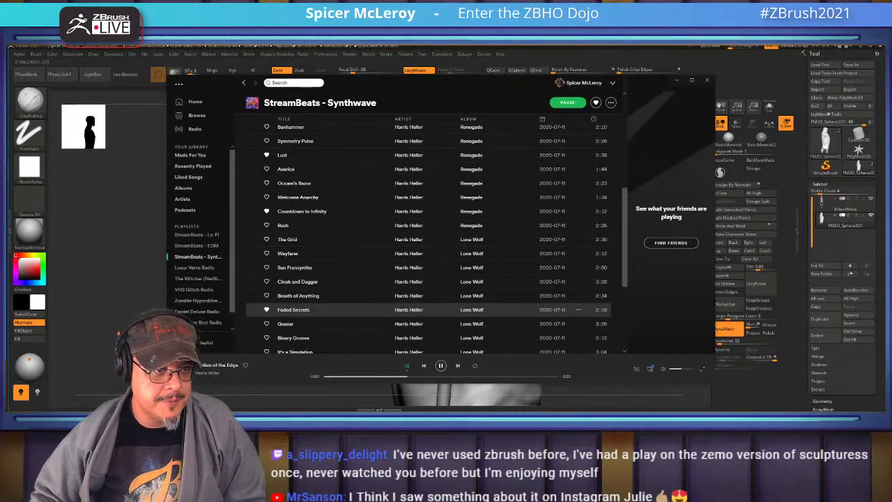
pyautogui.hotkey('alt', 'Tab')
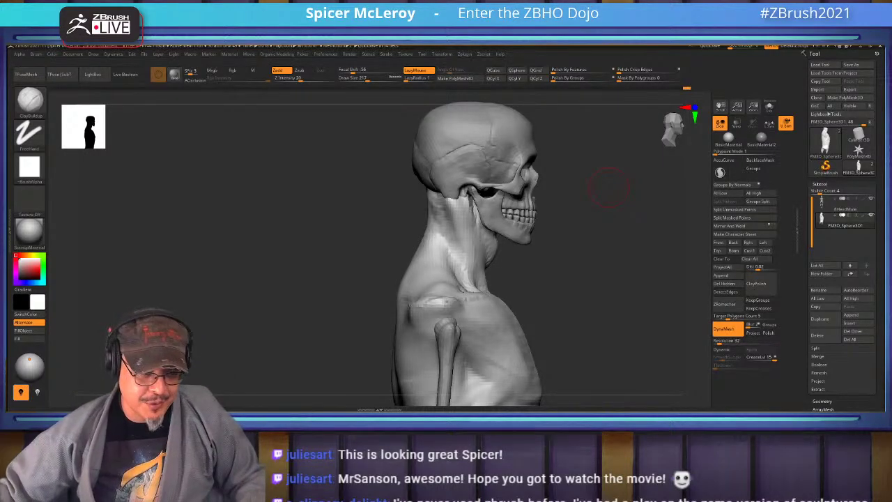
# Rotate the torso and skeleton to a front view, then tilt it slightly
pyautogui.keyDown('shift'); pyautogui.moveTo(608, 187); pyautogui.dragTo(598, 135); pyautogui.keyUp('shift')
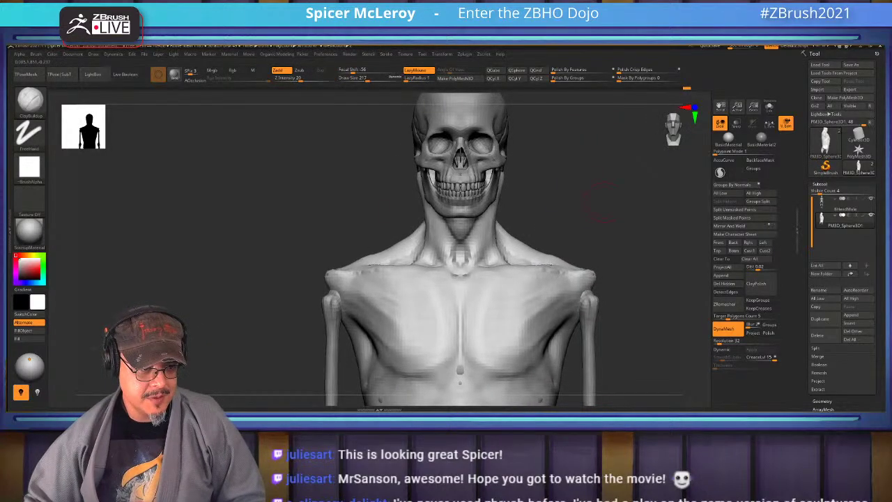
pyautogui.moveTo(603, 200)
pyautogui.mouseDown()
pyautogui.moveTo(627, 250)
pyautogui.moveTo(623, 223)
pyautogui.mouseUp()
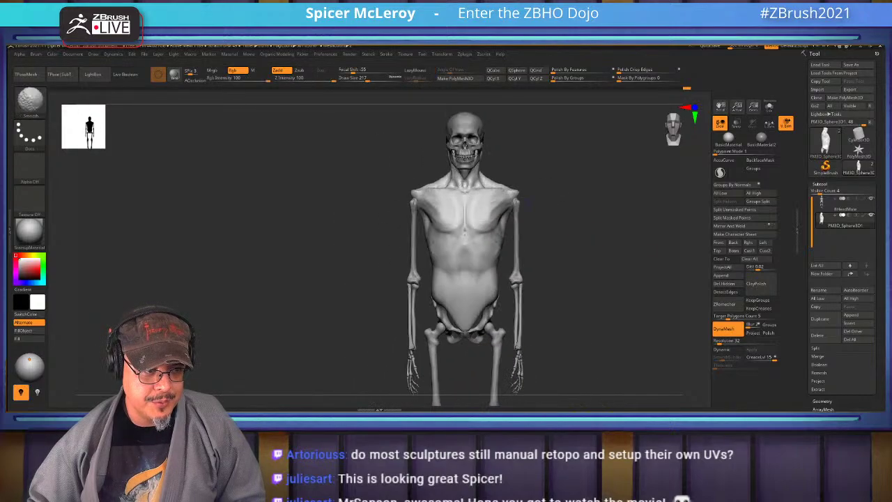
# Pick a new brush from the palette and orbit the model to a back view
pyautogui.press('b')
pyautogui.click(571, 228)
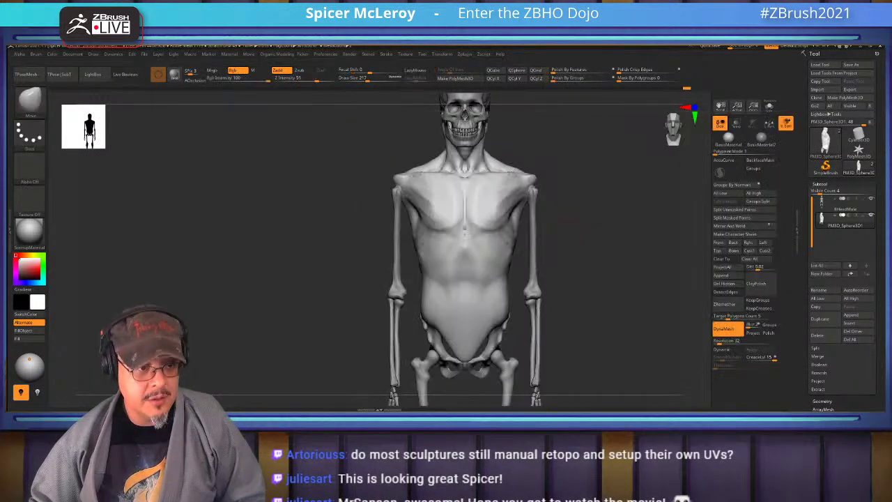
pyautogui.press('shift')
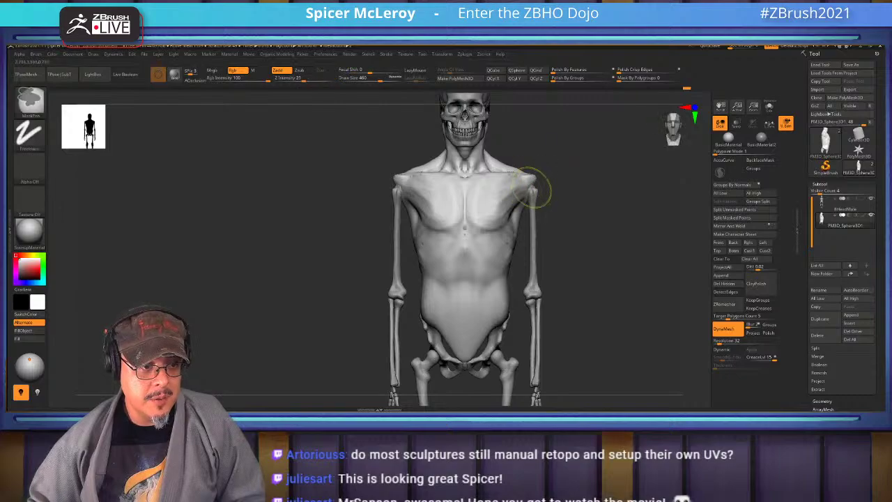
pyautogui.moveTo(278, 244); pyautogui.dragTo(502, 244)
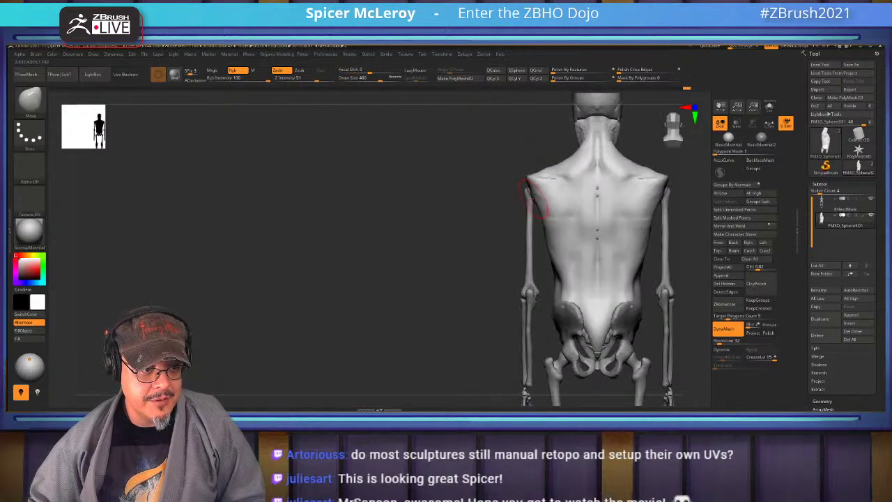
pyautogui.press('shift')
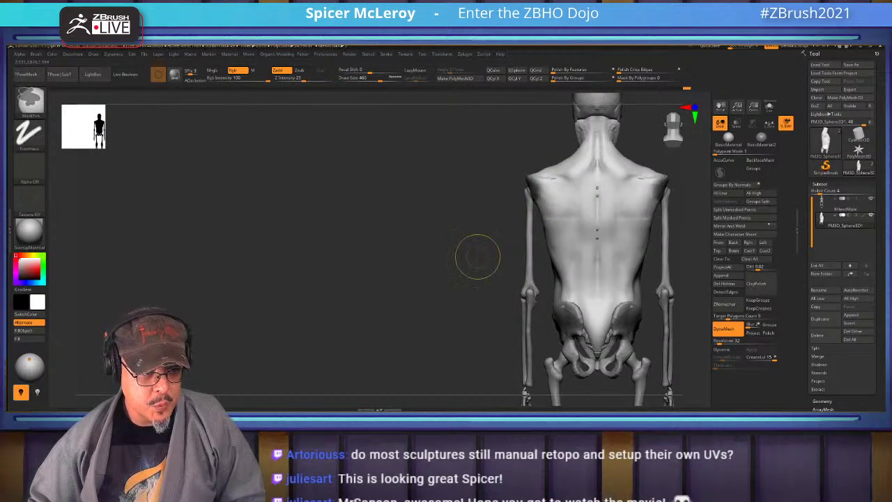
# Move both arms out from the shoulders with Transpose and settle them into their final pose
pyautogui.press('w')
pyautogui.keyDown('alt'); pyautogui.moveTo(467, 243); pyautogui.dragTo(428, 243); pyautogui.keyUp('alt')
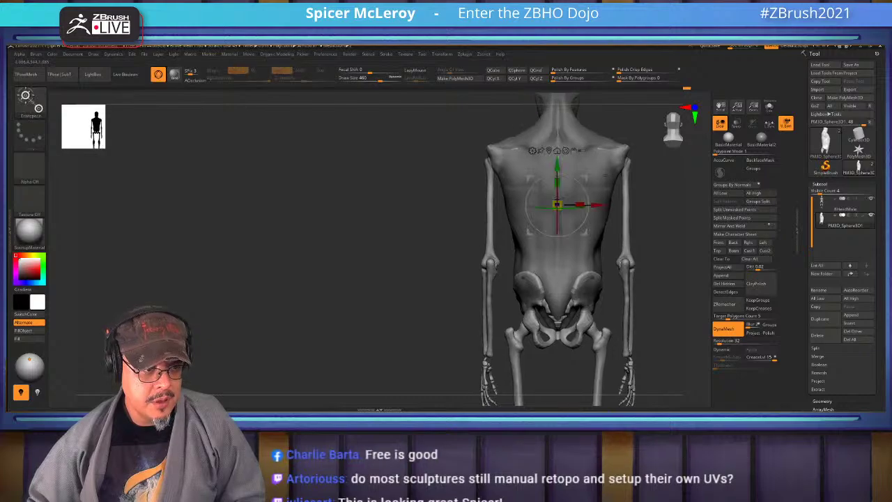
pyautogui.moveTo(557, 204)
pyautogui.keyDown('alt'); pyautogui.mouseDown()
pyautogui.moveTo(478, 156)
pyautogui.moveTo(463, 199)
pyautogui.moveTo(463, 309)
pyautogui.moveTo(479, 358)
pyautogui.moveTo(471, 352)
pyautogui.mouseUp(); pyautogui.keyUp('alt')
pyautogui.press('q')
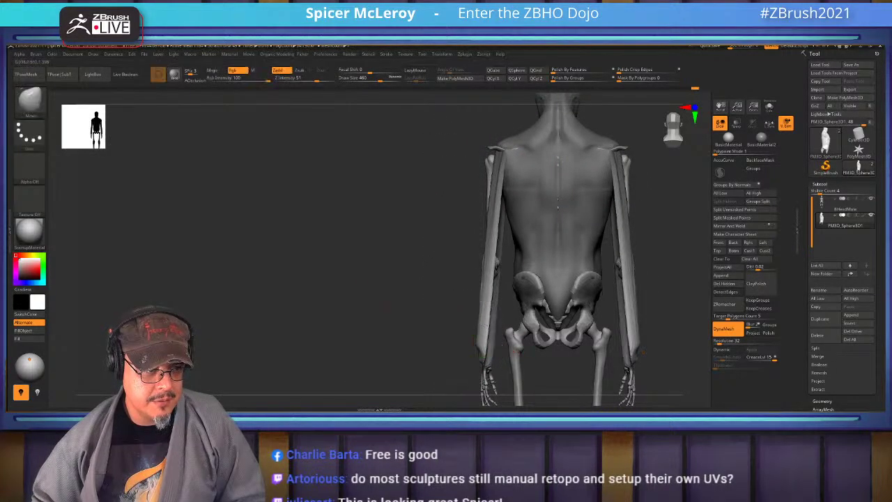
pyautogui.moveTo(390, 334)
pyautogui.mouseDown()
pyautogui.moveTo(613, 328)
pyautogui.moveTo(517, 327)
pyautogui.mouseUp()
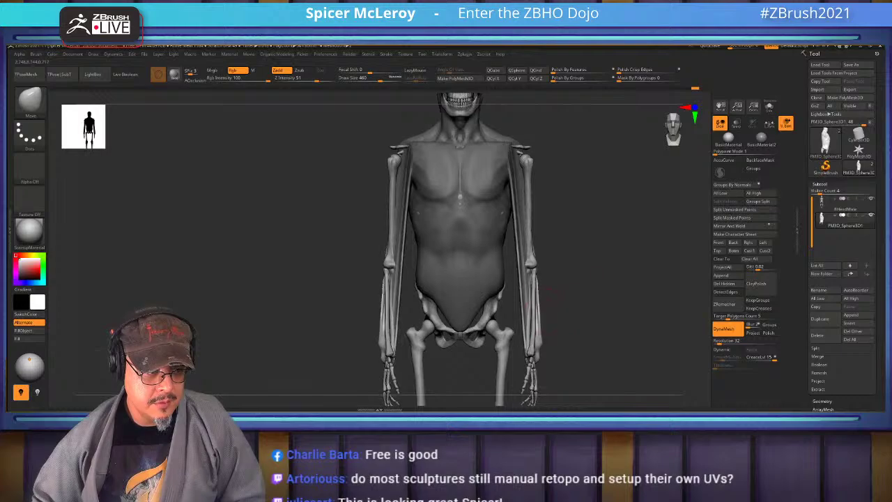
pyautogui.press('w')
pyautogui.keyDown('alt'); pyautogui.moveTo(662, 278); pyautogui.dragTo(662, 237); pyautogui.keyUp('alt')
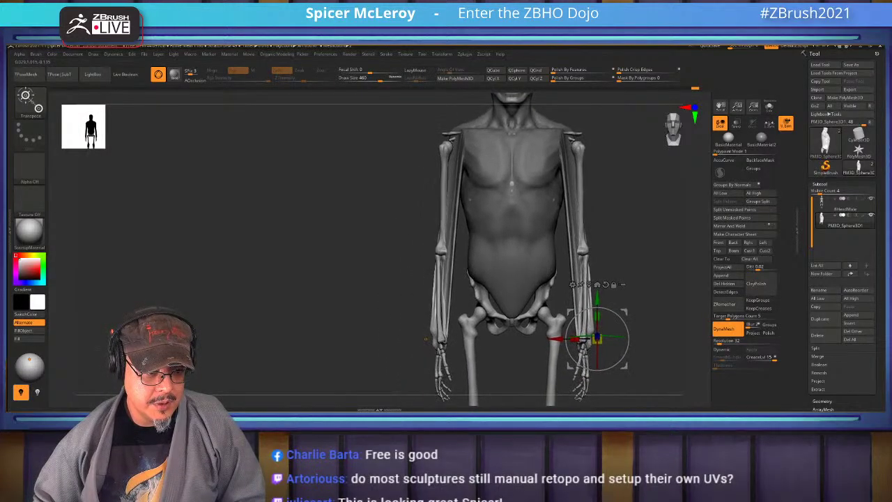
pyautogui.moveTo(610, 339); pyautogui.dragTo(610, 395)
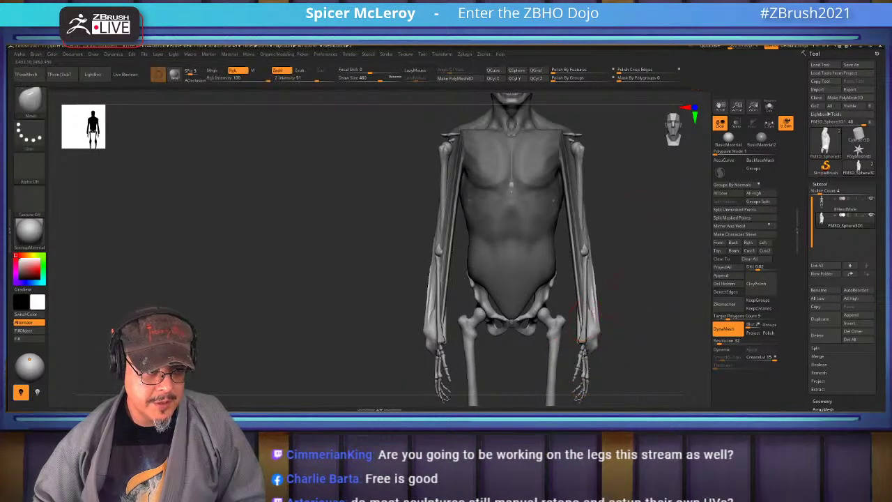
pyautogui.keyDown('alt'); pyautogui.moveTo(661, 237); pyautogui.dragTo(669, 306); pyautogui.keyUp('alt')
# Clear the mask, turn the model slightly left, and select the FormSoft brush
pyautogui.hotkey('ctrl', 'shift', 'a')
pyautogui.moveTo(658, 254); pyautogui.dragTo(584, 218)
pyautogui.press('b')
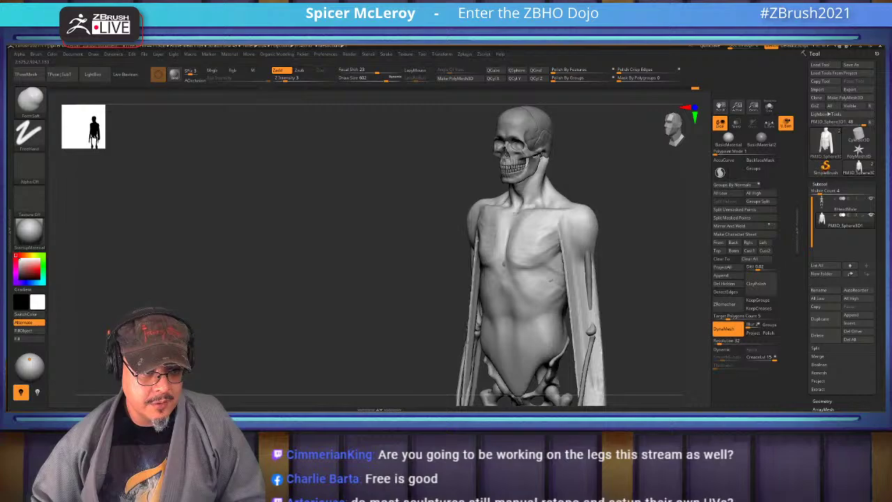
# Orbit over the top, back and pelvis, smoothing the surface along the way
pyautogui.moveTo(593, 218)
pyautogui.mouseDown()
pyautogui.moveTo(611, 239)
pyautogui.moveTo(557, 254)
pyautogui.mouseUp()
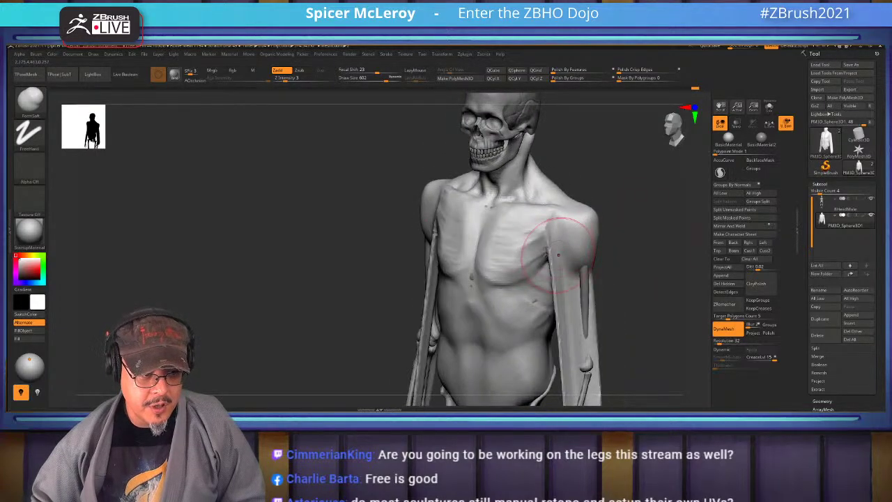
pyautogui.press('shift')
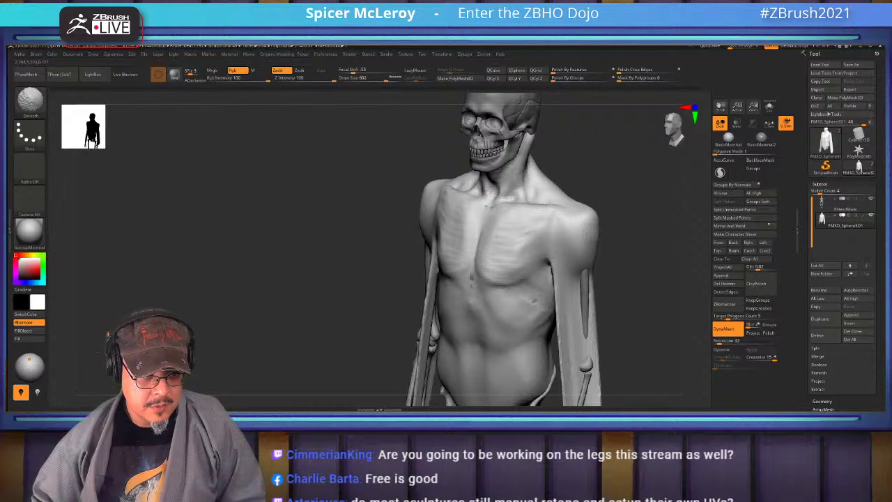
pyautogui.moveTo(390, 244); pyautogui.dragTo(596, 234)
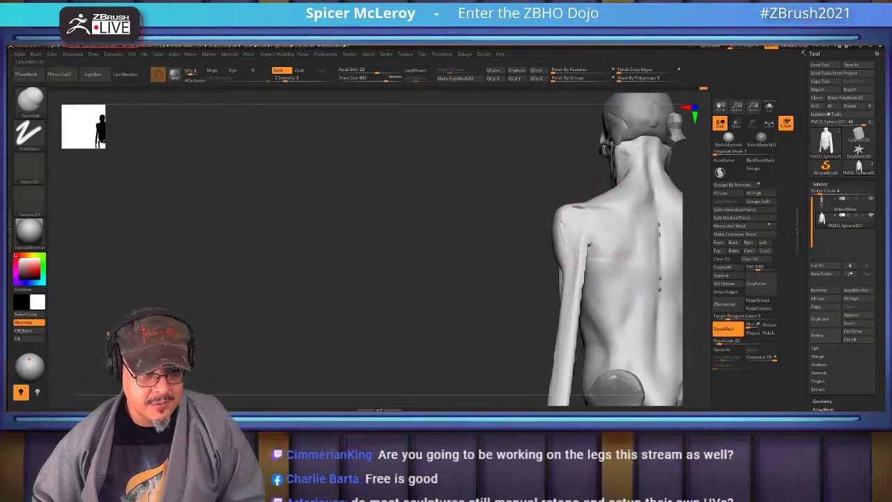
pyautogui.press('shift')
pyautogui.moveTo(492, 259); pyautogui.dragTo(565, 213)
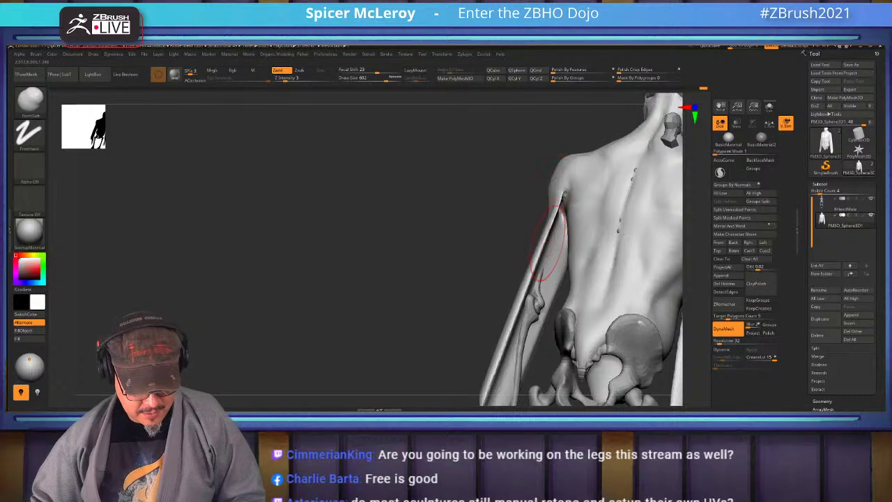
# With a smaller Inflat brush (size 886), thicken the upper and lower arm
pyautogui.press('b')
pyautogui.press('i')
pyautogui.press('n')
pyautogui.press('s')
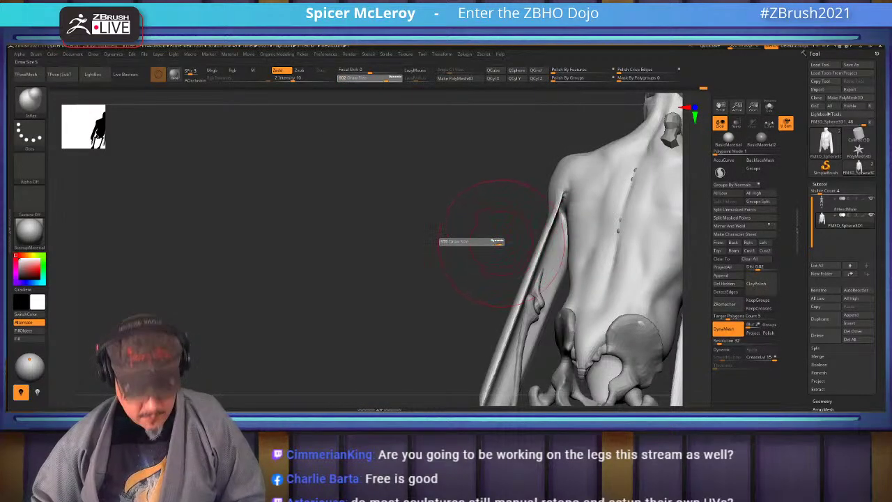
pyautogui.moveTo(496, 241); pyautogui.dragTo(480, 241)
pyautogui.moveTo(597, 212); pyautogui.dragTo(547, 256)
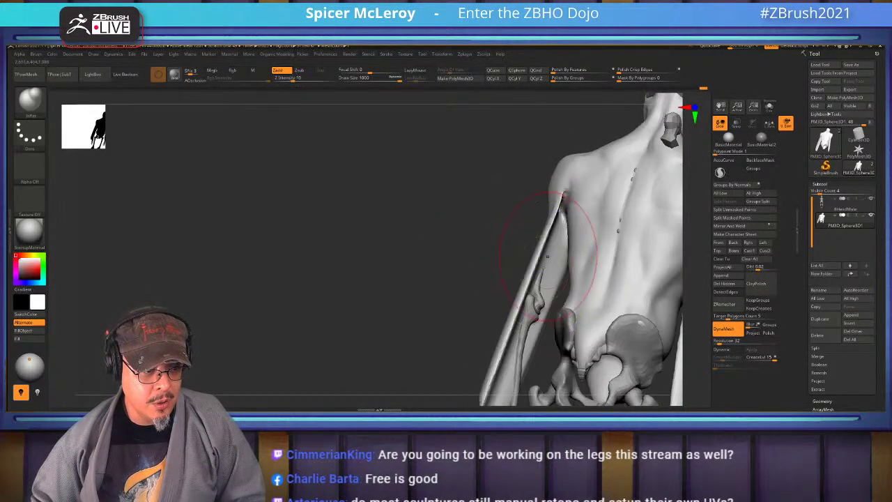
pyautogui.press('s')
pyautogui.moveTo(497, 243); pyautogui.dragTo(488, 244)
pyautogui.moveTo(557, 237)
pyautogui.mouseDown()
pyautogui.moveTo(512, 342)
pyautogui.moveTo(553, 322)
pyautogui.moveTo(561, 348)
pyautogui.moveTo(551, 355)
pyautogui.mouseUp()
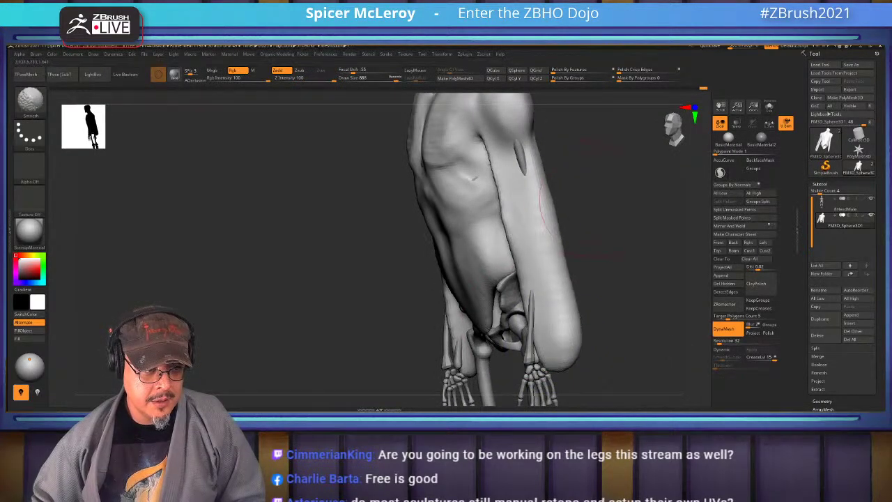
# In a front view, sculpt rib and serratus grooves on the chest, then smooth them
pyautogui.moveTo(558, 209)
pyautogui.mouseDown()
pyautogui.moveTo(549, 177)
pyautogui.moveTo(540, 198)
pyautogui.mouseUp()
pyautogui.press('shift')
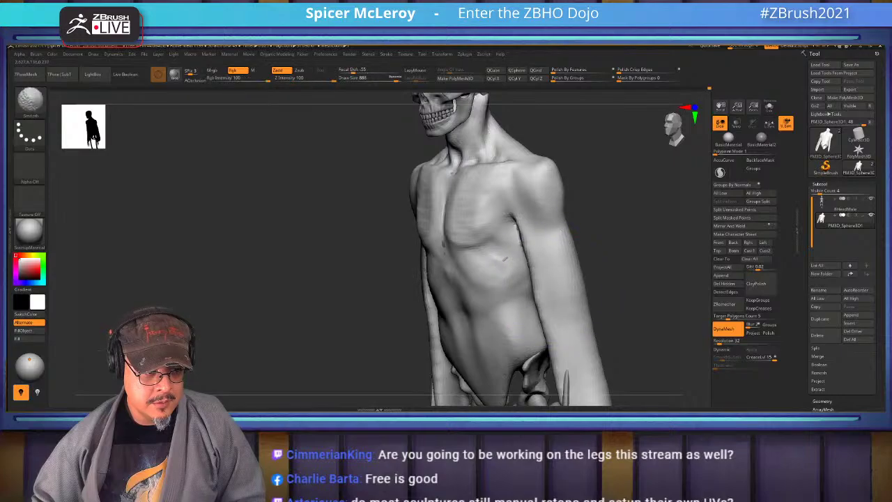
pyautogui.keyDown('shift'); pyautogui.moveTo(613, 230); pyautogui.dragTo(551, 244); pyautogui.keyUp('shift')
pyautogui.moveTo(522, 293); pyautogui.dragTo(531, 324)
pyautogui.moveTo(535, 279)
pyautogui.keyDown('shift'); pyautogui.mouseDown()
pyautogui.moveTo(536, 306)
pyautogui.moveTo(533, 273)
pyautogui.mouseUp(); pyautogui.keyUp('shift')
pyautogui.moveTo(529, 206); pyautogui.dragTo(540, 259)
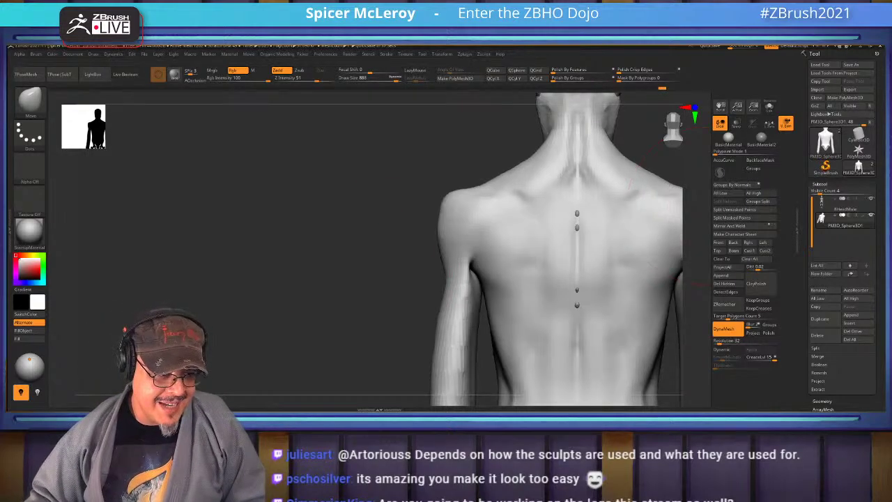
# Build up and smooth ClayBuildup form along the shoulder blade and back
pyautogui.moveTo(662, 223)
pyautogui.mouseDown()
pyautogui.moveTo(478, 258)
pyautogui.moveTo(446, 293)
pyautogui.moveTo(550, 270)
pyautogui.moveTo(669, 209)
pyautogui.mouseUp()
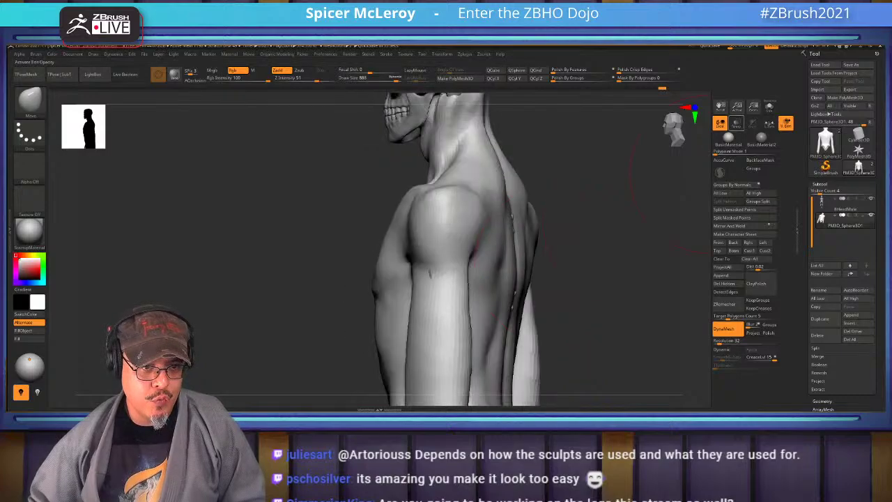
pyautogui.moveTo(668, 174); pyautogui.dragTo(437, 188)
pyautogui.press('s')
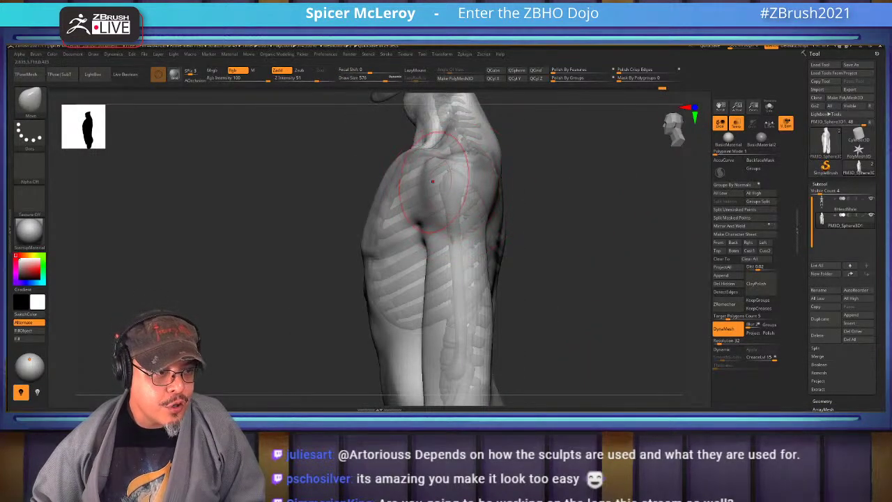
pyautogui.press('b')
pyautogui.press('c')
pyautogui.press('b')
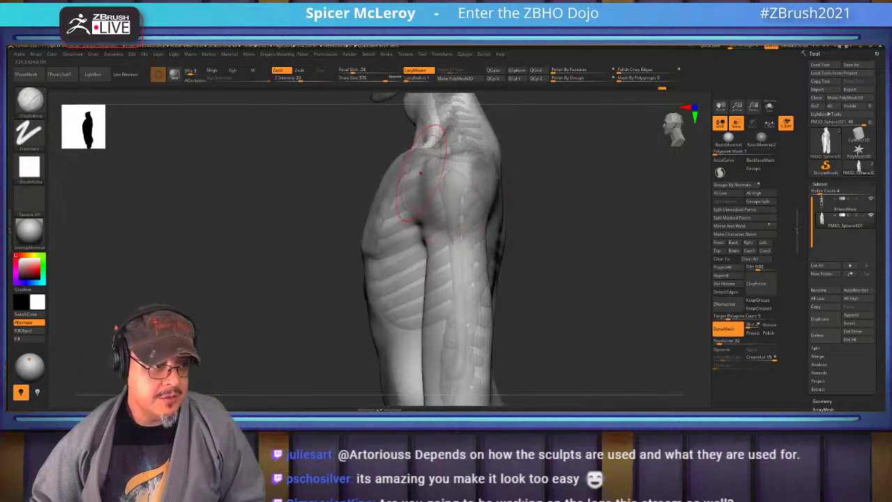
pyautogui.moveTo(427, 162); pyautogui.dragTo(442, 258)
pyautogui.press('shift')
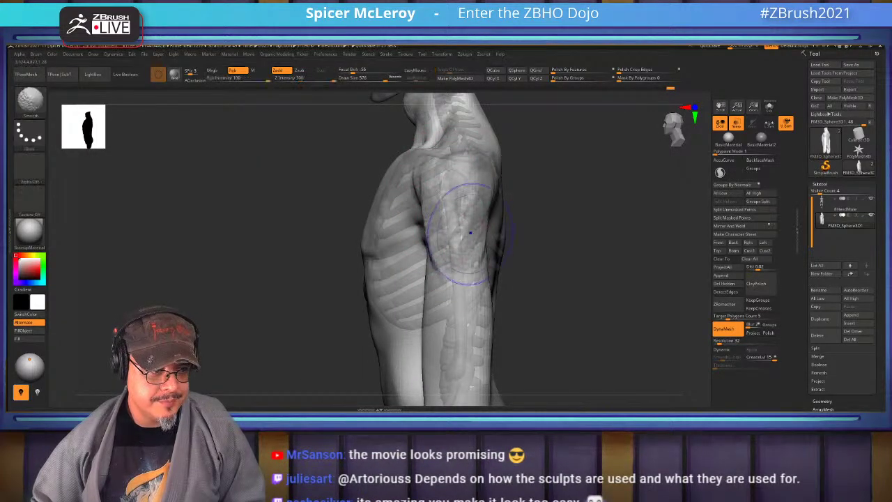
pyautogui.moveTo(529, 237)
pyautogui.keyDown('shift'); pyautogui.mouseDown()
pyautogui.moveTo(424, 188)
pyautogui.moveTo(516, 182)
pyautogui.moveTo(551, 139)
pyautogui.moveTo(453, 189)
pyautogui.moveTo(480, 190)
pyautogui.moveTo(443, 224)
pyautogui.moveTo(457, 202)
pyautogui.moveTo(467, 223)
pyautogui.moveTo(443, 242)
pyautogui.moveTo(424, 239)
pyautogui.mouseUp(); pyautogui.keyUp('shift')
# Widen both shoulders and upper arms with the Move brush, then mask and polygroup the arms
pyautogui.press('s')
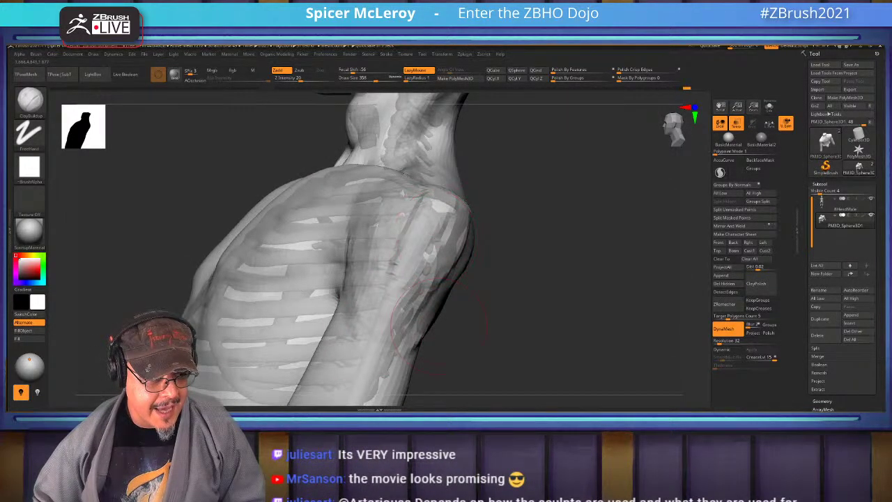
pyautogui.moveTo(392, 313)
pyautogui.mouseDown()
pyautogui.moveTo(432, 271)
pyautogui.moveTo(390, 264)
pyautogui.mouseUp()
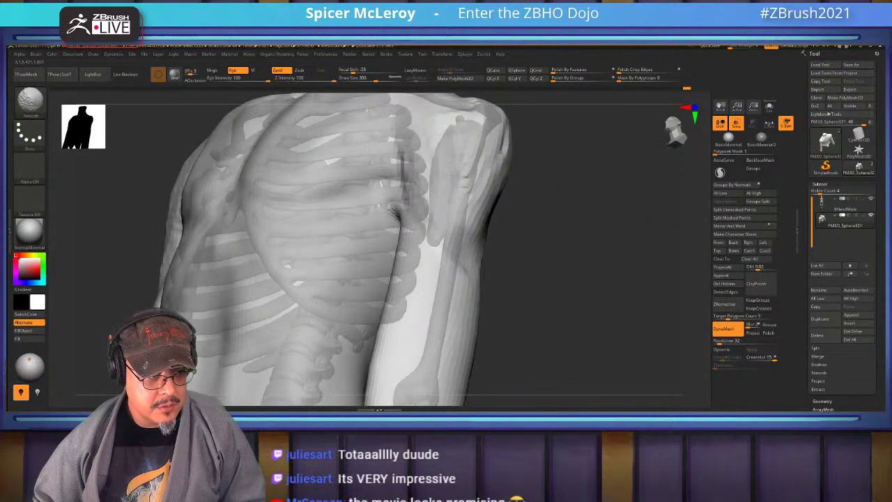
pyautogui.keyDown('shift'); pyautogui.moveTo(550, 265); pyautogui.dragTo(486, 273); pyautogui.keyUp('shift')
pyautogui.press('b')
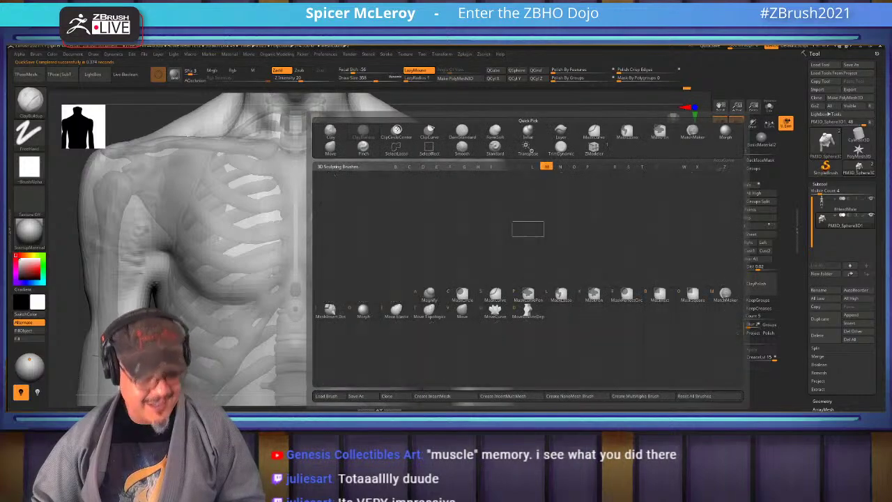
pyautogui.press('m')
pyautogui.press('v')
pyautogui.press('s')
pyautogui.moveTo(491, 222)
pyautogui.mouseDown()
pyautogui.moveTo(519, 227)
pyautogui.moveTo(496, 209)
pyautogui.moveTo(501, 230)
pyautogui.moveTo(530, 216)
pyautogui.moveTo(515, 222)
pyautogui.moveTo(516, 250)
pyautogui.moveTo(519, 174)
pyautogui.mouseUp()
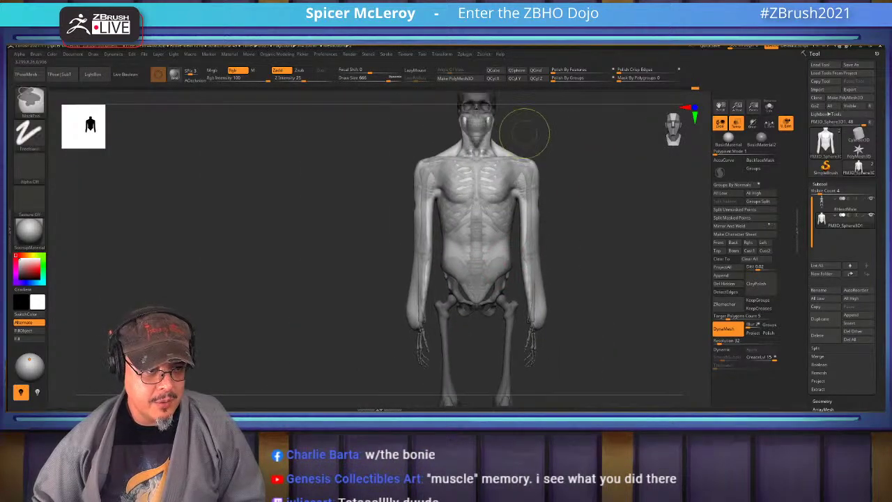
pyautogui.moveTo(520, 127)
pyautogui.keyDown('ctrl'); pyautogui.mouseDown()
pyautogui.moveTo(550, 278)
pyautogui.moveTo(573, 336)
pyautogui.mouseUp(); pyautogui.keyUp('ctrl')
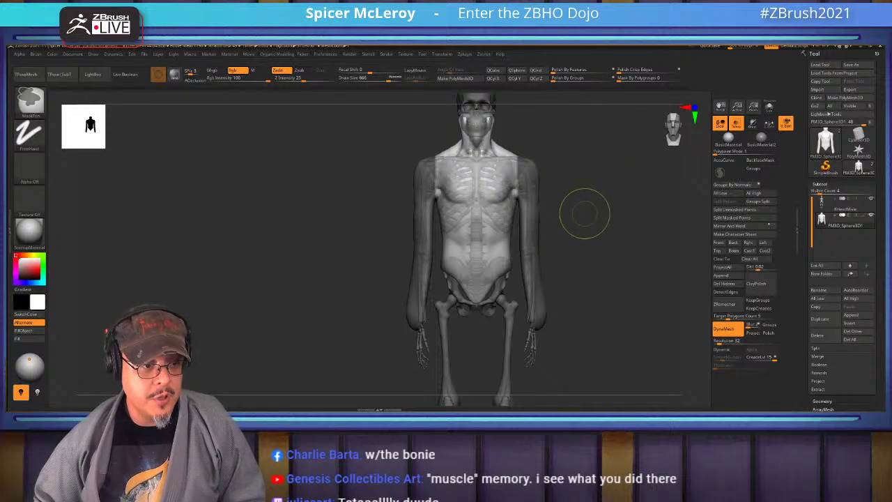
pyautogui.hotkey('ctrl', 'w')
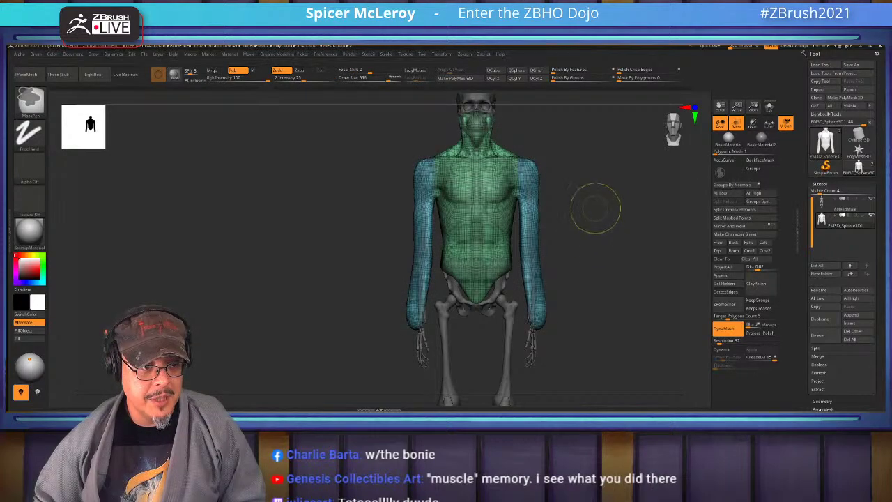
# Give the arms their own polygroup and hide everything except the left arm
pyautogui.keyDown('ctrl'); pyautogui.moveTo(595, 206); pyautogui.dragTo(527, 264, button='right'); pyautogui.keyUp('ctrl')
pyautogui.hotkey('ctrl', 'shift')
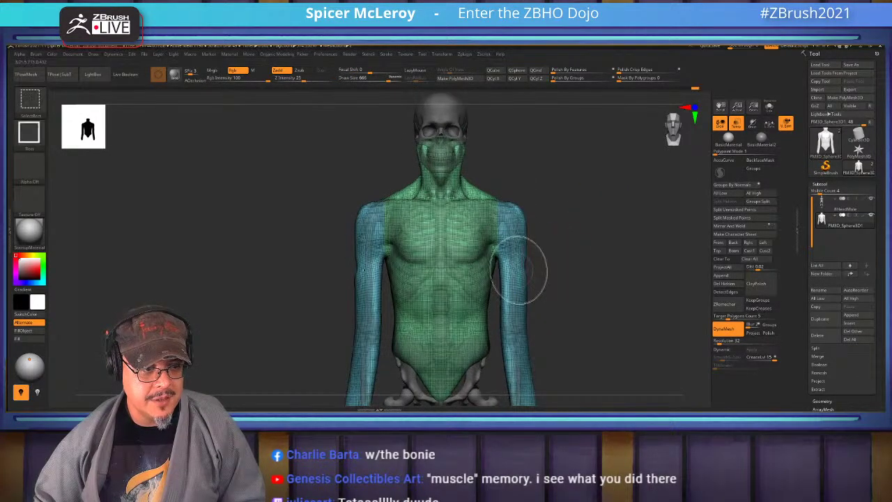
pyautogui.keyDown('ctrl'); pyautogui.keyDown('shift'); pyautogui.click(519, 272); pyautogui.keyUp('shift'); pyautogui.keyUp('ctrl')
pyautogui.keyDown('ctrl'); pyautogui.keyDown('shift'); pyautogui.click(550, 260); pyautogui.keyUp('shift'); pyautogui.keyUp('ctrl')
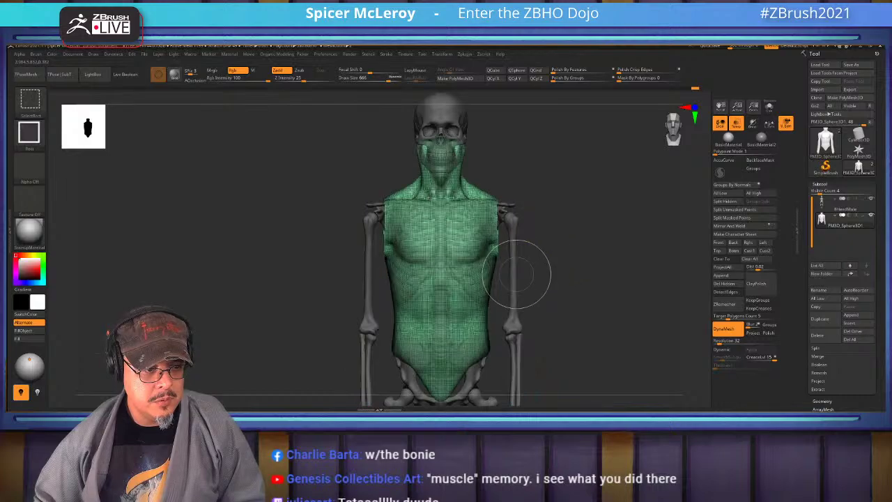
pyautogui.keyDown('ctrl'); pyautogui.keyDown('shift'); pyautogui.click(554, 263); pyautogui.keyUp('shift'); pyautogui.keyUp('ctrl')
pyautogui.moveTo(557, 265); pyautogui.dragTo(634, 296)
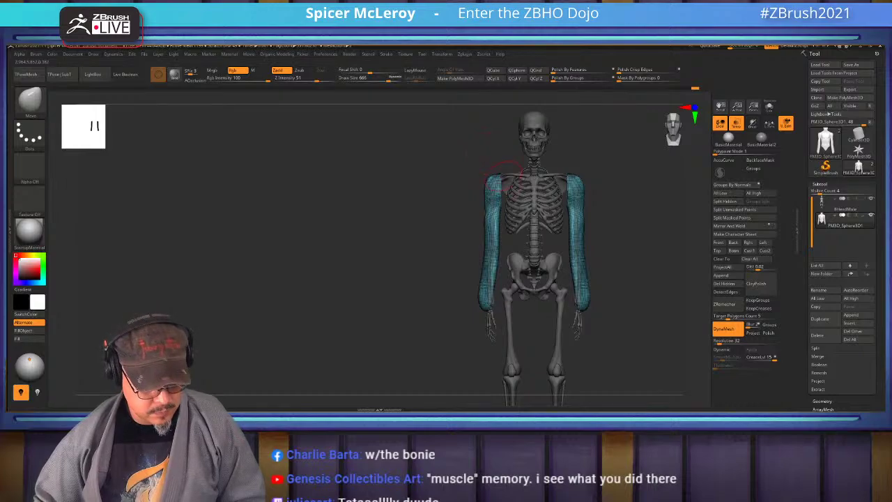
pyautogui.keyDown('ctrl'); pyautogui.keyDown('shift'); pyautogui.moveTo(446, 139); pyautogui.dragTo(517, 374); pyautogui.keyUp('shift'); pyautogui.keyUp('ctrl')
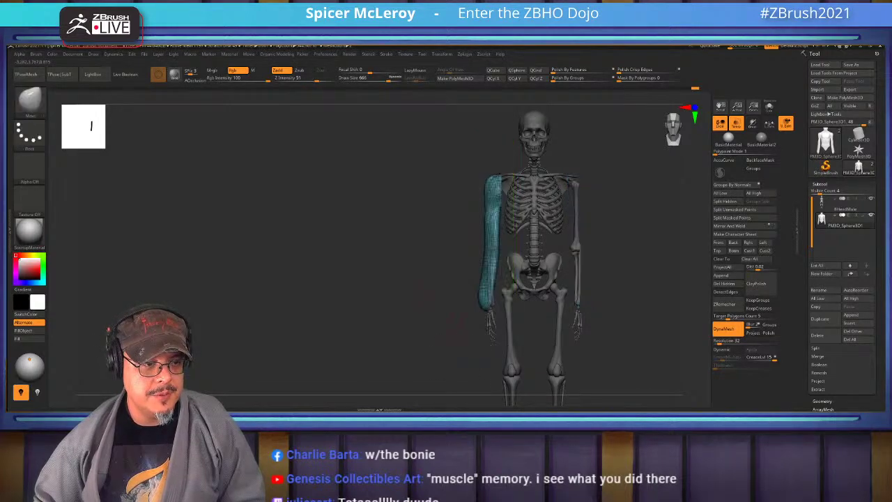
# Reshape the arm's inner edge near the vertebrae so it sits beside the skeleton
pyautogui.moveTo(557, 265); pyautogui.dragTo(613, 209)
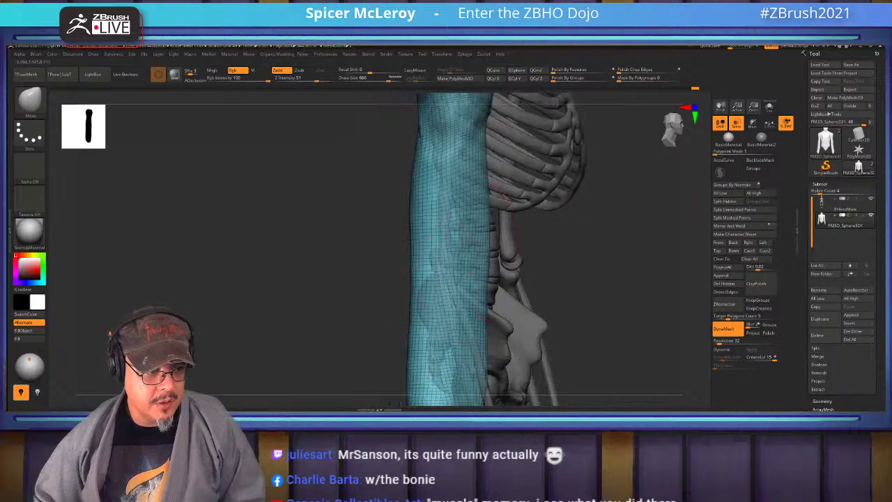
pyautogui.moveTo(481, 202); pyautogui.dragTo(473, 300)
pyautogui.moveTo(475, 217); pyautogui.dragTo(474, 257)
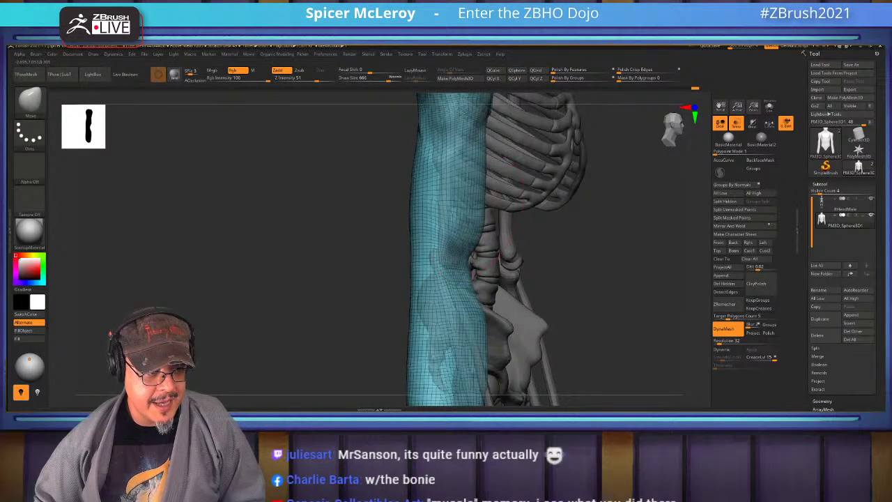
pyautogui.keyDown('shift'); pyautogui.moveTo(460, 202); pyautogui.dragTo(477, 261); pyautogui.keyUp('shift')
pyautogui.moveTo(606, 243); pyautogui.dragTo(529, 244)
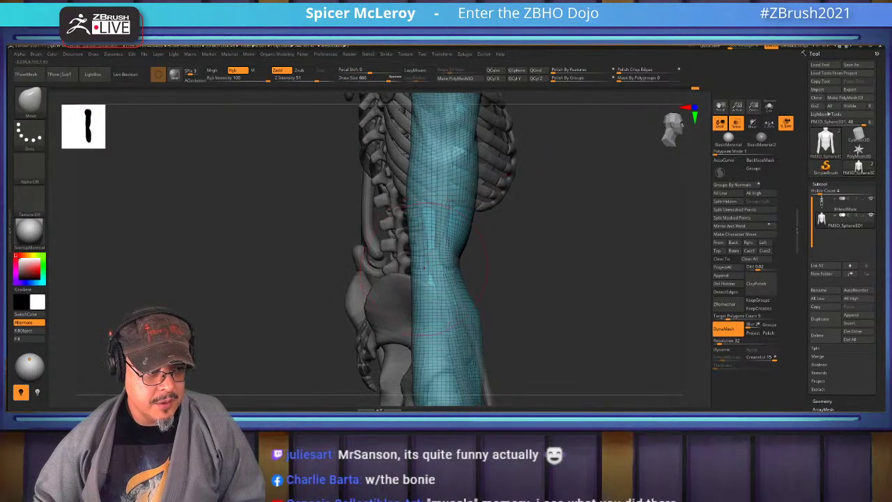
pyautogui.moveTo(432, 216)
pyautogui.mouseDown()
pyautogui.moveTo(439, 313)
pyautogui.moveTo(450, 314)
pyautogui.mouseUp()
pyautogui.keyDown('alt'); pyautogui.moveTo(544, 244); pyautogui.dragTo(470, 244); pyautogui.keyUp('alt')
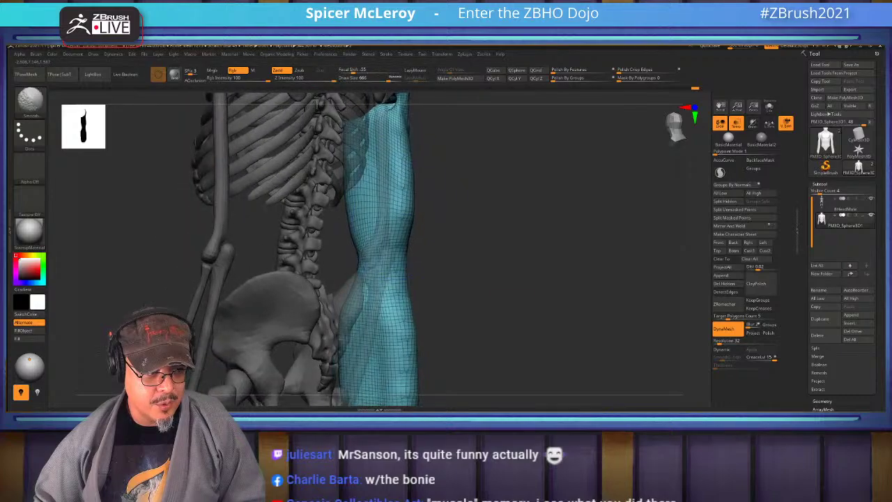
pyautogui.moveTo(401, 149); pyautogui.dragTo(404, 251)
pyautogui.moveTo(557, 244); pyautogui.dragTo(516, 240)
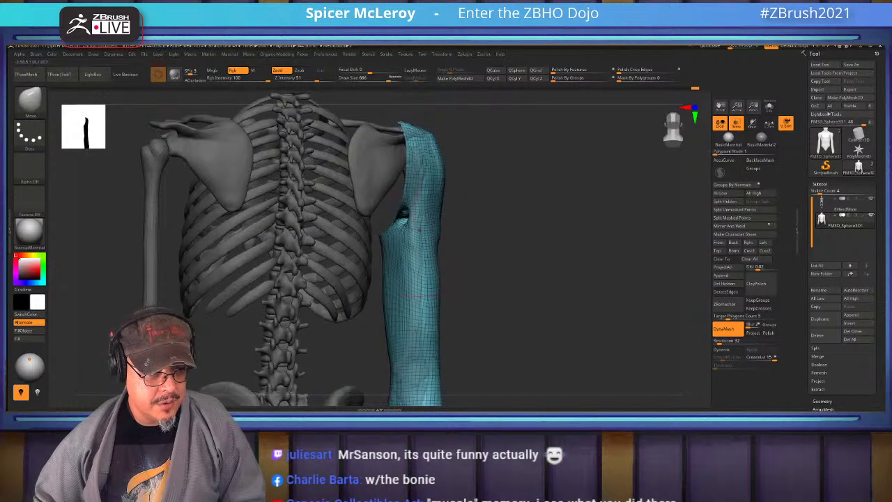
# Select the Inflat brush, frame the pelvis from the side, and mask over the arm
pyautogui.press('b')
pyautogui.press('i')
pyautogui.press('n')
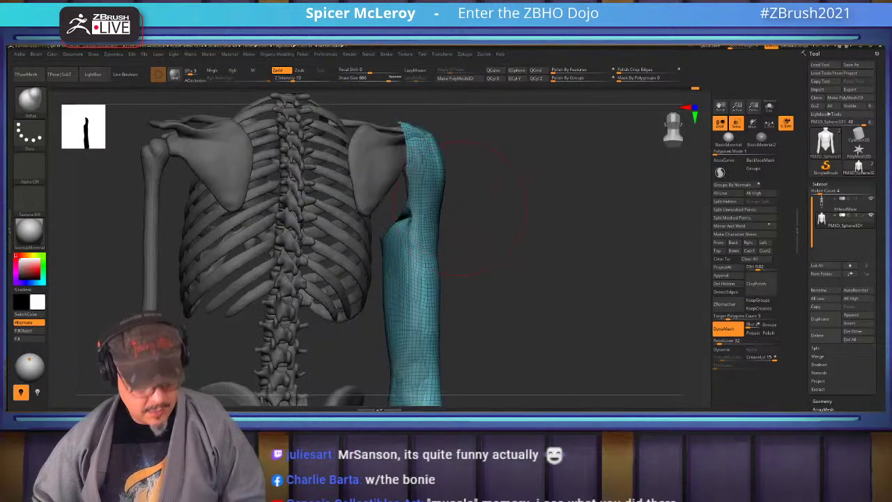
pyautogui.keyDown('alt'); pyautogui.moveTo(502, 258); pyautogui.dragTo(425, 222); pyautogui.keyUp('alt')
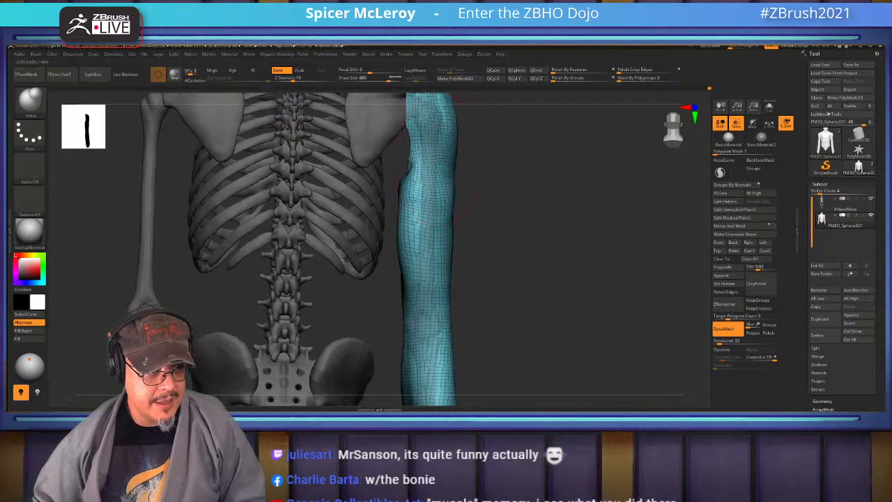
pyautogui.keyDown('alt'); pyautogui.moveTo(481, 251); pyautogui.dragTo(488, 199); pyautogui.keyUp('alt')
pyautogui.moveTo(456, 262); pyautogui.dragTo(679, 256)
pyautogui.moveTo(560, 209)
pyautogui.keyDown('ctrl'); pyautogui.mouseDown()
pyautogui.moveTo(452, 210)
pyautogui.moveTo(342, 345)
pyautogui.moveTo(560, 191)
pyautogui.moveTo(561, 199)
pyautogui.mouseUp(); pyautogui.keyUp('ctrl')
# Rotate the forearm outward at the elbow in two Transpose passes until it hangs straight
pyautogui.press('w')
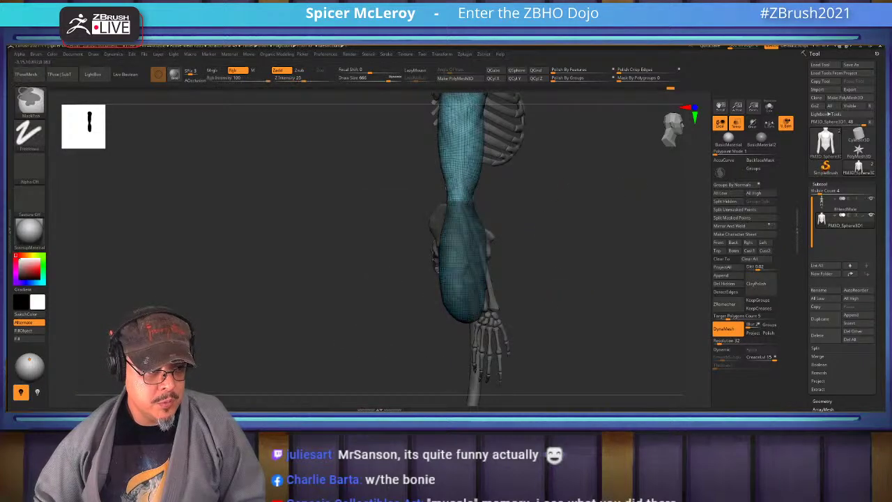
pyautogui.keyDown('alt'); pyautogui.click(462, 201); pyautogui.keyUp('alt')
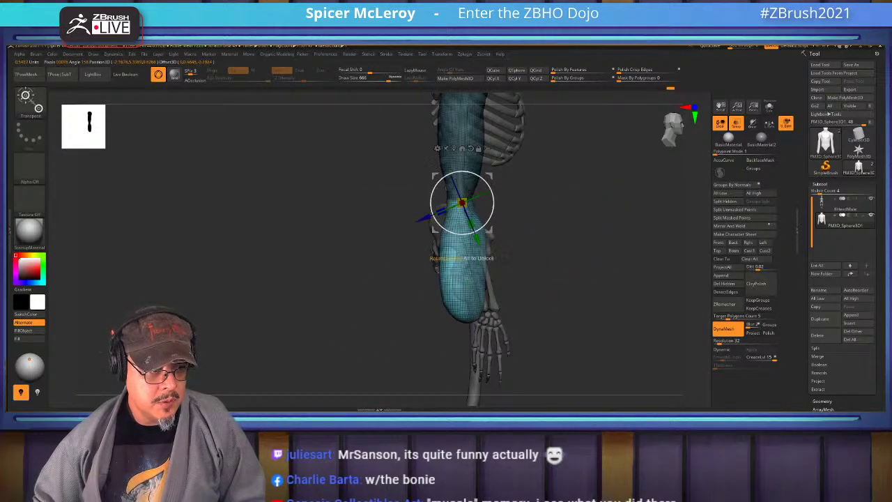
pyautogui.moveTo(446, 204); pyautogui.dragTo(435, 235)
pyautogui.press('q')
pyautogui.moveTo(314, 230); pyautogui.dragTo(376, 230)
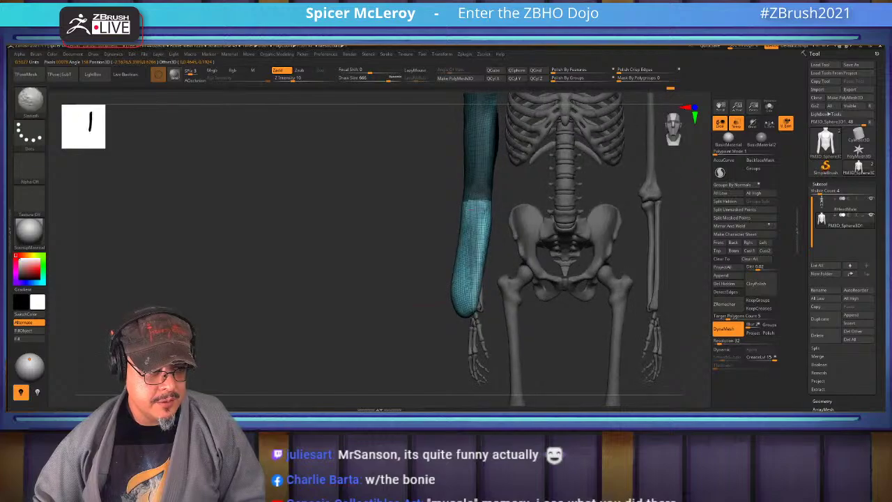
pyautogui.press('w')
pyautogui.moveTo(484, 224); pyautogui.dragTo(481, 232)
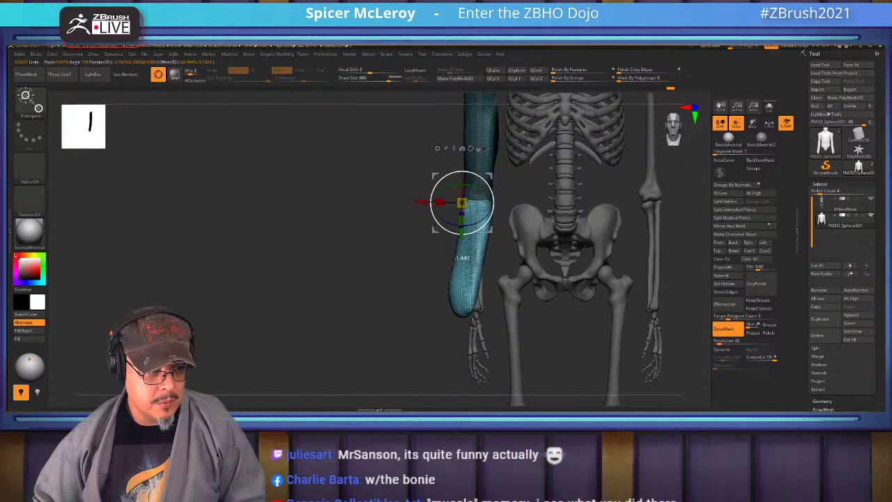
pyautogui.press('q')
pyautogui.moveTo(362, 244)
pyautogui.mouseDown()
pyautogui.moveTo(292, 245)
pyautogui.moveTo(494, 239)
pyautogui.mouseUp()
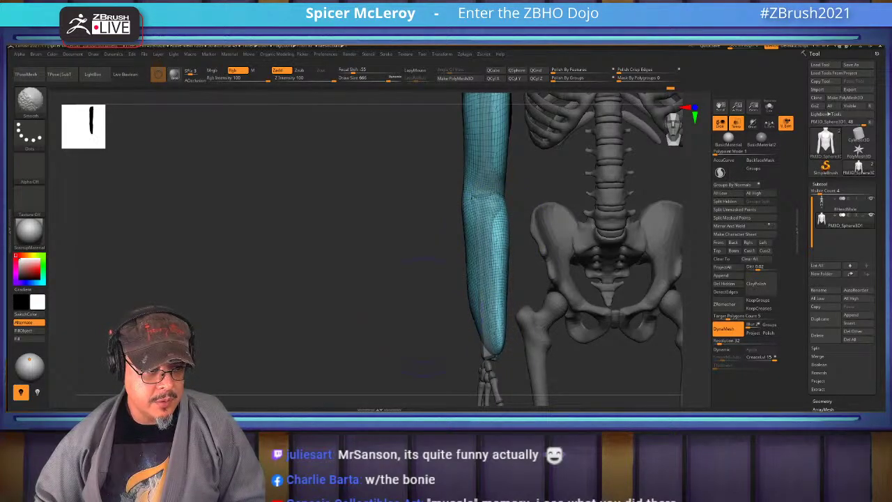
# Push the lower arm mesh along the arm bones beside the ribcage and pelvis
pyautogui.moveTo(423, 313); pyautogui.dragTo(508, 312)
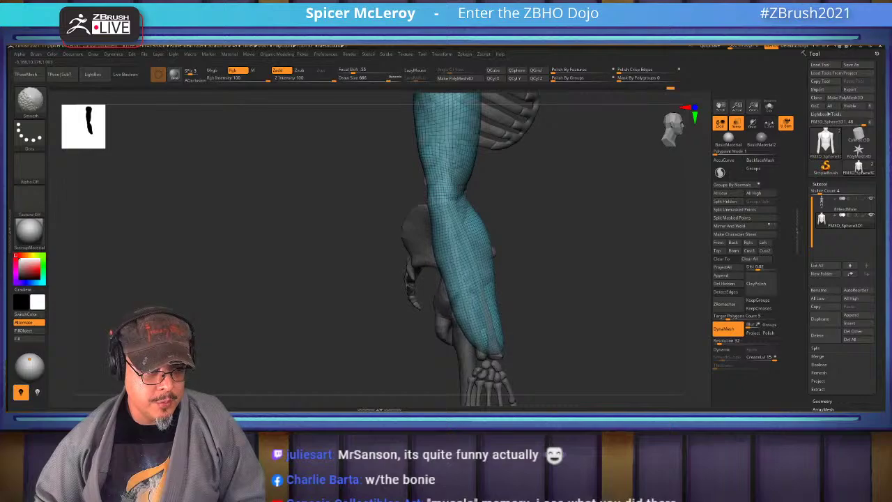
pyautogui.moveTo(561, 328)
pyautogui.keyDown('shift'); pyautogui.mouseDown()
pyautogui.moveTo(443, 255)
pyautogui.moveTo(463, 147)
pyautogui.moveTo(502, 288)
pyautogui.moveTo(493, 258)
pyautogui.moveTo(493, 279)
pyautogui.mouseUp(); pyautogui.keyUp('shift')
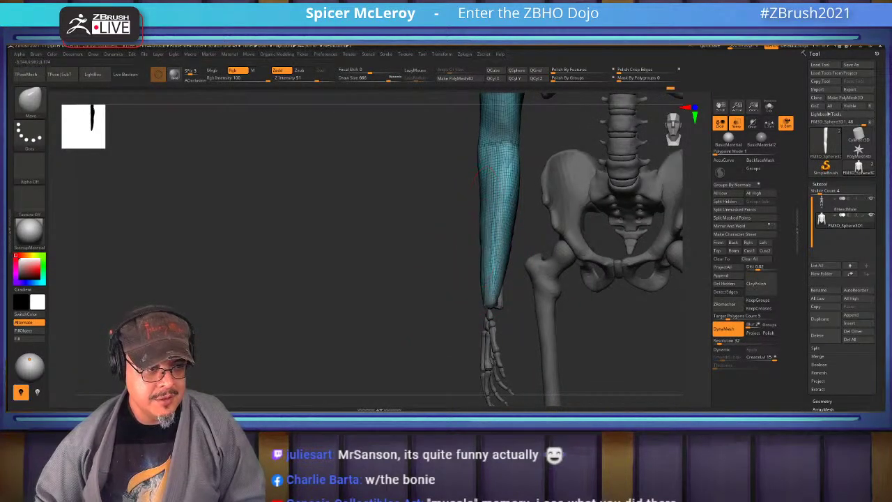
pyautogui.moveTo(488, 202)
pyautogui.mouseDown()
pyautogui.moveTo(488, 258)
pyautogui.moveTo(465, 285)
pyautogui.mouseUp()
pyautogui.moveTo(480, 209); pyautogui.dragTo(488, 227)
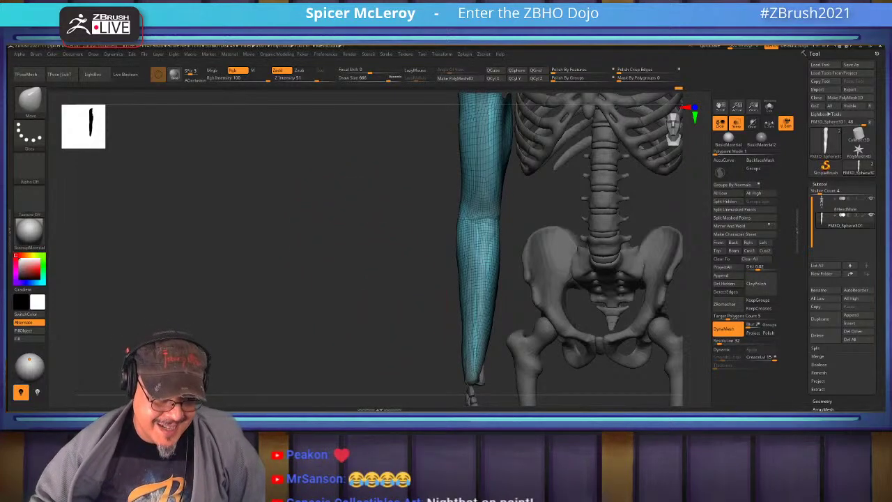
# Inflate and smooth the arm mesh from front, side and three-quarter views
pyautogui.moveTo(347, 237); pyautogui.dragTo(418, 307)
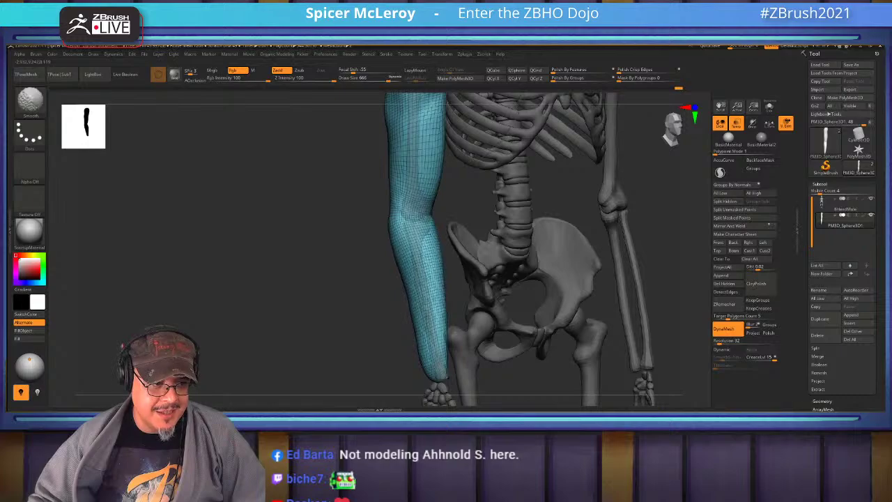
pyautogui.moveTo(418, 306); pyautogui.dragTo(351, 274)
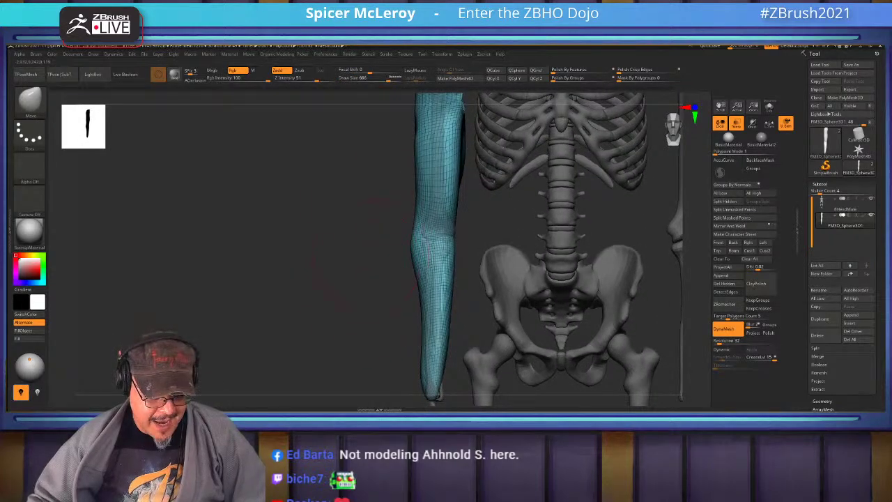
pyautogui.press('b')
pyautogui.press('i')
pyautogui.press('n')
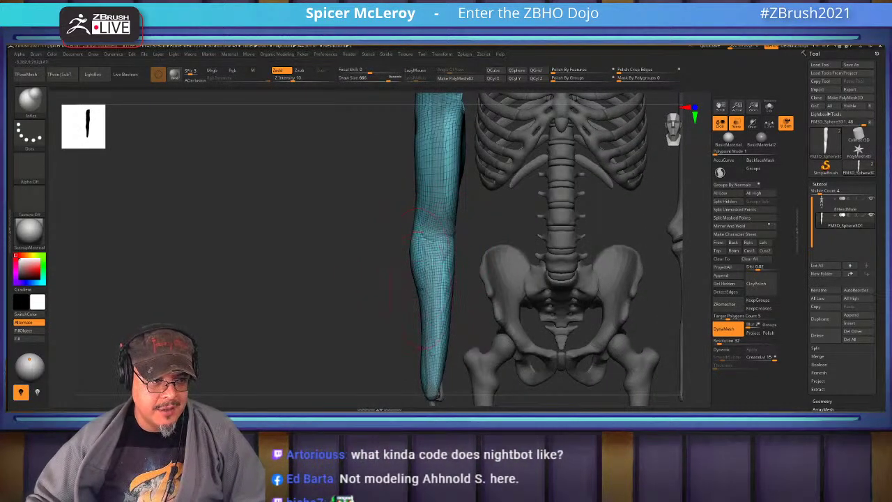
pyautogui.press('shift')
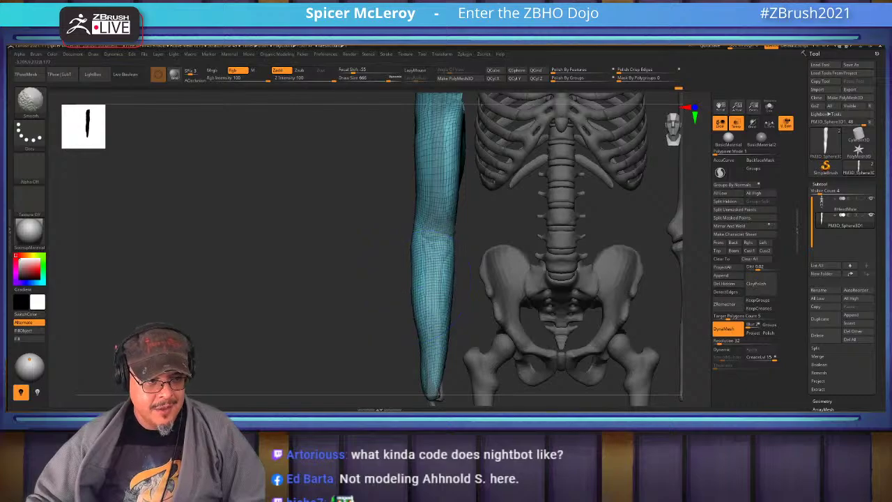
pyautogui.moveTo(307, 265); pyautogui.dragTo(98, 271)
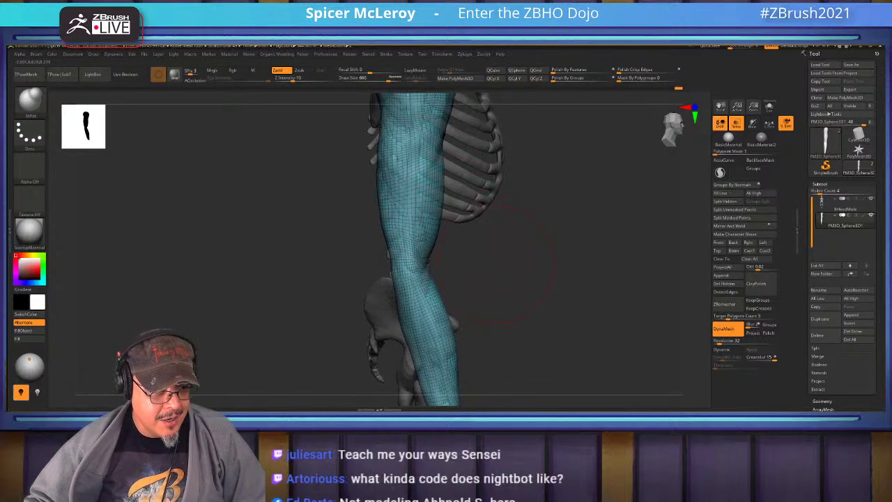
pyautogui.moveTo(493, 262)
pyautogui.mouseDown()
pyautogui.moveTo(461, 259)
pyautogui.moveTo(435, 275)
pyautogui.moveTo(418, 227)
pyautogui.mouseUp()
pyautogui.press('shift')
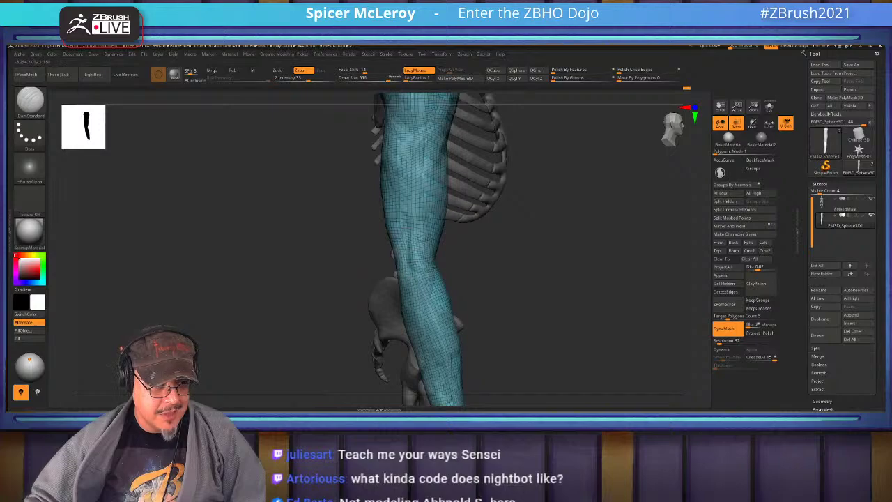
pyautogui.moveTo(513, 292); pyautogui.dragTo(433, 260)
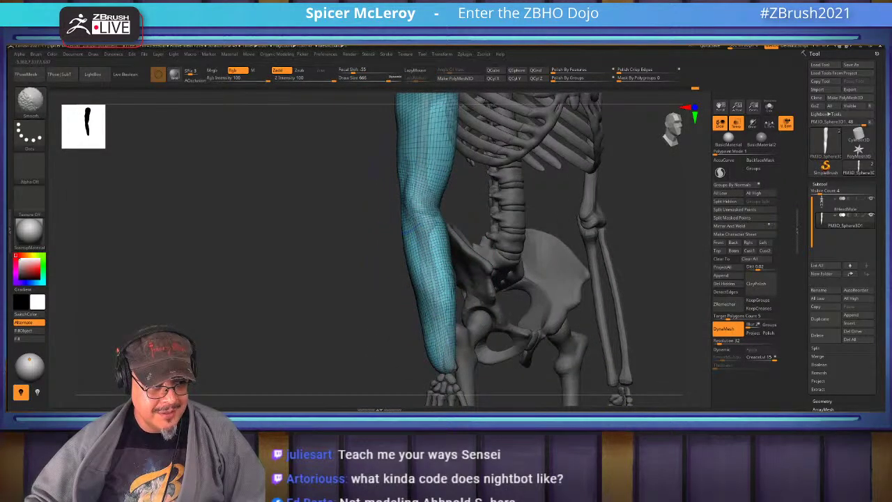
pyautogui.moveTo(411, 188); pyautogui.dragTo(474, 247)
# Switch to a smaller Move brush and push and smooth the arm's outer edge
pyautogui.press('b')
pyautogui.press('m')
pyautogui.press('v')
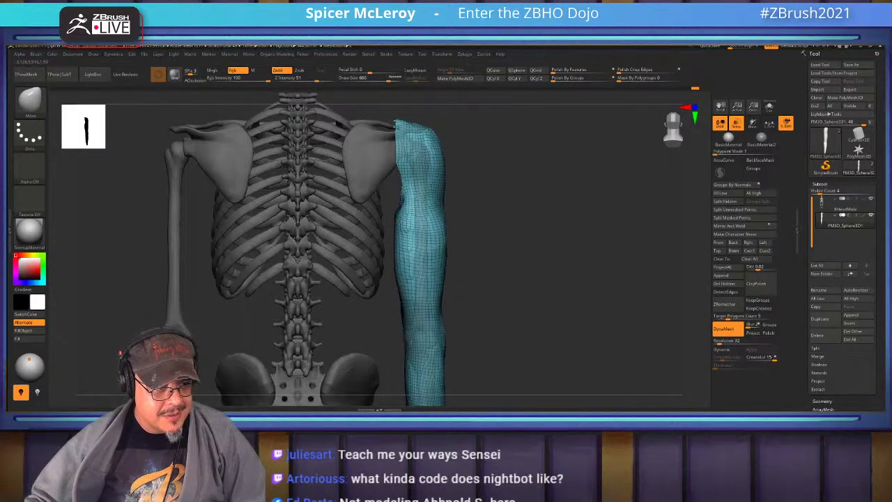
pyautogui.keyDown('alt'); pyautogui.moveTo(460, 279); pyautogui.dragTo(430, 261); pyautogui.keyUp('alt')
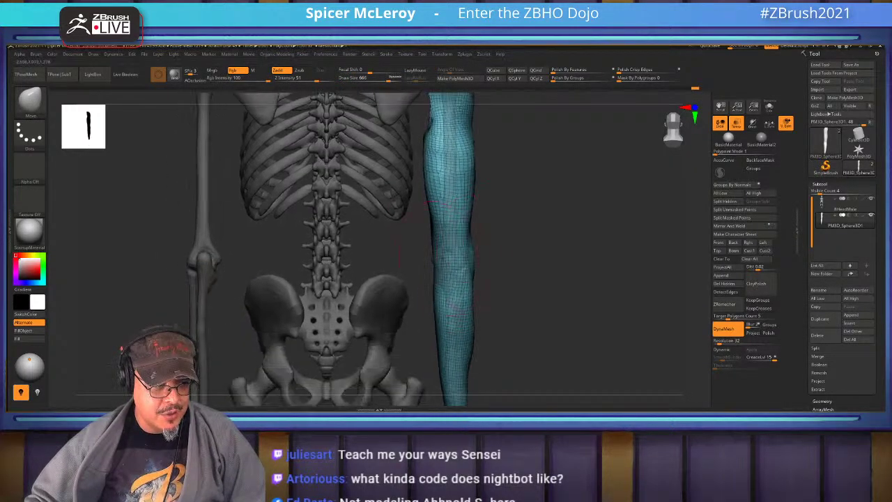
pyautogui.press('s')
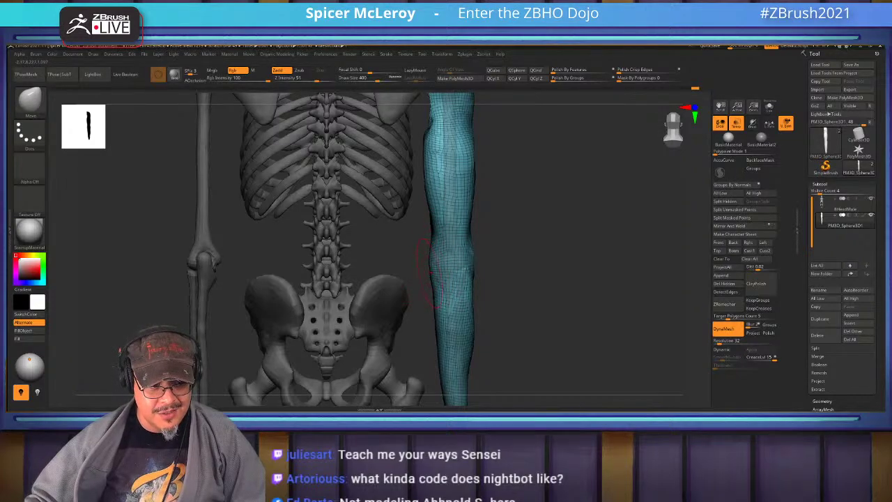
pyautogui.moveTo(557, 244); pyautogui.dragTo(662, 247)
pyautogui.moveTo(439, 306)
pyautogui.keyDown('alt'); pyautogui.mouseDown()
pyautogui.moveTo(453, 181)
pyautogui.moveTo(452, 233)
pyautogui.mouseUp(); pyautogui.keyUp('alt')
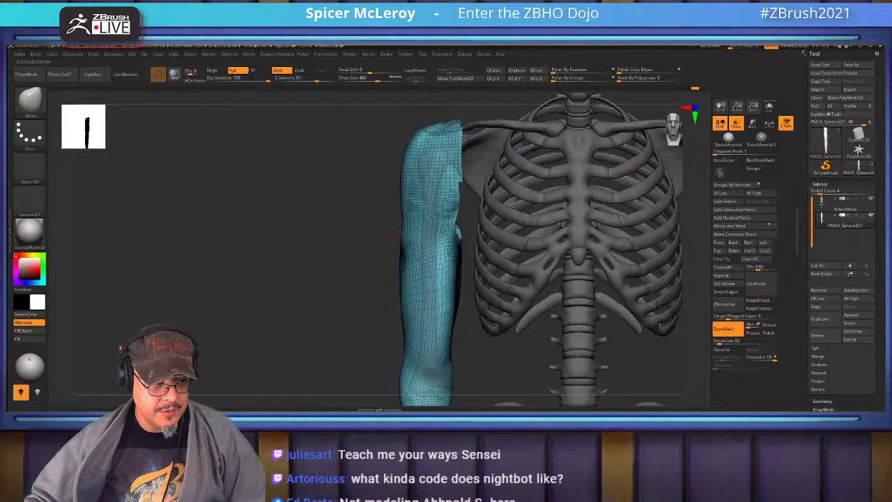
pyautogui.moveTo(408, 275)
pyautogui.keyDown('shift'); pyautogui.mouseDown()
pyautogui.moveTo(403, 265)
pyautogui.moveTo(400, 293)
pyautogui.moveTo(371, 317)
pyautogui.moveTo(564, 271)
pyautogui.moveTo(504, 265)
pyautogui.moveTo(457, 280)
pyautogui.mouseUp(); pyautogui.keyUp('shift')
# Frame the model and pick the larger soft-edged FormSoft brush at draw size 567
pyautogui.press('f')
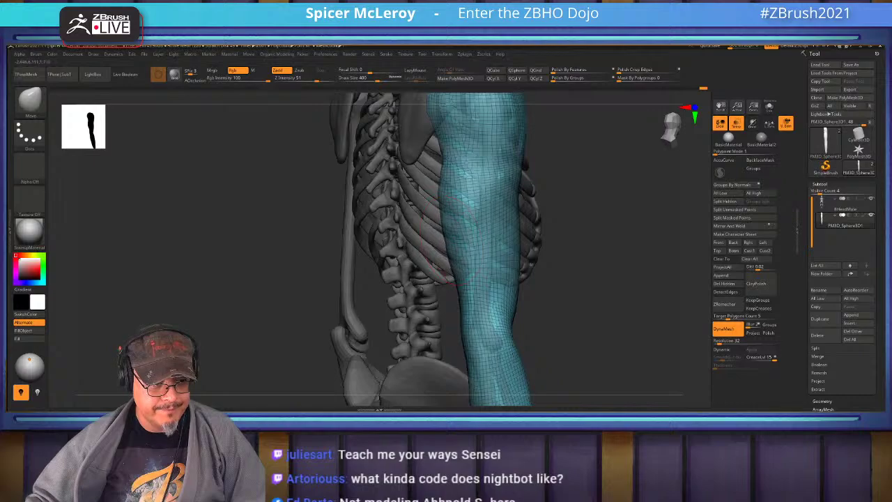
pyautogui.moveTo(446, 276); pyautogui.dragTo(436, 207)
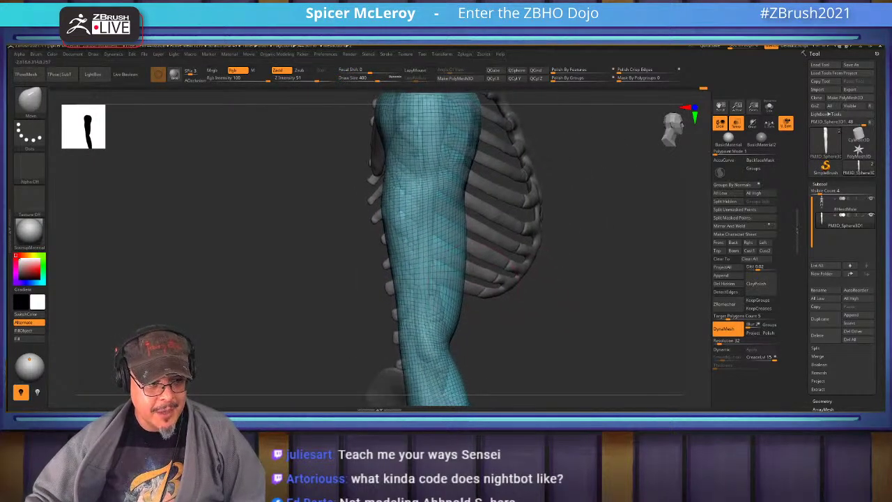
pyautogui.press('b')
pyautogui.moveTo(515, 282)
pyautogui.mouseDown()
pyautogui.moveTo(630, 167)
pyautogui.moveTo(460, 237)
pyautogui.mouseUp()
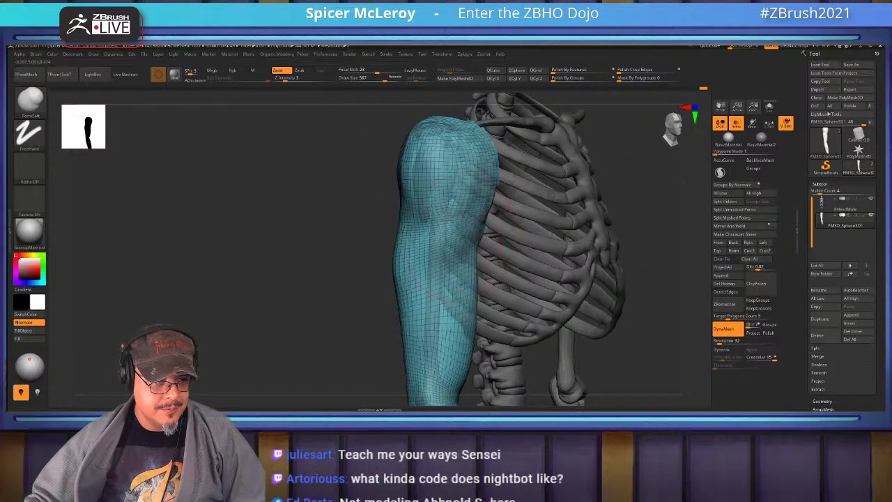
# Pick DamStandard, then FormSoft, and build a rounded deltoid cap over the shoulder
pyautogui.press('ctrl')
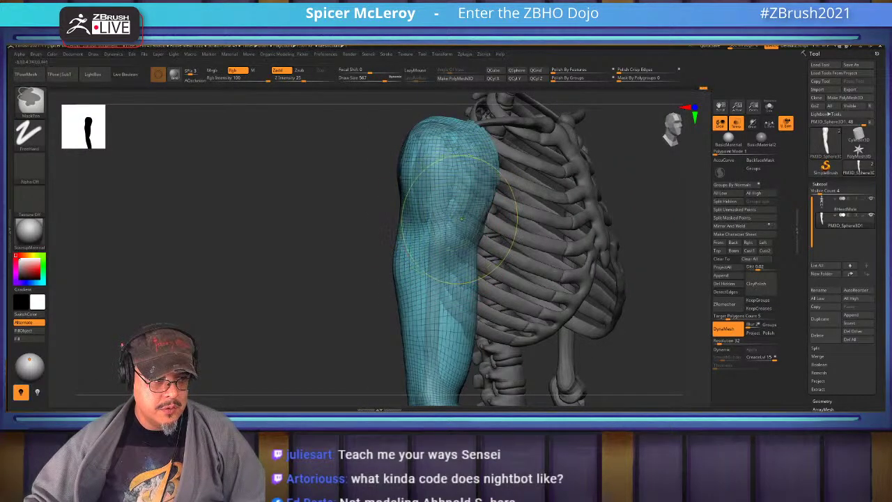
pyautogui.press('b')
pyautogui.press('d')
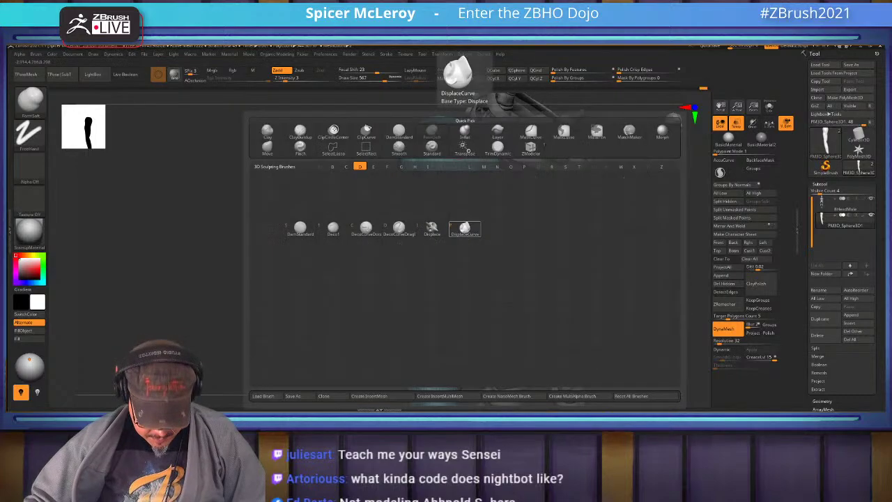
pyautogui.press('s')
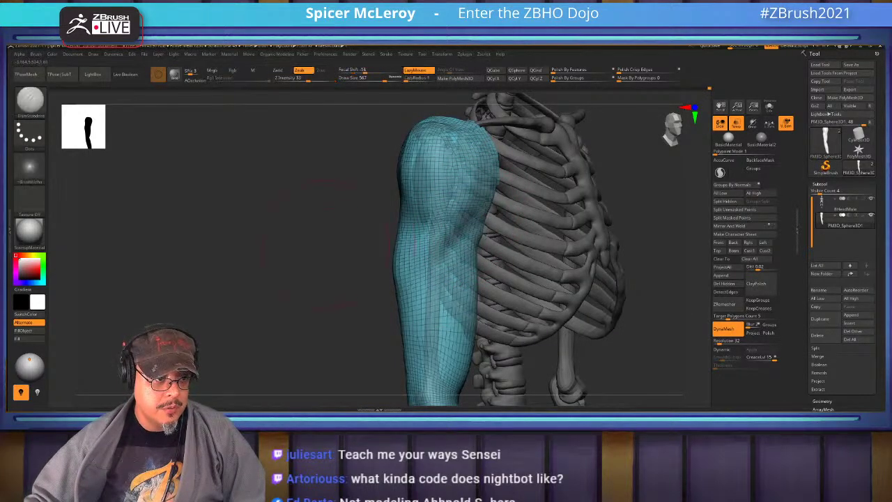
pyautogui.moveTo(310, 244); pyautogui.dragTo(421, 264)
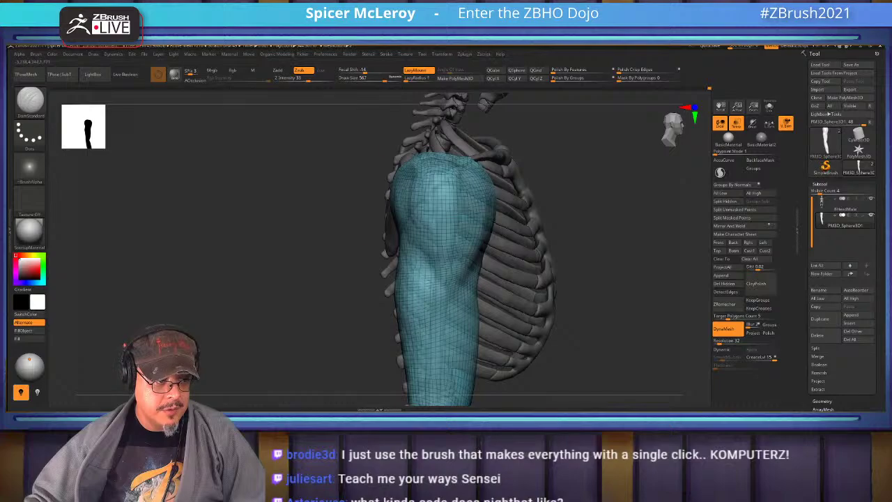
pyautogui.press('b')
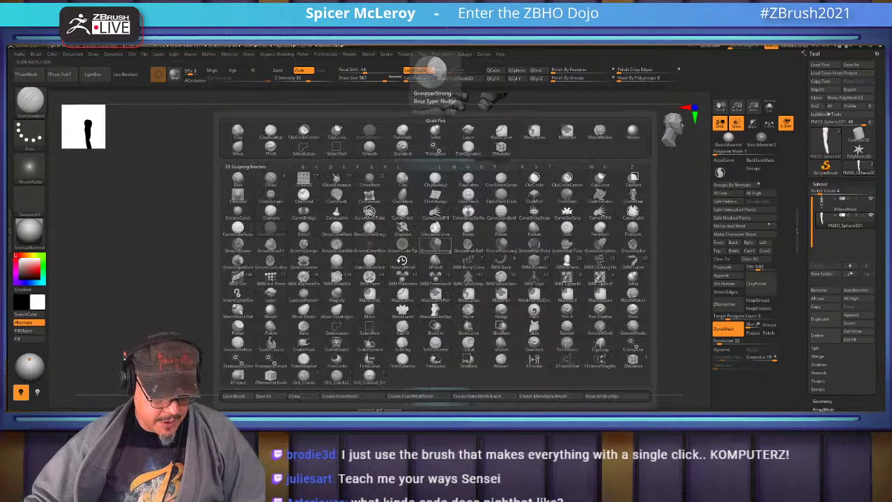
pyautogui.click(443, 289)
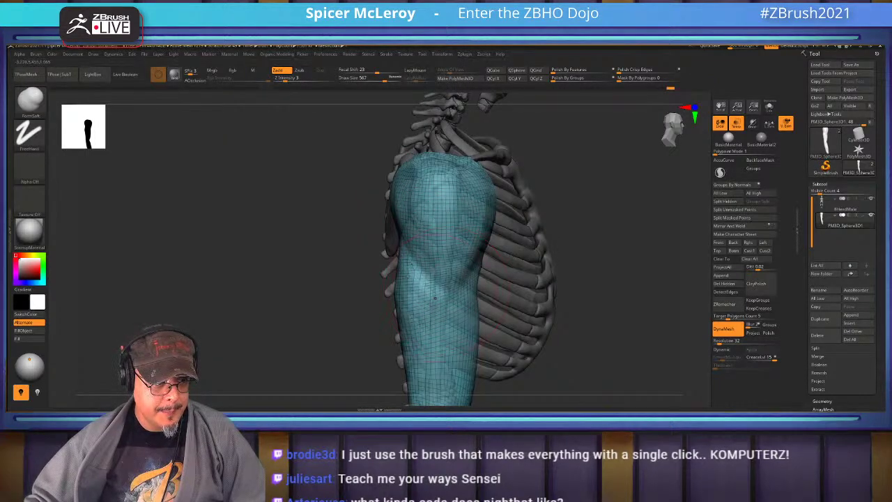
pyautogui.moveTo(435, 297); pyautogui.dragTo(437, 321)
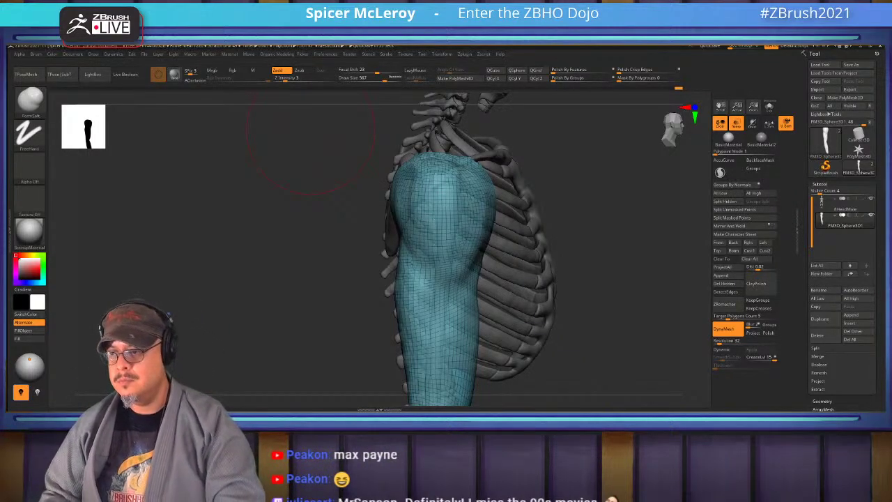
# Turn off the polygroup colouring with Shift+F and frame the arm, ribcage and pelvis
pyautogui.moveTo(133, 195); pyautogui.dragTo(589, 252)
pyautogui.hotkey('shift', 'f')
pyautogui.press('f')
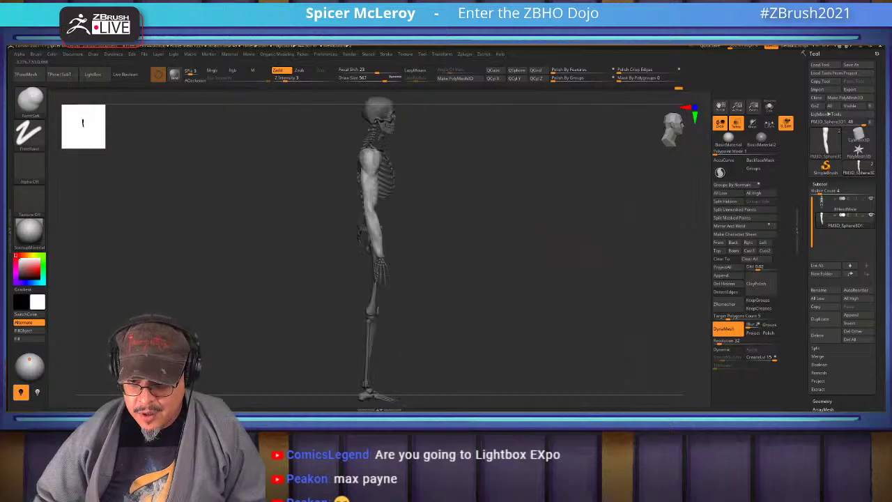
pyautogui.moveTo(558, 279); pyautogui.dragTo(452, 210)
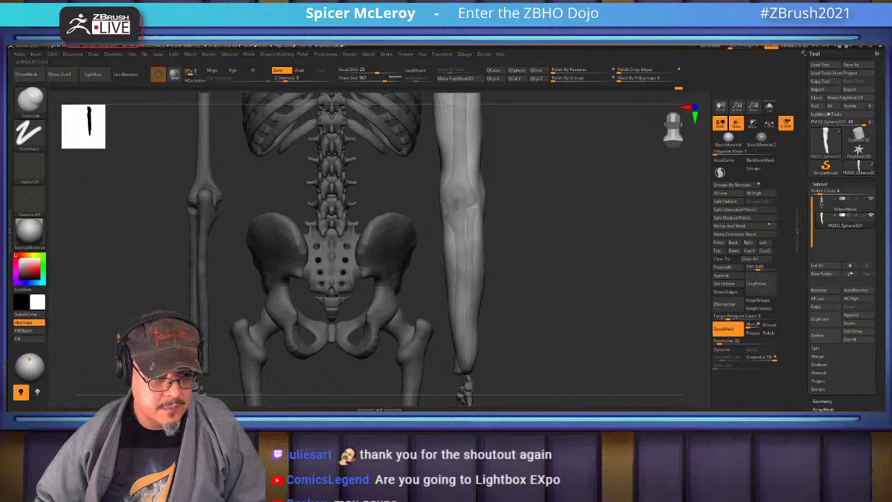
pyautogui.moveTo(435, 348); pyautogui.dragTo(537, 342)
# Inflate and smooth the forearm with the Inflate brush enlarged to 943
pyautogui.press('b')
pyautogui.press('i')
pyautogui.press('n')
pyautogui.moveTo(418, 328)
pyautogui.mouseDown()
pyautogui.moveTo(450, 319)
pyautogui.moveTo(442, 335)
pyautogui.moveTo(425, 326)
pyautogui.moveTo(445, 325)
pyautogui.mouseUp()
pyautogui.press('s')
pyautogui.keyDown('alt'); pyautogui.moveTo(377, 328); pyautogui.dragTo(390, 307); pyautogui.keyUp('alt')
pyautogui.keyDown('shift'); pyautogui.moveTo(428, 223); pyautogui.dragTo(426, 335); pyautogui.keyUp('shift')
pyautogui.moveTo(426, 264)
pyautogui.keyDown('shift'); pyautogui.mouseDown()
pyautogui.moveTo(432, 355)
pyautogui.moveTo(426, 259)
pyautogui.mouseUp(); pyautogui.keyUp('shift')
# Check the forearm from side and front views and switch to FormSoft
pyautogui.moveTo(474, 293)
pyautogui.mouseDown()
pyautogui.moveTo(416, 290)
pyautogui.moveTo(411, 195)
pyautogui.moveTo(425, 278)
pyautogui.moveTo(408, 175)
pyautogui.moveTo(426, 264)
pyautogui.mouseUp()
pyautogui.moveTo(529, 279)
pyautogui.mouseDown()
pyautogui.moveTo(469, 278)
pyautogui.moveTo(461, 304)
pyautogui.moveTo(480, 299)
pyautogui.moveTo(432, 298)
pyautogui.mouseUp()
pyautogui.press('b')
pyautogui.press('s')
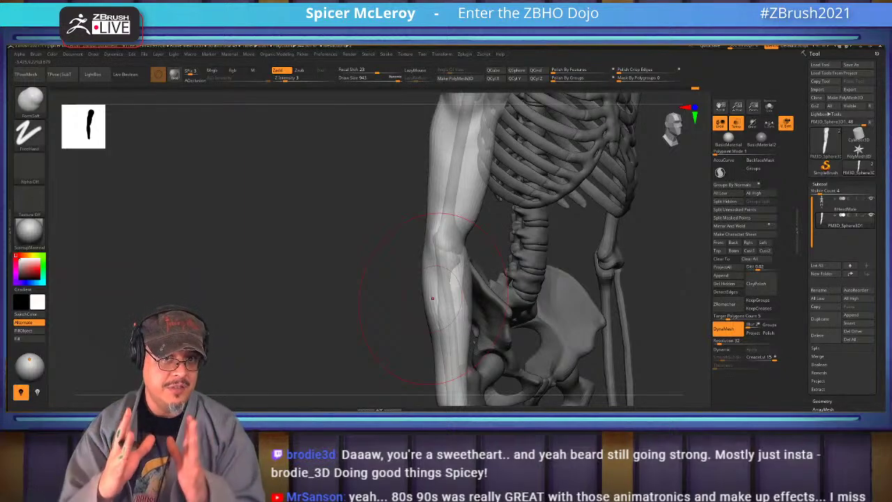
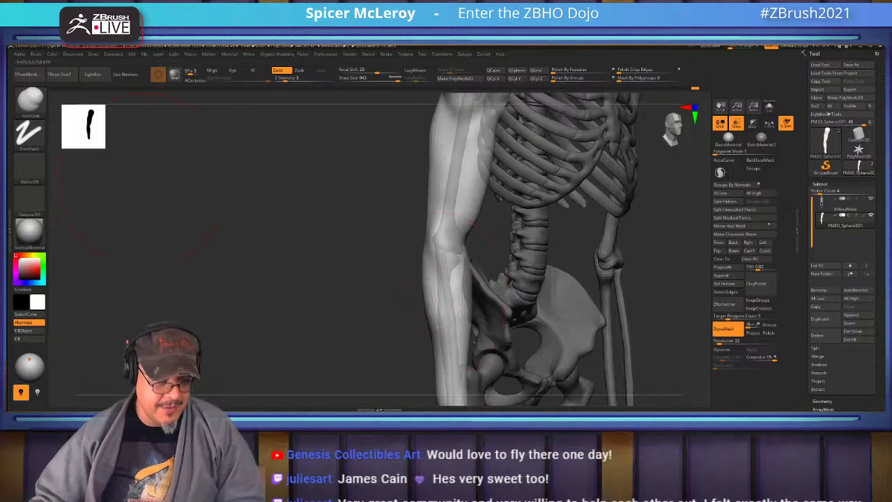
# Select the Standard brush and set its size to about 542
pyautogui.moveTo(257, 268); pyautogui.dragTo(606, 237)
pyautogui.press('b')
pyautogui.press('s')
pyautogui.press('t')
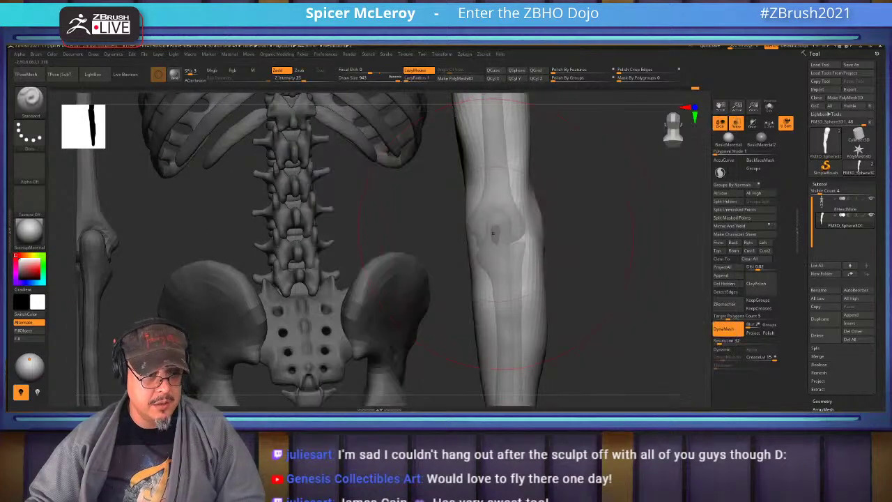
pyautogui.press('s')
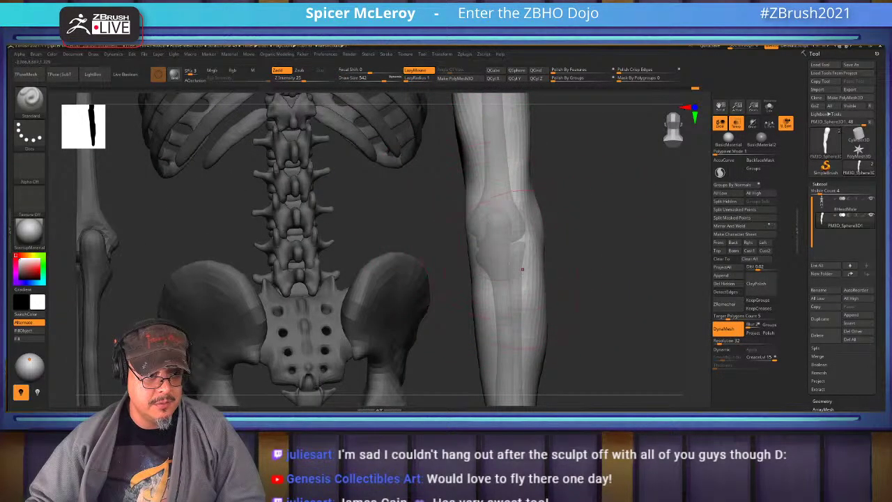
pyautogui.moveTo(502, 237); pyautogui.dragTo(526, 235, button='right')
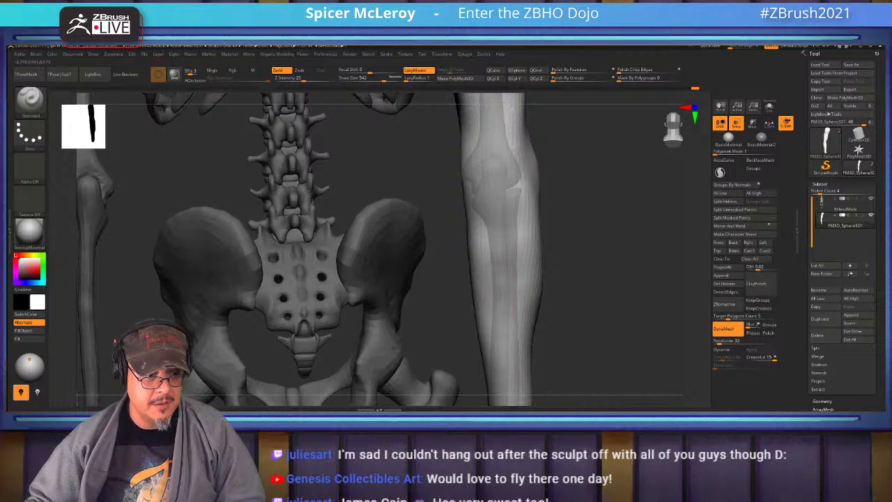
# Shift-smooth the crease on the upper arm
pyautogui.moveTo(501, 327); pyautogui.dragTo(517, 327, button='right')
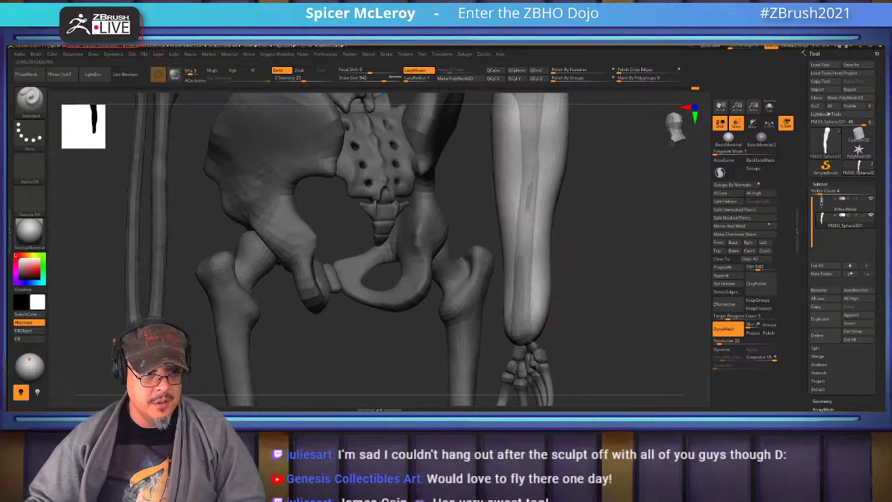
pyautogui.moveTo(512, 266); pyautogui.dragTo(543, 230, button='right')
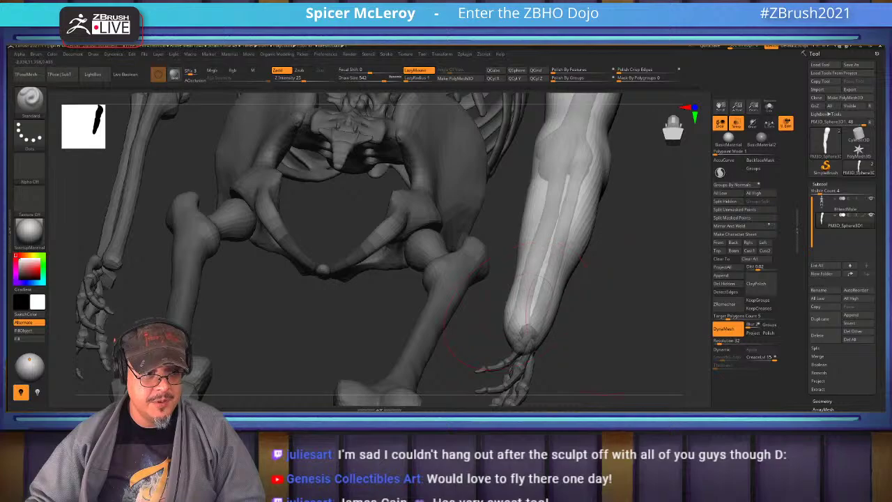
pyautogui.moveTo(543, 335); pyautogui.dragTo(519, 203, button='right')
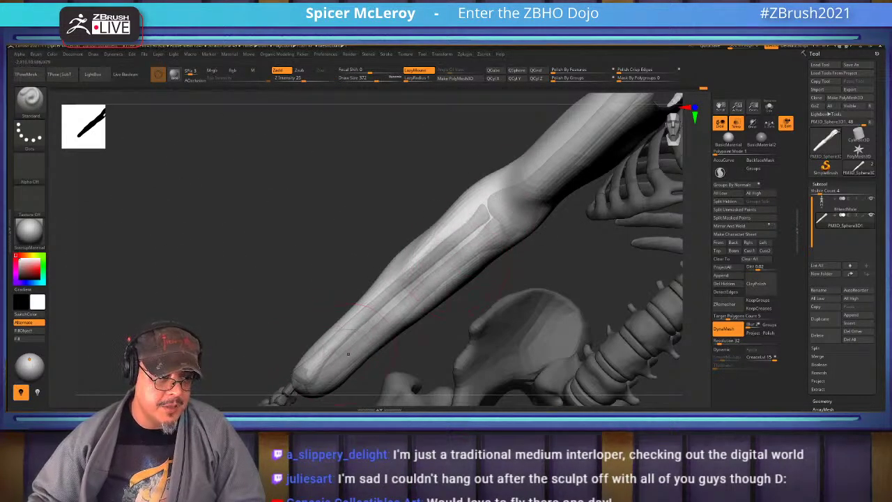
pyautogui.press('shift')
pyautogui.moveTo(362, 335); pyautogui.dragTo(489, 232, button='right')
pyautogui.moveTo(490, 232)
pyautogui.keyDown('shift'); pyautogui.mouseDown()
pyautogui.moveTo(449, 250)
pyautogui.moveTo(504, 220)
pyautogui.mouseUp(); pyautogui.keyUp('shift')
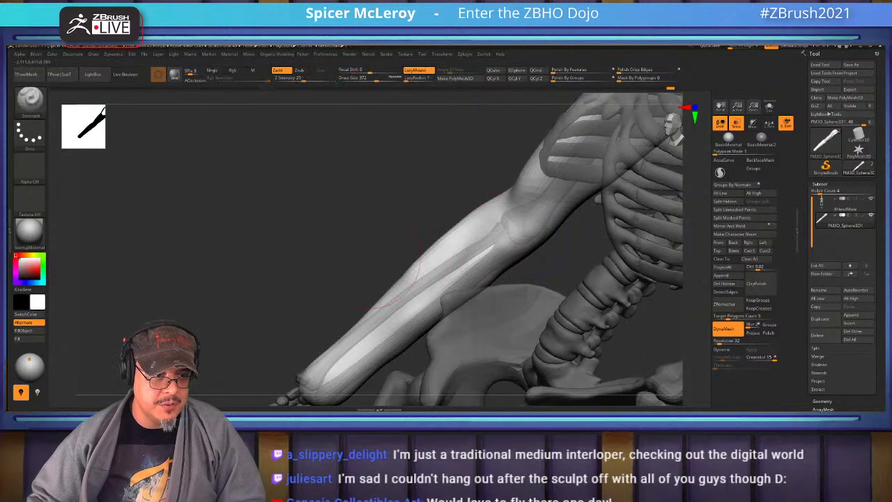
pyautogui.moveTo(478, 229)
pyautogui.mouseDown(button='right')
pyautogui.moveTo(569, 144)
pyautogui.moveTo(537, 223)
pyautogui.mouseUp(button='right')
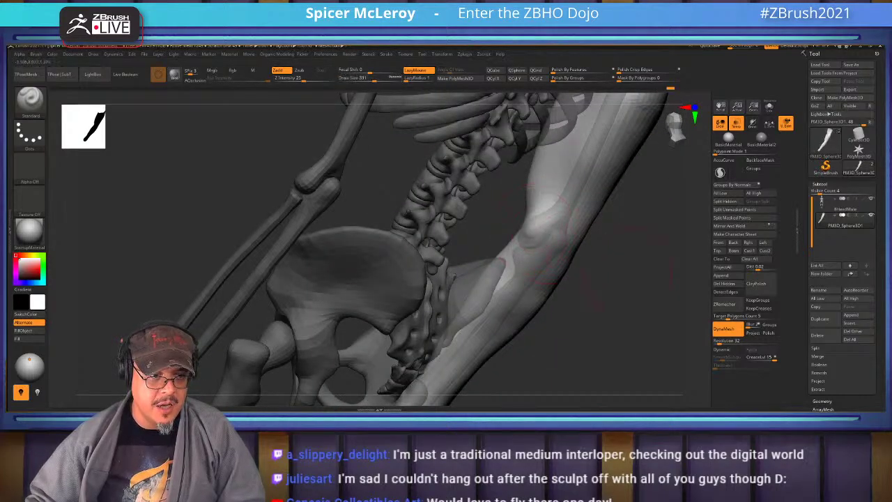
# Switch to FormSoft and soften the forms over the elbow
pyautogui.press('b')
pyautogui.press('s')
pyautogui.moveTo(488, 244)
pyautogui.mouseDown(button='right')
pyautogui.moveTo(411, 223)
pyautogui.moveTo(376, 230)
pyautogui.moveTo(558, 237)
pyautogui.mouseUp(button='right')
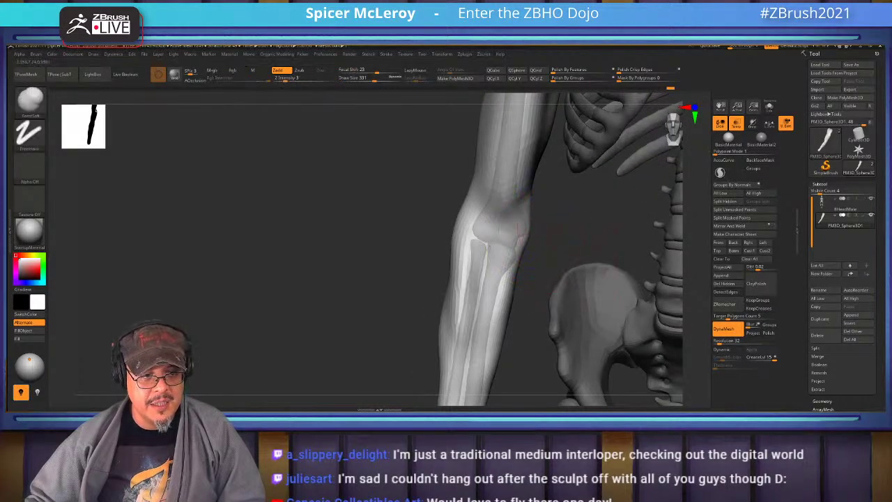
pyautogui.moveTo(496, 258); pyautogui.dragTo(496, 267, button='right')
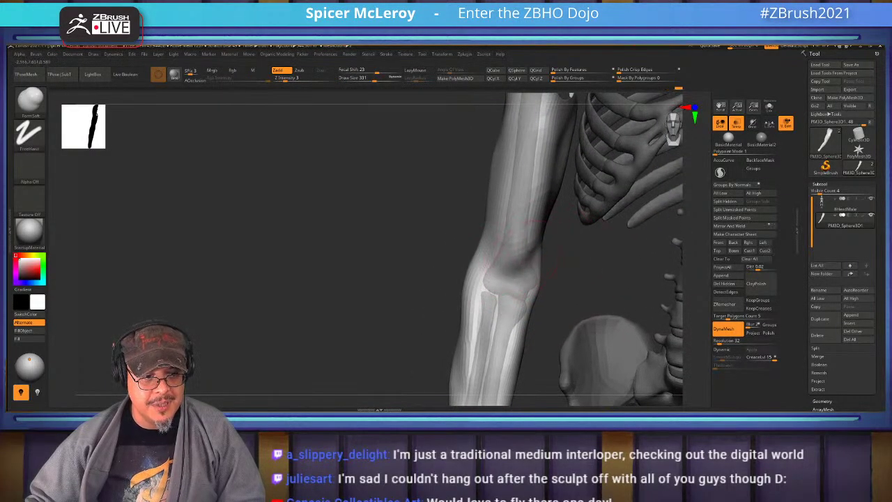
pyautogui.press('shift')
pyautogui.keyDown('shift'); pyautogui.moveTo(530, 240); pyautogui.dragTo(515, 285); pyautogui.keyUp('shift')
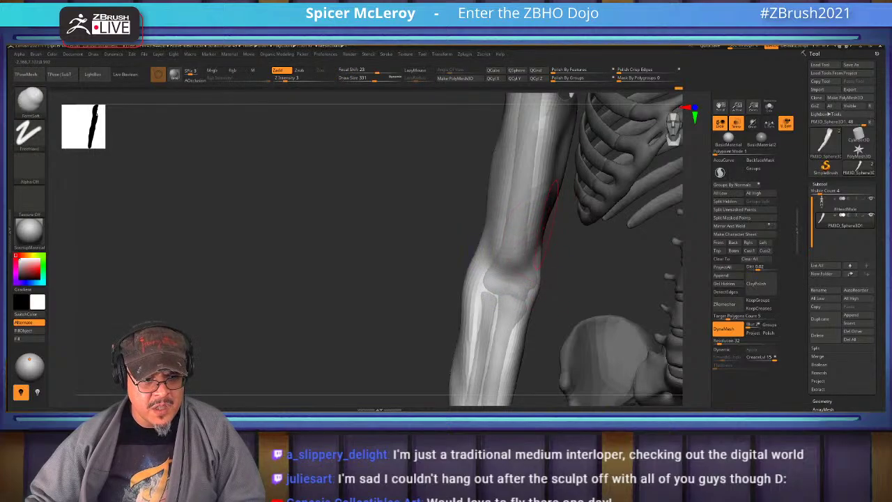
pyautogui.moveTo(533, 297); pyautogui.dragTo(570, 266, button='right')
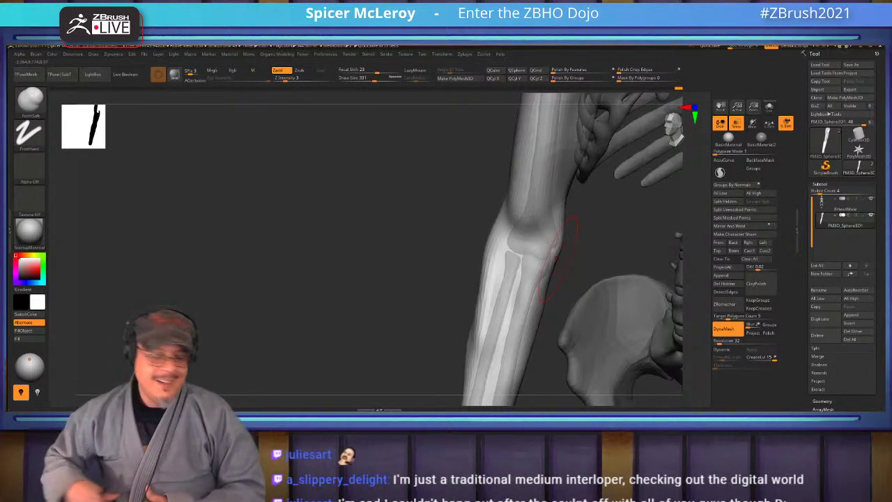
pyautogui.moveTo(555, 258); pyautogui.dragTo(488, 263)
pyautogui.moveTo(530, 230); pyautogui.dragTo(568, 237)
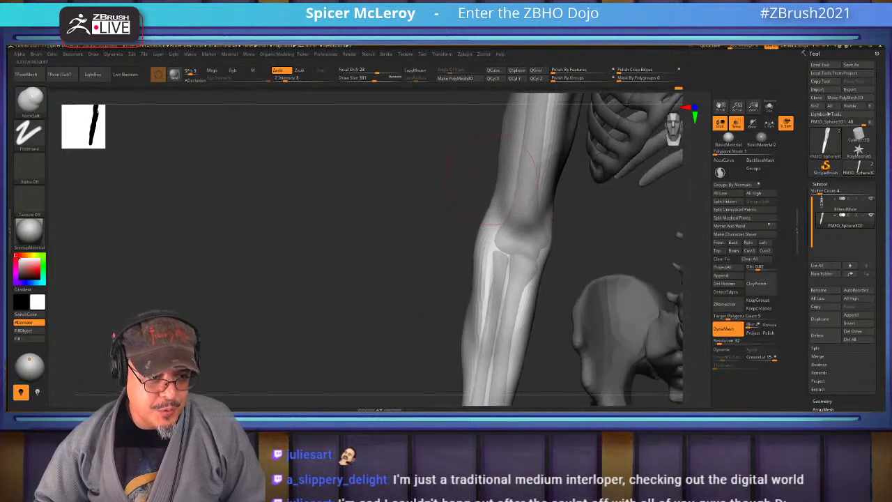
# Build up ClayBuildup strokes on the elbow's outer side and along the forearm
pyautogui.press('b')
pyautogui.press('c')
pyautogui.press('b')
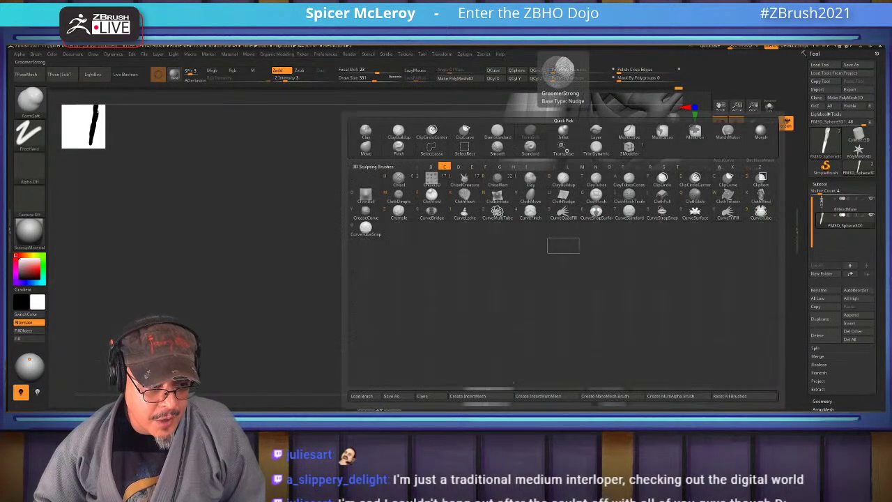
pyautogui.moveTo(564, 237)
pyautogui.mouseDown()
pyautogui.moveTo(529, 227)
pyautogui.moveTo(567, 230)
pyautogui.mouseUp()
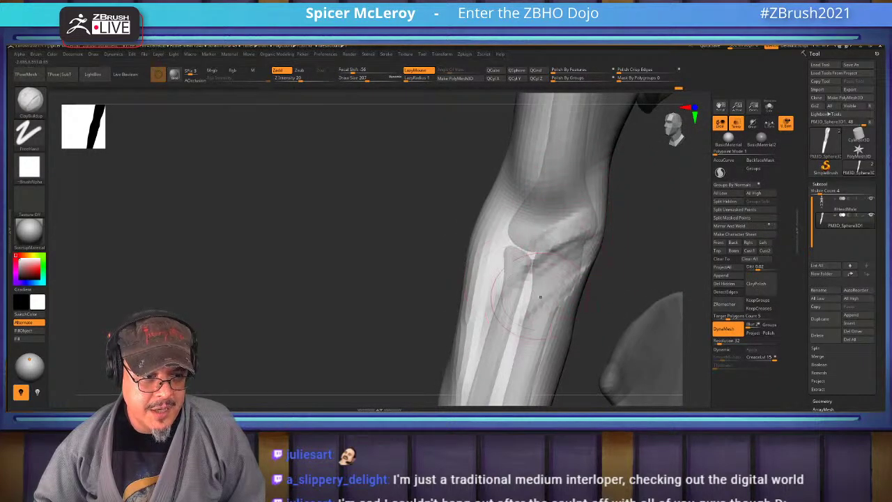
pyautogui.moveTo(554, 223)
pyautogui.mouseDown()
pyautogui.moveTo(584, 263)
pyautogui.moveTo(432, 268)
pyautogui.moveTo(578, 251)
pyautogui.moveTo(586, 237)
pyautogui.moveTo(563, 197)
pyautogui.moveTo(501, 216)
pyautogui.moveTo(587, 209)
pyautogui.mouseUp()
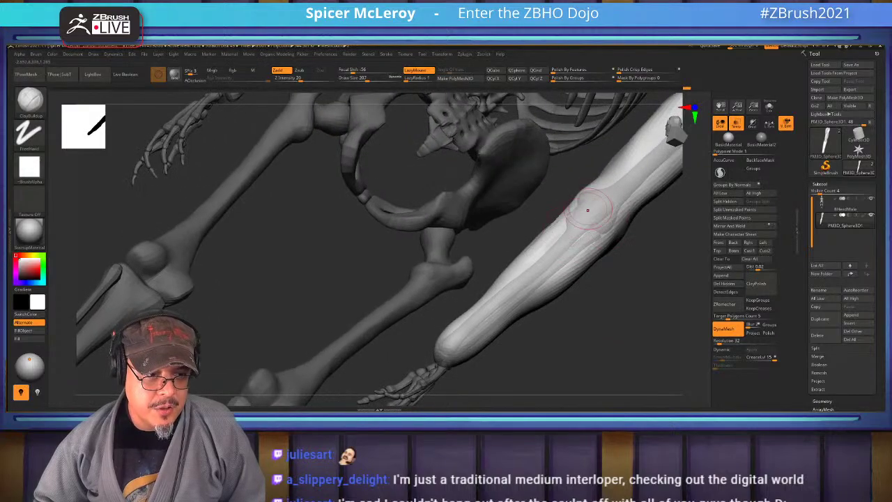
pyautogui.moveTo(533, 269)
pyautogui.mouseDown()
pyautogui.moveTo(540, 283)
pyautogui.moveTo(505, 282)
pyautogui.moveTo(504, 305)
pyautogui.moveTo(463, 320)
pyautogui.mouseUp()
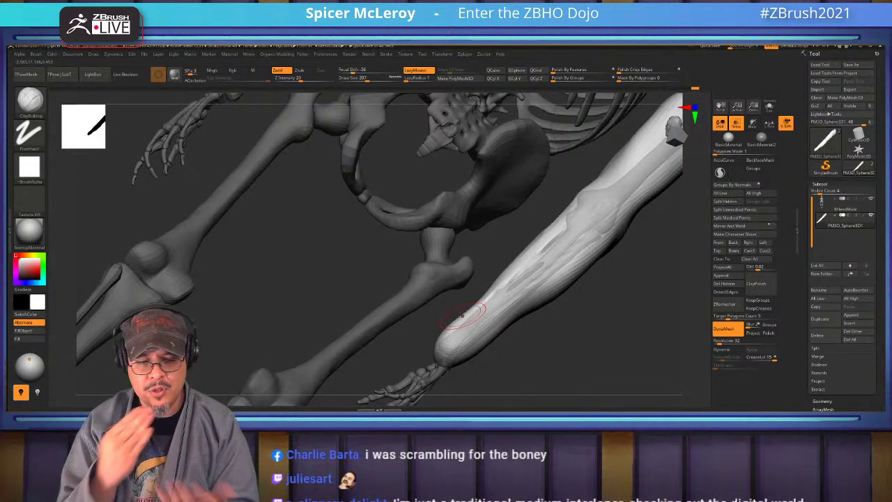
# Add more clay strokes down the upper forearm and smooth the groove marks
pyautogui.moveTo(453, 312); pyautogui.dragTo(536, 237)
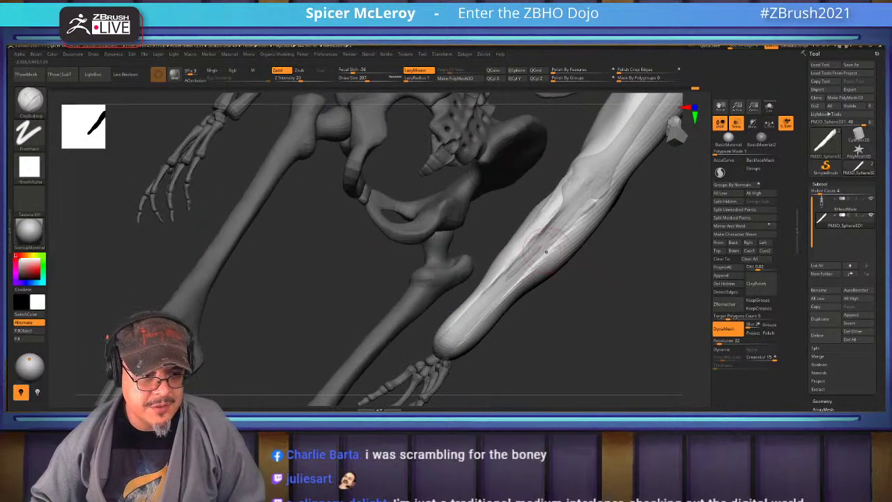
pyautogui.moveTo(581, 180); pyautogui.dragTo(562, 222)
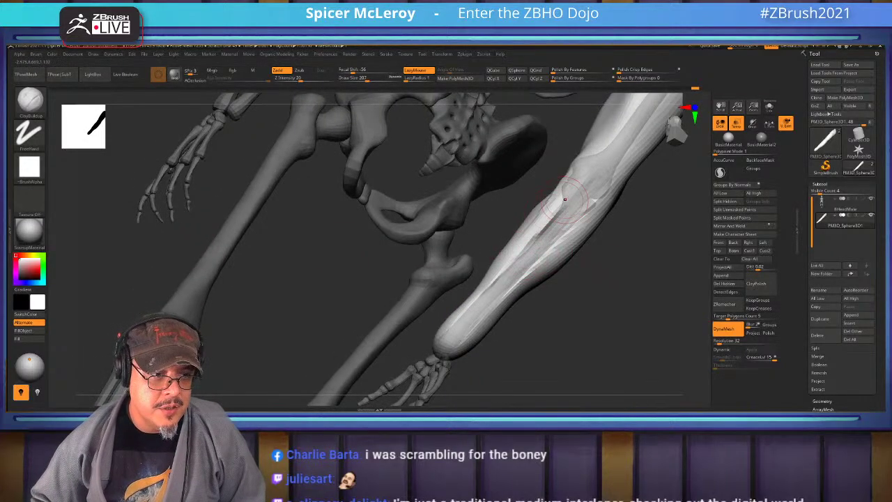
pyautogui.moveTo(562, 190); pyautogui.dragTo(524, 263)
pyautogui.moveTo(550, 209)
pyautogui.keyDown('shift'); pyautogui.mouseDown()
pyautogui.moveTo(553, 221)
pyautogui.moveTo(494, 285)
pyautogui.moveTo(415, 252)
pyautogui.moveTo(575, 168)
pyautogui.moveTo(543, 208)
pyautogui.mouseUp(); pyautogui.keyUp('shift')
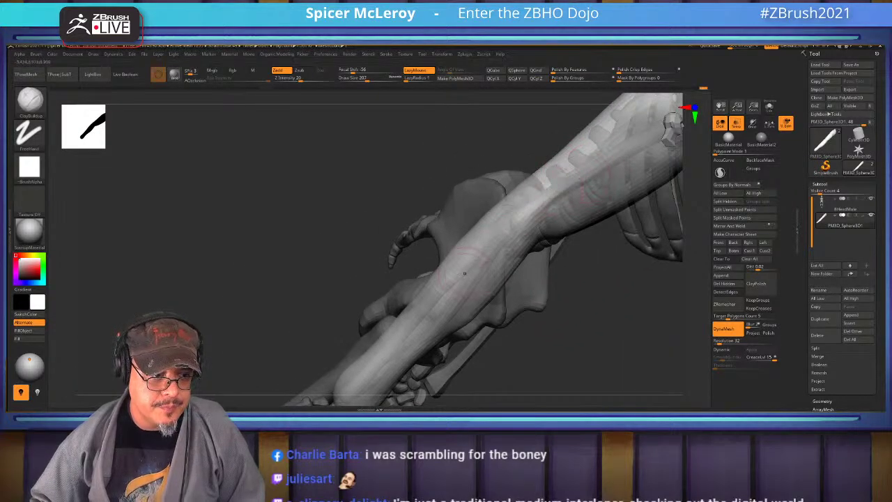
# Switch to the DamStandard brush for carving
pyautogui.moveTo(278, 209); pyautogui.dragTo(390, 174)
pyautogui.press('b')
pyautogui.press('d')
pyautogui.press('s')
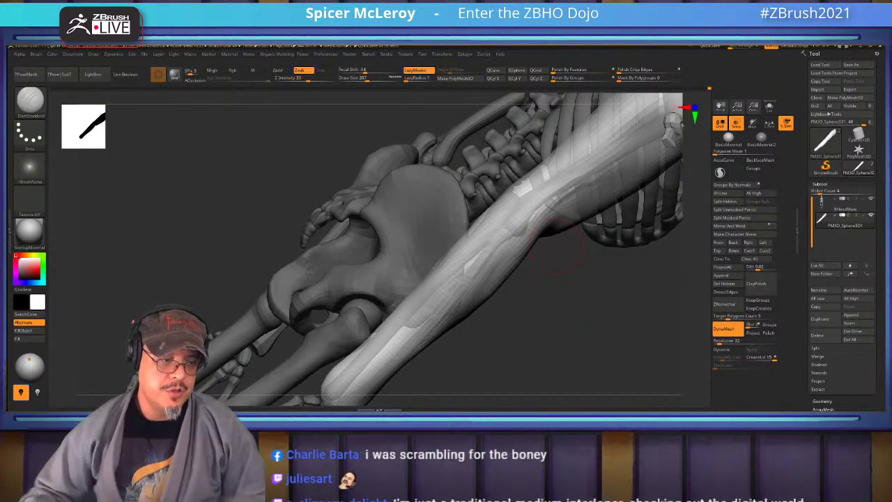
# Reshape and smooth the forearm with long DamStandard strokes toward the wrist
pyautogui.moveTo(557, 245)
pyautogui.mouseDown()
pyautogui.moveTo(515, 230)
pyautogui.moveTo(418, 241)
pyautogui.moveTo(348, 230)
pyautogui.moveTo(437, 280)
pyautogui.moveTo(397, 259)
pyautogui.moveTo(574, 300)
pyautogui.moveTo(418, 289)
pyautogui.moveTo(425, 306)
pyautogui.moveTo(453, 320)
pyautogui.moveTo(418, 293)
pyautogui.moveTo(348, 264)
pyautogui.moveTo(390, 251)
pyautogui.moveTo(518, 276)
pyautogui.mouseUp()
pyautogui.moveTo(397, 218)
pyautogui.mouseDown()
pyautogui.moveTo(460, 231)
pyautogui.moveTo(593, 328)
pyautogui.mouseUp()
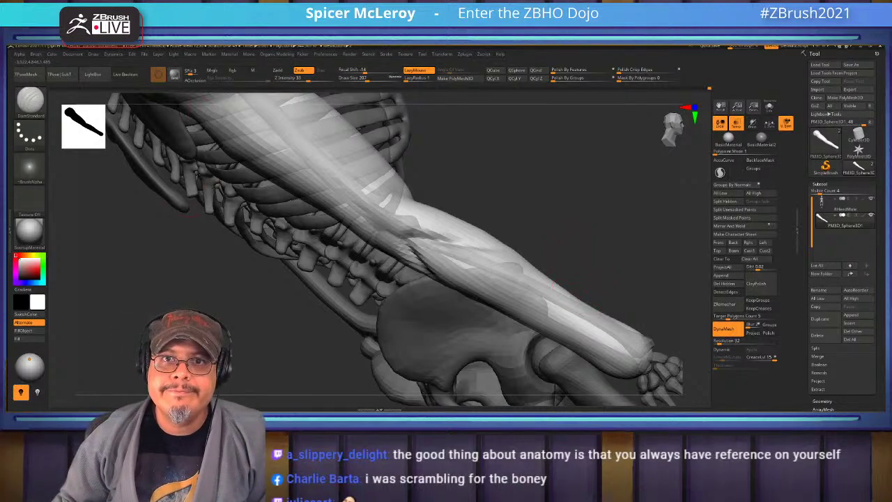
# Carve a deeper, longer crease into the forearm with DamStandard and soften it
pyautogui.moveTo(481, 240); pyautogui.dragTo(439, 187, button='right')
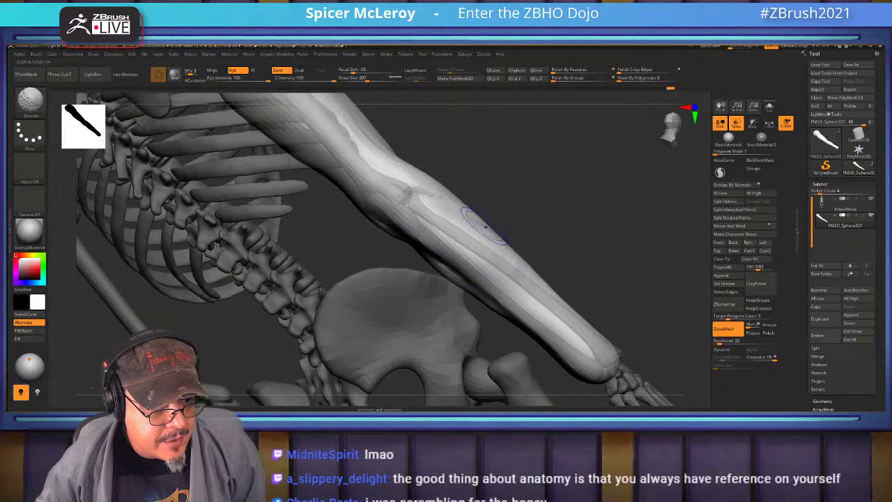
pyautogui.moveTo(485, 226)
pyautogui.mouseDown(button='right')
pyautogui.moveTo(519, 219)
pyautogui.moveTo(509, 230)
pyautogui.moveTo(456, 202)
pyautogui.moveTo(425, 213)
pyautogui.mouseUp(button='right')
pyautogui.press('b')
pyautogui.press('Escape')
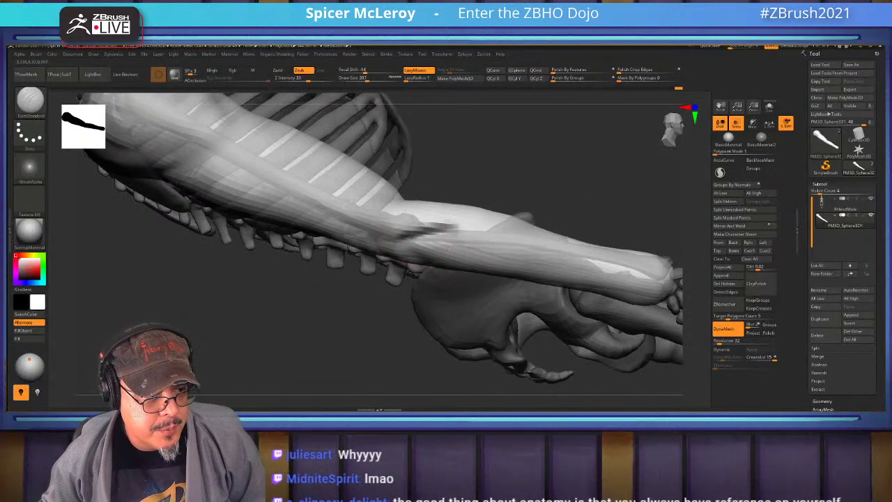
pyautogui.moveTo(408, 231)
pyautogui.mouseDown()
pyautogui.moveTo(447, 258)
pyautogui.moveTo(413, 243)
pyautogui.mouseUp()
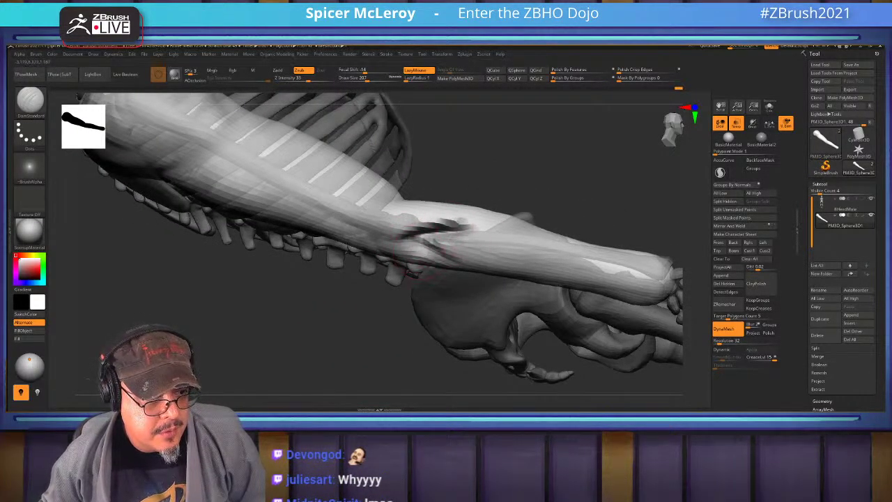
pyautogui.press('shift')
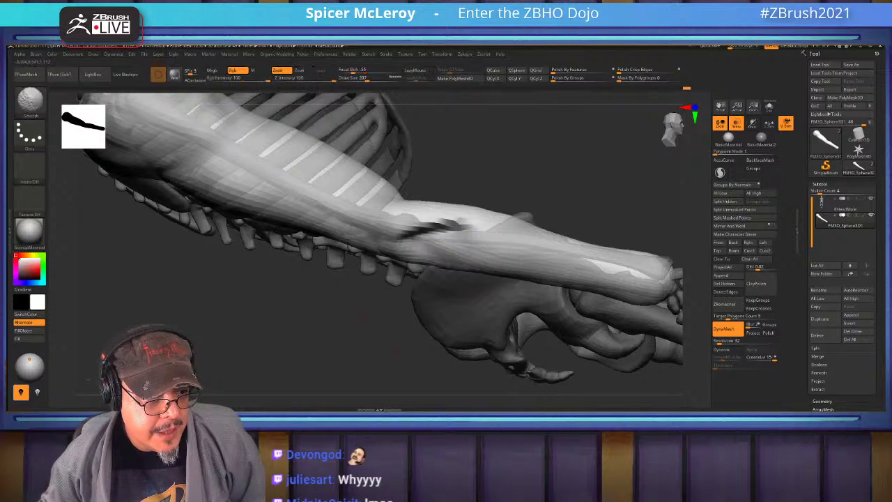
pyautogui.moveTo(349, 335); pyautogui.dragTo(425, 315)
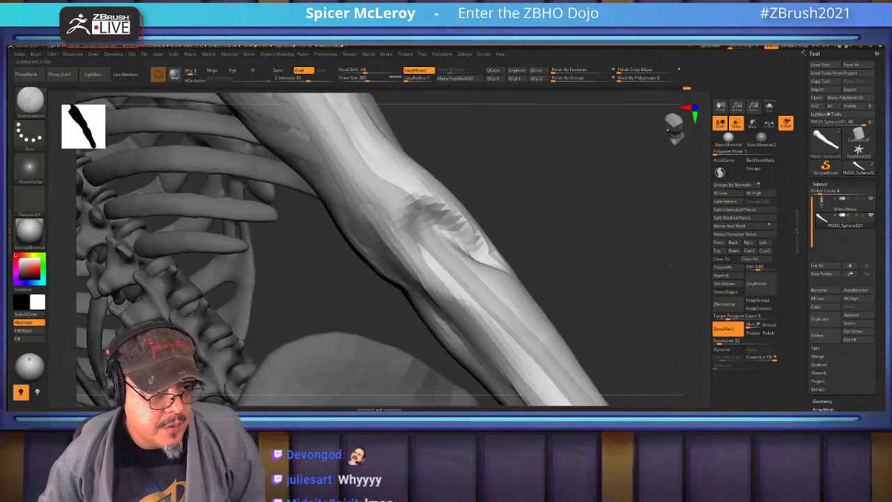
pyautogui.moveTo(435, 234)
pyautogui.mouseDown()
pyautogui.moveTo(492, 199)
pyautogui.moveTo(523, 227)
pyautogui.mouseUp()
pyautogui.press('b')
pyautogui.press('Escape')
# Use Alt+Tab to leave Photoshop and return to the ZBrush arm sculpt
pyautogui.hotkey('alt', 'Tab')
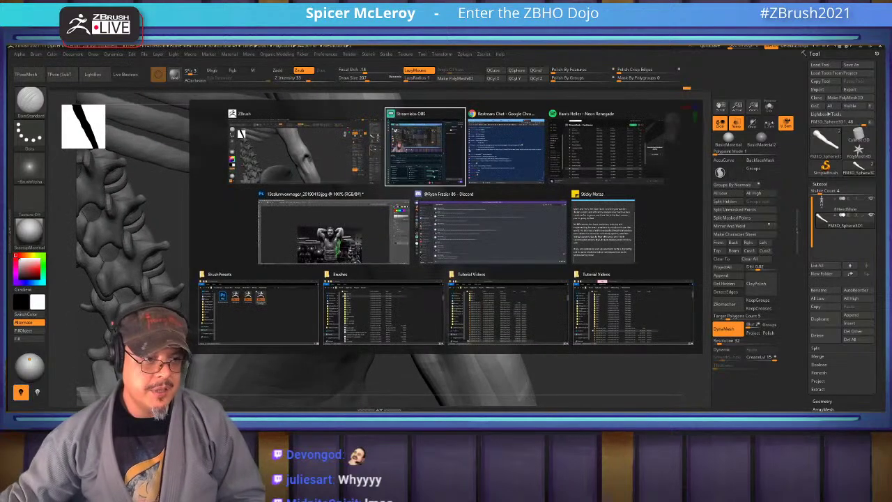
pyautogui.press('Escape')
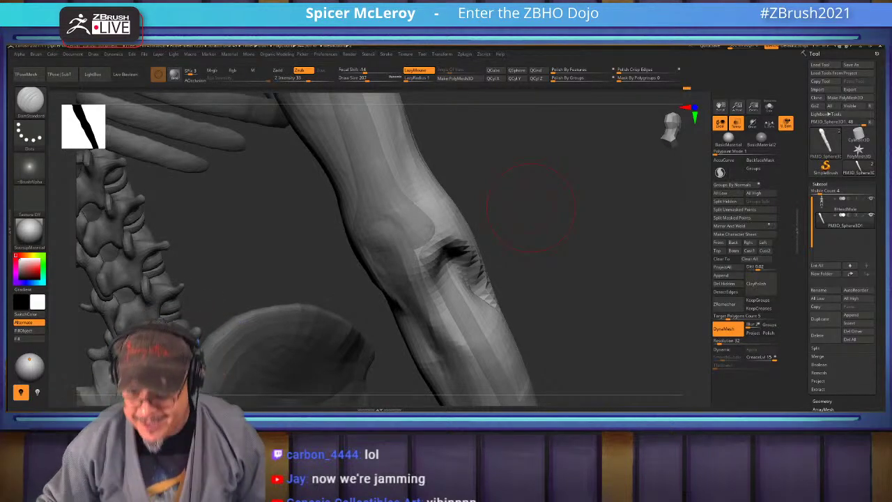
# Smooth the forearm surface from a couple of angles
pyautogui.moveTo(530, 206)
pyautogui.mouseDown()
pyautogui.moveTo(502, 327)
pyautogui.moveTo(439, 261)
pyautogui.moveTo(487, 251)
pyautogui.moveTo(411, 279)
pyautogui.mouseUp()
pyautogui.moveTo(487, 299)
pyautogui.keyDown('shift'); pyautogui.mouseDown()
pyautogui.moveTo(453, 306)
pyautogui.moveTo(501, 289)
pyautogui.moveTo(481, 313)
pyautogui.mouseUp(); pyautogui.keyUp('shift')
pyautogui.moveTo(488, 362); pyautogui.dragTo(377, 278)
pyautogui.moveTo(390, 209)
pyautogui.mouseDown()
pyautogui.moveTo(467, 278)
pyautogui.moveTo(348, 293)
pyautogui.moveTo(293, 240)
pyautogui.mouseUp()
pyautogui.moveTo(557, 209)
pyautogui.mouseDown()
pyautogui.moveTo(487, 230)
pyautogui.moveTo(384, 207)
pyautogui.mouseUp()
# Build up the bony elbow bump with a freehand additive brush and smooth it in
pyautogui.press('b')
pyautogui.press('f')
pyautogui.press('s')
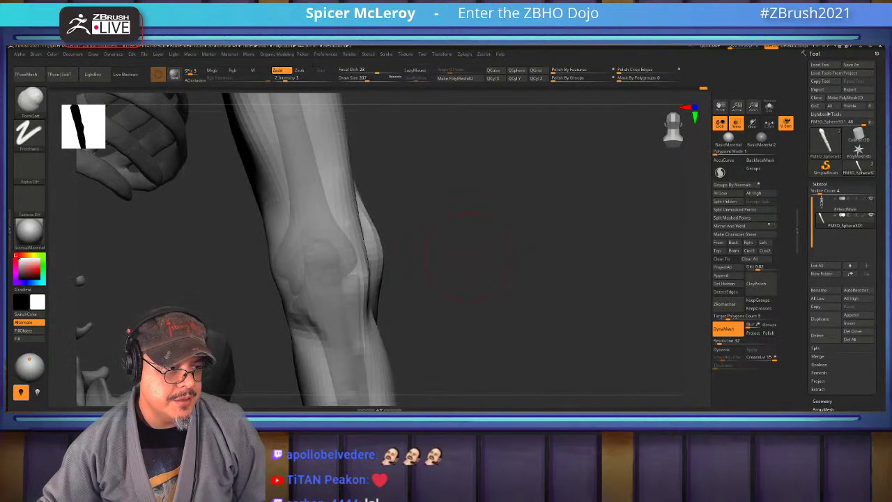
pyautogui.moveTo(410, 240); pyautogui.dragTo(379, 266)
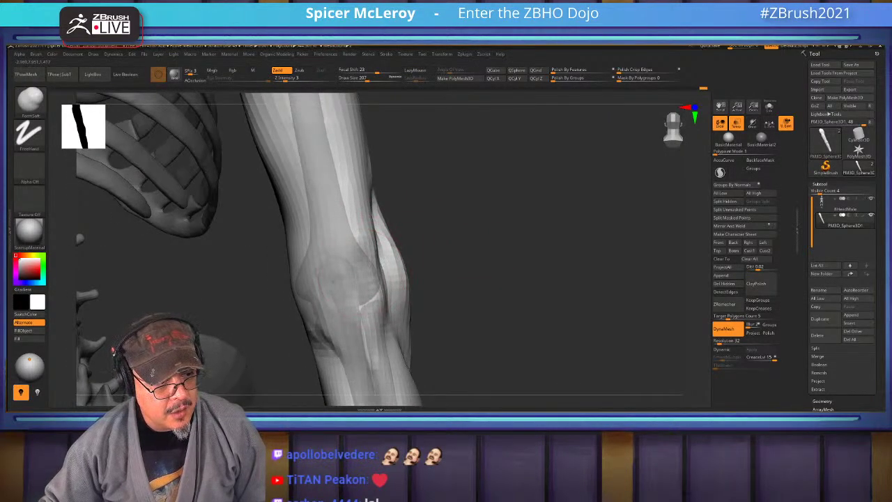
pyautogui.moveTo(348, 244)
pyautogui.mouseDown()
pyautogui.moveTo(327, 268)
pyautogui.moveTo(324, 293)
pyautogui.moveTo(341, 283)
pyautogui.moveTo(335, 299)
pyautogui.mouseUp()
pyautogui.keyDown('shift'); pyautogui.moveTo(313, 247); pyautogui.dragTo(334, 286); pyautogui.keyUp('shift')
pyautogui.keyDown('shift'); pyautogui.moveTo(348, 202); pyautogui.dragTo(385, 318); pyautogui.keyUp('shift')
pyautogui.moveTo(529, 174); pyautogui.dragTo(529, 237)
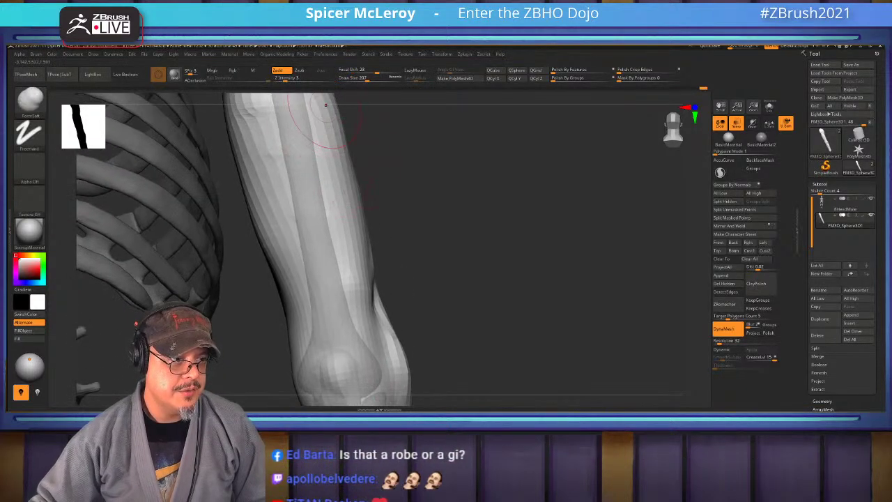
# Lay ClayBuildup strokes on the back surface of the lower torso
pyautogui.moveTo(303, 320); pyautogui.dragTo(501, 313)
pyautogui.keyDown('alt'); pyautogui.moveTo(571, 334); pyautogui.dragTo(572, 265); pyautogui.keyUp('alt')
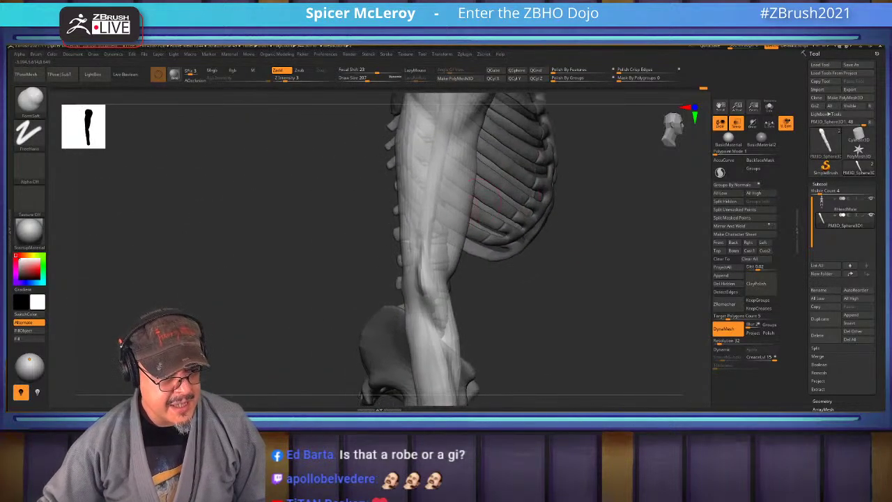
pyautogui.press('b')
pyautogui.press('c')
pyautogui.press('b')
pyautogui.moveTo(433, 223)
pyautogui.mouseDown()
pyautogui.moveTo(415, 265)
pyautogui.moveTo(438, 250)
pyautogui.moveTo(439, 234)
pyautogui.moveTo(423, 258)
pyautogui.moveTo(418, 251)
pyautogui.moveTo(426, 282)
pyautogui.moveTo(425, 264)
pyautogui.mouseUp()
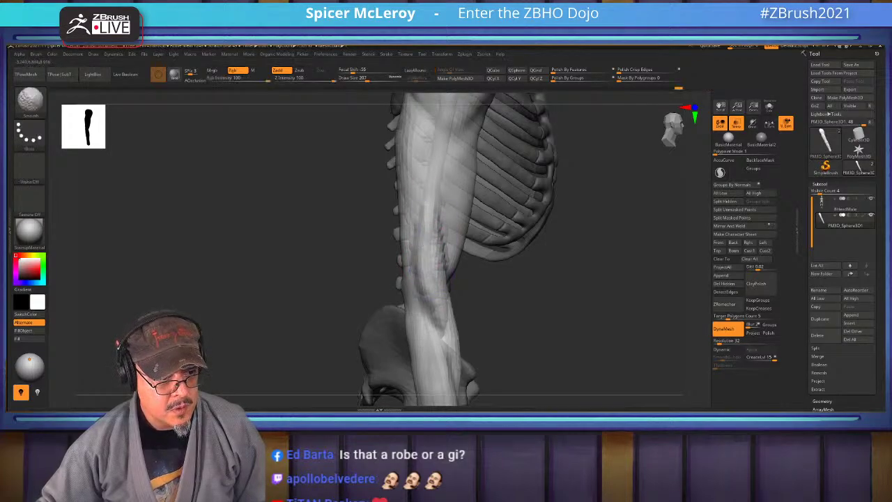
pyautogui.moveTo(419, 238)
pyautogui.mouseDown(button='right')
pyautogui.moveTo(485, 150)
pyautogui.moveTo(441, 179)
pyautogui.moveTo(475, 235)
pyautogui.moveTo(461, 259)
pyautogui.moveTo(475, 266)
pyautogui.moveTo(391, 248)
pyautogui.moveTo(327, 251)
pyautogui.moveTo(425, 247)
pyautogui.mouseUp(button='right')
# Switch to the Inflat brush and frame the whole skeleton to check the arm
pyautogui.press('b')
pyautogui.press('i')
pyautogui.press('n')
pyautogui.press('s')
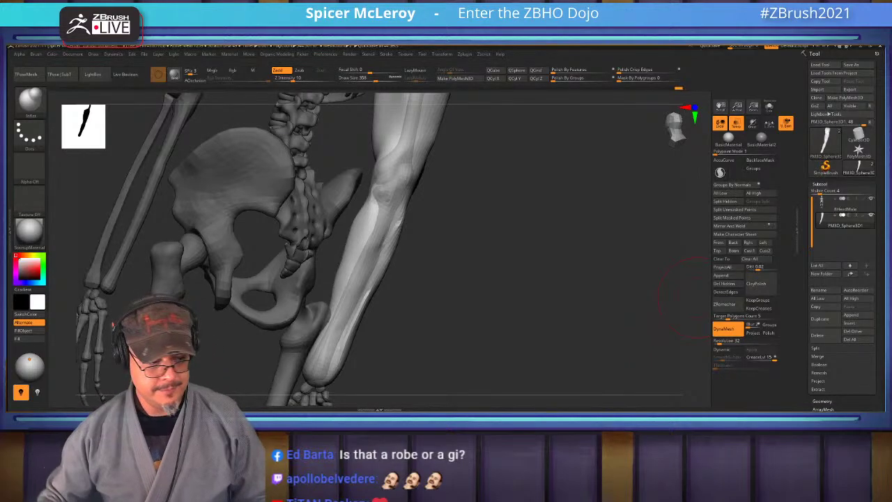
pyautogui.moveTo(689, 293); pyautogui.dragTo(497, 282)
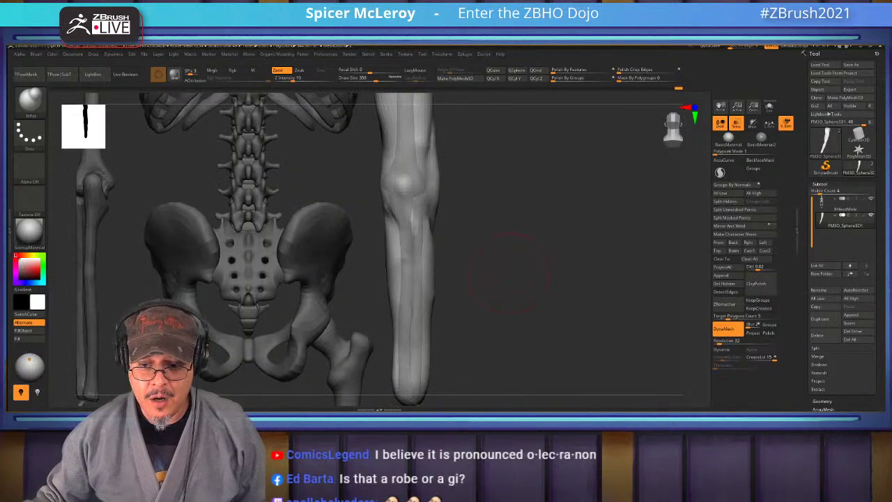
pyautogui.press('f')
pyautogui.moveTo(505, 271)
pyautogui.mouseDown()
pyautogui.moveTo(488, 279)
pyautogui.moveTo(516, 282)
pyautogui.moveTo(394, 233)
pyautogui.moveTo(652, 261)
pyautogui.mouseUp()
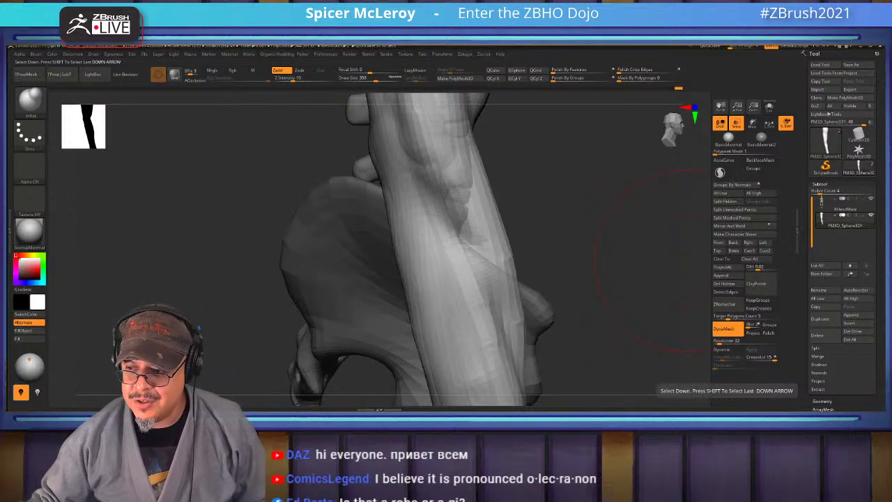
pyautogui.press('f')
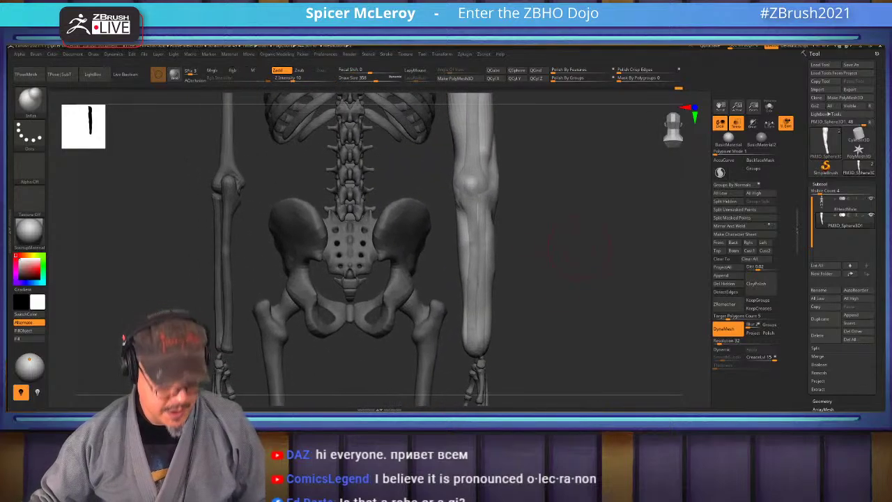
# Raise the Inflat brush size to 676 and puff out the arm with long strokes
pyautogui.press('b')
pyautogui.press('Escape')
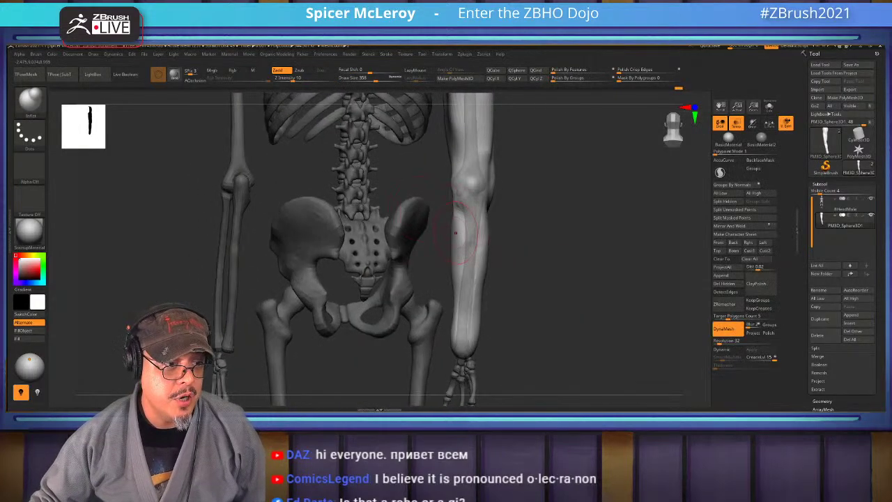
pyautogui.press('s')
pyautogui.moveTo(455, 230); pyautogui.dragTo(476, 230)
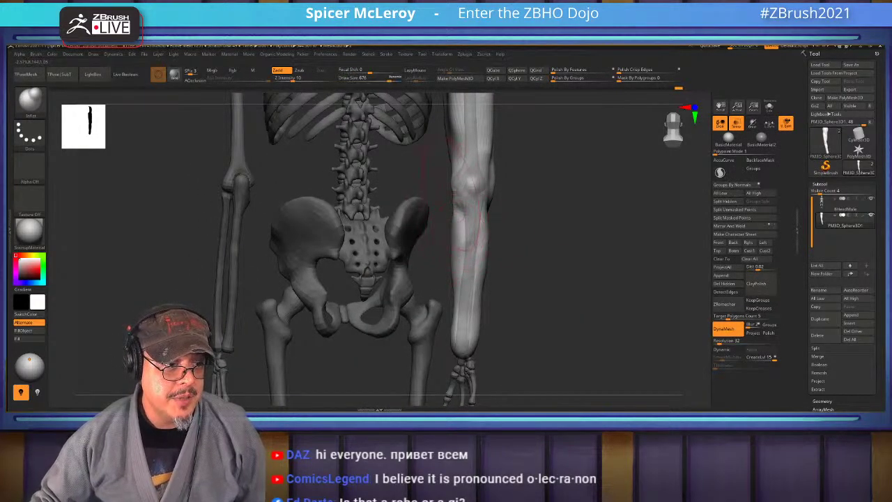
pyautogui.moveTo(458, 183); pyautogui.dragTo(456, 229)
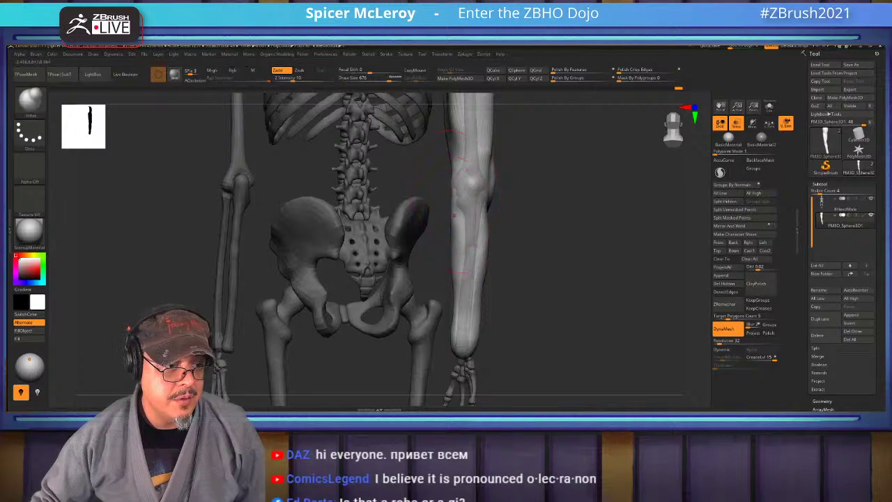
pyautogui.moveTo(456, 195)
pyautogui.mouseDown()
pyautogui.moveTo(451, 237)
pyautogui.moveTo(488, 230)
pyautogui.moveTo(464, 208)
pyautogui.moveTo(464, 350)
pyautogui.mouseUp()
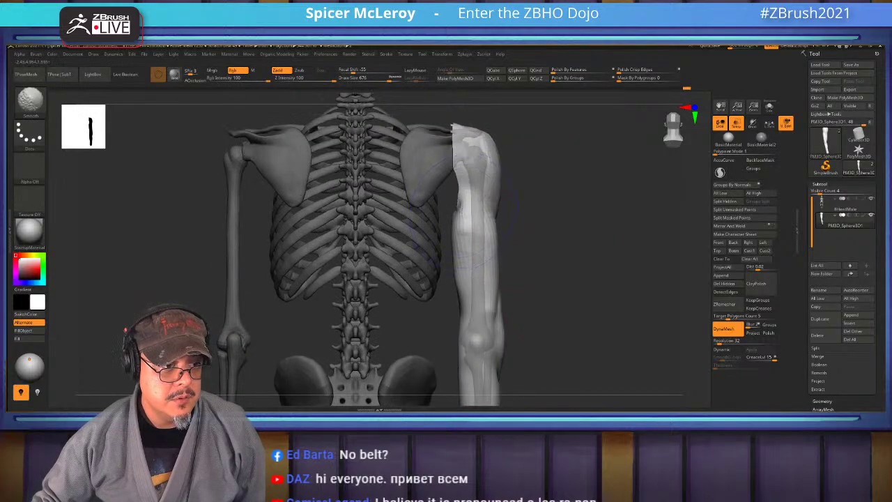
# Invert visibility, show all parts of the body mesh, and turn it to face front
pyautogui.keyDown('ctrl'); pyautogui.keyDown('shift'); pyautogui.moveTo(590, 249); pyautogui.dragTo(594, 243); pyautogui.keyUp('shift'); pyautogui.keyUp('ctrl')
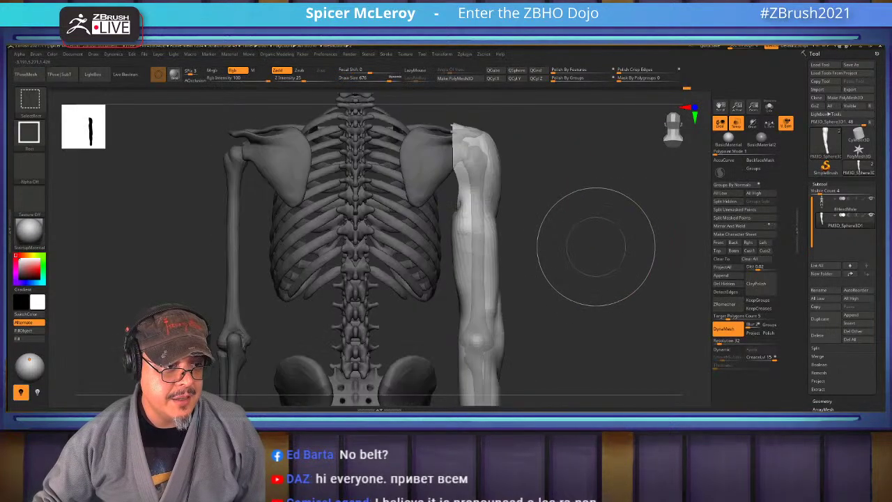
pyautogui.keyDown('ctrl'); pyautogui.keyDown('shift'); pyautogui.click(593, 244); pyautogui.keyUp('shift'); pyautogui.keyUp('ctrl')
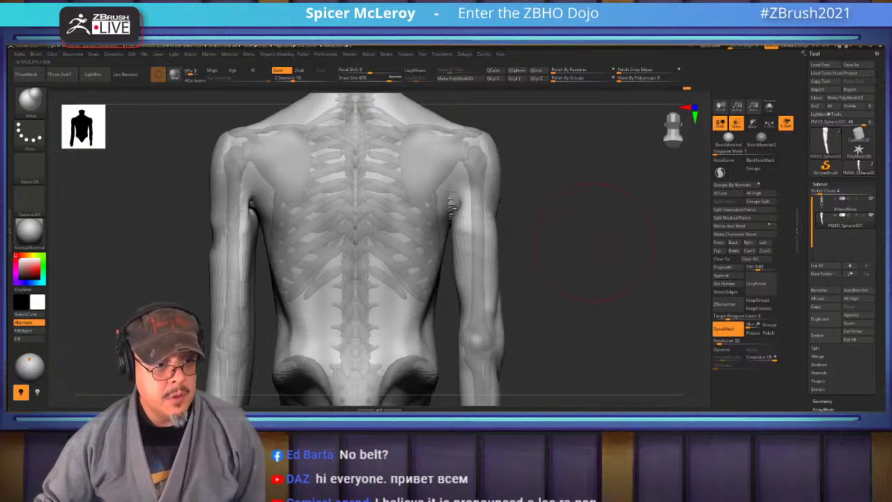
pyautogui.moveTo(595, 244); pyautogui.dragTo(411, 298)
pyautogui.press('space')
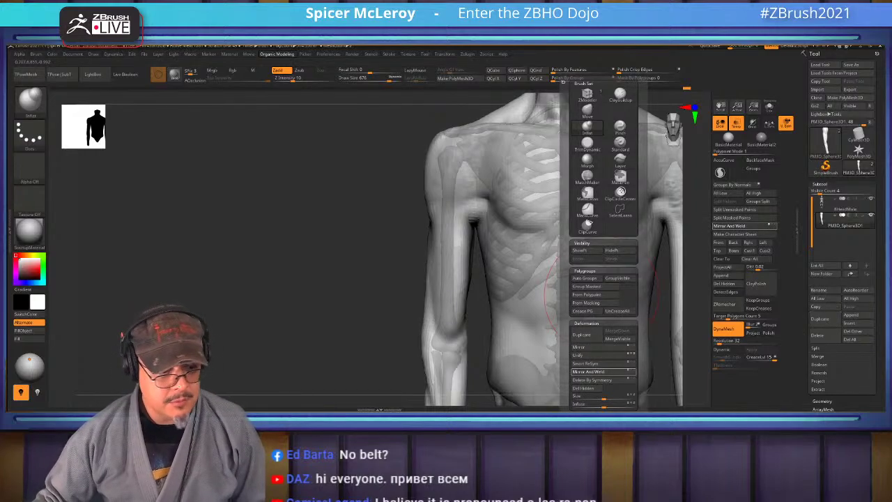
# Frame the torso in a straight front view and set the Move brush to size 358
pyautogui.press('f')
pyautogui.moveTo(526, 275); pyautogui.dragTo(541, 217)
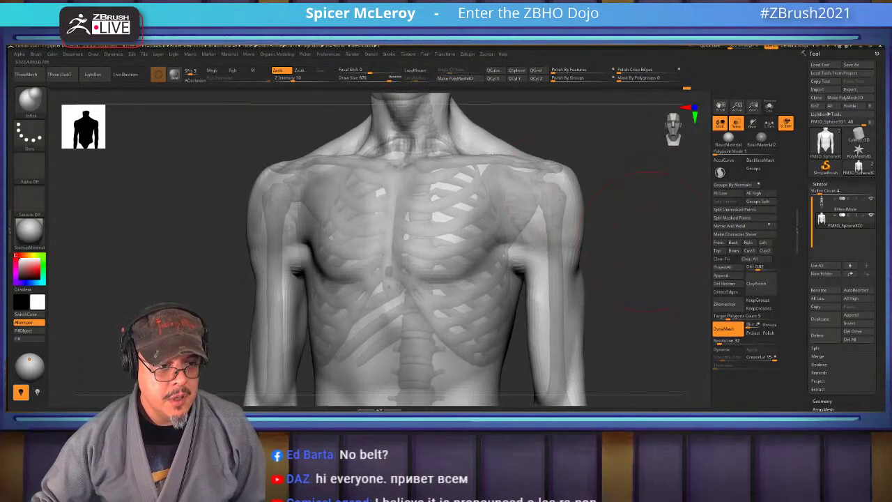
pyautogui.keyDown('shift'); pyautogui.moveTo(630, 269); pyautogui.dragTo(533, 182); pyautogui.keyUp('shift')
pyautogui.press('b')
pyautogui.press('m')
pyautogui.press('v')
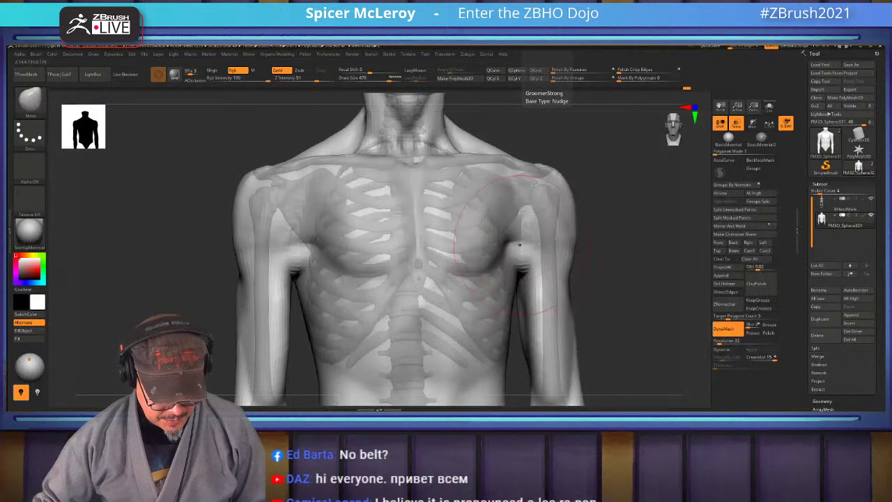
pyautogui.press('s')
# Push and smooth both armpit–pectoral junctions, then rotate the torso to review
pyautogui.moveTo(527, 266)
pyautogui.mouseDown()
pyautogui.moveTo(495, 266)
pyautogui.moveTo(521, 240)
pyautogui.moveTo(517, 247)
pyautogui.mouseUp()
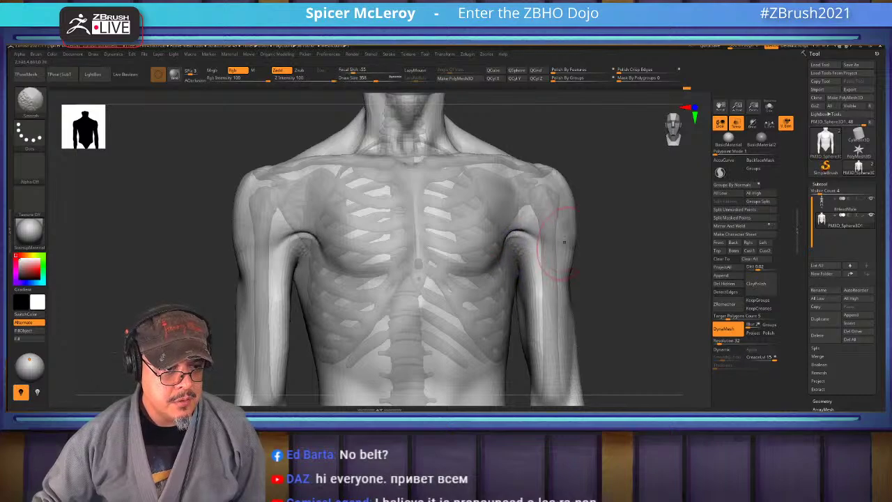
pyautogui.moveTo(627, 278)
pyautogui.mouseDown()
pyautogui.moveTo(599, 272)
pyautogui.moveTo(637, 256)
pyautogui.moveTo(518, 297)
pyautogui.moveTo(517, 261)
pyautogui.moveTo(520, 292)
pyautogui.mouseUp()
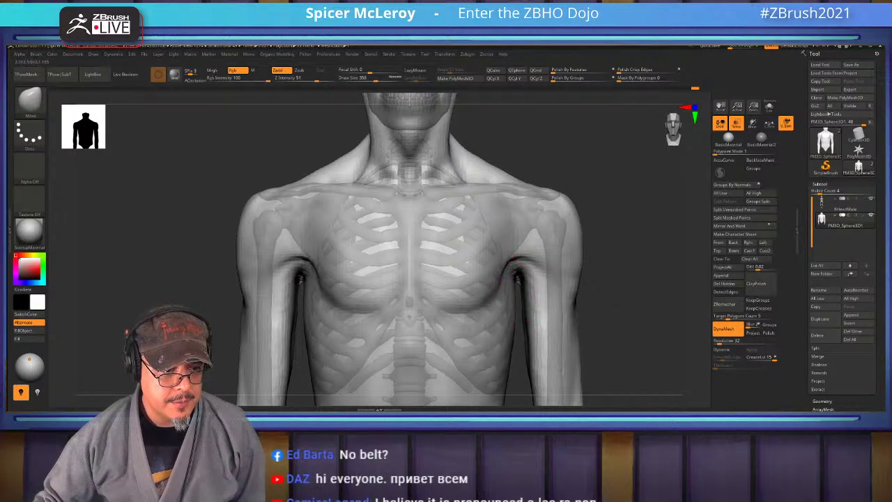
pyautogui.press('ctrl')
pyautogui.moveTo(629, 249)
pyautogui.mouseDown()
pyautogui.moveTo(507, 269)
pyautogui.moveTo(669, 216)
pyautogui.mouseUp()
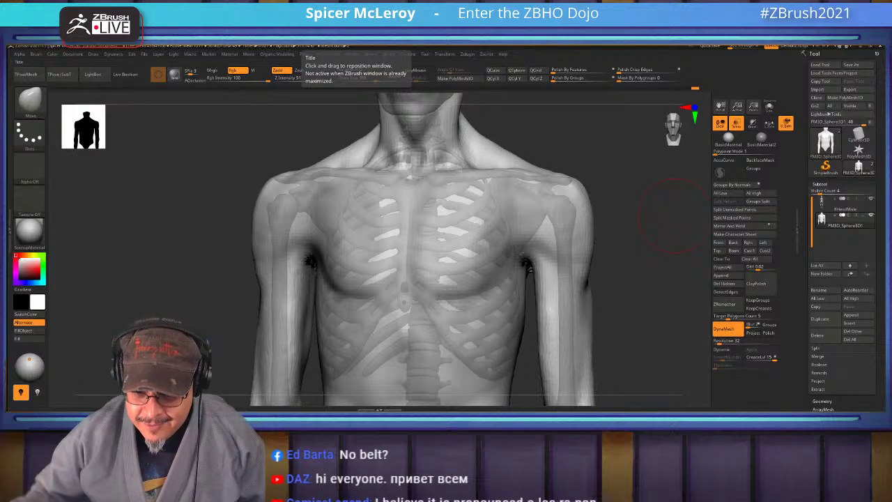
pyautogui.moveTo(303, 59); pyautogui.dragTo(212, 58)
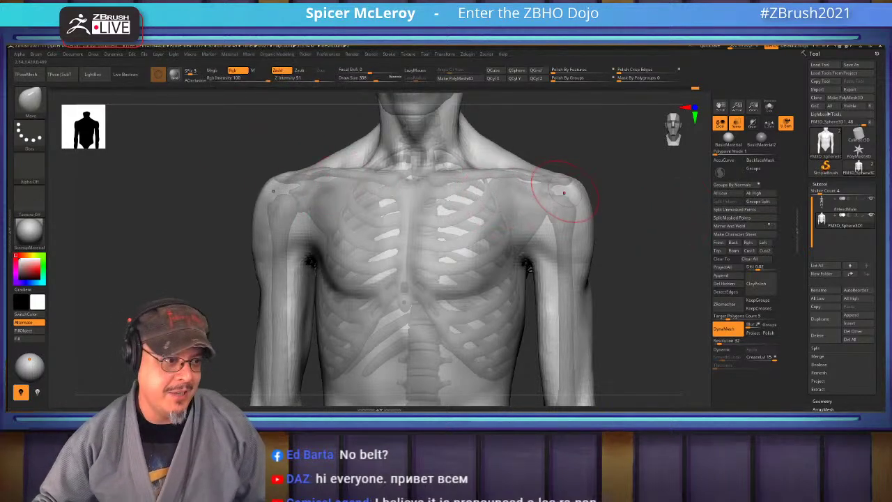
pyautogui.moveTo(641, 293); pyautogui.dragTo(669, 247)
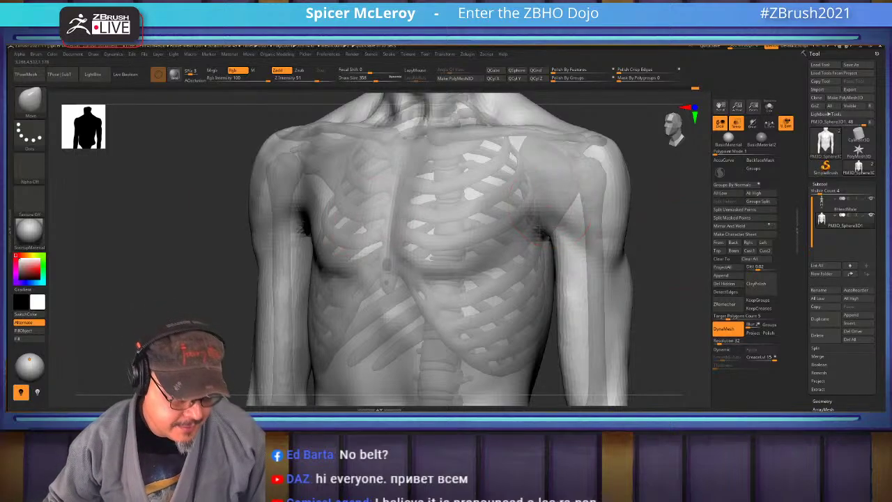
pyautogui.moveTo(585, 226); pyautogui.dragTo(534, 199)
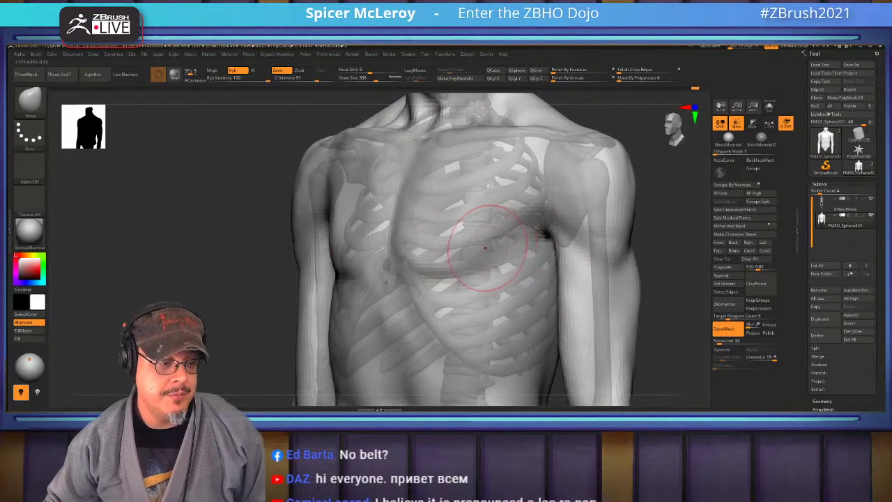
# Build up ClayBuildup strokes on the chest, lat and lower pectoral edge
pyautogui.press('b')
pyautogui.press('c')
pyautogui.press('b')
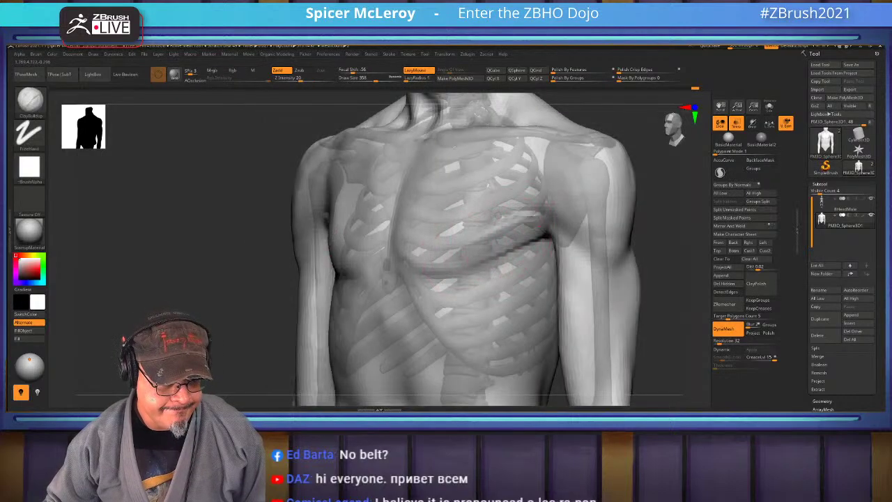
pyautogui.moveTo(544, 227)
pyautogui.mouseDown()
pyautogui.moveTo(580, 240)
pyautogui.moveTo(558, 244)
pyautogui.mouseUp()
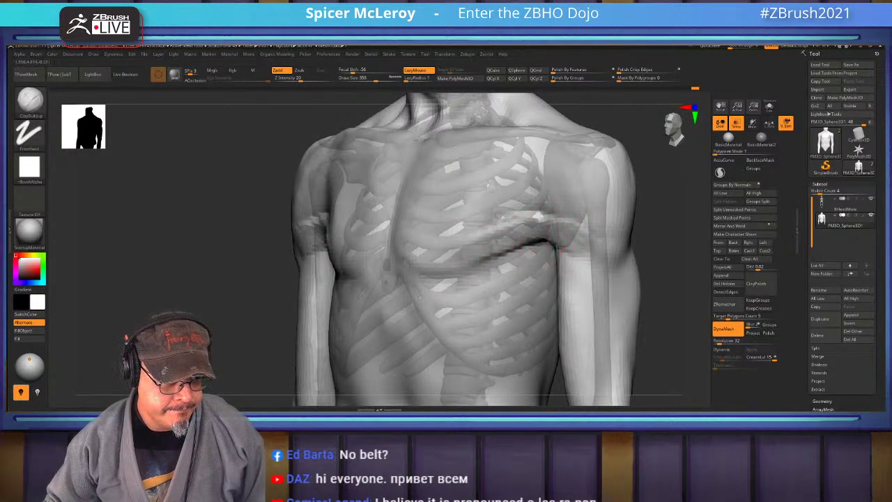
pyautogui.moveTo(502, 224)
pyautogui.mouseDown()
pyautogui.moveTo(491, 251)
pyautogui.moveTo(508, 257)
pyautogui.moveTo(501, 264)
pyautogui.moveTo(442, 273)
pyautogui.mouseUp()
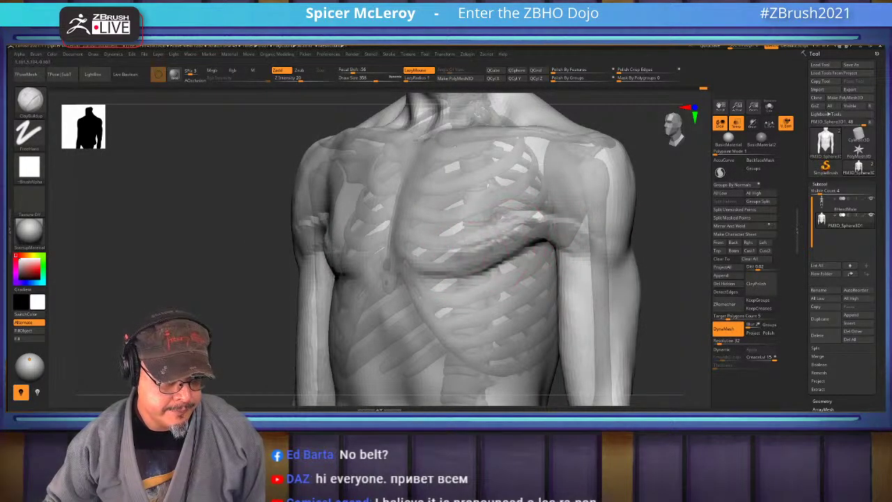
# Push the shoulder and deltoid mass into shape with the Move brush
pyautogui.moveTo(627, 202)
pyautogui.mouseDown()
pyautogui.moveTo(599, 230)
pyautogui.moveTo(638, 209)
pyautogui.moveTo(652, 181)
pyautogui.mouseUp()
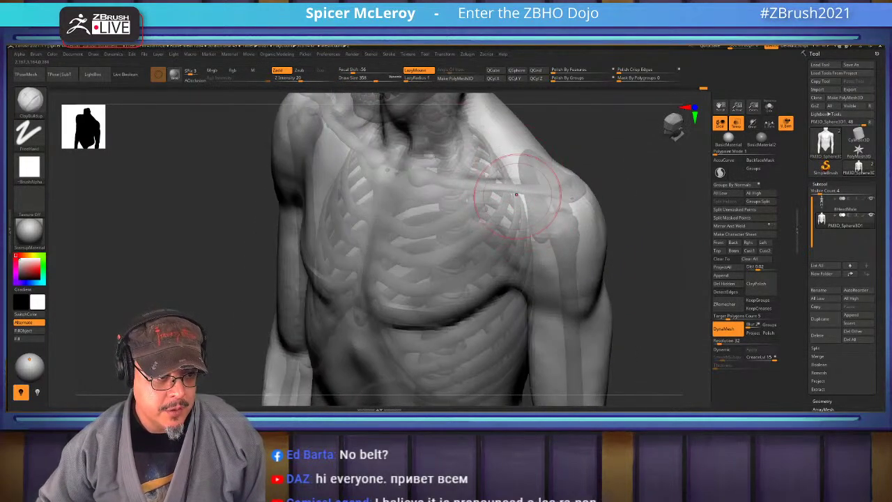
pyautogui.moveTo(516, 195)
pyautogui.mouseDown()
pyautogui.moveTo(523, 204)
pyautogui.moveTo(506, 192)
pyautogui.mouseUp()
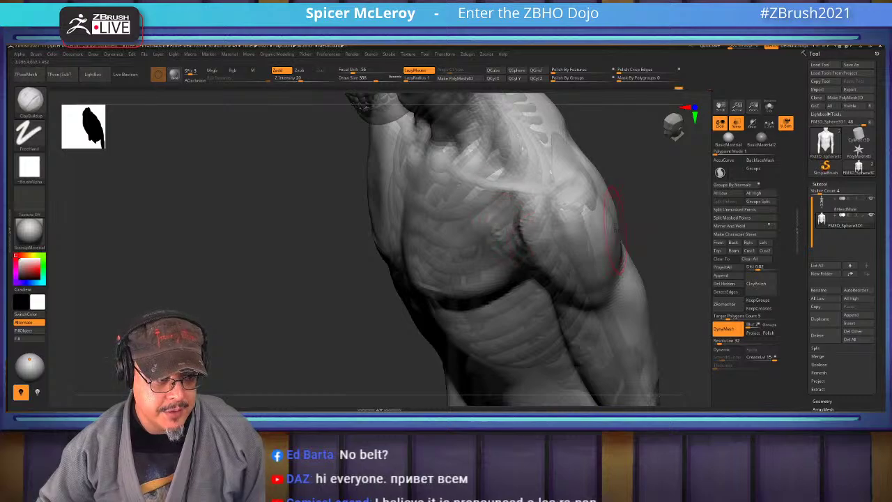
pyautogui.moveTo(611, 230); pyautogui.dragTo(544, 199)
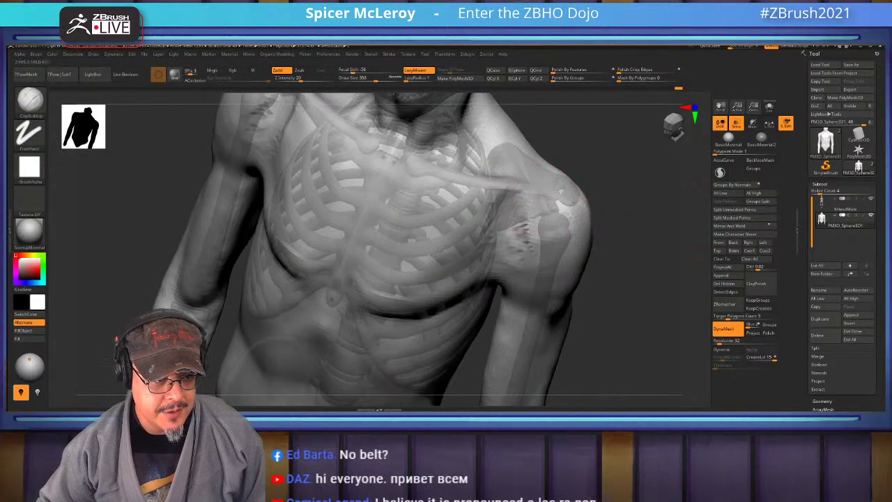
pyautogui.moveTo(634, 209); pyautogui.dragTo(613, 185)
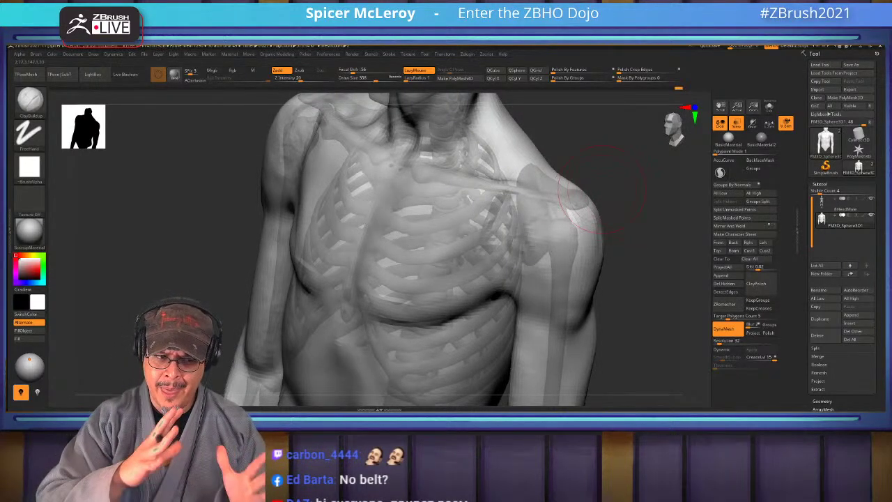
pyautogui.moveTo(600, 187)
pyautogui.mouseDown()
pyautogui.moveTo(571, 202)
pyautogui.moveTo(519, 180)
pyautogui.moveTo(527, 200)
pyautogui.moveTo(513, 228)
pyautogui.moveTo(537, 202)
pyautogui.mouseUp()
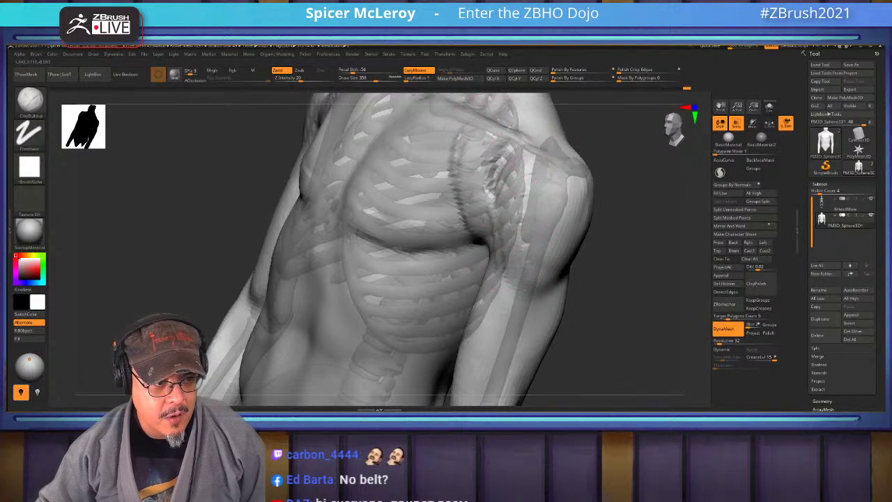
pyautogui.press('b')
pyautogui.press('m')
pyautogui.press('v')
pyautogui.moveTo(533, 169)
pyautogui.mouseDown()
pyautogui.moveTo(590, 244)
pyautogui.moveTo(613, 174)
pyautogui.moveTo(613, 202)
pyautogui.mouseUp()
pyautogui.press('b')
pyautogui.press('c')
pyautogui.press('b')
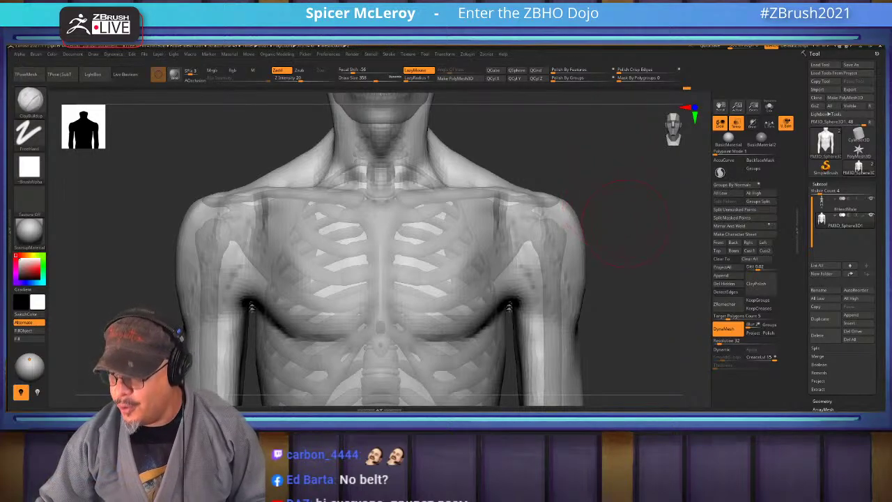
# Carve a diagonal ClayBuildup groove at the back of the shoulder and Shift-smooth its edges
pyautogui.moveTo(585, 195); pyautogui.dragTo(578, 200)
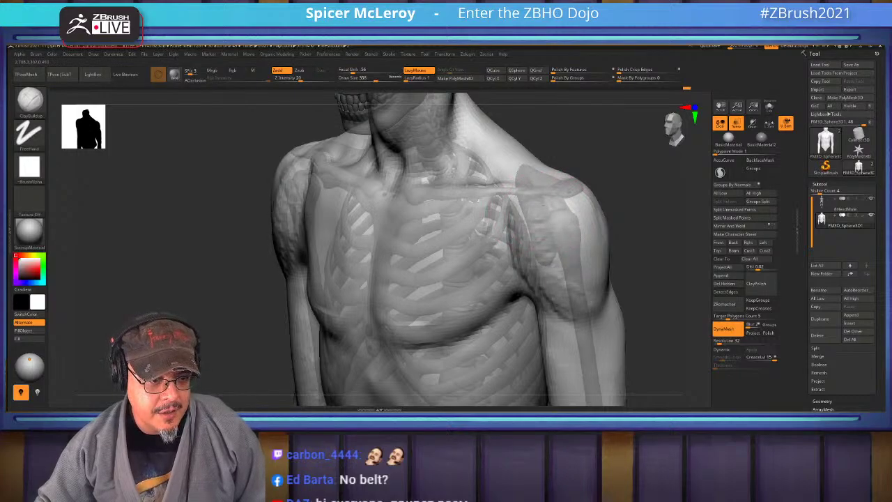
pyautogui.moveTo(579, 328); pyautogui.dragTo(644, 328)
pyautogui.moveTo(617, 235)
pyautogui.mouseDown()
pyautogui.moveTo(597, 288)
pyautogui.moveTo(550, 237)
pyautogui.moveTo(526, 192)
pyautogui.moveTo(536, 182)
pyautogui.moveTo(526, 221)
pyautogui.moveTo(540, 233)
pyautogui.moveTo(526, 257)
pyautogui.moveTo(516, 230)
pyautogui.moveTo(537, 209)
pyautogui.moveTo(502, 221)
pyautogui.mouseUp()
pyautogui.moveTo(552, 208)
pyautogui.mouseDown()
pyautogui.moveTo(540, 236)
pyautogui.moveTo(505, 268)
pyautogui.moveTo(507, 248)
pyautogui.moveTo(527, 248)
pyautogui.moveTo(538, 218)
pyautogui.moveTo(503, 266)
pyautogui.moveTo(537, 249)
pyautogui.moveTo(515, 209)
pyautogui.moveTo(578, 215)
pyautogui.moveTo(498, 281)
pyautogui.mouseUp()
pyautogui.press('shift')
pyautogui.moveTo(418, 278); pyautogui.dragTo(390, 279)
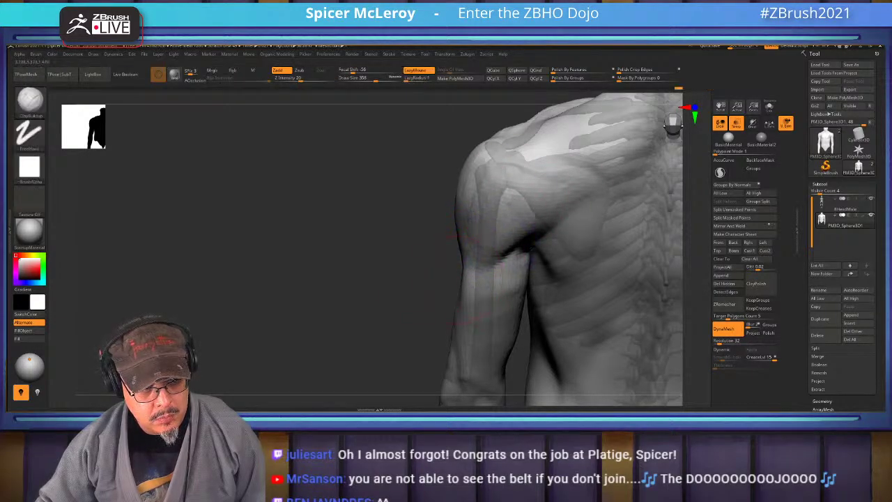
# Deepen the crease between the back of the arm and the armpit with ClayBuildup strokes
pyautogui.moveTo(463, 251)
pyautogui.mouseDown()
pyautogui.moveTo(578, 188)
pyautogui.moveTo(530, 156)
pyautogui.mouseUp()
pyautogui.moveTo(334, 251); pyautogui.dragTo(261, 254)
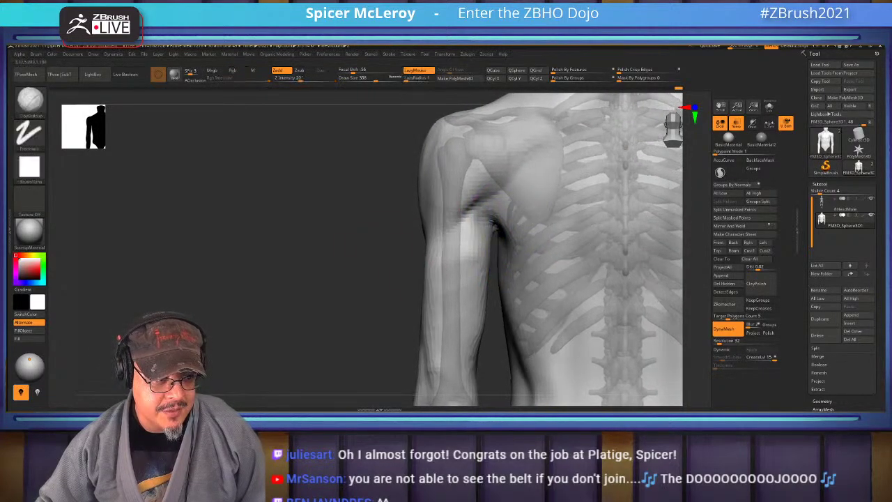
pyautogui.moveTo(468, 196); pyautogui.dragTo(528, 251)
pyautogui.moveTo(479, 360)
pyautogui.mouseDown()
pyautogui.moveTo(468, 229)
pyautogui.moveTo(478, 258)
pyautogui.moveTo(462, 259)
pyautogui.moveTo(476, 228)
pyautogui.moveTo(465, 310)
pyautogui.mouseUp()
pyautogui.moveTo(485, 264)
pyautogui.mouseDown()
pyautogui.moveTo(480, 286)
pyautogui.moveTo(478, 199)
pyautogui.moveTo(497, 169)
pyautogui.moveTo(516, 183)
pyautogui.mouseUp()
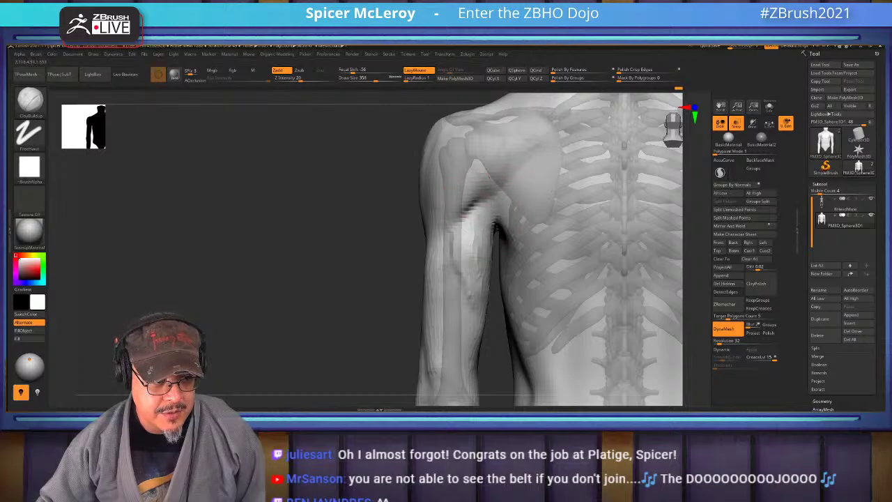
pyautogui.moveTo(480, 214)
pyautogui.mouseDown()
pyautogui.moveTo(487, 237)
pyautogui.moveTo(490, 163)
pyautogui.moveTo(497, 175)
pyautogui.moveTo(482, 167)
pyautogui.moveTo(494, 180)
pyautogui.moveTo(486, 180)
pyautogui.moveTo(477, 278)
pyautogui.mouseUp()
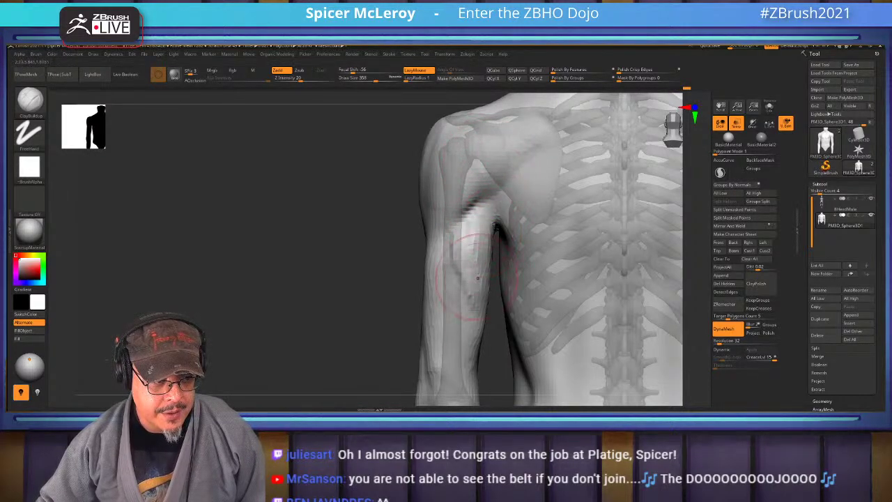
pyautogui.moveTo(479, 234)
pyautogui.mouseDown(button='right')
pyautogui.moveTo(453, 209)
pyautogui.moveTo(478, 218)
pyautogui.mouseUp(button='right')
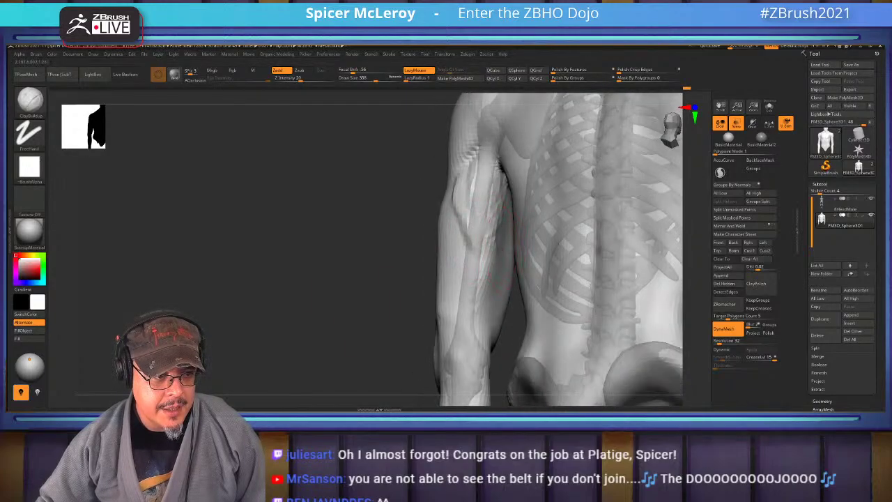
# Switch to DamStandard from a side view, then sharpen and smooth the shoulder forms
pyautogui.press('ctrl')
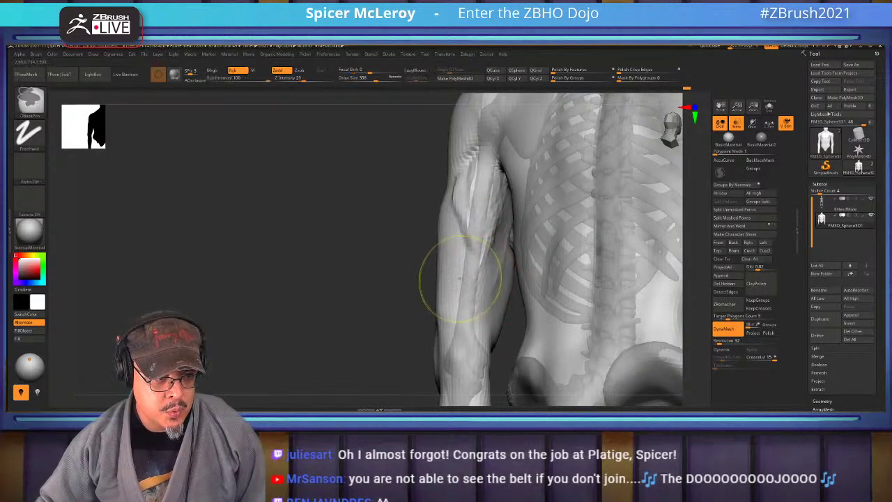
pyautogui.moveTo(459, 279); pyautogui.dragTo(504, 217, button='right')
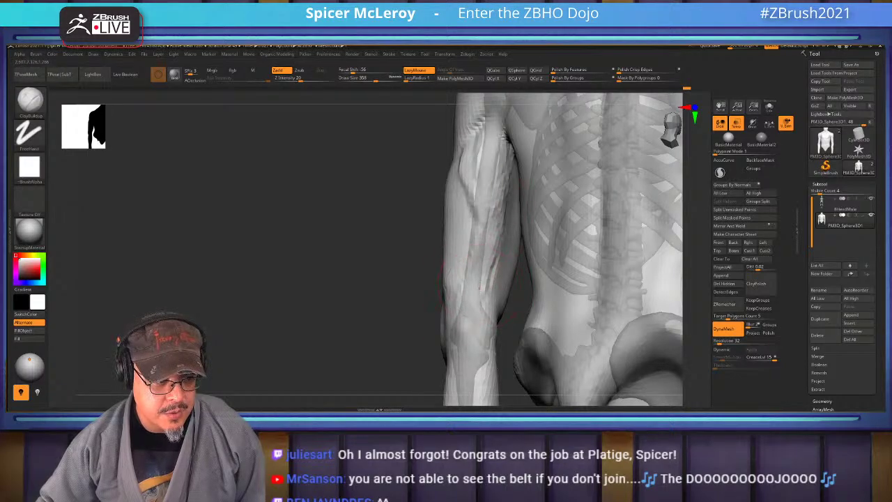
pyautogui.moveTo(460, 279); pyautogui.dragTo(487, 271, button='right')
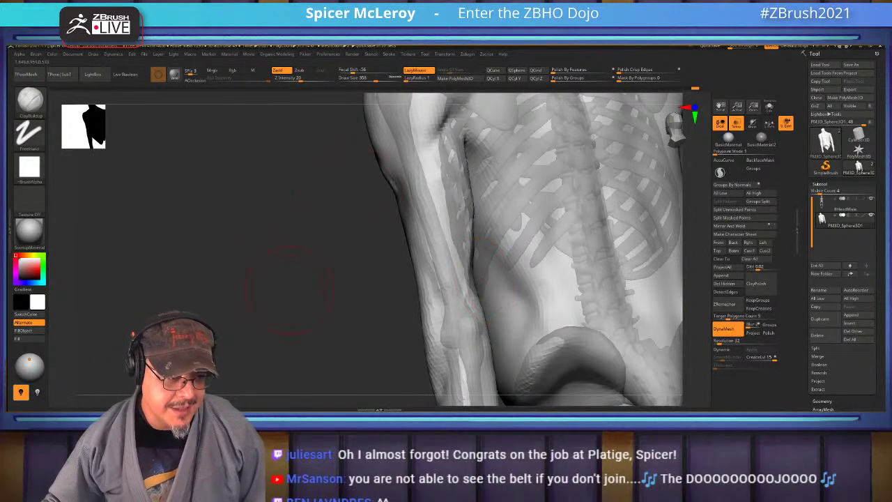
pyautogui.moveTo(290, 289)
pyautogui.mouseDown(button='right')
pyautogui.moveTo(380, 277)
pyautogui.moveTo(470, 225)
pyautogui.mouseUp(button='right')
pyautogui.press('b')
pyautogui.press('d')
pyautogui.press('s')
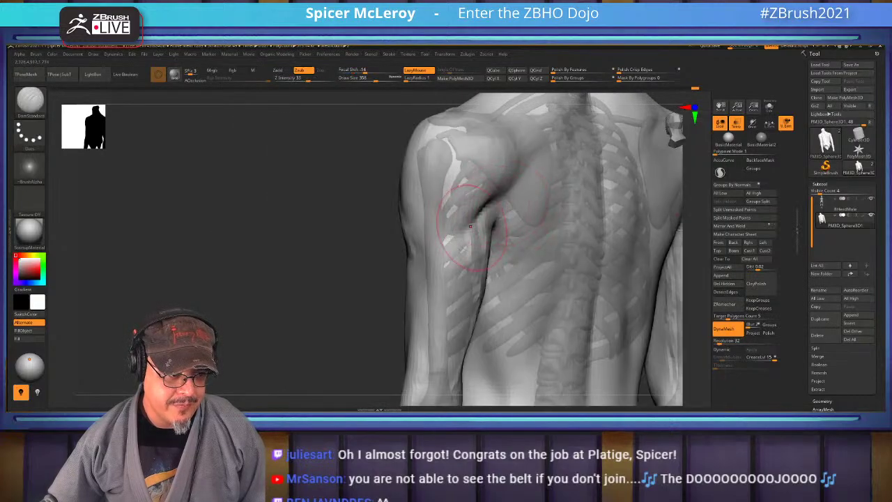
pyautogui.keyDown('shift'); pyautogui.moveTo(442, 235); pyautogui.dragTo(429, 279); pyautogui.keyUp('shift')
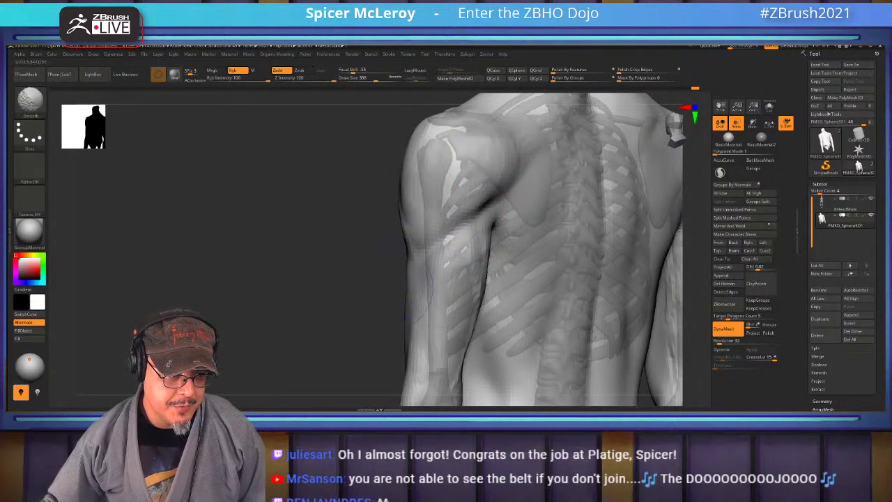
pyautogui.moveTo(428, 279); pyautogui.dragTo(344, 259, button='right')
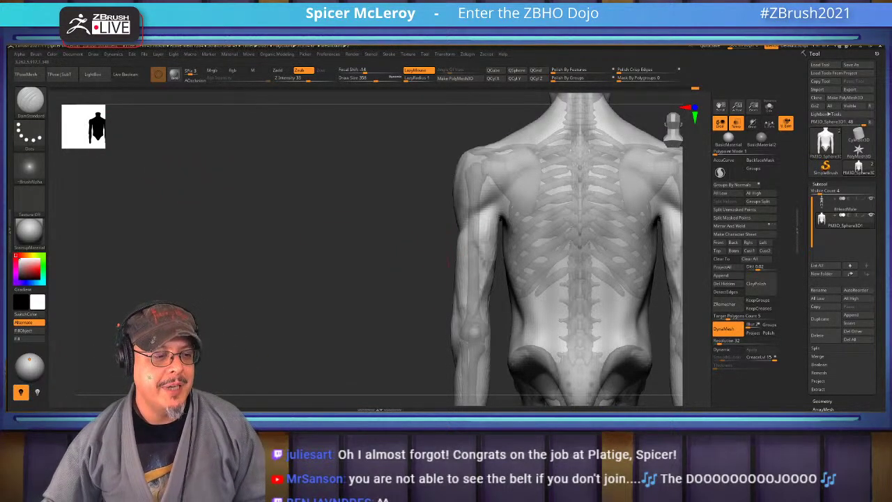
# Select ClayBuildup with FreeHand stroke and paint two strokes down the back of the left upper arm
pyautogui.moveTo(449, 259); pyautogui.dragTo(493, 234)
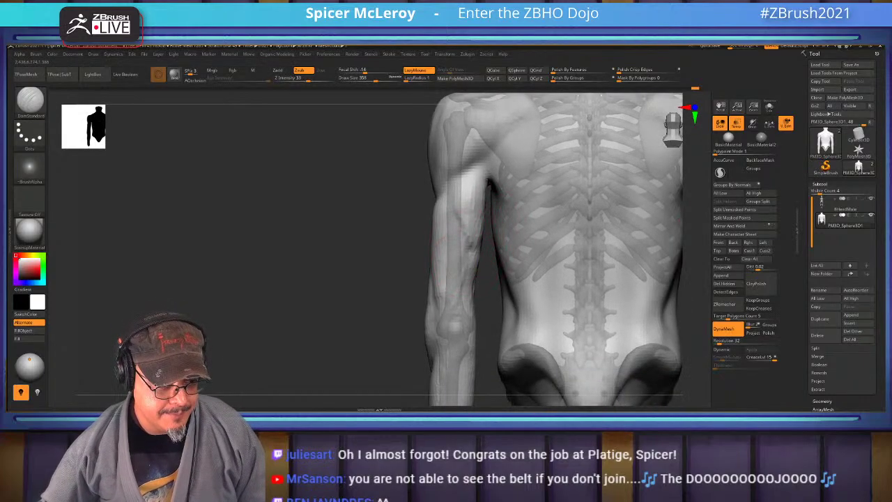
pyautogui.press('b')
pyautogui.press('s')
pyautogui.press('t')
pyautogui.press('b')
pyautogui.press('c')
pyautogui.press('b')
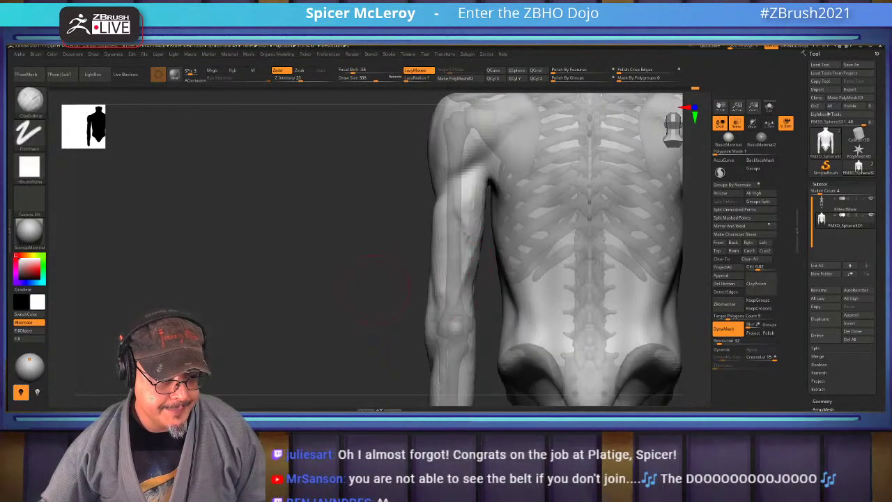
pyautogui.moveTo(439, 270); pyautogui.dragTo(462, 249, button='right')
pyautogui.moveTo(471, 248); pyautogui.dragTo(473, 314)
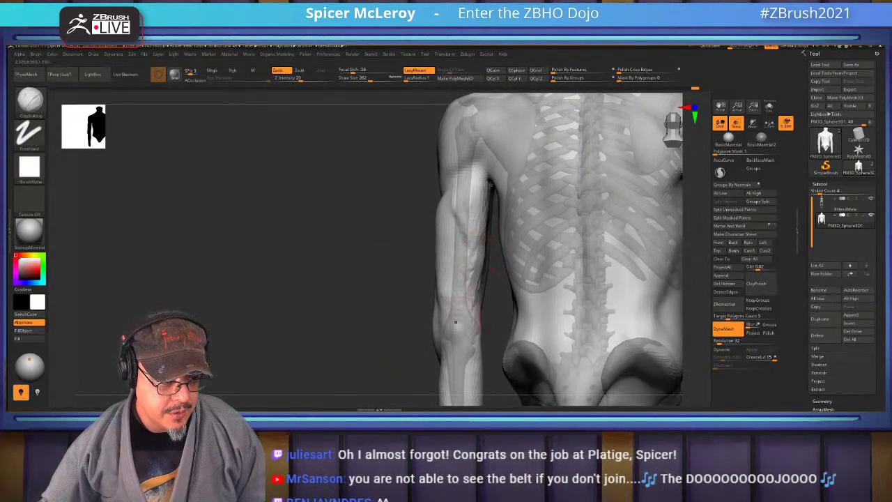
pyautogui.moveTo(465, 275)
pyautogui.mouseDown()
pyautogui.moveTo(475, 318)
pyautogui.moveTo(458, 332)
pyautogui.mouseUp()
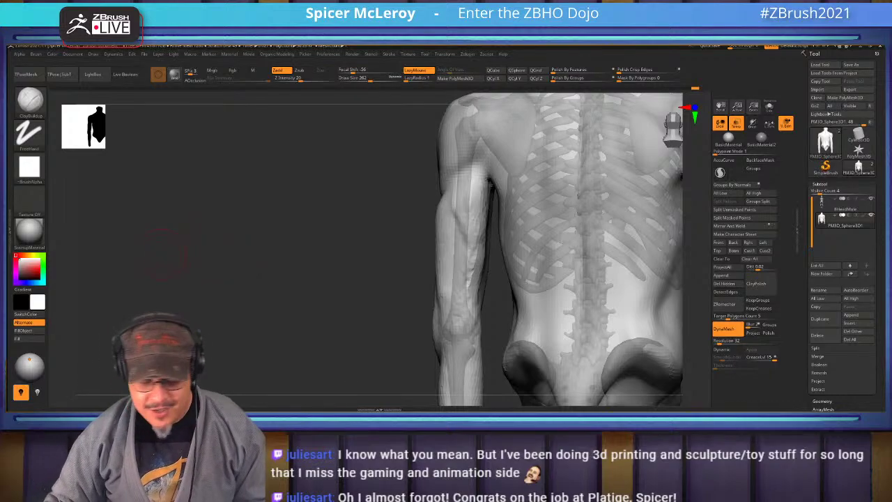
# Shift-smooth the back of the upper arm into a rounded mass, checking it from back and side
pyautogui.moveTo(254, 278); pyautogui.dragTo(453, 223)
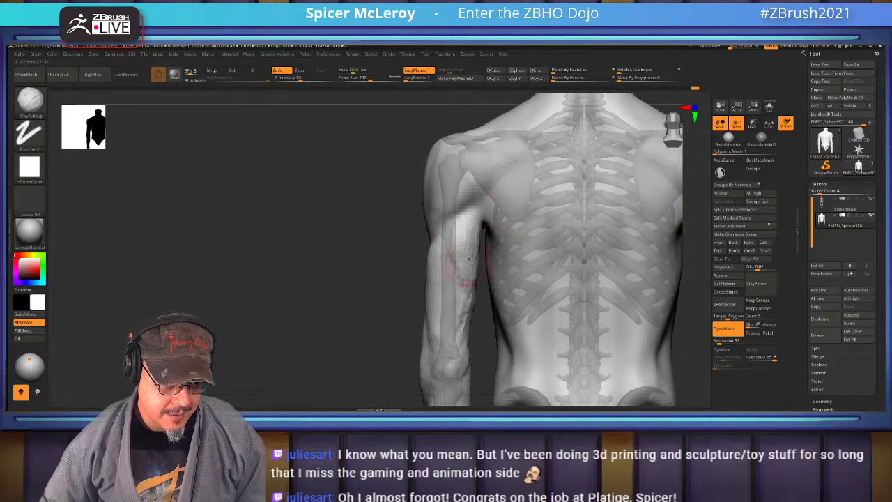
pyautogui.press('shift')
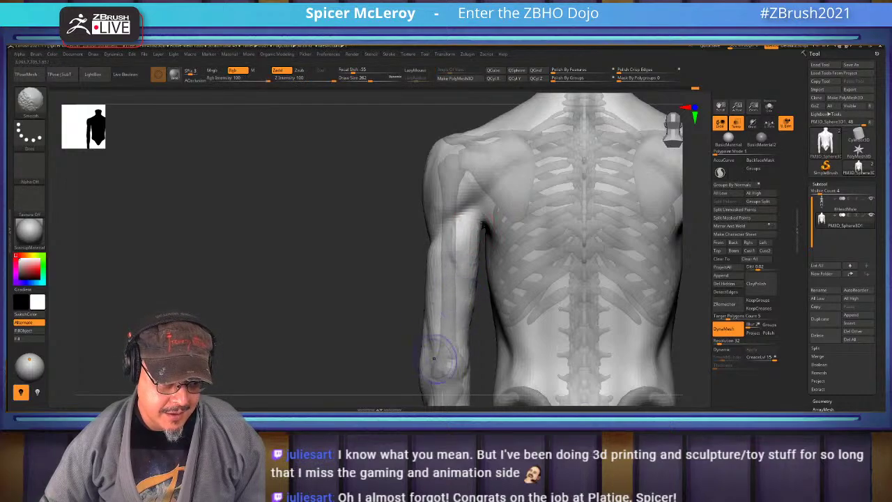
pyautogui.moveTo(418, 358)
pyautogui.mouseDown()
pyautogui.moveTo(481, 272)
pyautogui.moveTo(468, 209)
pyautogui.mouseUp()
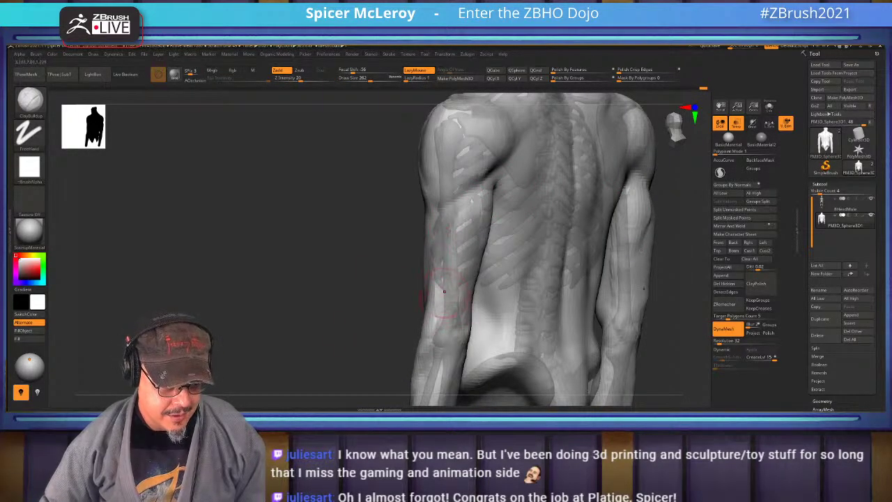
pyautogui.moveTo(418, 291)
pyautogui.keyDown('shift'); pyautogui.mouseDown()
pyautogui.moveTo(377, 293)
pyautogui.moveTo(471, 219)
pyautogui.mouseUp(); pyautogui.keyUp('shift')
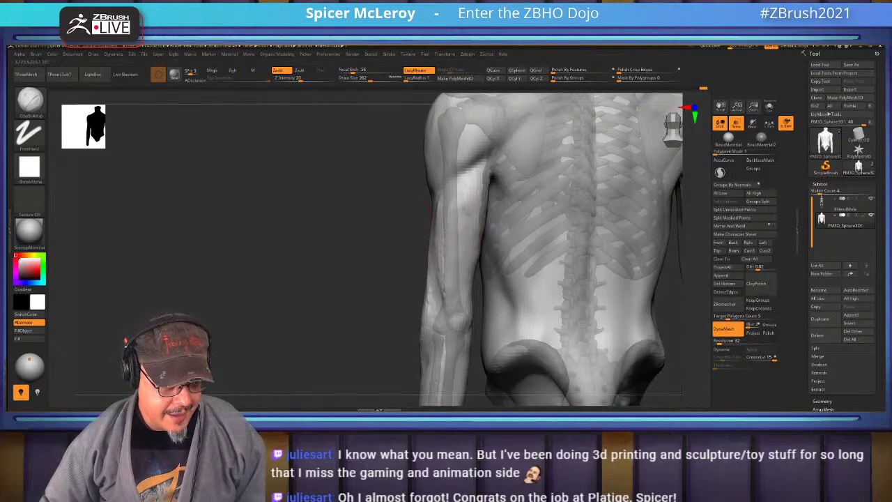
pyautogui.moveTo(448, 325)
pyautogui.mouseDown()
pyautogui.moveTo(515, 329)
pyautogui.moveTo(446, 223)
pyautogui.mouseUp()
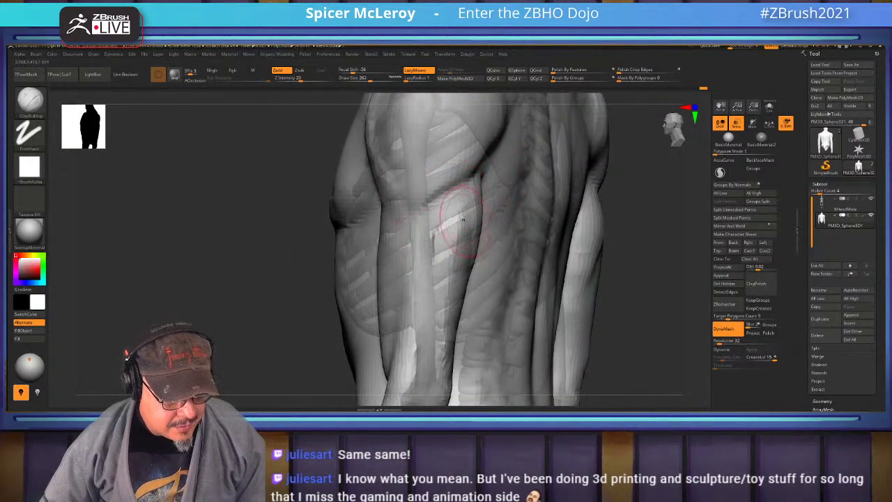
pyautogui.press('shift')
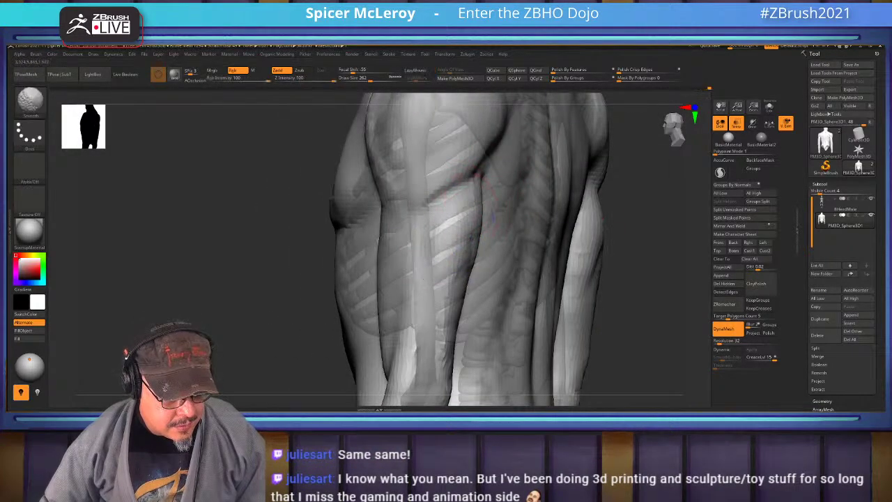
pyautogui.moveTo(306, 278)
pyautogui.mouseDown()
pyautogui.moveTo(390, 278)
pyautogui.moveTo(458, 258)
pyautogui.moveTo(472, 225)
pyautogui.moveTo(481, 307)
pyautogui.mouseUp()
pyautogui.moveTo(390, 279)
pyautogui.mouseDown()
pyautogui.moveTo(613, 279)
pyautogui.moveTo(571, 272)
pyautogui.moveTo(529, 230)
pyautogui.mouseUp()
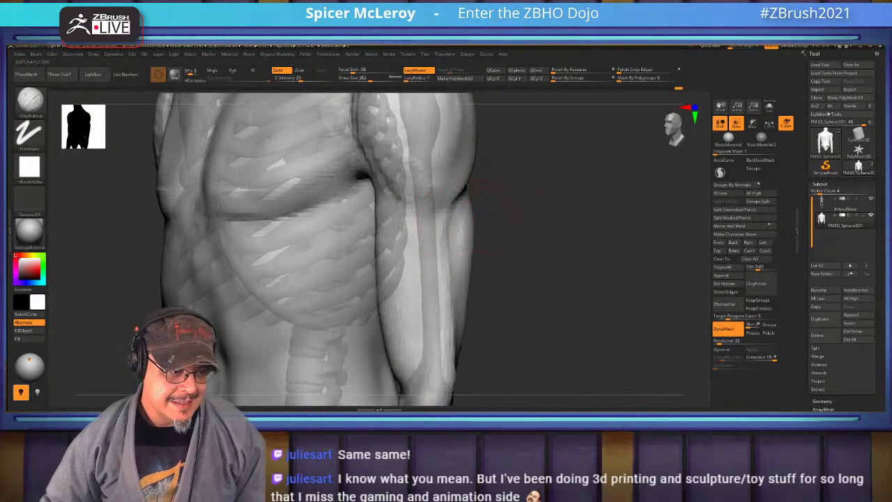
pyautogui.moveTo(436, 225)
pyautogui.keyDown('shift'); pyautogui.mouseDown()
pyautogui.moveTo(453, 258)
pyautogui.moveTo(452, 300)
pyautogui.mouseUp(); pyautogui.keyUp('shift')
pyautogui.moveTo(514, 273); pyautogui.dragTo(579, 269)
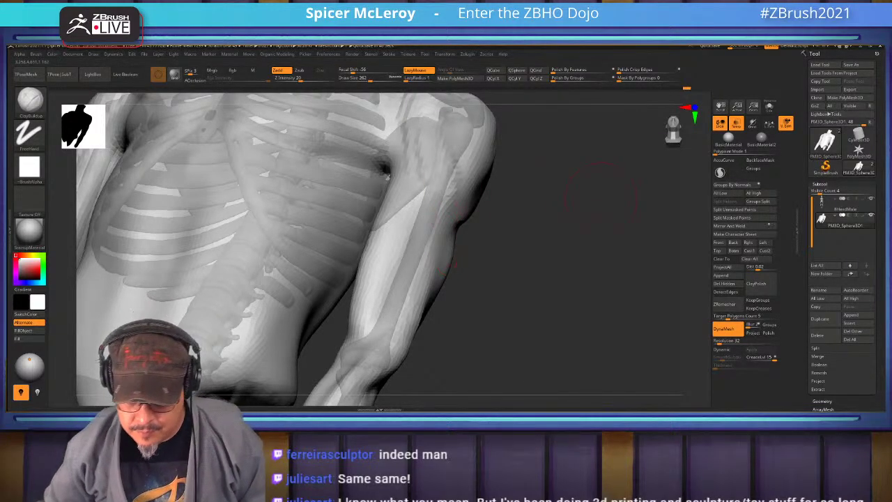
# Review the torso sculpt from the front, side, above and back views
pyautogui.moveTo(533, 178)
pyautogui.mouseDown()
pyautogui.moveTo(491, 184)
pyautogui.moveTo(501, 188)
pyautogui.moveTo(515, 184)
pyautogui.moveTo(397, 191)
pyautogui.moveTo(436, 289)
pyautogui.mouseUp()
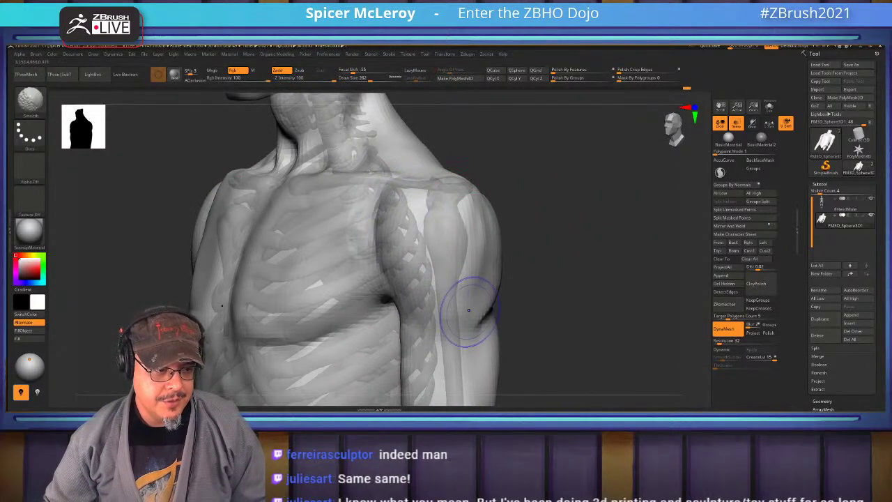
pyautogui.press('b')
pyautogui.press('c')
pyautogui.press('b')
pyautogui.moveTo(613, 279)
pyautogui.mouseDown()
pyautogui.moveTo(529, 278)
pyautogui.moveTo(471, 205)
pyautogui.mouseUp()
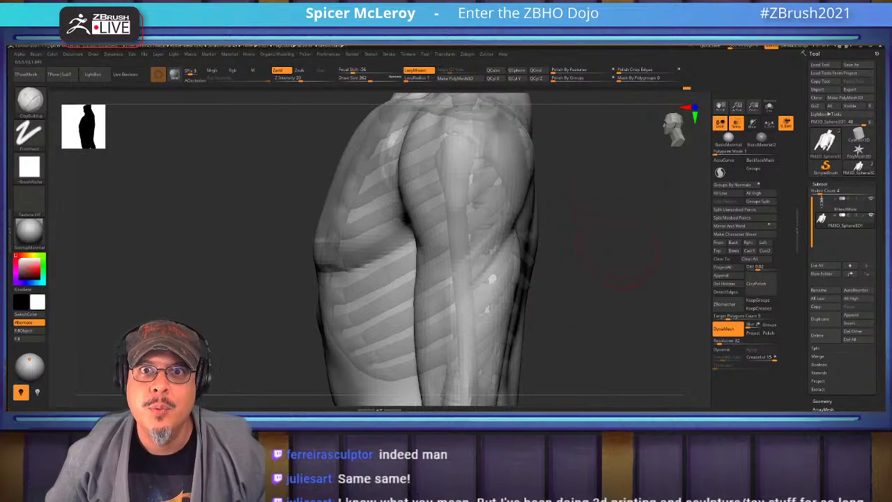
pyautogui.moveTo(613, 292)
pyautogui.mouseDown()
pyautogui.moveTo(627, 192)
pyautogui.moveTo(529, 167)
pyautogui.mouseUp()
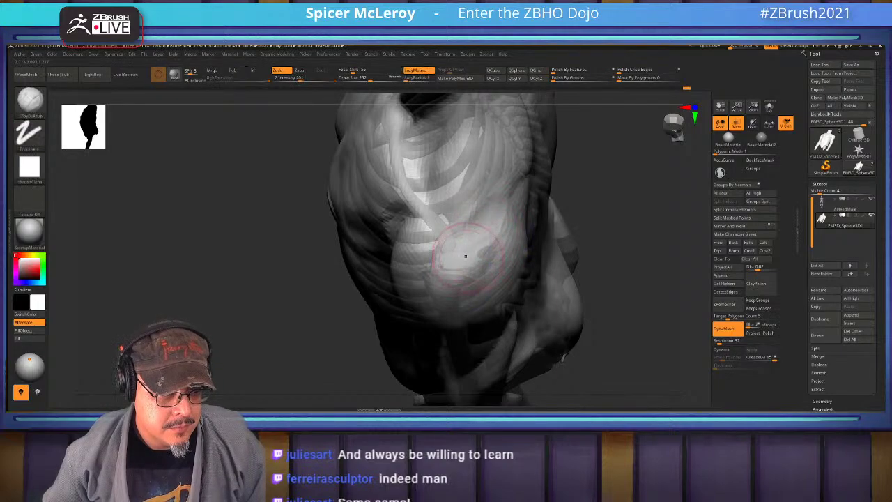
pyautogui.moveTo(488, 275); pyautogui.dragTo(521, 193)
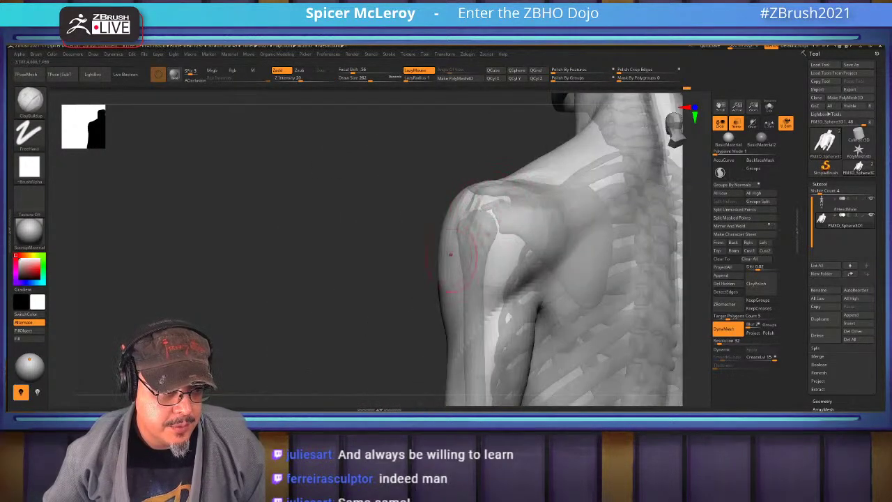
pyautogui.moveTo(457, 269); pyautogui.dragTo(487, 265)
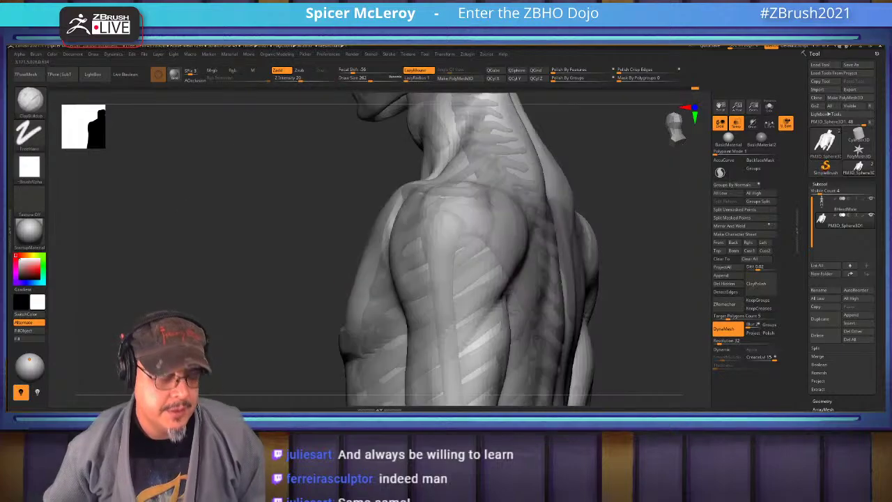
# Frame the figure front-on, zoom to the chest, and pick DamStandard for the pectoral–deltoid crease
pyautogui.keyDown('shift'); pyautogui.moveTo(209, 209); pyautogui.dragTo(265, 209); pyautogui.keyUp('shift')
pyautogui.press('f')
pyautogui.keyDown('alt'); pyautogui.moveTo(592, 244); pyautogui.dragTo(592, 188); pyautogui.keyUp('alt')
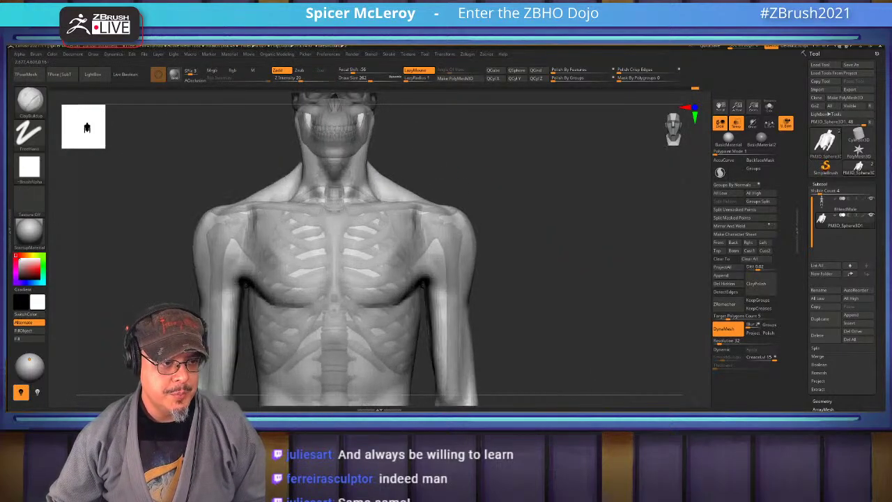
pyautogui.moveTo(592, 279)
pyautogui.mouseDown()
pyautogui.moveTo(592, 258)
pyautogui.moveTo(522, 241)
pyautogui.moveTo(587, 250)
pyautogui.moveTo(505, 174)
pyautogui.mouseUp()
pyautogui.press('b')
pyautogui.press('d')
pyautogui.press('s')
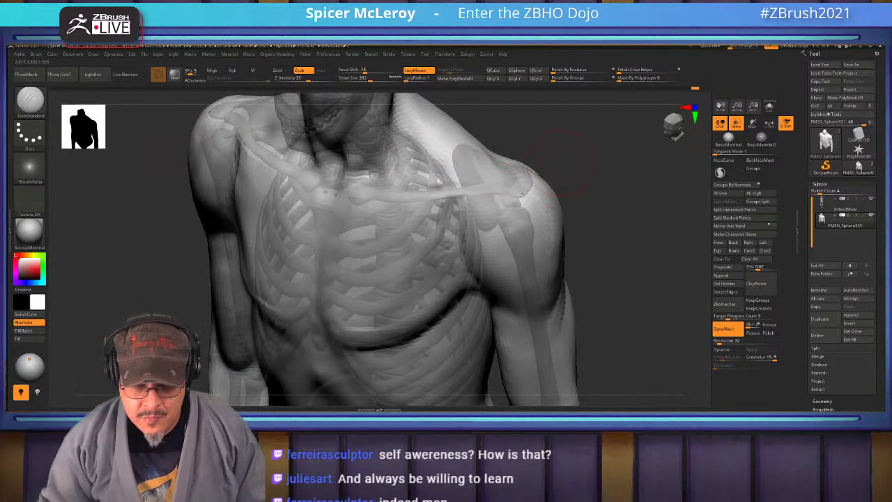
# Switch back to ClayBuildup and build up the chest muscles over the ribcage
pyautogui.moveTo(572, 209)
pyautogui.mouseDown()
pyautogui.moveTo(550, 174)
pyautogui.moveTo(487, 174)
pyautogui.moveTo(404, 198)
pyautogui.mouseUp()
pyautogui.press('b')
pyautogui.press('c')
pyautogui.press('b')
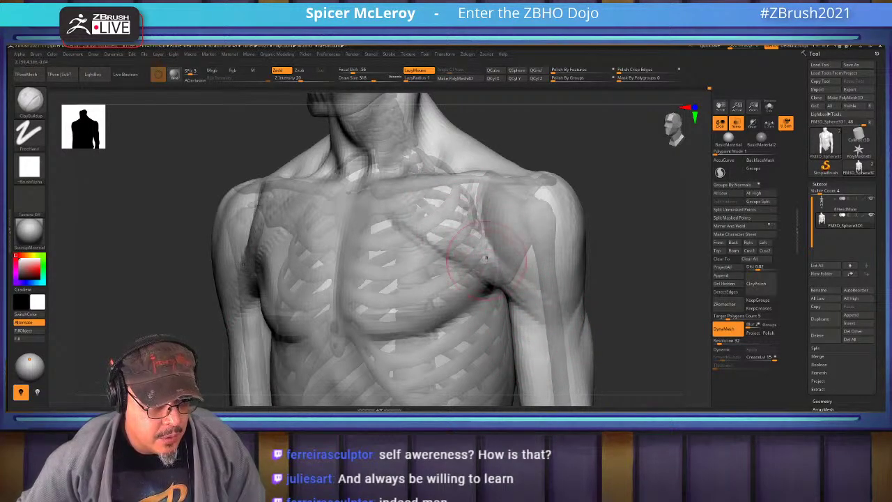
pyautogui.moveTo(631, 234); pyautogui.dragTo(592, 224)
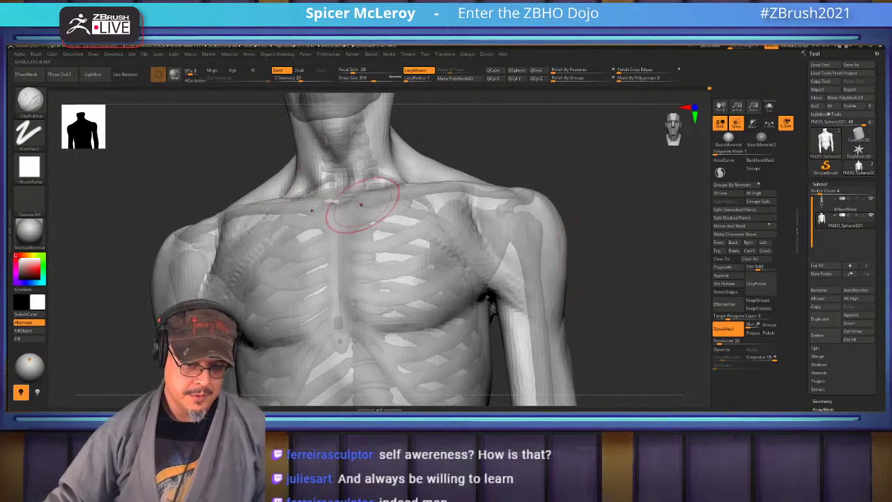
pyautogui.moveTo(361, 204); pyautogui.dragTo(364, 172, button='right')
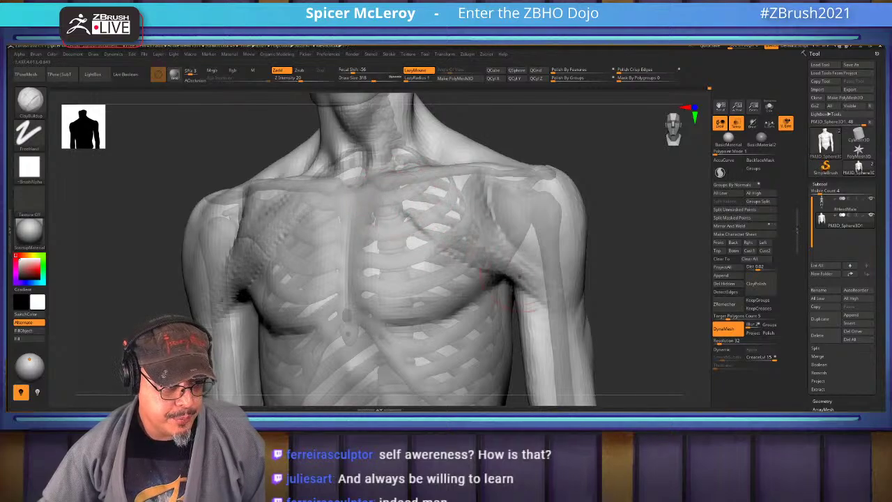
# Shift-smooth the chest from the upper sternum downward, then frame the full torso
pyautogui.press('shift')
pyautogui.moveTo(565, 234); pyautogui.dragTo(497, 160, button='right')
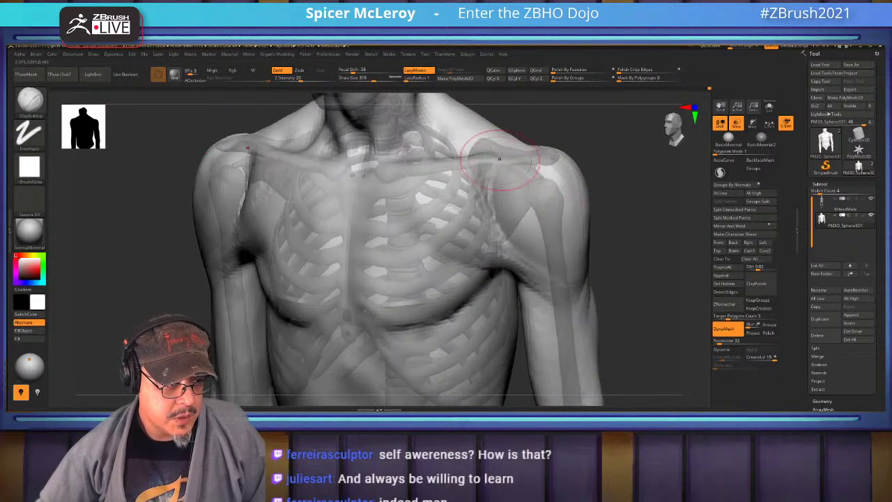
pyautogui.press('shift')
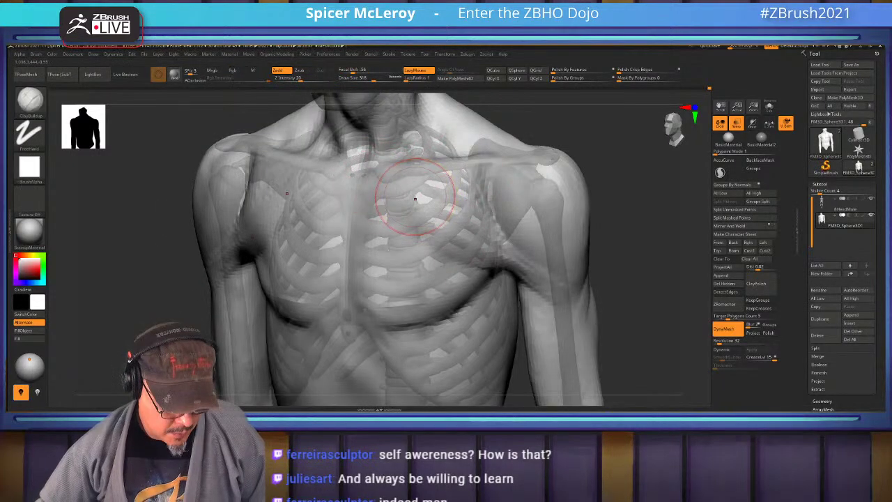
pyautogui.keyDown('shift'); pyautogui.moveTo(390, 185); pyautogui.dragTo(488, 268); pyautogui.keyUp('shift')
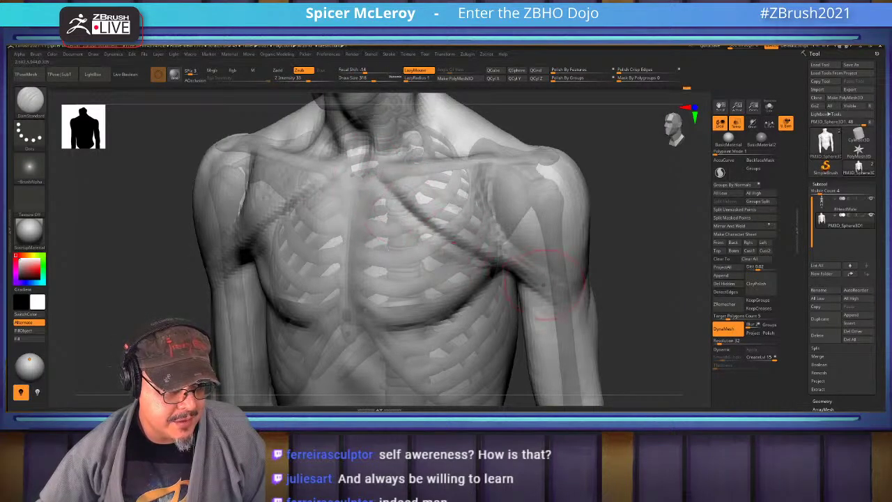
pyautogui.moveTo(642, 209); pyautogui.dragTo(623, 213)
pyautogui.moveTo(578, 175); pyautogui.dragTo(508, 193)
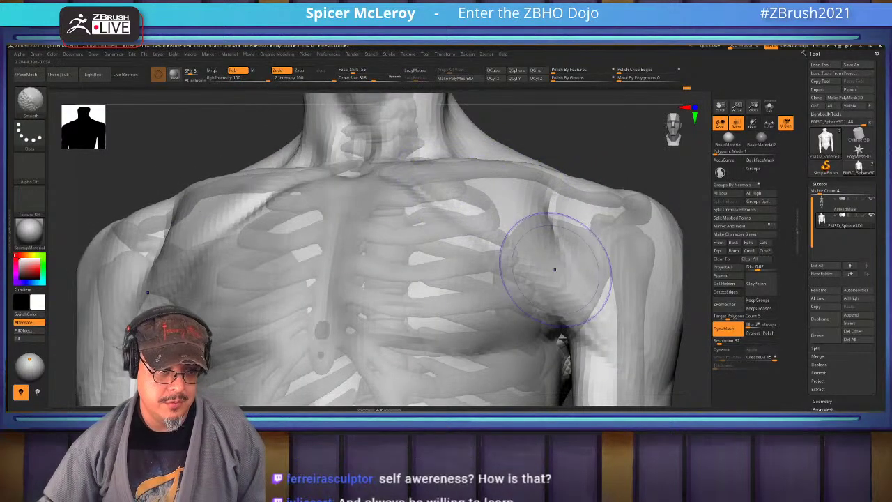
pyautogui.press('f')
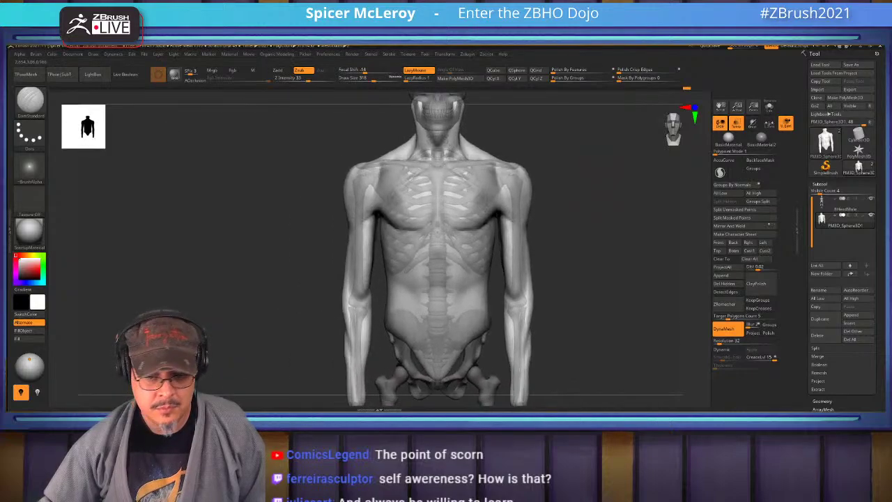
# Select ClayBuildup and build up form on the upper chest
pyautogui.scroll(5, 439, 244)
pyautogui.scroll(-2, 418, 209)
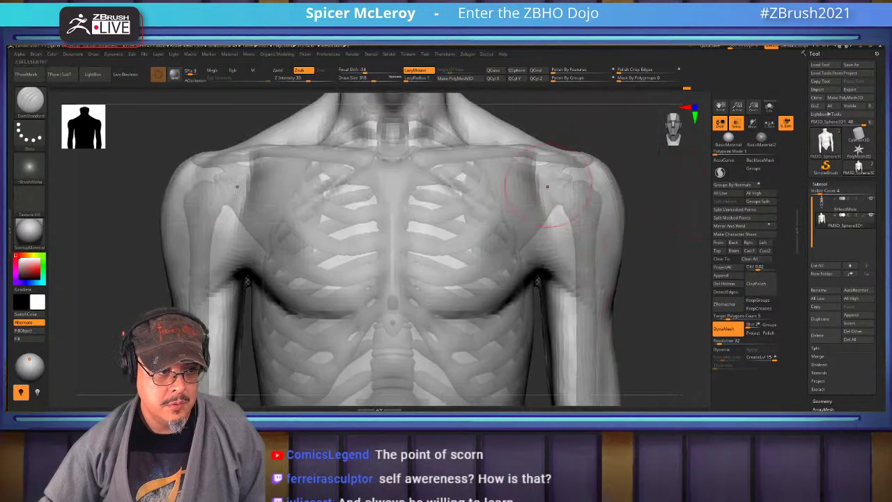
pyautogui.press('b')
pyautogui.press('c')
pyautogui.press('b')
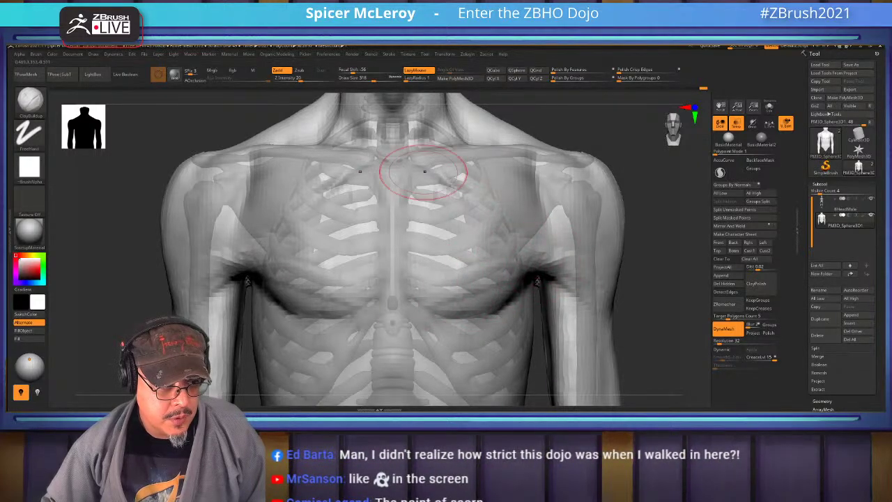
# Carve a thin DamStandard groove down the centre of the sternum
pyautogui.press('b')
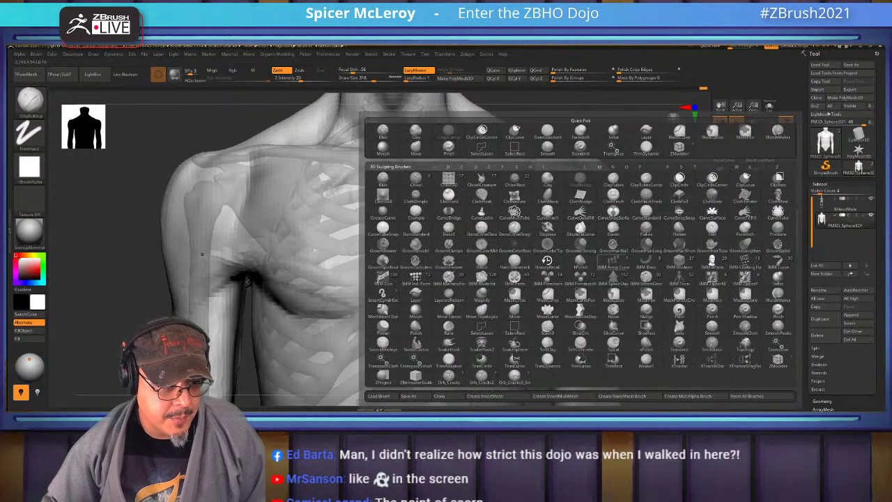
pyautogui.press('d')
pyautogui.press('s')
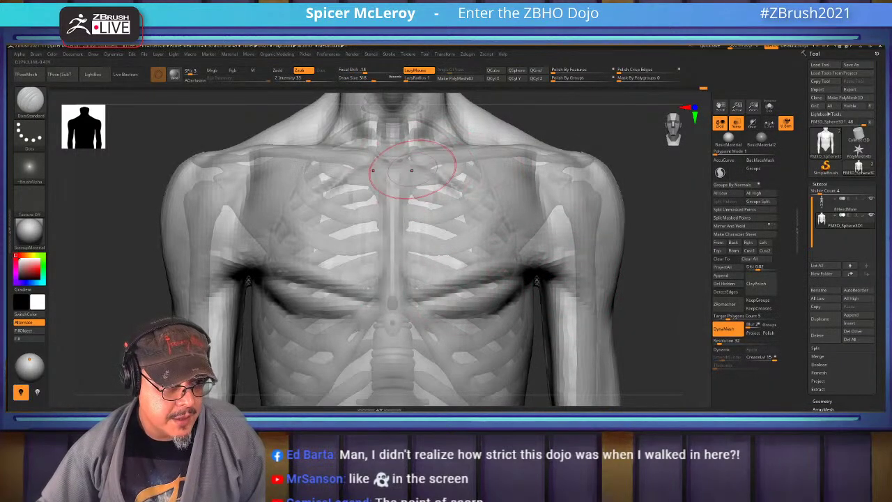
pyautogui.moveTo(390, 175); pyautogui.dragTo(392, 233)
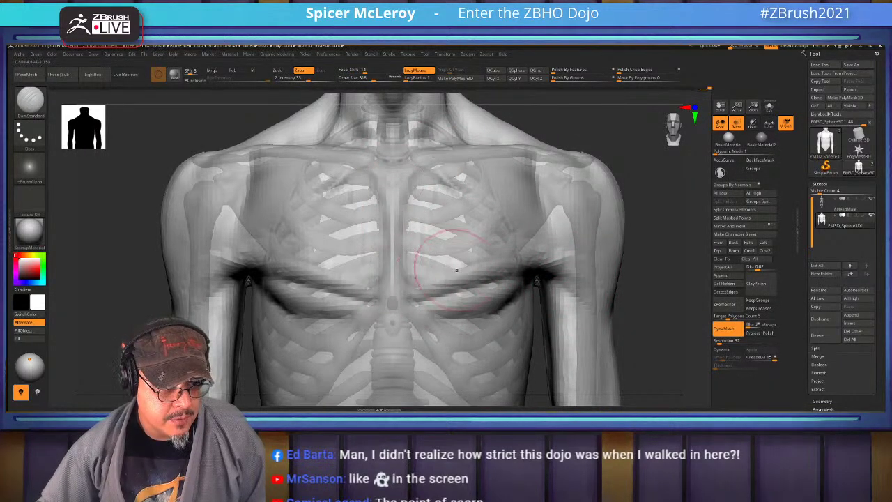
pyautogui.moveTo(437, 258); pyautogui.dragTo(593, 277, button='right')
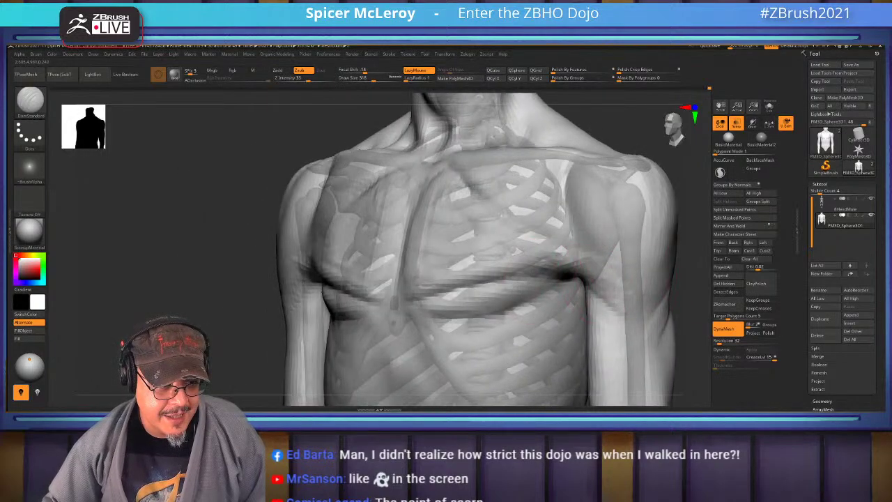
# Smooth the pectoral crease and rebuild the mid chest around it with ClayBuildup
pyautogui.press('shift')
pyautogui.moveTo(447, 305)
pyautogui.keyDown('shift'); pyautogui.mouseDown()
pyautogui.moveTo(432, 289)
pyautogui.moveTo(541, 288)
pyautogui.moveTo(469, 279)
pyautogui.moveTo(535, 238)
pyautogui.mouseUp(); pyautogui.keyUp('shift')
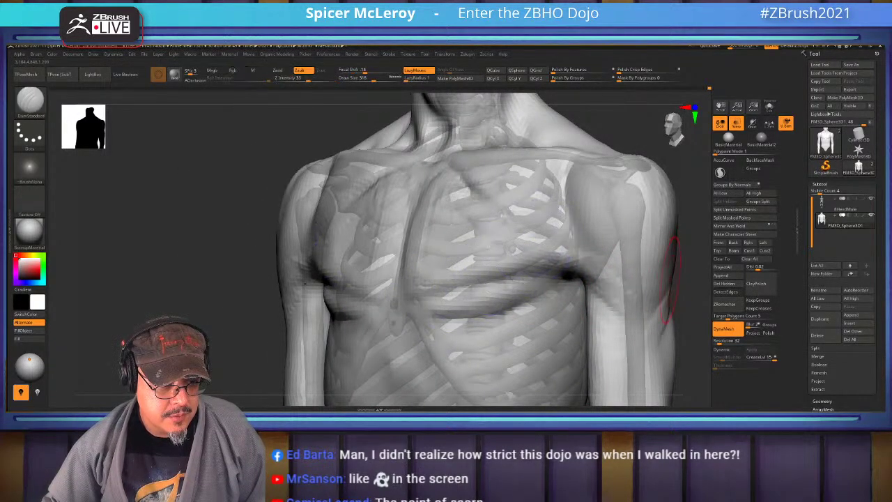
pyautogui.press('b')
pyautogui.press('c')
pyautogui.press('b')
pyautogui.moveTo(548, 286)
pyautogui.mouseDown()
pyautogui.moveTo(446, 327)
pyautogui.moveTo(488, 258)
pyautogui.moveTo(488, 289)
pyautogui.moveTo(524, 280)
pyautogui.moveTo(460, 303)
pyautogui.moveTo(502, 258)
pyautogui.moveTo(473, 295)
pyautogui.moveTo(429, 300)
pyautogui.moveTo(430, 318)
pyautogui.moveTo(453, 335)
pyautogui.moveTo(390, 293)
pyautogui.moveTo(414, 279)
pyautogui.moveTo(488, 276)
pyautogui.moveTo(470, 300)
pyautogui.moveTo(538, 277)
pyautogui.moveTo(537, 264)
pyautogui.moveTo(561, 265)
pyautogui.mouseUp()
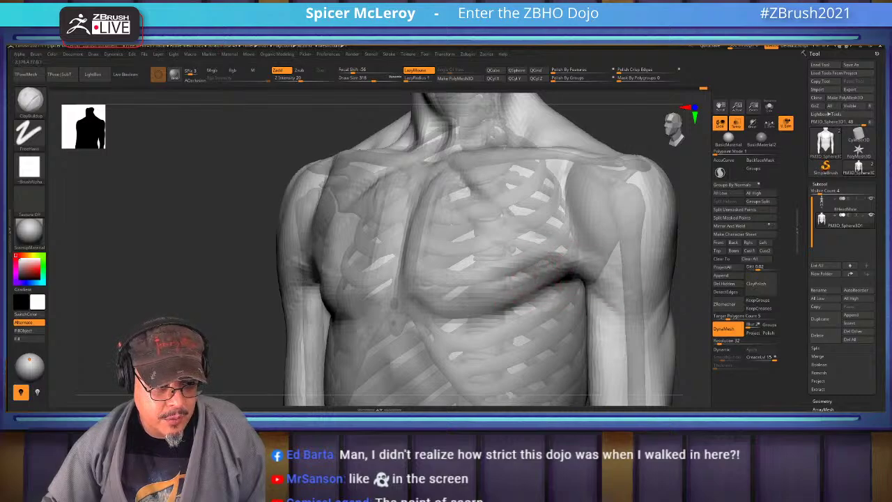
# Turn on AccuCurve for steadier smoothing, then frame and rotate the whole figure
pyautogui.press('shift')
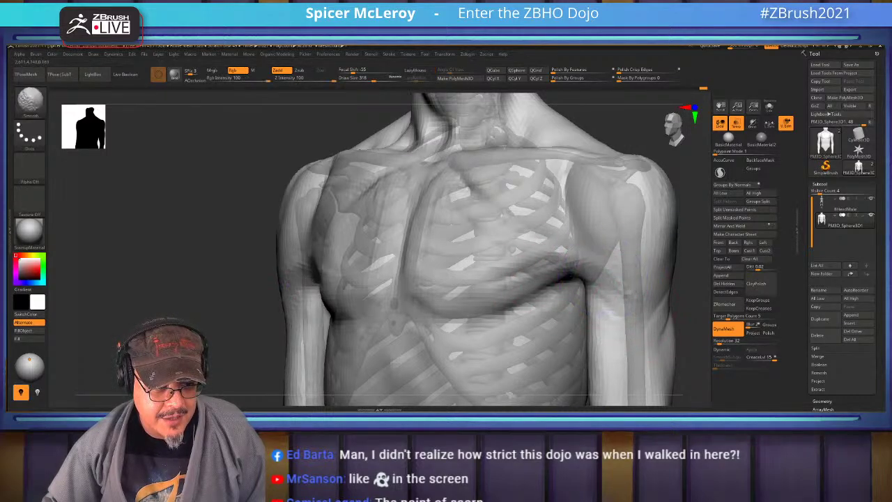
pyautogui.click(722, 159)
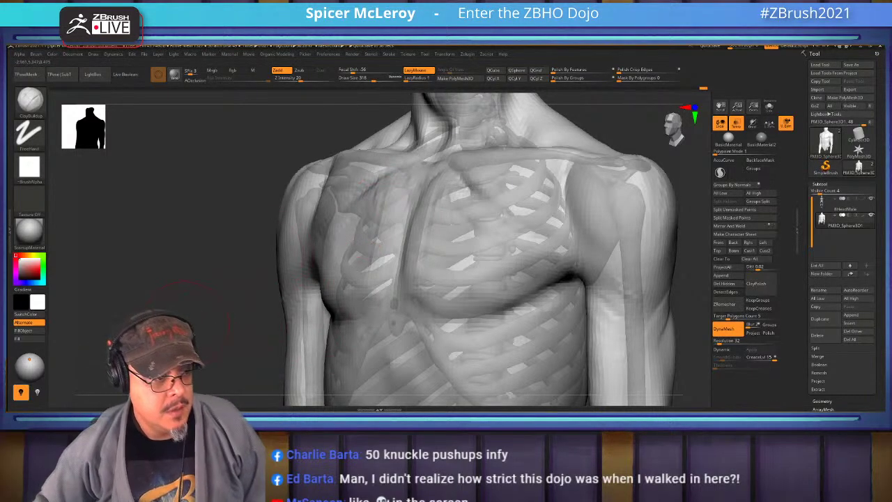
pyautogui.press('f')
pyautogui.moveTo(229, 209)
pyautogui.mouseDown()
pyautogui.moveTo(293, 209)
pyautogui.moveTo(287, 293)
pyautogui.moveTo(397, 289)
pyautogui.moveTo(473, 310)
pyautogui.moveTo(398, 269)
pyautogui.moveTo(400, 281)
pyautogui.moveTo(481, 285)
pyautogui.mouseUp()
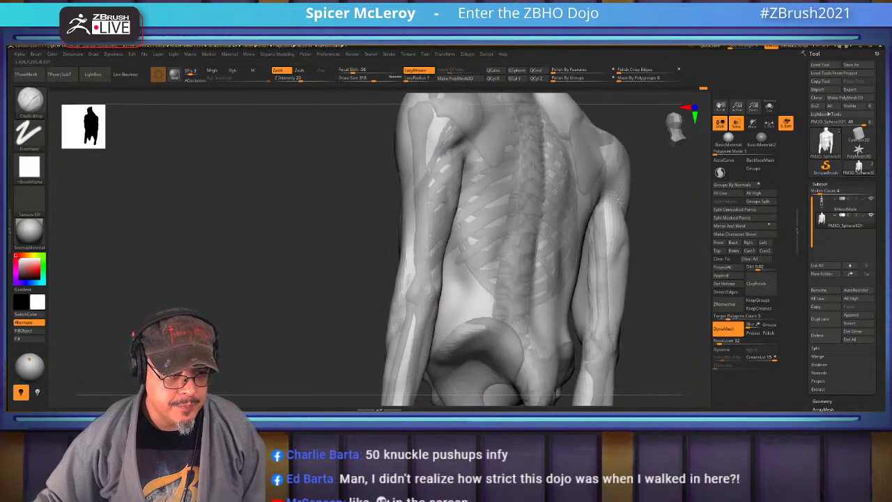
# Orbit between back, side and three-quarter views to inspect the flank and ribs
pyautogui.moveTo(604, 251); pyautogui.dragTo(491, 299)
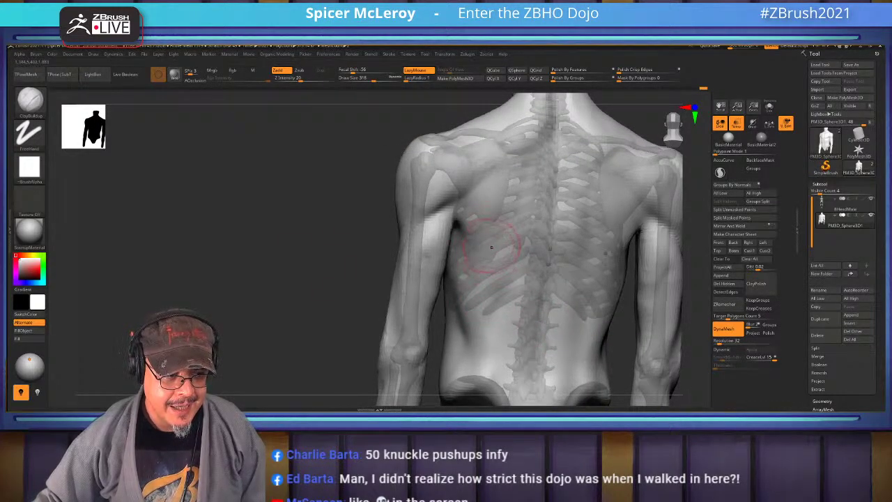
pyautogui.moveTo(491, 247)
pyautogui.mouseDown()
pyautogui.moveTo(431, 250)
pyautogui.moveTo(488, 242)
pyautogui.mouseUp()
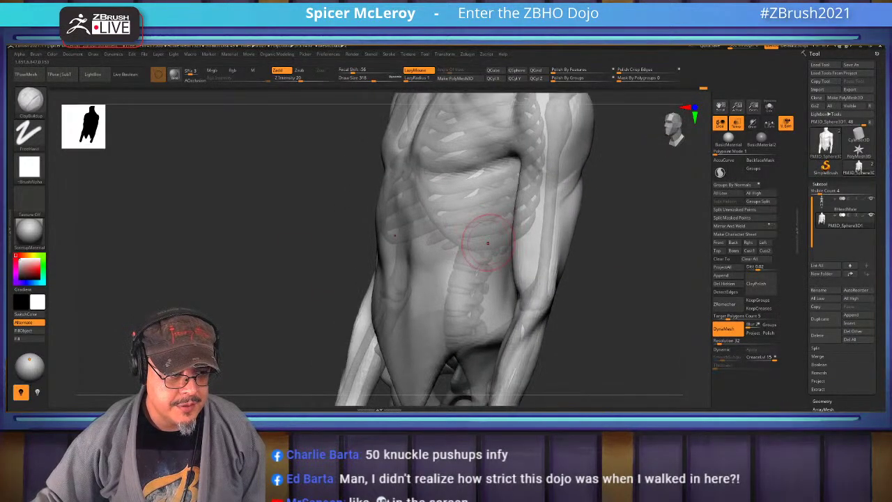
pyautogui.moveTo(615, 254); pyautogui.dragTo(557, 254)
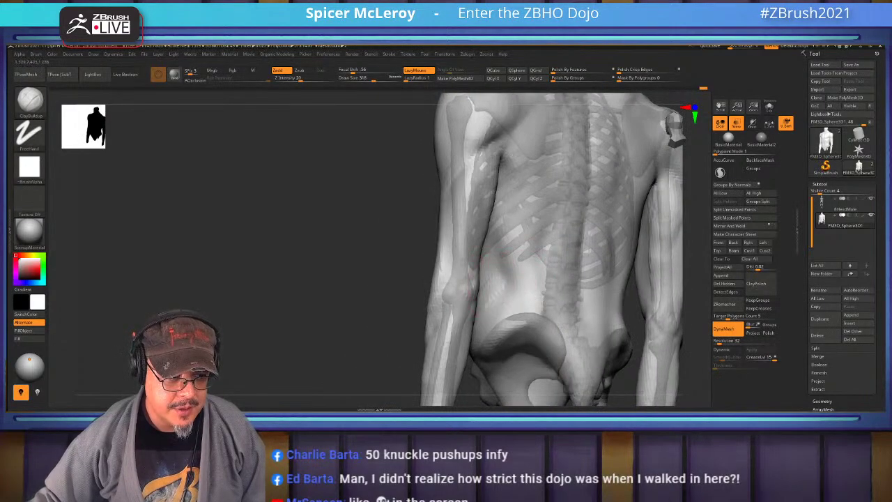
pyautogui.moveTo(497, 298)
pyautogui.mouseDown()
pyautogui.moveTo(528, 324)
pyautogui.moveTo(643, 295)
pyautogui.moveTo(450, 292)
pyautogui.mouseUp()
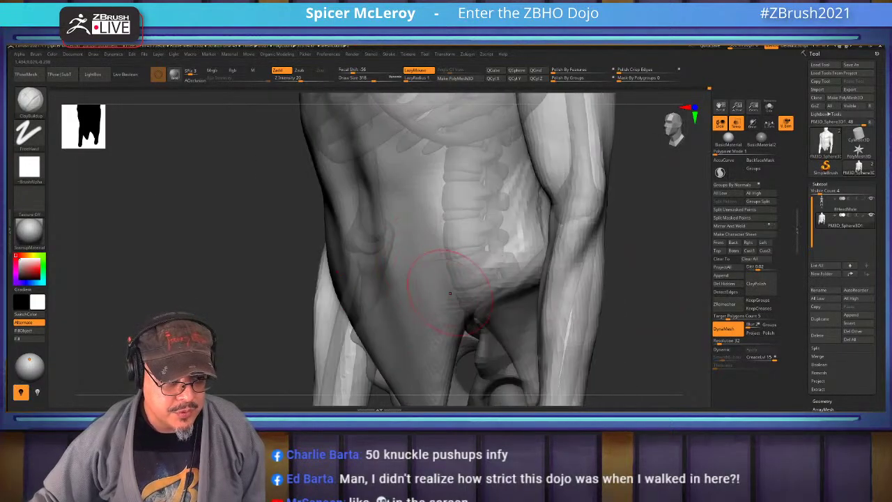
pyautogui.moveTo(535, 165); pyautogui.dragTo(528, 170)
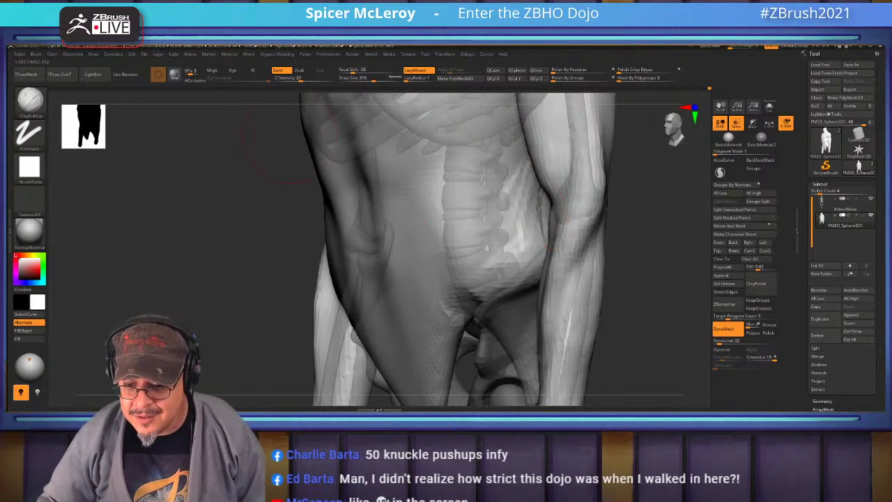
pyautogui.moveTo(390, 306); pyautogui.dragTo(468, 306)
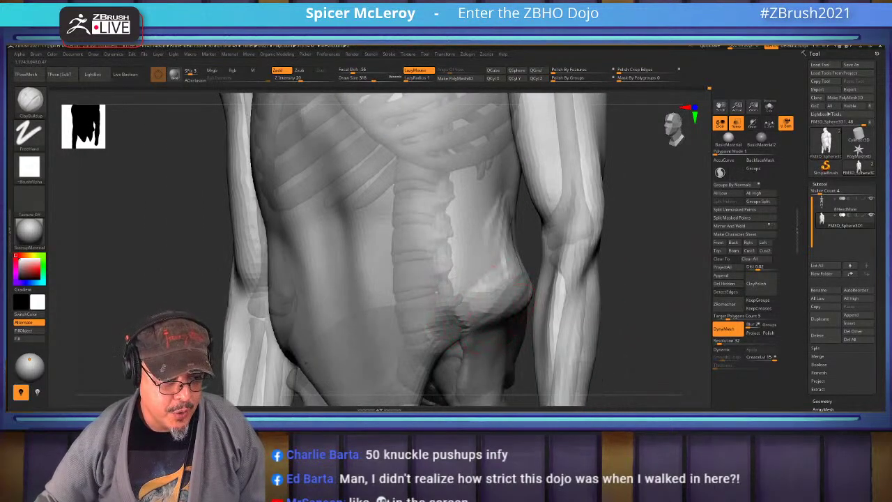
# Turn off Transp to render the torso solid and smooth the lower abdomen bulge
pyautogui.click(736, 123)
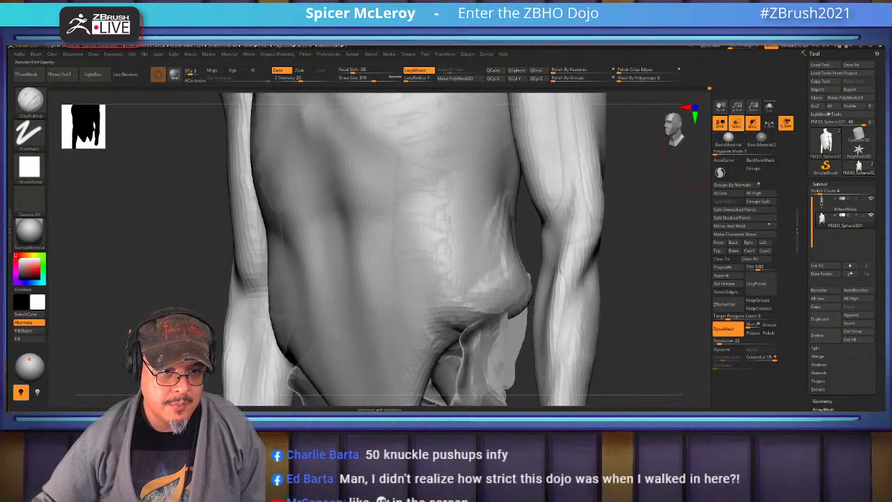
pyautogui.click(769, 123)
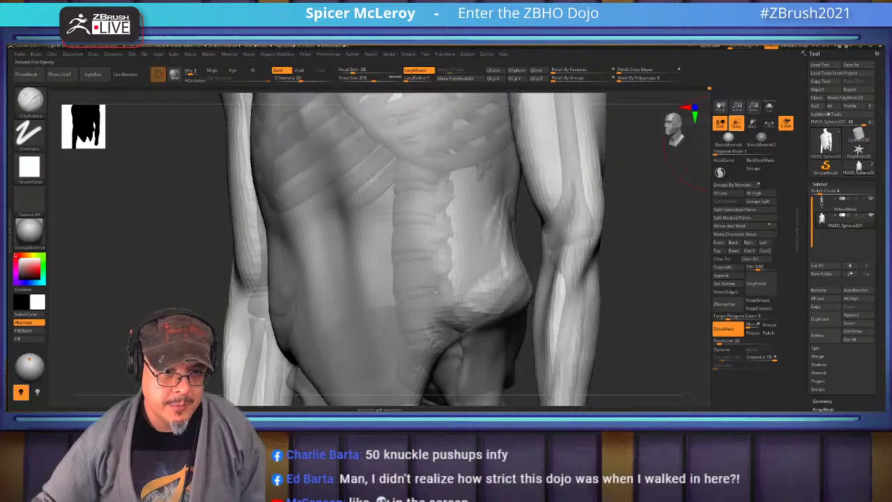
pyautogui.click(751, 123)
pyautogui.moveTo(469, 306); pyautogui.dragTo(481, 311)
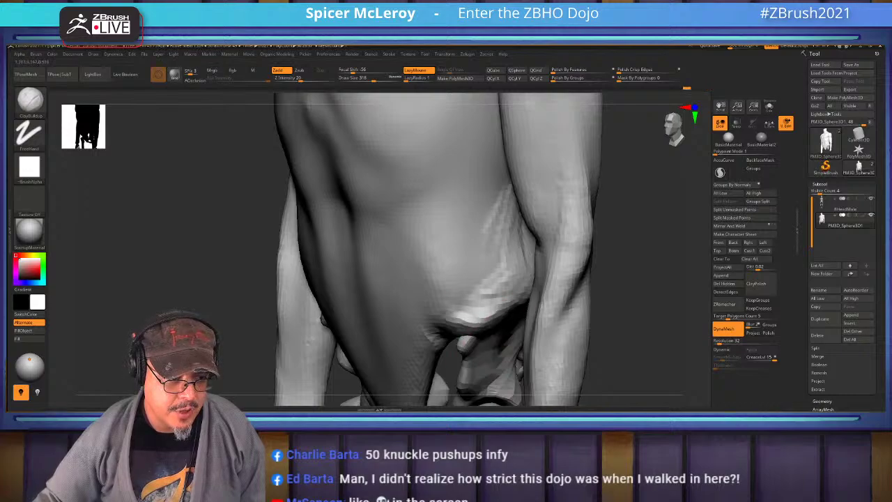
pyautogui.moveTo(472, 321)
pyautogui.keyDown('shift'); pyautogui.mouseDown()
pyautogui.moveTo(493, 300)
pyautogui.moveTo(498, 310)
pyautogui.mouseUp(); pyautogui.keyUp('shift')
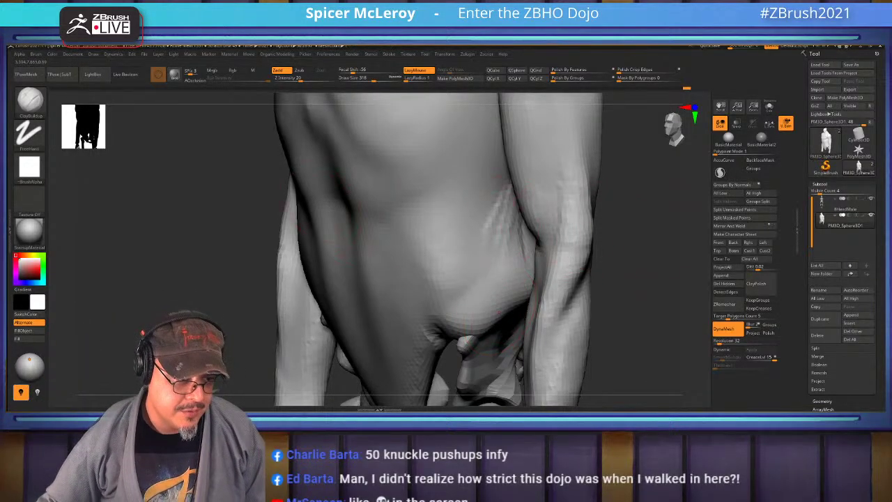
# Sculpt and smooth the hip bulge from a close side view
pyautogui.moveTo(418, 230); pyautogui.dragTo(563, 235, button='right')
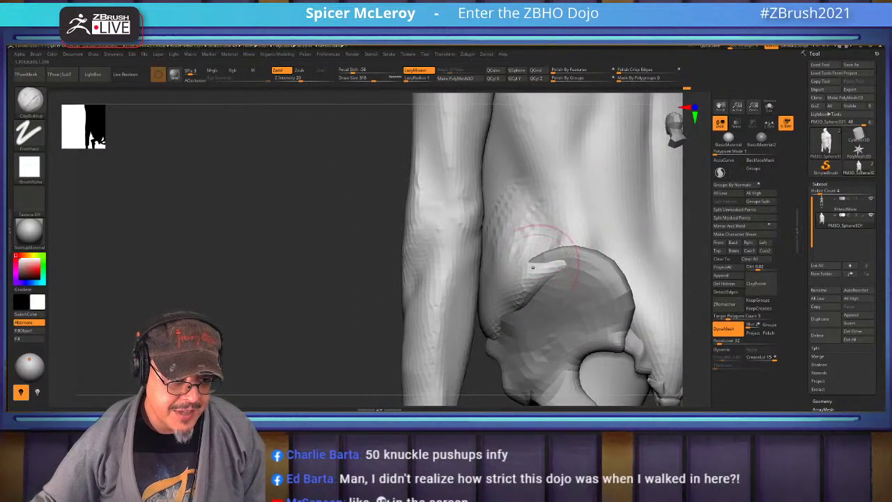
pyautogui.moveTo(532, 267)
pyautogui.mouseDown()
pyautogui.moveTo(543, 275)
pyautogui.moveTo(512, 296)
pyautogui.moveTo(532, 265)
pyautogui.moveTo(487, 332)
pyautogui.mouseUp()
pyautogui.keyDown('shift'); pyautogui.moveTo(515, 286); pyautogui.dragTo(533, 263); pyautogui.keyUp('shift')
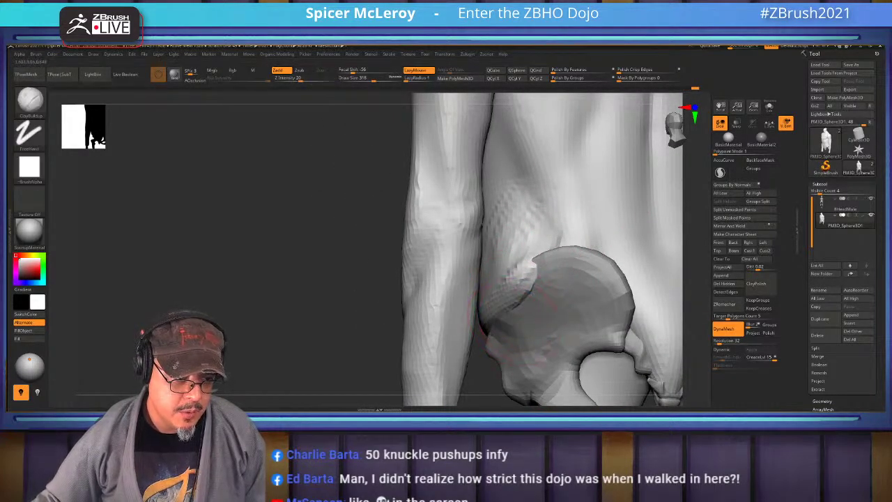
pyautogui.moveTo(517, 306)
pyautogui.mouseDown()
pyautogui.moveTo(532, 265)
pyautogui.moveTo(519, 282)
pyautogui.moveTo(515, 230)
pyautogui.mouseUp()
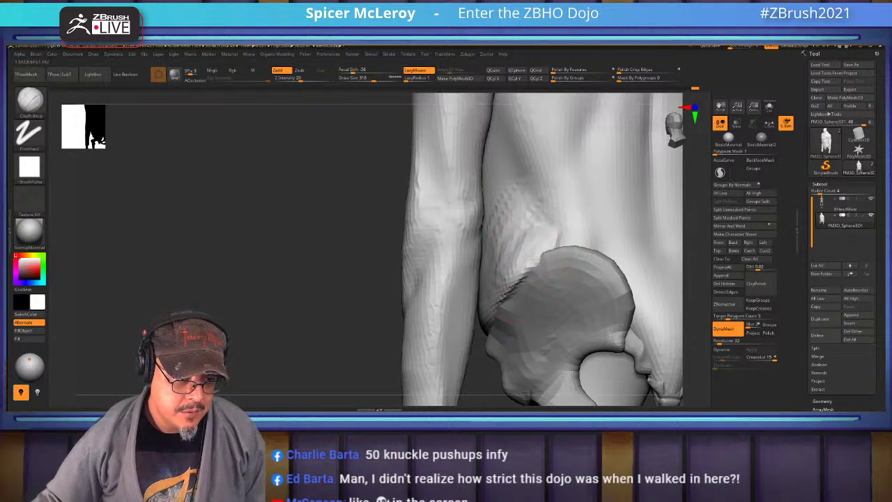
pyautogui.moveTo(320, 251)
pyautogui.mouseDown()
pyautogui.moveTo(536, 262)
pyautogui.moveTo(462, 225)
pyautogui.moveTo(488, 230)
pyautogui.mouseUp()
# Carve grooves along the lower rib cage edge with DamStandard
pyautogui.press('b')
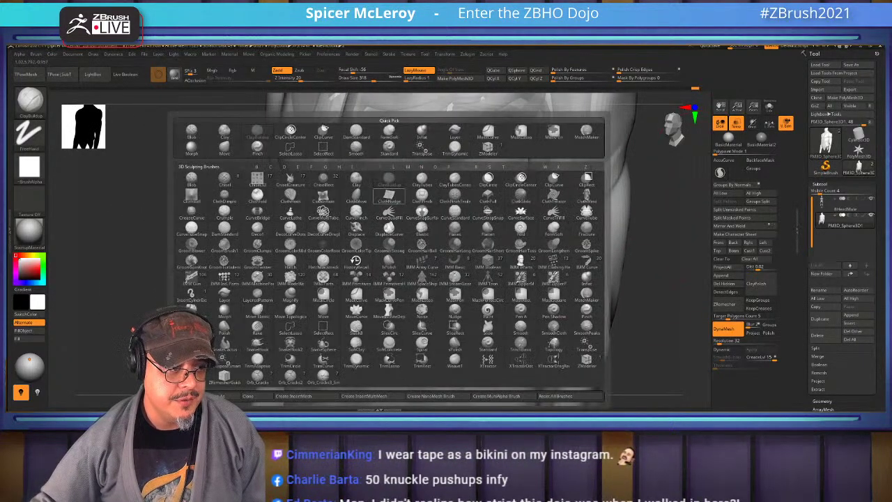
pyautogui.press('d')
pyautogui.press('s')
pyautogui.moveTo(345, 182)
pyautogui.mouseDown()
pyautogui.moveTo(369, 227)
pyautogui.moveTo(451, 300)
pyautogui.moveTo(347, 193)
pyautogui.moveTo(415, 282)
pyautogui.moveTo(340, 174)
pyautogui.moveTo(358, 221)
pyautogui.moveTo(347, 237)
pyautogui.moveTo(410, 281)
pyautogui.moveTo(348, 189)
pyautogui.mouseUp()
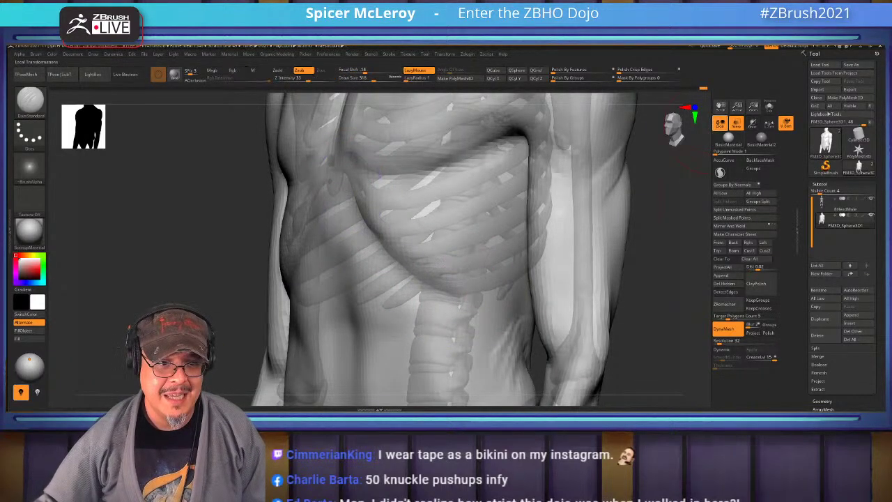
pyautogui.hotkey('ctrl', 'shift', 't')
pyautogui.hotkey('ctrl', 'shift', 't')
pyautogui.hotkey('ctrl', 'shift', 't')
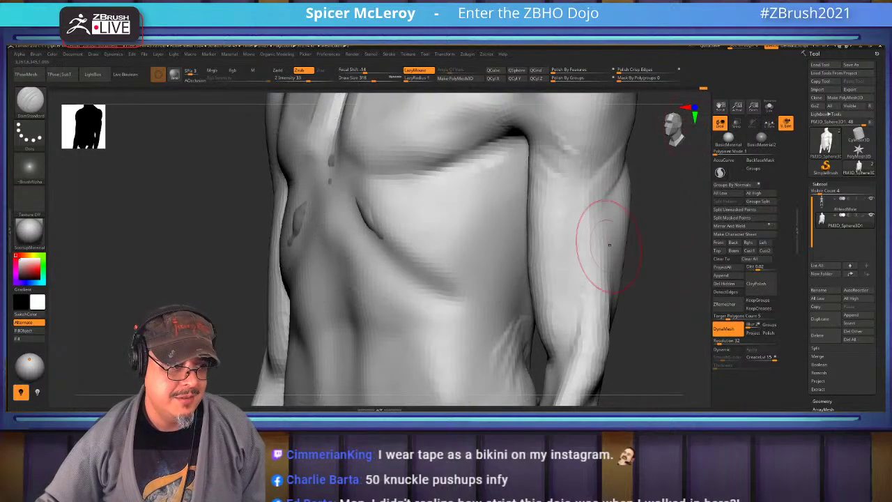
# Switch to FormSoft, turn Transp back on, and smooth the abdomen over the ribcage
pyautogui.press('b')
pyautogui.press('f')
pyautogui.press('s')
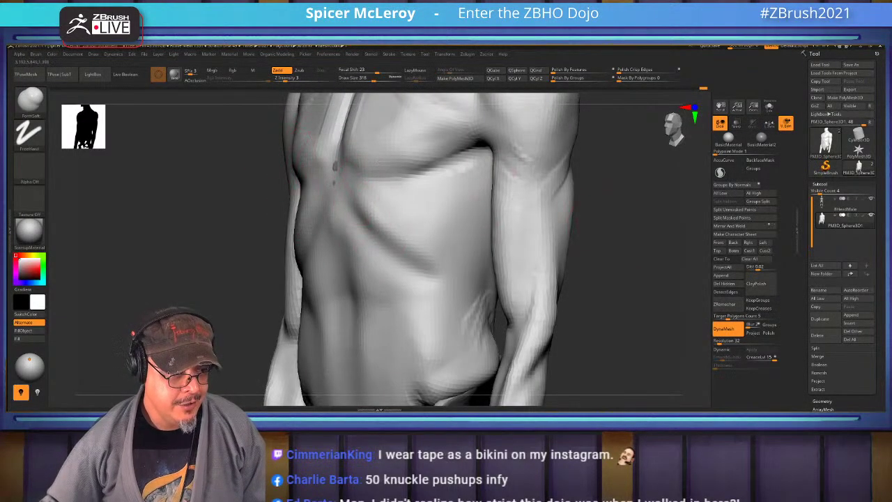
pyautogui.keyDown('shift'); pyautogui.moveTo(209, 244); pyautogui.dragTo(278, 230); pyautogui.keyUp('shift')
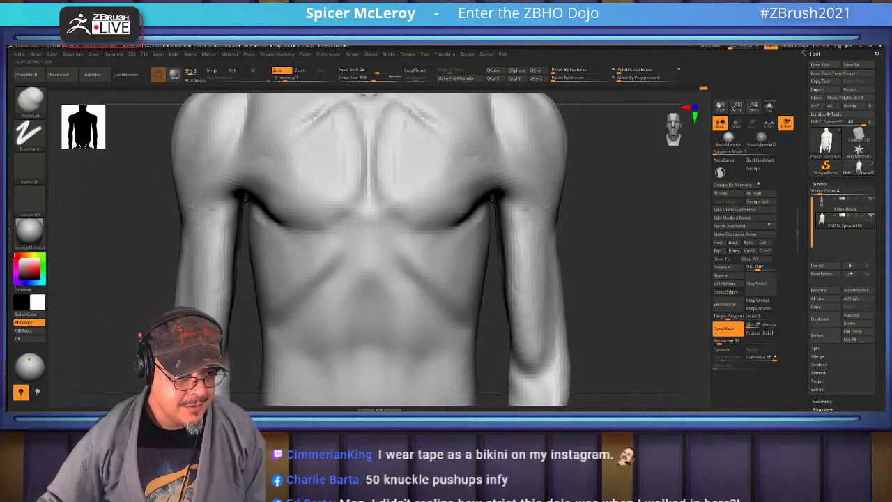
pyautogui.press('shift')
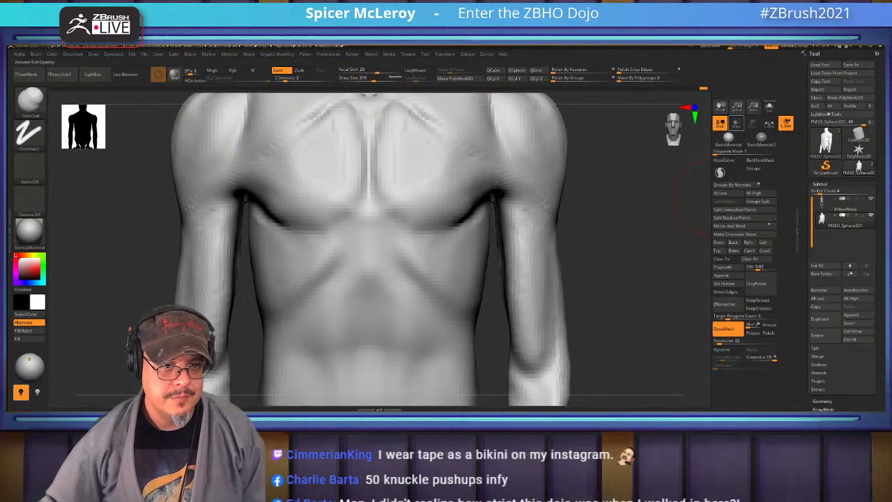
pyautogui.click(736, 123)
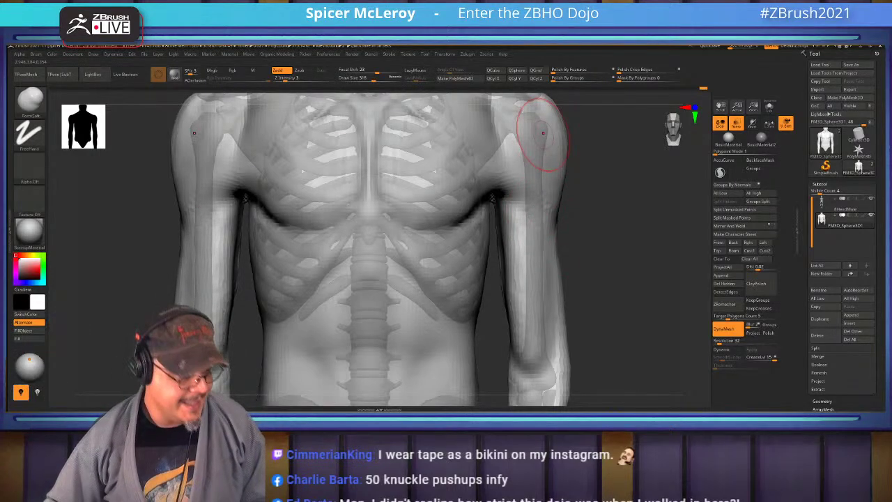
pyautogui.moveTo(327, 251); pyautogui.dragTo(366, 209, button='right')
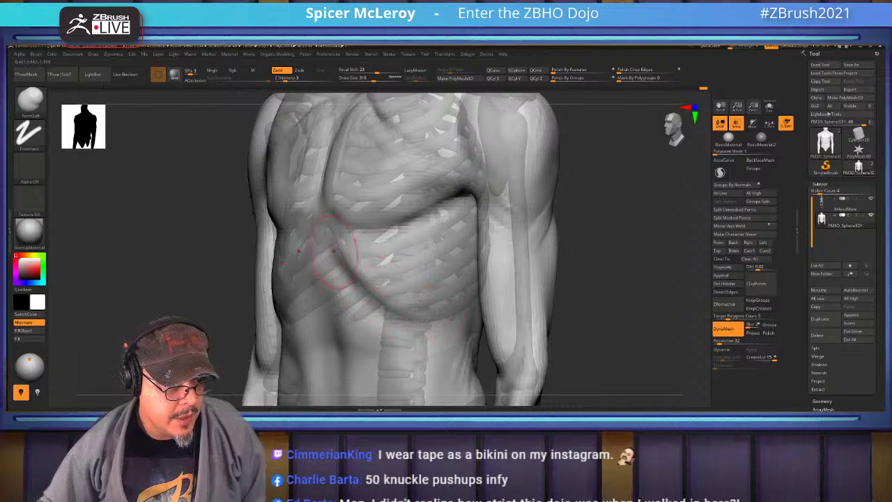
pyautogui.moveTo(346, 293)
pyautogui.keyDown('shift'); pyautogui.mouseDown()
pyautogui.moveTo(352, 249)
pyautogui.moveTo(455, 318)
pyautogui.moveTo(425, 275)
pyautogui.moveTo(454, 230)
pyautogui.moveTo(449, 292)
pyautogui.mouseUp(); pyautogui.keyUp('shift')
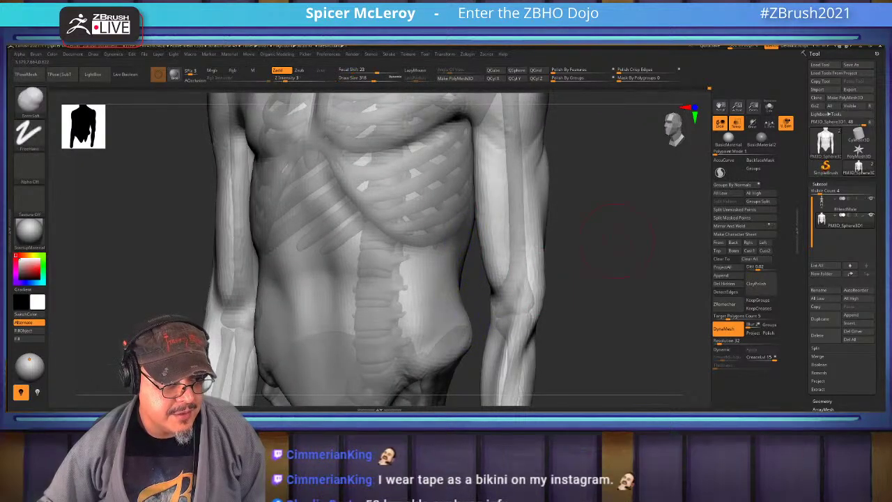
pyautogui.moveTo(617, 241)
pyautogui.mouseDown()
pyautogui.moveTo(384, 202)
pyautogui.moveTo(488, 230)
pyautogui.mouseUp()
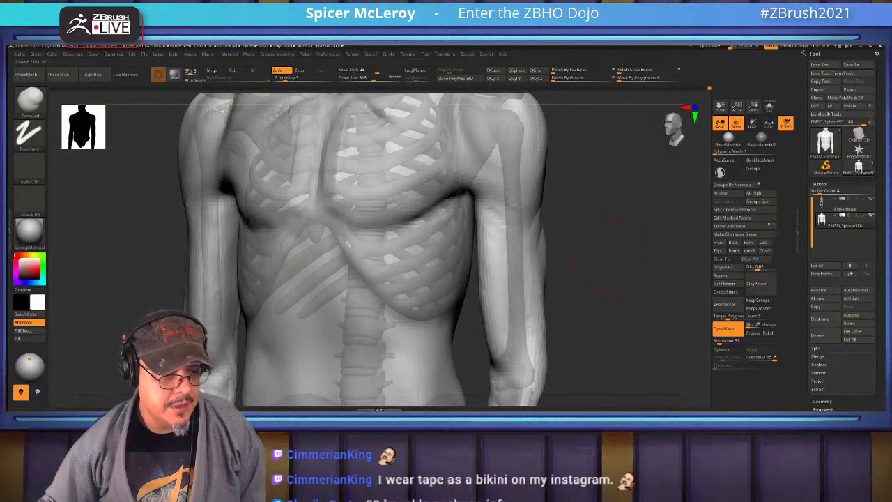
# Orbit past the shoulder to a top-down view of the back and select ClayBuildup
pyautogui.moveTo(606, 255)
pyautogui.mouseDown()
pyautogui.moveTo(543, 250)
pyautogui.moveTo(446, 223)
pyautogui.moveTo(488, 175)
pyautogui.moveTo(536, 142)
pyautogui.mouseUp()
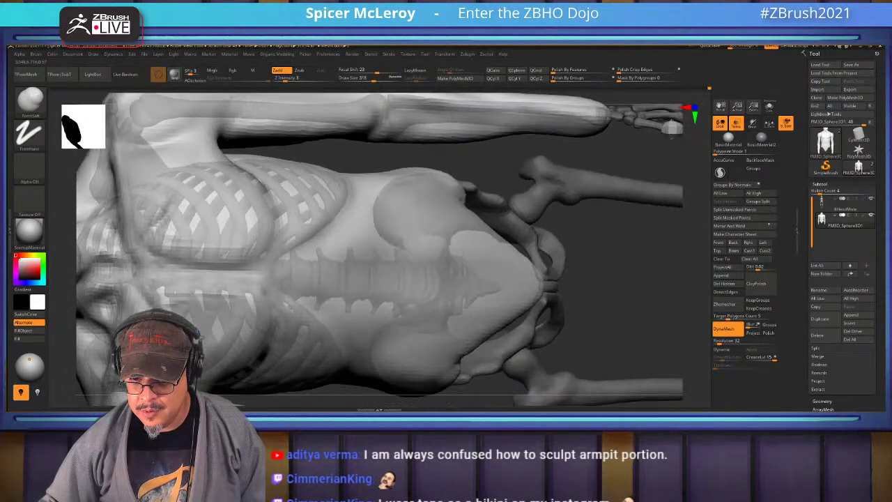
pyautogui.moveTo(428, 223)
pyautogui.mouseDown()
pyautogui.moveTo(493, 193)
pyautogui.moveTo(338, 223)
pyautogui.mouseUp()
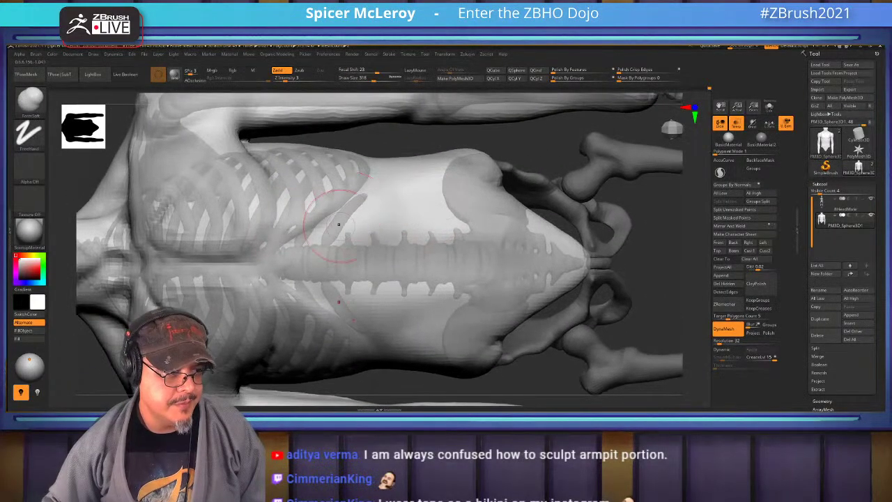
pyautogui.press('b')
pyautogui.press('c')
pyautogui.press('b')
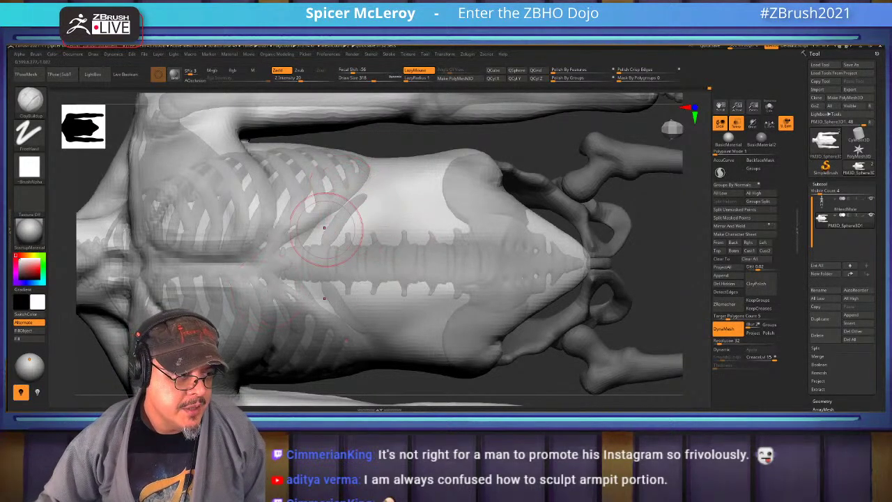
# Turn the torso back to a straight front view and select DamStandard
pyautogui.moveTo(320, 237); pyautogui.dragTo(404, 195)
pyautogui.moveTo(488, 293)
pyautogui.mouseDown()
pyautogui.moveTo(547, 230)
pyautogui.moveTo(376, 238)
pyautogui.mouseUp()
pyautogui.press('b')
pyautogui.press('d')
pyautogui.press('s')
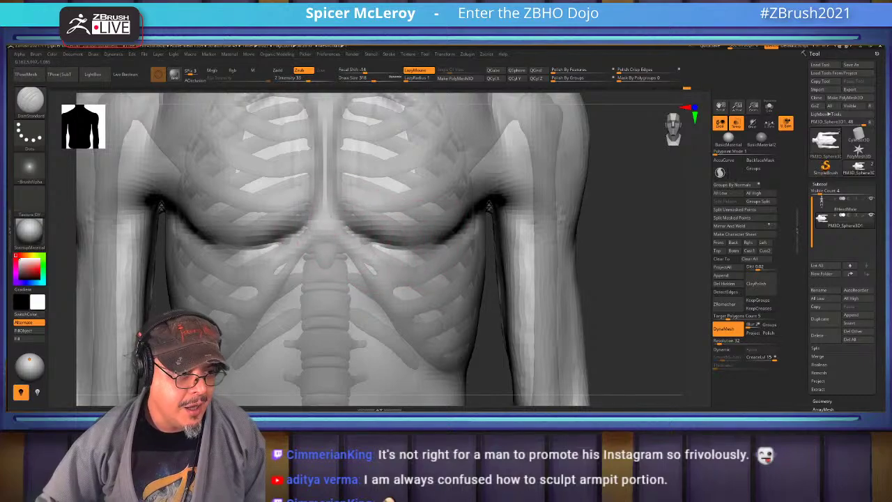
# Switch back to ClayBuildup and turn the torso toward the viewer, tilted to show the lower ribs
pyautogui.press('b')
pyautogui.press('c')
pyautogui.press('b')
pyautogui.moveTo(328, 230)
pyautogui.mouseDown(button='right')
pyautogui.moveTo(334, 240)
pyautogui.moveTo(341, 234)
pyautogui.moveTo(337, 251)
pyautogui.mouseUp(button='right')
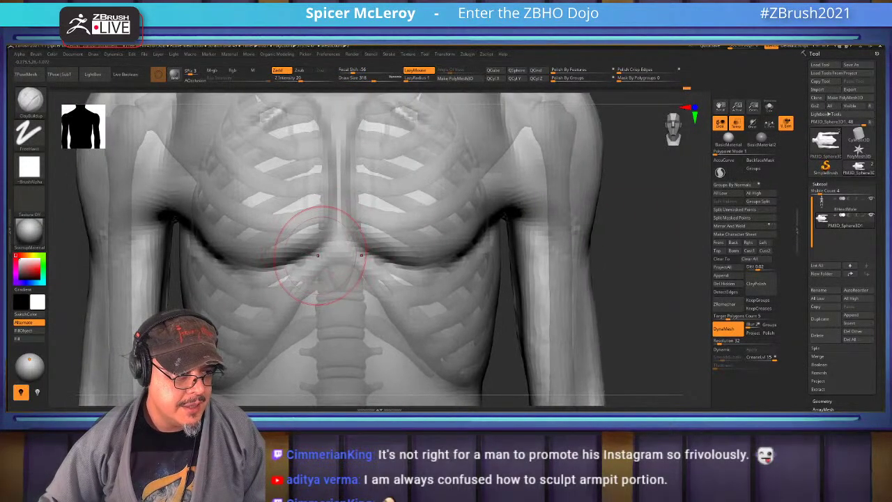
pyautogui.hotkey('alt', 'Tab')
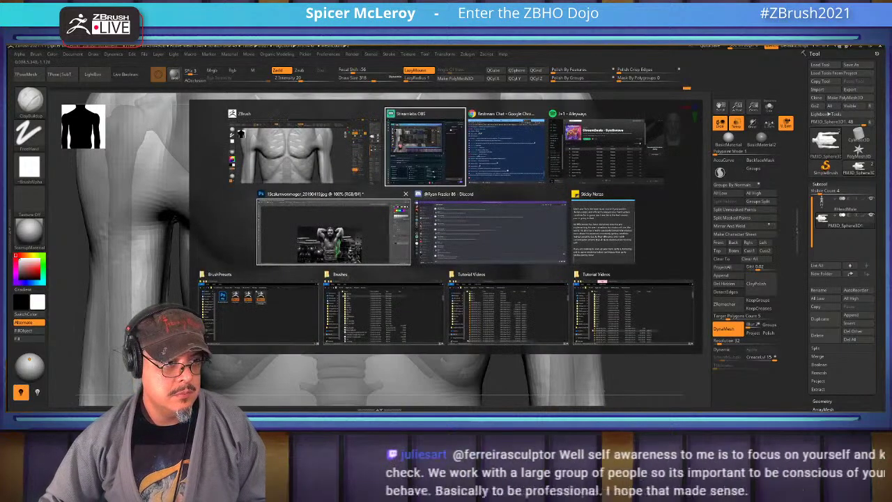
pyautogui.press('Escape')
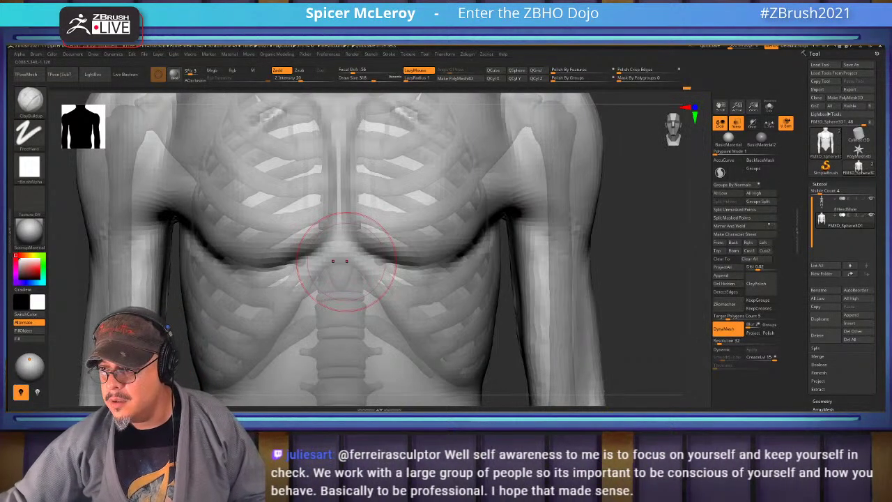
pyautogui.moveTo(342, 261); pyautogui.dragTo(300, 230, button='right')
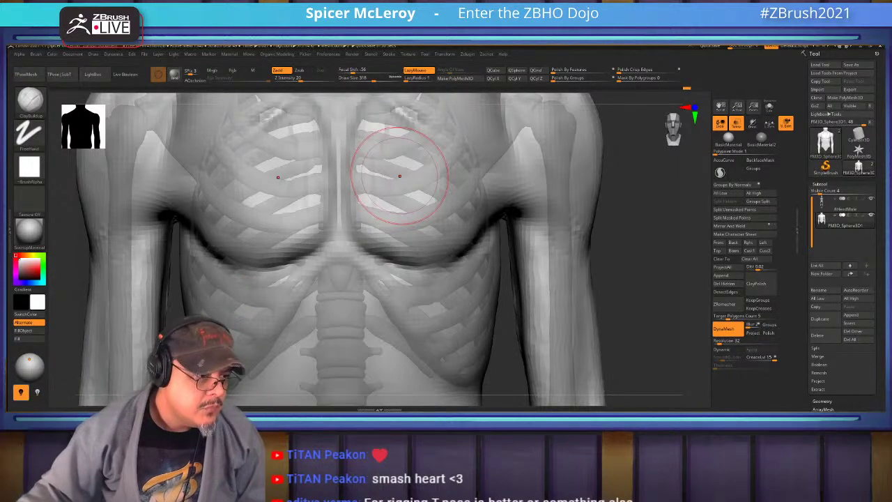
# Frame the torso, zoom in on the abdomen and pelvis, and smooth the abdomen surface
pyautogui.press('f')
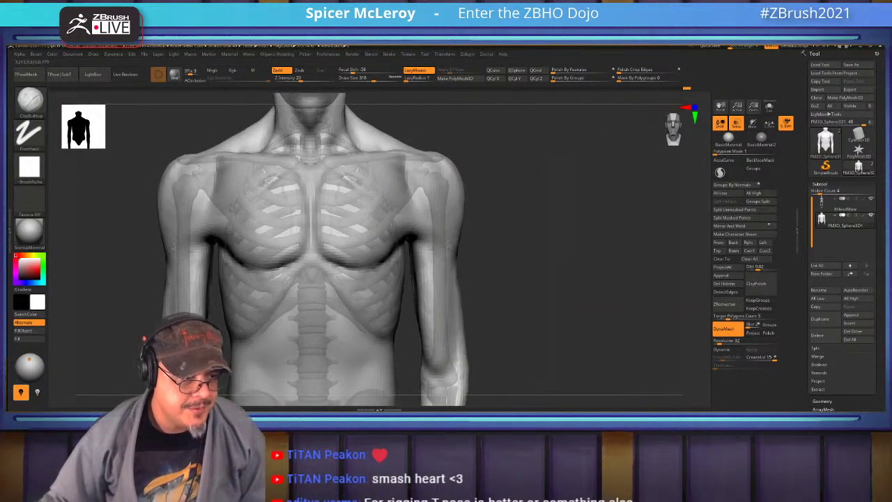
pyautogui.keyDown('alt'); pyautogui.moveTo(355, 279); pyautogui.dragTo(355, 230); pyautogui.keyUp('alt')
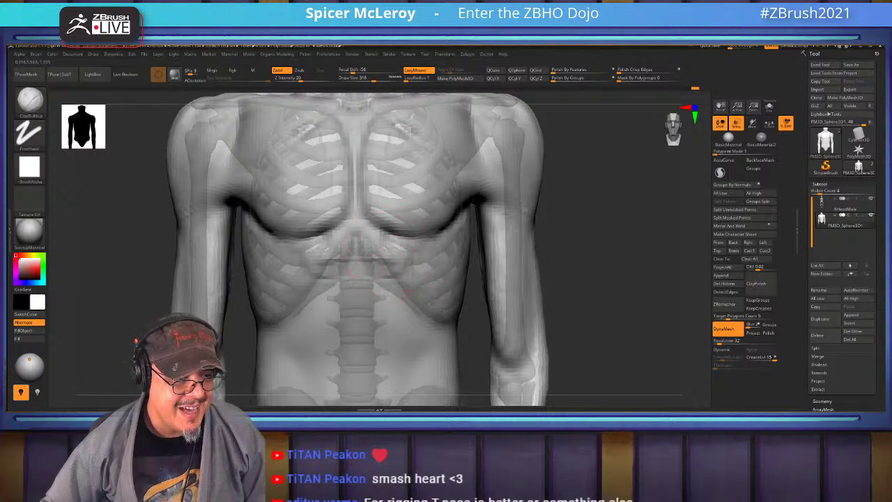
pyautogui.press('shift')
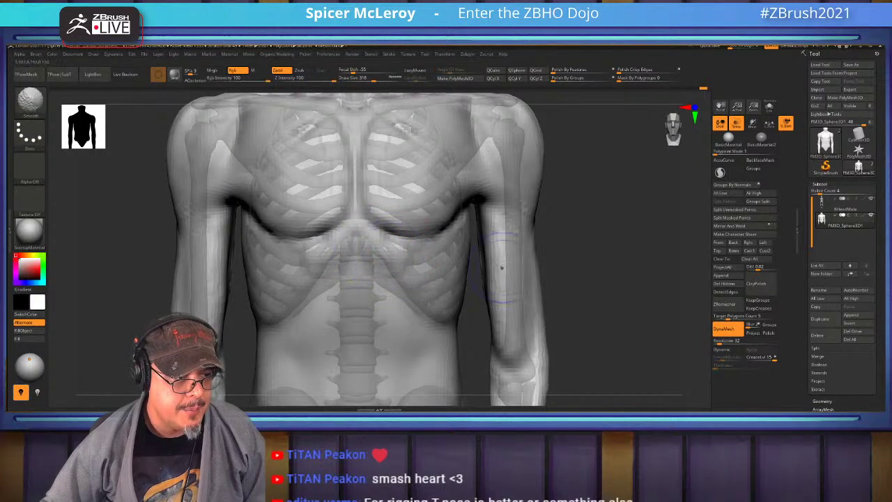
pyautogui.keyDown('alt'); pyautogui.moveTo(501, 268); pyautogui.dragTo(394, 209); pyautogui.keyUp('alt')
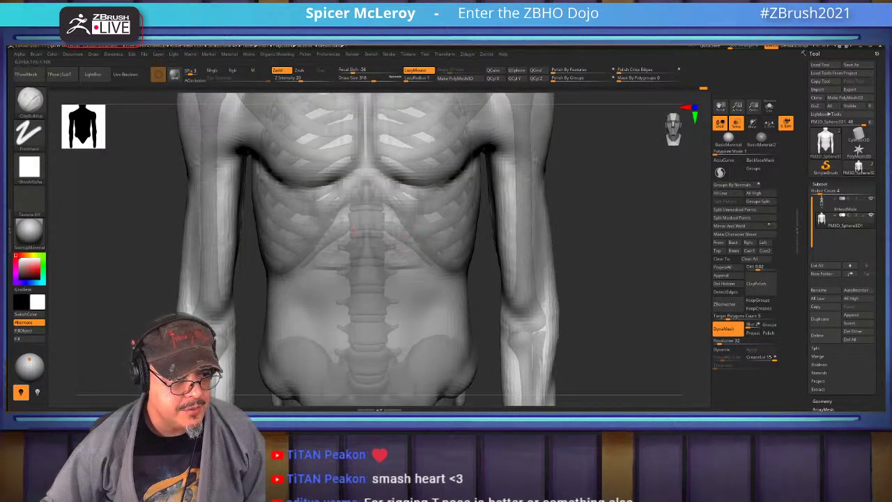
pyautogui.moveTo(362, 237)
pyautogui.keyDown('shift'); pyautogui.mouseDown()
pyautogui.moveTo(322, 259)
pyautogui.moveTo(364, 255)
pyautogui.mouseUp(); pyautogui.keyUp('shift')
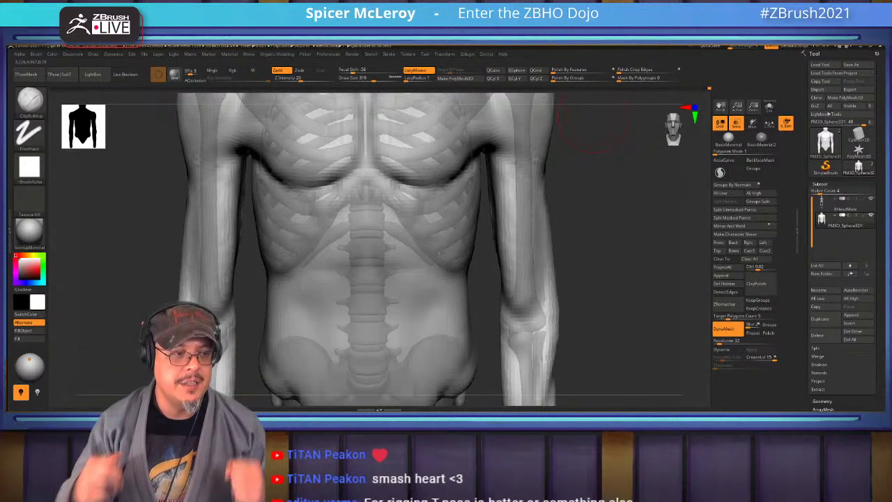
# Rotate toward the lower spine and smooth the lower abdomen and left flank
pyautogui.moveTo(610, 268); pyautogui.dragTo(359, 248)
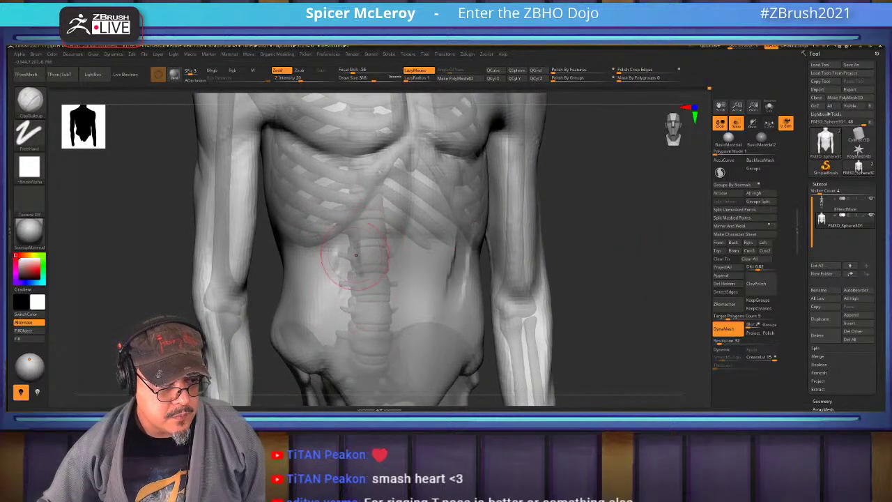
pyautogui.moveTo(418, 279); pyautogui.dragTo(478, 288)
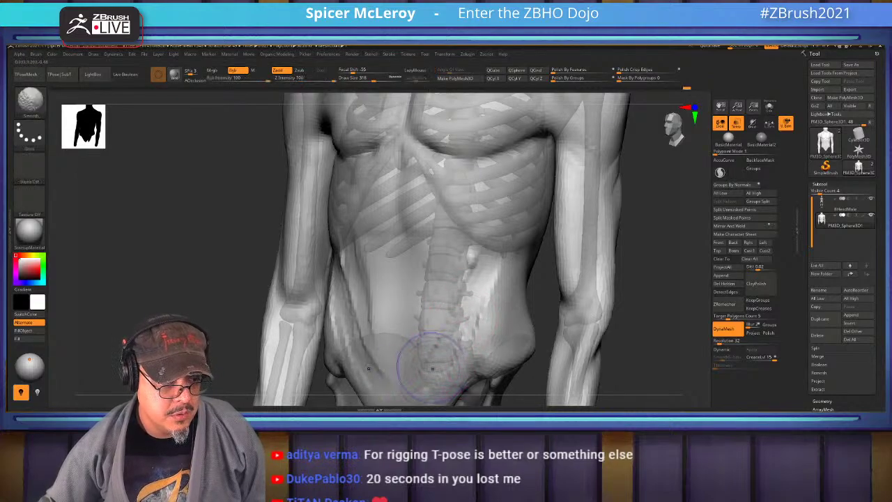
pyautogui.moveTo(428, 359)
pyautogui.keyDown('shift'); pyautogui.mouseDown()
pyautogui.moveTo(369, 341)
pyautogui.moveTo(341, 257)
pyautogui.mouseUp(); pyautogui.keyUp('shift')
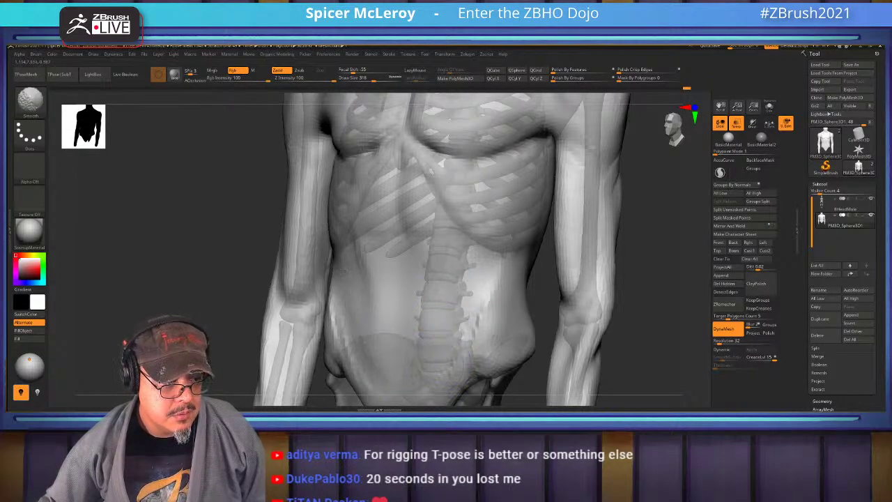
pyautogui.moveTo(327, 307)
pyautogui.keyDown('shift'); pyautogui.mouseDown()
pyautogui.moveTo(306, 349)
pyautogui.moveTo(408, 308)
pyautogui.mouseUp(); pyautogui.keyUp('shift')
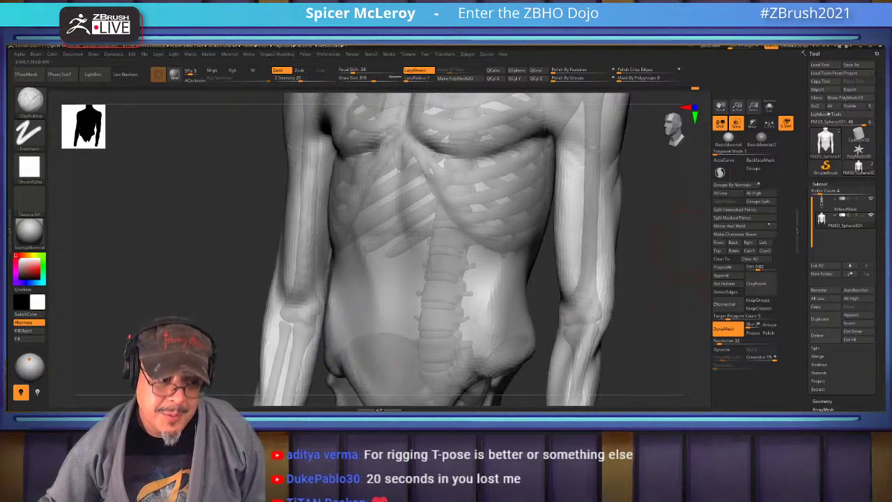
# Lightly smooth the abdomen once more and return to a straight front view
pyautogui.moveTo(202, 230); pyautogui.dragTo(375, 261)
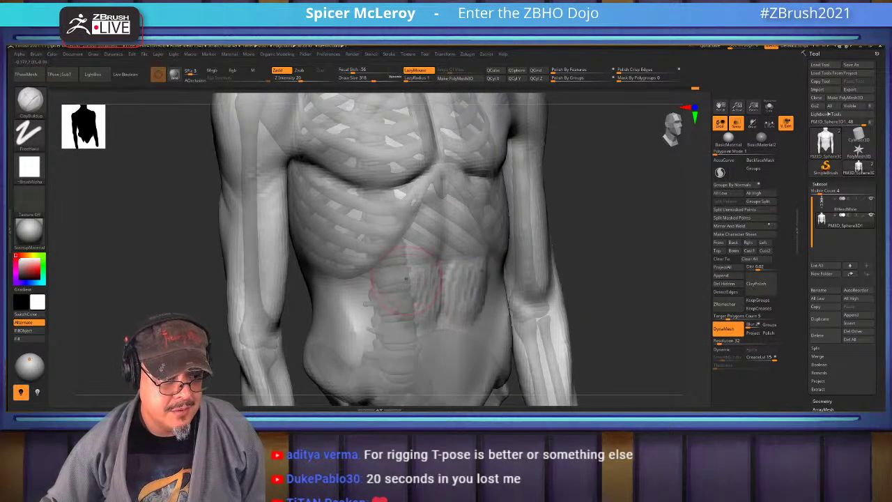
pyautogui.press('shift')
pyautogui.keyDown('shift'); pyautogui.moveTo(400, 321); pyautogui.dragTo(441, 329); pyautogui.keyUp('shift')
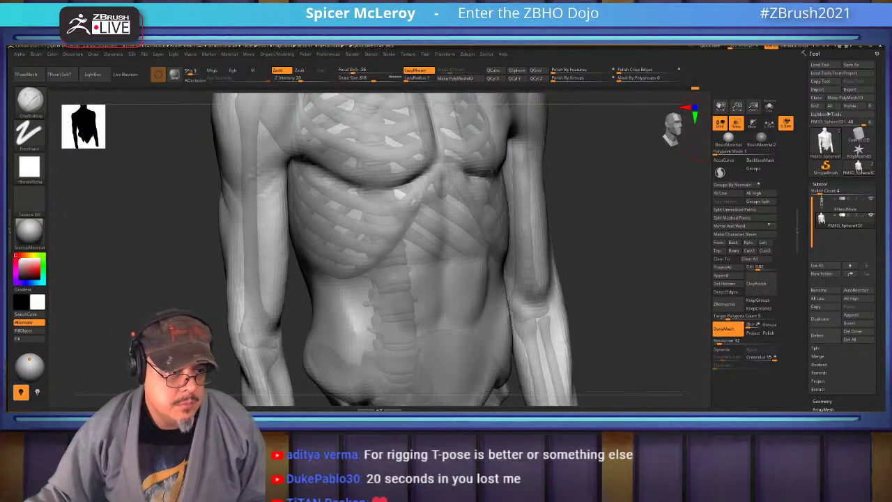
pyautogui.moveTo(601, 278); pyautogui.dragTo(499, 275)
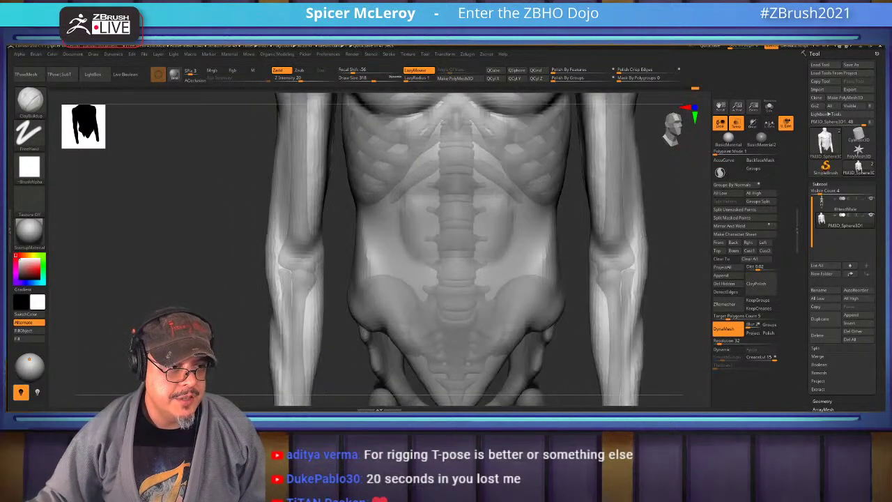
# Build up mirrored ClayBuildup masses across the lower abdomen
pyautogui.moveTo(398, 277)
pyautogui.mouseDown()
pyautogui.moveTo(430, 275)
pyautogui.moveTo(416, 335)
pyautogui.moveTo(416, 276)
pyautogui.moveTo(450, 335)
pyautogui.moveTo(450, 367)
pyautogui.moveTo(472, 344)
pyautogui.moveTo(411, 345)
pyautogui.mouseUp()
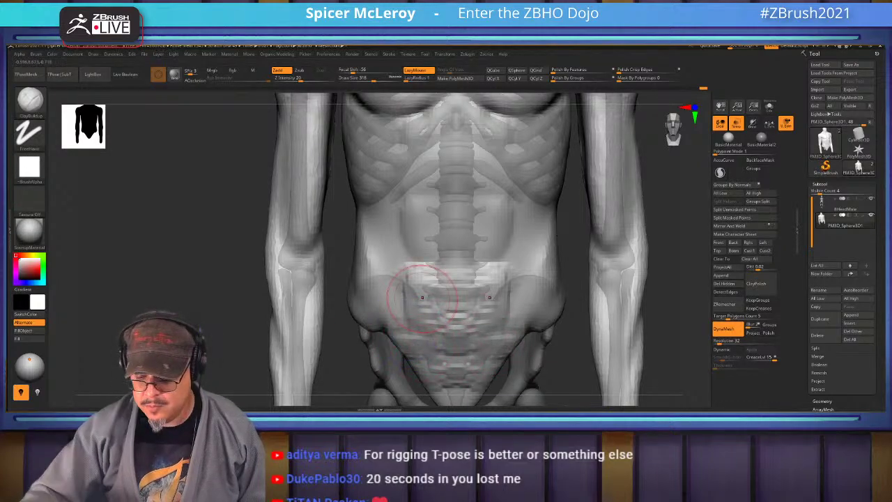
pyautogui.moveTo(421, 297)
pyautogui.mouseDown()
pyautogui.moveTo(444, 233)
pyautogui.moveTo(497, 298)
pyautogui.moveTo(428, 337)
pyautogui.mouseUp()
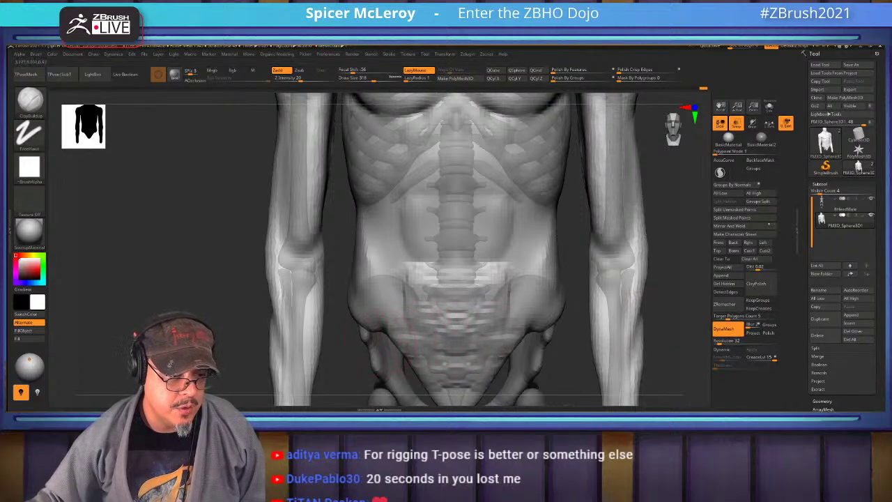
pyautogui.keyDown('alt'); pyautogui.moveTo(667, 299); pyautogui.dragTo(667, 195); pyautogui.keyUp('alt')
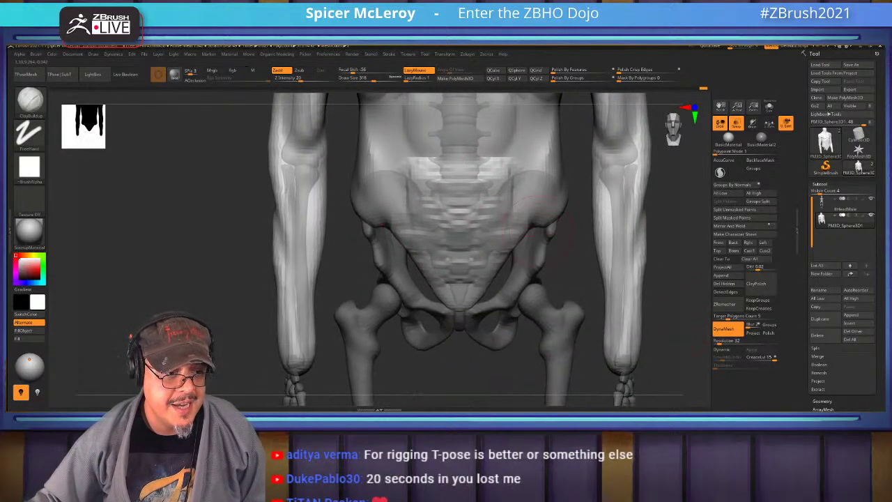
pyautogui.moveTo(488, 254)
pyautogui.mouseDown()
pyautogui.moveTo(509, 233)
pyautogui.moveTo(456, 250)
pyautogui.moveTo(481, 241)
pyautogui.moveTo(411, 231)
pyautogui.moveTo(407, 241)
pyautogui.moveTo(481, 244)
pyautogui.moveTo(496, 220)
pyautogui.moveTo(459, 213)
pyautogui.moveTo(473, 185)
pyautogui.moveTo(505, 167)
pyautogui.mouseUp()
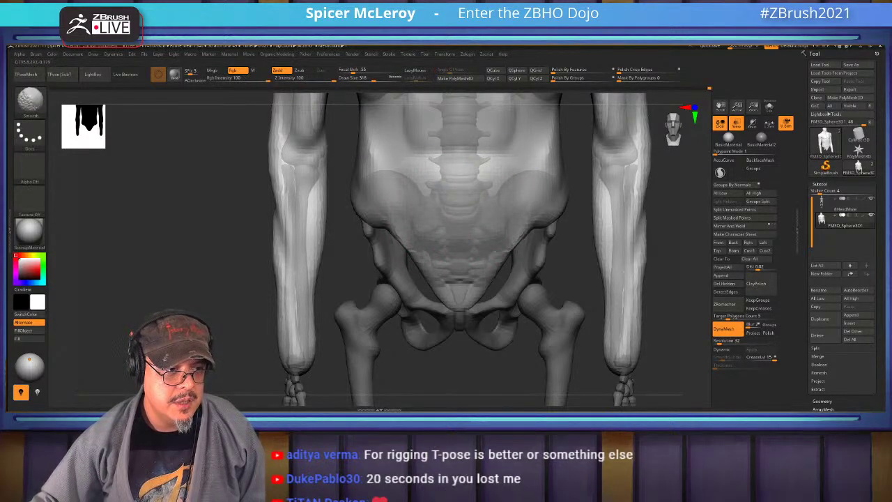
pyautogui.keyDown('alt'); pyautogui.moveTo(644, 198); pyautogui.dragTo(632, 230); pyautogui.keyUp('alt')
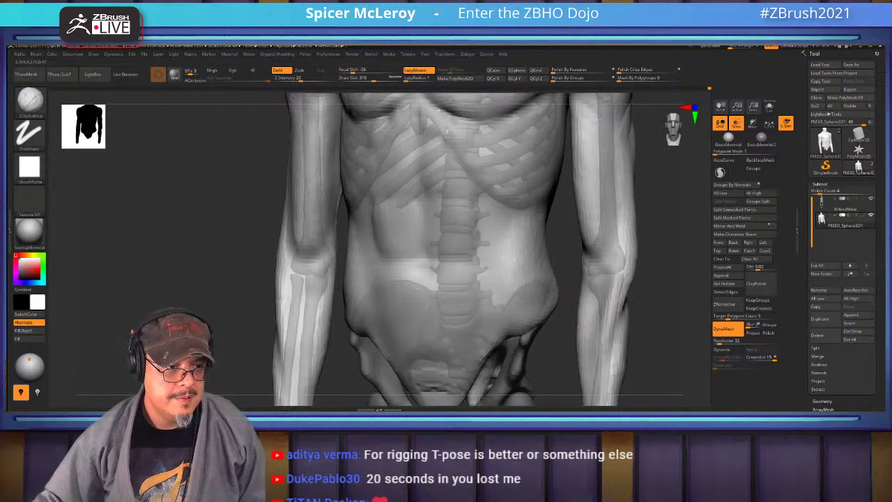
pyautogui.moveTo(662, 174)
pyautogui.keyDown('alt'); pyautogui.mouseDown()
pyautogui.moveTo(662, 278)
pyautogui.moveTo(627, 257)
pyautogui.mouseUp(); pyautogui.keyUp('alt')
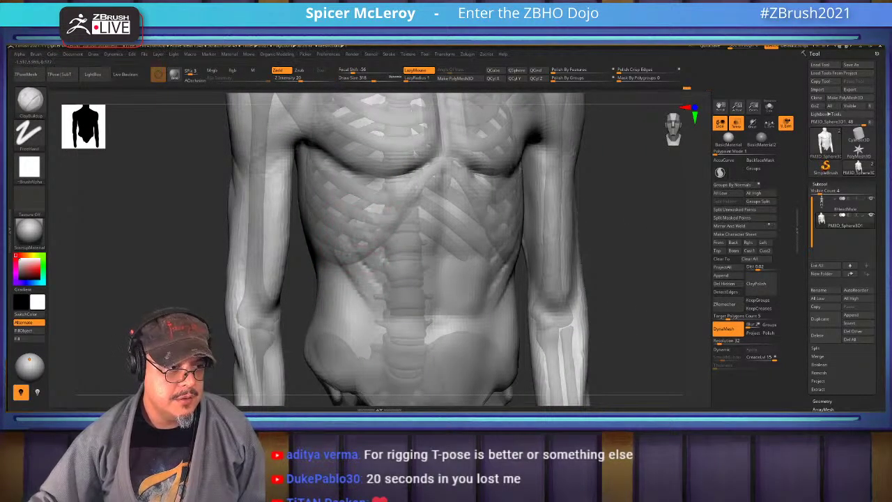
# Shift-smooth the abdomen, then orbit to check the back and return to the front
pyautogui.press('shift')
pyautogui.scroll(-6, 353, 341)
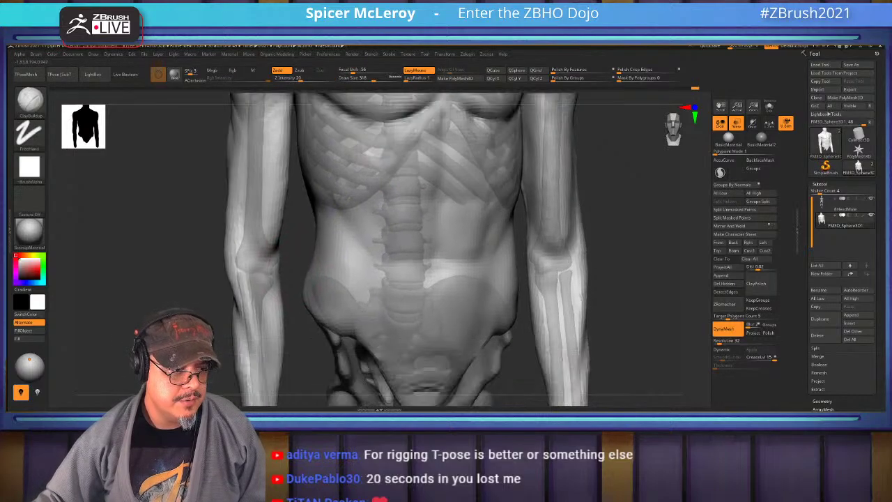
pyautogui.moveTo(353, 341); pyautogui.dragTo(509, 348)
pyautogui.scroll(5, 377, 279)
pyautogui.moveTo(293, 272)
pyautogui.mouseDown()
pyautogui.moveTo(361, 270)
pyautogui.moveTo(513, 223)
pyautogui.mouseUp()
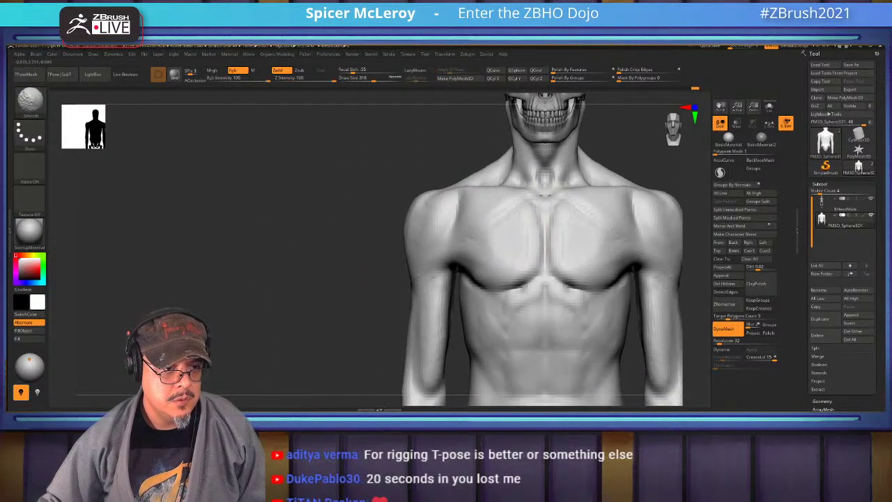
# Orbit from three-quarter front views around to the back, arm and shoulder
pyautogui.moveTo(417, 242); pyautogui.dragTo(409, 272)
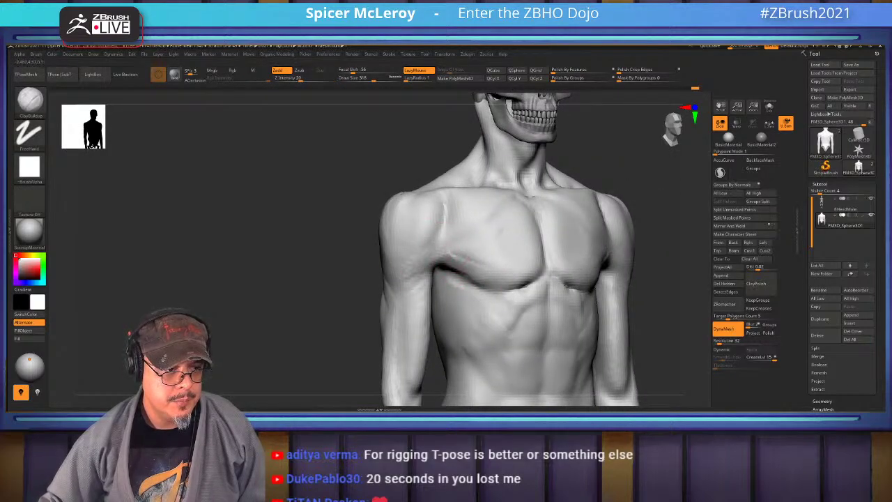
pyautogui.moveTo(409, 269)
pyautogui.keyDown('shift'); pyautogui.mouseDown()
pyautogui.moveTo(425, 223)
pyautogui.moveTo(515, 230)
pyautogui.moveTo(420, 255)
pyautogui.moveTo(373, 225)
pyautogui.mouseUp(); pyautogui.keyUp('shift')
pyautogui.moveTo(390, 300); pyautogui.dragTo(376, 228)
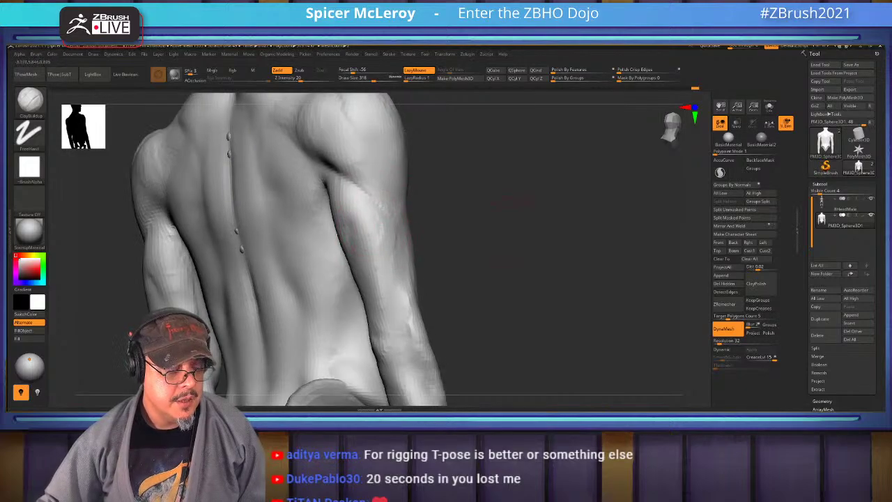
pyautogui.moveTo(487, 209)
pyautogui.mouseDown()
pyautogui.moveTo(404, 236)
pyautogui.moveTo(407, 263)
pyautogui.moveTo(387, 209)
pyautogui.mouseUp()
pyautogui.moveTo(154, 209); pyautogui.dragTo(237, 212)
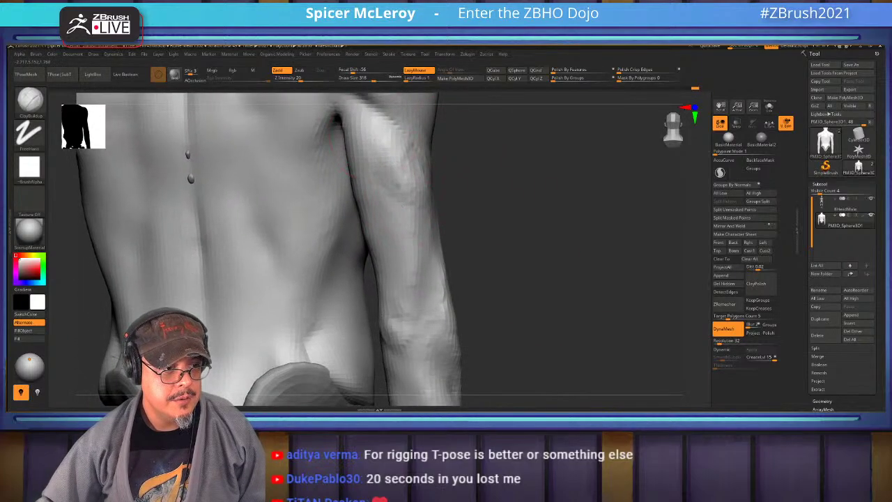
# Close in on the back and arm, then hide the skin so only the skeleton shows
pyautogui.moveTo(557, 265); pyautogui.dragTo(488, 275)
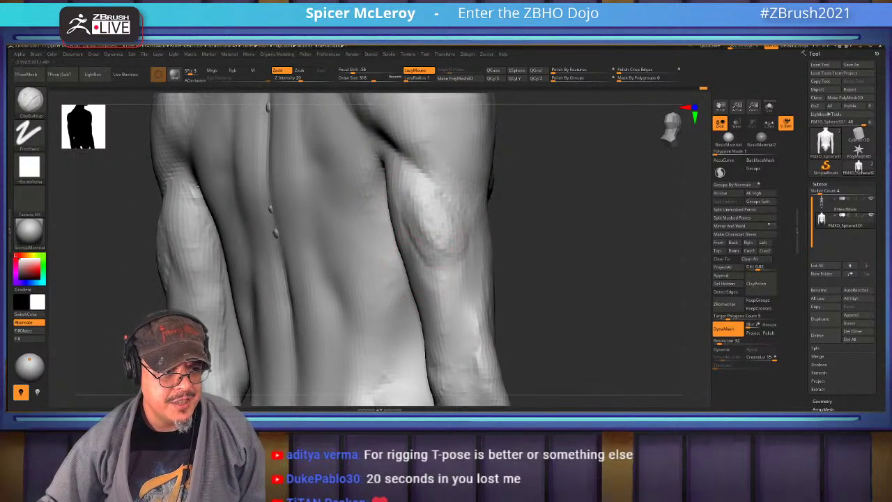
pyautogui.moveTo(529, 244); pyautogui.dragTo(438, 206)
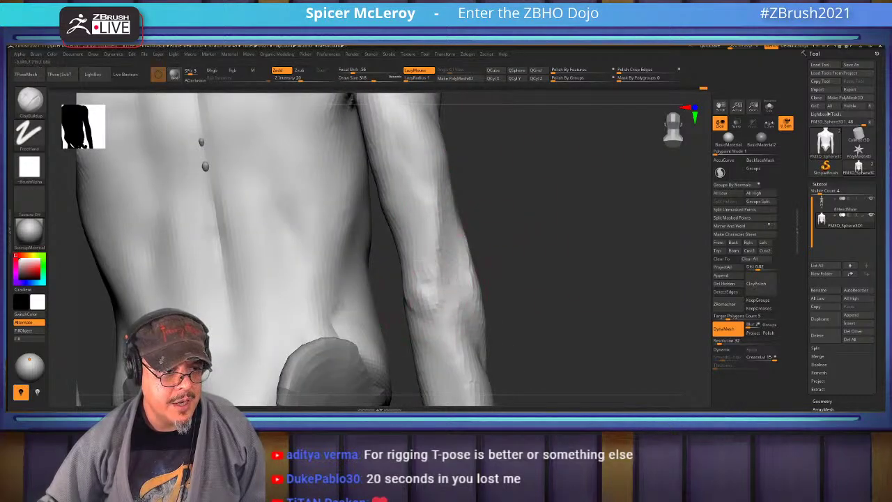
pyautogui.moveTo(502, 327); pyautogui.dragTo(418, 341)
pyautogui.moveTo(371, 245); pyautogui.dragTo(314, 240)
pyautogui.keyDown('ctrl'); pyautogui.keyDown('shift'); pyautogui.click(278, 244); pyautogui.keyUp('shift'); pyautogui.keyUp('ctrl')
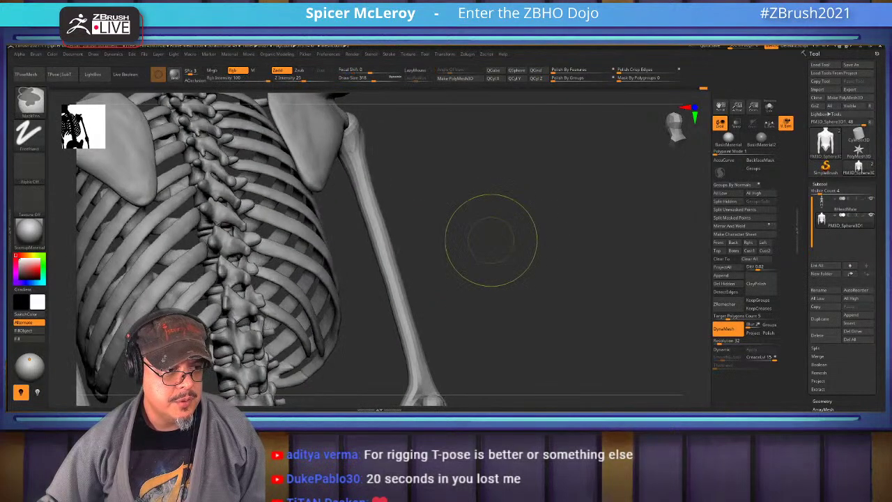
# Toggle the skin mesh off and on again and frame the whole skeleton
pyautogui.keyDown('ctrl'); pyautogui.keyDown('shift'); pyautogui.click(478, 238); pyautogui.keyUp('shift'); pyautogui.keyUp('ctrl')
pyautogui.keyDown('ctrl'); pyautogui.keyDown('shift'); pyautogui.click(478, 239); pyautogui.keyUp('shift'); pyautogui.keyUp('ctrl')
pyautogui.moveTo(478, 239); pyautogui.dragTo(487, 240)
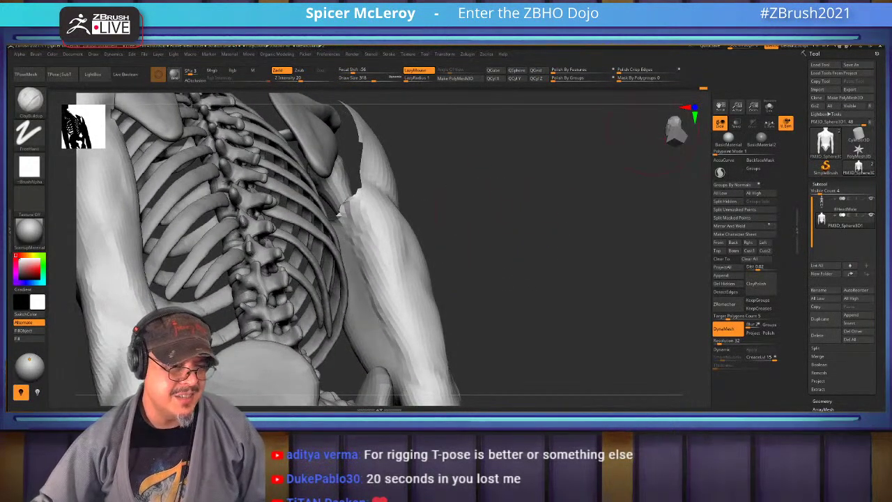
pyautogui.press('f')
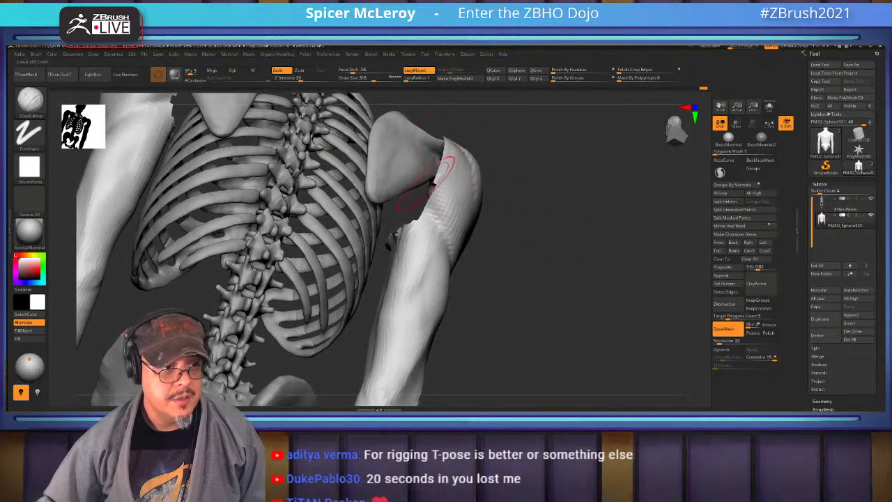
# Zoom to a straight back view of the ribs and arm and smooth the upper arm
pyautogui.moveTo(411, 178)
pyautogui.mouseDown()
pyautogui.moveTo(438, 157)
pyautogui.moveTo(600, 136)
pyautogui.mouseUp()
pyautogui.scroll(3, 390, 155)
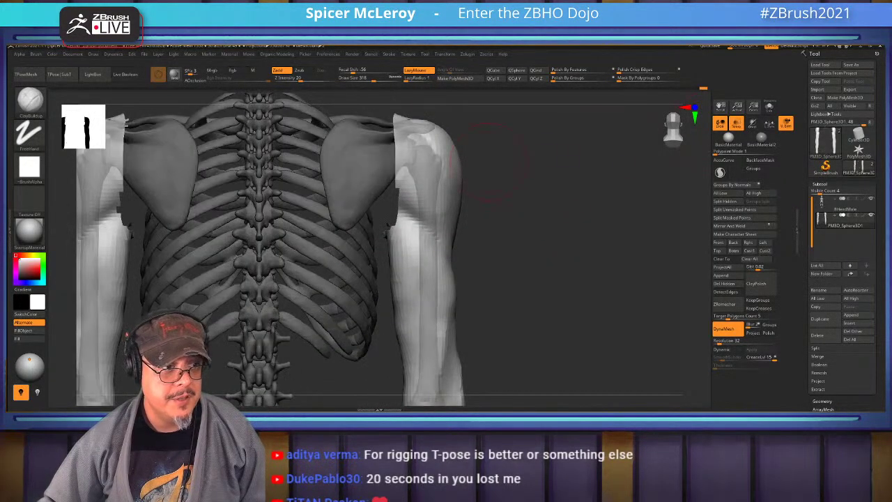
pyautogui.moveTo(530, 181); pyautogui.dragTo(389, 155)
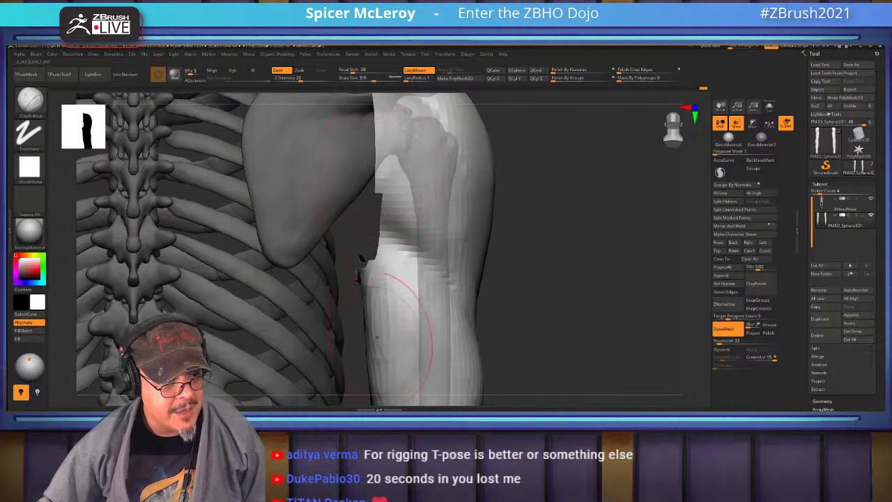
pyautogui.moveTo(381, 324); pyautogui.dragTo(418, 191)
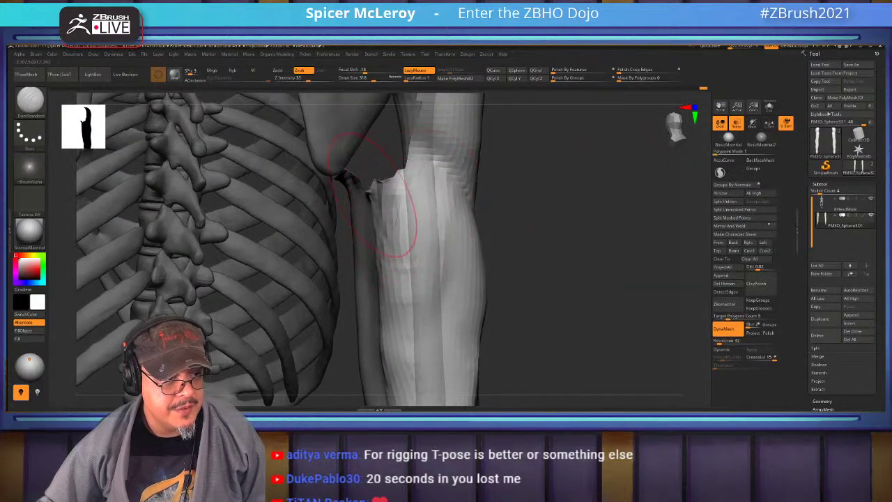
pyautogui.keyDown('shift'); pyautogui.moveTo(372, 232); pyautogui.dragTo(373, 200); pyautogui.keyUp('shift')
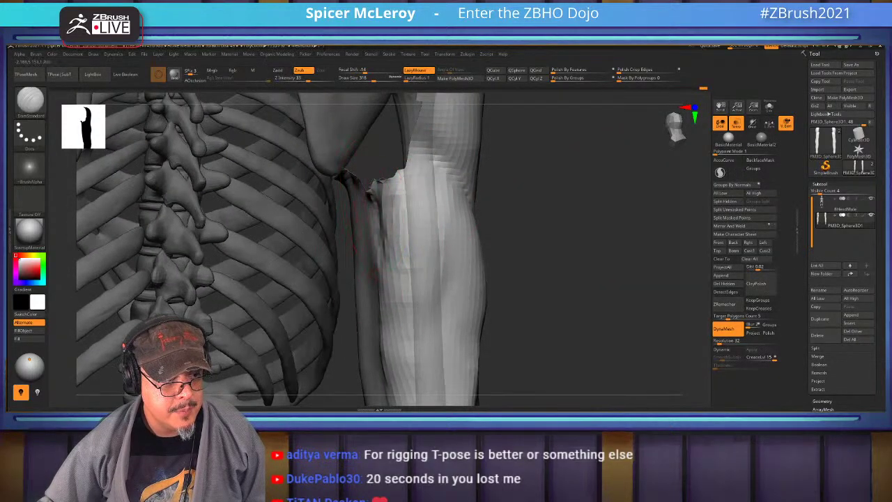
# Orbit around the spine, hip, elbow and lower ribcage beside the upper arm
pyautogui.moveTo(404, 327)
pyautogui.mouseDown()
pyautogui.moveTo(393, 399)
pyautogui.moveTo(397, 390)
pyautogui.mouseUp()
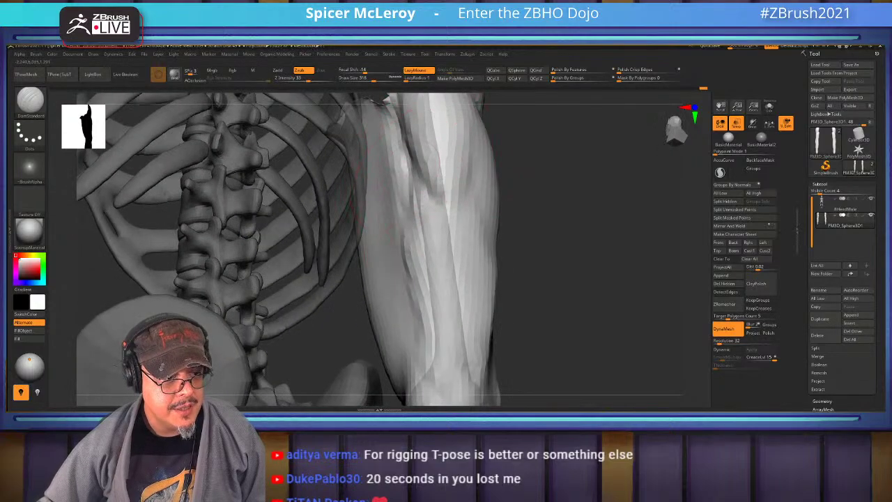
pyautogui.moveTo(420, 322); pyautogui.dragTo(448, 188)
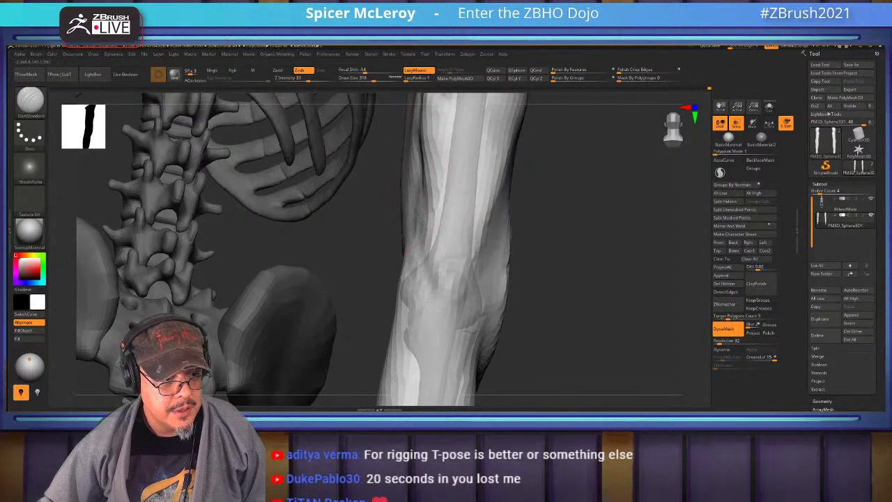
pyautogui.moveTo(421, 185)
pyautogui.mouseDown()
pyautogui.moveTo(390, 124)
pyautogui.moveTo(389, 188)
pyautogui.mouseUp()
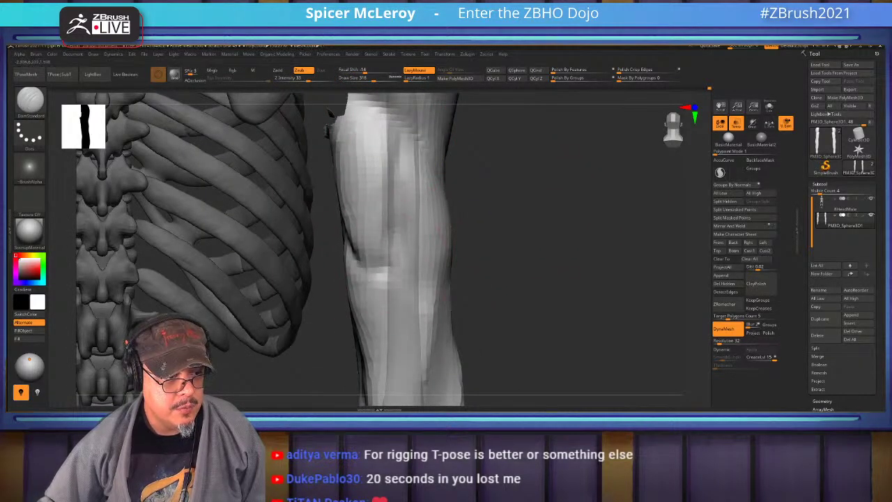
pyautogui.moveTo(394, 258); pyautogui.dragTo(413, 203)
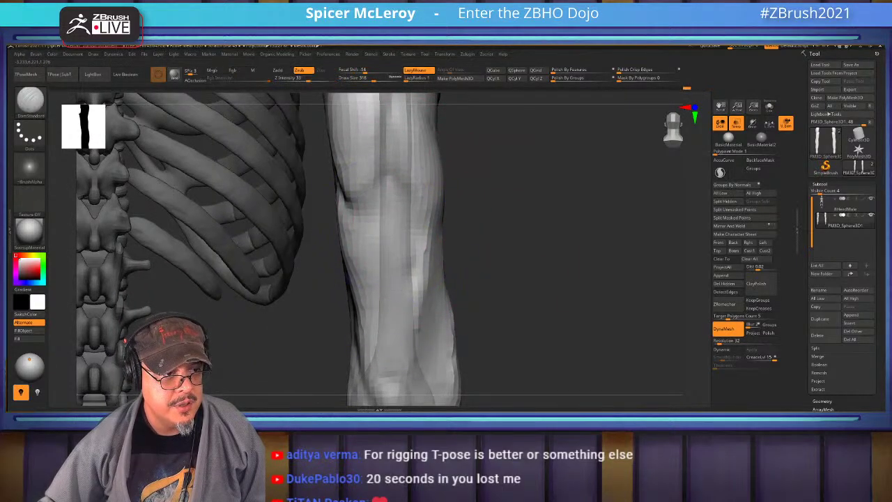
pyautogui.moveTo(373, 223); pyautogui.dragTo(388, 200)
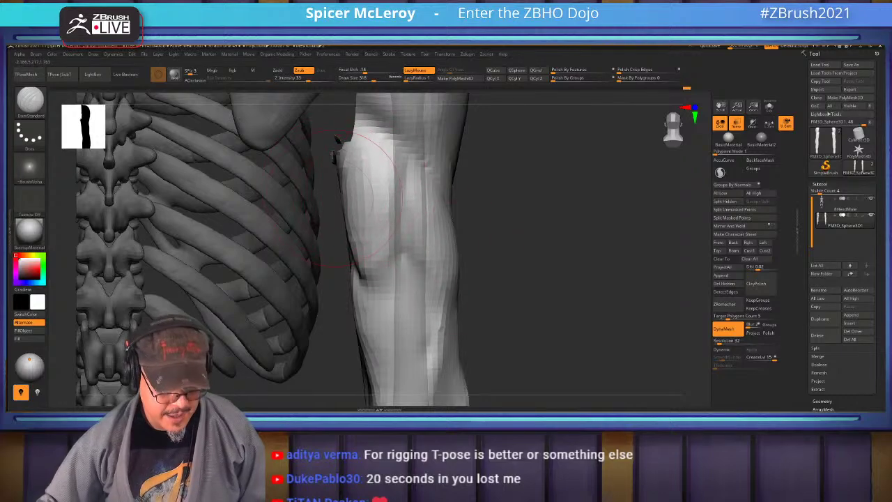
# Select the Move brush at large size, briefly trying Move Topological in between
pyautogui.press('b')
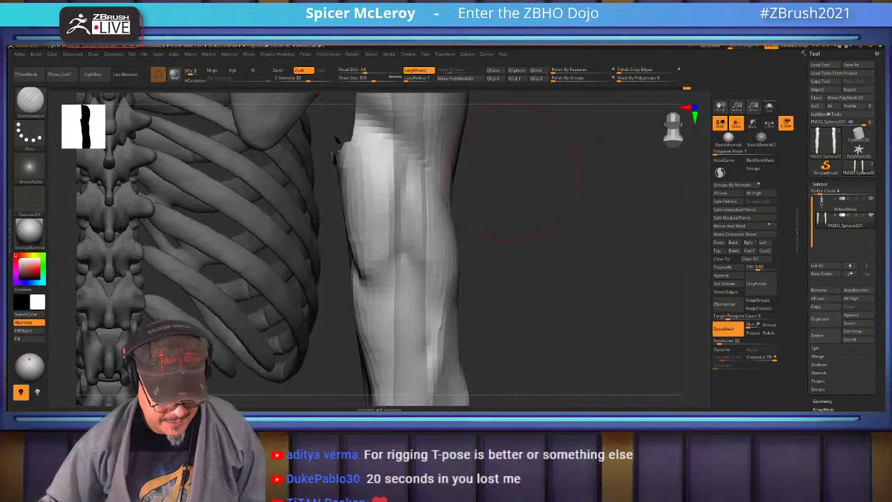
pyautogui.press('b')
pyautogui.press('m')
pyautogui.press('v')
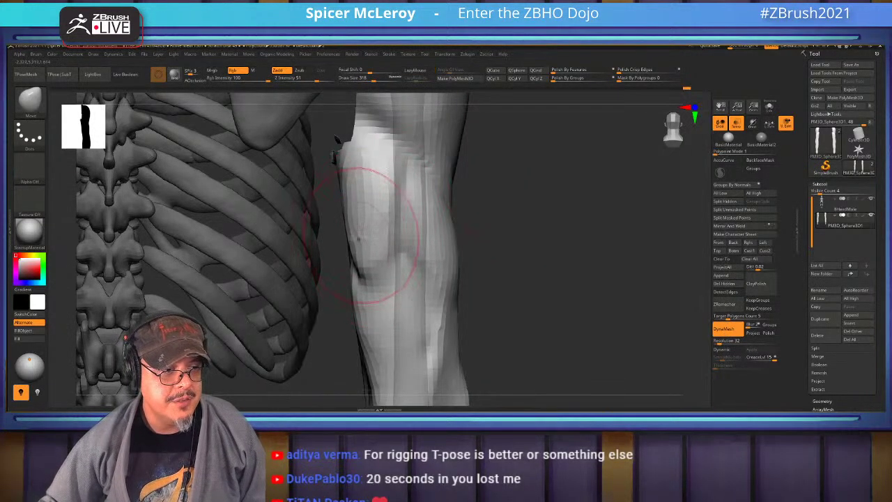
pyautogui.press('b')
pyautogui.press('m')
pyautogui.press('t')
pyautogui.press('b')
pyautogui.press('m')
pyautogui.press('v')
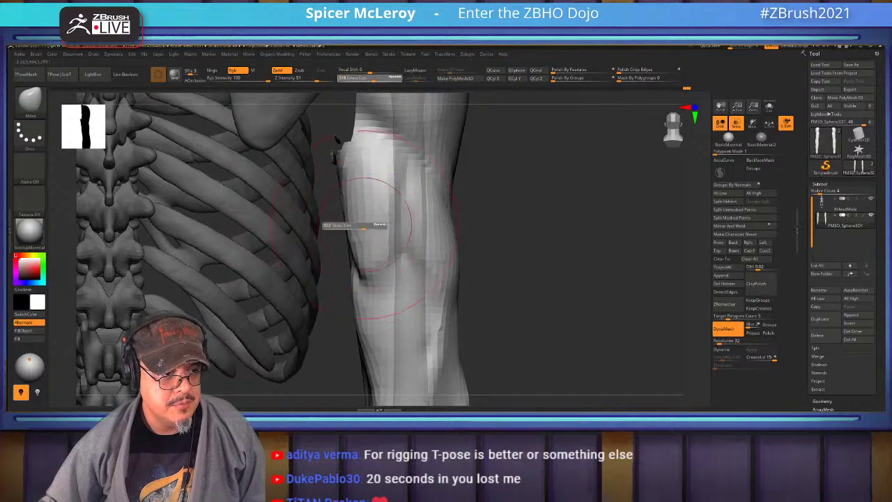
# Push the arm's outer contour, smooth it, cut Draw Size to 430, and rework the forearm
pyautogui.moveTo(418, 244)
pyautogui.mouseDown()
pyautogui.moveTo(404, 243)
pyautogui.moveTo(418, 240)
pyautogui.mouseUp()
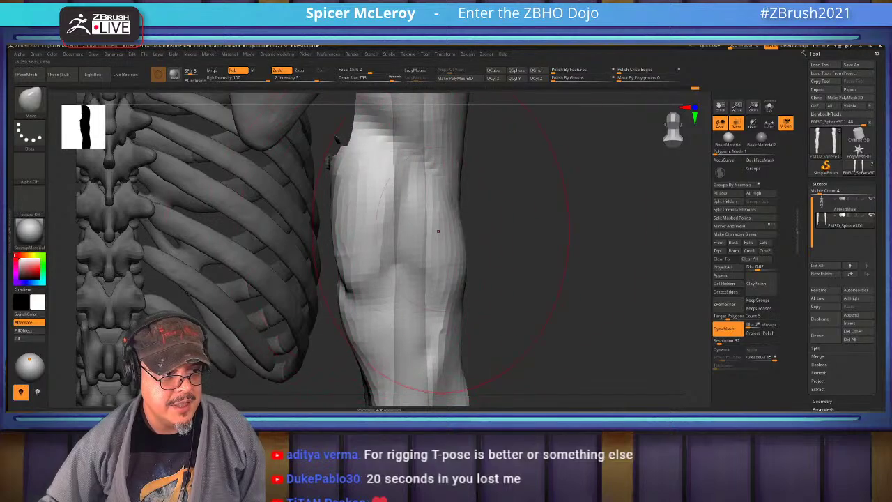
pyautogui.keyDown('shift'); pyautogui.moveTo(384, 193); pyautogui.dragTo(543, 229); pyautogui.keyUp('shift')
pyautogui.press('s')
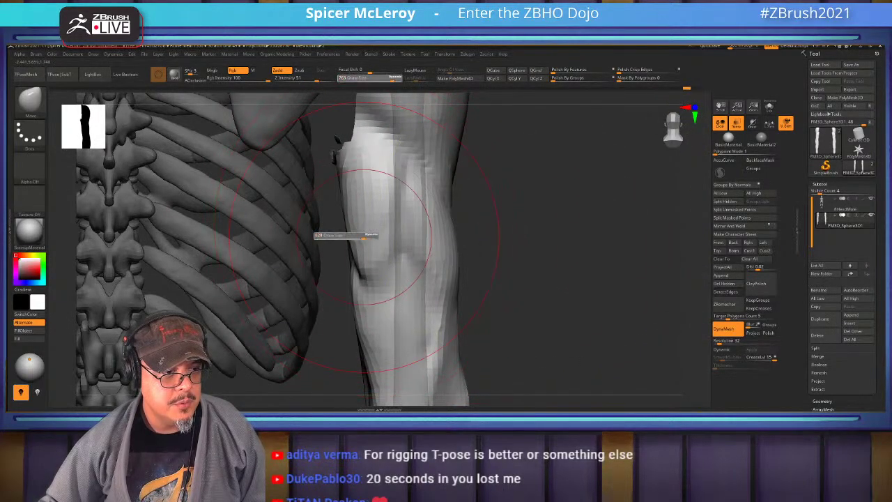
pyautogui.moveTo(364, 239); pyautogui.dragTo(334, 239)
pyautogui.moveTo(366, 311)
pyautogui.mouseDown()
pyautogui.moveTo(359, 279)
pyautogui.moveTo(378, 243)
pyautogui.moveTo(370, 220)
pyautogui.mouseUp()
pyautogui.keyDown('shift'); pyautogui.moveTo(362, 279); pyautogui.dragTo(439, 282); pyautogui.keyUp('shift')
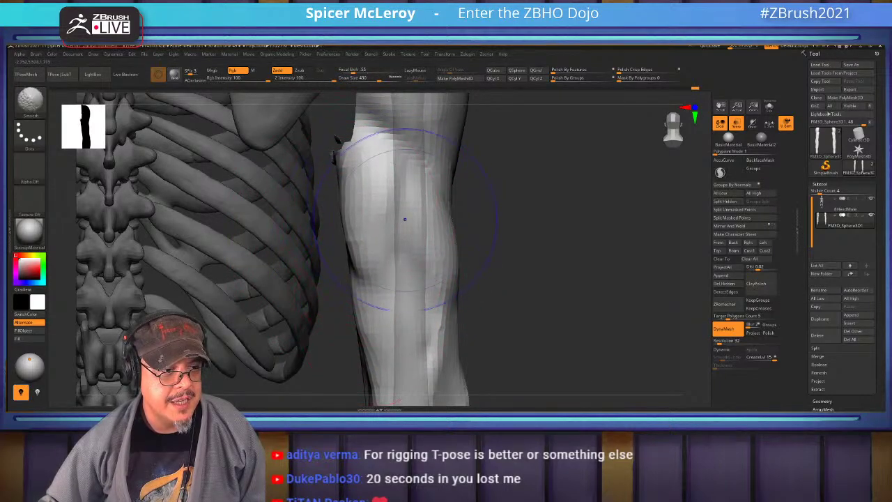
pyautogui.moveTo(351, 136); pyautogui.dragTo(383, 181)
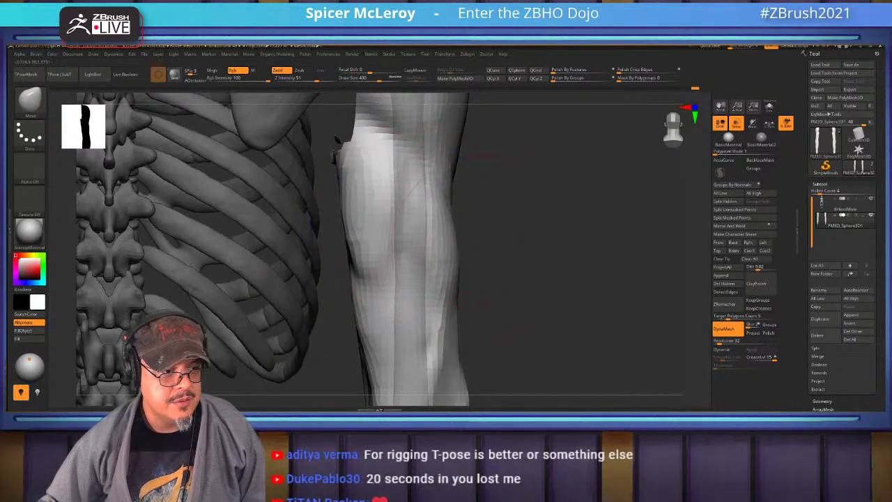
# Smooth the forearm near the upper arm, then swing to a front view of the ribcage
pyautogui.moveTo(454, 289); pyautogui.dragTo(416, 291)
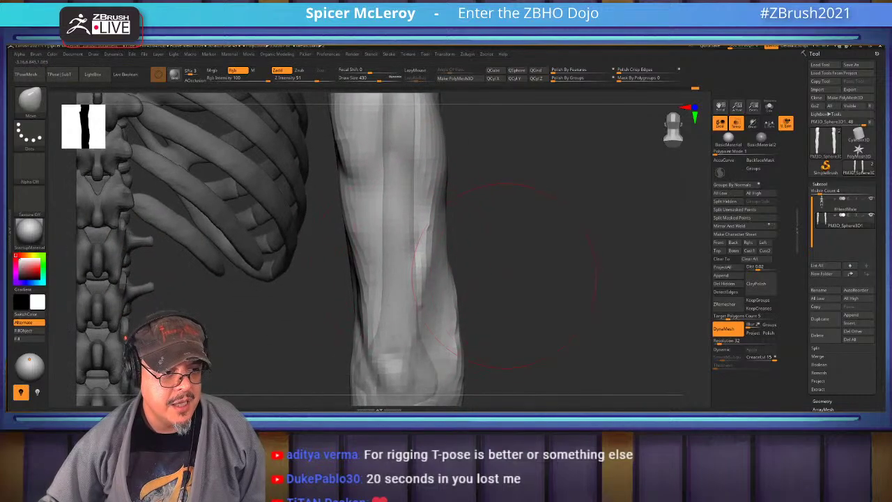
pyautogui.moveTo(506, 275); pyautogui.dragTo(442, 203)
pyautogui.keyDown('shift'); pyautogui.moveTo(410, 269); pyautogui.dragTo(411, 154); pyautogui.keyUp('shift')
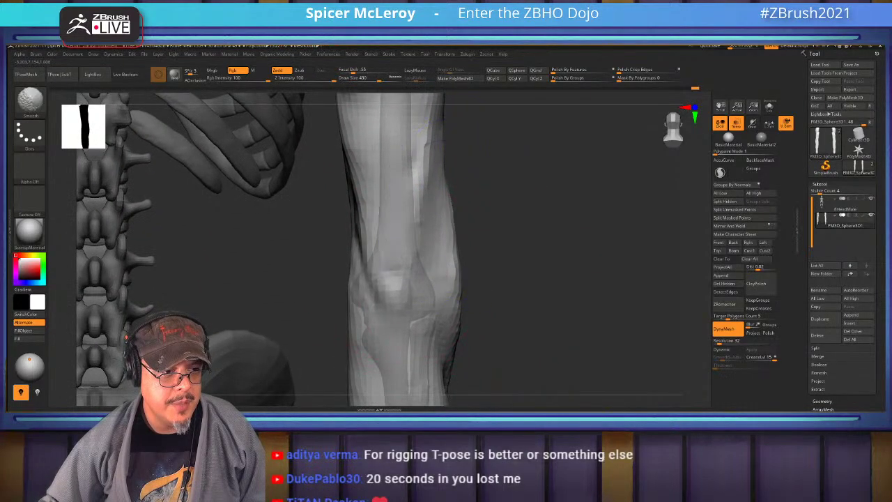
pyautogui.moveTo(418, 209)
pyautogui.mouseDown()
pyautogui.moveTo(369, 240)
pyautogui.moveTo(349, 268)
pyautogui.moveTo(271, 270)
pyautogui.moveTo(491, 223)
pyautogui.moveTo(478, 200)
pyautogui.moveTo(509, 328)
pyautogui.moveTo(482, 226)
pyautogui.mouseUp()
# Unhide the torso and symmetrically sculpt and smooth the shoulder-blade area
pyautogui.keyDown('ctrl'); pyautogui.keyDown('shift'); pyautogui.click(478, 223); pyautogui.keyUp('shift'); pyautogui.keyUp('ctrl')
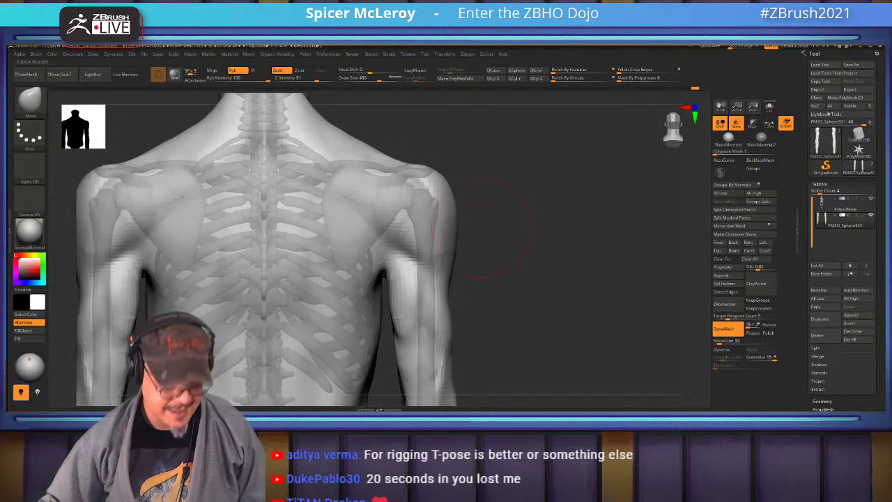
pyautogui.moveTo(386, 272); pyautogui.dragTo(388, 289)
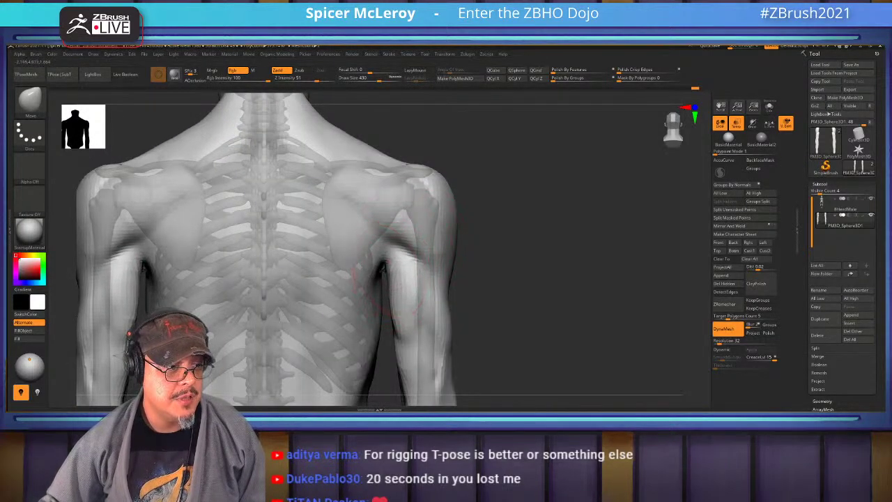
pyautogui.moveTo(385, 255)
pyautogui.keyDown('shift'); pyautogui.mouseDown()
pyautogui.moveTo(404, 230)
pyautogui.moveTo(407, 243)
pyautogui.mouseUp(); pyautogui.keyUp('shift')
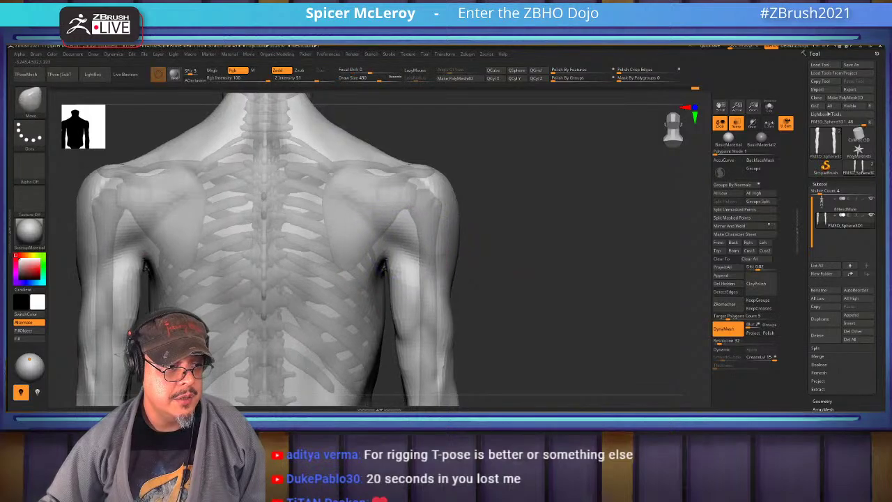
pyautogui.moveTo(516, 251)
pyautogui.mouseDown()
pyautogui.moveTo(458, 260)
pyautogui.moveTo(416, 151)
pyautogui.mouseUp()
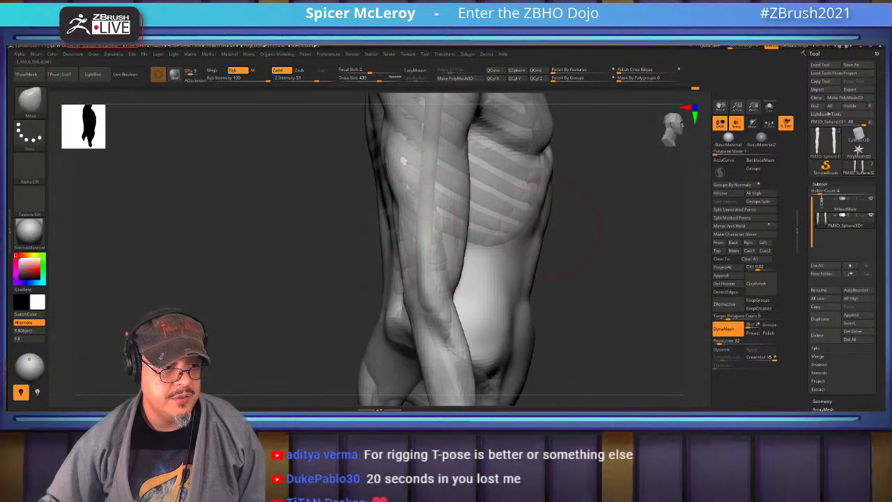
pyautogui.moveTo(550, 228)
pyautogui.mouseDown()
pyautogui.moveTo(459, 244)
pyautogui.moveTo(376, 279)
pyautogui.mouseUp()
# Select ClayBuildup and orbit the torso to check it from side, front and pelvis
pyautogui.press('b')
pyautogui.press('c')
pyautogui.press('b')
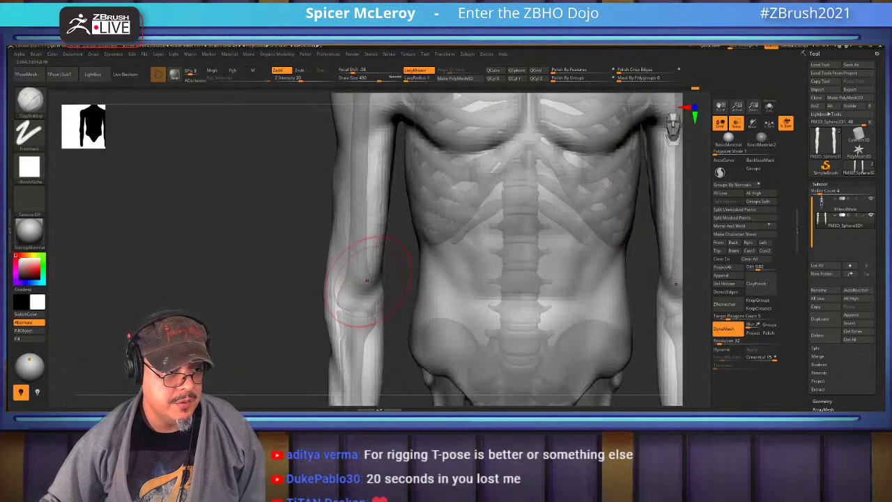
pyautogui.moveTo(230, 243)
pyautogui.mouseDown()
pyautogui.moveTo(307, 245)
pyautogui.moveTo(265, 246)
pyautogui.mouseUp()
pyautogui.keyDown('alt'); pyautogui.moveTo(350, 335); pyautogui.dragTo(350, 230); pyautogui.keyUp('alt')
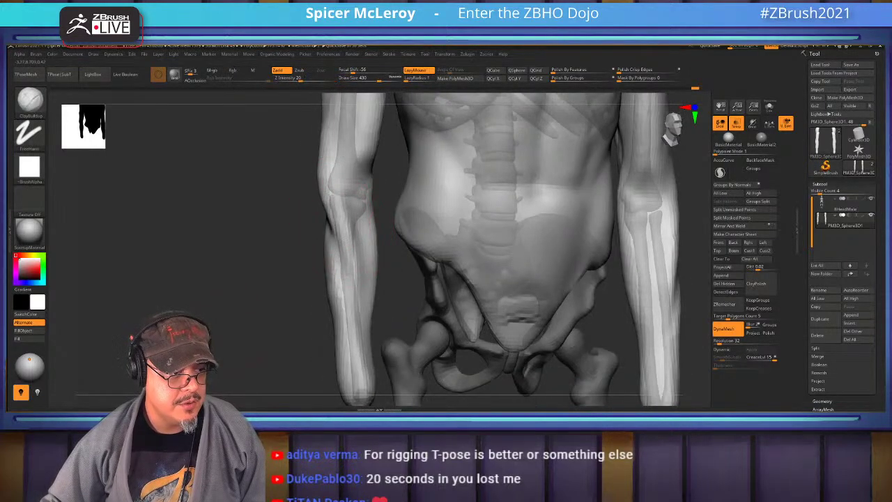
# Reselect the clay brush and orbit from the back to a three-quarter view of the head
pyautogui.press('b')
pyautogui.press('c')
pyautogui.press('b')
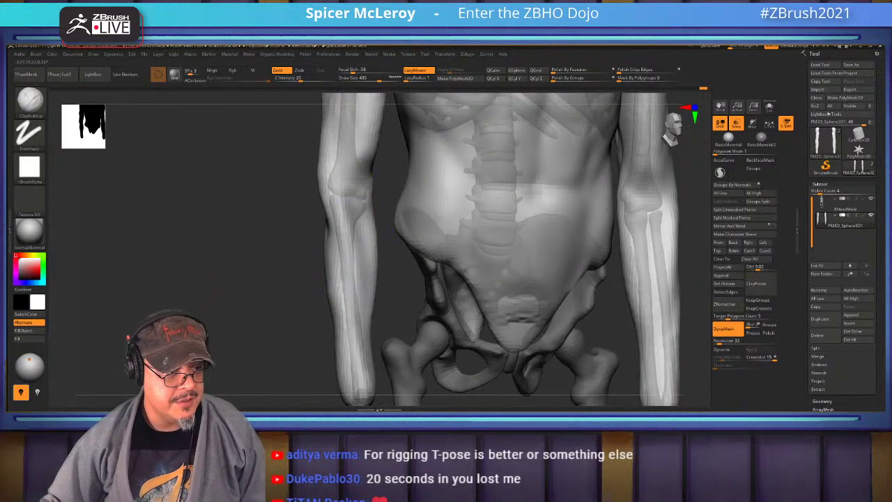
pyautogui.moveTo(348, 250)
pyautogui.mouseDown()
pyautogui.moveTo(230, 279)
pyautogui.moveTo(299, 222)
pyautogui.mouseUp()
pyautogui.moveTo(488, 279); pyautogui.dragTo(390, 230)
pyautogui.keyDown('alt'); pyautogui.moveTo(523, 209); pyautogui.dragTo(526, 265); pyautogui.keyUp('alt')
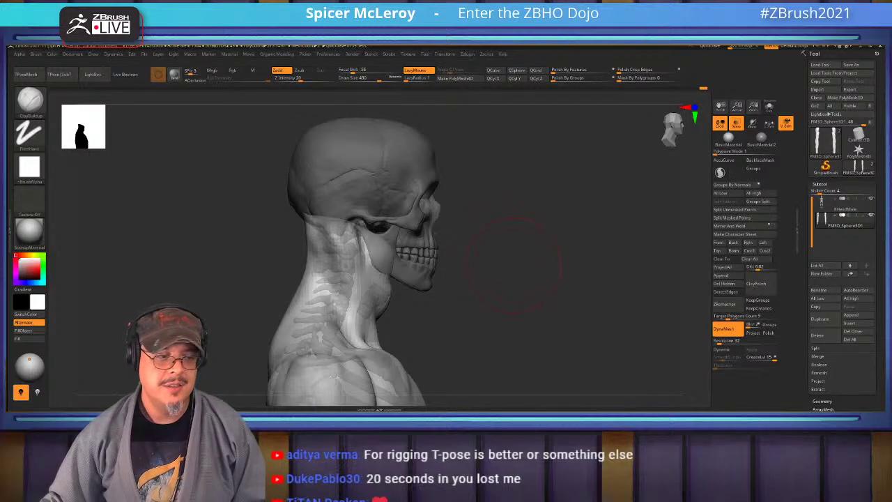
# Frame the full body and select the Move brush with an adjusted Draw Size
pyautogui.moveTo(500, 247)
pyautogui.mouseDown()
pyautogui.moveTo(457, 248)
pyautogui.moveTo(567, 229)
pyautogui.moveTo(547, 306)
pyautogui.moveTo(547, 251)
pyautogui.moveTo(541, 288)
pyautogui.moveTo(462, 197)
pyautogui.mouseUp()
pyautogui.press('f')
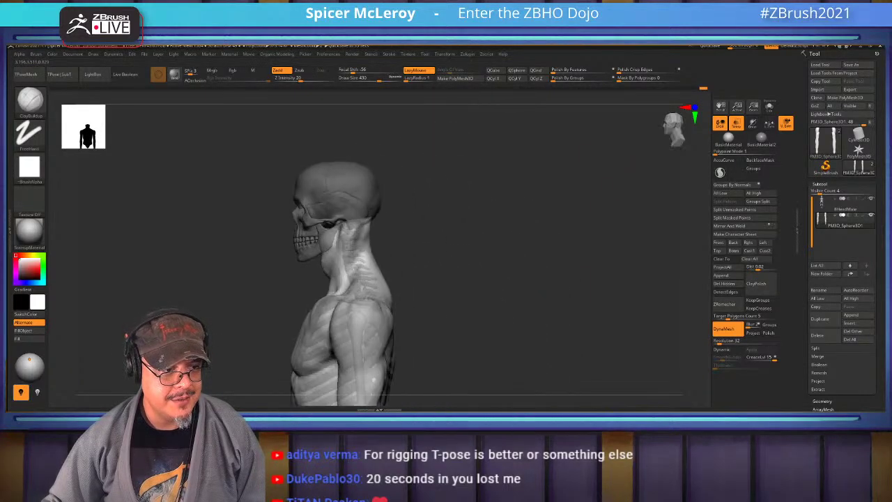
pyautogui.press('b')
pyautogui.press('m')
pyautogui.press('v')
pyautogui.keyDown('alt'); pyautogui.moveTo(514, 217); pyautogui.dragTo(584, 245); pyautogui.keyUp('alt')
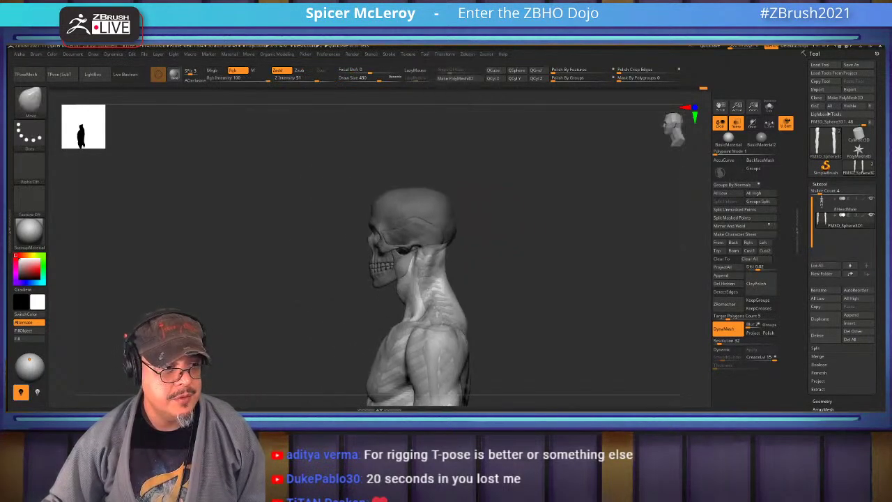
pyautogui.press('s')
pyautogui.press('s')
pyautogui.moveTo(486, 211)
pyautogui.keyDown('alt'); pyautogui.mouseDown()
pyautogui.moveTo(523, 240)
pyautogui.moveTo(509, 155)
pyautogui.mouseUp(); pyautogui.keyUp('alt')
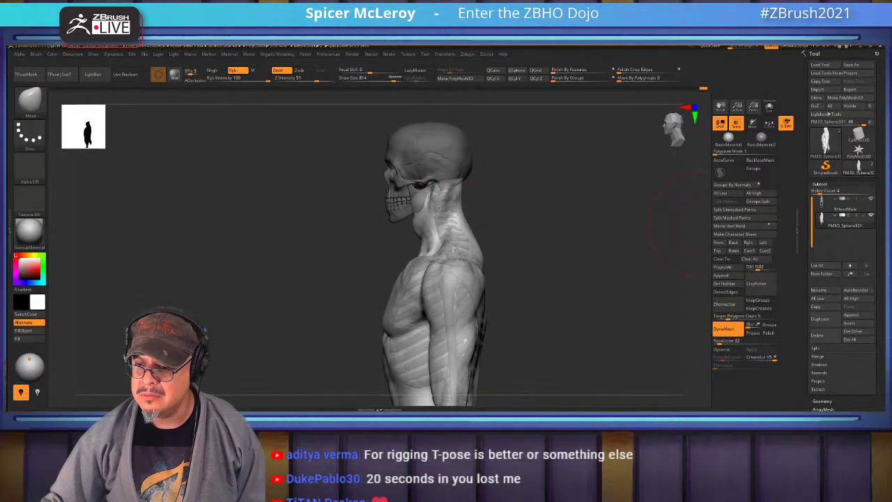
# Push a stroke down the back of the neck into the trapezius, then turn to the lower back
pyautogui.moveTo(679, 230); pyautogui.dragTo(462, 216)
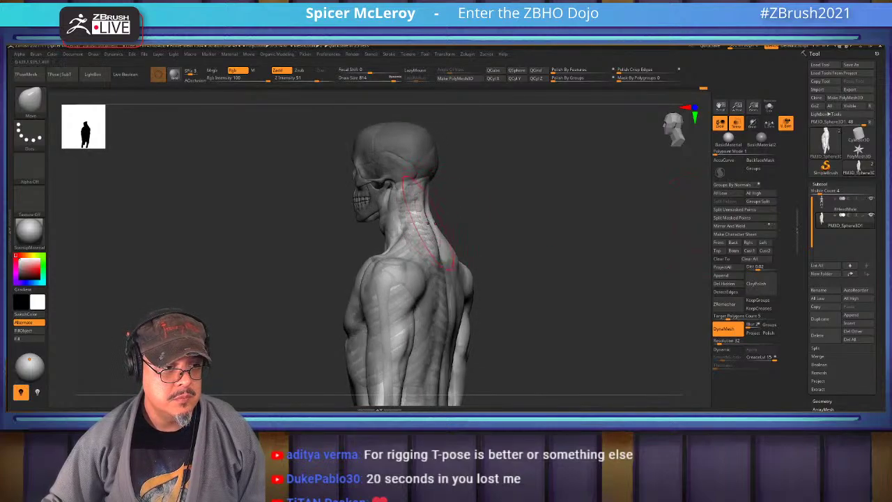
pyautogui.moveTo(444, 268); pyautogui.dragTo(426, 231)
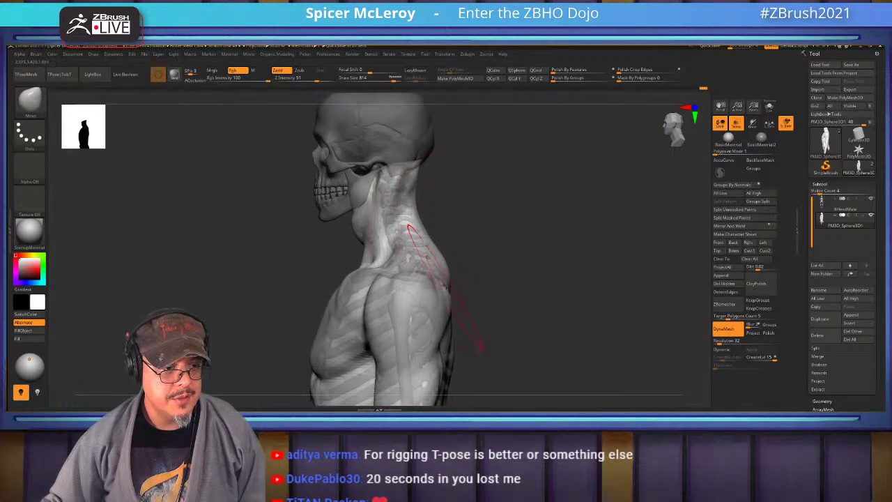
pyautogui.moveTo(481, 345); pyautogui.dragTo(418, 237)
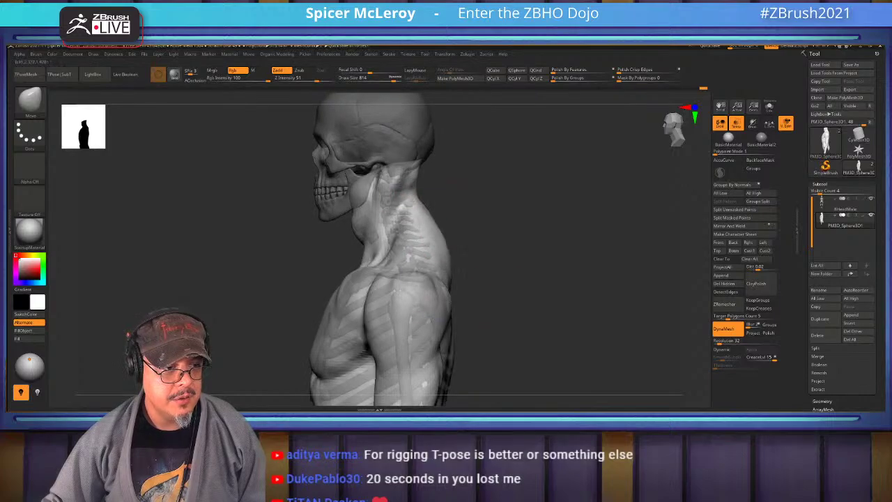
pyautogui.moveTo(478, 218); pyautogui.dragTo(502, 229)
pyautogui.moveTo(552, 256); pyautogui.dragTo(445, 251)
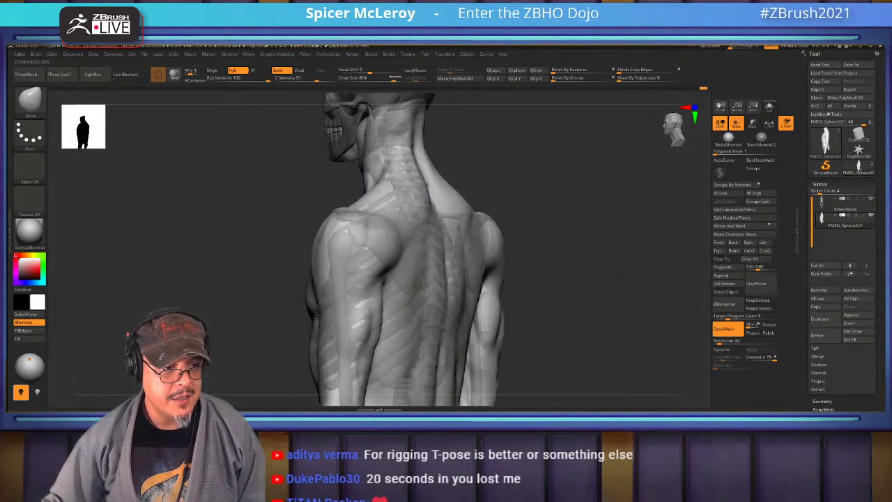
pyautogui.moveTo(504, 269); pyautogui.dragTo(481, 258)
pyautogui.moveTo(516, 293)
pyautogui.mouseDown()
pyautogui.moveTo(558, 237)
pyautogui.moveTo(418, 215)
pyautogui.moveTo(429, 237)
pyautogui.moveTo(418, 251)
pyautogui.mouseUp()
# Select FormSoft and build up muscle forms across the back and right shoulder blade
pyautogui.press('b')
pyautogui.press('f')
pyautogui.press('s')
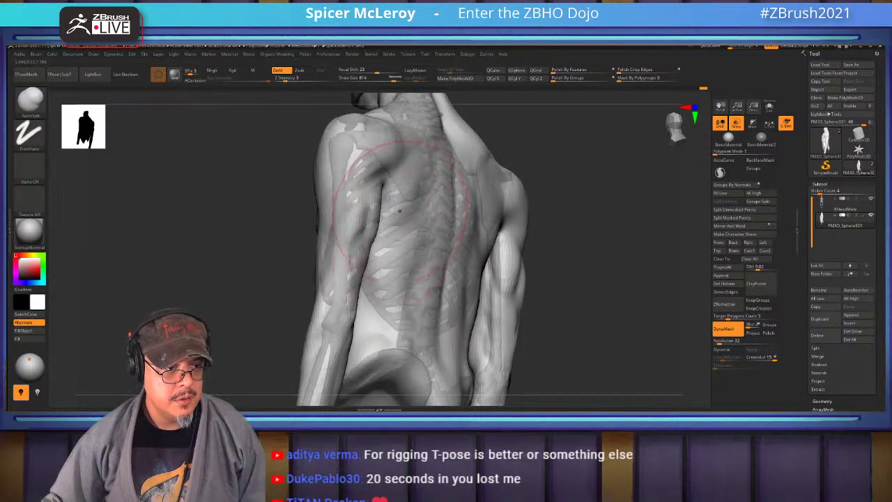
pyautogui.moveTo(399, 210)
pyautogui.mouseDown()
pyautogui.moveTo(349, 237)
pyautogui.moveTo(478, 300)
pyautogui.moveTo(502, 271)
pyautogui.moveTo(358, 261)
pyautogui.moveTo(369, 285)
pyautogui.mouseUp()
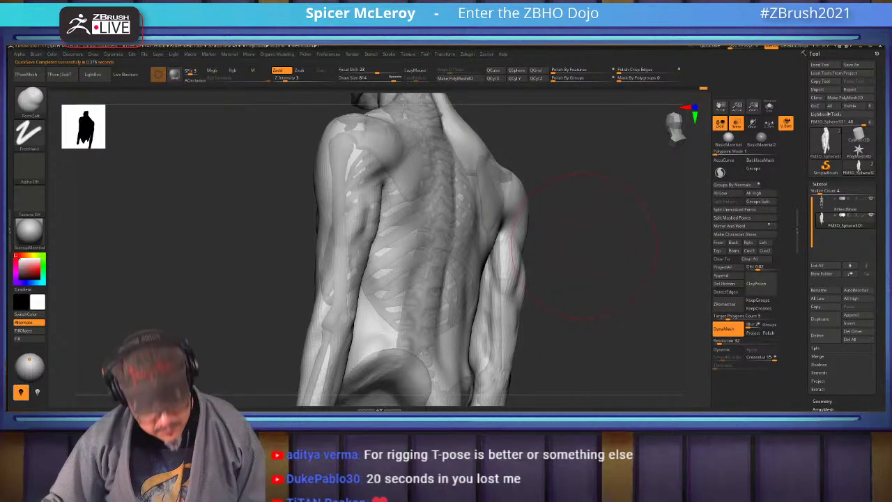
pyautogui.keyDown('shift'); pyautogui.moveTo(577, 245); pyautogui.dragTo(462, 291); pyautogui.keyUp('shift')
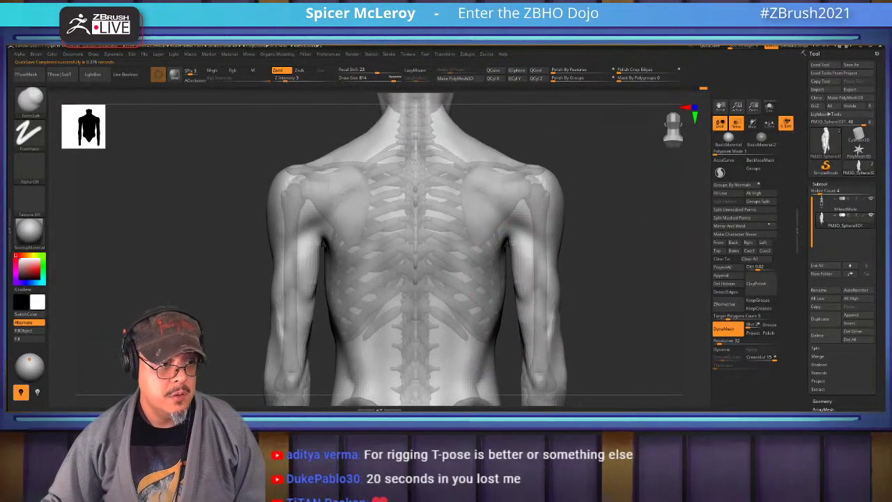
pyautogui.moveTo(529, 175); pyautogui.dragTo(457, 257)
pyautogui.moveTo(474, 170); pyautogui.dragTo(540, 195)
pyautogui.keyDown('alt'); pyautogui.moveTo(627, 209); pyautogui.dragTo(631, 246); pyautogui.keyUp('alt')
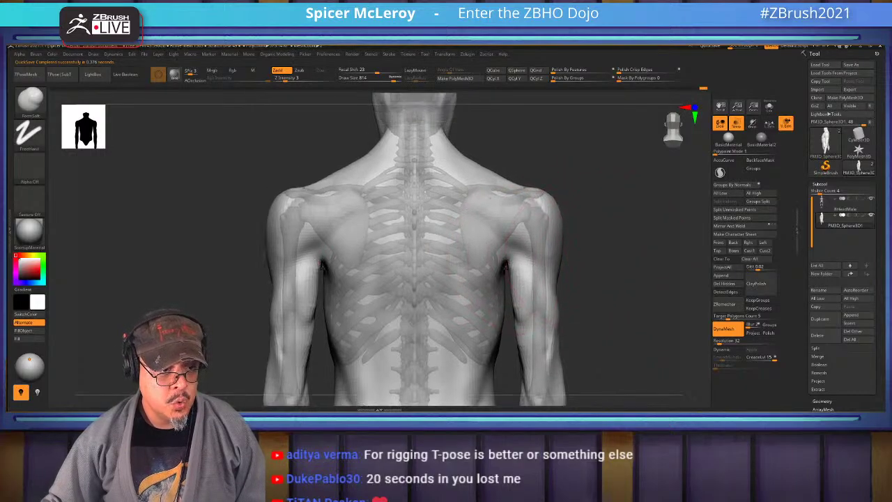
# Briefly switch to Move, return to the soft brush at a smaller size, and orbit to check
pyautogui.press('b')
pyautogui.press('m')
pyautogui.press('v')
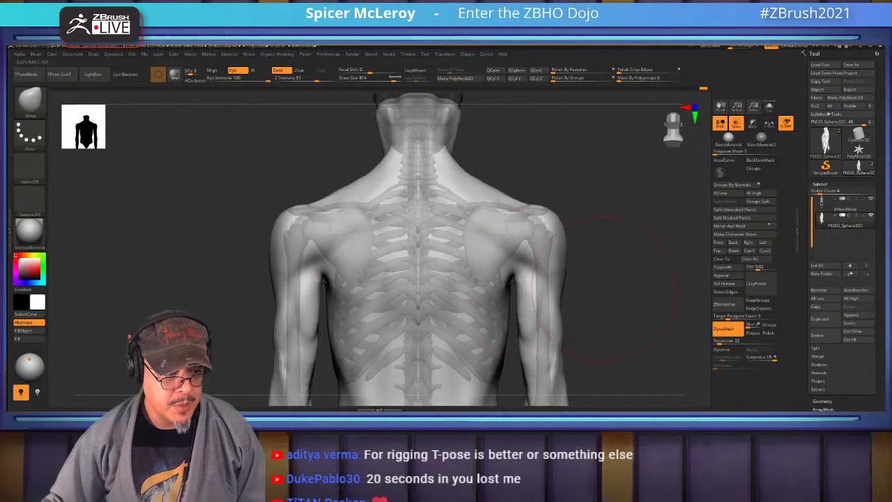
pyautogui.moveTo(599, 230)
pyautogui.keyDown('alt'); pyautogui.mouseDown()
pyautogui.moveTo(600, 261)
pyautogui.moveTo(557, 230)
pyautogui.moveTo(521, 223)
pyautogui.mouseUp(); pyautogui.keyUp('alt')
pyautogui.press('b')
pyautogui.press('s')
pyautogui.press('t')
pyautogui.press('s')
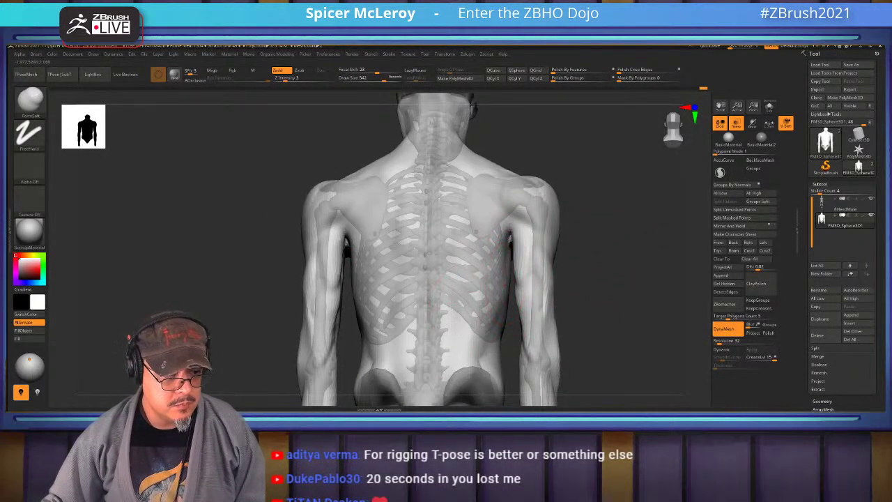
pyautogui.moveTo(599, 279)
pyautogui.mouseDown()
pyautogui.moveTo(478, 274)
pyautogui.moveTo(589, 321)
pyautogui.mouseUp()
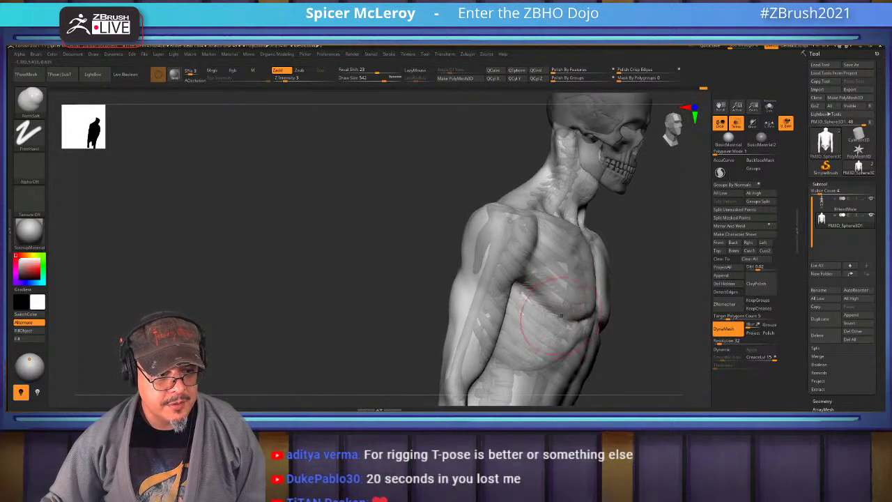
pyautogui.moveTo(418, 258)
pyautogui.mouseDown()
pyautogui.moveTo(502, 248)
pyautogui.moveTo(529, 215)
pyautogui.moveTo(488, 230)
pyautogui.moveTo(538, 199)
pyautogui.mouseUp()
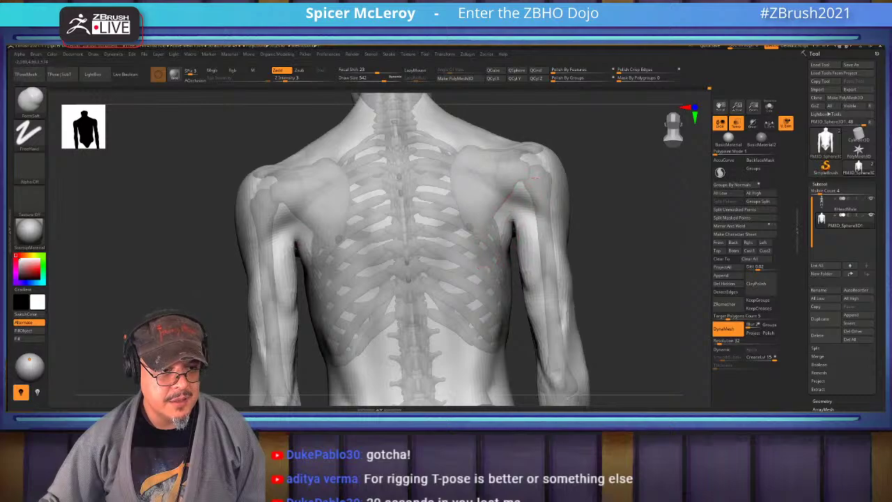
# Shift-smooth the muscles over the right ribs and flank, then snap the torso to a front view
pyautogui.press('shift')
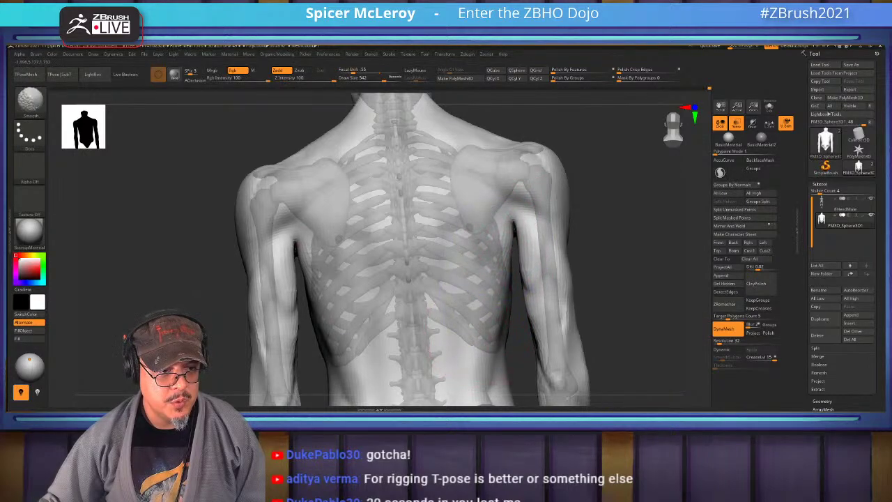
pyautogui.moveTo(620, 299); pyautogui.dragTo(503, 262)
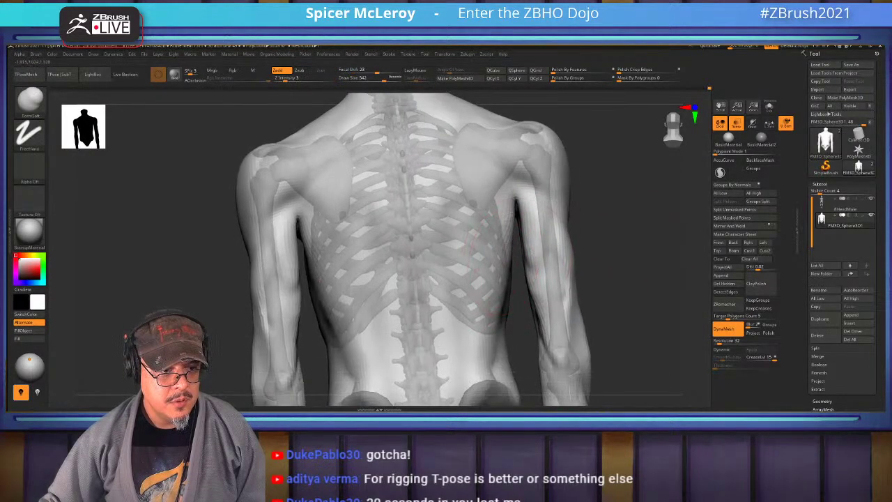
pyautogui.press('shift')
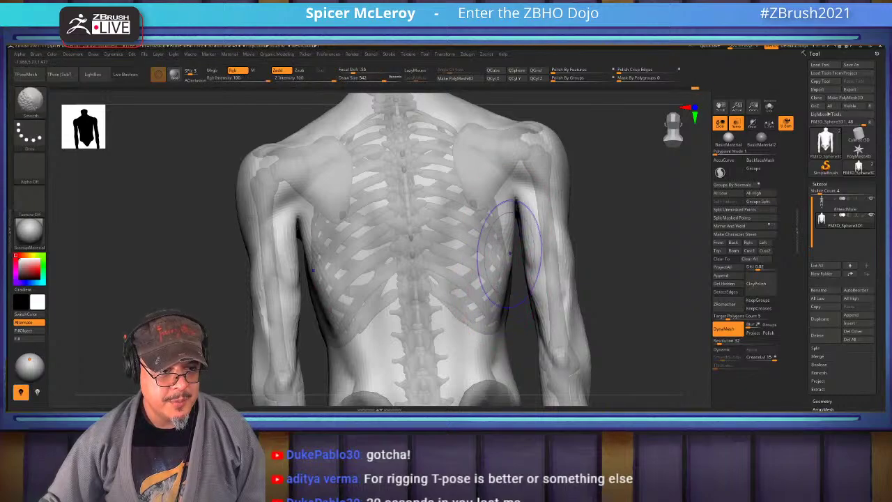
pyautogui.moveTo(613, 257)
pyautogui.mouseDown()
pyautogui.moveTo(502, 237)
pyautogui.moveTo(528, 218)
pyautogui.moveTo(502, 225)
pyautogui.moveTo(539, 237)
pyautogui.mouseUp()
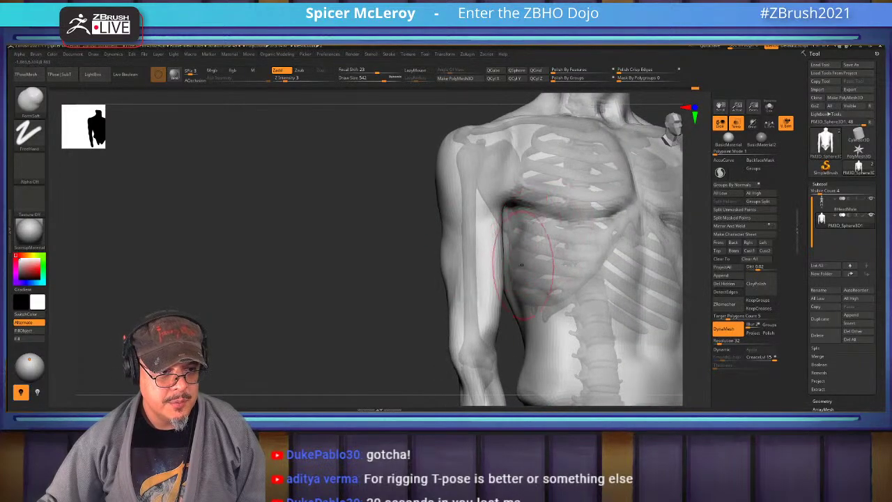
pyautogui.press('shift')
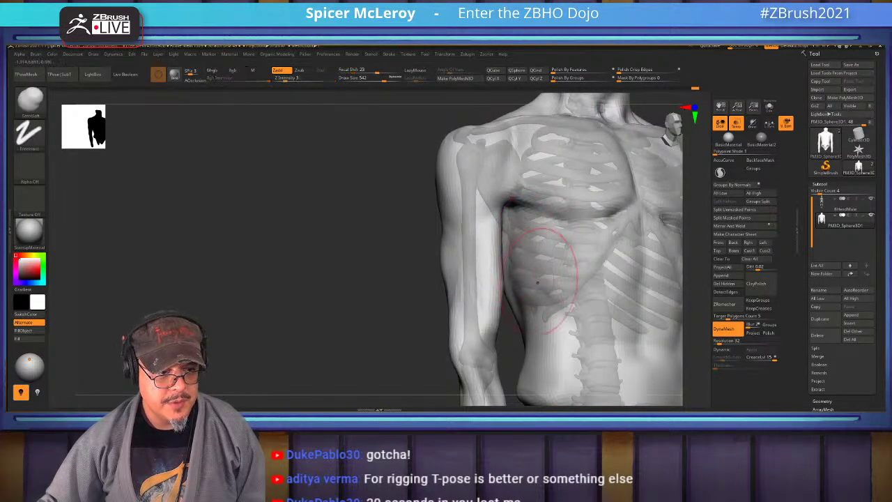
pyautogui.keyDown('shift'); pyautogui.moveTo(279, 244); pyautogui.dragTo(300, 244); pyautogui.keyUp('shift')
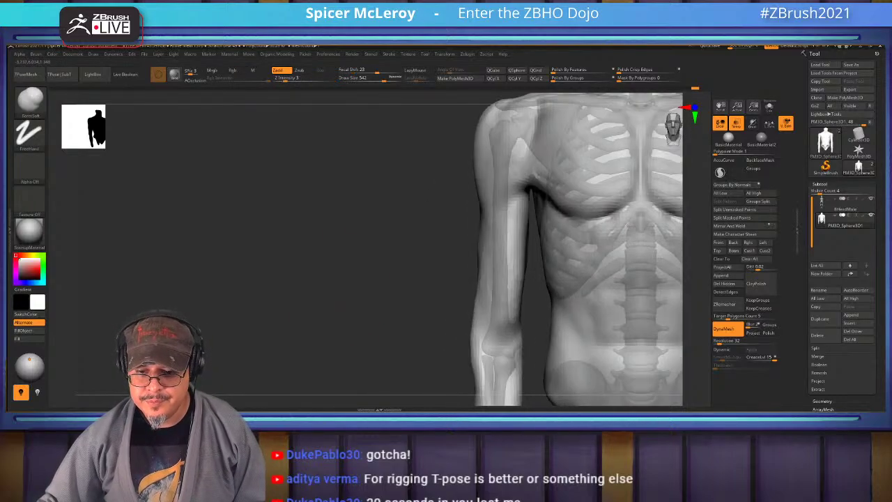
# Zoom in and tilt the torso to inspect the chest, then frame the full body turned slightly sideways
pyautogui.press('f')
pyautogui.scroll(10, 391, 244)
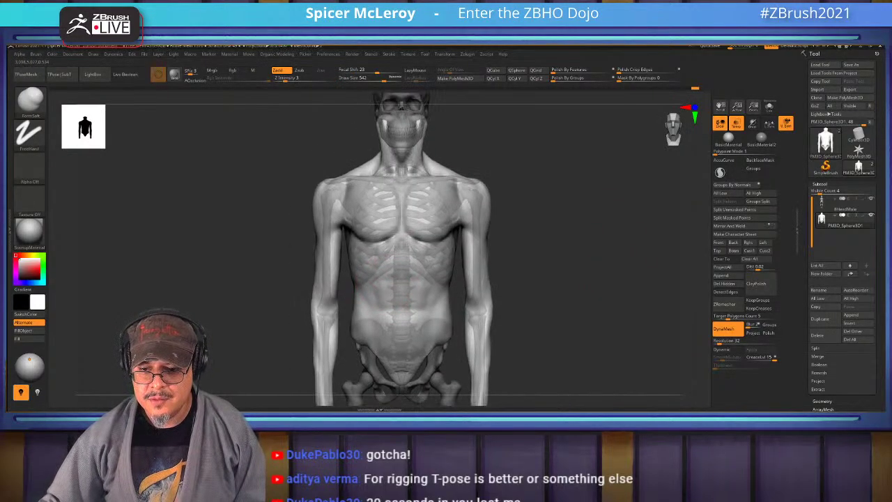
pyautogui.moveTo(648, 181); pyautogui.dragTo(585, 230)
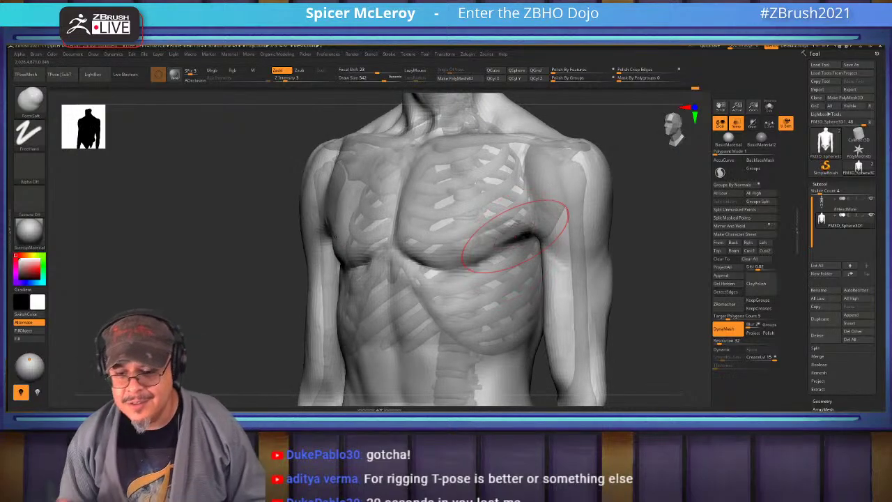
pyautogui.moveTo(655, 279); pyautogui.dragTo(651, 216)
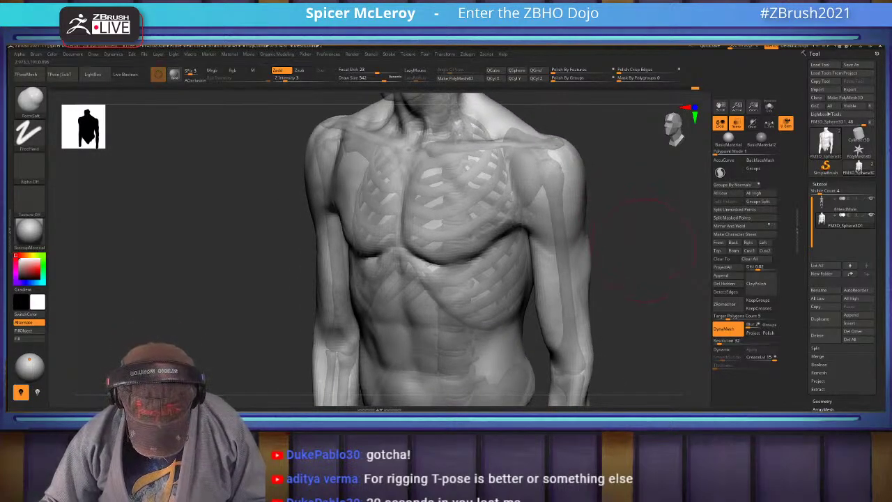
pyautogui.press('f')
pyautogui.moveTo(651, 254); pyautogui.dragTo(627, 251)
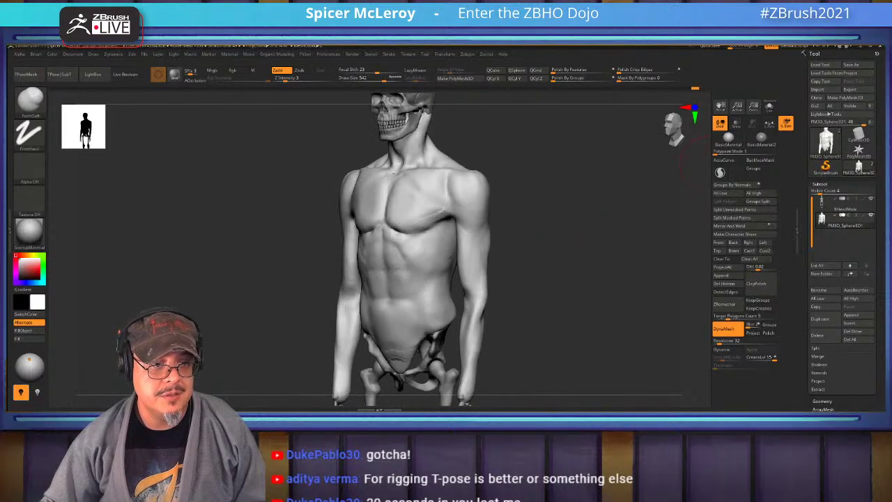
pyautogui.moveTo(551, 192); pyautogui.dragTo(579, 244)
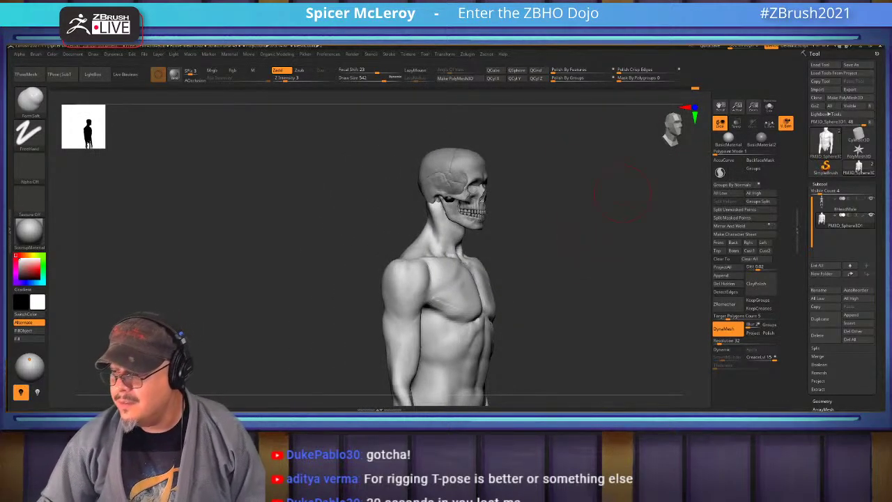
pyautogui.moveTo(622, 195)
pyautogui.mouseDown()
pyautogui.moveTo(561, 219)
pyautogui.moveTo(563, 248)
pyautogui.mouseUp()
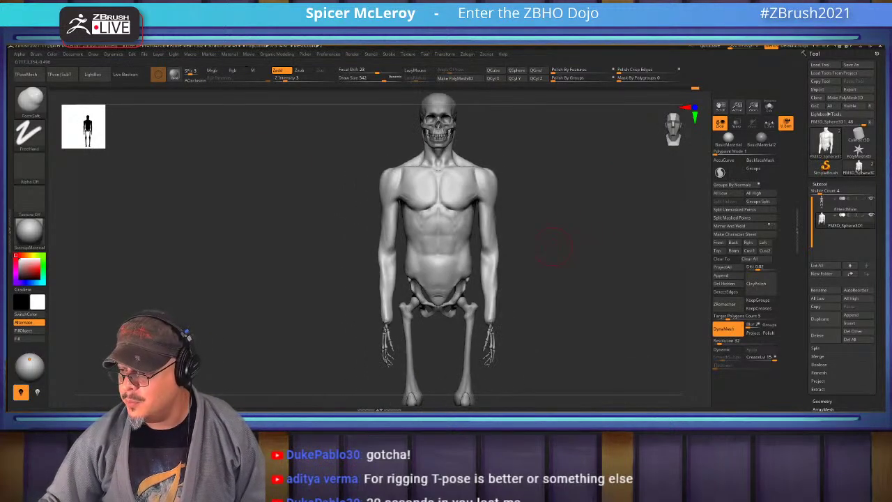
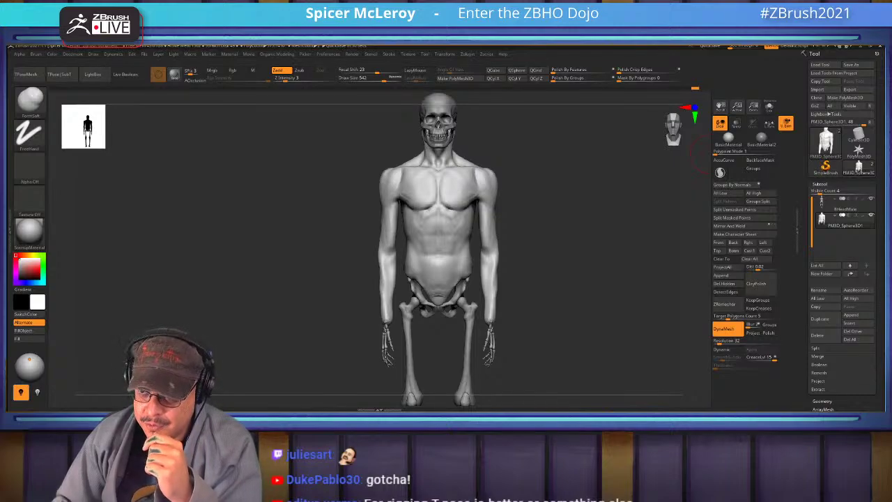
# Switch from ZBrush to the Chrome window showing xmdacademy.com
pyautogui.hotkey('alt', 'Tab')
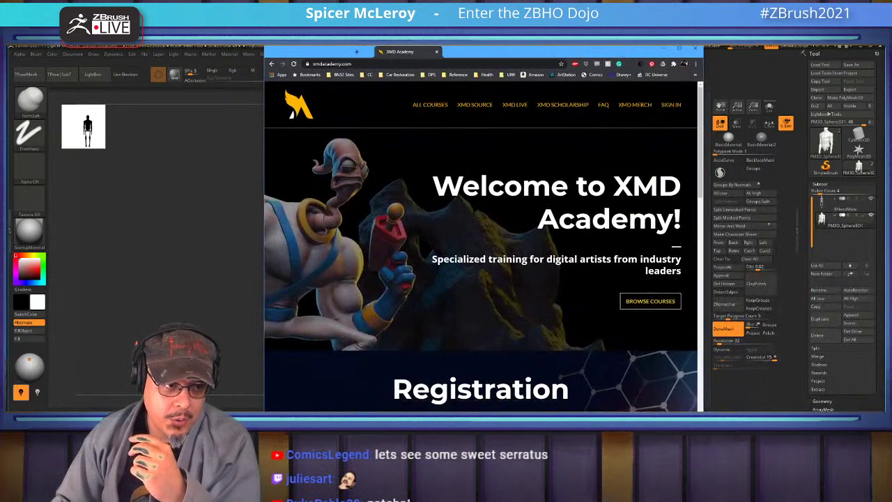
# Maximize Chrome, visit the XMD Live page, then go to the All Courses catalogue
pyautogui.press('super+Up')
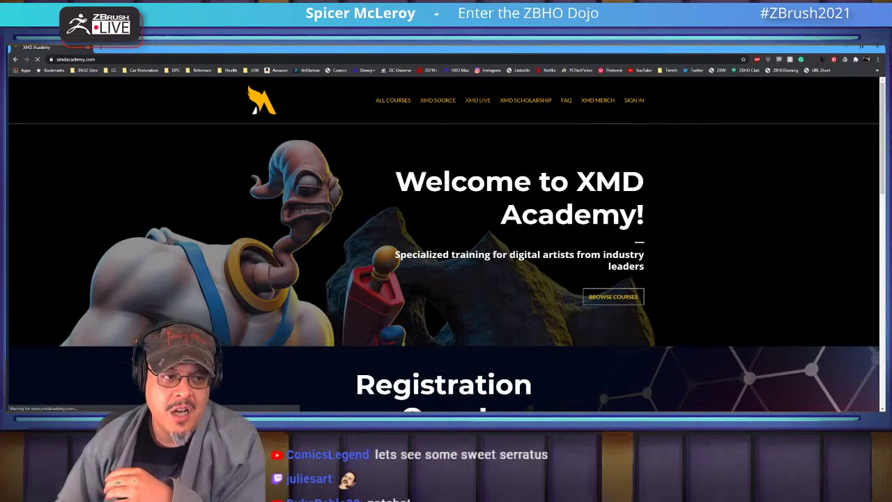
pyautogui.click(478, 100)
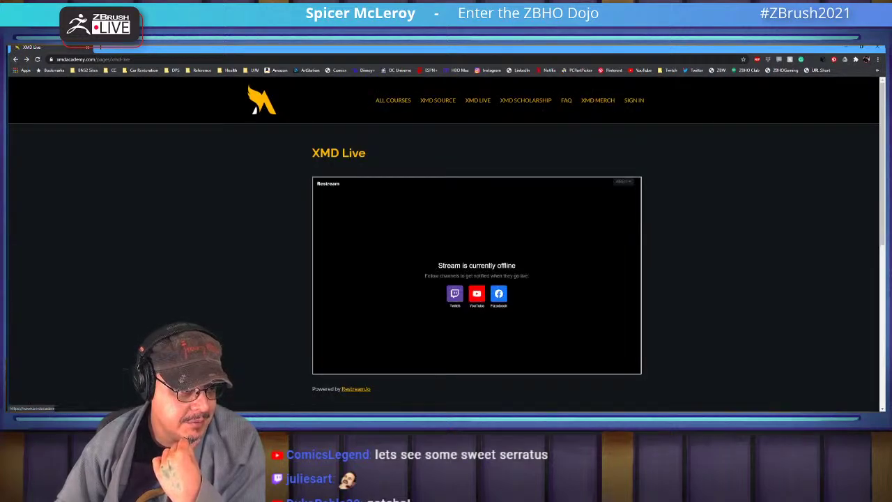
pyautogui.click(393, 100)
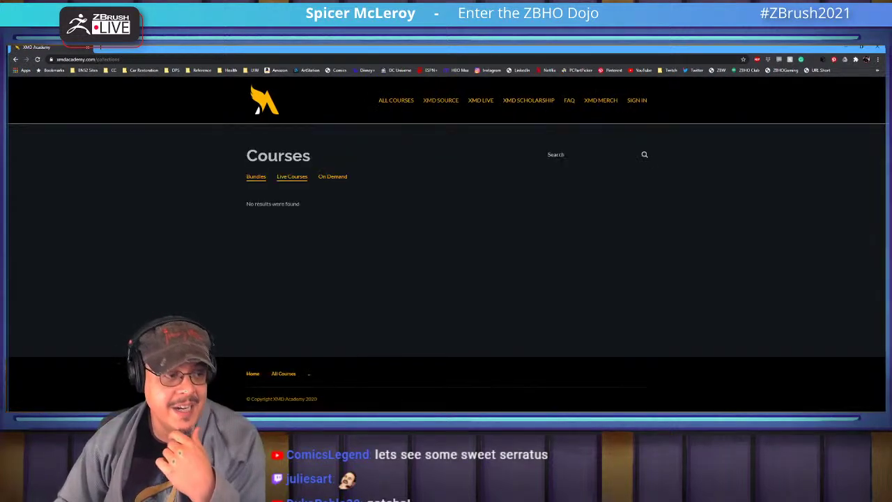
# Filter to Live Courses and open the Character Creation for Collectibles - Live course
pyautogui.click(292, 176)
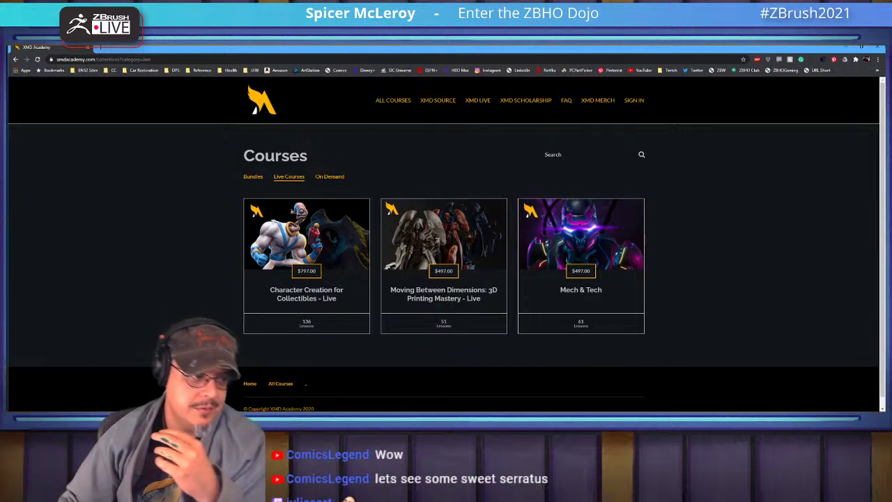
pyautogui.click(307, 251)
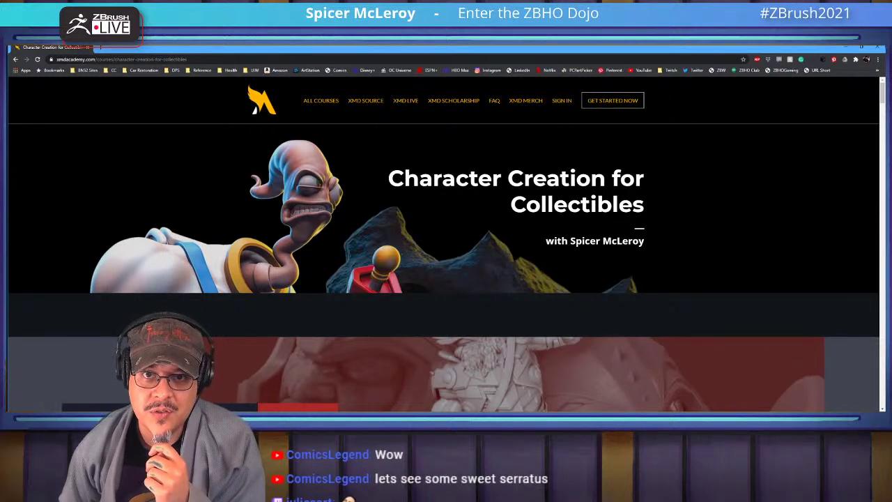
# Scroll past Pricing Options and How it Works down to the module curriculum
pyautogui.scroll(-5, 443, 267)
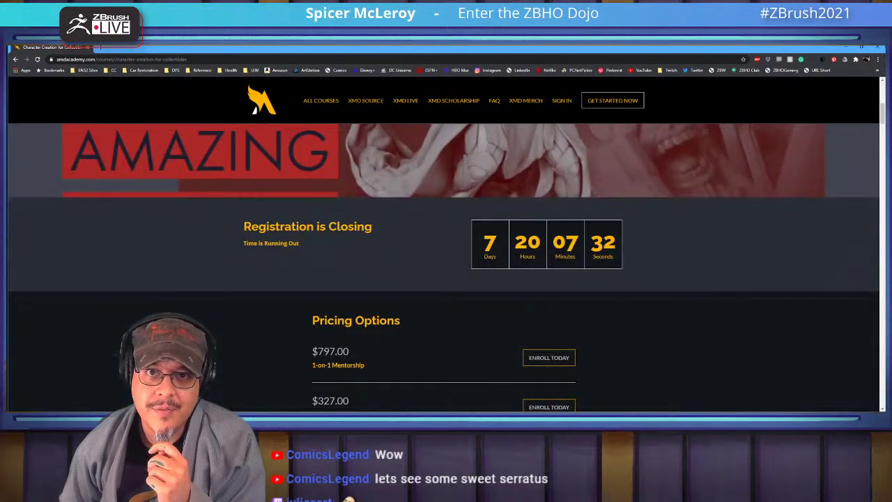
pyautogui.scroll(-3, 443, 267)
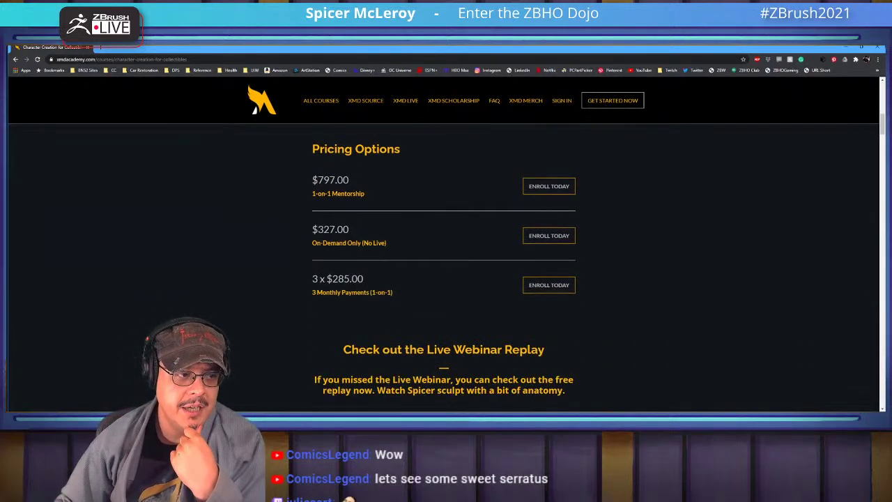
pyautogui.scroll(-10, 443, 268)
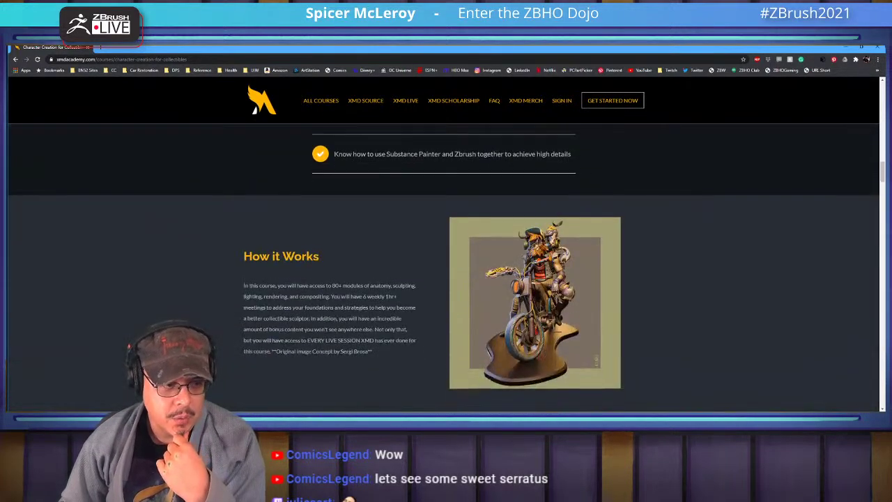
pyautogui.scroll(-10, 443, 268)
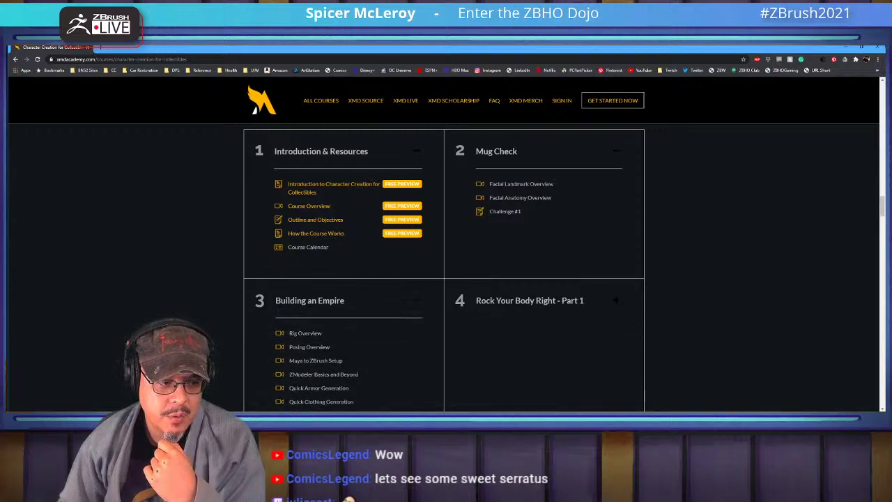
pyautogui.scroll(-2, 443, 265)
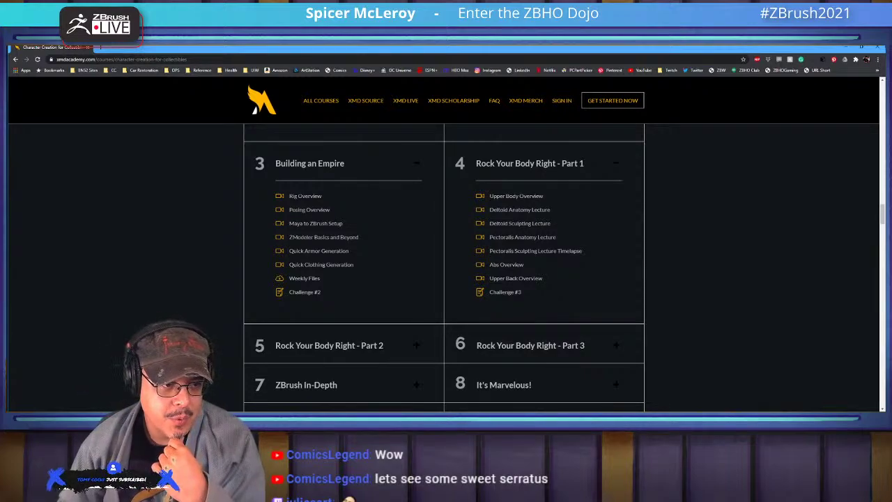
pyautogui.scroll(-2, 444, 268)
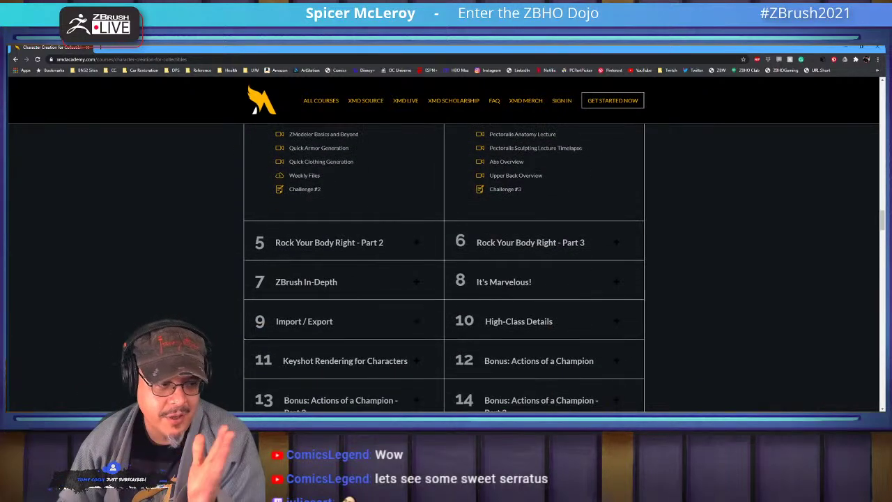
# Expand Rock Your Body Right Part 2, ZBrush In-Depth, Import/Export, High-Class Details, Keyshot, and Bonus modules
pyautogui.click(309, 242)
pyautogui.scroll(-2, 308, 253)
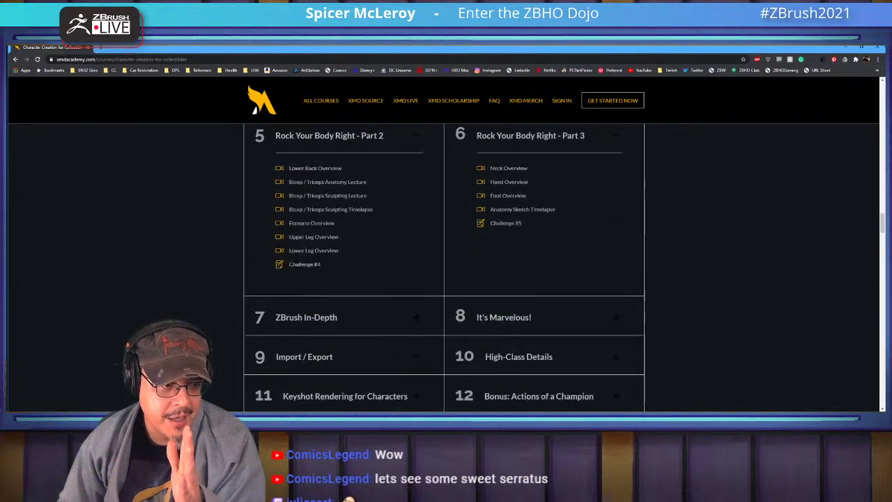
pyautogui.click(309, 253)
pyautogui.scroll(-3, 309, 253)
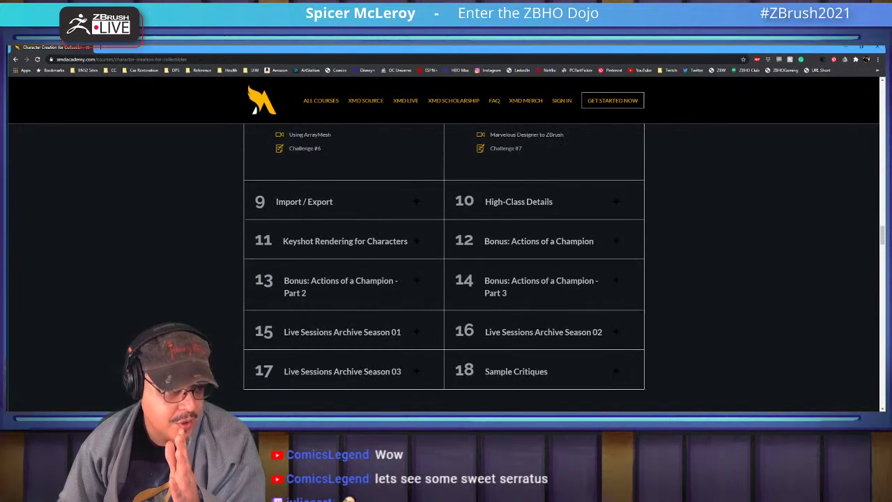
pyautogui.click(304, 201)
pyautogui.click(519, 201)
pyautogui.scroll(-2, 444, 268)
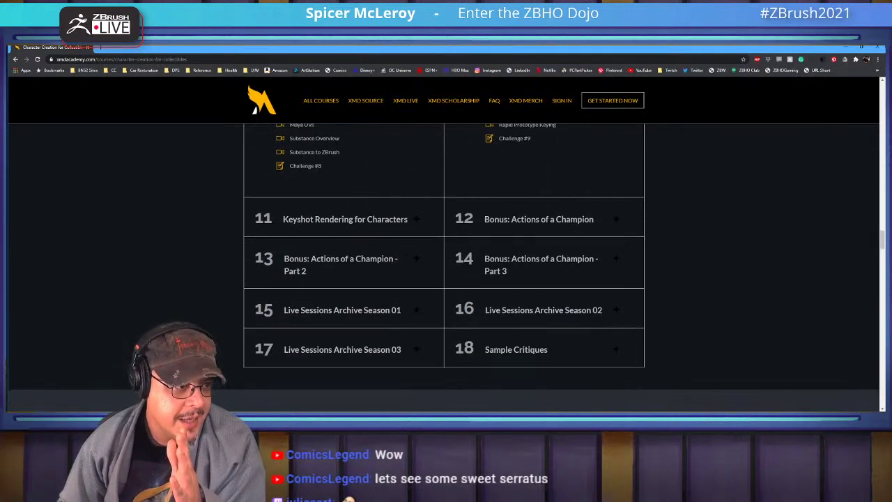
pyautogui.click(345, 217)
pyautogui.click(538, 218)
pyautogui.scroll(-2, 444, 268)
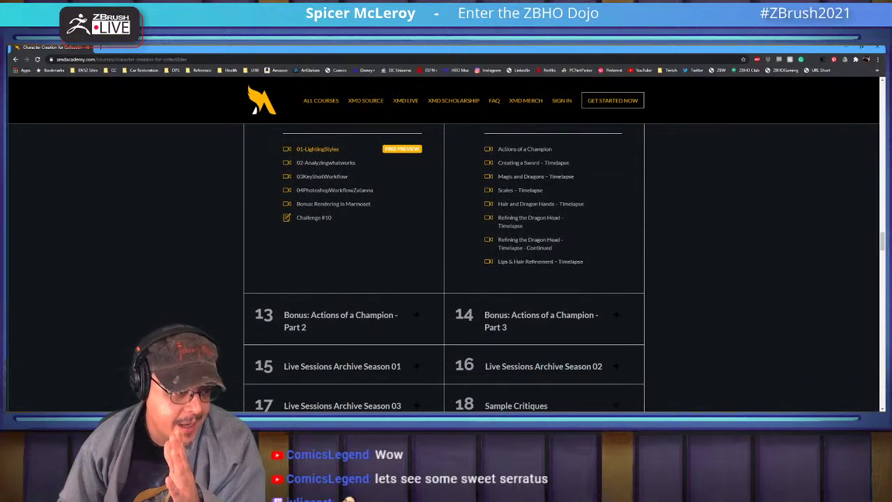
# Expand Actions of a Champion Parts 2-3, Live Sessions Seasons 01 and 03, and Sample Critiques
pyautogui.click(340, 314)
pyautogui.click(540, 314)
pyautogui.scroll(-5, 443, 268)
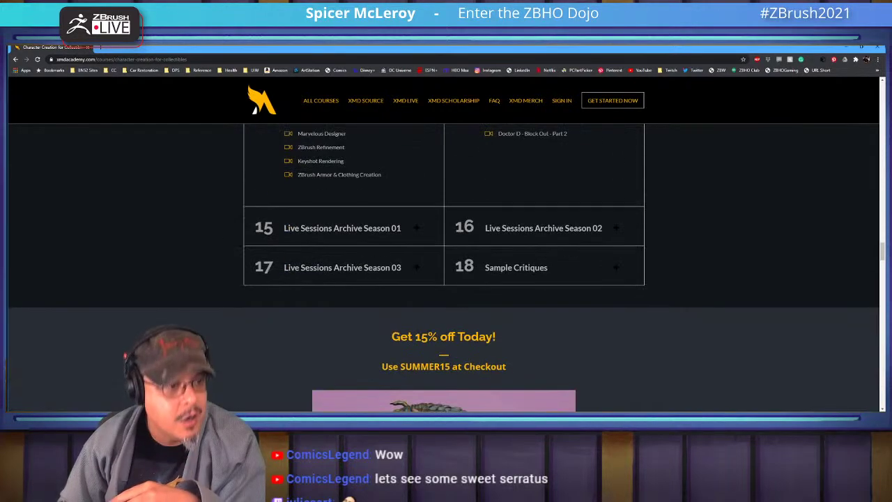
pyautogui.click(342, 228)
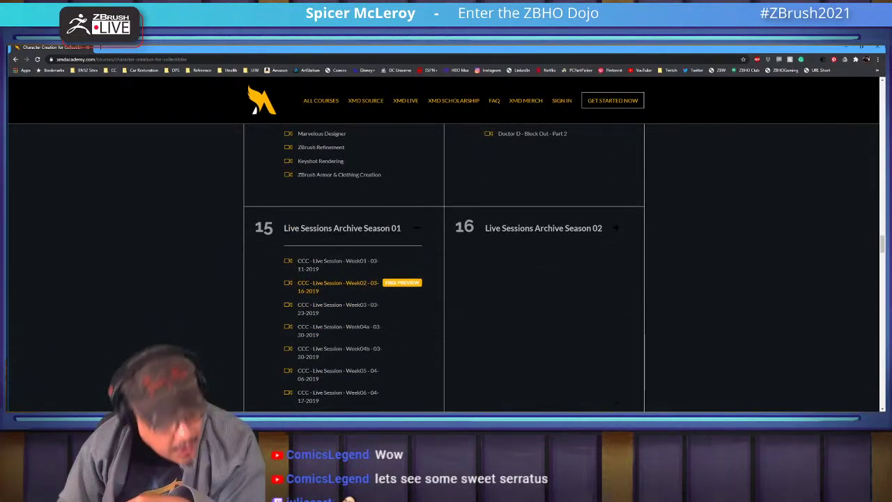
pyautogui.scroll(-2, 444, 268)
pyautogui.scroll(-5, 443, 268)
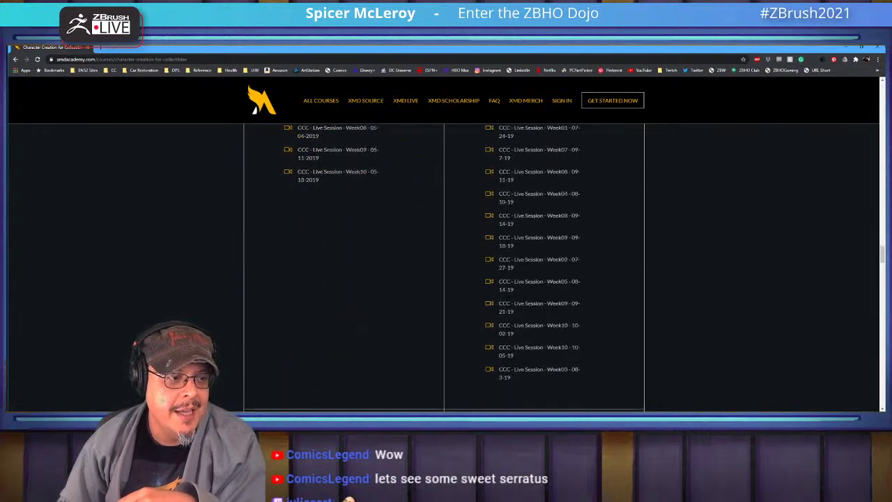
pyautogui.click(342, 258)
pyautogui.click(515, 259)
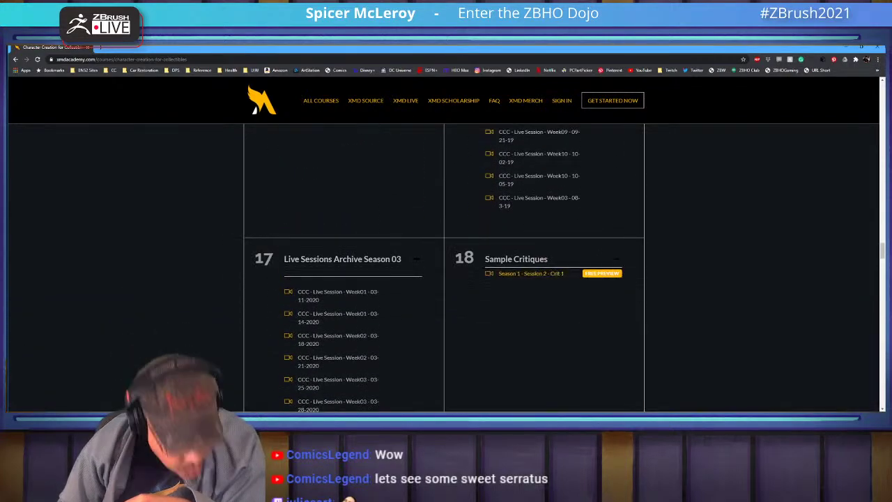
pyautogui.scroll(20, 444, 268)
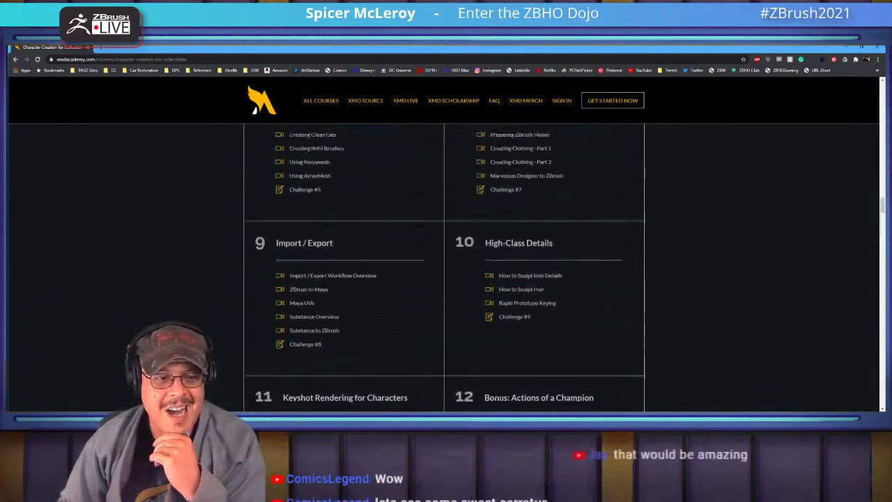
pyautogui.scroll(-5, 444, 269)
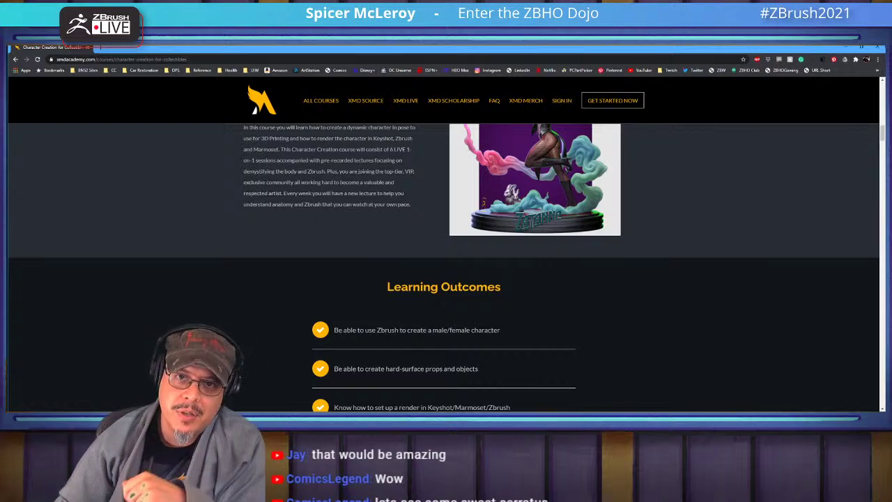
pyautogui.scroll(-10, 444, 267)
pyautogui.scroll(4, 444, 267)
pyautogui.scroll(-3, 444, 267)
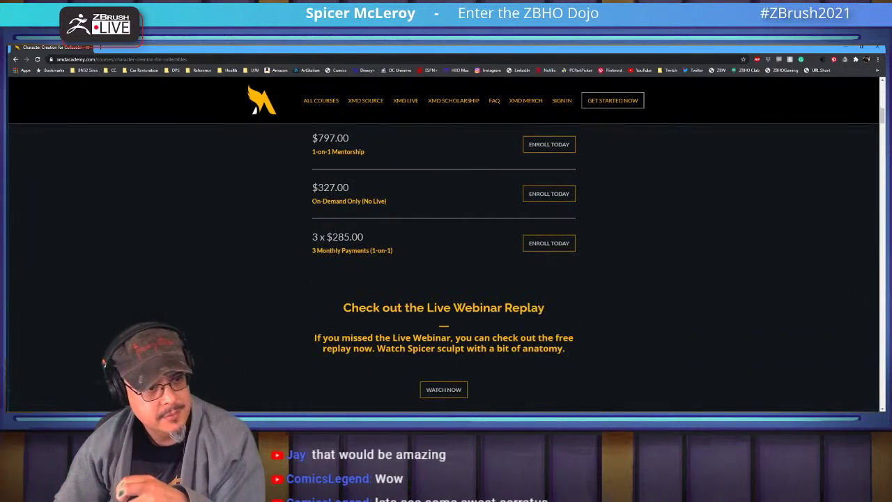
pyautogui.scroll(1, 444, 267)
pyautogui.scroll(1, 443, 267)
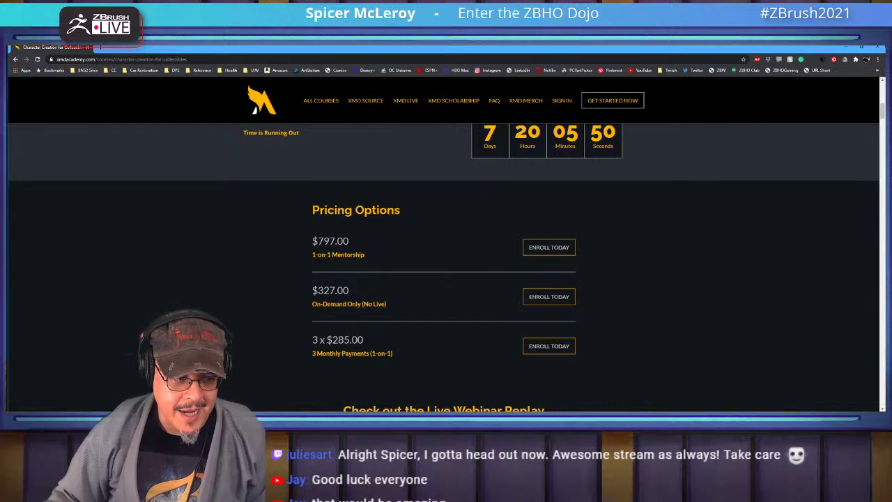
pyautogui.moveTo(387, 304); pyautogui.dragTo(312, 304)
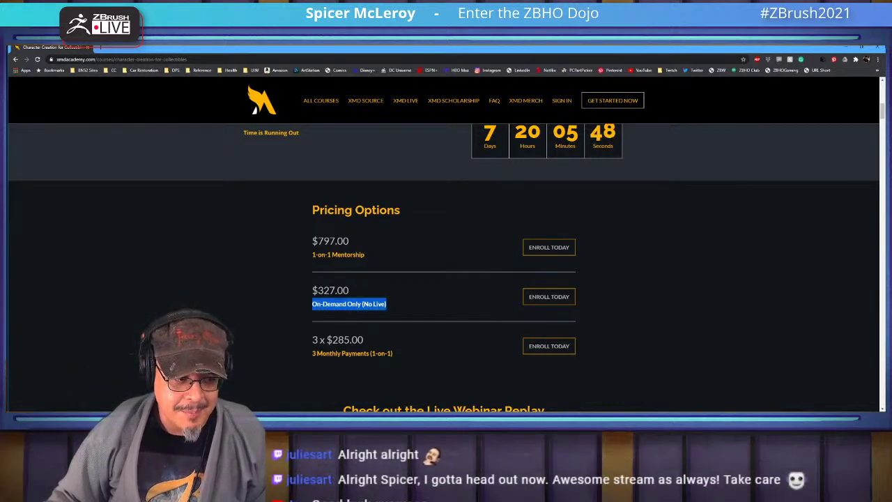
pyautogui.click(311, 304)
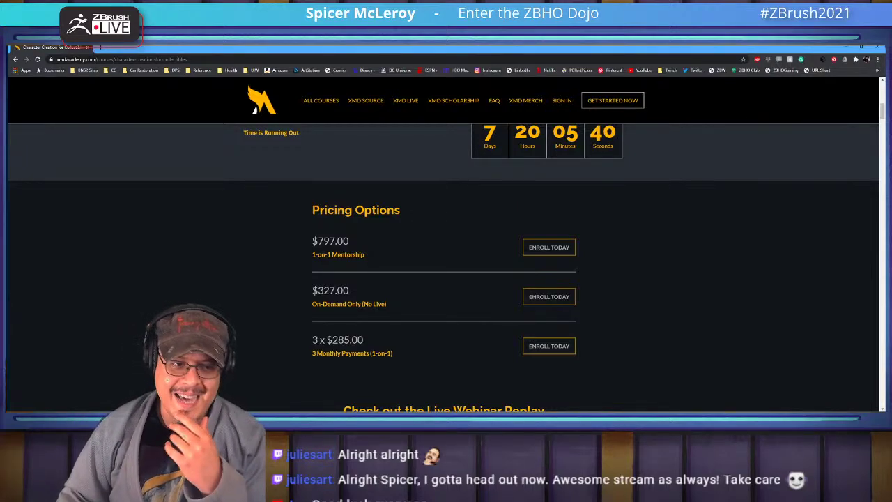
pyautogui.scroll(15, 446, 265)
pyautogui.scroll(-10, 446, 265)
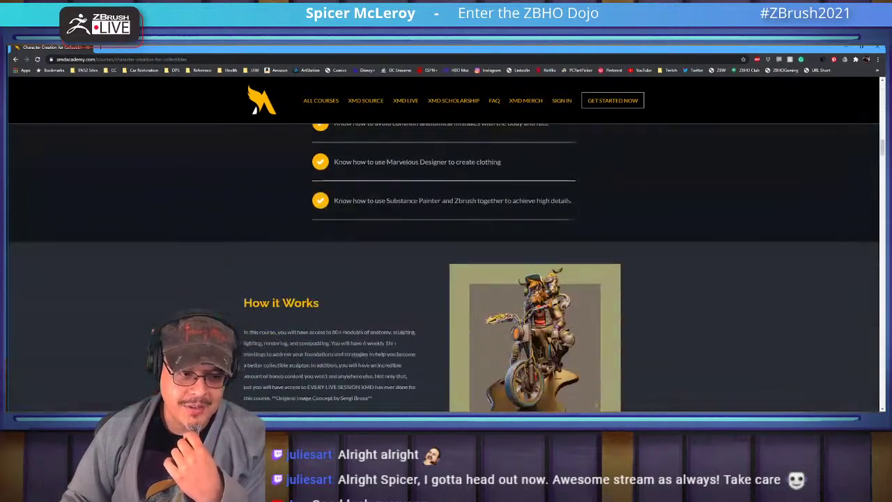
pyautogui.scroll(-6, 589, 167)
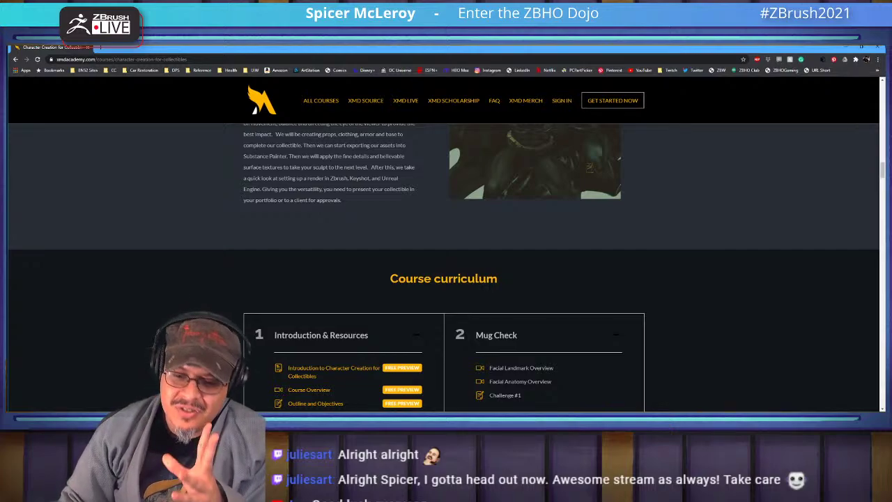
pyautogui.scroll(-3, 446, 265)
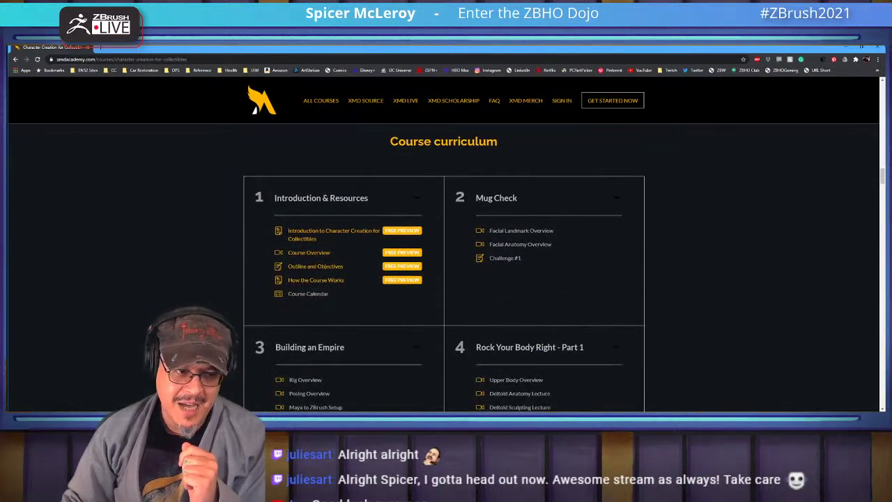
pyautogui.scroll(4, 446, 265)
pyautogui.scroll(10, 446, 264)
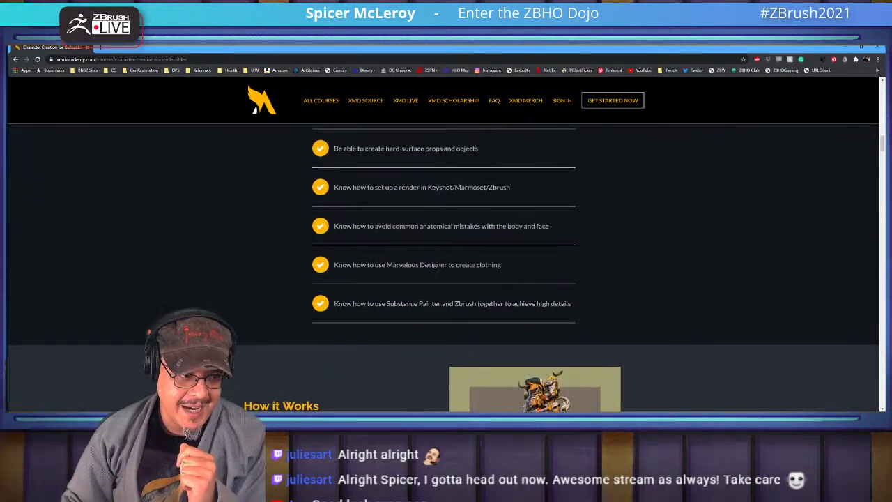
pyautogui.scroll(4, 446, 264)
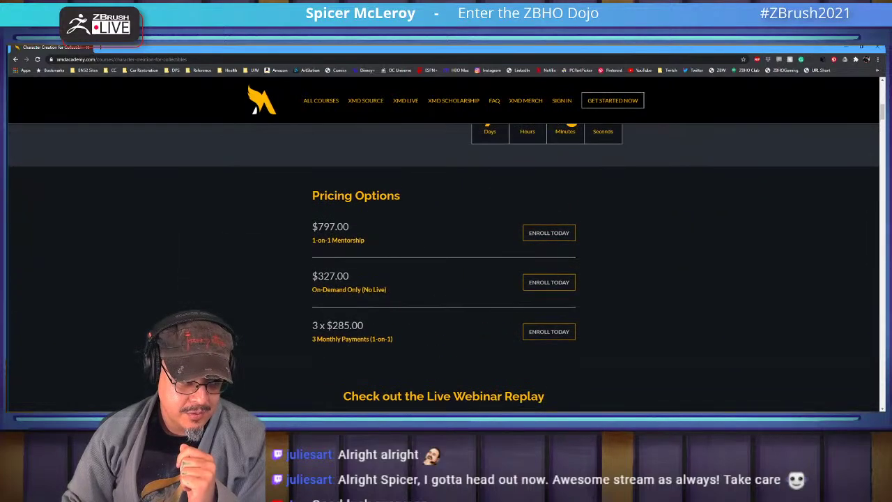
pyautogui.moveTo(363, 289); pyautogui.dragTo(317, 289)
pyautogui.click(376, 289)
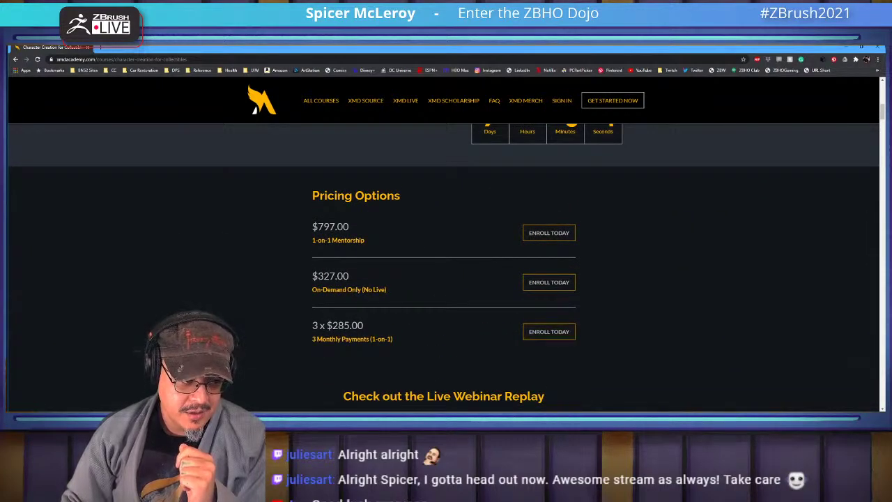
pyautogui.moveTo(387, 289); pyautogui.dragTo(317, 289)
pyautogui.click(317, 289)
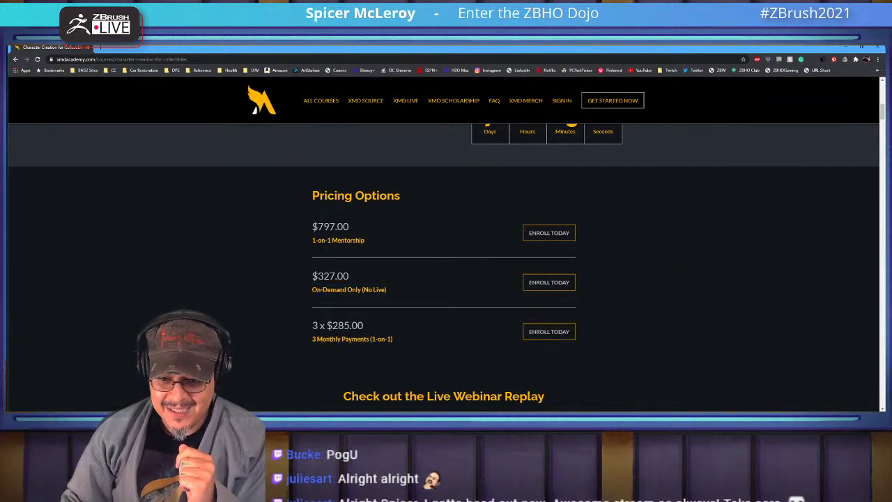
pyautogui.moveTo(386, 289); pyautogui.dragTo(358, 289)
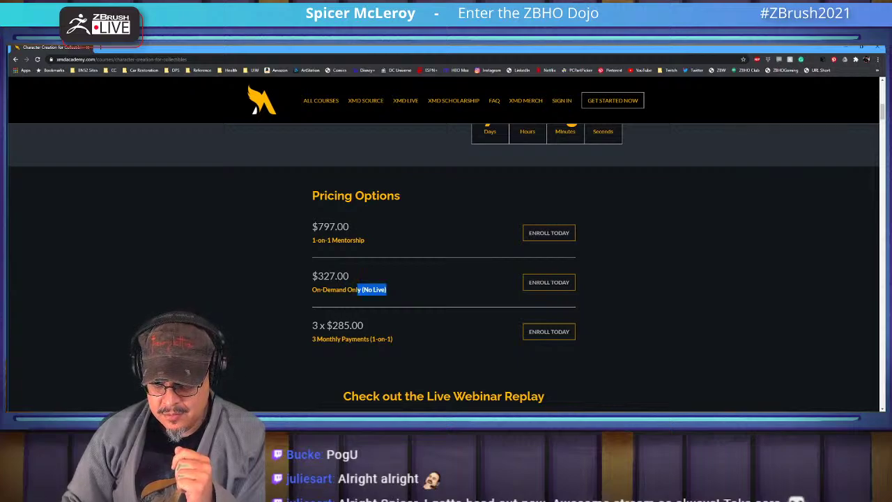
pyautogui.hotkey('alt', 'Tab')
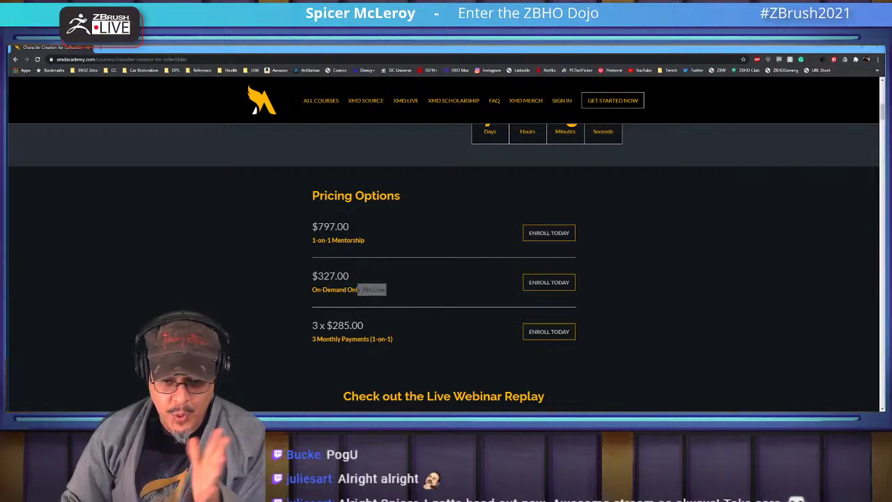
pyautogui.hotkey('alt', 'Tab')
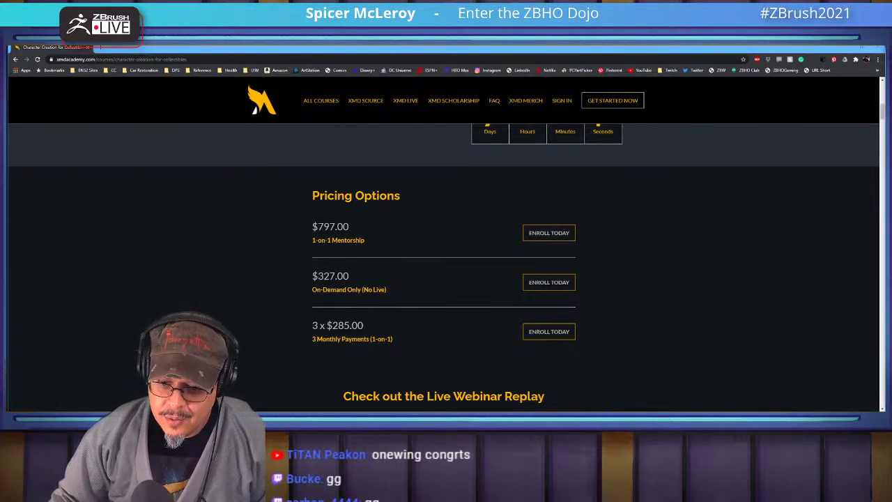
# Write the instructor's contact e-mail address in a new sticky note over the course page
pyautogui.scroll(10, 444, 267)
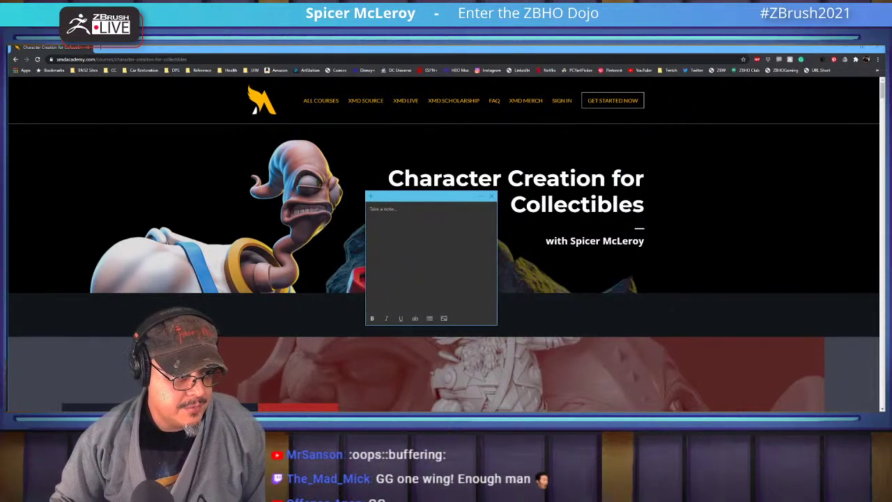
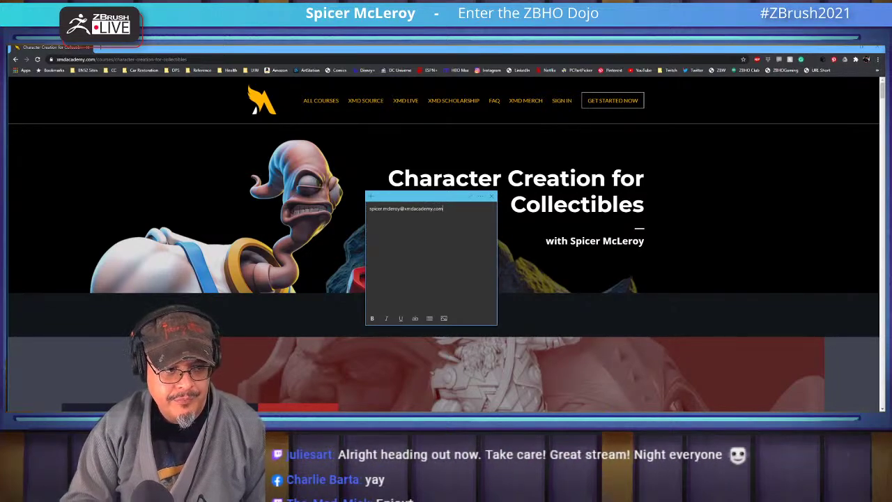
pyautogui.hotkey('ctrl', 'a')
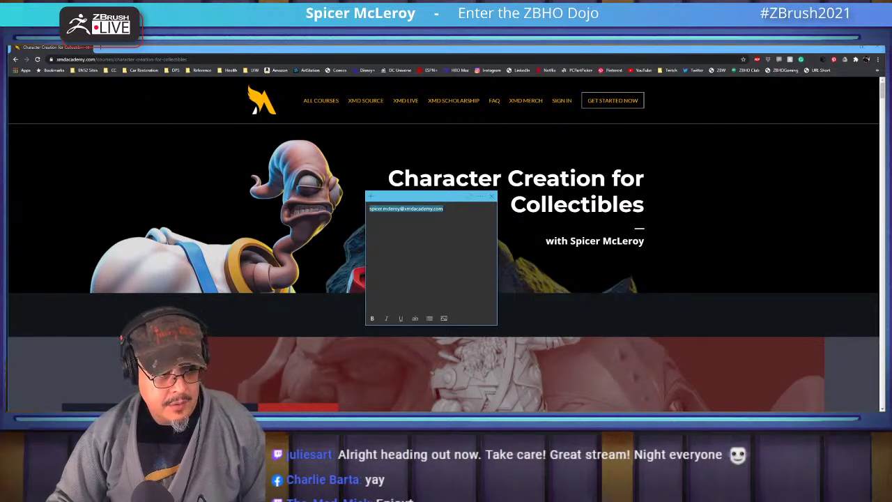
pyautogui.click(398, 207)
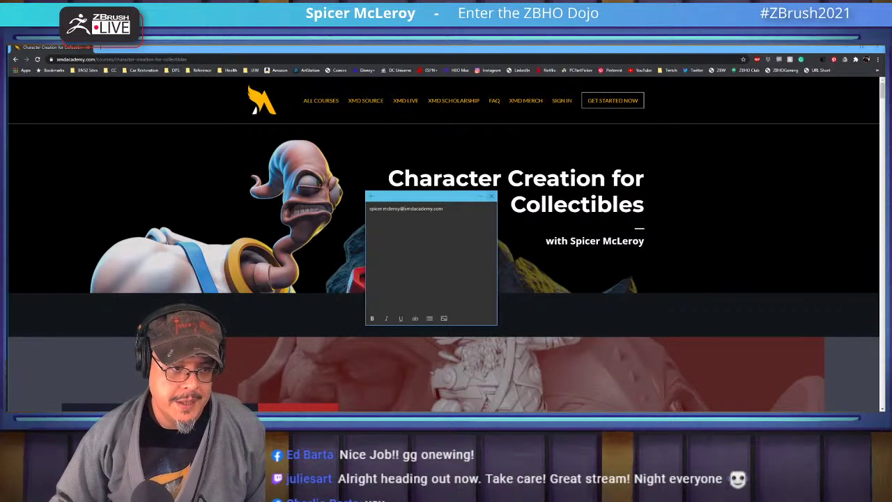
# Scroll the course page down and back up before heading to the scholarship page
pyautogui.scroll(-3, 443, 268)
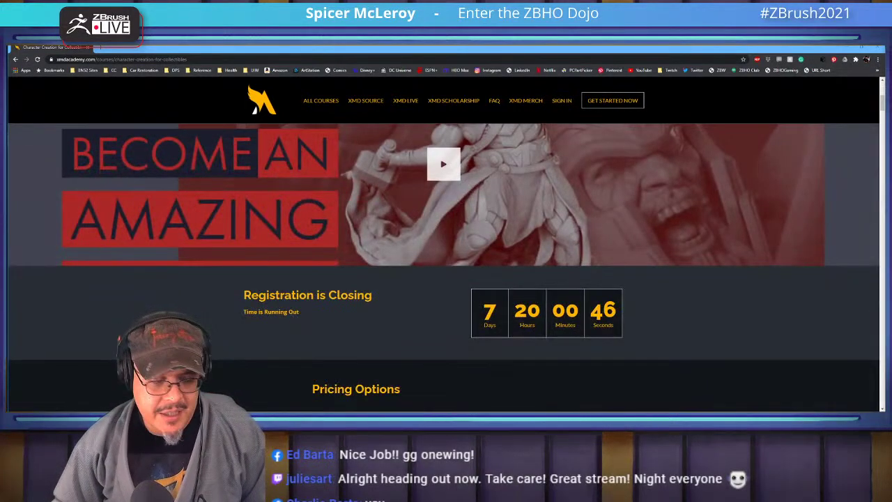
pyautogui.scroll(-5, 443, 268)
pyautogui.scroll(2, 443, 268)
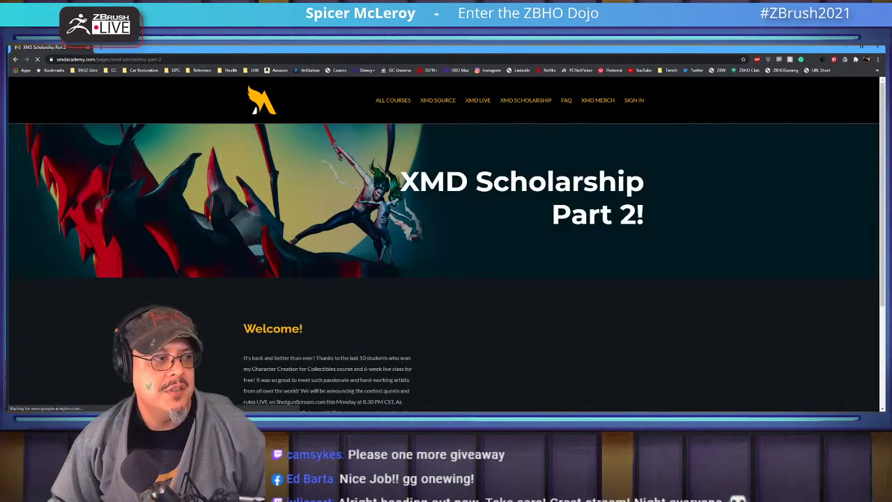
# Select the XMD Scholarship Part 2 page's web address and switch away to share it
pyautogui.hotkey('ctrl', 'l')
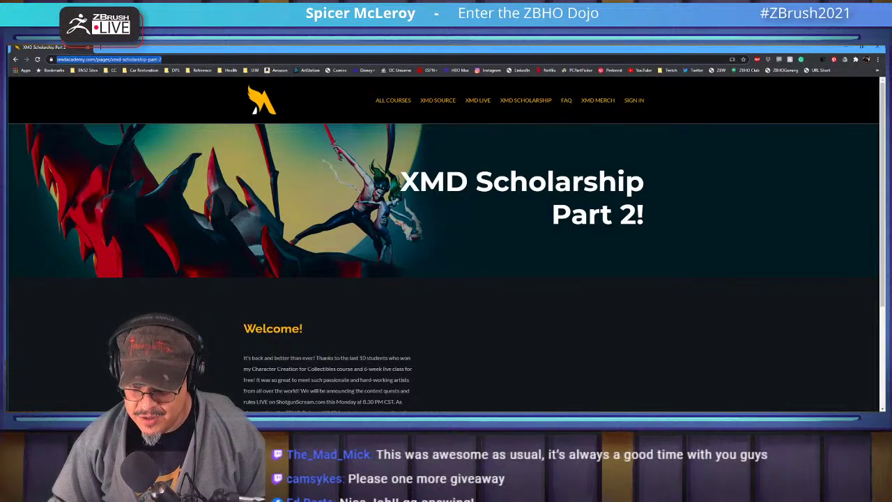
pyautogui.hotkey('alt', 'Tab')
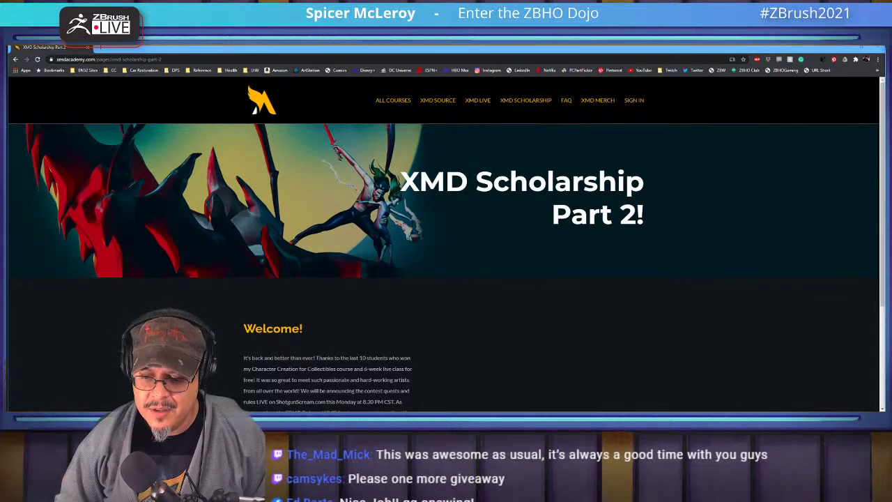